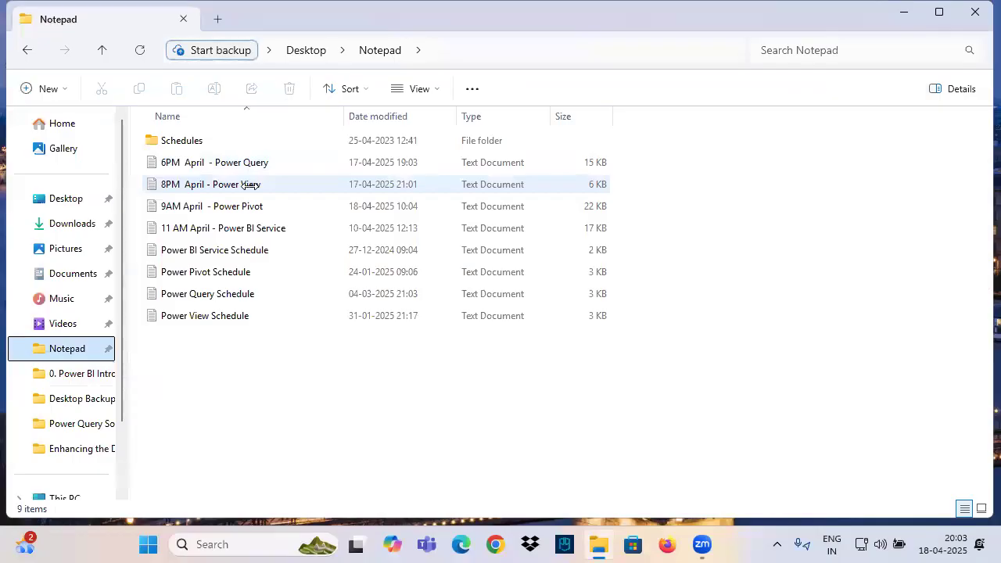
Open the "8PM April - Power View" text file, maximize its window and go towards the end of the notes
{"action": "double_click", "coordinate": [247, 184]}
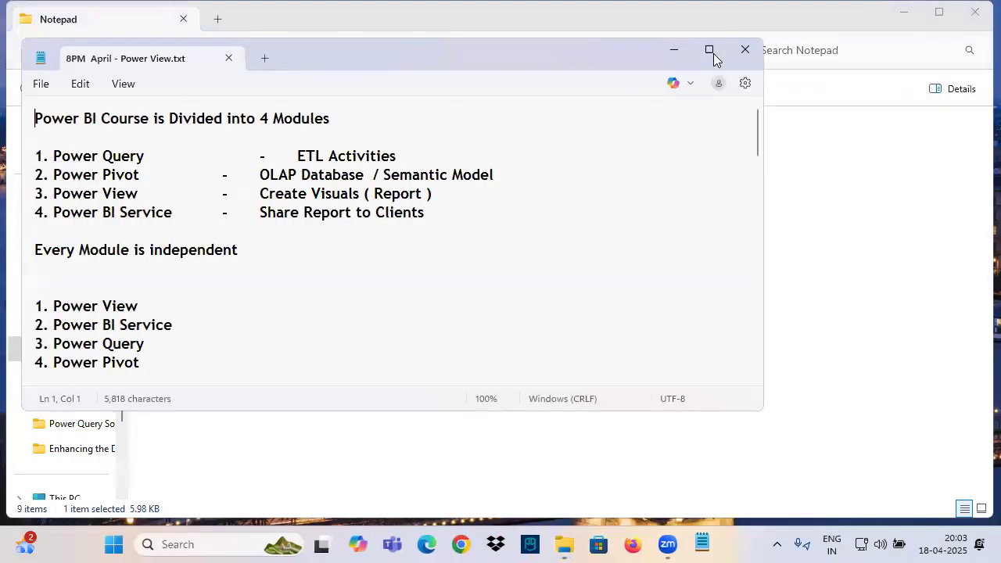
{"action": "left_click", "coordinate": [709, 51]}
{"action": "scroll", "coordinate": [289, 228], "scroll_direction": "down", "scroll_amount": 15}
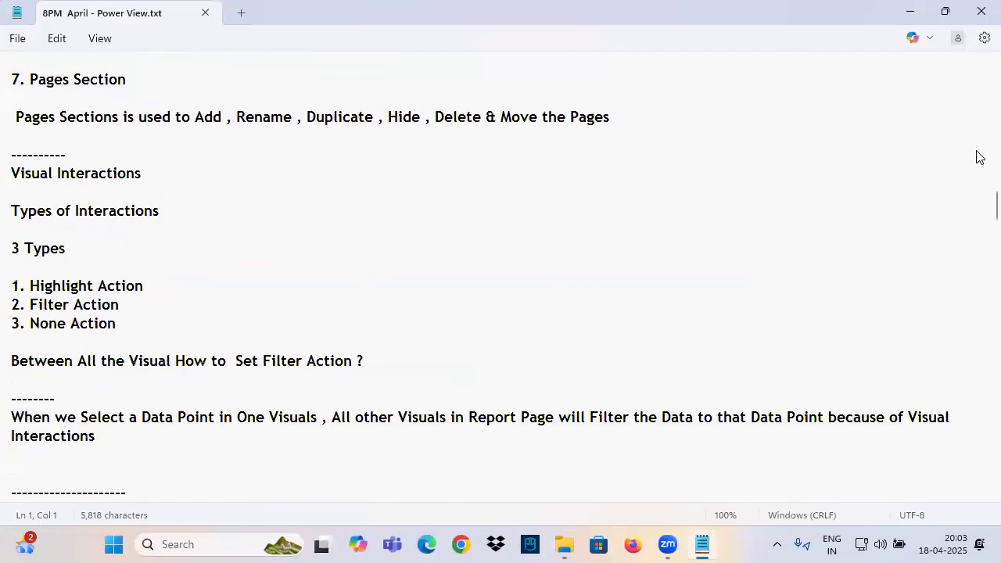
{"action": "left_click_drag", "start_coordinate": [976, 203], "coordinate": [976, 465]}
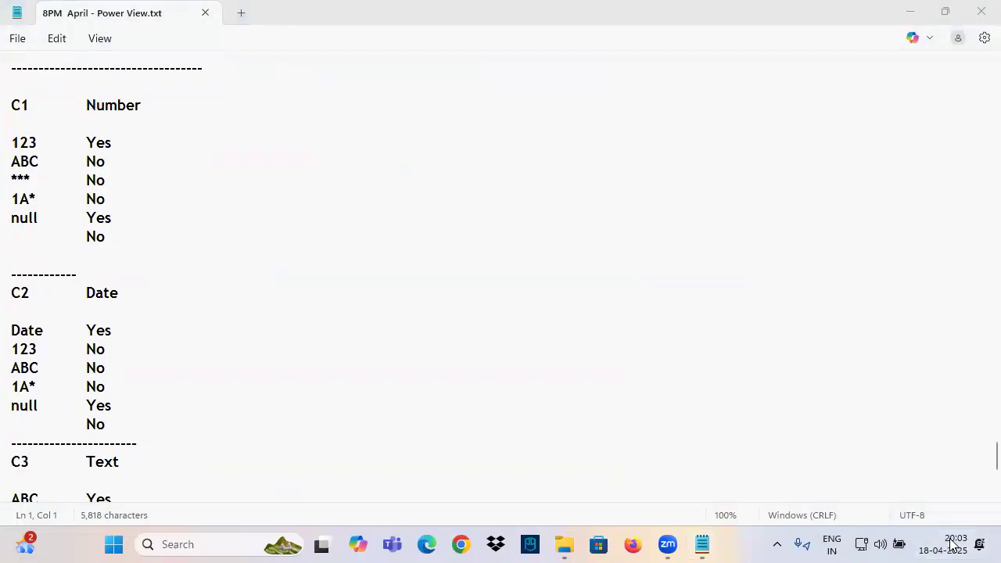
Check today's date in the calendar, and append a dashed separator line and the heading "Class" at the end of the notes
{"action": "left_click", "coordinate": [952, 545]}
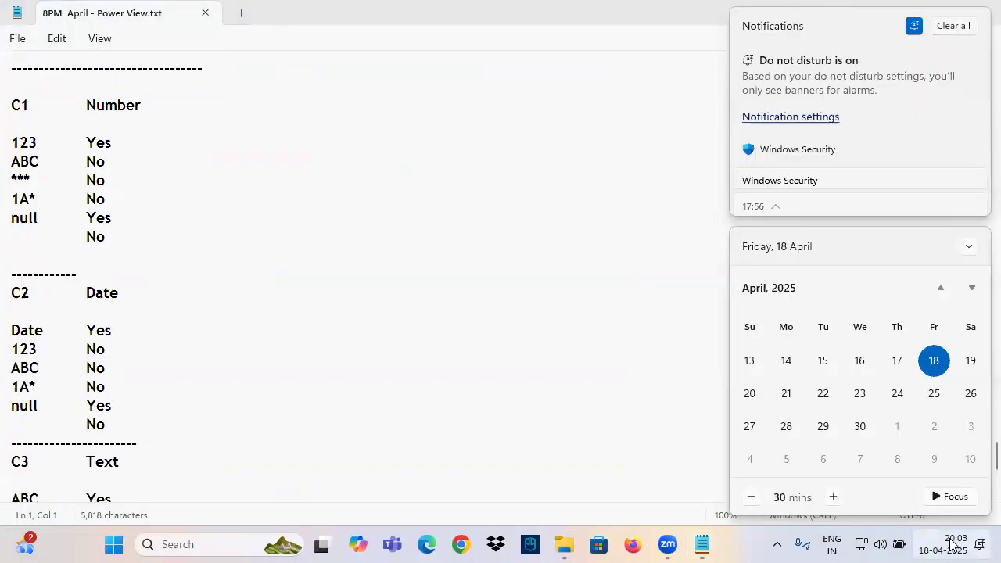
{"action": "left_click", "coordinate": [116, 257]}
{"action": "scroll", "coordinate": [156, 276], "scroll_direction": "down", "scroll_amount": 5}
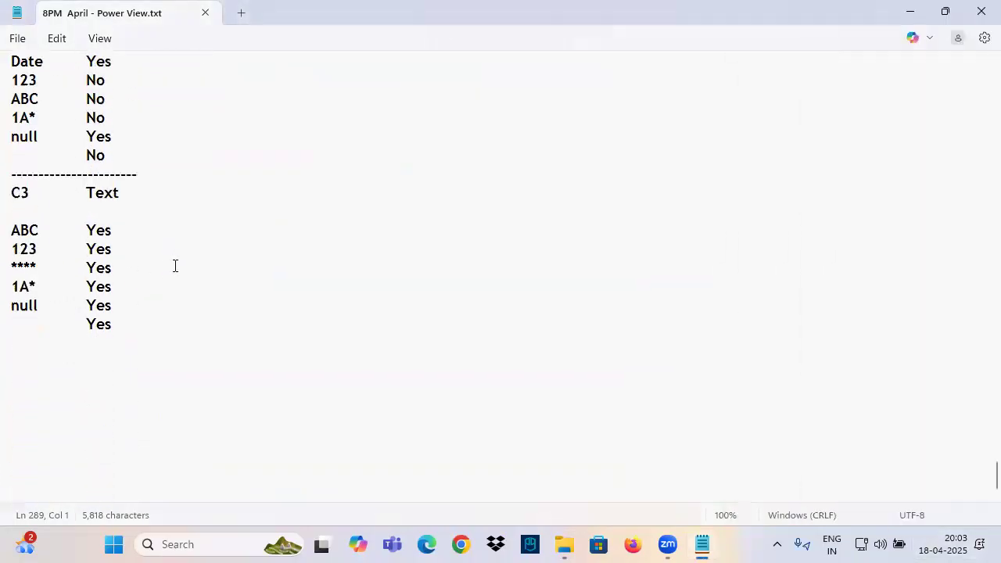
{"action": "type", "text": "-----------------------"}
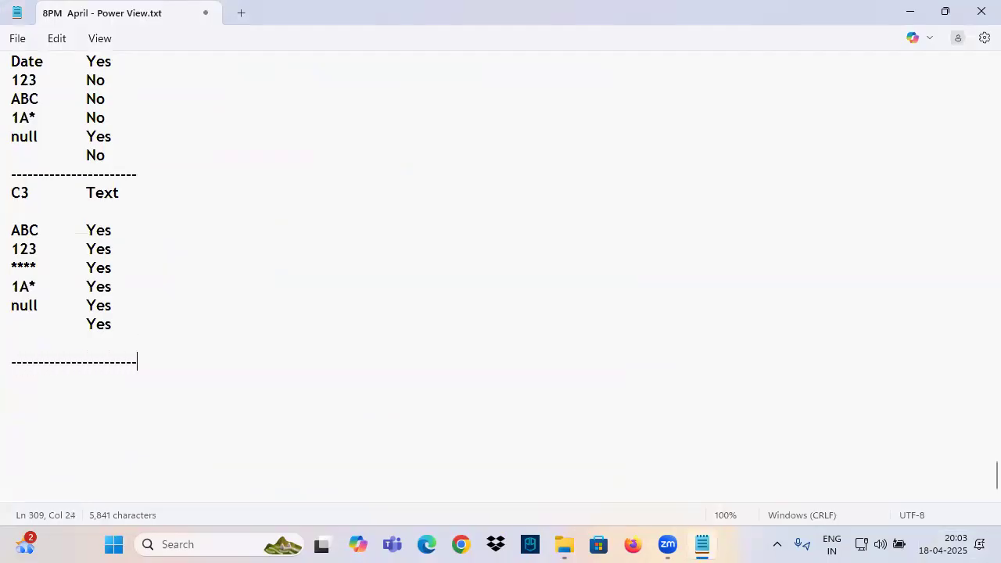
{"action": "key", "text": "Return"}
{"action": "type", "text": "C"}
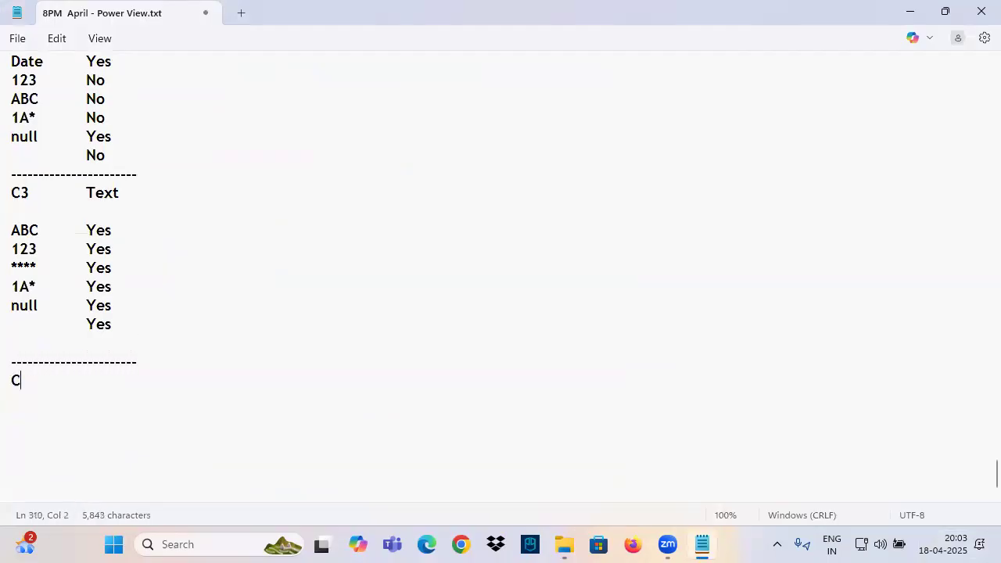
{"action": "type", "text": "lass"}
Find the Class 3 heading in the earlier notes and copy the line "Continuation to Filters in Power View" below it
{"action": "scroll", "coordinate": [172, 266], "scroll_direction": "up", "scroll_amount": 12}
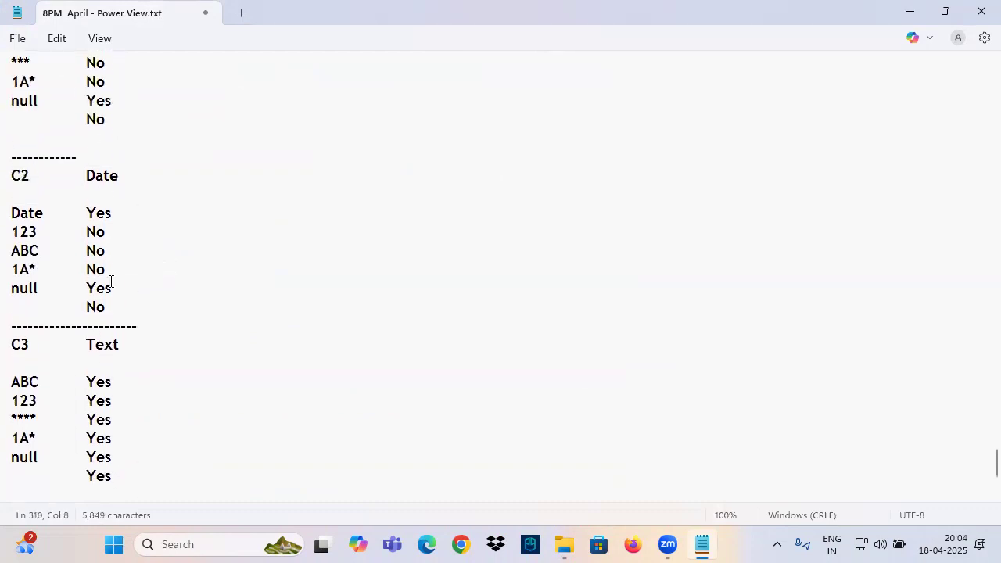
{"action": "scroll", "coordinate": [103, 148], "scroll_direction": "down", "scroll_amount": 8}
{"action": "scroll", "coordinate": [112, 162], "scroll_direction": "up", "scroll_amount": 15}
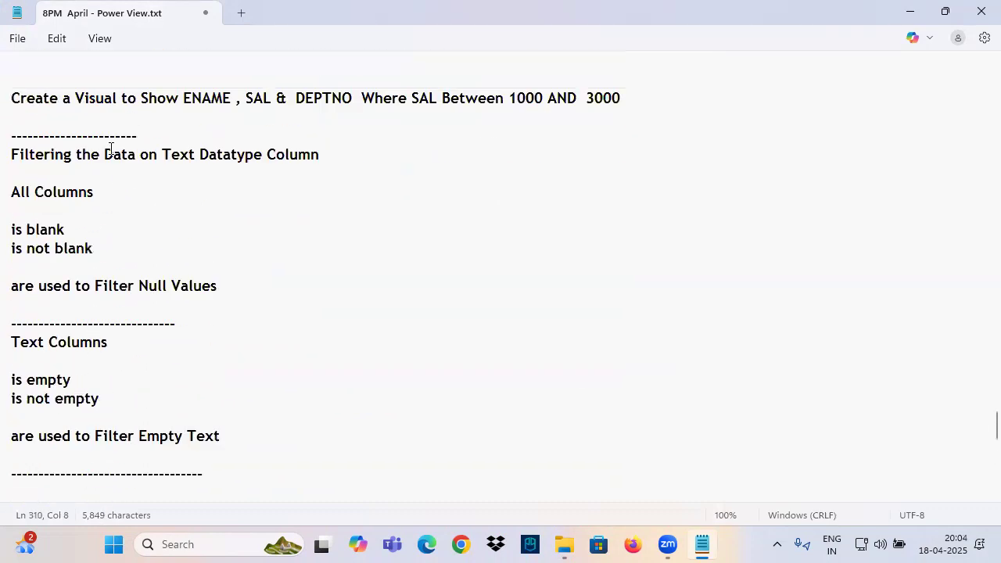
{"action": "scroll", "coordinate": [125, 164], "scroll_direction": "up", "scroll_amount": 7}
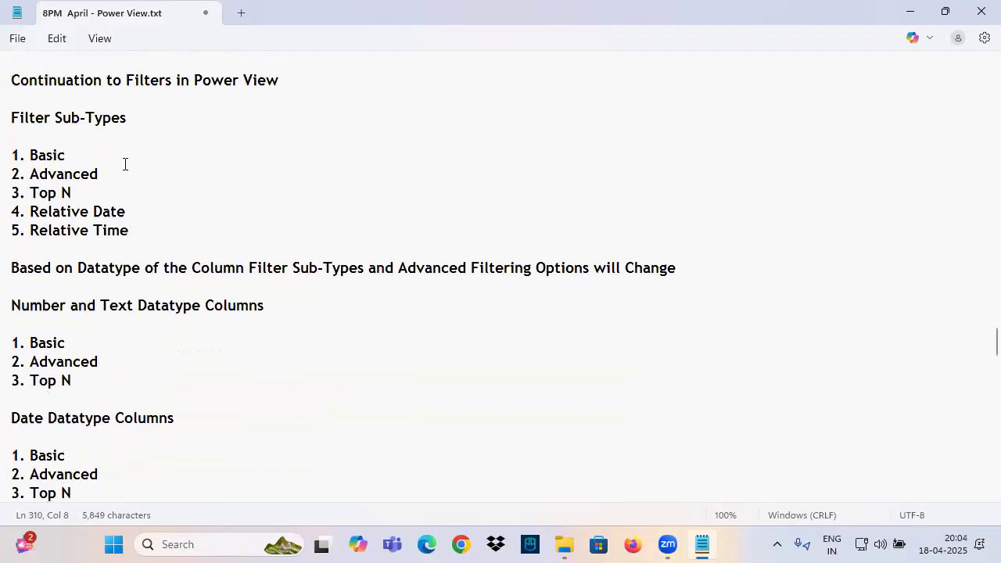
{"action": "left_click_drag", "start_coordinate": [13, 145], "coordinate": [195, 169]}
{"action": "left_click", "coordinate": [341, 197]}
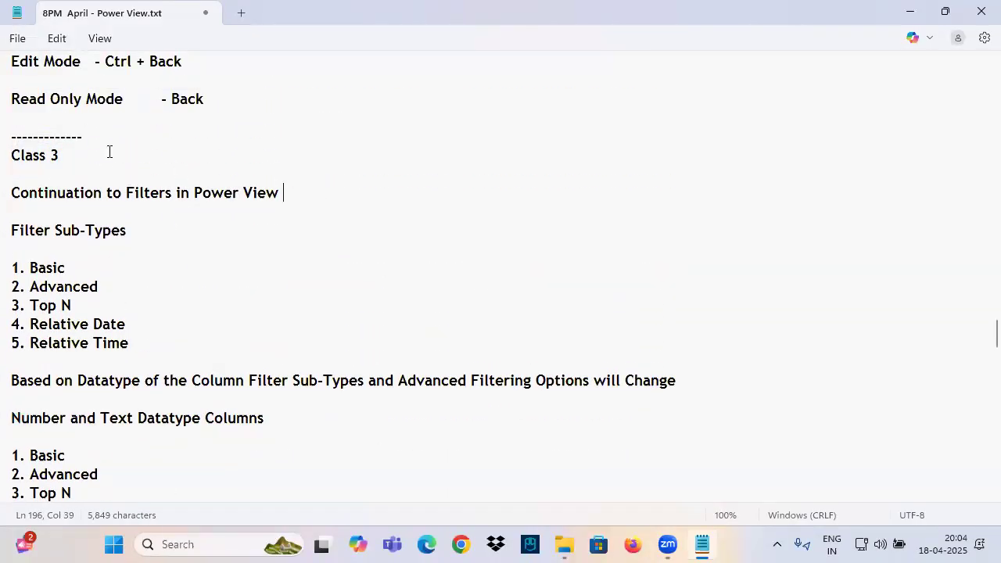
{"action": "left_click_drag", "start_coordinate": [11, 155], "coordinate": [61, 156]}
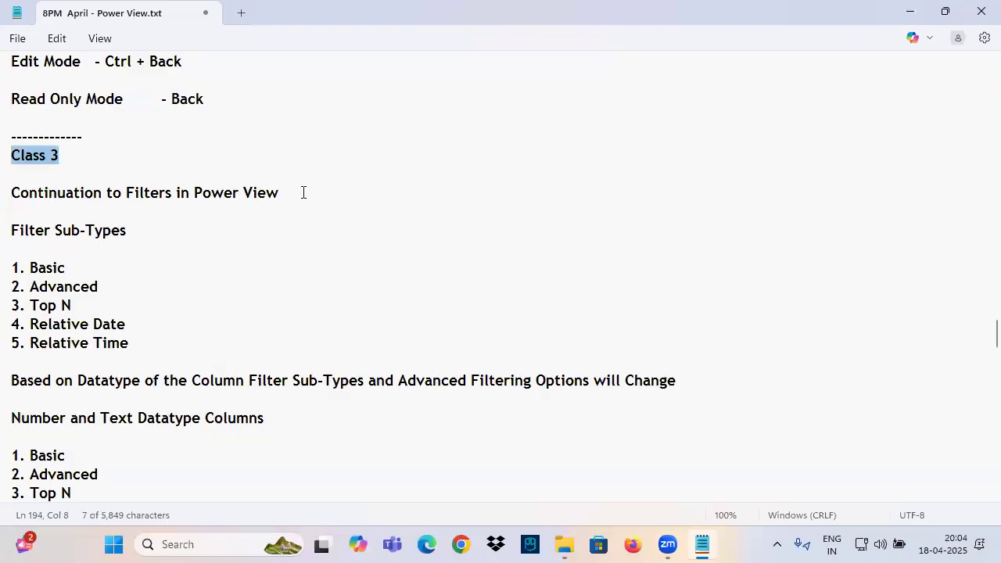
{"action": "left_click_drag", "start_coordinate": [300, 196], "coordinate": [7, 188]}
{"action": "key", "text": "ctrl+c"}
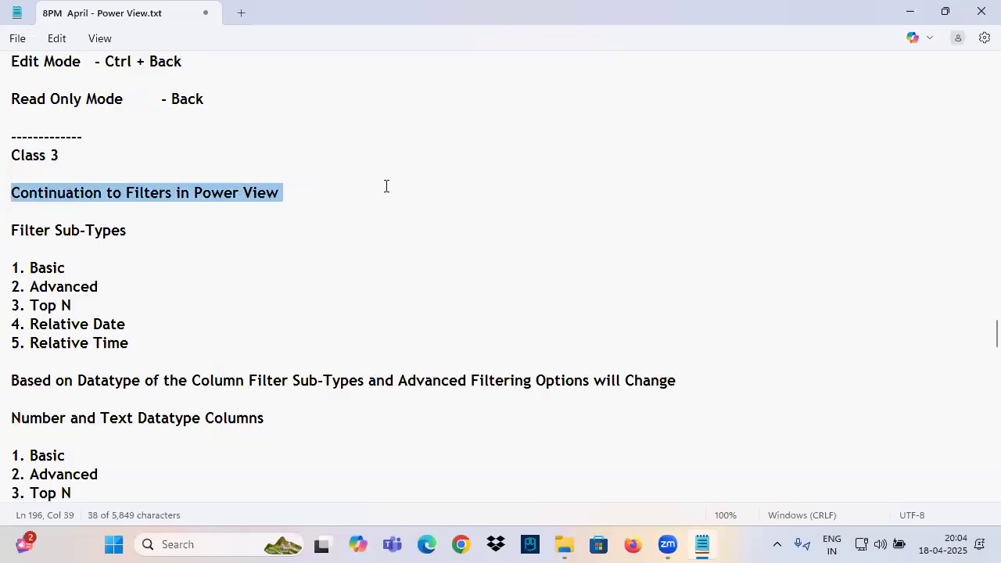
Complete the new heading as "Class 4" and paste "Continuation to Filters in Power View" two lines below it
{"action": "scroll", "coordinate": [385, 188], "scroll_direction": "down", "scroll_amount": 20}
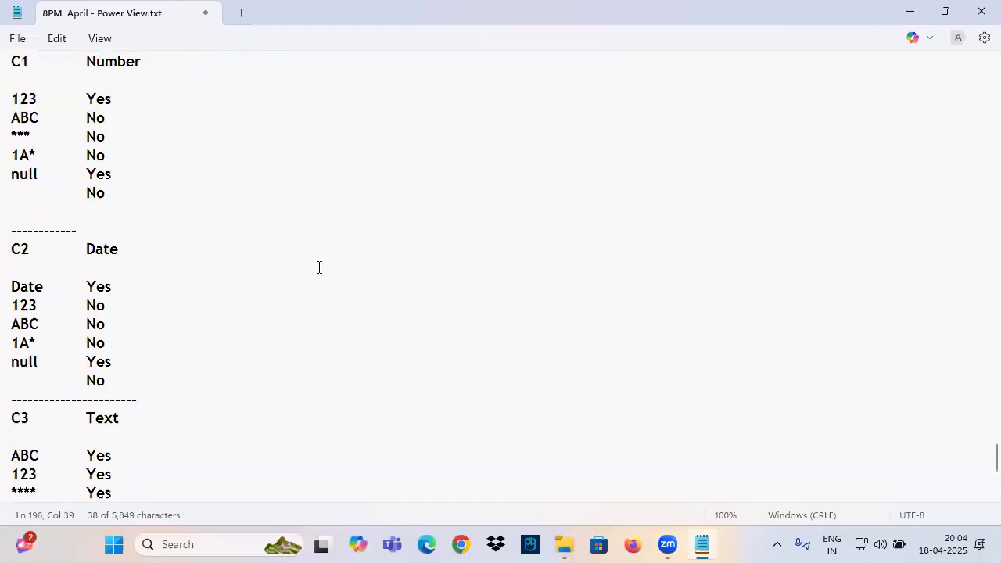
{"action": "scroll", "coordinate": [319, 267], "scroll_direction": "down", "scroll_amount": 4}
{"action": "left_click", "coordinate": [57, 367]}
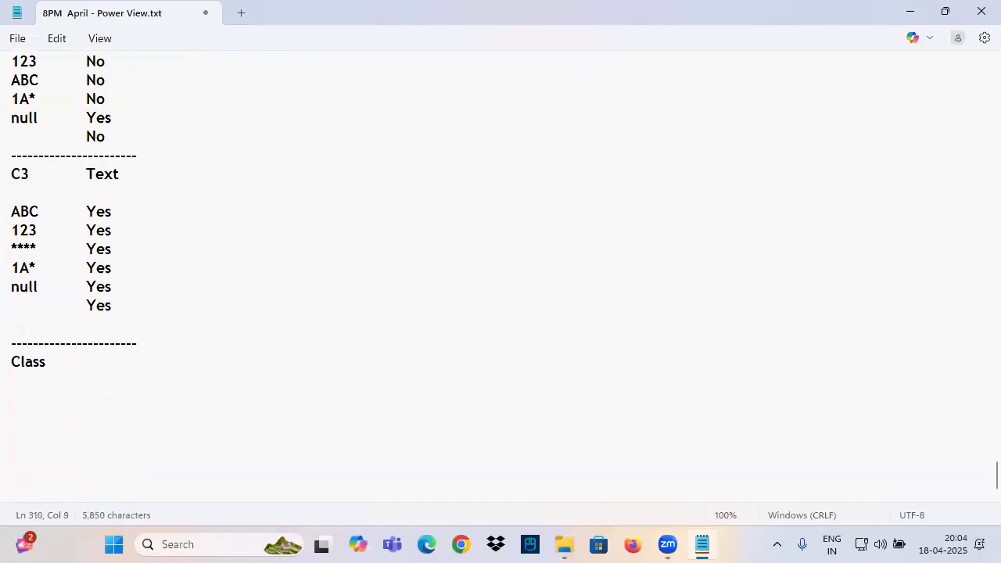
{"action": "key", "text": "Return"}
{"action": "key", "text": "Return"}
{"action": "key", "text": "ctrl+v"}
{"action": "scroll", "coordinate": [191, 304], "scroll_direction": "down", "scroll_amount": 1}
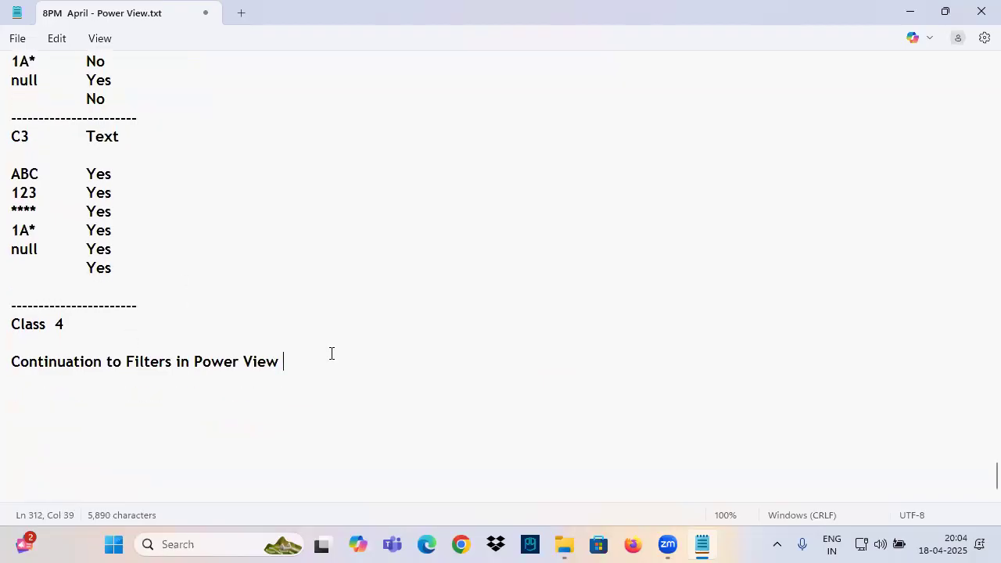
{"action": "double_click", "coordinate": [99, 358]}
{"action": "left_click", "coordinate": [318, 364]}
Handwrite "N" and "Text" in red as screen annotations beside the notes
{"action": "left_click_drag", "start_coordinate": [342, 221], "coordinate": [358, 167]}
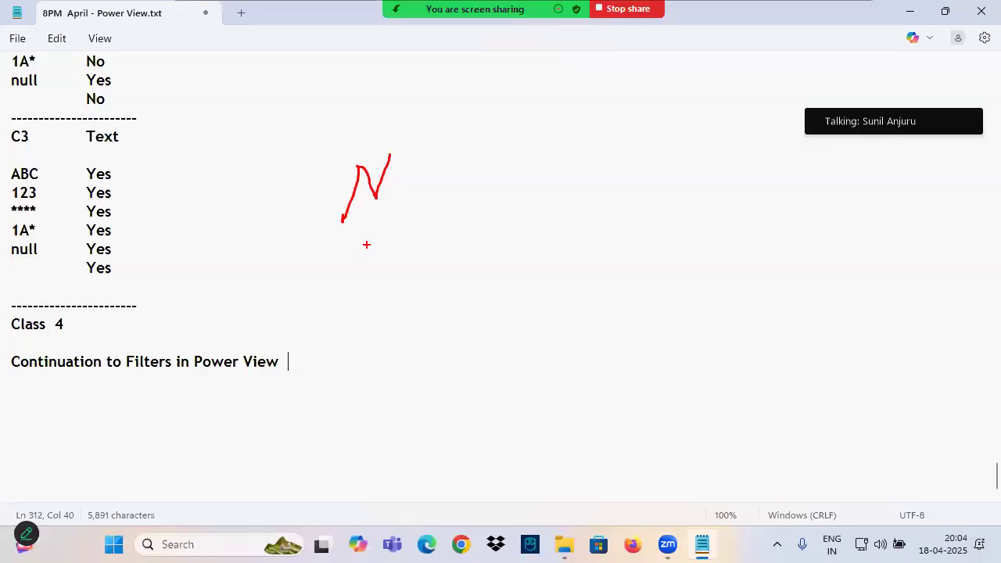
{"action": "mouse_move", "coordinate": [366, 226]}
{"action": "left_mouse_down"}
{"action": "mouse_move", "coordinate": [407, 234]}
{"action": "mouse_move", "coordinate": [435, 255]}
{"action": "mouse_move", "coordinate": [492, 231]}
{"action": "left_mouse_up"}
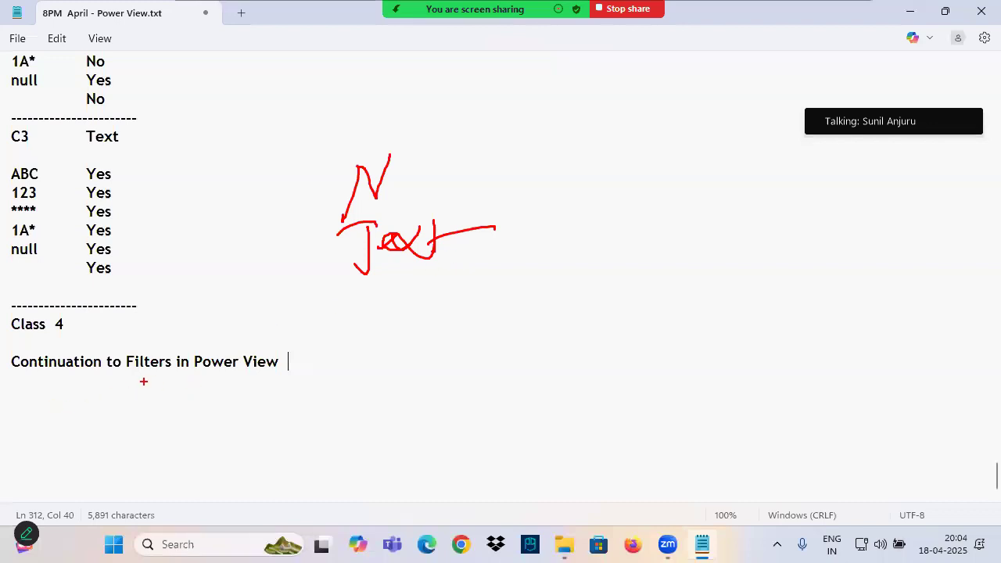
{"action": "left_click", "coordinate": [84, 342]}
Copy the line "Filtering the Data on Date Datatype Column" into the Class 4 notes and enlarge the text to 120%
{"action": "scroll", "coordinate": [164, 279], "scroll_direction": "up", "scroll_amount": 12}
{"action": "scroll", "coordinate": [164, 279], "scroll_direction": "up", "scroll_amount": 8}
{"action": "scroll", "coordinate": [173, 279], "scroll_direction": "up", "scroll_amount": 7}
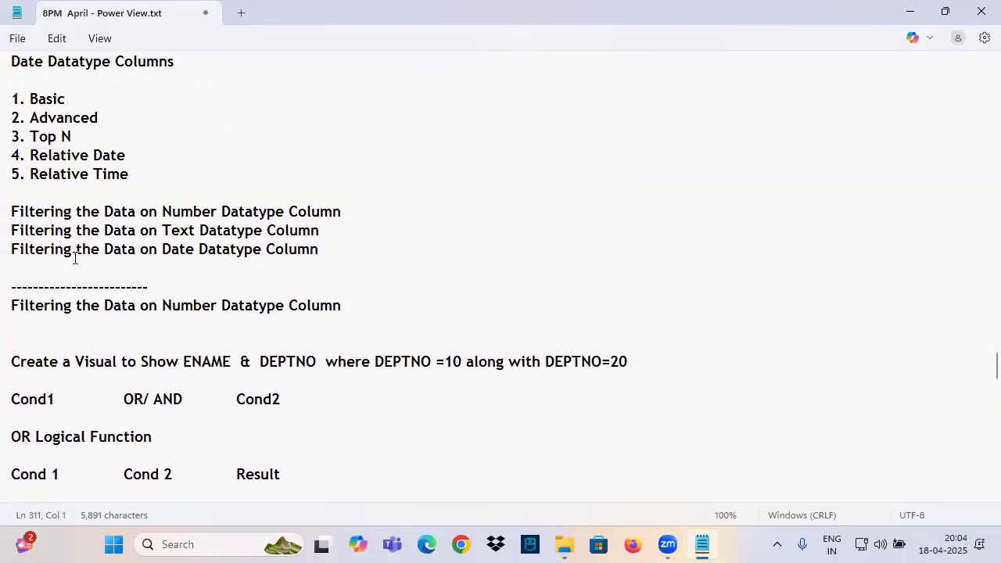
{"action": "left_click_drag", "start_coordinate": [13, 250], "coordinate": [319, 253]}
{"action": "key", "text": "ctrl+c"}
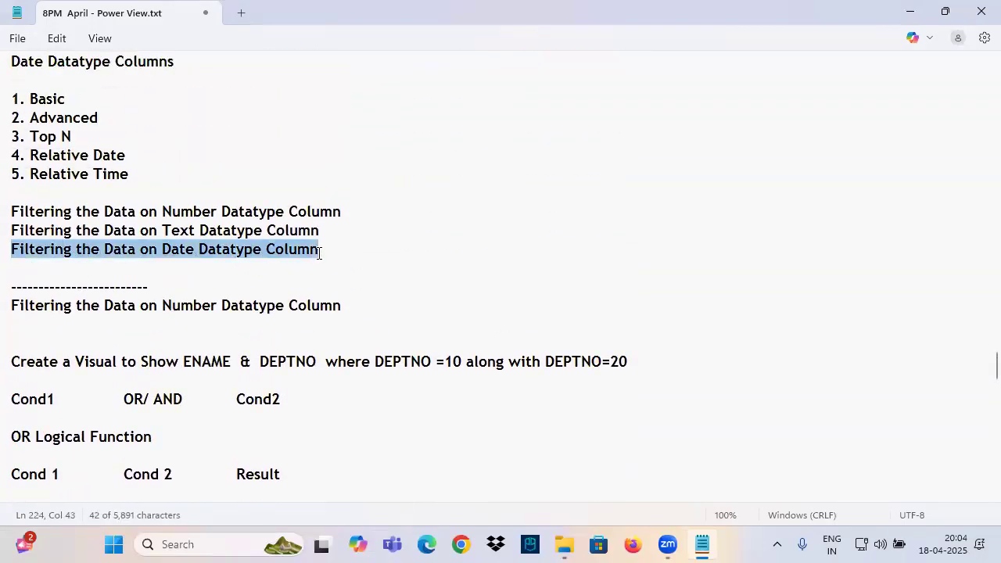
{"action": "left_click", "coordinate": [350, 269]}
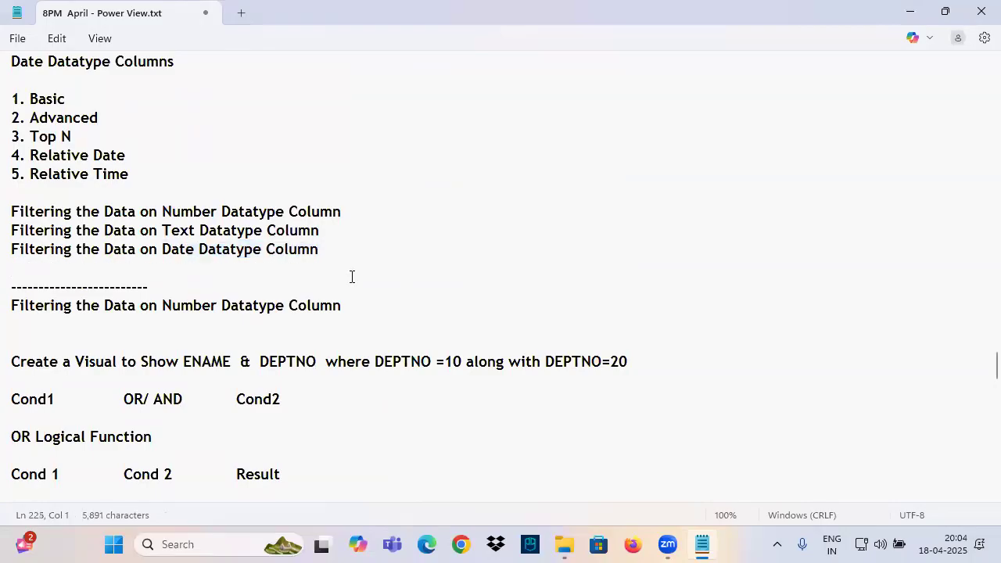
{"action": "scroll", "coordinate": [336, 313], "scroll_direction": "down", "scroll_amount": 20}
{"action": "left_click", "coordinate": [49, 400]}
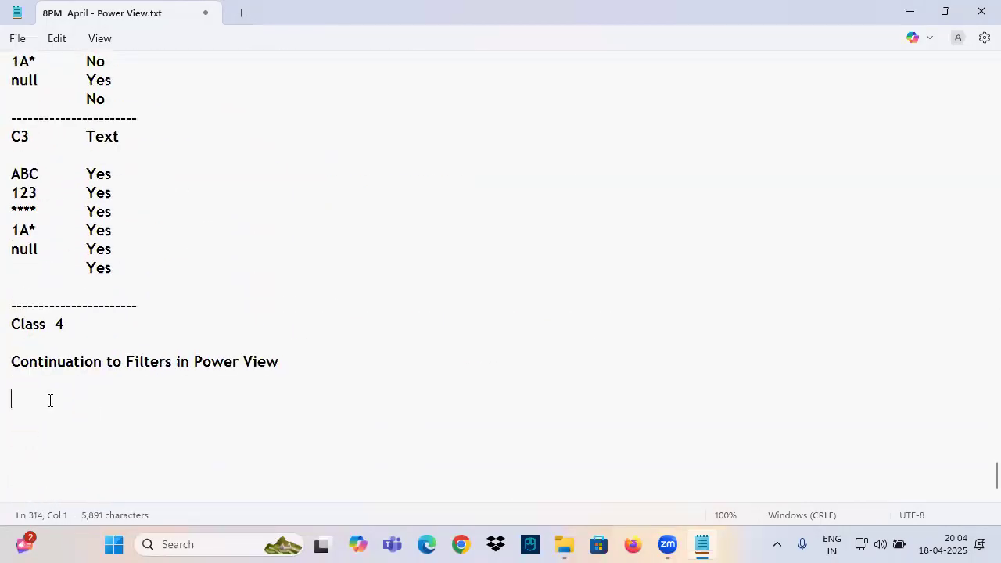
{"action": "key", "text": "ctrl+v"}
{"action": "scroll", "coordinate": [178, 422], "scroll_direction": "up", "scroll_amount": 2, "text": "ctrl"}
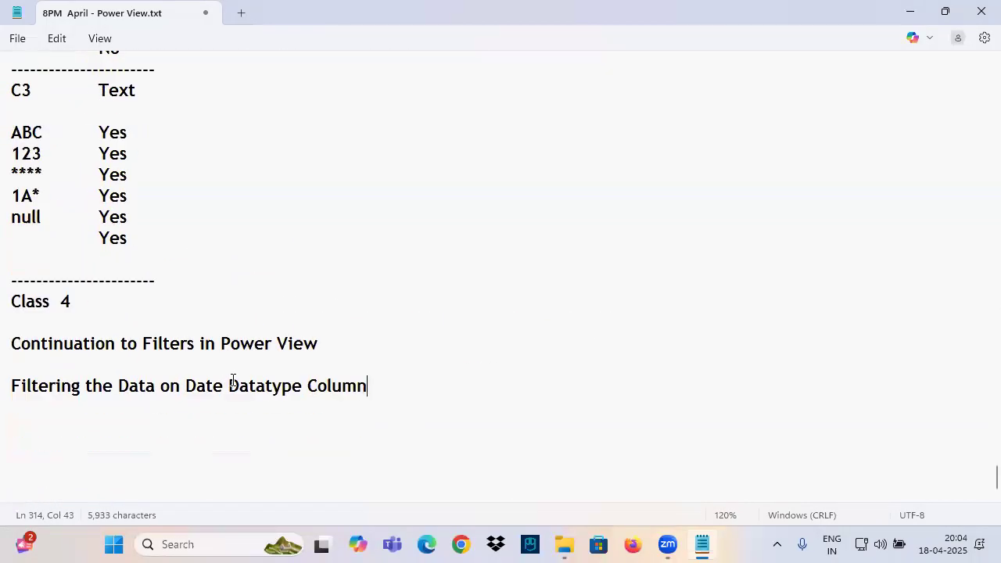
Add a long run of blank lines below the date datatype heading at the end of the notes
{"action": "key", "text": "Return"}
{"action": "key", "text": "Return"}
{"action": "key", "text": "Return"}
{"action": "key", "text": "Return"}
{"action": "key", "text": "Return"}
{"action": "key", "text": "Return"}
{"action": "key", "text": "Return"}
{"action": "key", "text": "Return"}
{"action": "key", "text": "Return"}
{"action": "key", "text": "Return"}
{"action": "key", "text": "Return"}
{"action": "key", "text": "Return"}
{"action": "key", "text": "Return"}
{"action": "key", "text": "Return"}
{"action": "key", "text": "Return"}
{"action": "key", "text": "Return"}
{"action": "key", "text": "Return"}
{"action": "key", "text": "Return"}
{"action": "key", "text": "Return"}
{"action": "key", "text": "Return"}
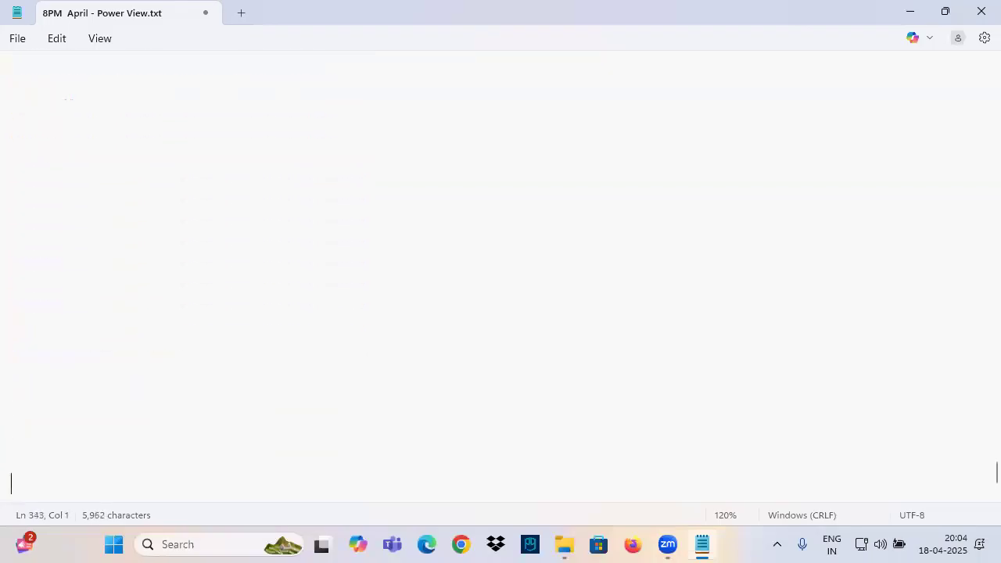
{"action": "key", "text": "Return"}
{"action": "key", "text": "Return"}
{"action": "key", "text": "Return"}
{"action": "key", "text": "Return"}
{"action": "key", "text": "Return"}
{"action": "key", "text": "Return"}
{"action": "key", "text": "Return"}
{"action": "key", "text": "Return"}
{"action": "key", "text": "Return"}
{"action": "key", "text": "Return"}
{"action": "key", "text": "Return"}
{"action": "key", "text": "Return"}
{"action": "key", "text": "Return"}
{"action": "key", "text": "Return"}
{"action": "key", "text": "Return"}
{"action": "key", "text": "Return"}
{"action": "key", "text": "Return"}
{"action": "key", "text": "Return"}
{"action": "key", "text": "Return"}
{"action": "key", "text": "Return"}
Copy the five filter sub-types, Basic to Relative Time, from the date datatype section and paste them under the Class 4 date filtering heading
{"action": "left_click", "coordinate": [230, 378]}
{"action": "scroll", "coordinate": [208, 180], "scroll_direction": "up", "scroll_amount": 15}
{"action": "scroll", "coordinate": [208, 179], "scroll_direction": "down", "scroll_amount": 8}
{"action": "scroll", "coordinate": [109, 164], "scroll_direction": "up", "scroll_amount": 20}
{"action": "scroll", "coordinate": [110, 164], "scroll_direction": "up", "scroll_amount": 5}
{"action": "left_click_drag", "start_coordinate": [168, 293], "coordinate": [8, 212]}
{"action": "key", "text": "ctrl+c"}
{"action": "scroll", "coordinate": [217, 242], "scroll_direction": "down", "scroll_amount": 20}
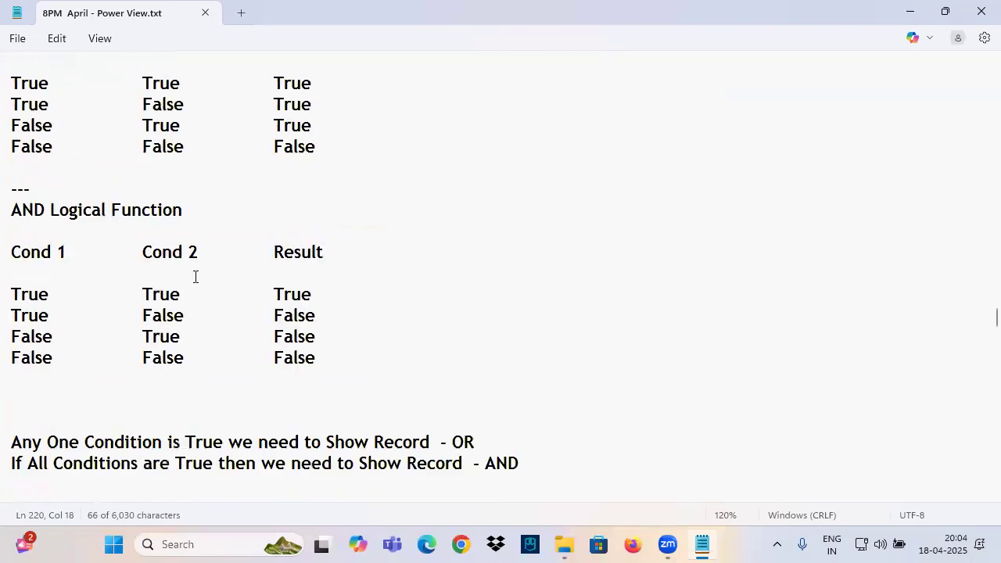
{"action": "scroll", "coordinate": [94, 274], "scroll_direction": "up", "scroll_amount": 2}
{"action": "left_click", "coordinate": [56, 259]}
{"action": "key", "text": "ctrl+v"}
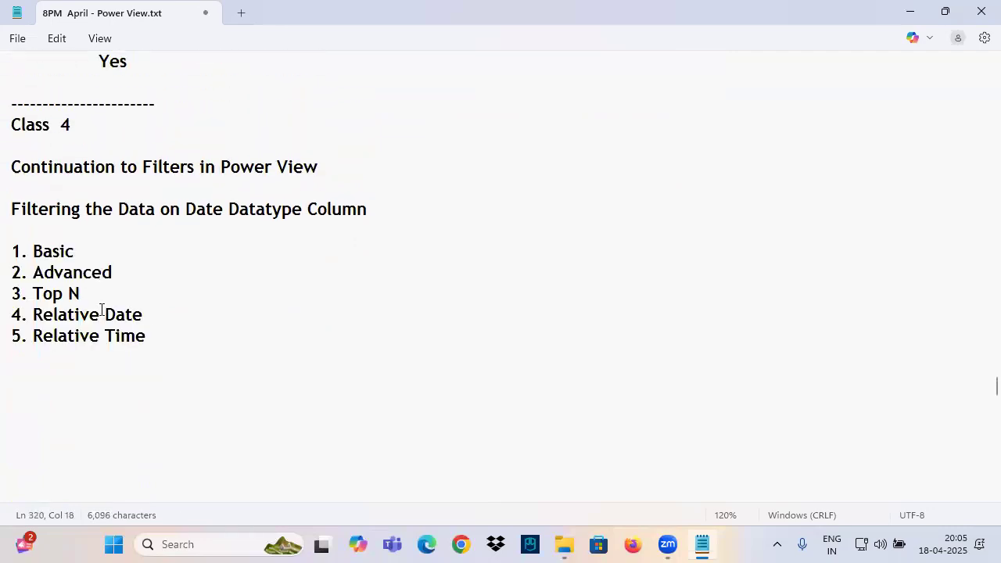
Highlight the five pasted filter sub-types and the date filtering heading to review them
{"action": "left_click_drag", "start_coordinate": [172, 339], "coordinate": [6, 252]}
{"action": "left_click", "coordinate": [164, 269]}
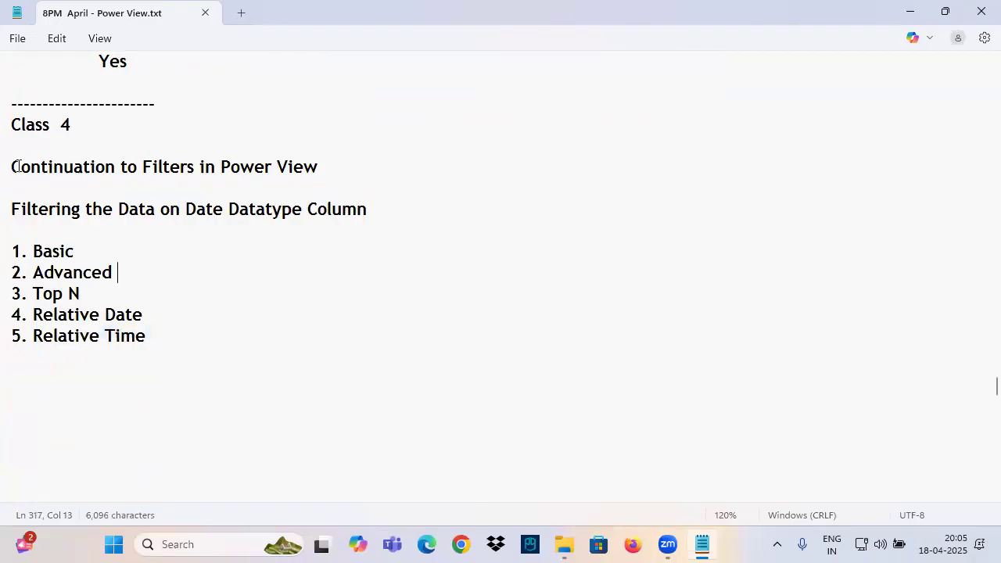
{"action": "left_click_drag", "start_coordinate": [46, 209], "coordinate": [415, 393]}
Switch to the desktop, launch Power BI Desktop and start a blank report
{"action": "key", "text": "super+d"}
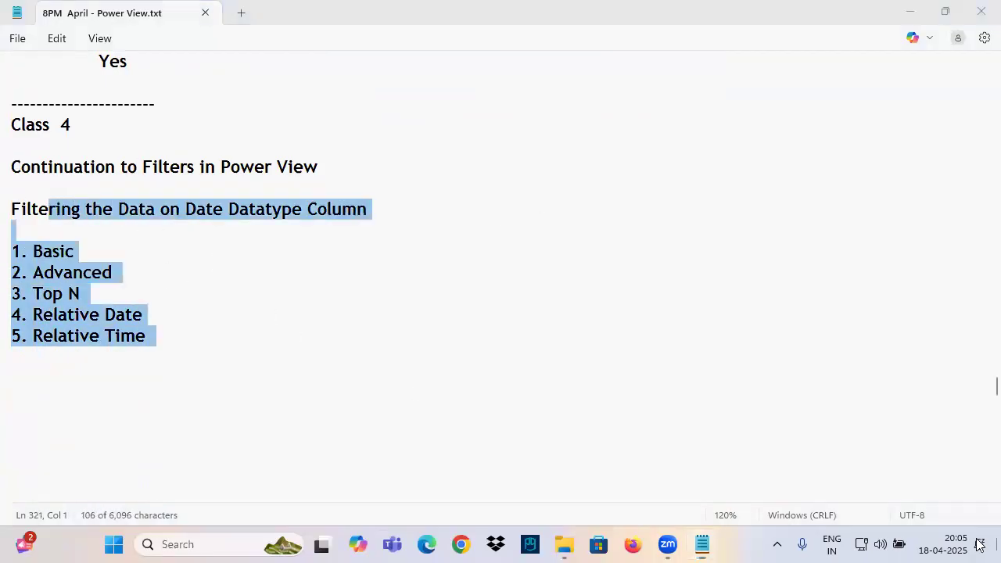
{"action": "double_click", "coordinate": [225, 67]}
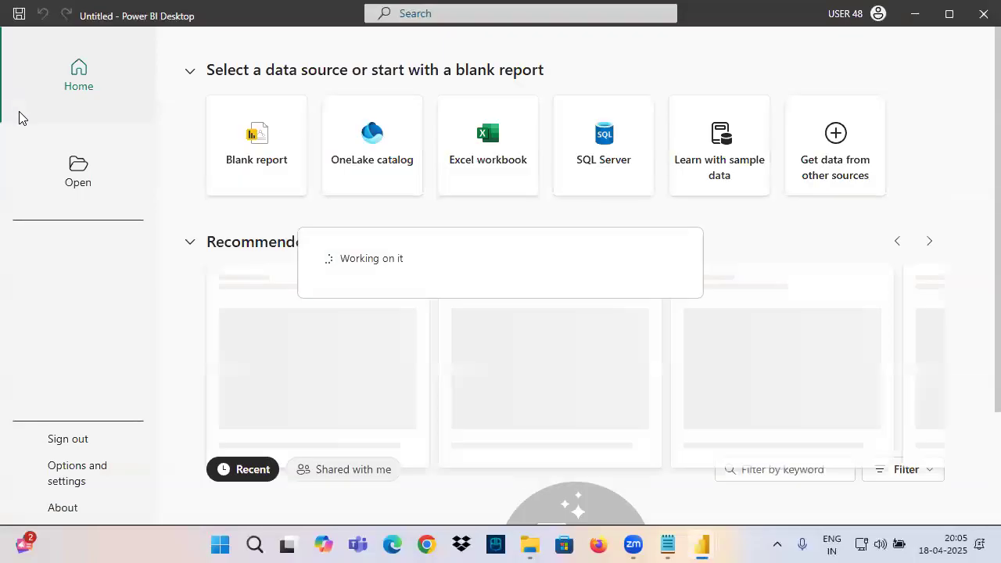
{"action": "left_click", "coordinate": [257, 157]}
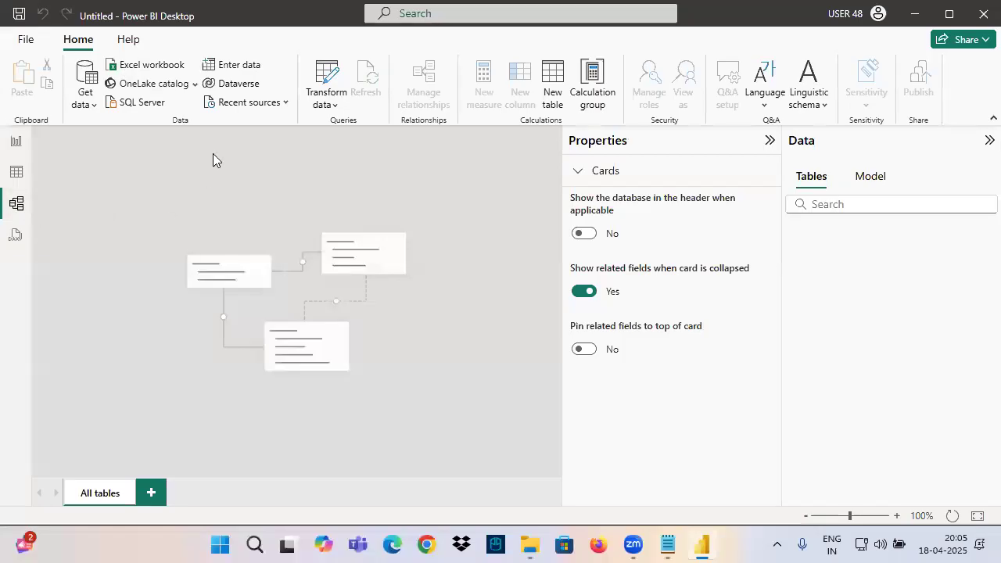
Load the Emp, Dept and Manager sheets from the EmpDept Excel workbook into the model
{"action": "left_click", "coordinate": [86, 100]}
{"action": "left_click", "coordinate": [126, 154]}
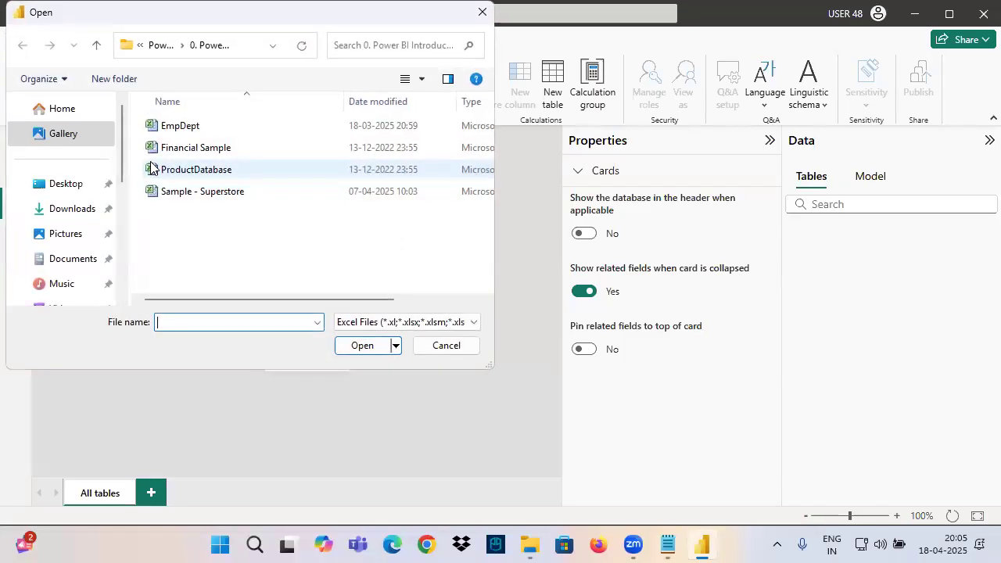
{"action": "left_click", "coordinate": [189, 128]}
{"action": "left_click", "coordinate": [374, 348]}
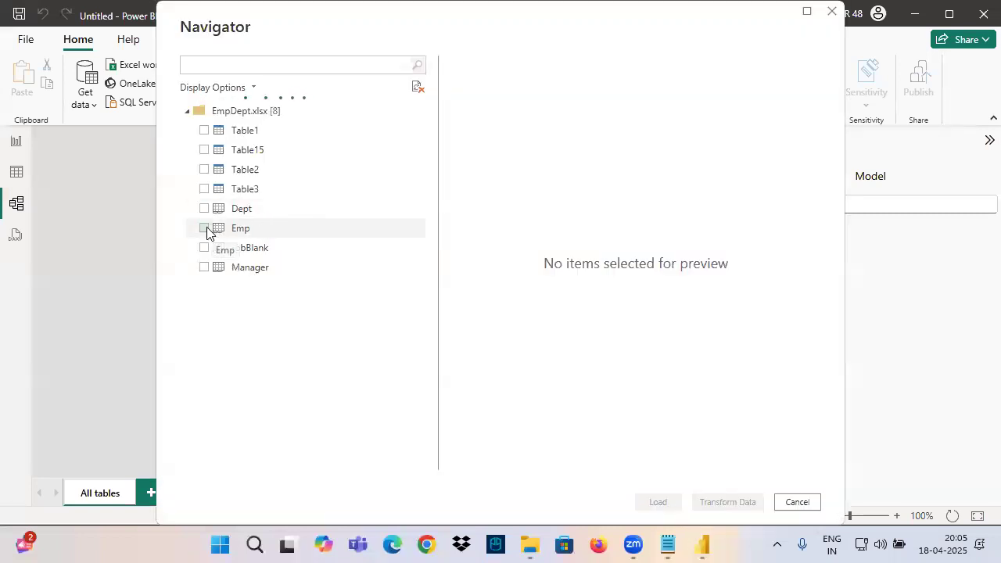
{"action": "left_click", "coordinate": [205, 228]}
{"action": "left_click", "coordinate": [204, 208]}
{"action": "left_click", "coordinate": [203, 267]}
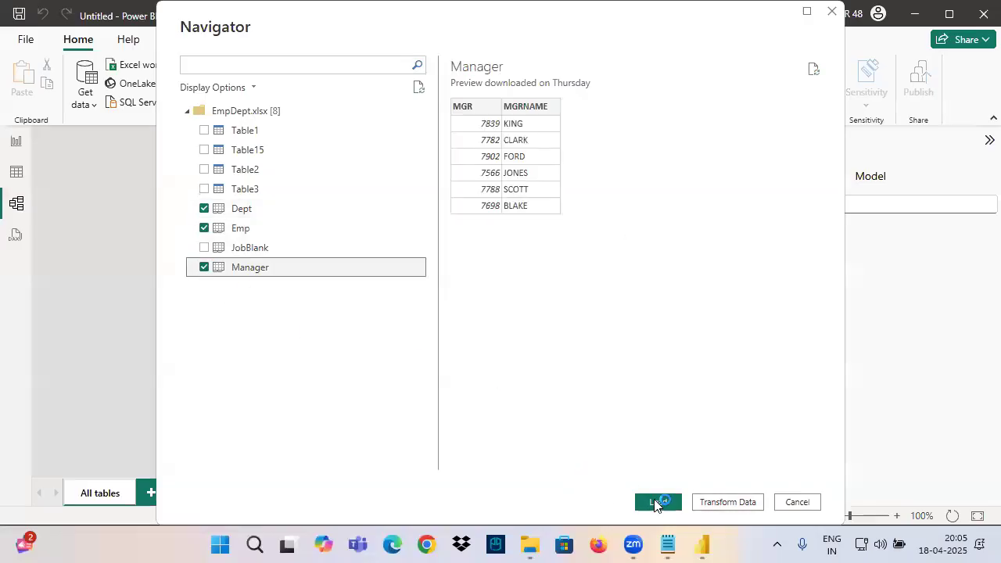
{"action": "left_click", "coordinate": [649, 501]}
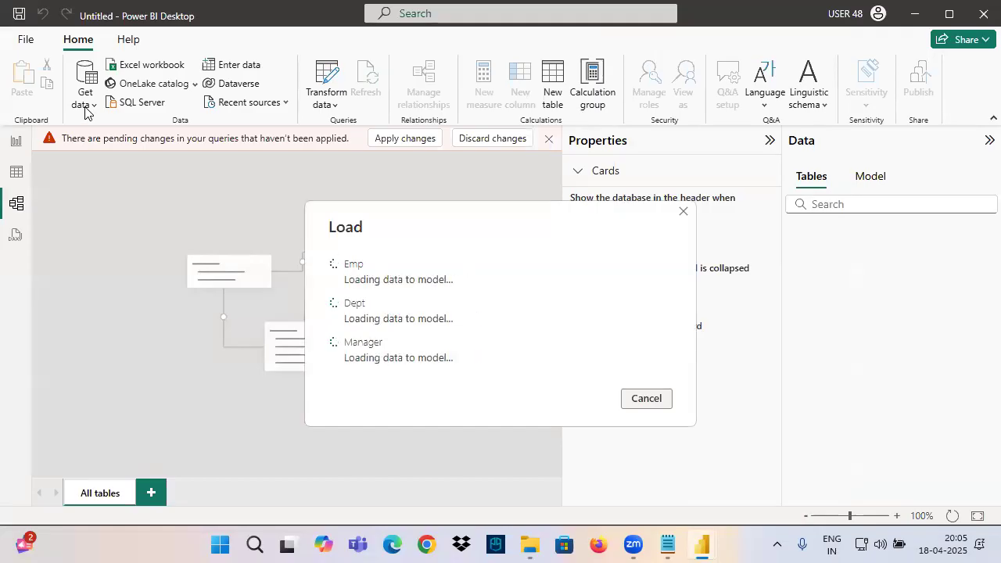
Load the Orders sheet from the Sample - Superstore Excel workbook into the model
{"action": "left_click", "coordinate": [84, 112]}
{"action": "left_click", "coordinate": [109, 154]}
{"action": "left_click", "coordinate": [191, 192]}
{"action": "left_click", "coordinate": [361, 346]}
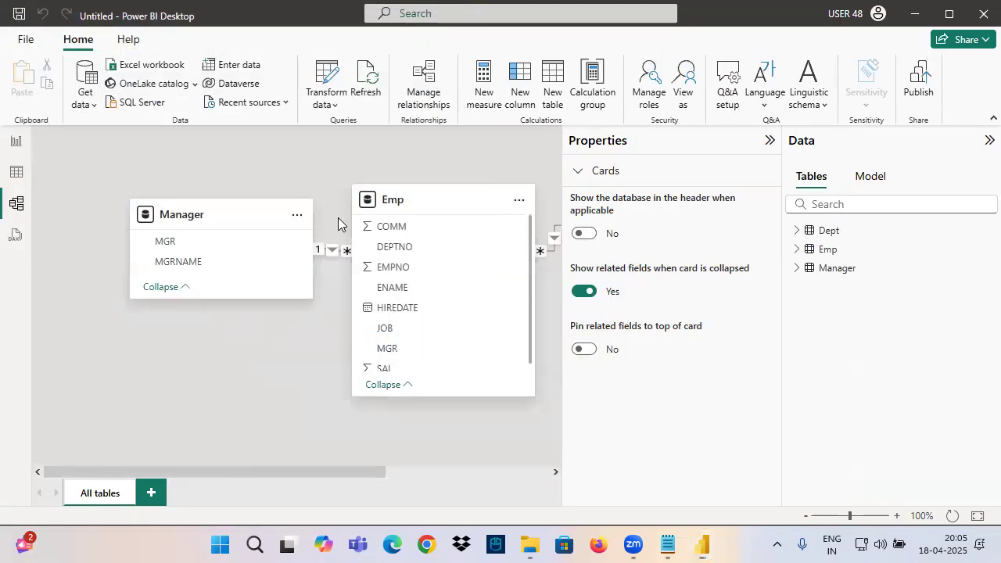
{"action": "left_click", "coordinate": [205, 130]}
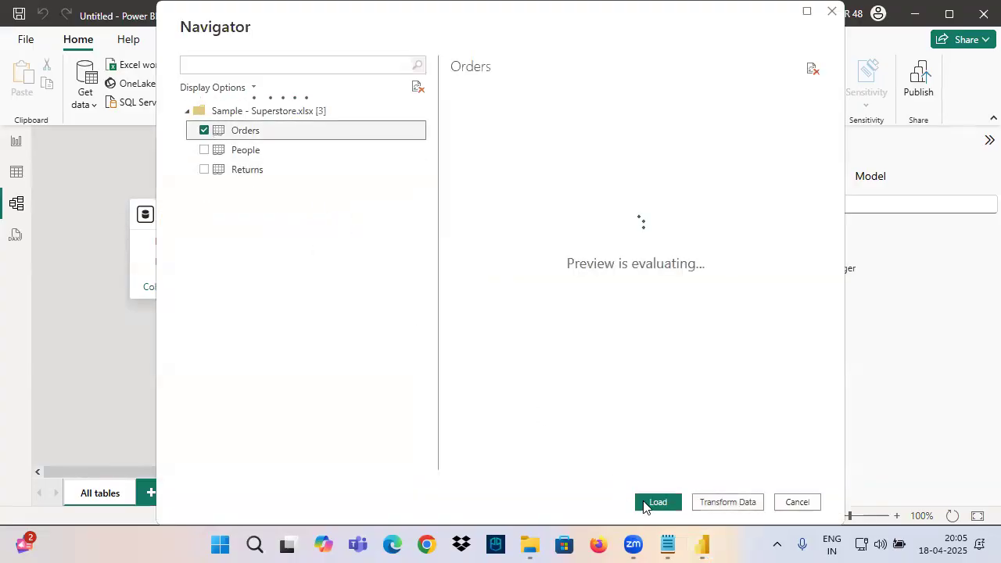
{"action": "left_click", "coordinate": [655, 500]}
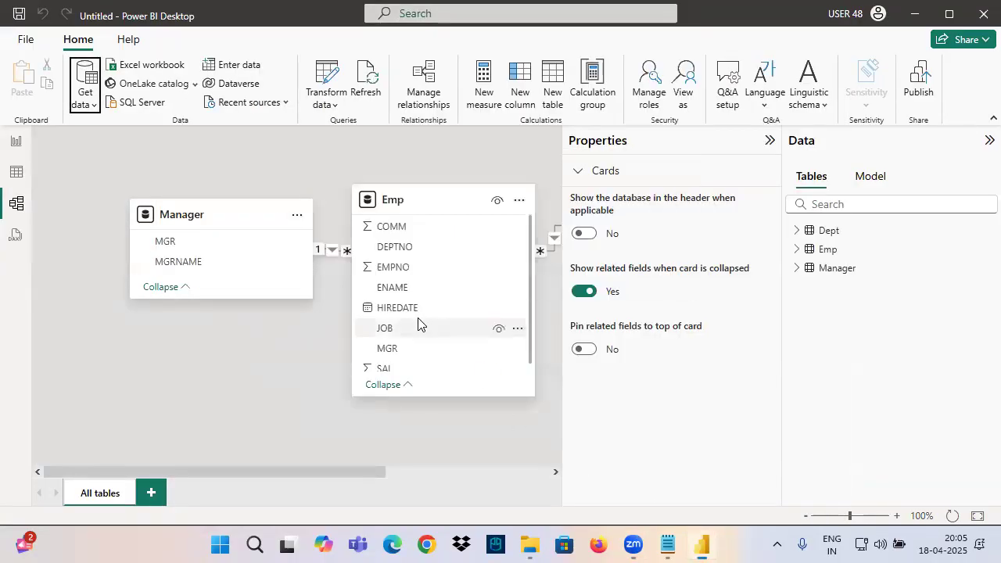
Collapse the Properties and Data panes in the model view and display the Orders table in the table view
{"action": "left_click", "coordinate": [769, 141]}
{"action": "left_click", "coordinate": [988, 140]}
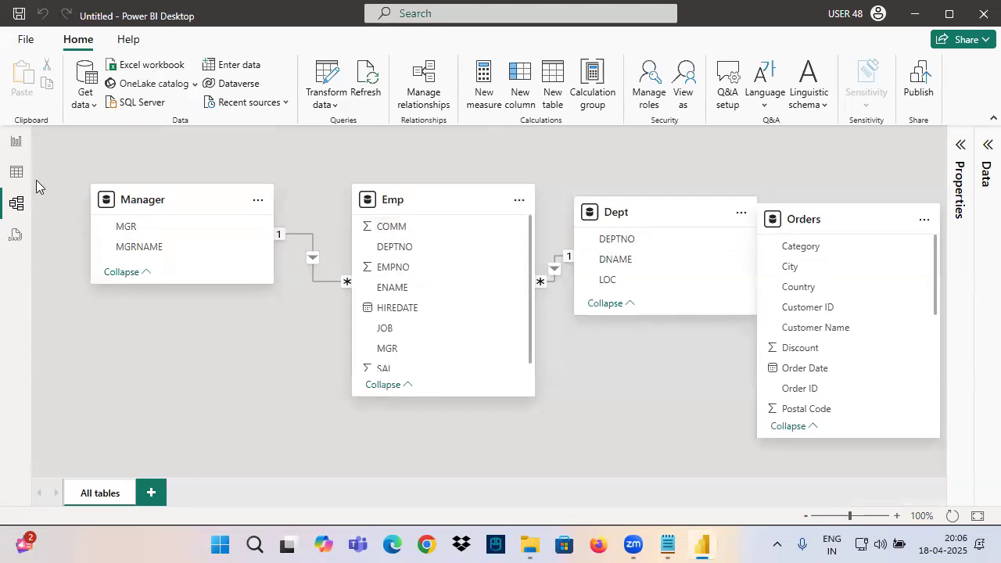
{"action": "left_click", "coordinate": [16, 171]}
{"action": "left_click", "coordinate": [857, 253]}
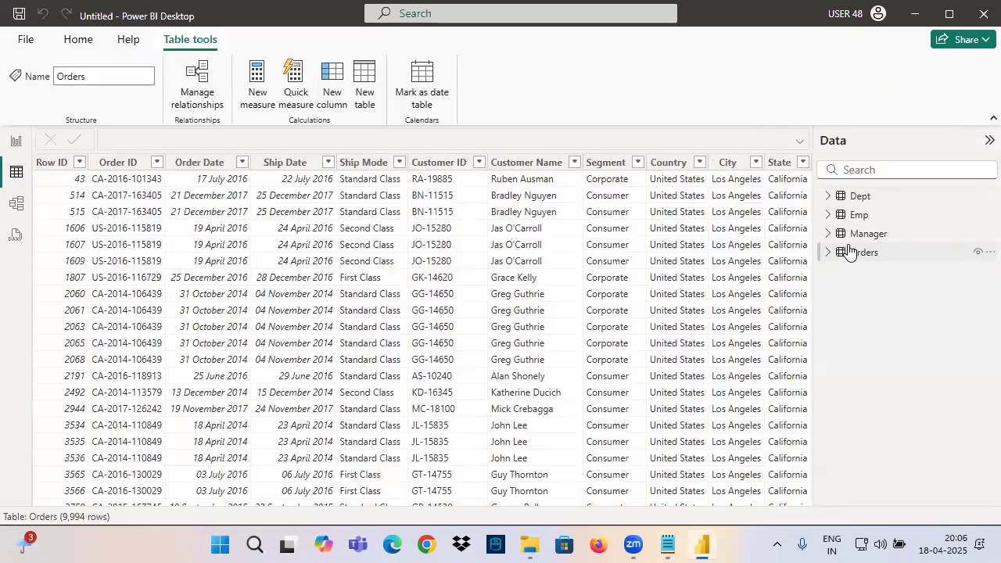
Select the Order Date column of the Orders table and sort it in ascending order
{"action": "left_click", "coordinate": [197, 162]}
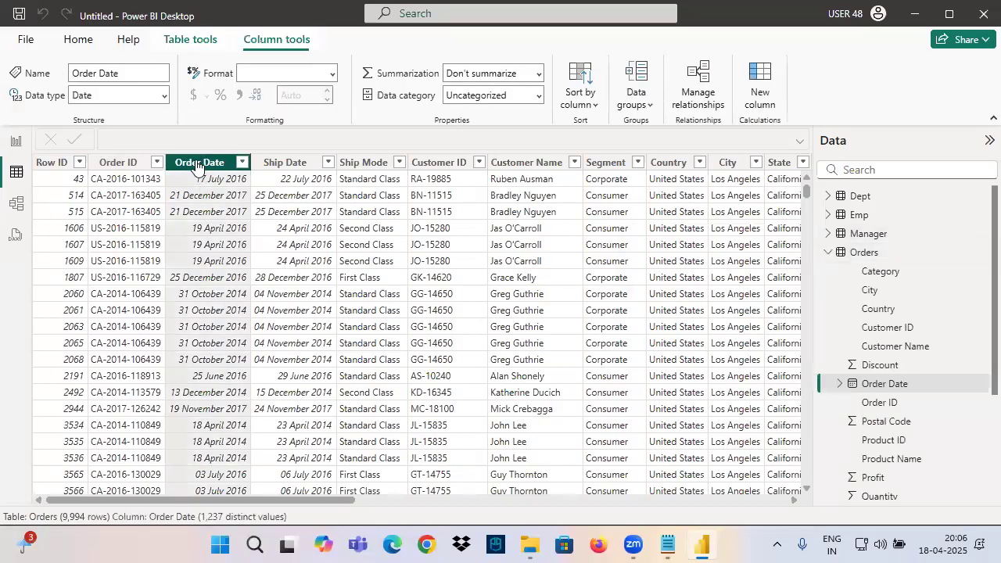
{"action": "left_click", "coordinate": [78, 94]}
{"action": "left_click", "coordinate": [241, 162]}
{"action": "left_click", "coordinate": [188, 167]}
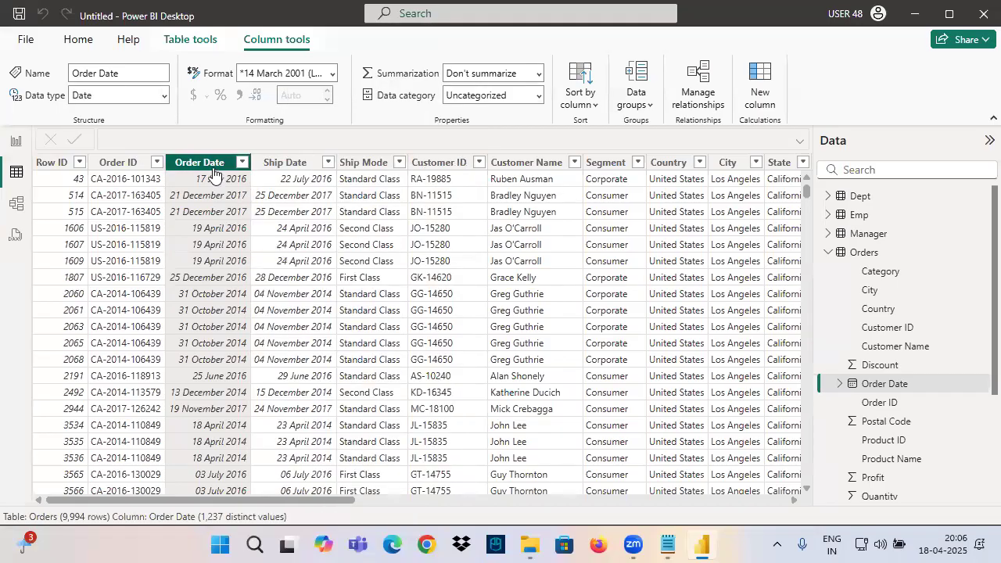
{"action": "left_click", "coordinate": [242, 162]}
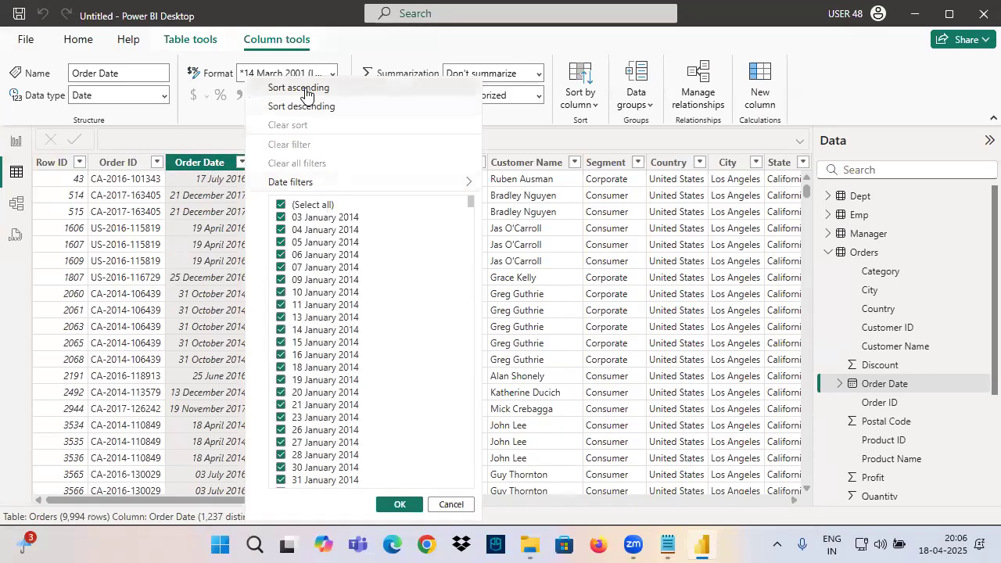
{"action": "left_click", "coordinate": [293, 87]}
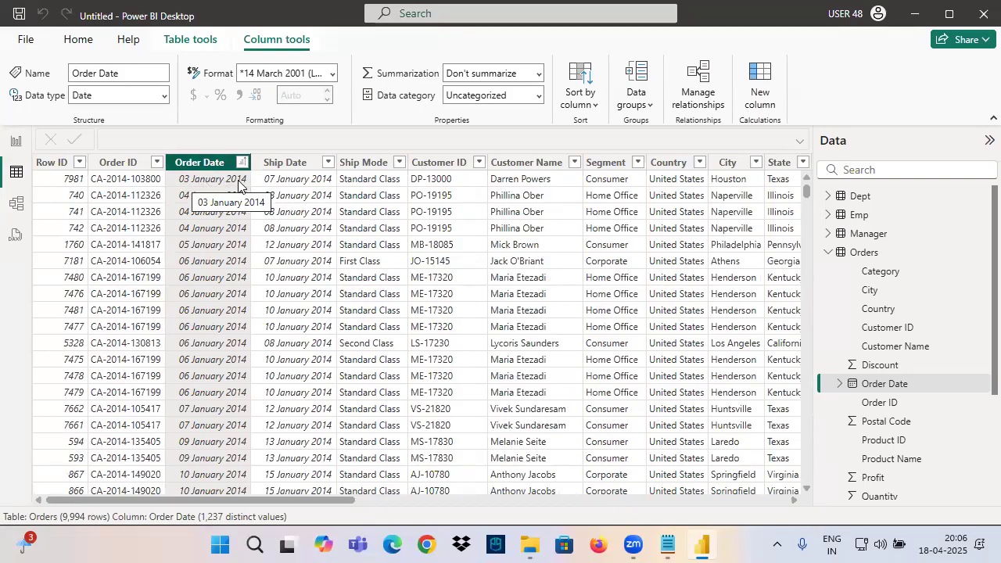
Switch to the Notepad notes and add the date 03 Jan 2014 below the five filter sub-types
{"action": "left_click", "coordinate": [677, 545]}
{"action": "left_click", "coordinate": [111, 394]}
{"action": "type", "text": "03"}
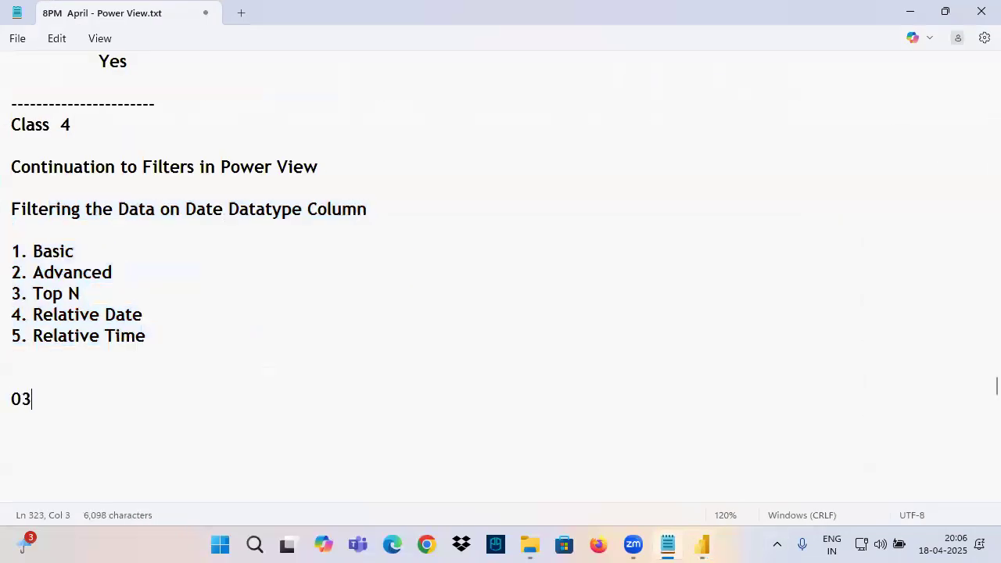
{"action": "type", "text": " Jan 202"}
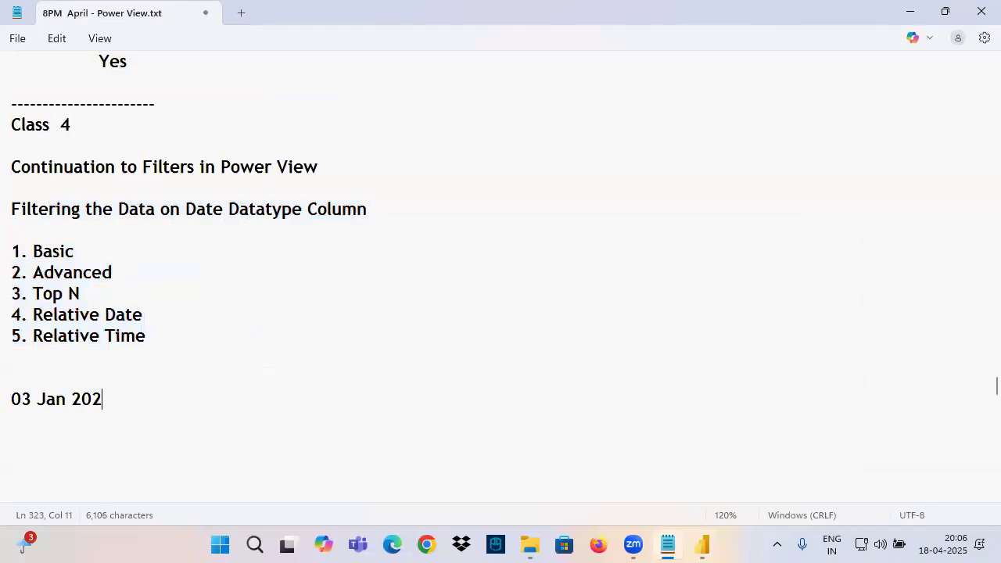
{"action": "key", "text": "BackSpace"}
{"action": "type", "text": "14"}
{"action": "key", "text": "Return"}
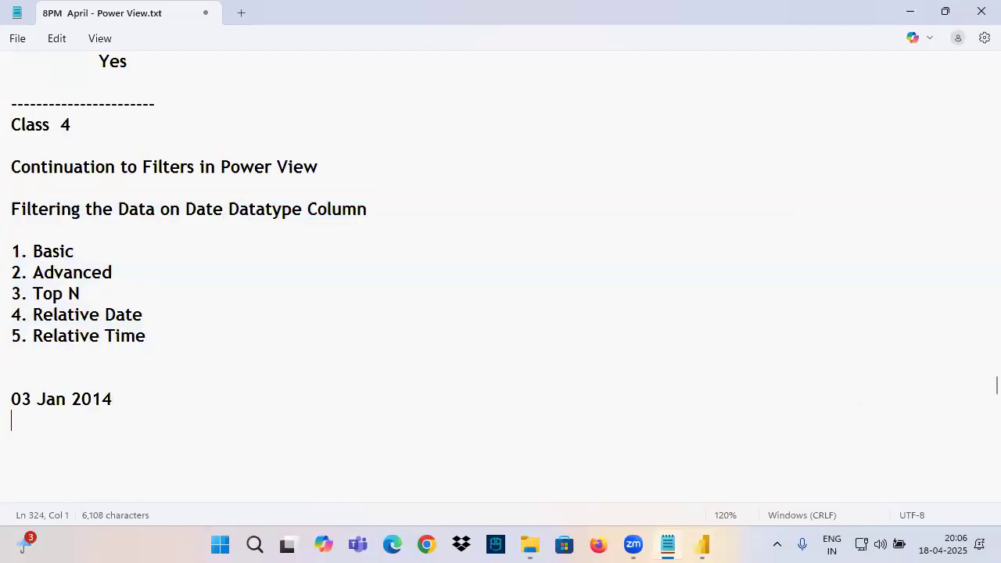
Return to Power BI Desktop and sort the Order Date column in descending order
{"action": "left_click", "coordinate": [703, 545]}
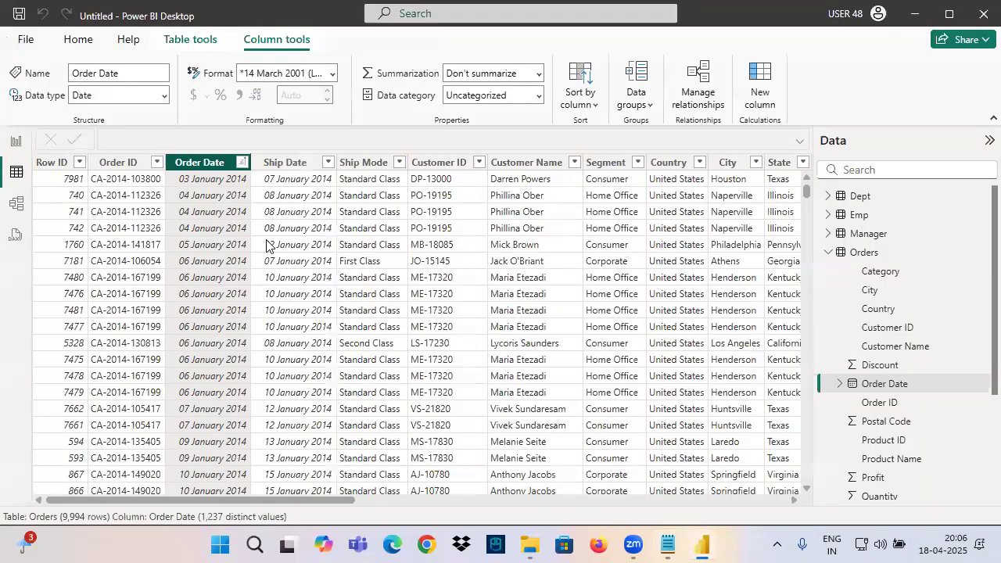
{"action": "left_click", "coordinate": [243, 163]}
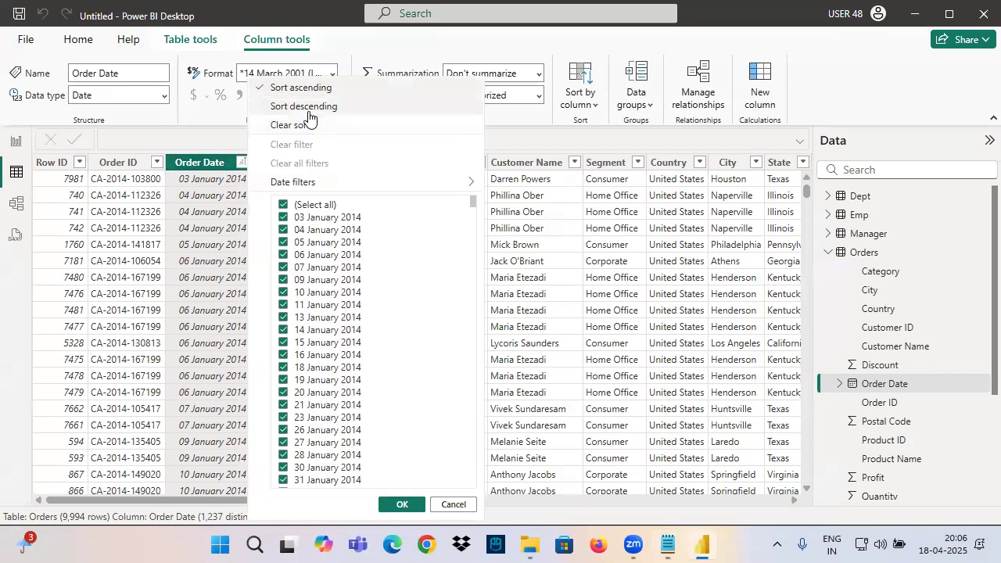
{"action": "left_click", "coordinate": [285, 105]}
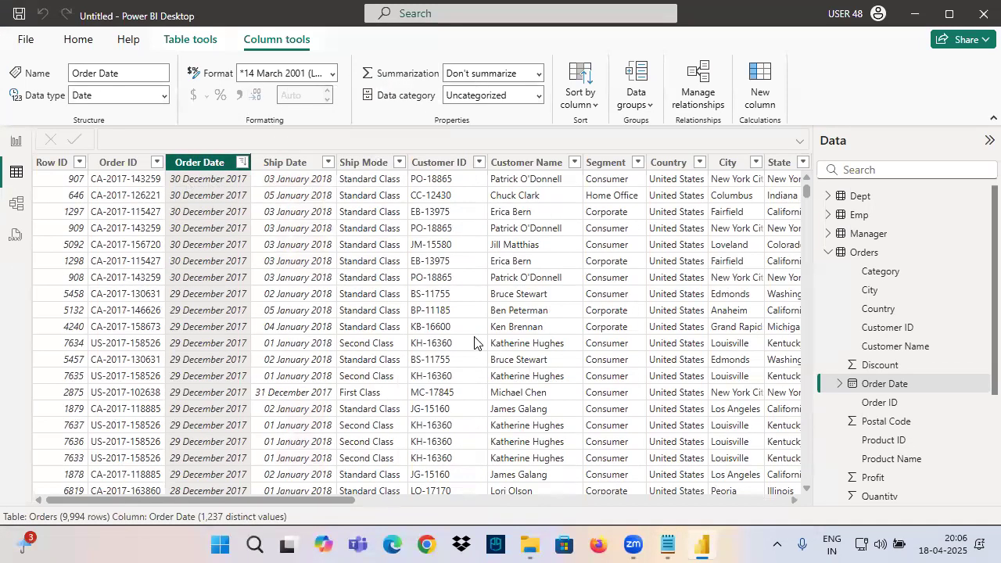
Add 30 Dec 2017 on the line below 03 Jan 2014 in the Notepad notes and mark the two dates with on-screen strokes
{"action": "left_click", "coordinate": [664, 545]}
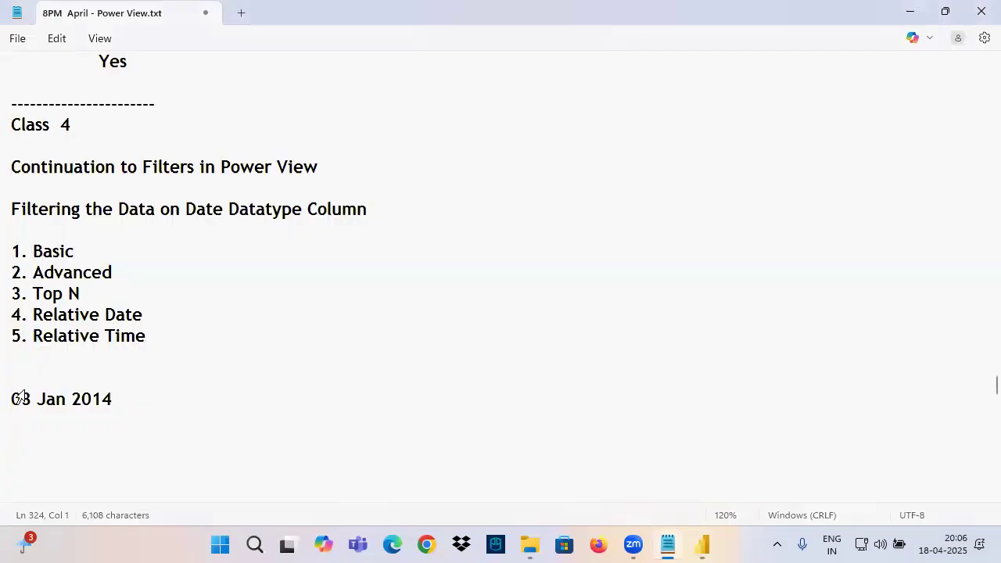
{"action": "type", "text": "30 Dec 2017"}
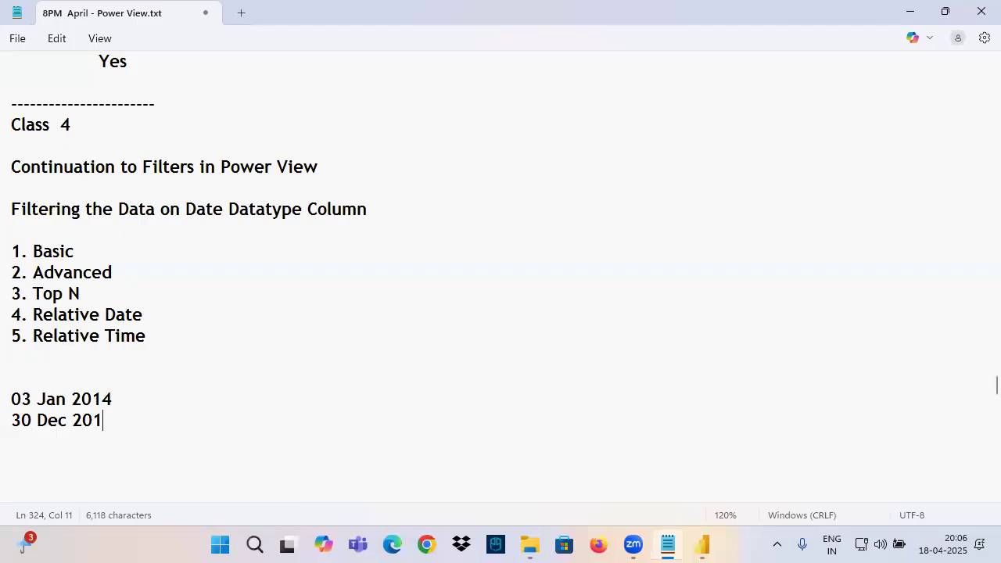
{"action": "left_click_drag", "start_coordinate": [153, 396], "coordinate": [114, 420]}
{"action": "mouse_move", "coordinate": [190, 393]}
{"action": "left_mouse_down"}
{"action": "mouse_move", "coordinate": [180, 429]}
{"action": "mouse_move", "coordinate": [202, 421]}
{"action": "left_mouse_up"}
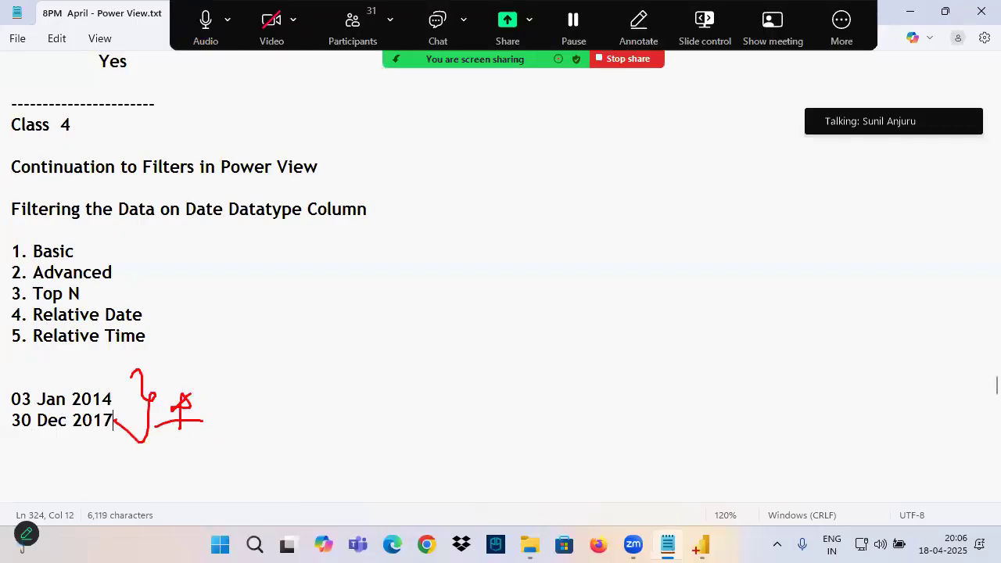
{"action": "key", "text": "Escape"}
Switch back to Power BI Desktop and show the empty report page in the report view
{"action": "left_click", "coordinate": [705, 545]}
{"action": "left_click", "coordinate": [24, 40]}
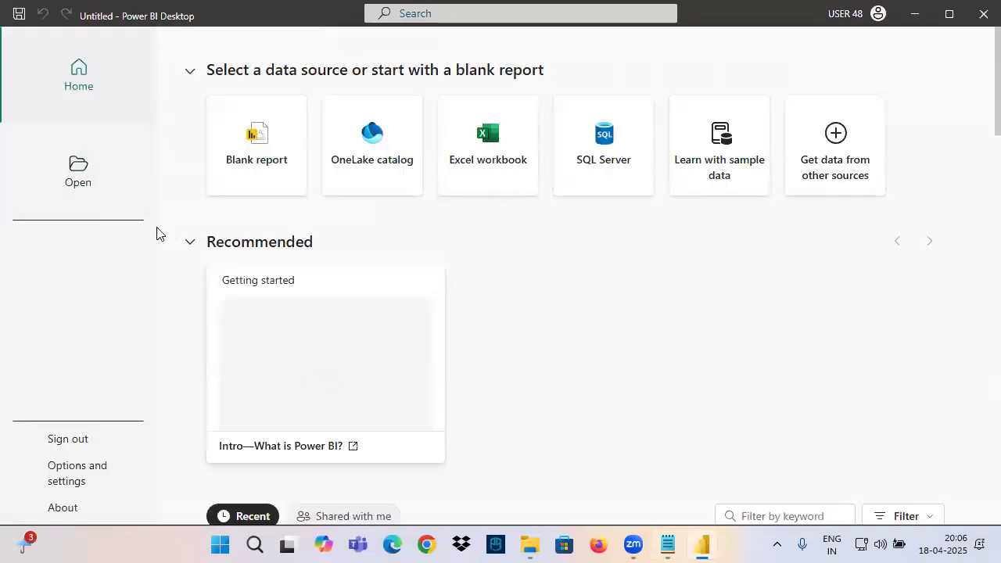
{"action": "left_click", "coordinate": [239, 139]}
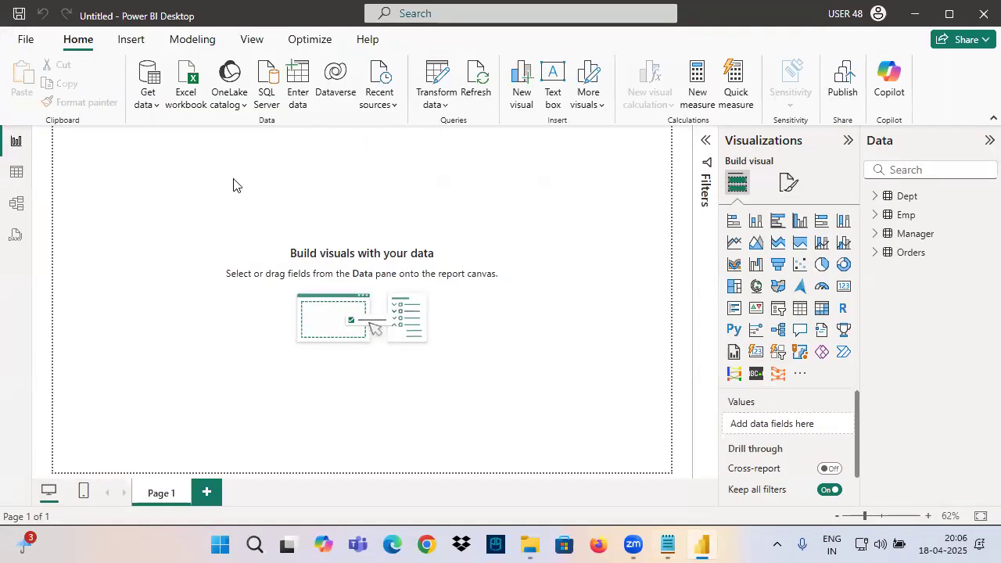
Add a card visual showing the sum of Sales from Orders, collapse the Filters pane and shrink the card on the page
{"action": "left_click", "coordinate": [841, 289]}
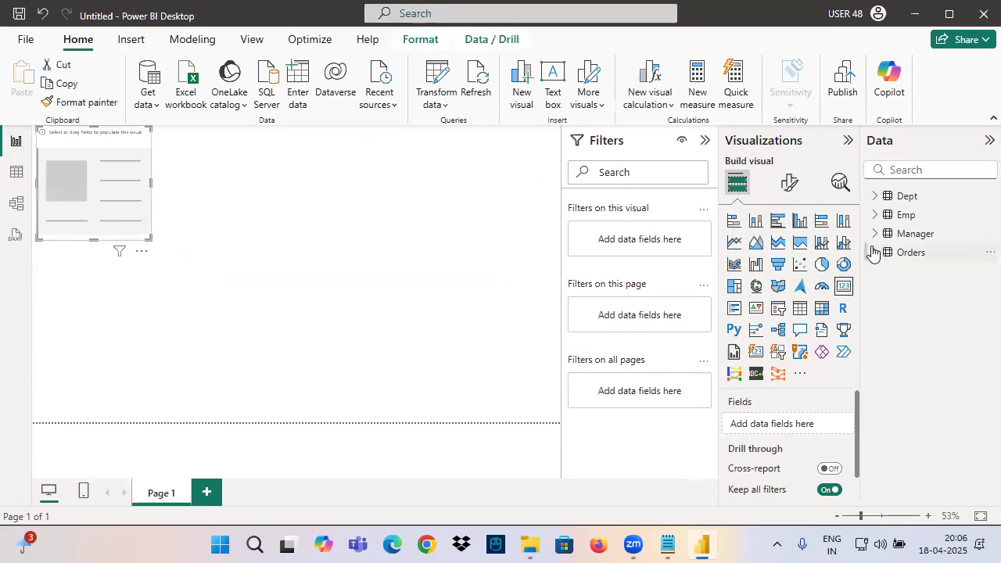
{"action": "left_click", "coordinate": [875, 252]}
{"action": "left_click_drag", "start_coordinate": [934, 397], "coordinate": [46, 182]}
{"action": "left_click", "coordinate": [704, 141]}
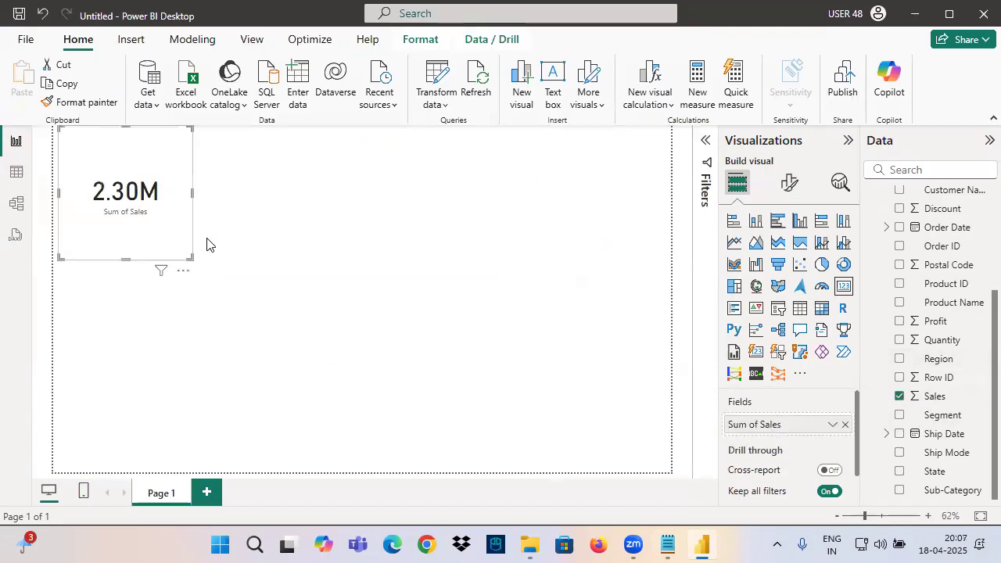
{"action": "left_click", "coordinate": [196, 264]}
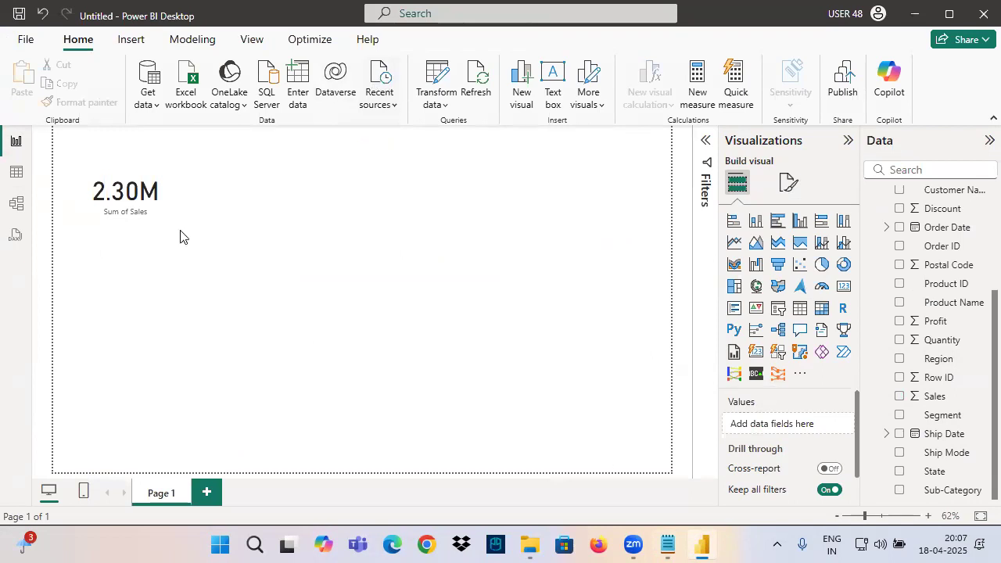
{"action": "left_click", "coordinate": [163, 196]}
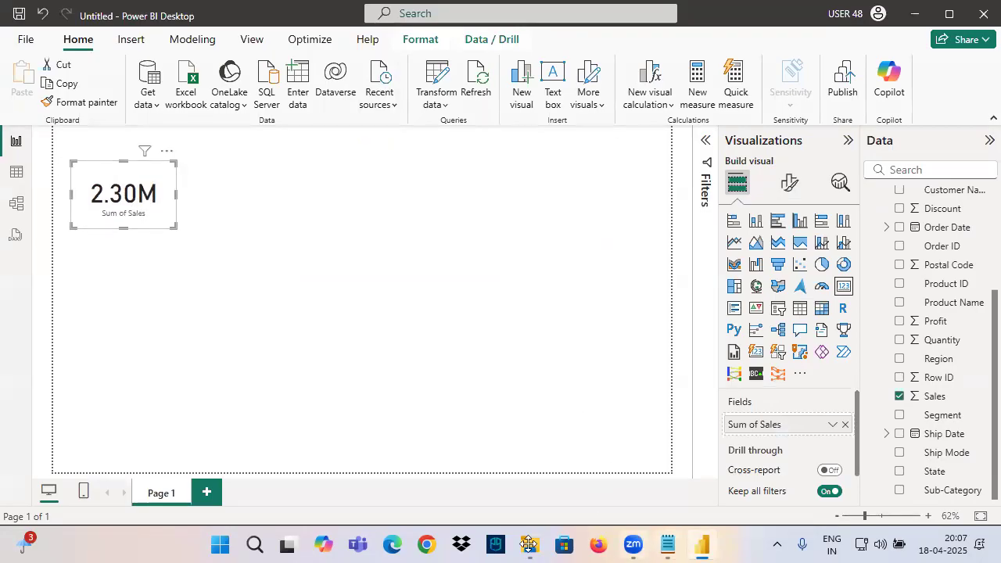
Switch to File Explorer and open the Word document 4. Filters in Power View from the Power View Material folder
{"action": "key", "text": "alt+Tab"}
{"action": "left_click", "coordinate": [88, 373]}
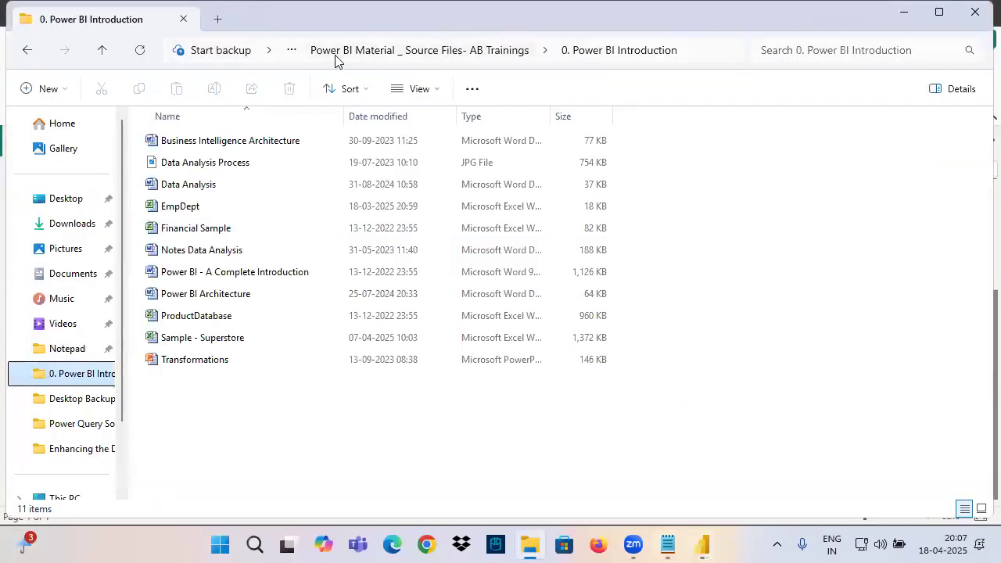
{"action": "left_click", "coordinate": [344, 50]}
{"action": "double_click", "coordinate": [227, 207]}
{"action": "left_click", "coordinate": [221, 145]}
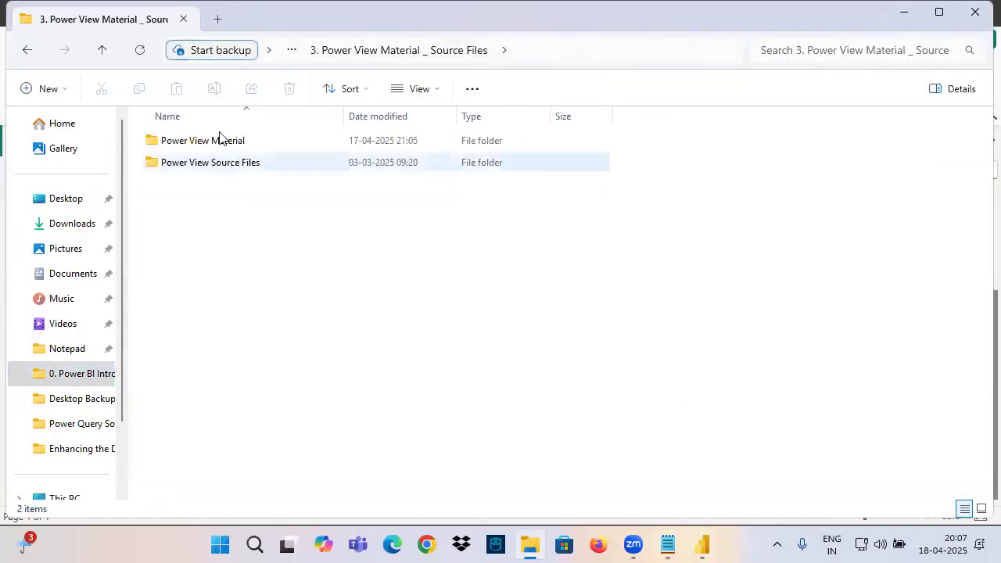
{"action": "double_click", "coordinate": [220, 145]}
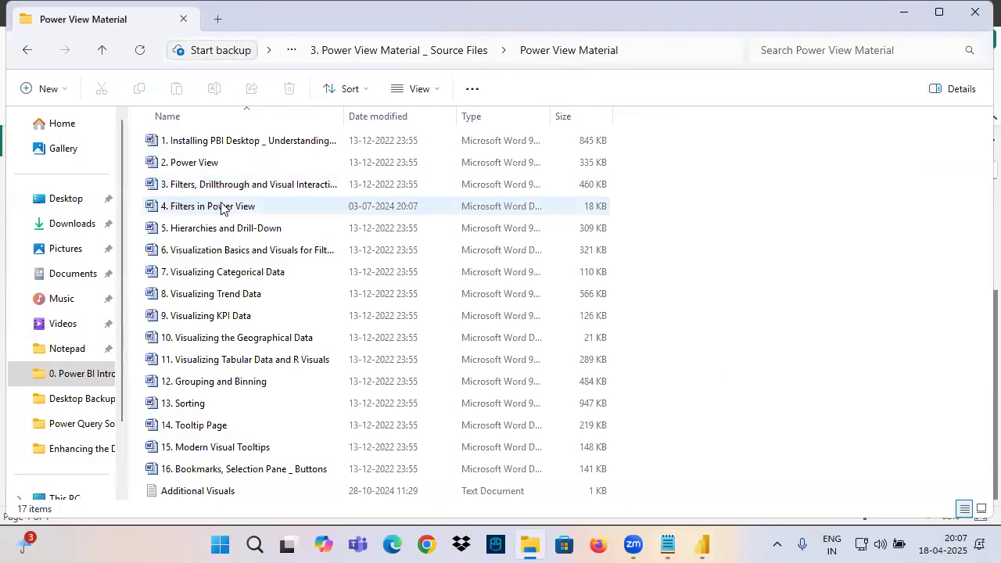
{"action": "double_click", "coordinate": [209, 211]}
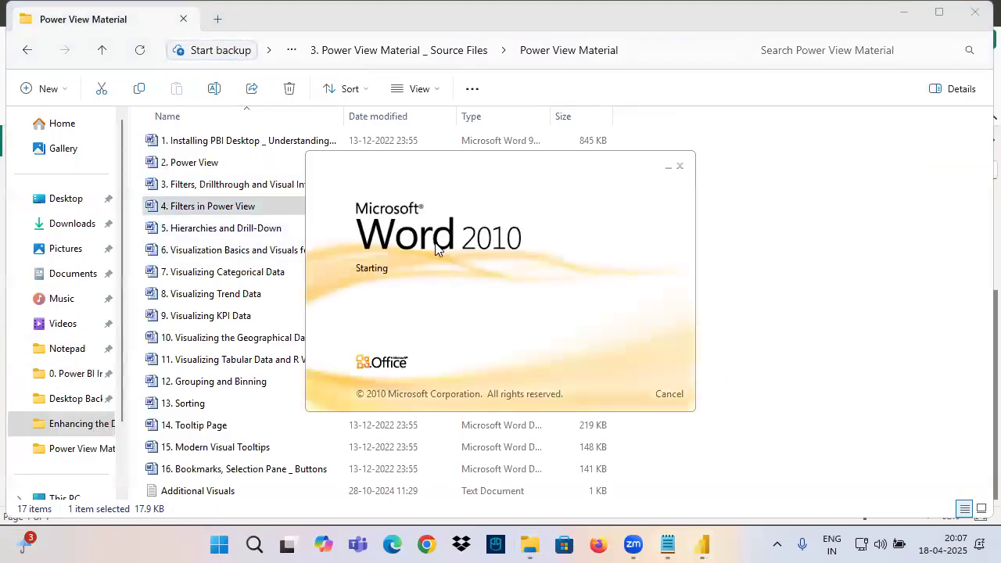
Find the Applying Filters on Date Columns section and examine its first exercise, highlighting the OrderDate condition of 18 March 2014
{"action": "scroll", "coordinate": [400, 258], "scroll_direction": "down", "scroll_amount": 20}
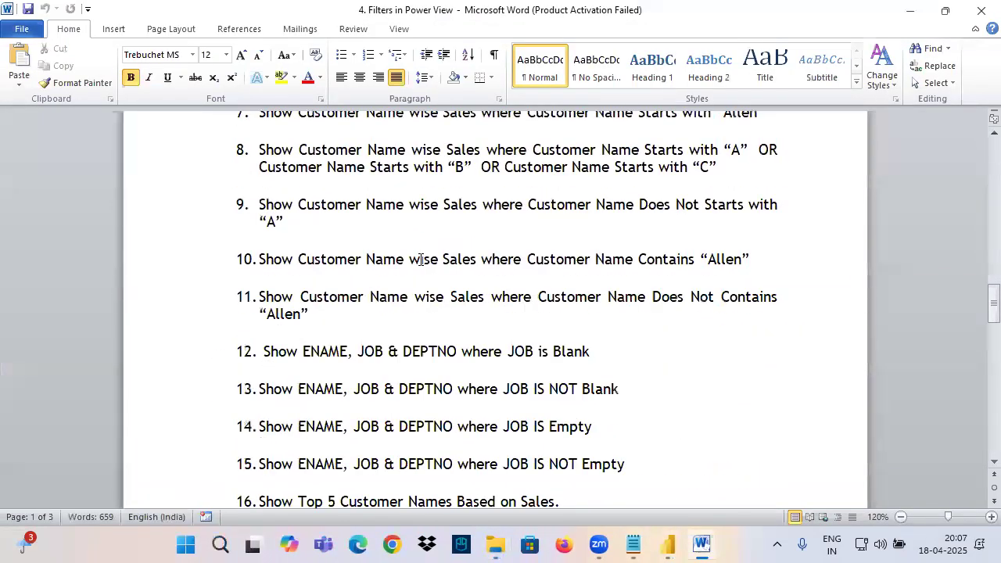
{"action": "scroll", "coordinate": [416, 249], "scroll_direction": "down", "scroll_amount": 10}
{"action": "scroll", "coordinate": [416, 249], "scroll_direction": "up", "scroll_amount": 2}
{"action": "left_click_drag", "start_coordinate": [279, 173], "coordinate": [415, 175]}
{"action": "left_click", "coordinate": [486, 225]}
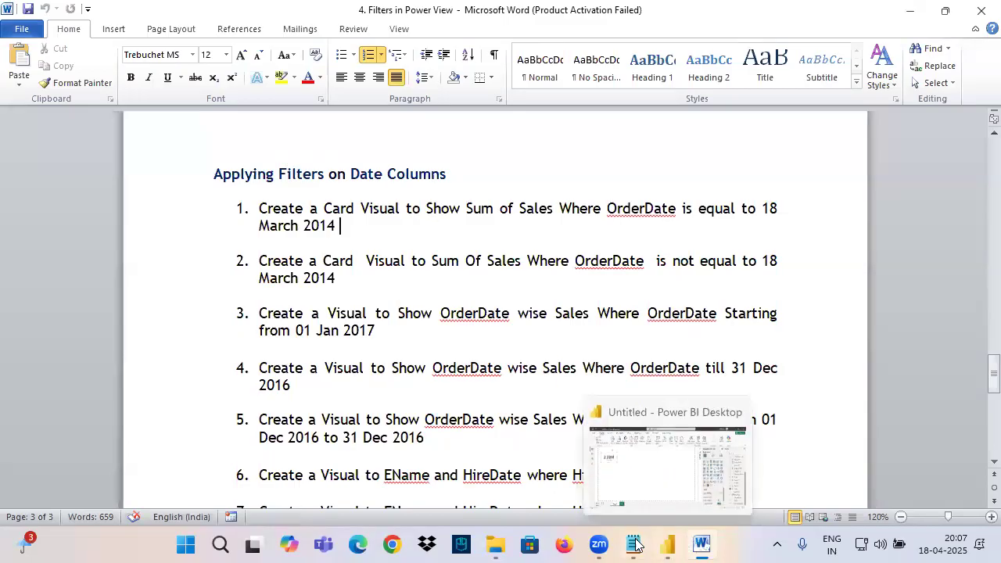
{"action": "left_click", "coordinate": [702, 543]}
{"action": "left_click", "coordinate": [702, 543]}
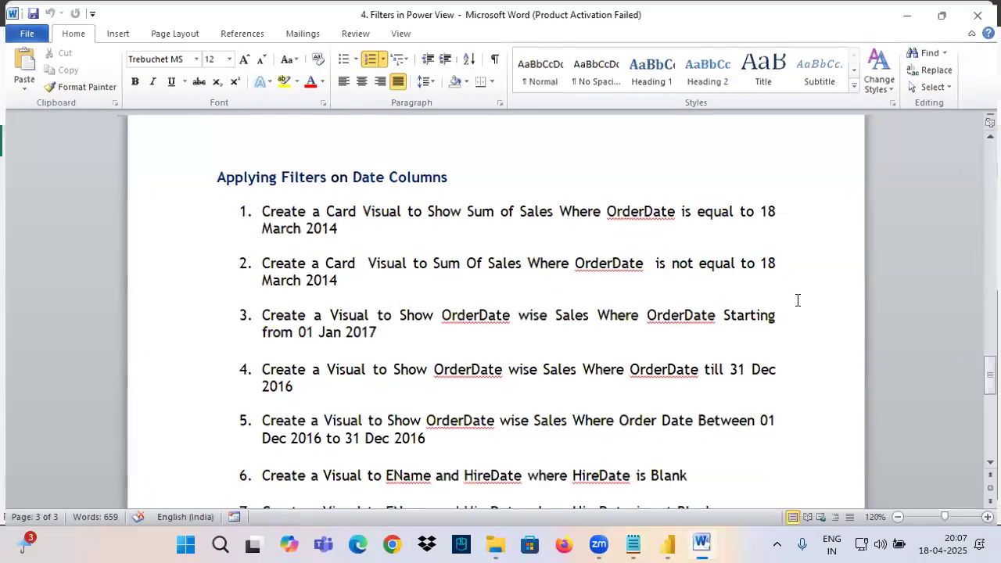
{"action": "left_click_drag", "start_coordinate": [743, 209], "coordinate": [348, 238]}
{"action": "left_click_drag", "start_coordinate": [260, 225], "coordinate": [346, 226]}
Switch to Power BI Desktop, add an enlarged table visual beside the card and fill it with the Order Date field from Orders
{"action": "left_click", "coordinate": [671, 545]}
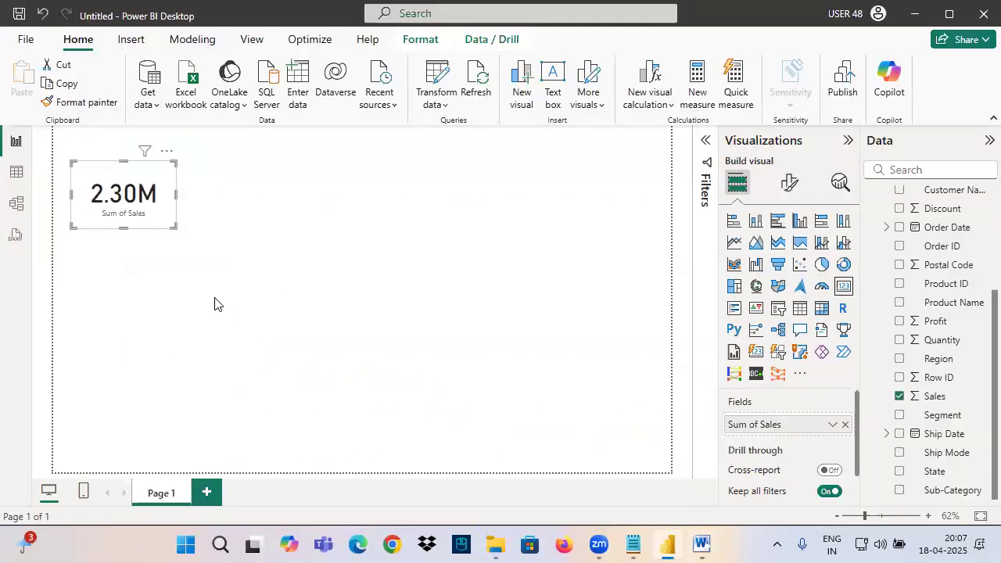
{"action": "left_click", "coordinate": [799, 312]}
{"action": "left_click_drag", "start_coordinate": [151, 317], "coordinate": [412, 409]}
{"action": "scroll", "coordinate": [393, 366], "scroll_direction": "up", "scroll_amount": 3}
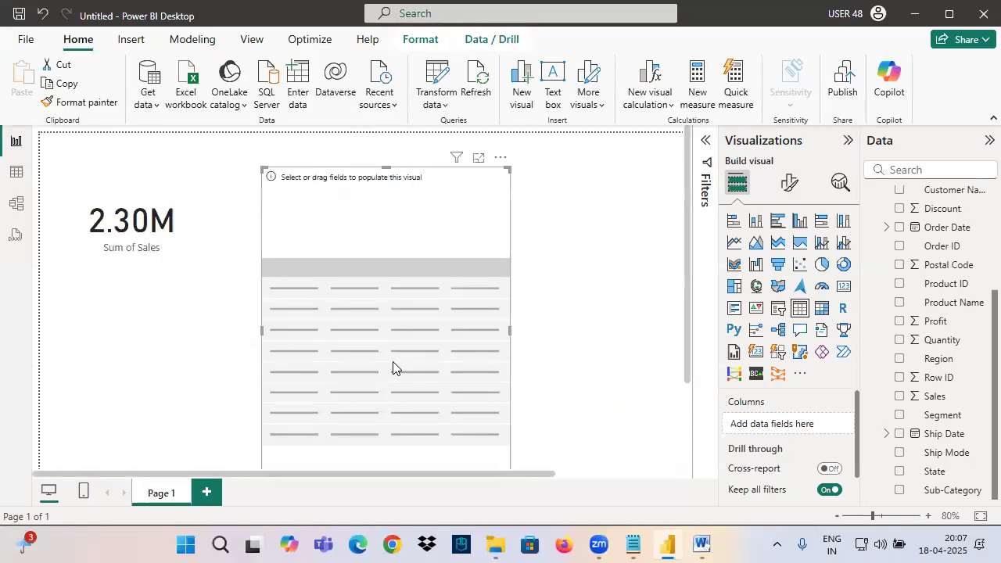
{"action": "scroll", "coordinate": [948, 327], "scroll_direction": "up", "scroll_amount": 4}
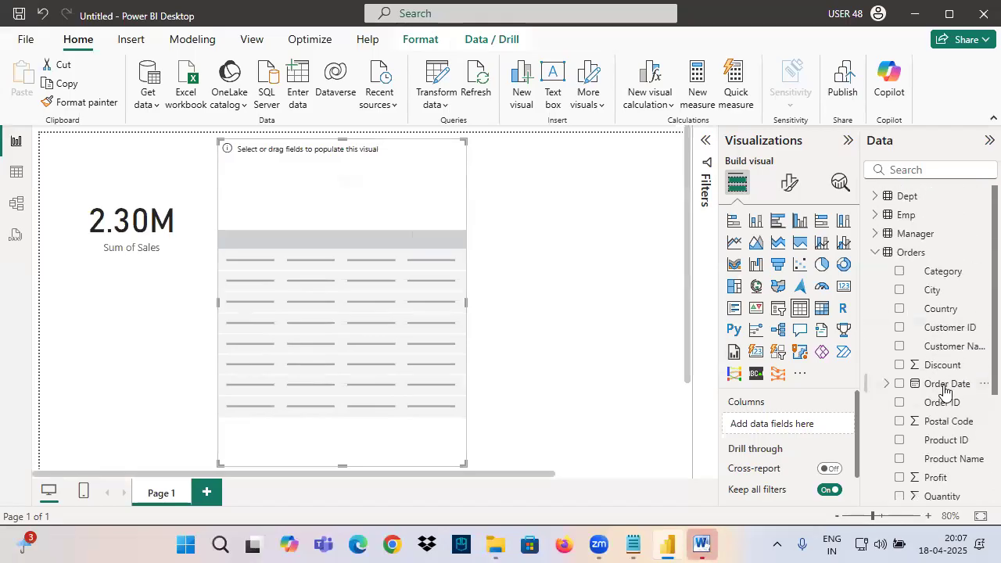
{"action": "left_click_drag", "start_coordinate": [930, 383], "coordinate": [344, 233]}
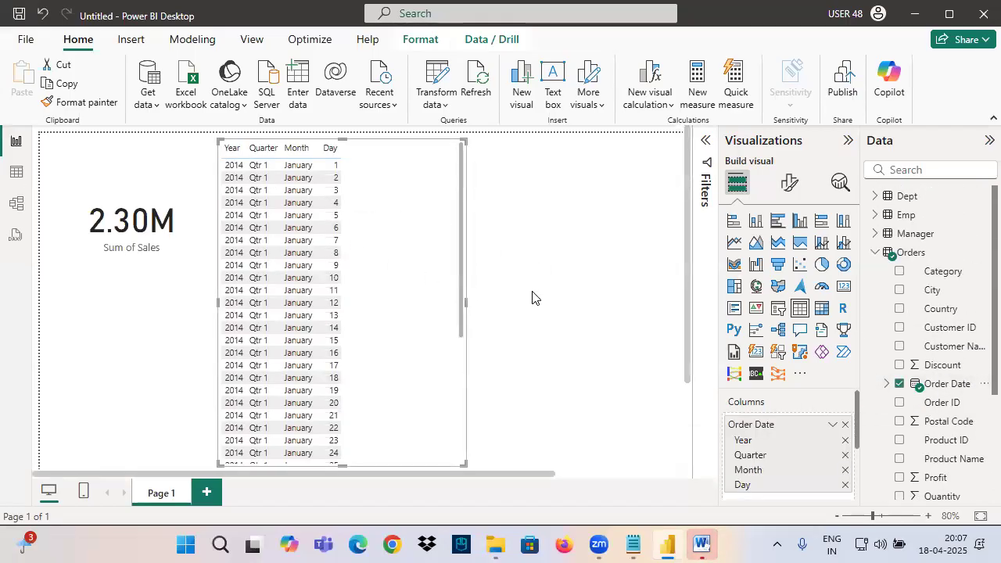
{"action": "scroll", "coordinate": [907, 368], "scroll_direction": "down", "scroll_amount": 3}
{"action": "left_click_drag", "start_coordinate": [932, 405], "coordinate": [428, 289]}
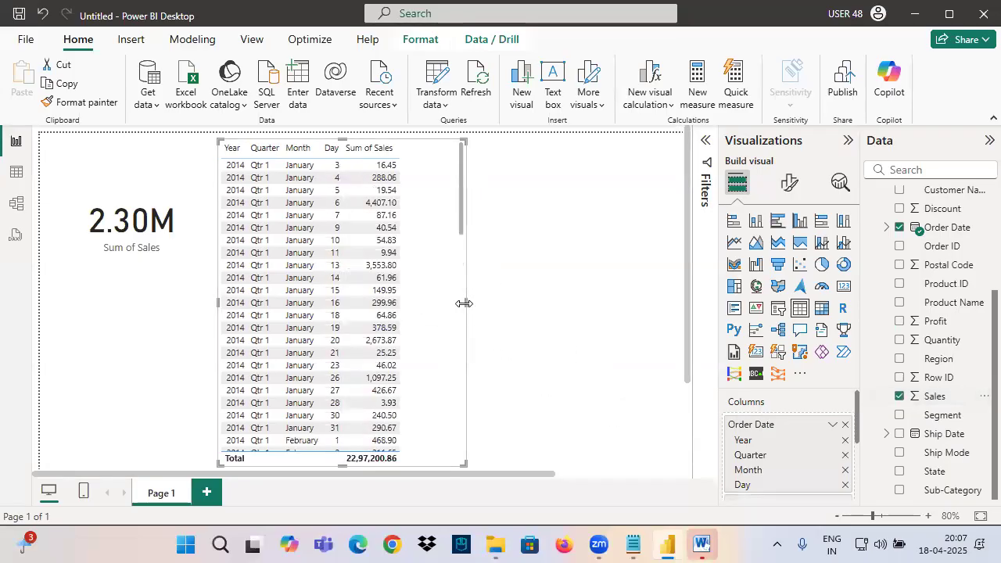
{"action": "scroll", "coordinate": [830, 464], "scroll_direction": "down", "scroll_amount": 3}
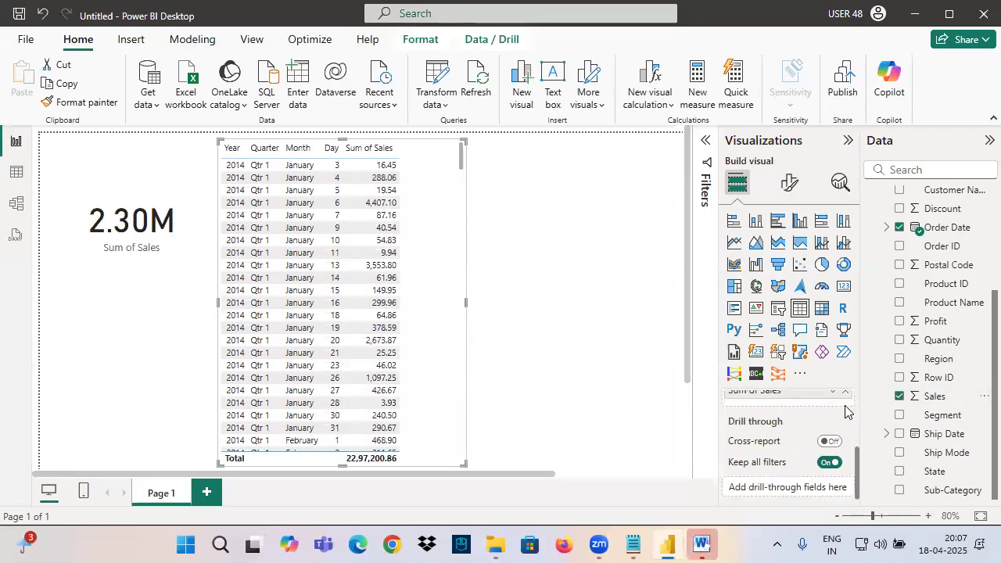
{"action": "scroll", "coordinate": [828, 464], "scroll_direction": "up", "scroll_amount": 2}
{"action": "left_click", "coordinate": [845, 468]}
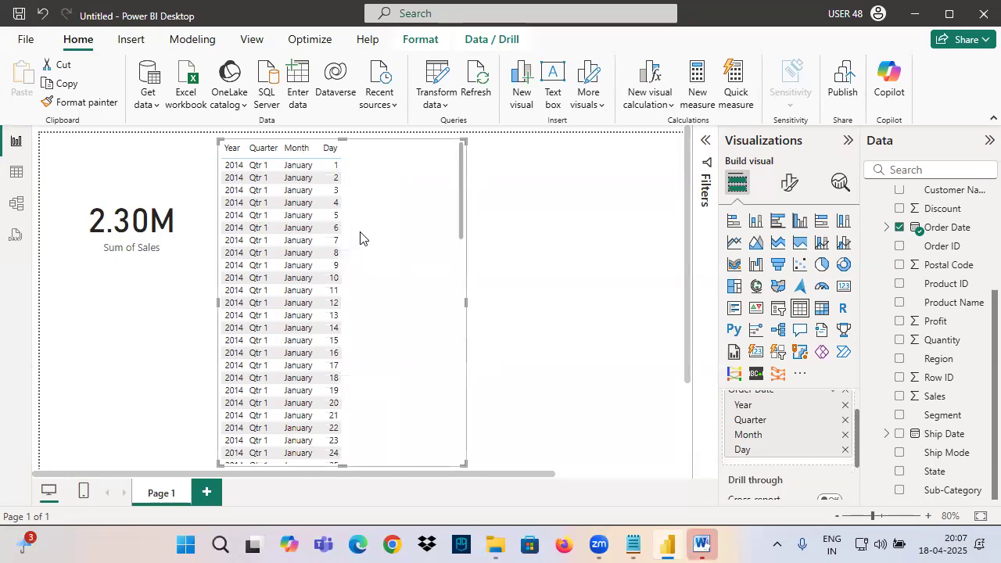
Enlarge the page view to 120% and move the table visual slightly closer to the card
{"action": "scroll", "coordinate": [362, 234], "scroll_direction": "up", "scroll_amount": 4, "text": "ctrl"}
{"action": "left_click", "coordinate": [329, 162]}
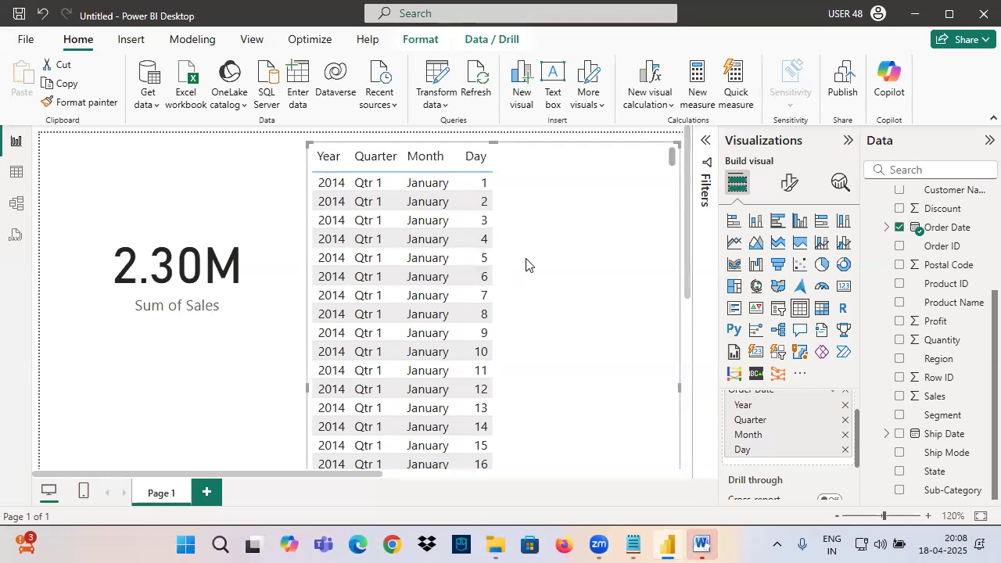
{"action": "left_click_drag", "start_coordinate": [526, 264], "coordinate": [510, 263]}
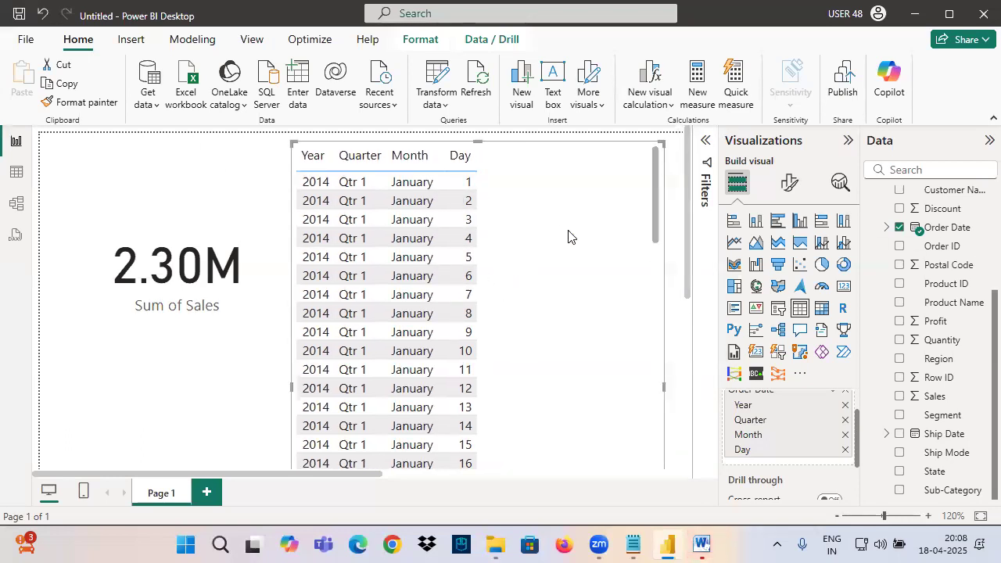
Check the display options of the table's Order Date column, dismiss the activation wizard in the Word notes and return to Power BI Desktop
{"action": "scroll", "coordinate": [793, 431], "scroll_direction": "up", "scroll_amount": 2}
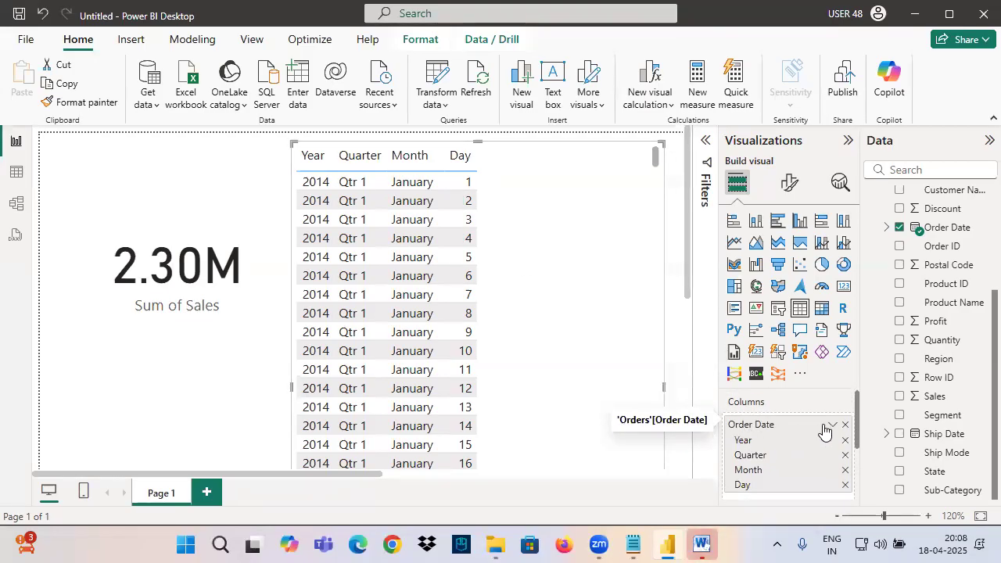
{"action": "left_click", "coordinate": [830, 426]}
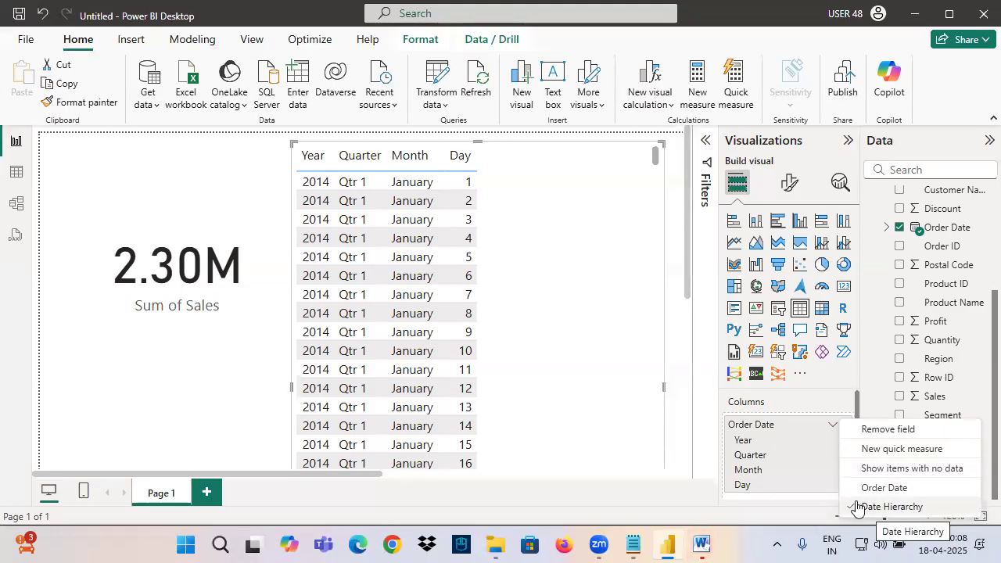
{"action": "left_click", "coordinate": [702, 545]}
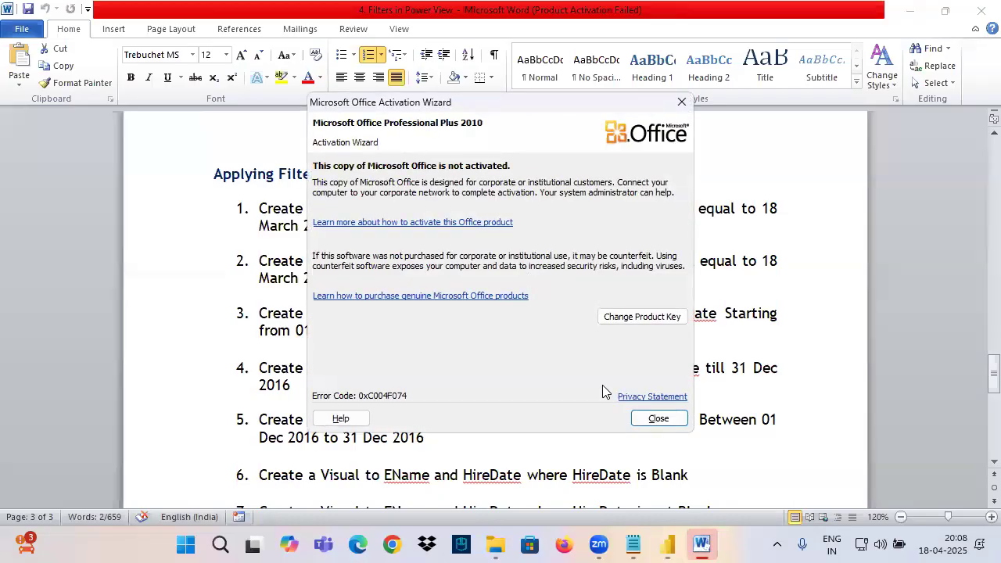
{"action": "left_click", "coordinate": [658, 418]}
{"action": "left_click", "coordinate": [702, 545]}
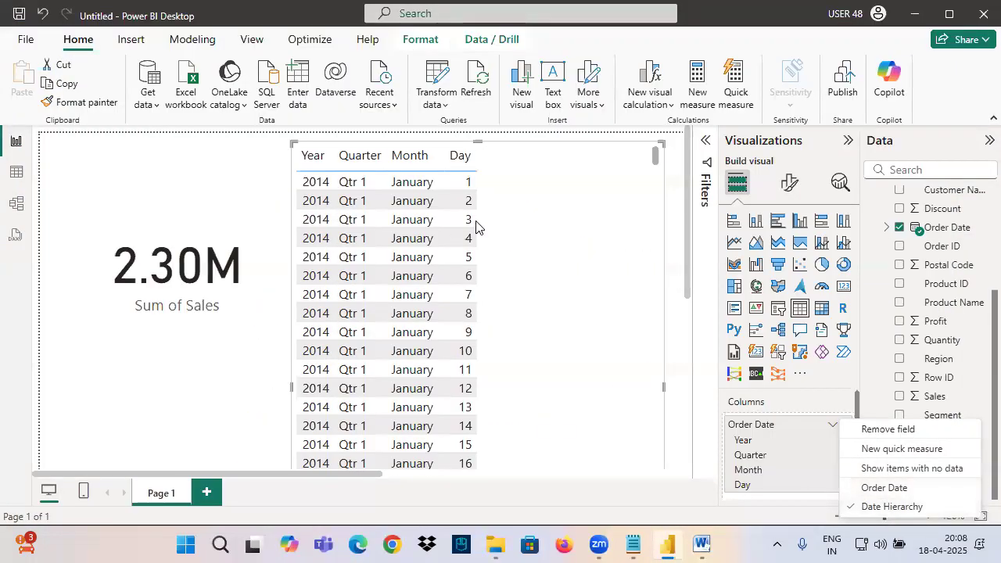
{"action": "left_click", "coordinate": [559, 218]}
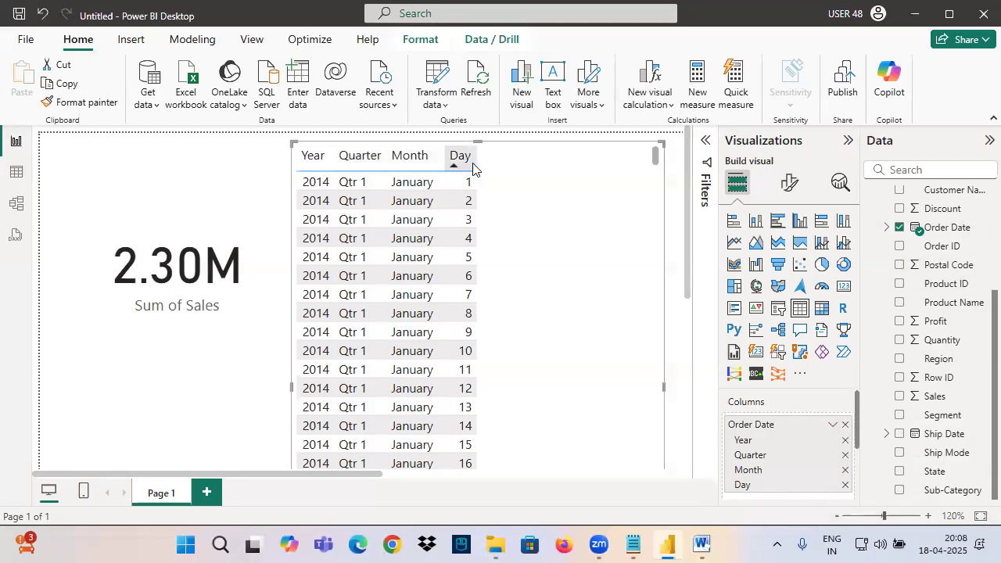
Change the table's Order Date column from Date Hierarchy to plain Order Date and add the Sales field to the table
{"action": "left_click", "coordinate": [833, 425]}
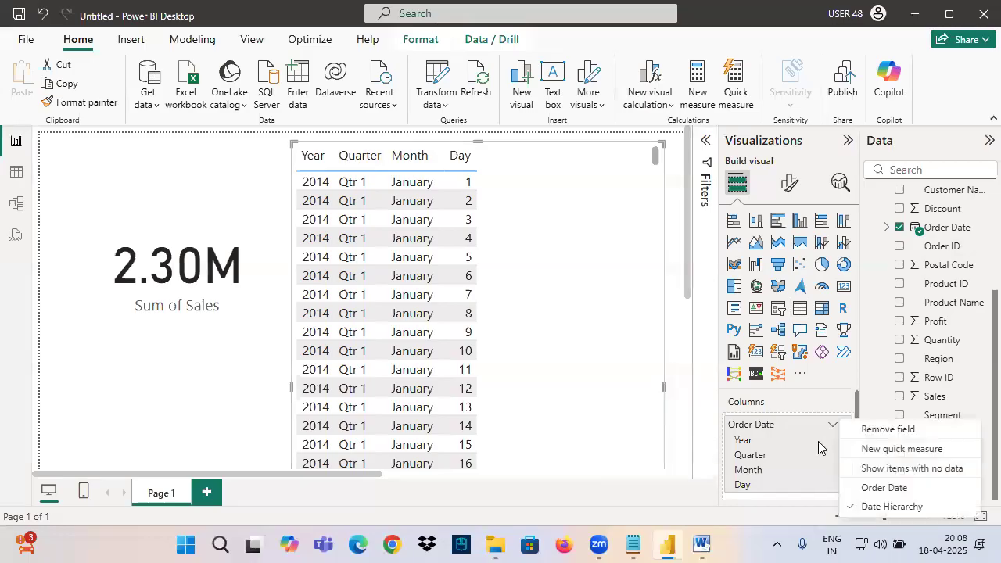
{"action": "left_click", "coordinate": [884, 488]}
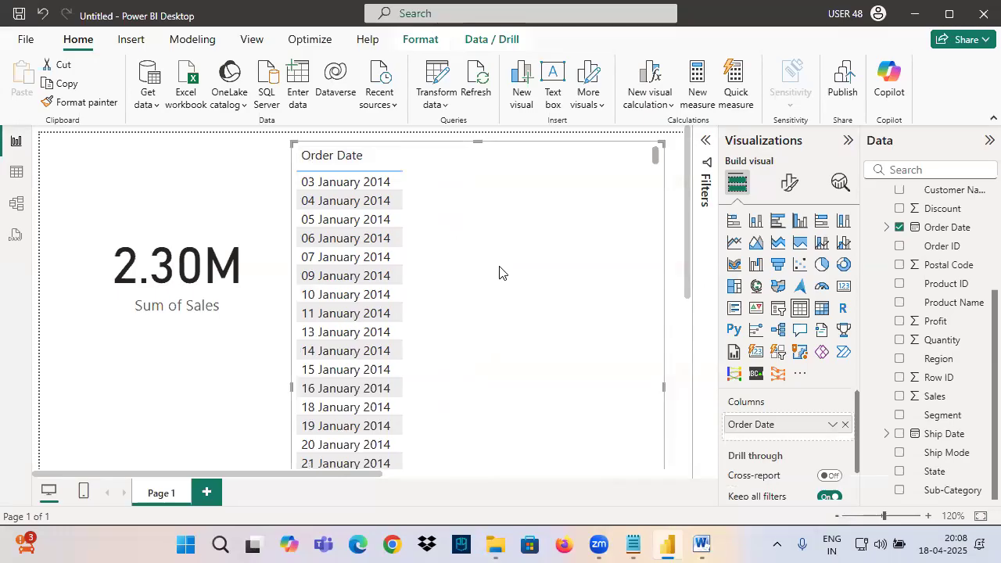
{"action": "left_click_drag", "start_coordinate": [931, 396], "coordinate": [498, 230]}
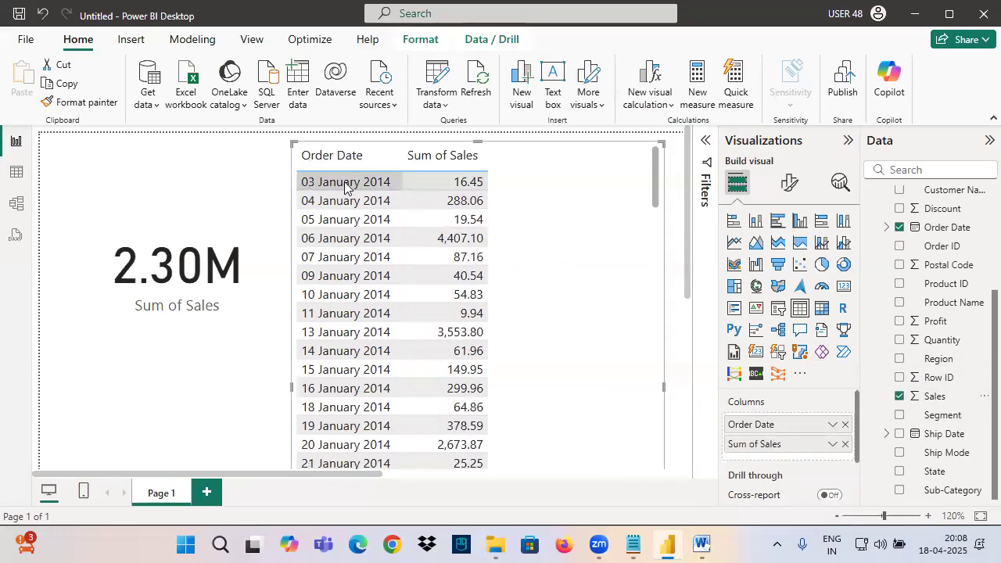
Review the daily sales rows in the table and widen the Order Date column so long dates fit on one line
{"action": "left_click_drag", "start_coordinate": [654, 165], "coordinate": [655, 446]}
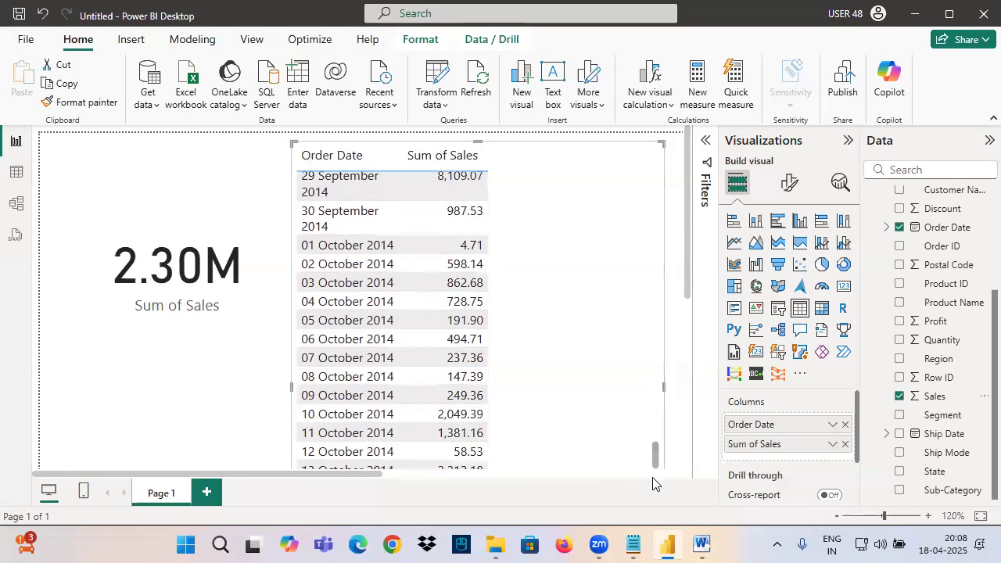
{"action": "scroll", "coordinate": [598, 390], "scroll_direction": "down", "scroll_amount": 5}
{"action": "scroll", "coordinate": [454, 250], "scroll_direction": "up", "scroll_amount": 3}
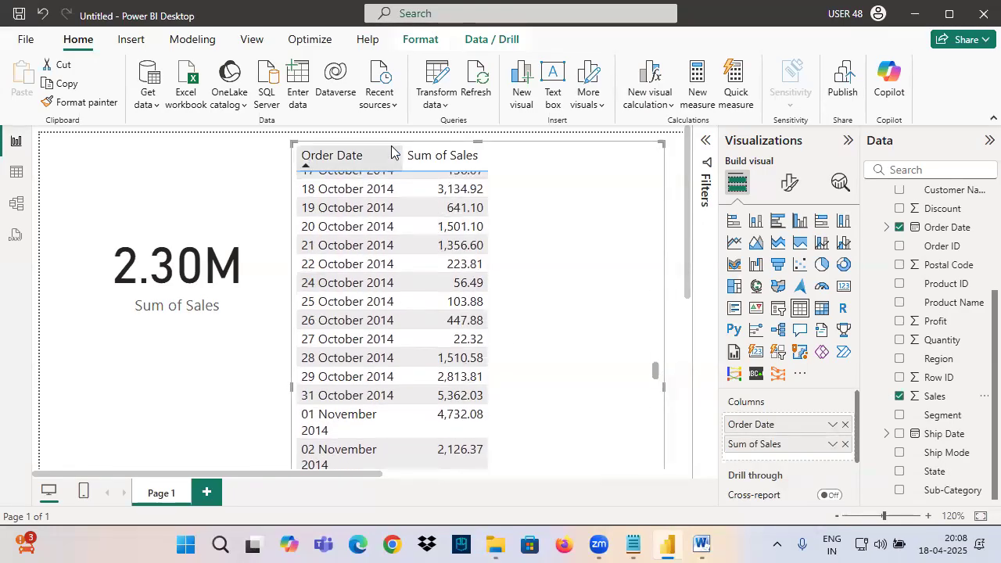
{"action": "left_click_drag", "start_coordinate": [401, 156], "coordinate": [454, 156]}
{"action": "scroll", "coordinate": [406, 234], "scroll_direction": "down", "scroll_amount": 10}
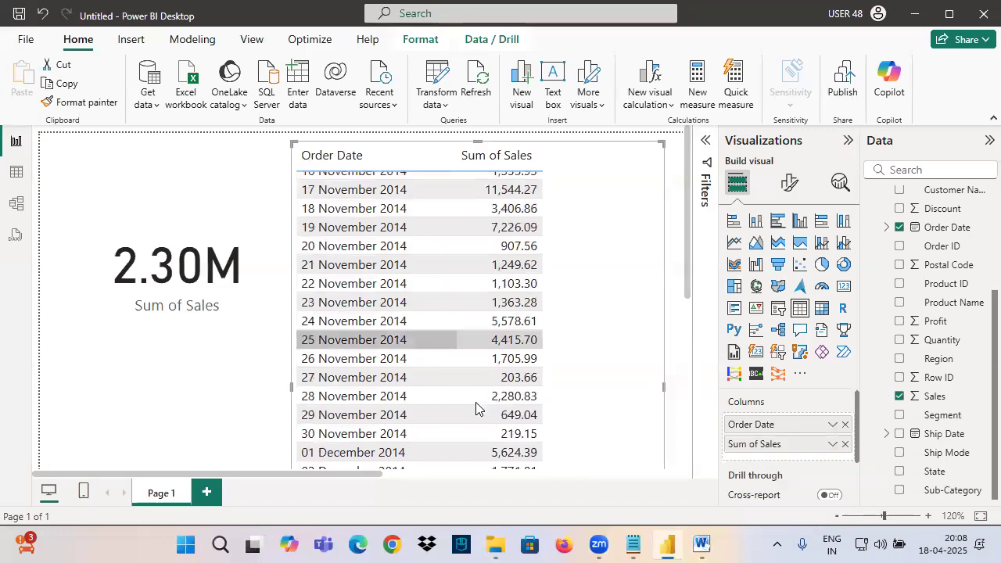
{"action": "scroll", "coordinate": [621, 430], "scroll_direction": "down", "scroll_amount": 5}
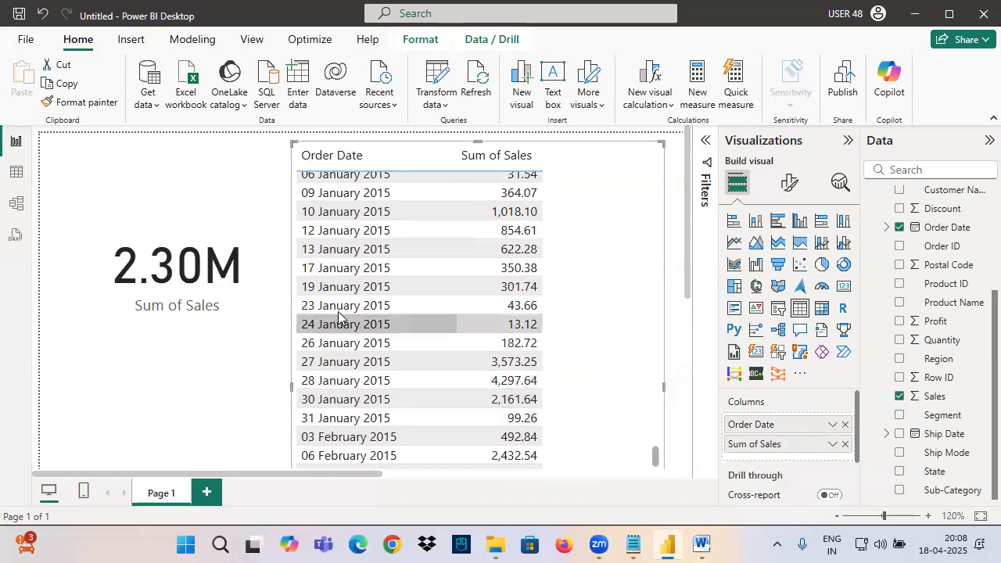
{"action": "left_click_drag", "start_coordinate": [656, 444], "coordinate": [651, 156]}
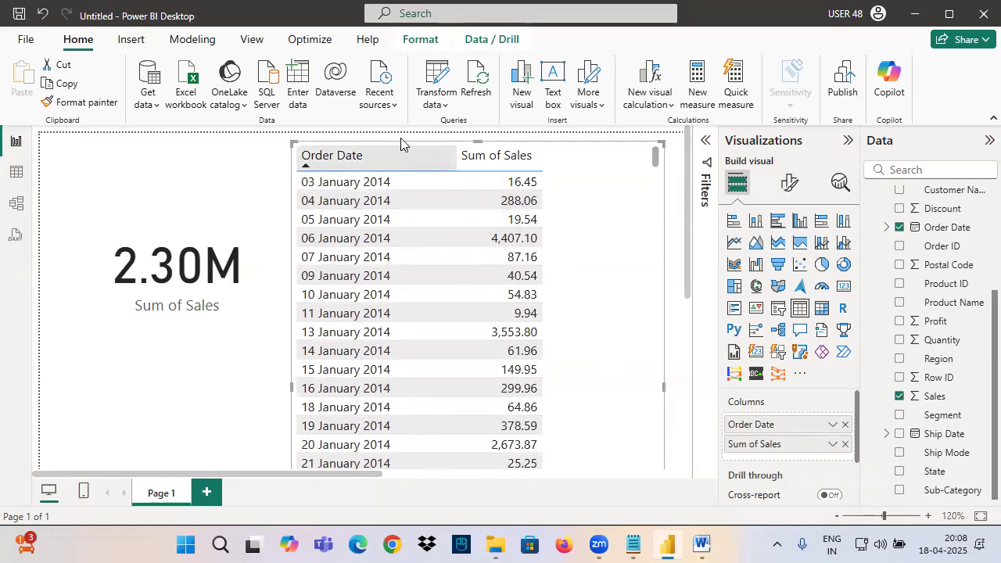
{"action": "key", "text": "ctrl+2"}
{"action": "left_click_drag", "start_coordinate": [371, 98], "coordinate": [402, 125]}
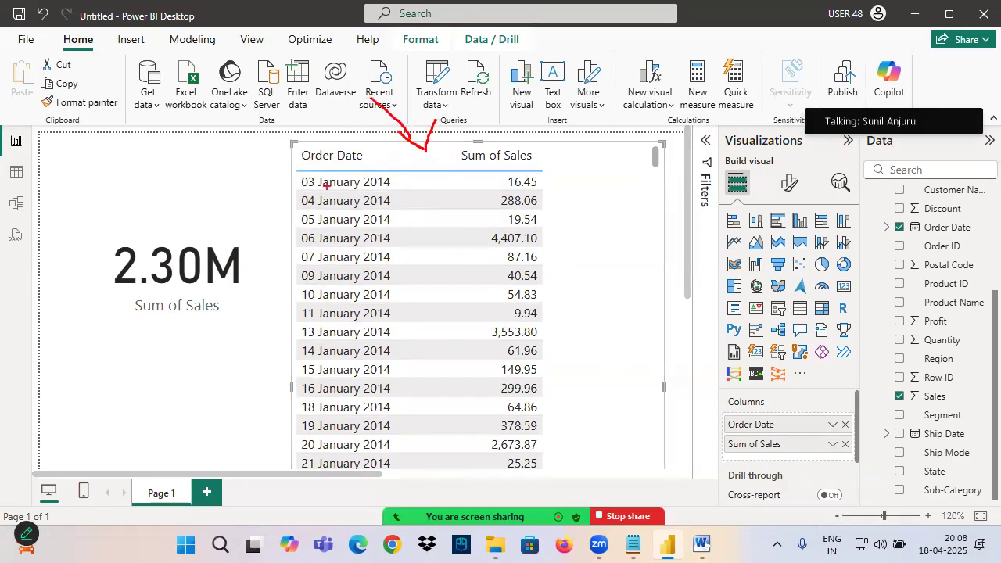
Switch to the Word notes, highlight March 2014 in the first date exercise and return to Power BI Desktop
{"action": "left_click", "coordinate": [635, 545]}
{"action": "left_click", "coordinate": [701, 545]}
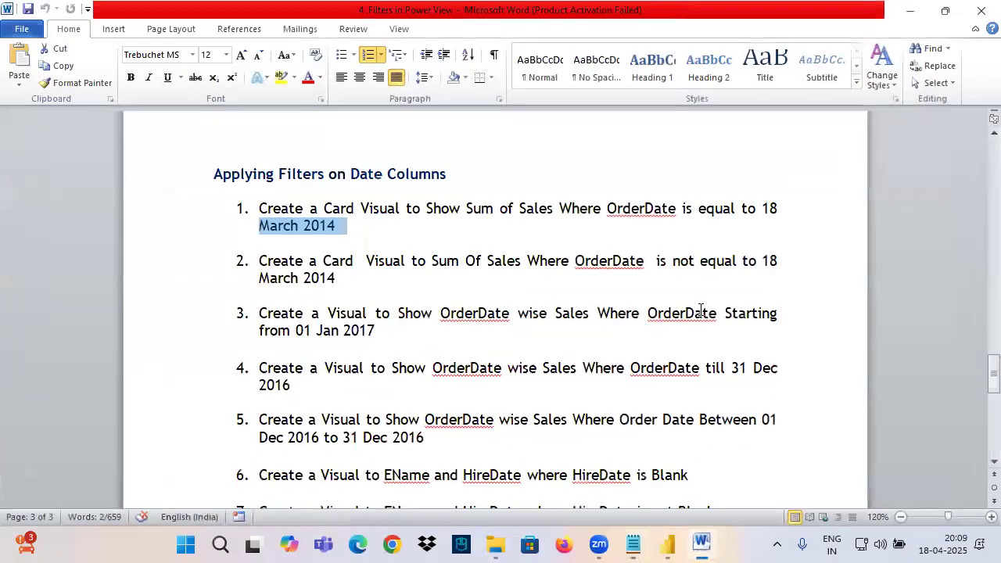
{"action": "left_click", "coordinate": [283, 227]}
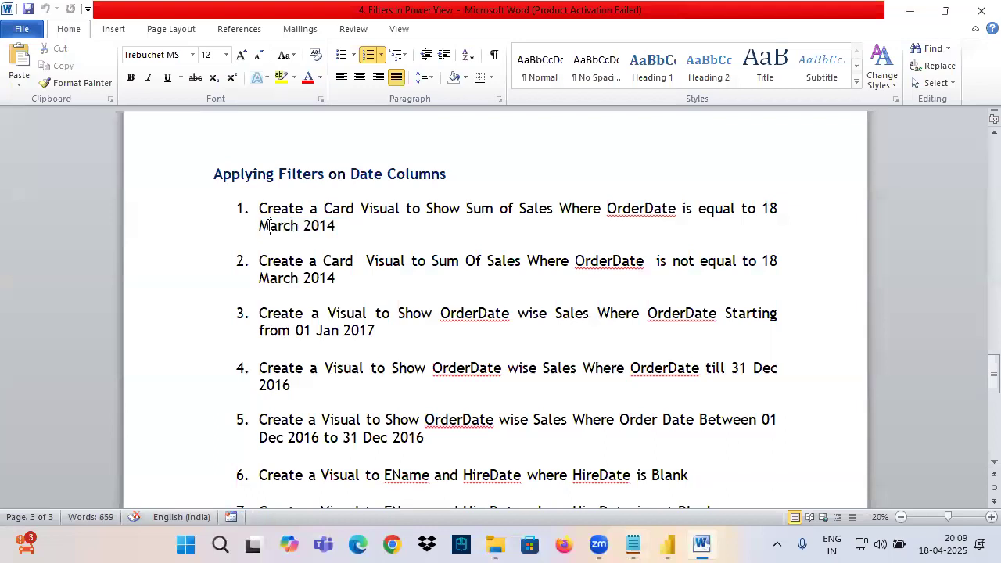
{"action": "left_click_drag", "start_coordinate": [259, 226], "coordinate": [336, 226]}
{"action": "left_click", "coordinate": [668, 545]}
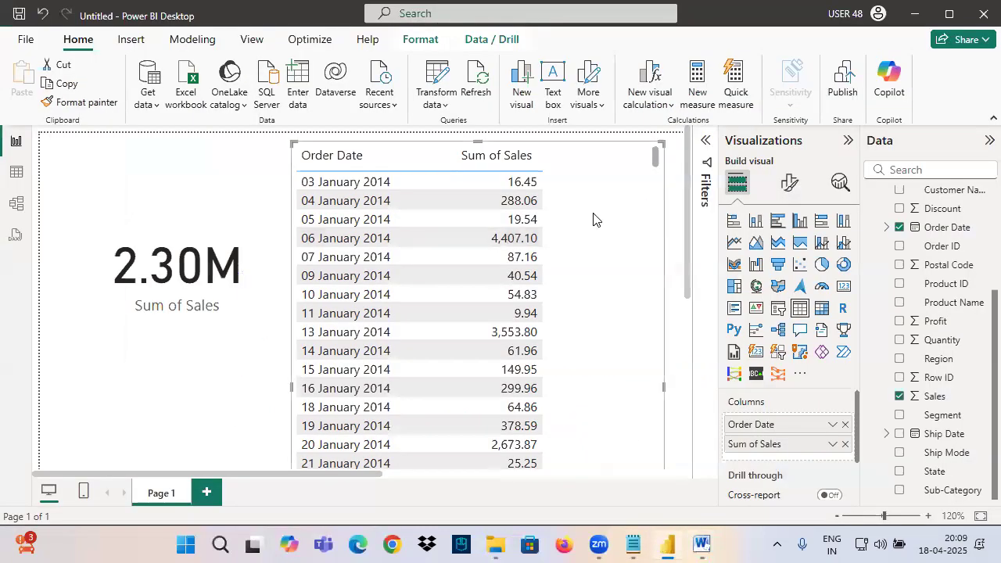
Narrow the table visual and expand its Order Date filter in the reopened Filters pane
{"action": "left_click_drag", "start_coordinate": [662, 386], "coordinate": [578, 386]}
{"action": "left_click", "coordinate": [705, 140]}
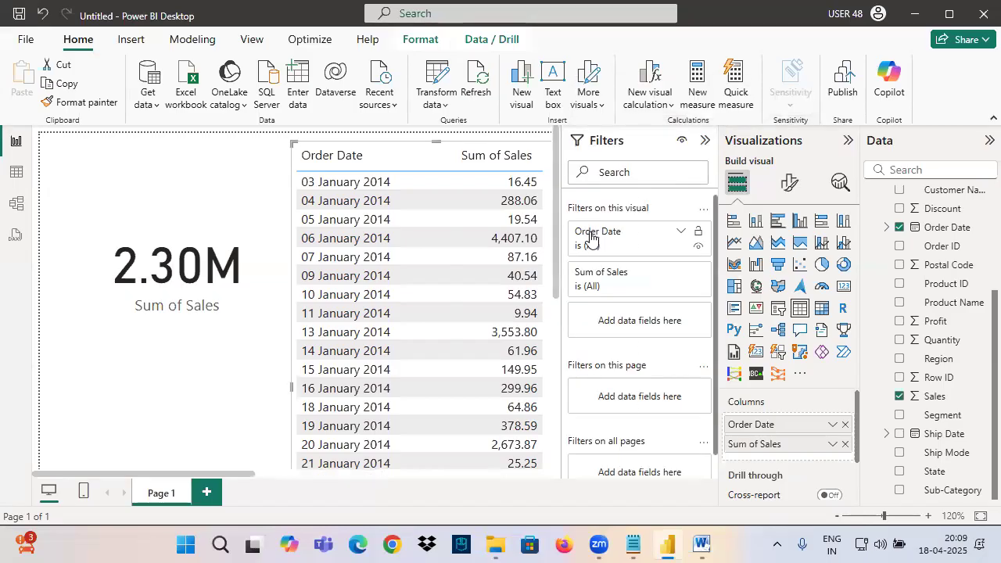
{"action": "left_click", "coordinate": [652, 241]}
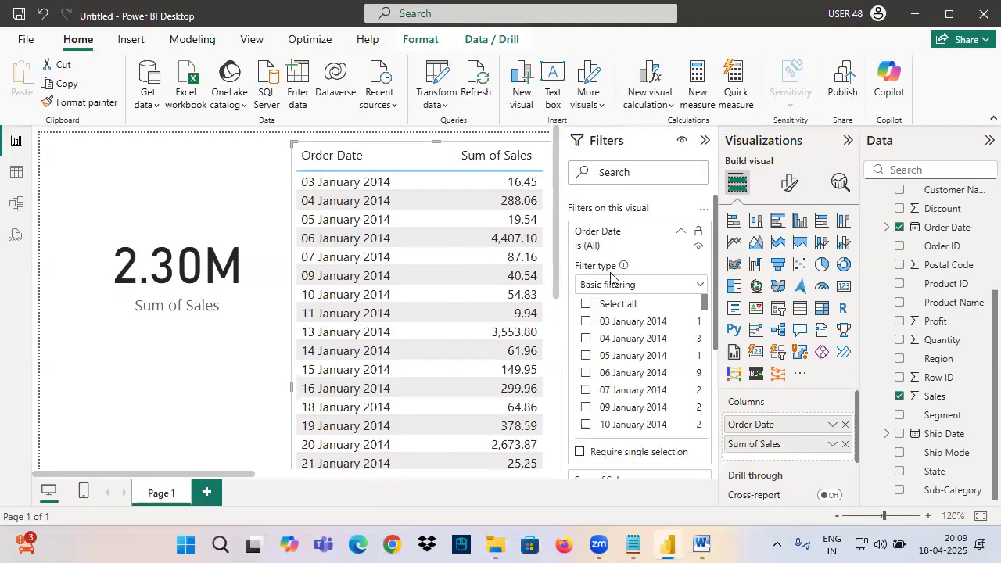
Keep the Order Date filter on Basic filtering and look through its list of selectable dates
{"action": "left_click", "coordinate": [611, 285]}
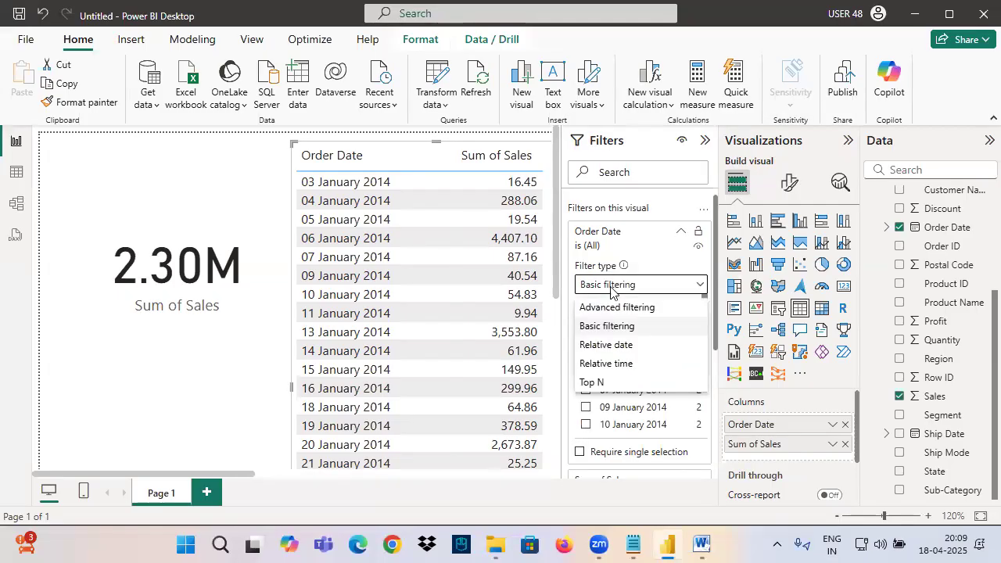
{"action": "left_click", "coordinate": [607, 326]}
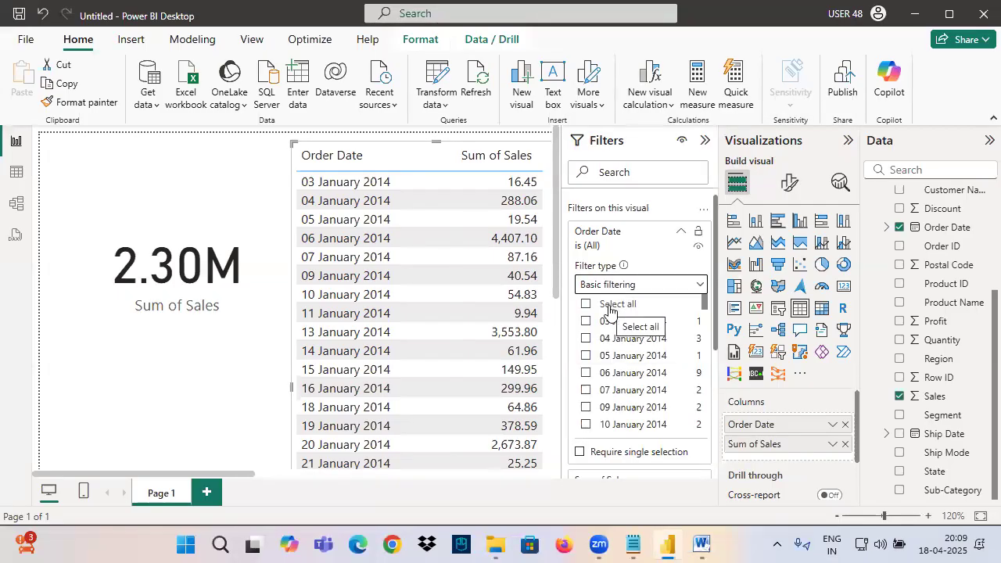
{"action": "scroll", "coordinate": [618, 351], "scroll_direction": "down", "scroll_amount": 10}
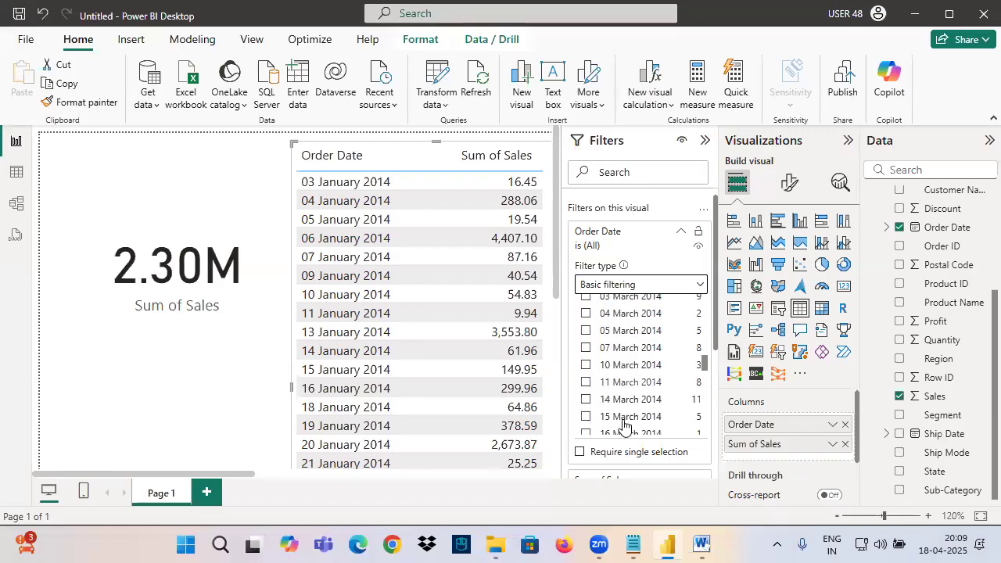
{"action": "scroll", "coordinate": [606, 344], "scroll_direction": "up", "scroll_amount": 8}
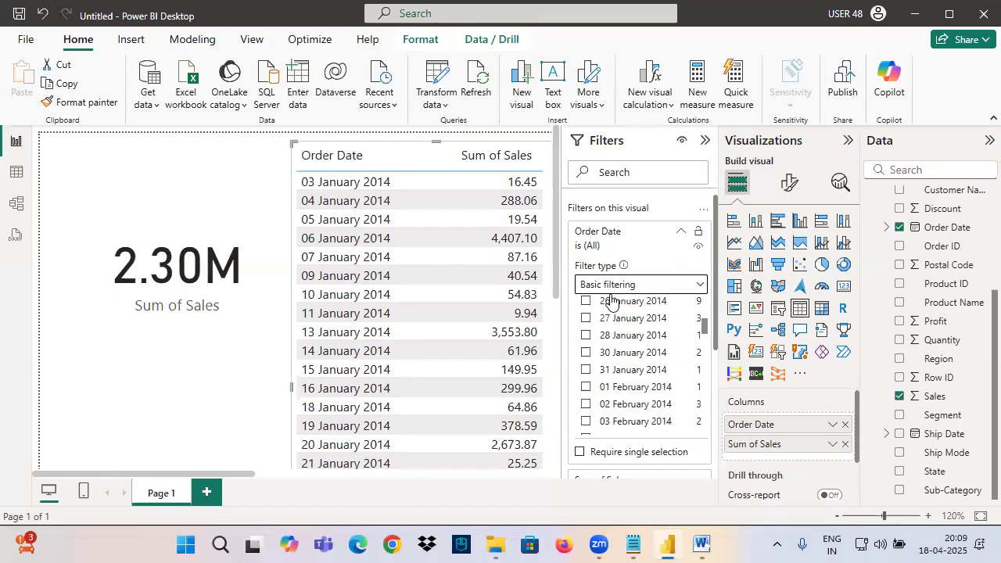
Recheck the OrderDate condition of the first exercise in the Word notes and return to Power BI Desktop
{"action": "left_click", "coordinate": [633, 545]}
{"action": "left_click", "coordinate": [634, 545]}
{"action": "left_click", "coordinate": [701, 545]}
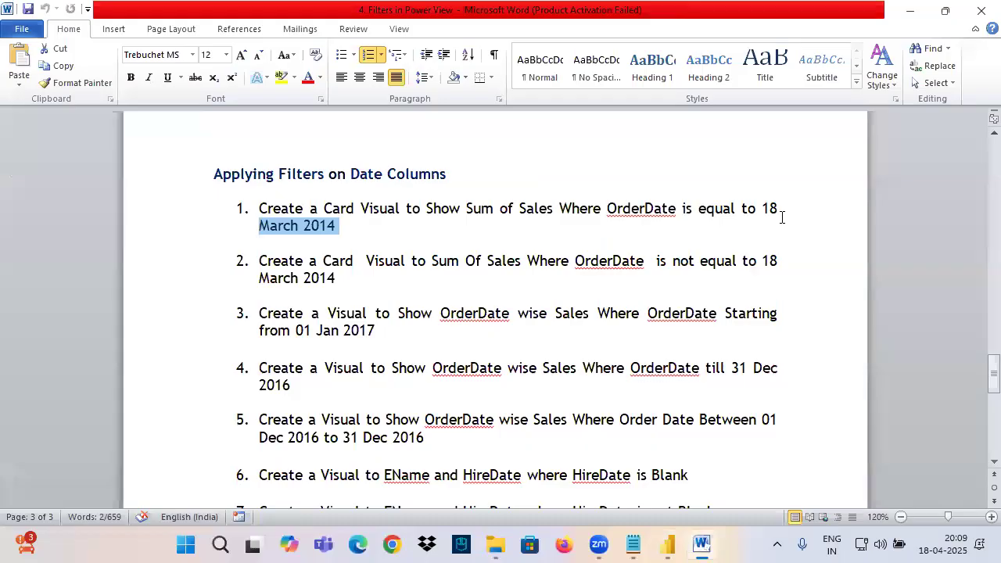
{"action": "key", "text": "alt+Tab"}
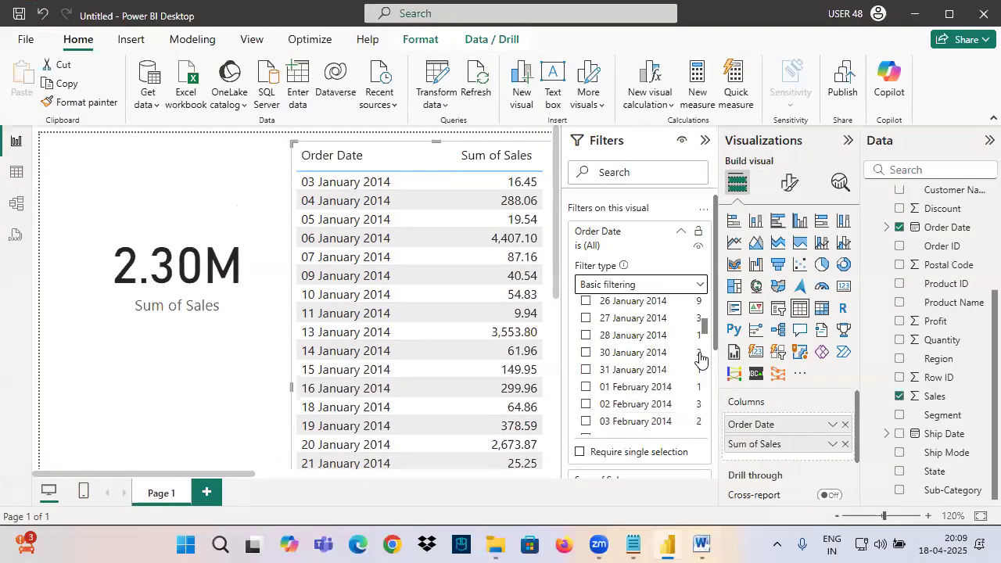
Switch the table's Order Date filter to Advanced filtering and set its condition to "is"
{"action": "left_click", "coordinate": [623, 287]}
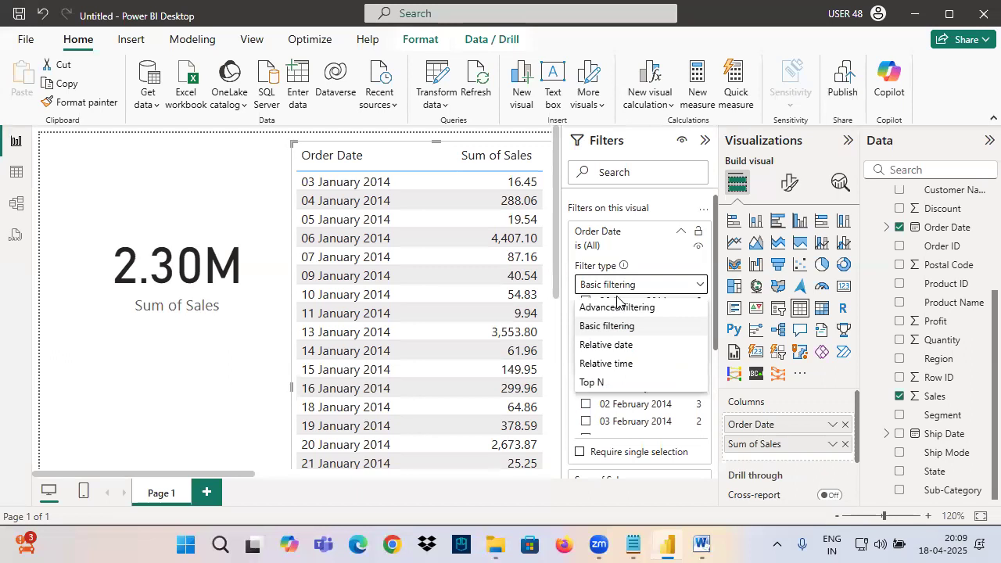
{"action": "left_click", "coordinate": [630, 304]}
{"action": "left_click", "coordinate": [608, 329]}
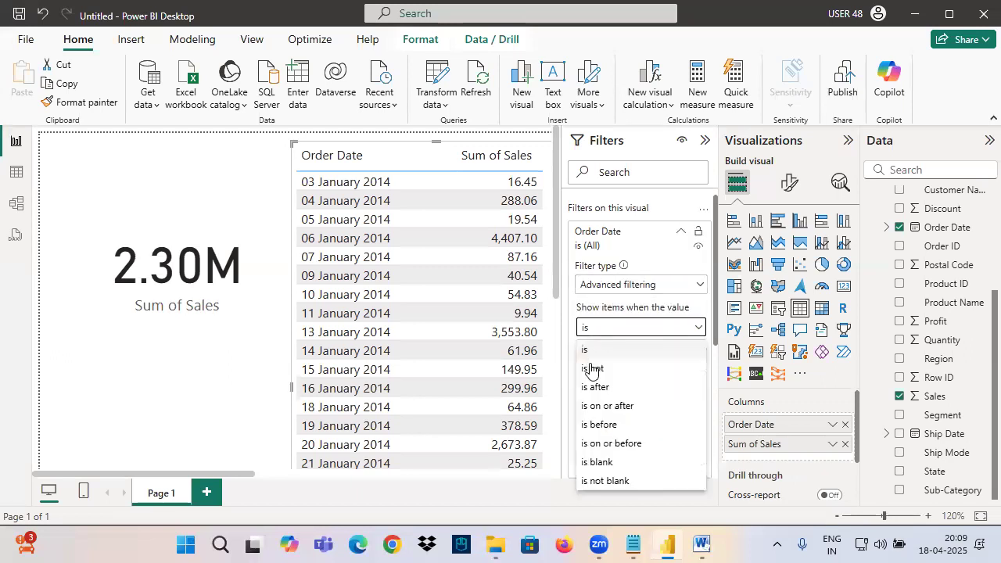
{"action": "left_click", "coordinate": [588, 352]}
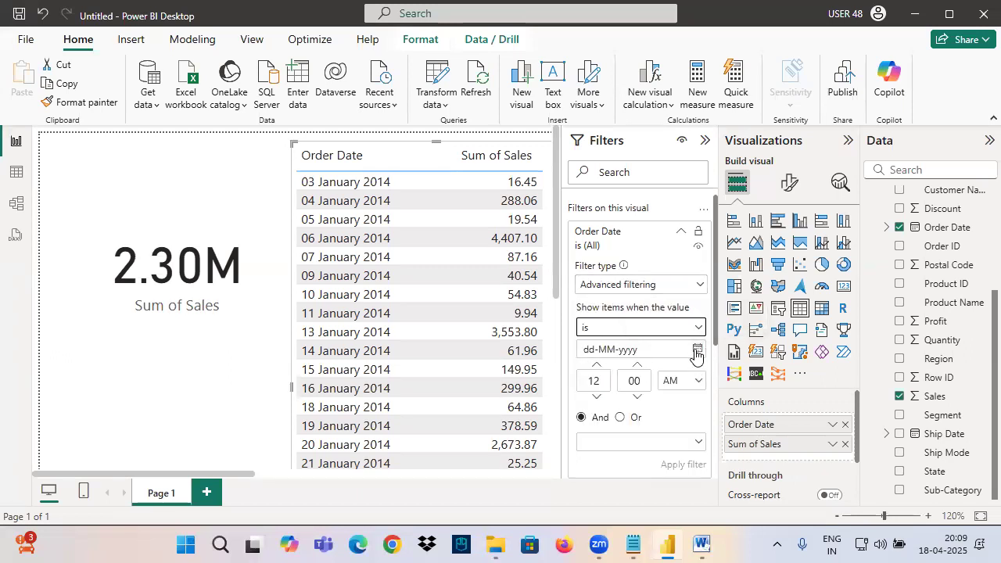
Bring up the date calendar of the Order Date filter and step back month by month to December 2024
{"action": "left_click", "coordinate": [695, 351]}
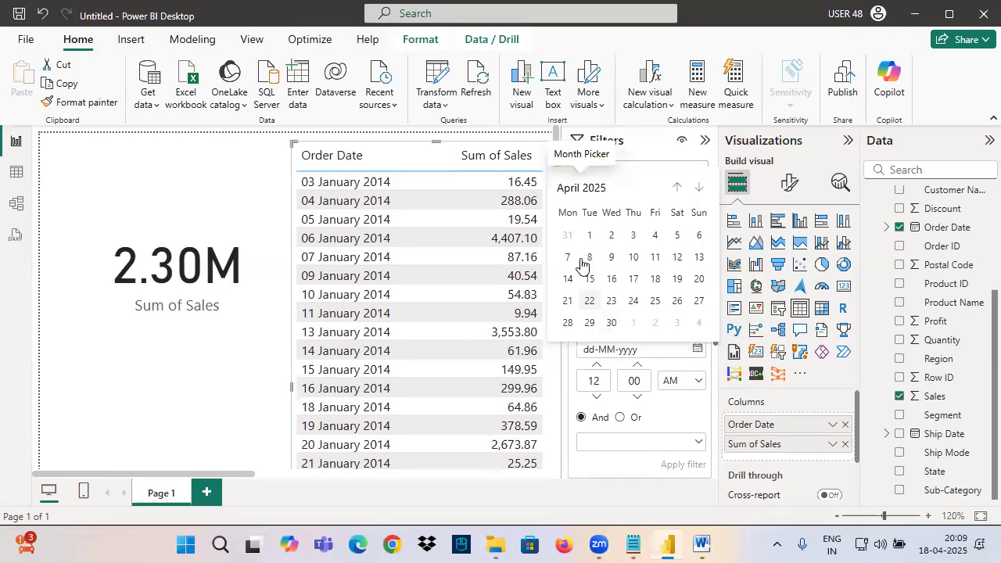
{"action": "left_click", "coordinate": [670, 349]}
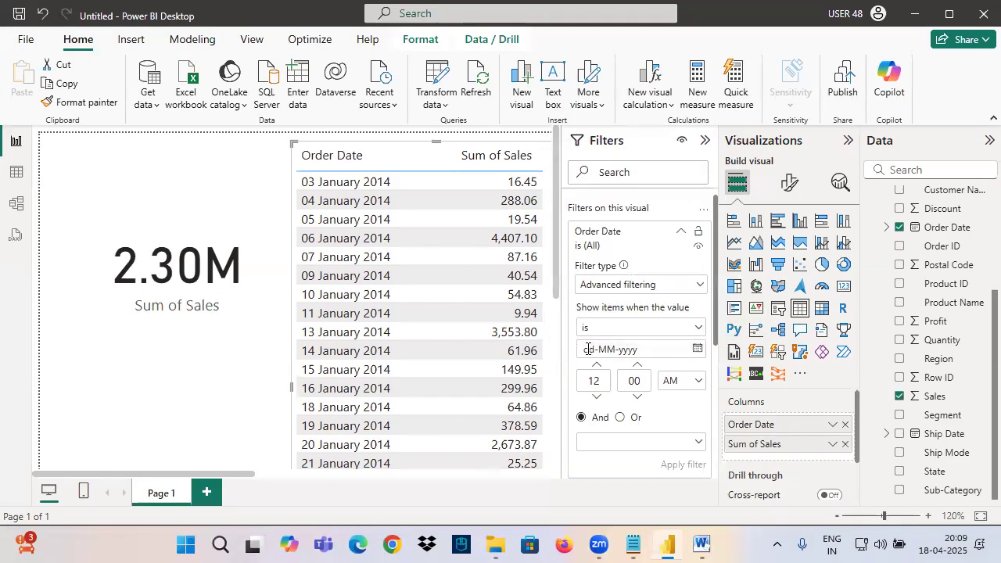
{"action": "left_click", "coordinate": [697, 350]}
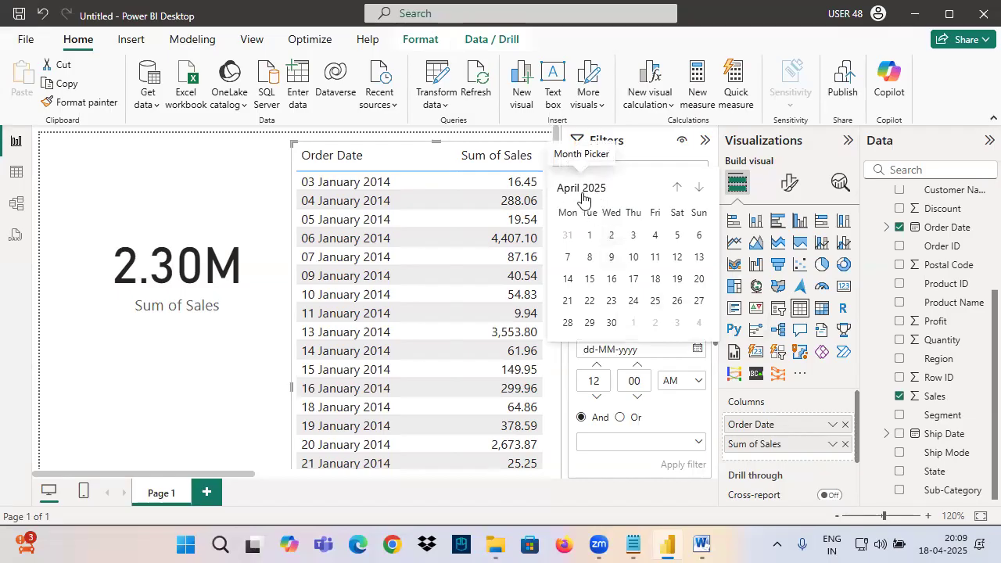
{"action": "left_click", "coordinate": [678, 187]}
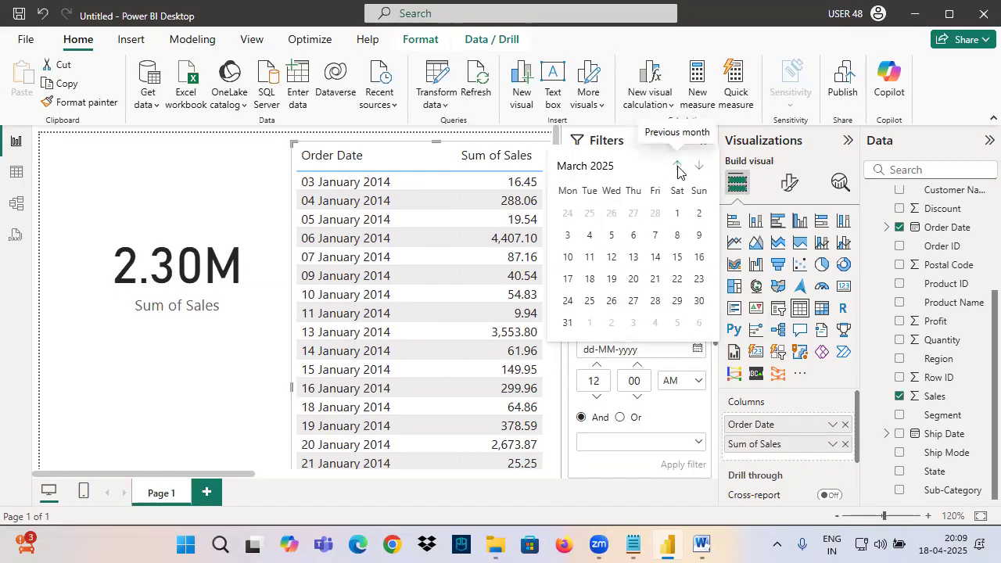
{"action": "left_click", "coordinate": [678, 167]}
{"action": "left_click", "coordinate": [679, 189]}
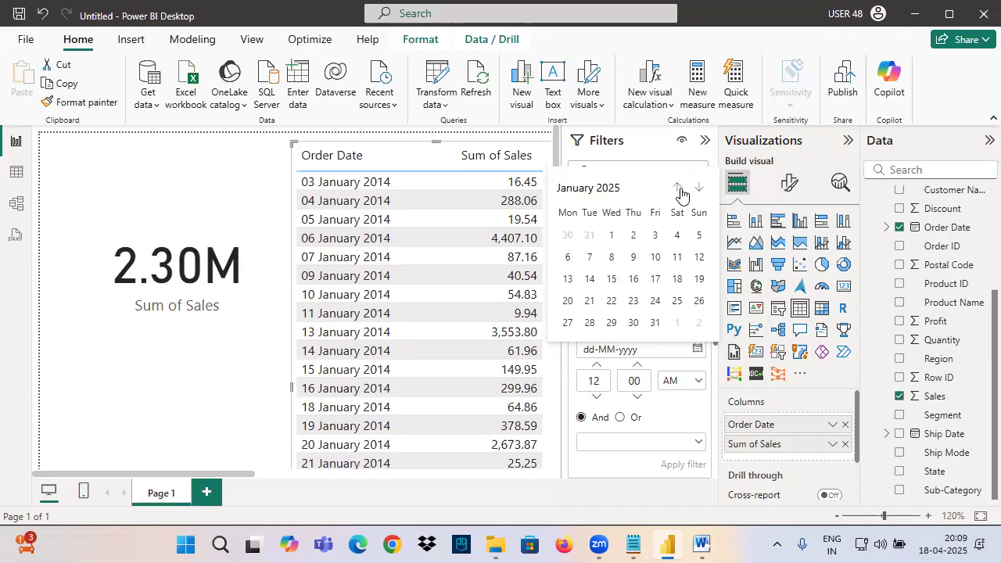
{"action": "left_click", "coordinate": [678, 189]}
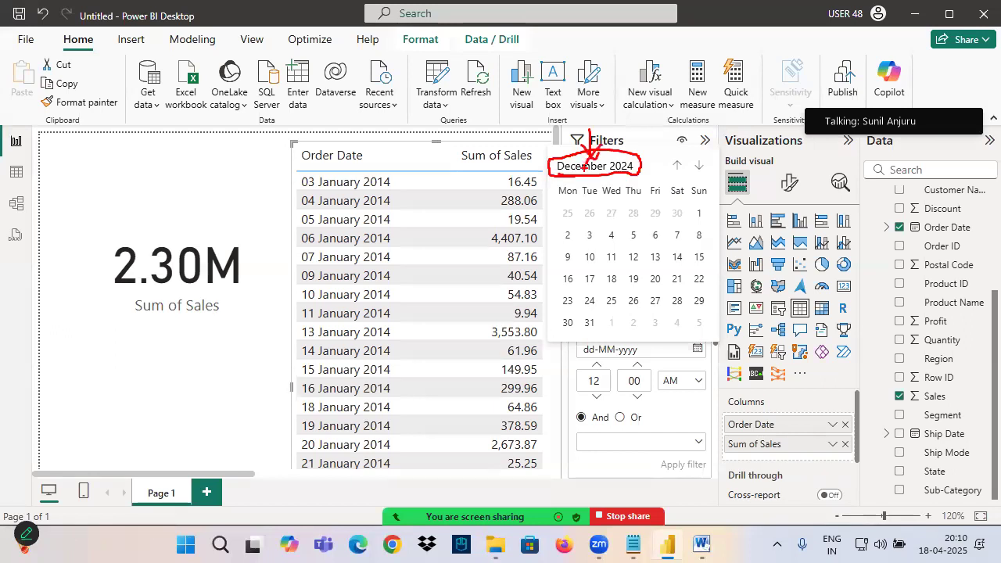
Choose 18 March 2014 through the calendar's year and month picker and apply the Order Date filter
{"action": "left_click", "coordinate": [592, 164]}
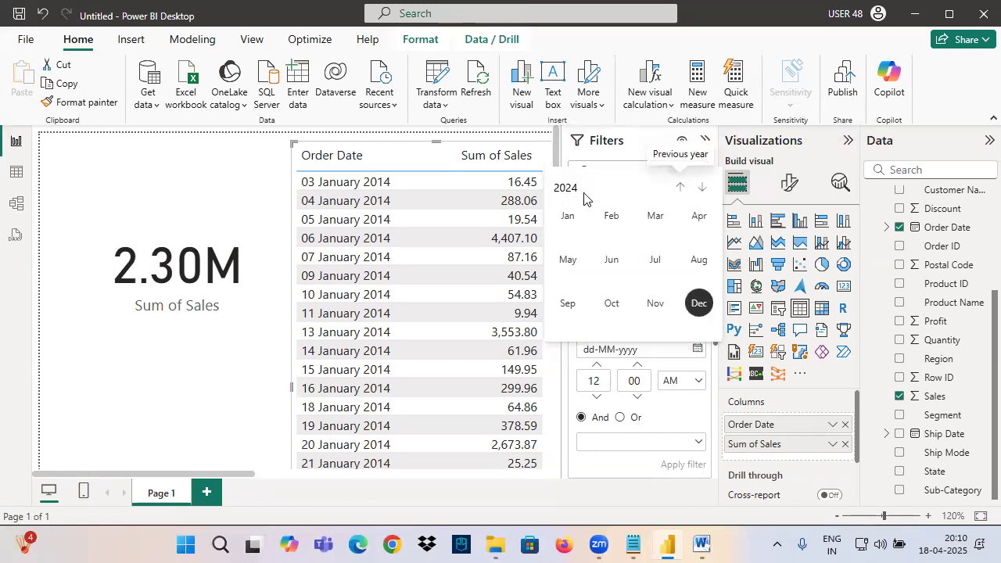
{"action": "double_click", "coordinate": [682, 189]}
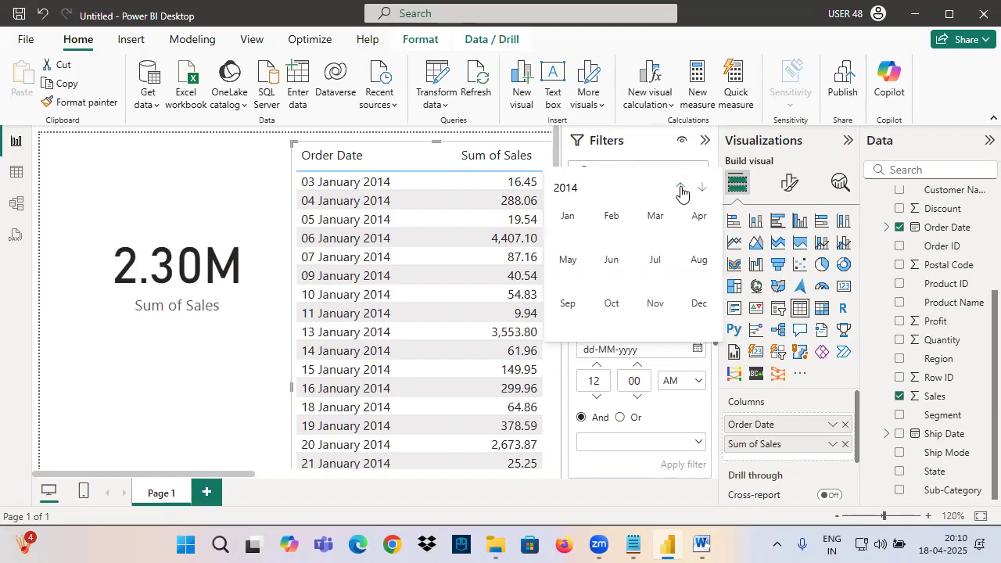
{"action": "left_click", "coordinate": [655, 216]}
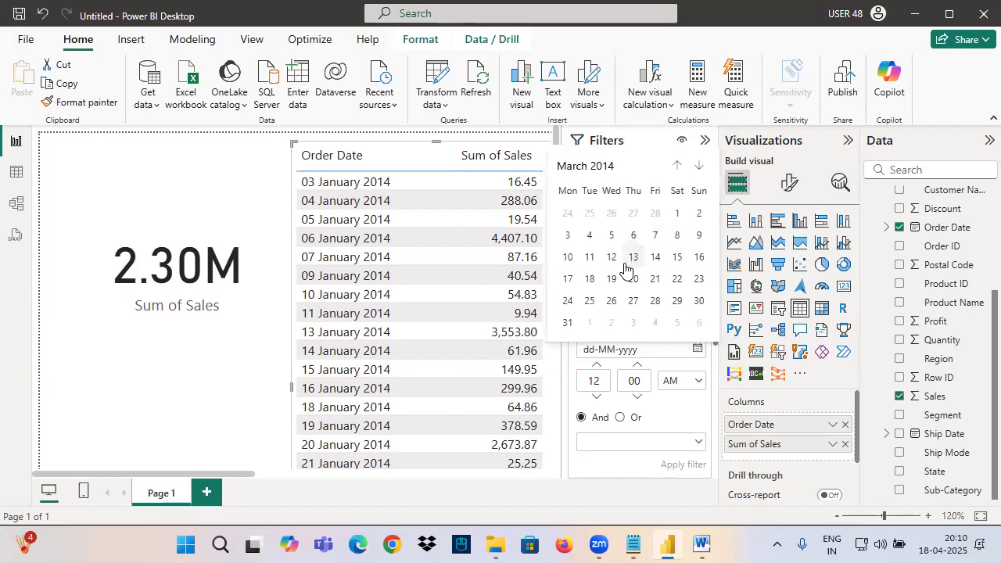
{"action": "left_click", "coordinate": [589, 280]}
{"action": "left_click_drag", "start_coordinate": [586, 348], "coordinate": [632, 349]}
{"action": "left_click", "coordinate": [677, 466]}
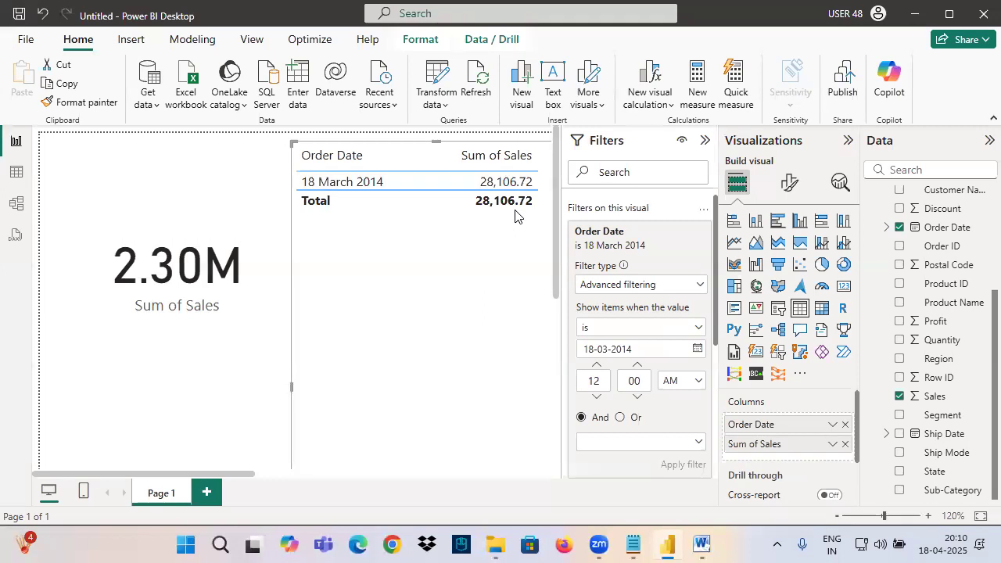
Clear and collapse the table's Order Date filter, and shrink the Sum of Sales card visual
{"action": "left_click", "coordinate": [679, 247]}
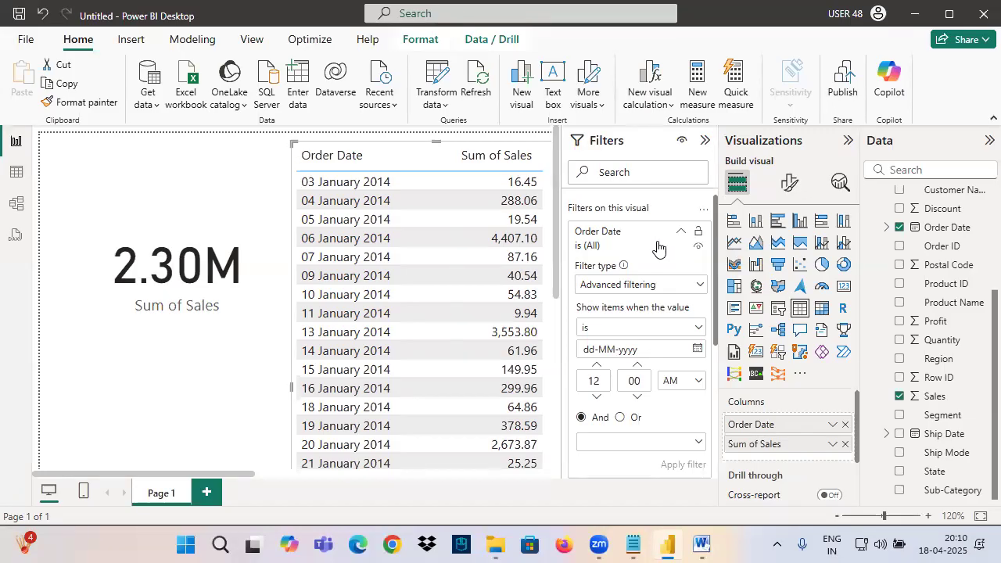
{"action": "left_click", "coordinate": [680, 232]}
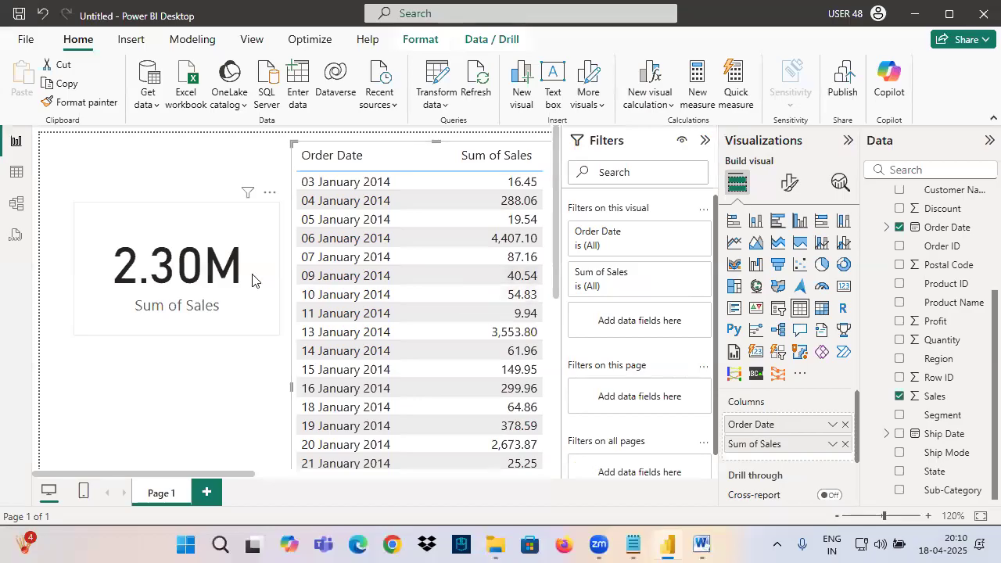
{"action": "left_click", "coordinate": [250, 313]}
{"action": "left_click_drag", "start_coordinate": [279, 331], "coordinate": [225, 299]}
Review the second date exercise in the Word notes, highlighting its "not equal to 18" condition, and return to Power BI Desktop
{"action": "left_click", "coordinate": [701, 545]}
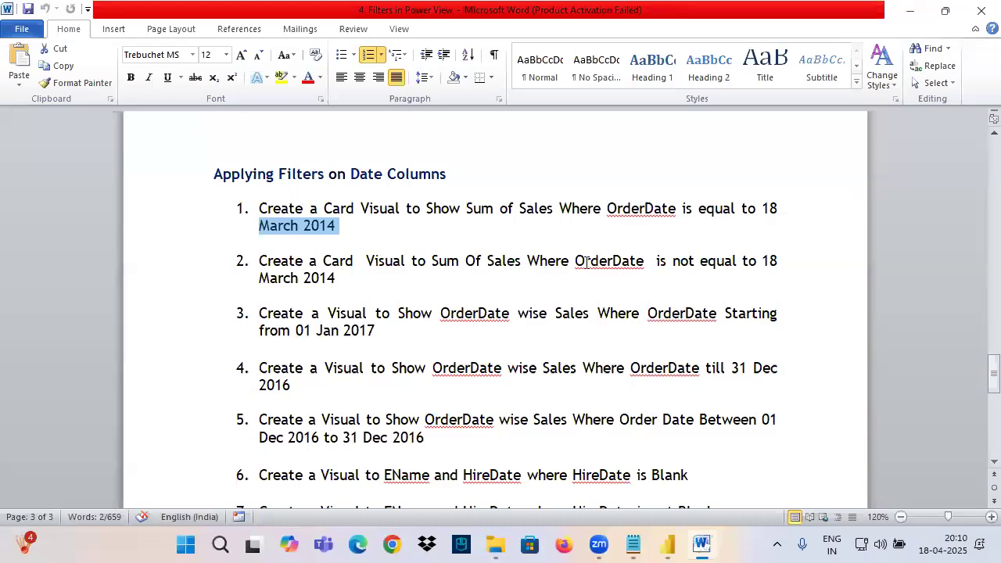
{"action": "left_click_drag", "start_coordinate": [574, 260], "coordinate": [643, 260]}
{"action": "left_click_drag", "start_coordinate": [465, 262], "coordinate": [494, 261]}
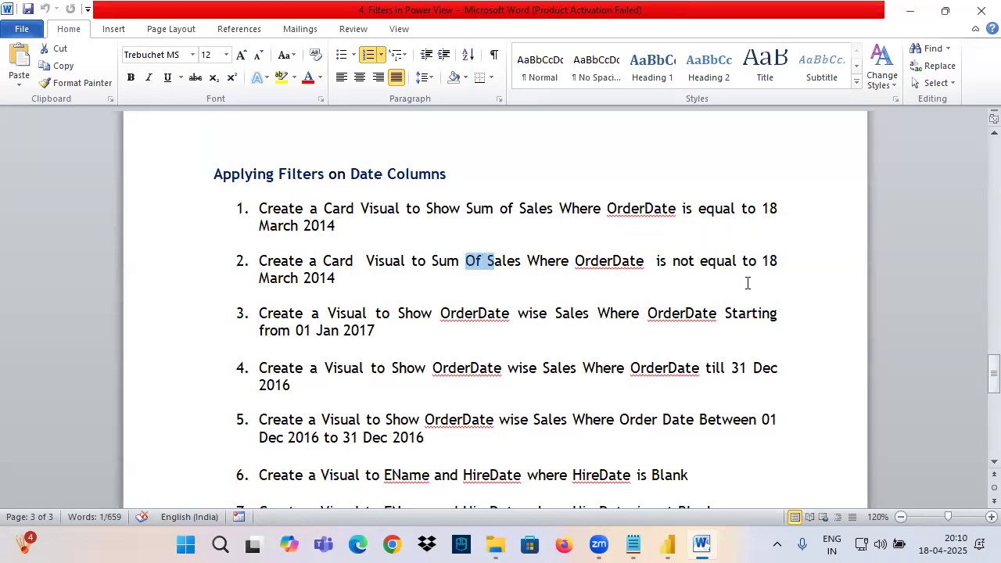
{"action": "left_click_drag", "start_coordinate": [672, 261], "coordinate": [778, 261]}
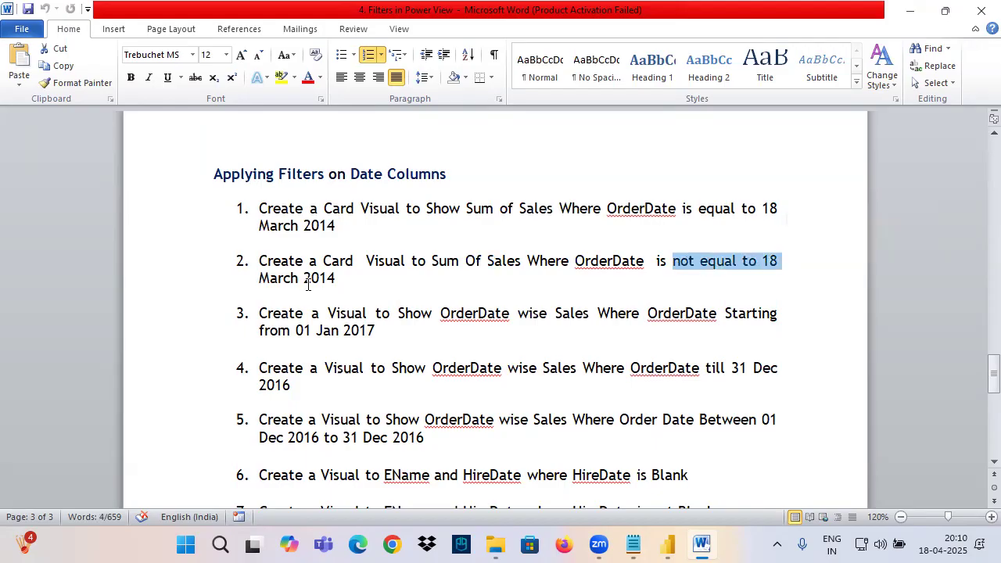
{"action": "left_click", "coordinate": [402, 297]}
{"action": "key", "text": "alt+Tab"}
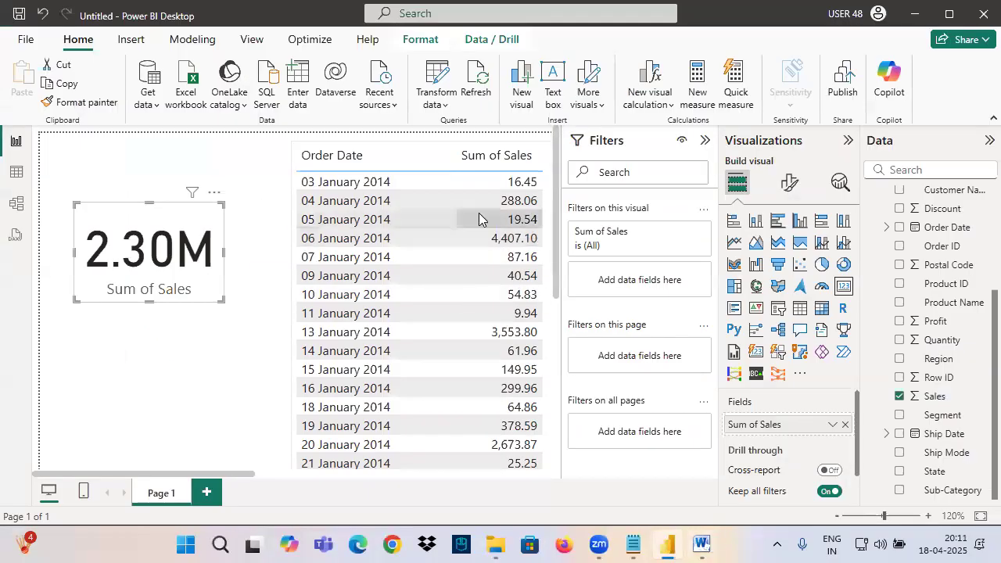
Collapse the Filters pane, select the table visual and point out its Order Date values with a temporary arrow annotation
{"action": "left_click", "coordinate": [704, 140]}
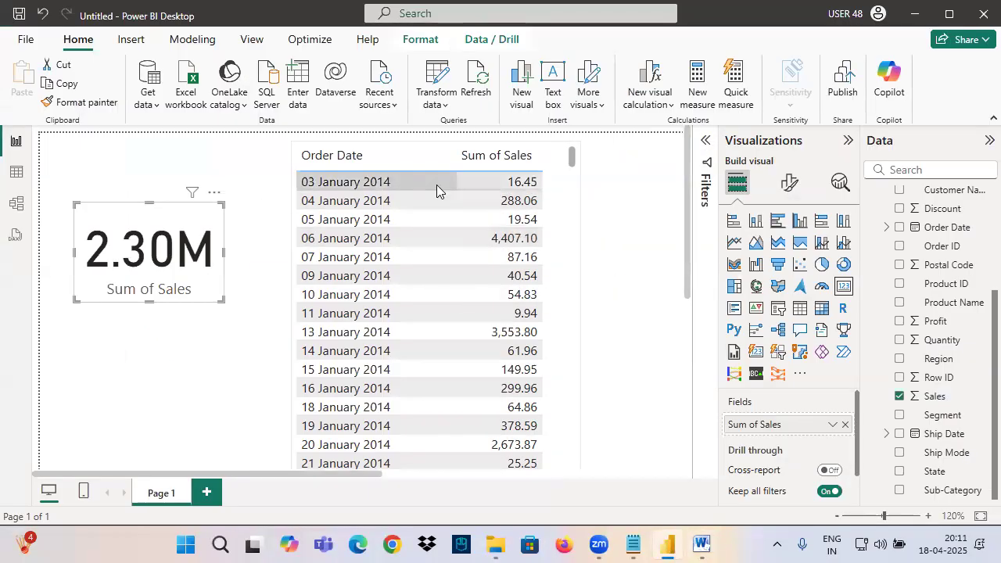
{"action": "left_click", "coordinate": [413, 186]}
{"action": "mouse_move", "coordinate": [372, 117]}
{"action": "left_mouse_down"}
{"action": "mouse_move", "coordinate": [383, 211]}
{"action": "mouse_move", "coordinate": [374, 223]}
{"action": "left_mouse_up"}
{"action": "left_click_drag", "start_coordinate": [400, 175], "coordinate": [369, 225]}
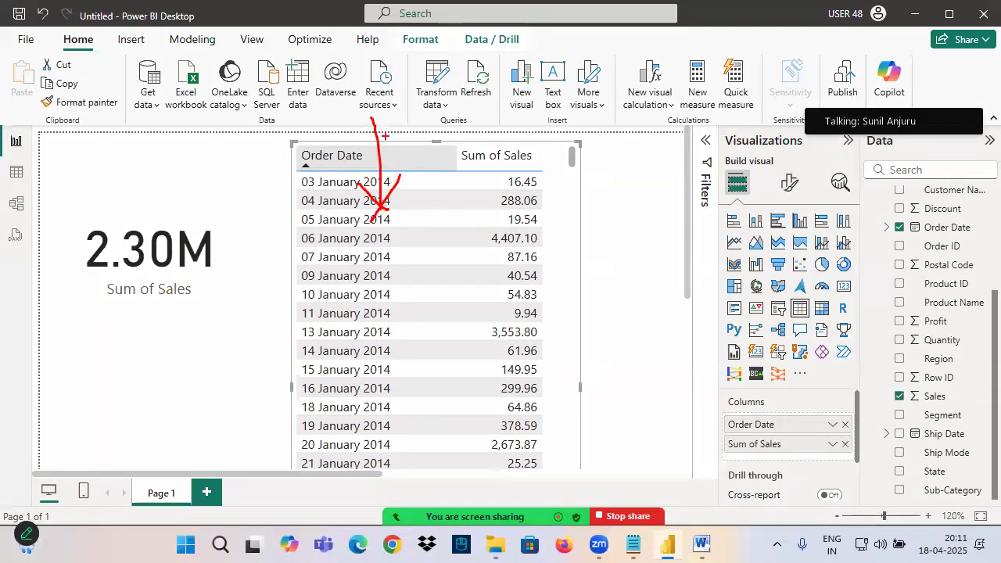
{"action": "left_click_drag", "start_coordinate": [364, 185], "coordinate": [396, 208]}
{"action": "left_click_drag", "start_coordinate": [397, 172], "coordinate": [357, 238]}
{"action": "key", "text": "Escape"}
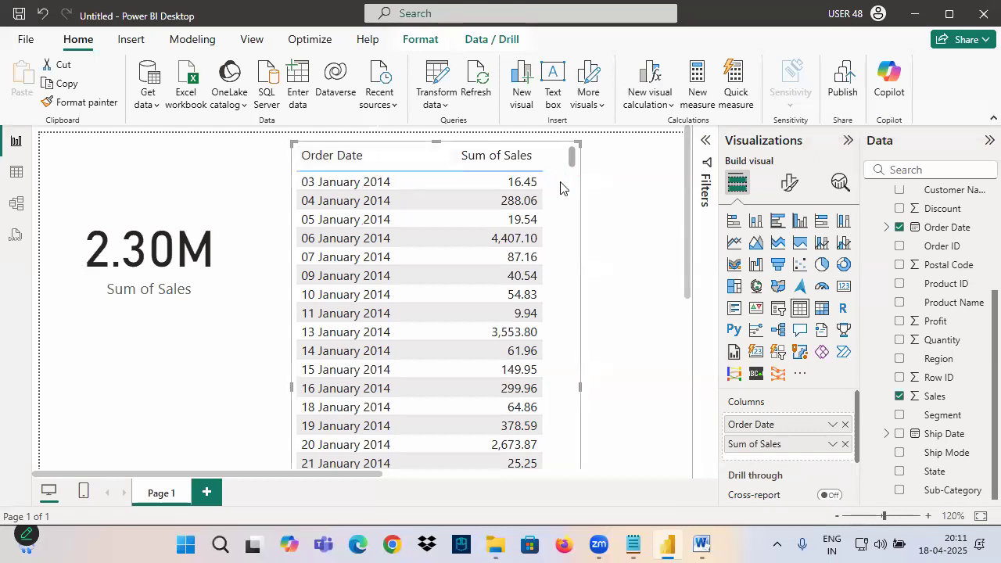
Reopen the Filters pane and set the table's Order Date filter to Advanced filtering with the condition "is not"
{"action": "left_click_drag", "start_coordinate": [558, 195], "coordinate": [548, 204]}
{"action": "left_click", "coordinate": [700, 156]}
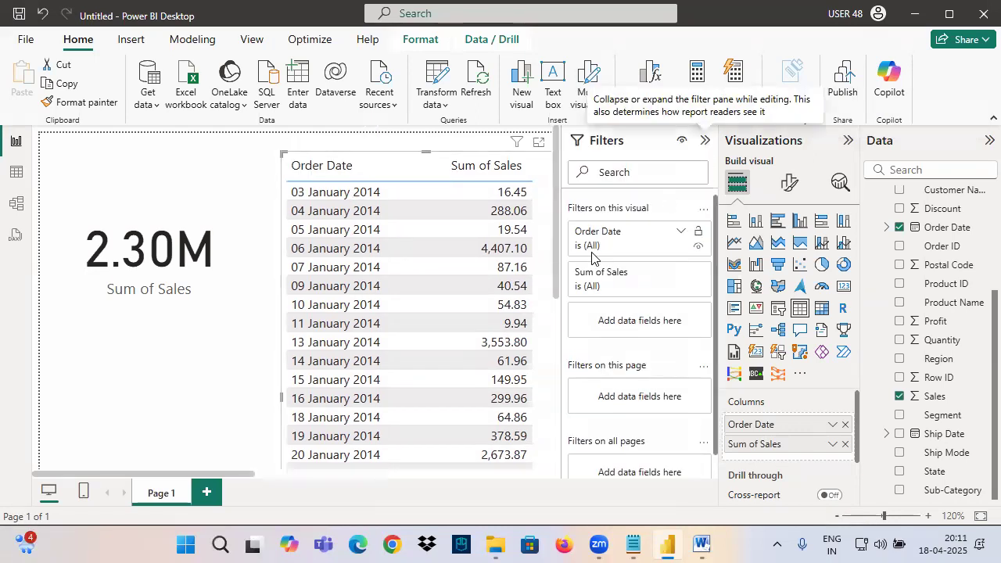
{"action": "left_click", "coordinate": [679, 232]}
{"action": "left_click", "coordinate": [611, 287]}
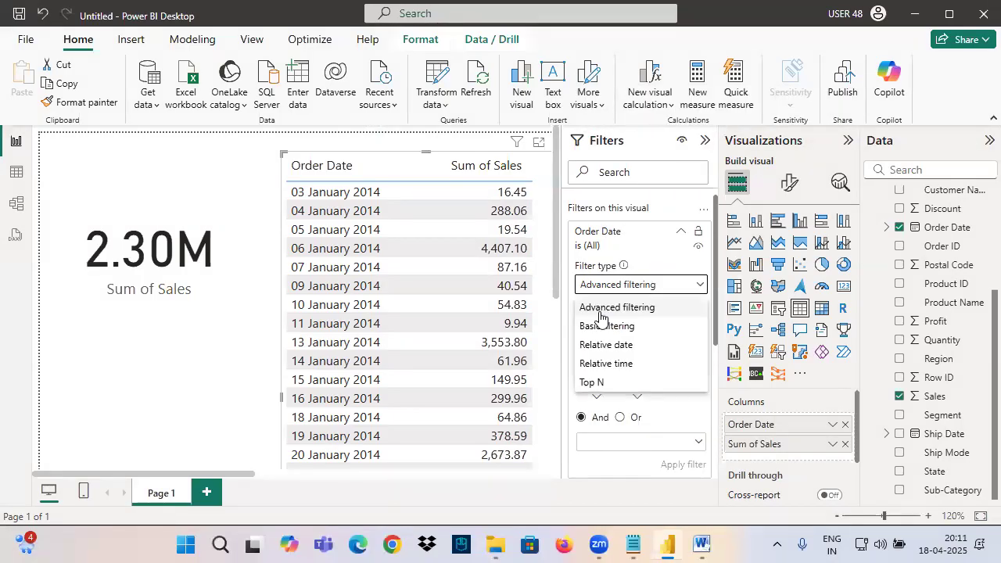
{"action": "left_click", "coordinate": [611, 307]}
{"action": "left_click", "coordinate": [591, 328]}
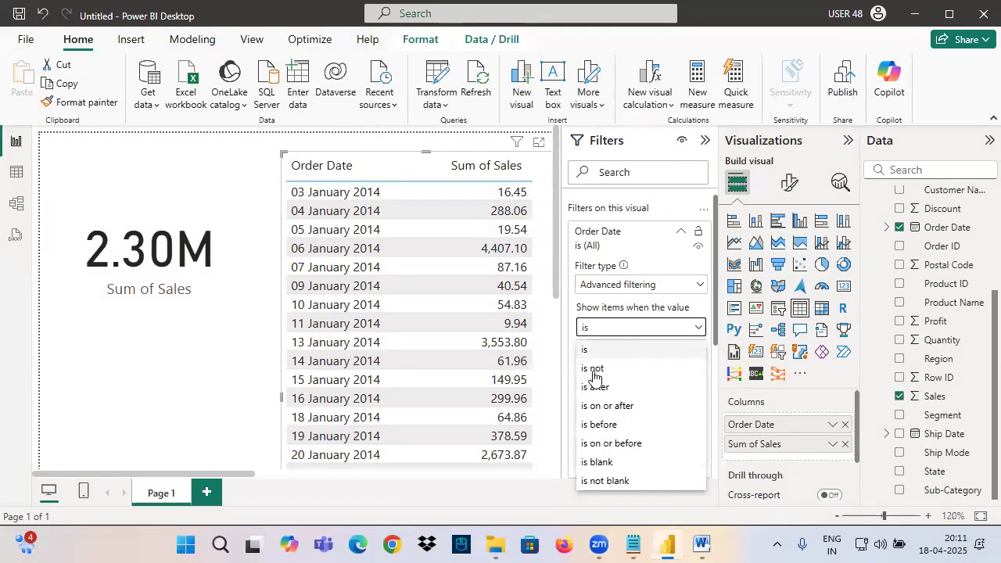
{"action": "left_click", "coordinate": [592, 368]}
Choose 18 March 2014 as the date for the "is not" condition and apply the Order Date filter
{"action": "left_click", "coordinate": [697, 350]}
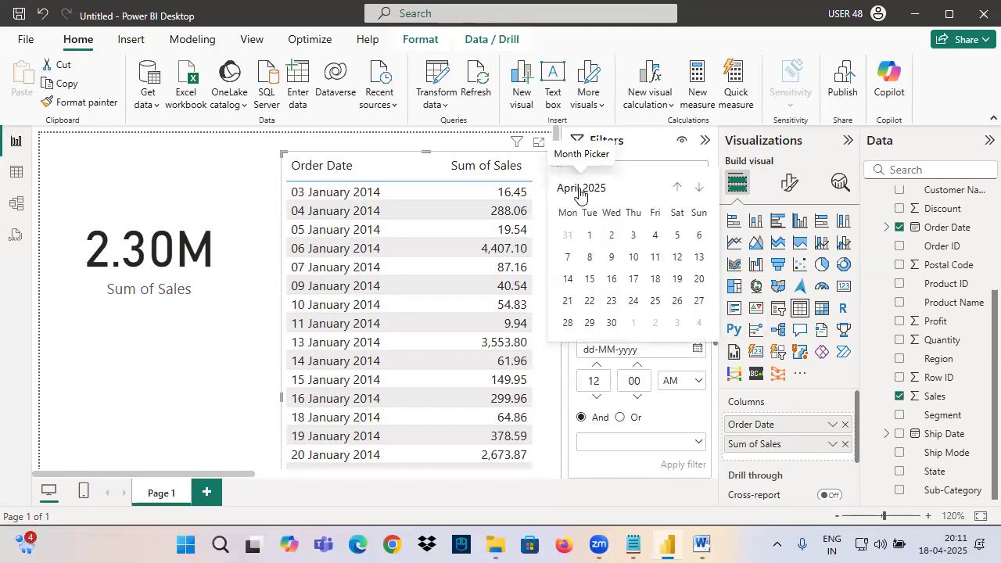
{"action": "left_click", "coordinate": [578, 193]}
{"action": "left_click", "coordinate": [678, 187]}
{"action": "left_click", "coordinate": [679, 188]}
{"action": "left_click", "coordinate": [678, 187]}
{"action": "left_click", "coordinate": [679, 188]}
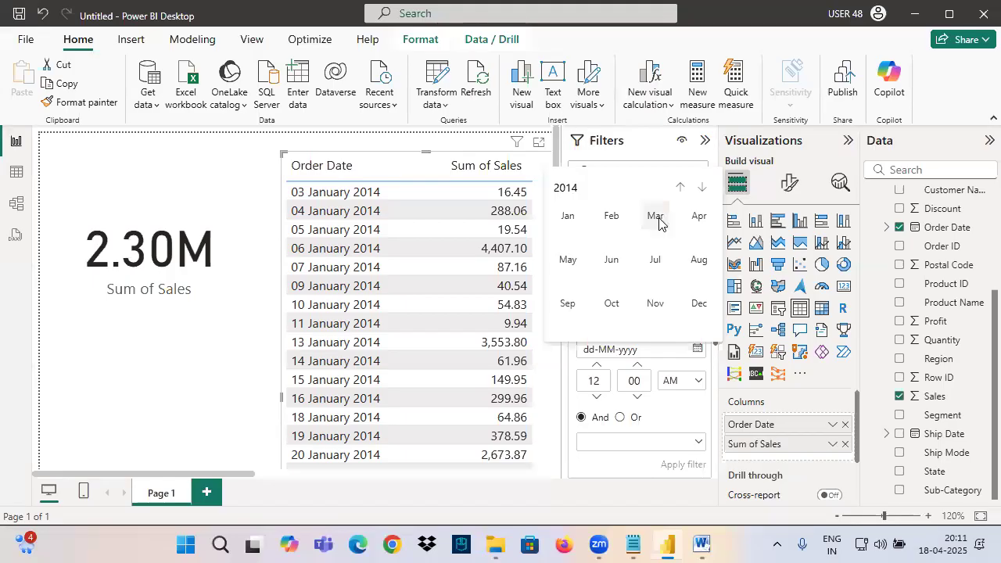
{"action": "left_click", "coordinate": [655, 216]}
{"action": "left_click", "coordinate": [589, 279]}
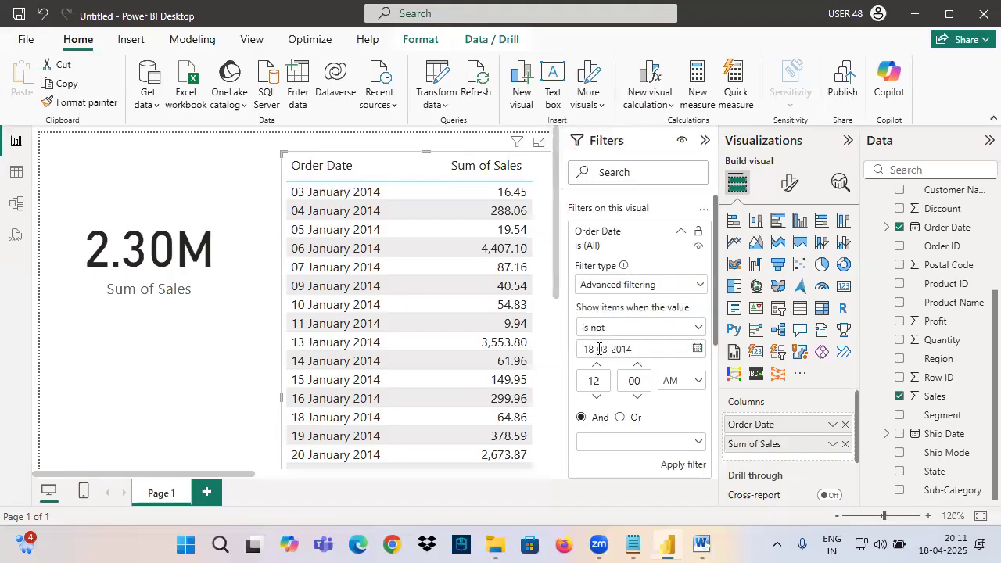
{"action": "left_click", "coordinate": [677, 464]}
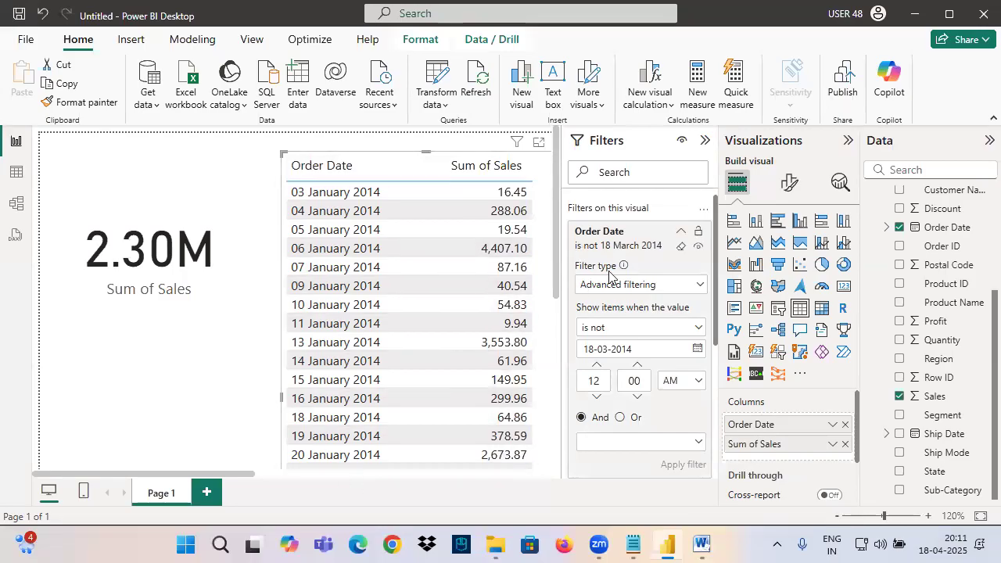
Clear the Order Date filter and move the table and card visuals closer to the report page's left edge without overlap
{"action": "left_click", "coordinate": [681, 246]}
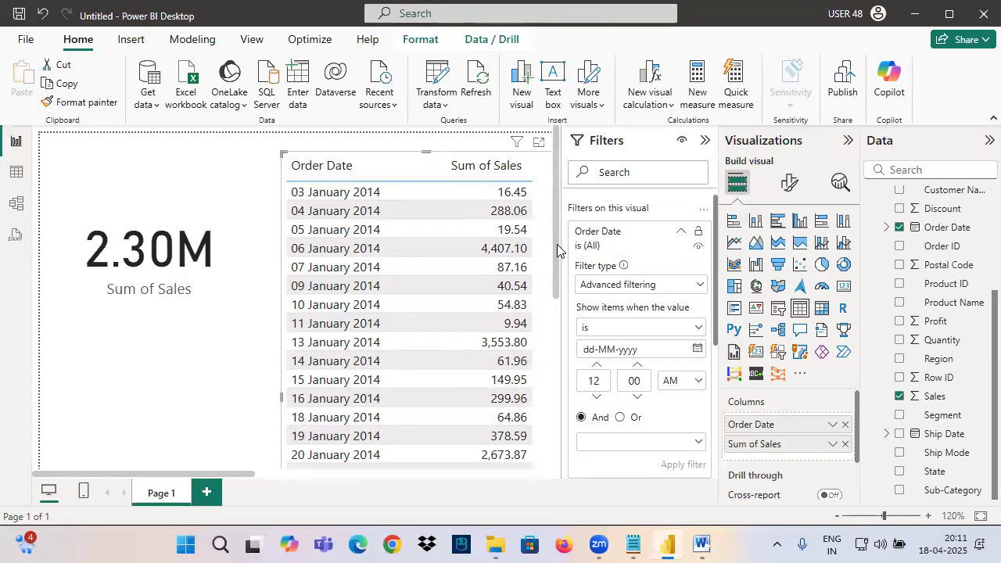
{"action": "left_click_drag", "start_coordinate": [540, 232], "coordinate": [469, 232]}
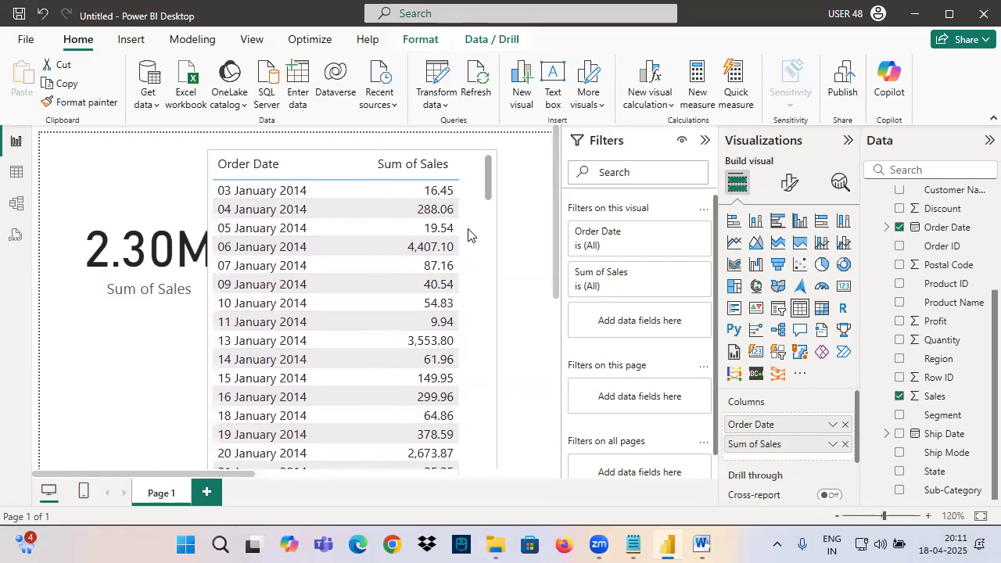
{"action": "left_click_drag", "start_coordinate": [167, 268], "coordinate": [133, 251]}
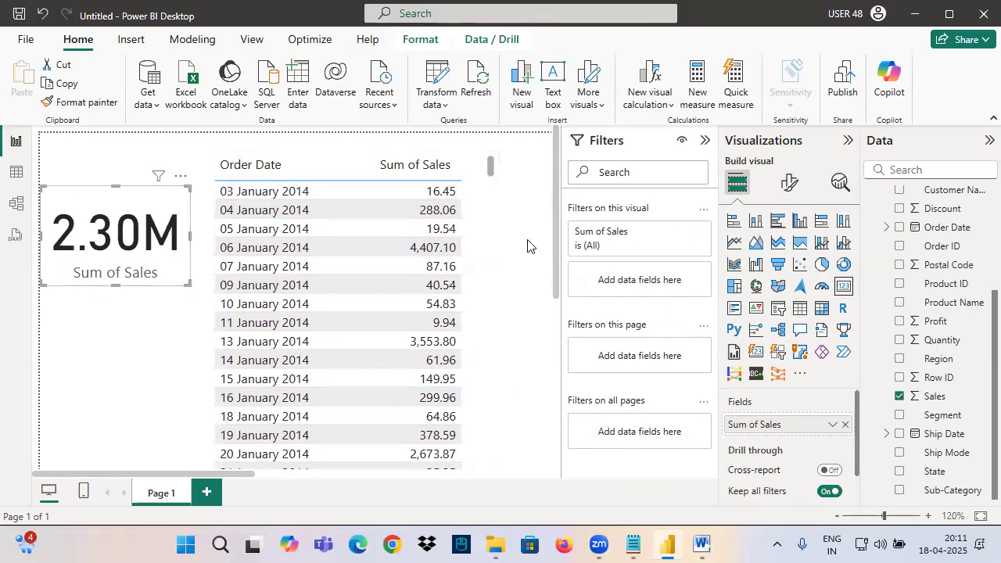
Select the table visual and mark the wanted Order Date range, from 01 Jan 2017 to the end, with temporary handwritten annotations
{"action": "left_click", "coordinate": [475, 235]}
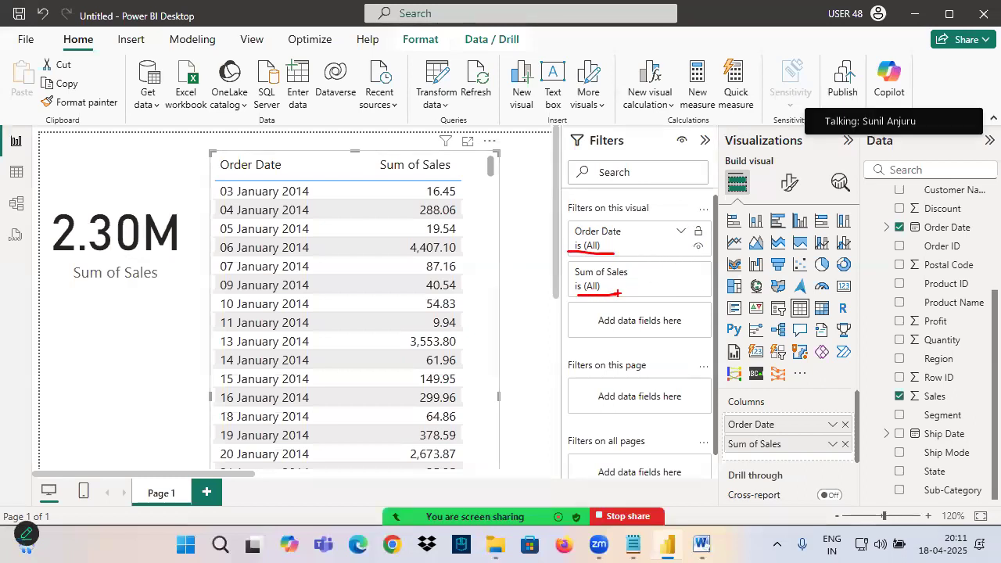
{"action": "mouse_move", "coordinate": [262, 157]}
{"action": "left_mouse_down"}
{"action": "mouse_move", "coordinate": [269, 188]}
{"action": "mouse_move", "coordinate": [359, 199]}
{"action": "left_mouse_up"}
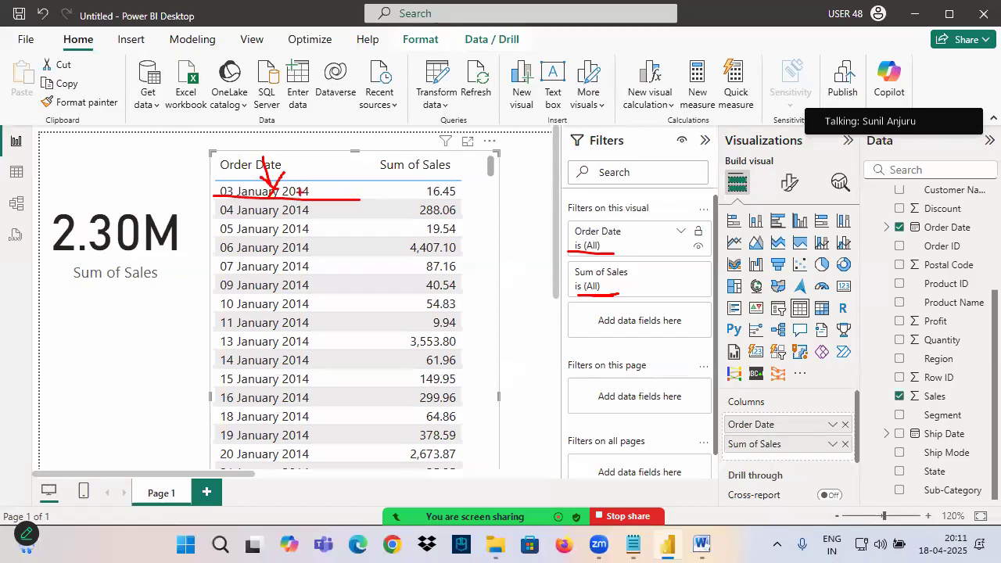
{"action": "left_click_drag", "start_coordinate": [392, 189], "coordinate": [418, 189]}
{"action": "left_click_drag", "start_coordinate": [478, 178], "coordinate": [469, 192]}
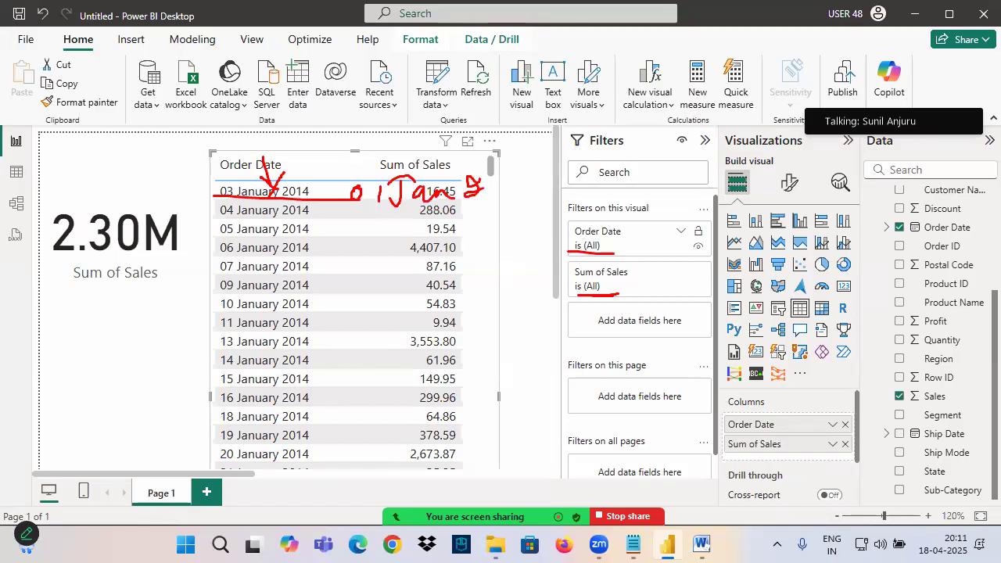
{"action": "left_click_drag", "start_coordinate": [525, 170], "coordinate": [552, 169]}
{"action": "mouse_move", "coordinate": [475, 201]}
{"action": "left_mouse_down"}
{"action": "mouse_move", "coordinate": [473, 245]}
{"action": "mouse_move", "coordinate": [428, 295]}
{"action": "mouse_move", "coordinate": [469, 273]}
{"action": "mouse_move", "coordinate": [405, 315]}
{"action": "left_mouse_up"}
{"action": "left_click_drag", "start_coordinate": [383, 223], "coordinate": [548, 204]}
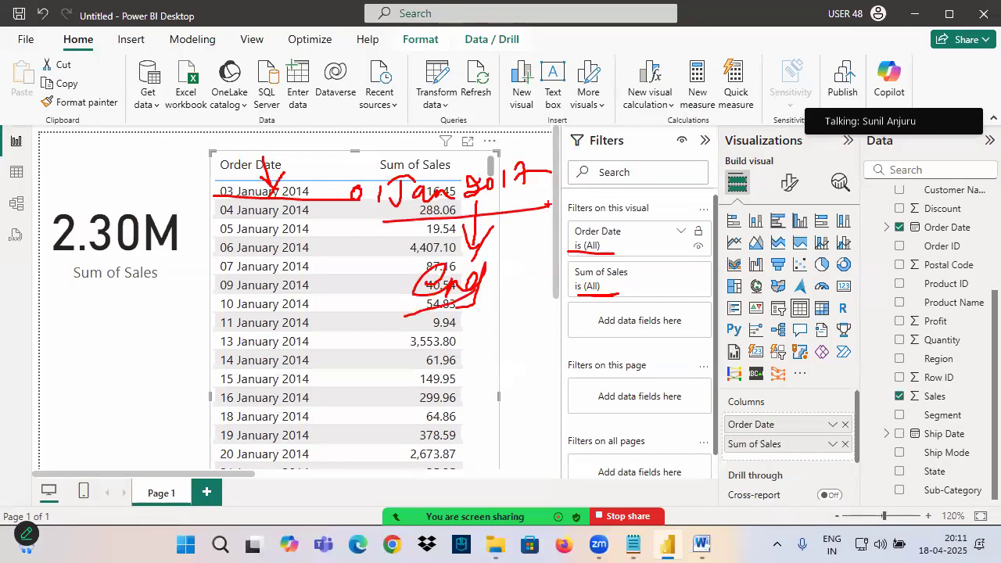
{"action": "mouse_move", "coordinate": [535, 161]}
{"action": "left_mouse_down"}
{"action": "mouse_move", "coordinate": [369, 156]}
{"action": "mouse_move", "coordinate": [559, 204]}
{"action": "mouse_move", "coordinate": [536, 161]}
{"action": "left_mouse_up"}
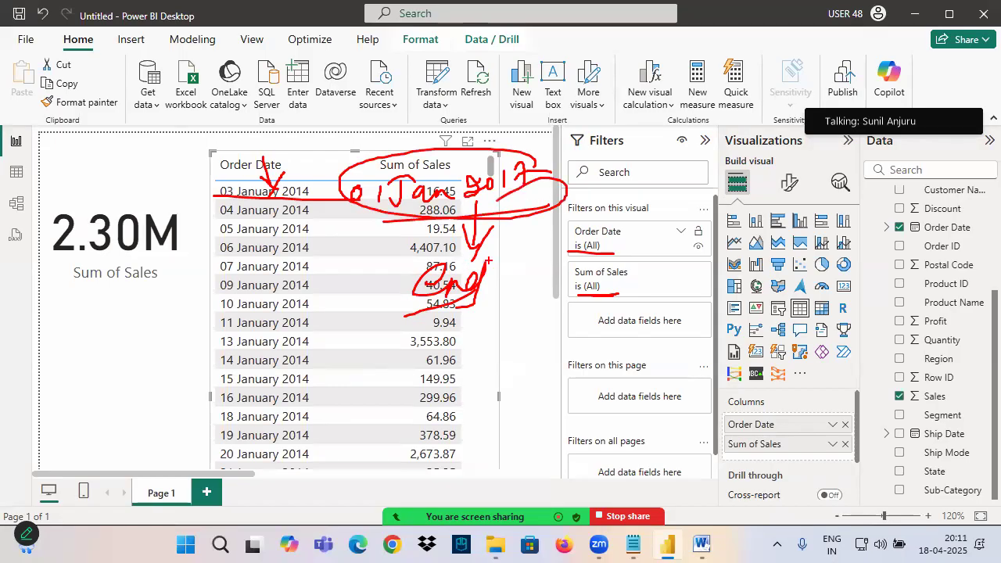
{"action": "left_click_drag", "start_coordinate": [494, 249], "coordinate": [485, 247]}
{"action": "key", "text": "Escape"}
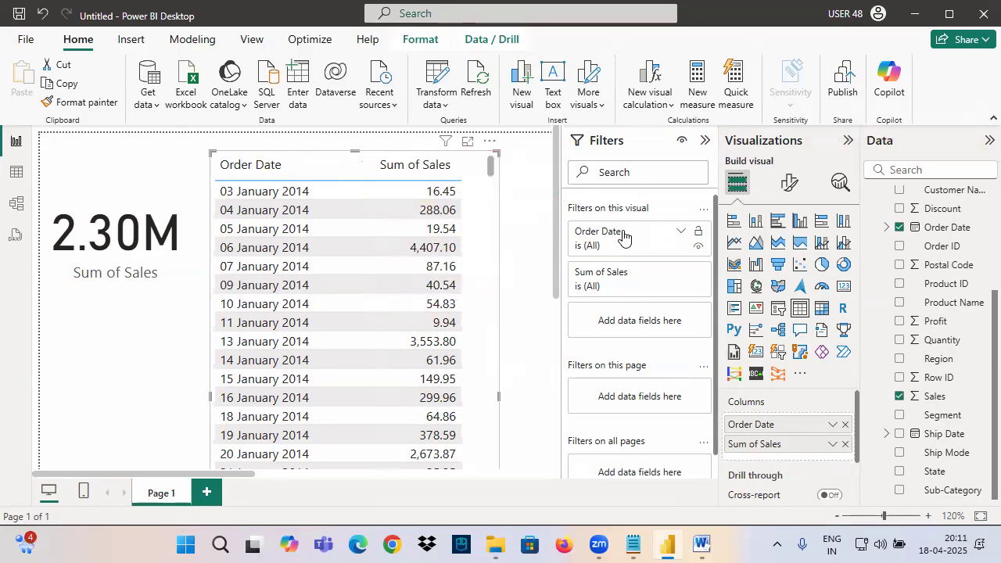
Set the table's Order Date filter to Advanced filtering with the condition "is after"
{"action": "left_click", "coordinate": [676, 232]}
{"action": "left_click", "coordinate": [612, 287]}
{"action": "left_click", "coordinate": [609, 305]}
{"action": "left_click", "coordinate": [592, 330]}
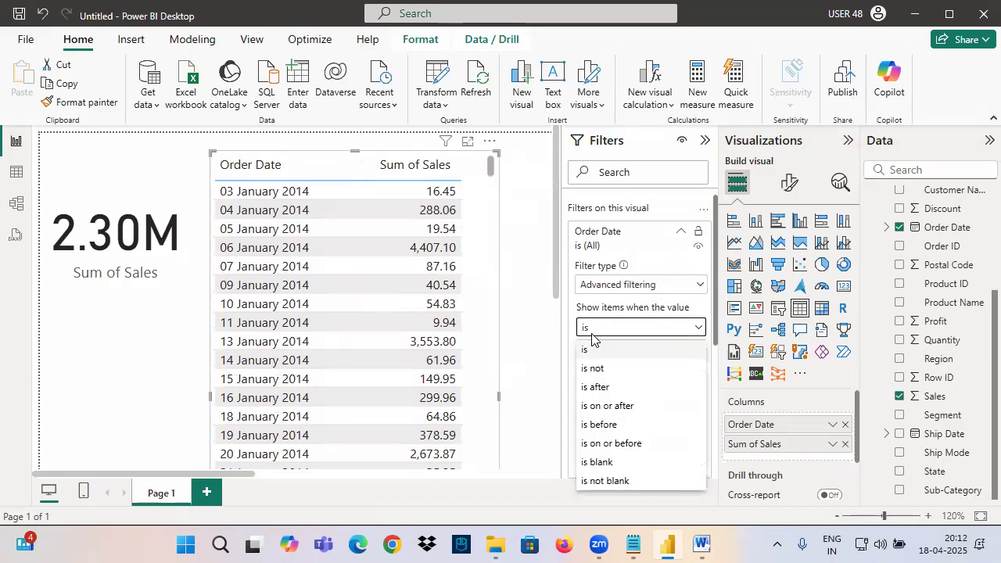
{"action": "left_click", "coordinate": [599, 389]}
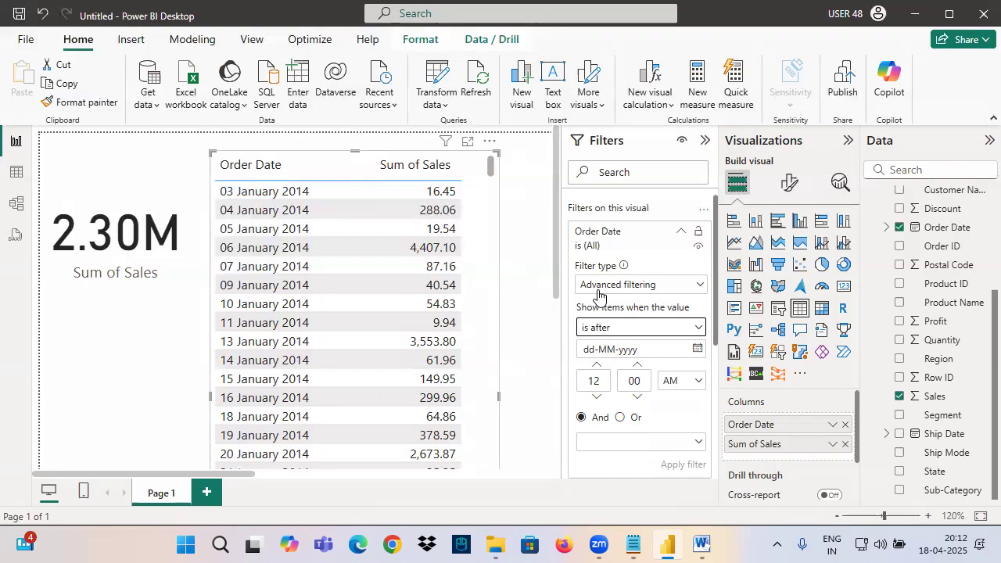
Choose 31 December 2016 as the date for the "is after" condition and apply the Order Date filter
{"action": "left_click", "coordinate": [632, 351]}
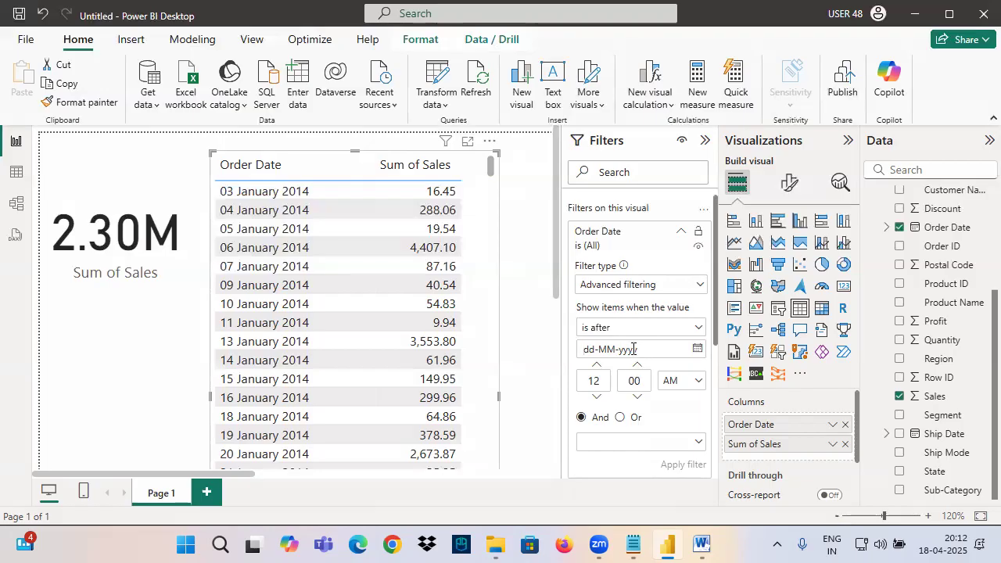
{"action": "type", "text": "31"}
{"action": "left_click", "coordinate": [697, 349]}
{"action": "left_click", "coordinate": [582, 189]}
{"action": "left_click", "coordinate": [681, 188]}
{"action": "left_click", "coordinate": [681, 187]}
{"action": "left_click", "coordinate": [685, 192]}
{"action": "left_click", "coordinate": [696, 305]}
{"action": "left_click", "coordinate": [667, 326]}
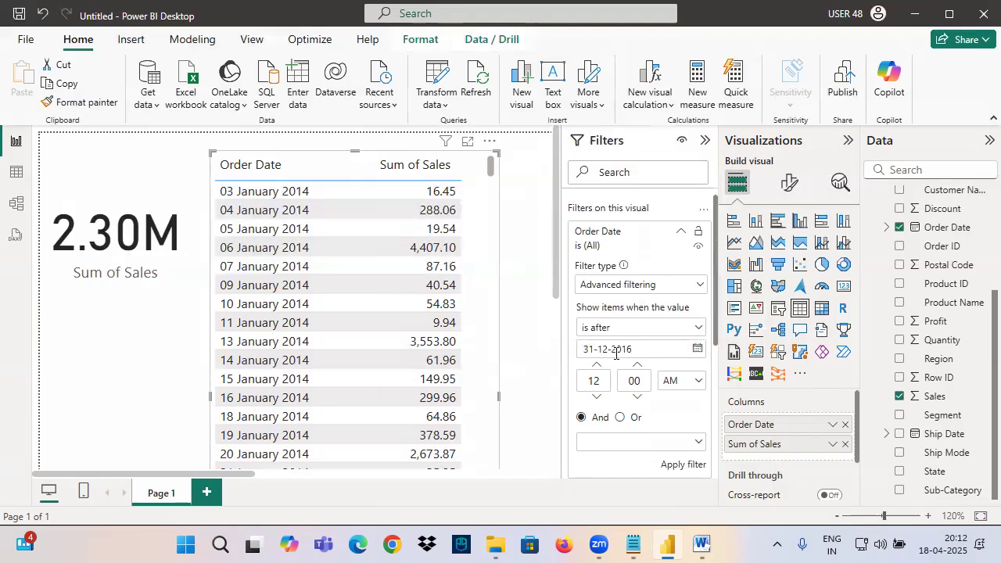
{"action": "left_click", "coordinate": [676, 464]}
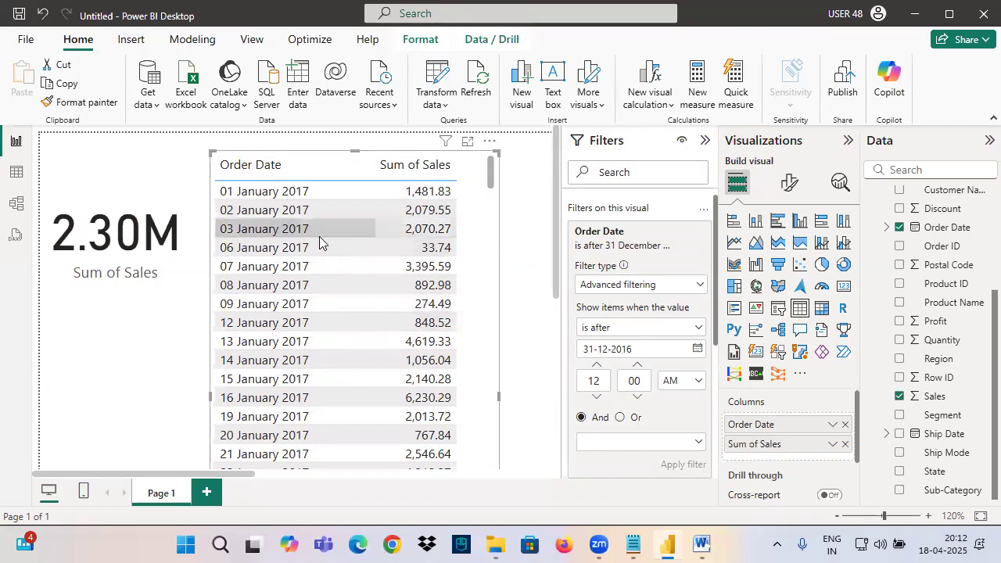
Change the Order Date condition to "is on or after" and point out the condition and its date with temporary annotations
{"action": "left_click", "coordinate": [611, 329]}
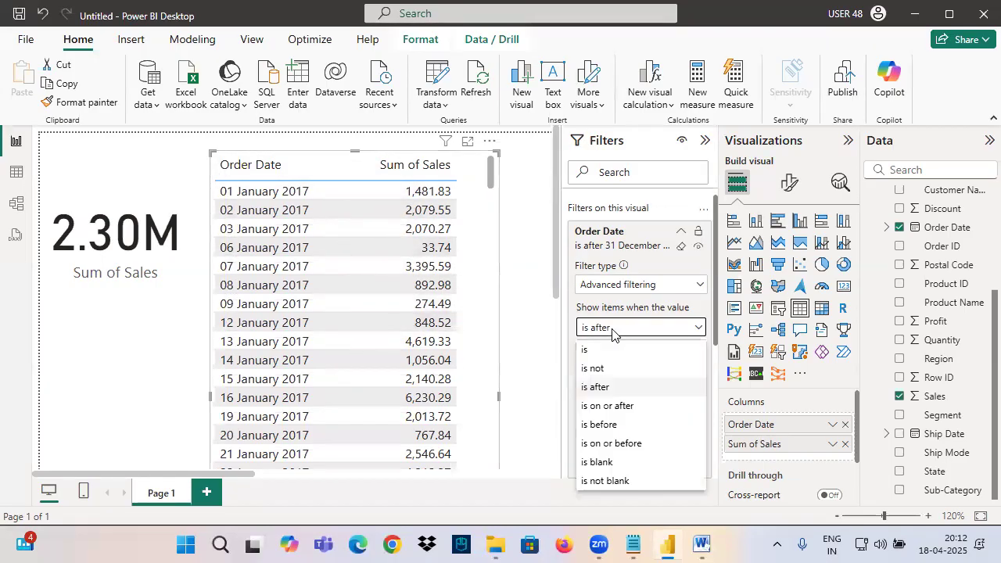
{"action": "left_click", "coordinate": [605, 406]}
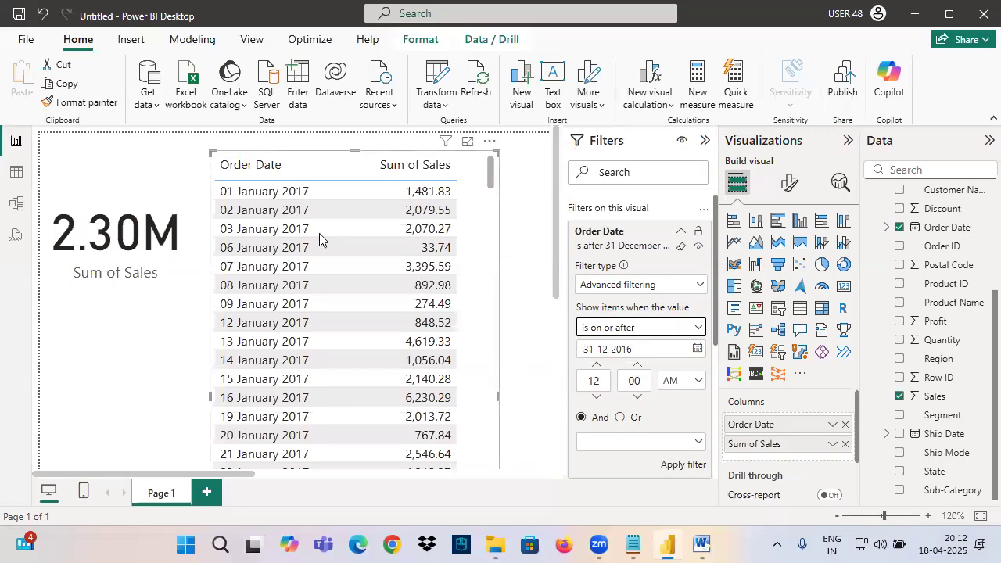
{"action": "left_click_drag", "start_coordinate": [233, 199], "coordinate": [327, 201]}
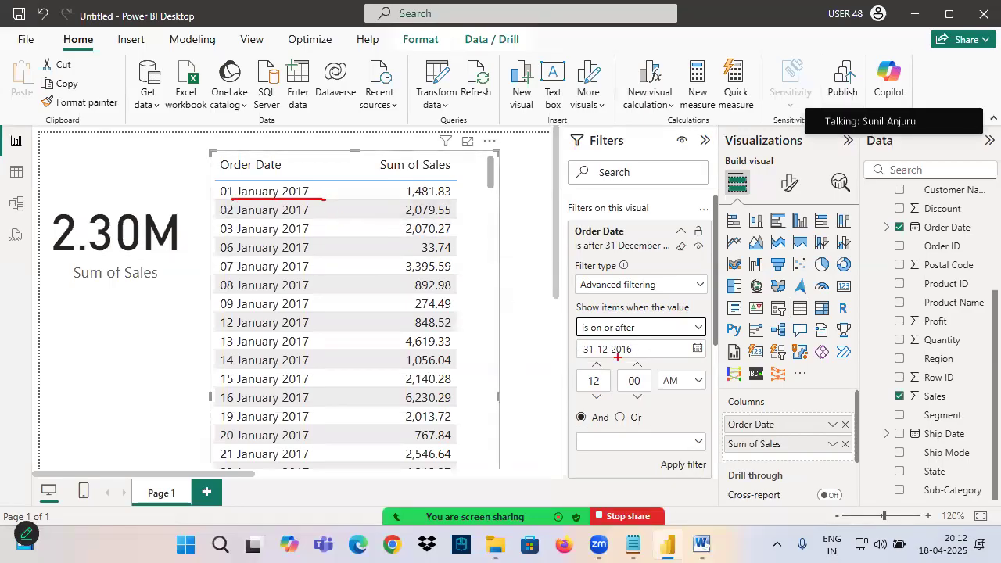
{"action": "mouse_move", "coordinate": [602, 340]}
{"action": "left_mouse_down"}
{"action": "mouse_move", "coordinate": [666, 357]}
{"action": "mouse_move", "coordinate": [594, 337]}
{"action": "left_mouse_up"}
{"action": "left_click_drag", "start_coordinate": [580, 335], "coordinate": [634, 332]}
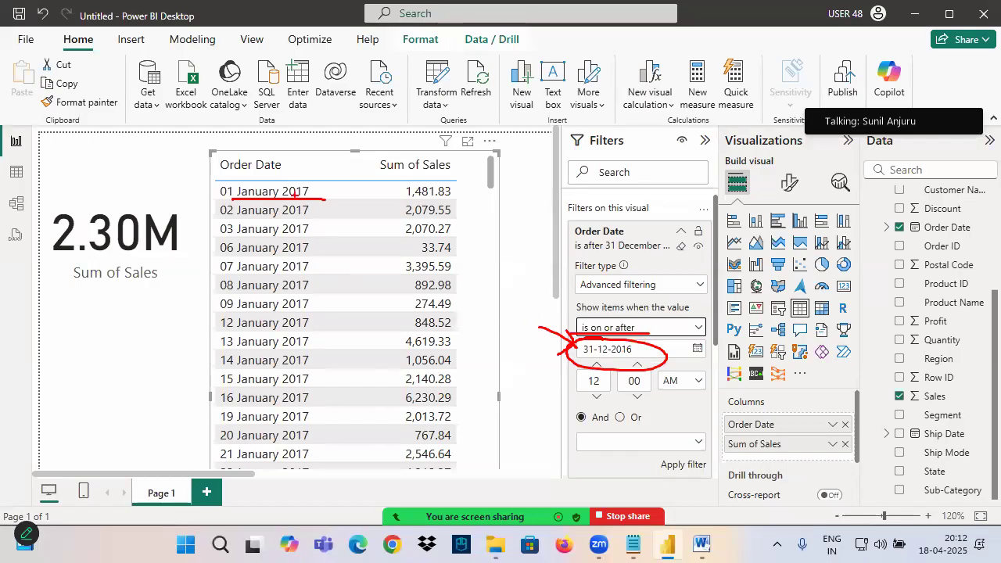
{"action": "left_click_drag", "start_coordinate": [294, 194], "coordinate": [523, 326]}
Set the "is on or after" date to 1 January 2017 and apply the Order Date filter
{"action": "left_click", "coordinate": [696, 349]}
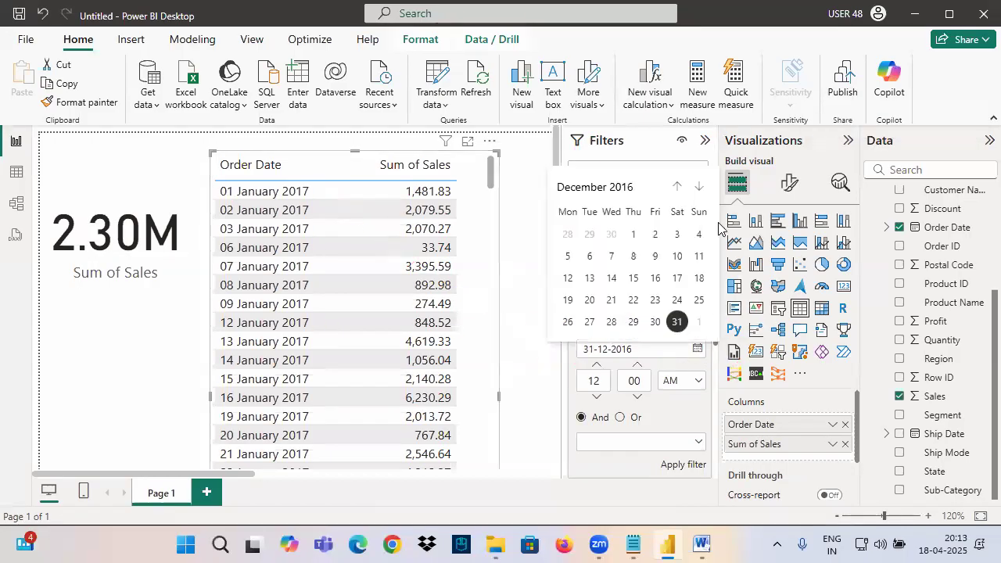
{"action": "left_click", "coordinate": [698, 185]}
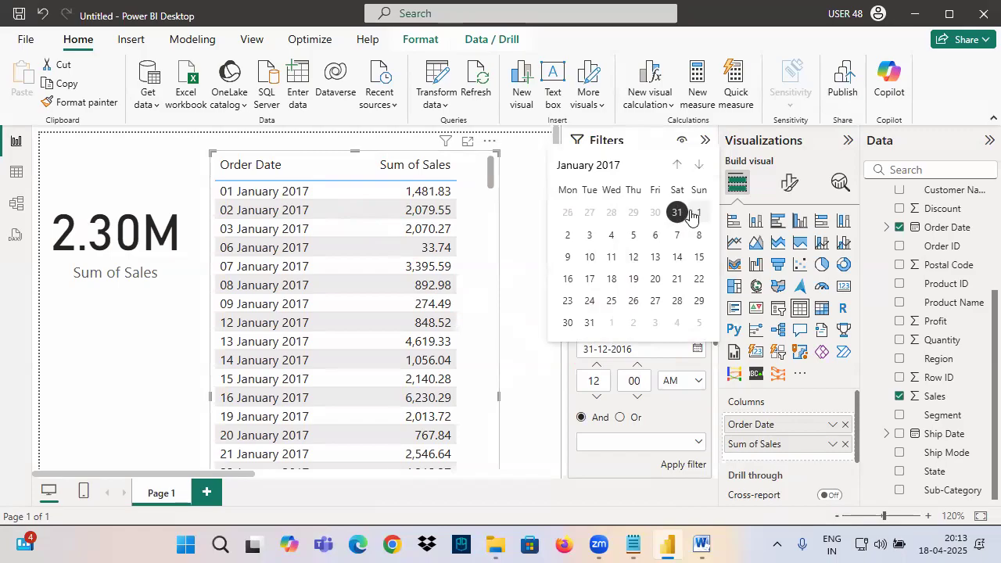
{"action": "left_click", "coordinate": [699, 211]}
{"action": "left_click", "coordinate": [674, 463]}
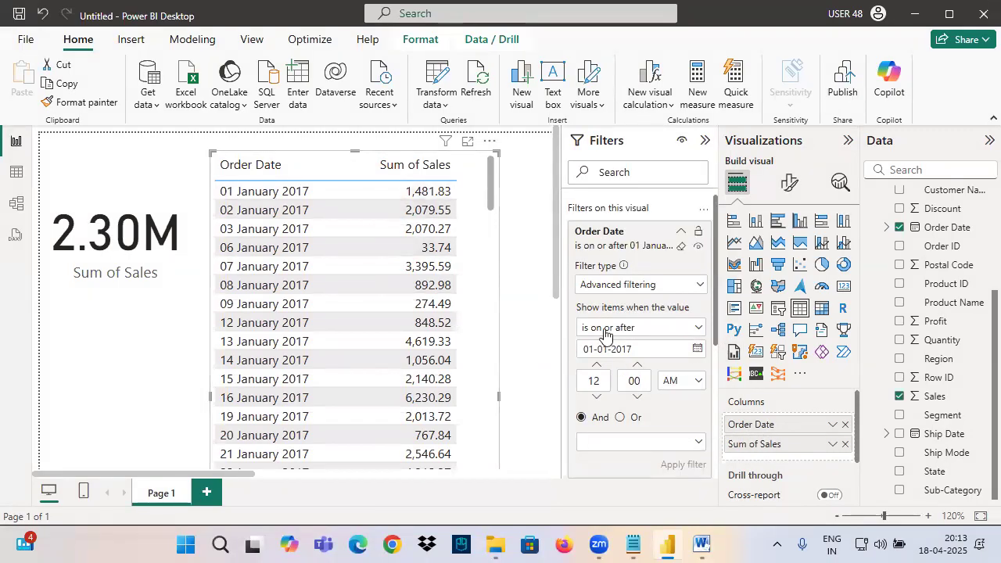
Clear the Order Date filter and collapse the Filters pane to look through the table's full list of dates
{"action": "left_click", "coordinate": [681, 246]}
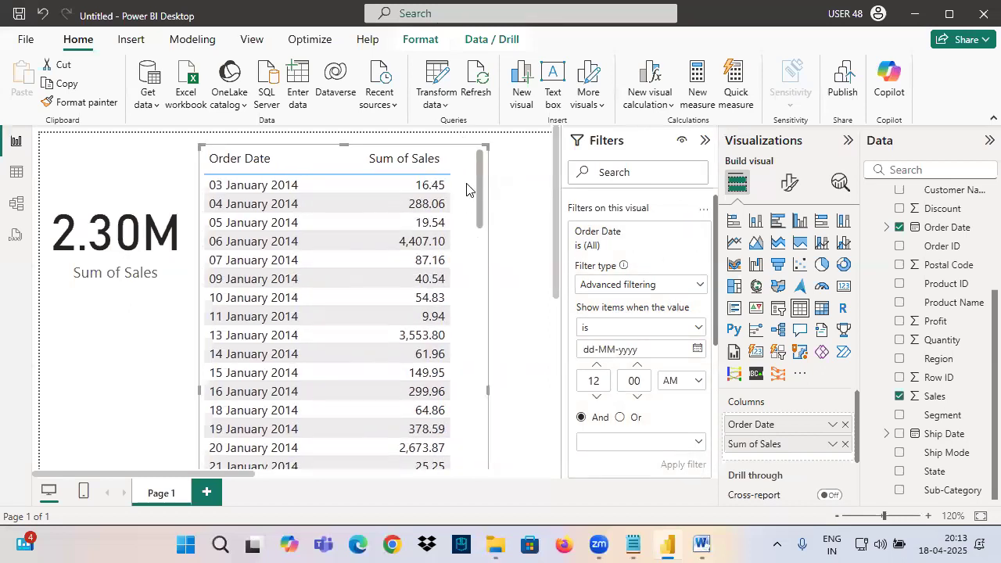
{"action": "left_click", "coordinate": [704, 140]}
{"action": "scroll", "coordinate": [334, 240], "scroll_direction": "down", "scroll_amount": 7}
{"action": "left_click_drag", "start_coordinate": [482, 202], "coordinate": [477, 505]}
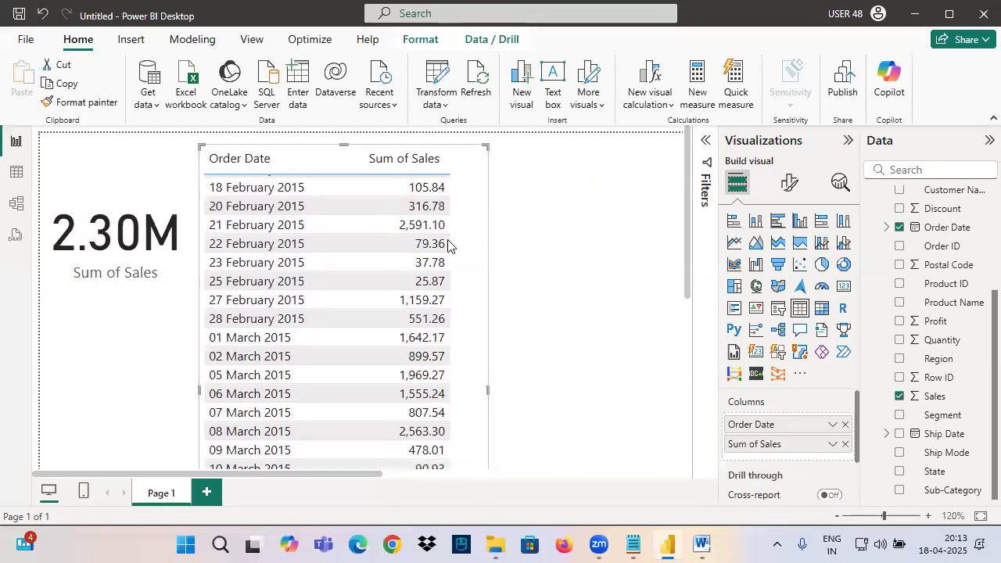
{"action": "scroll", "coordinate": [448, 246], "scroll_direction": "down", "scroll_amount": 5}
Resize the table visual and place it beside the sales card so that its Total row fits in view
{"action": "left_click_drag", "start_coordinate": [487, 148], "coordinate": [467, 250]}
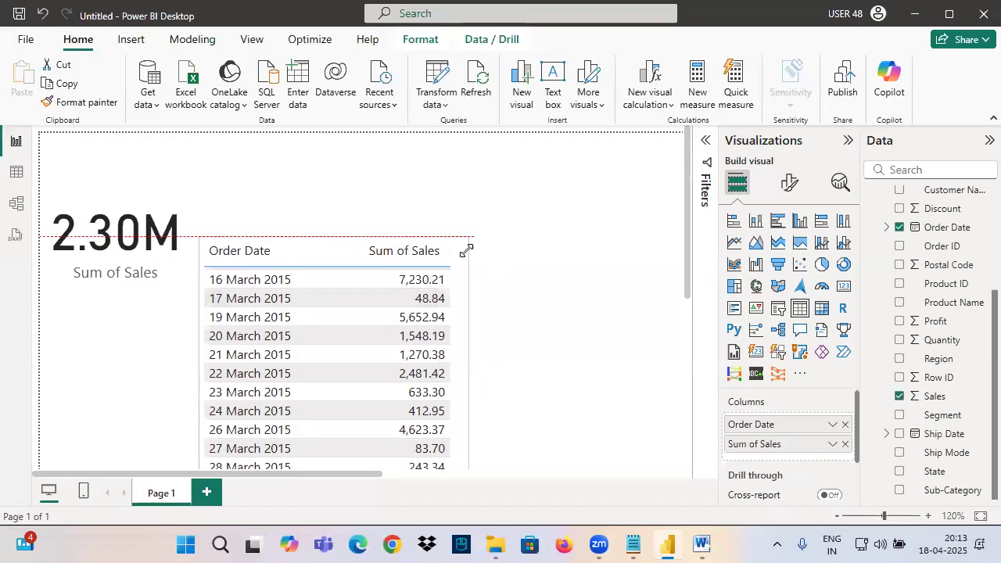
{"action": "scroll", "coordinate": [461, 258], "scroll_direction": "up", "scroll_amount": 5}
{"action": "left_click_drag", "start_coordinate": [456, 308], "coordinate": [439, 357]}
{"action": "scroll", "coordinate": [437, 212], "scroll_direction": "up", "scroll_amount": 5}
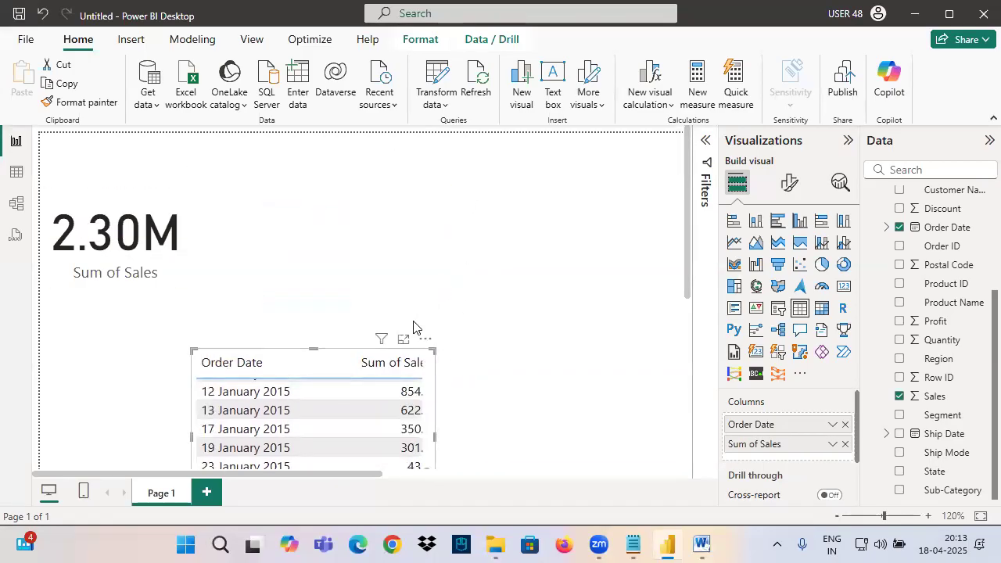
{"action": "scroll", "coordinate": [418, 383], "scroll_direction": "up", "scroll_amount": 3}
{"action": "scroll", "coordinate": [517, 228], "scroll_direction": "down", "scroll_amount": 4}
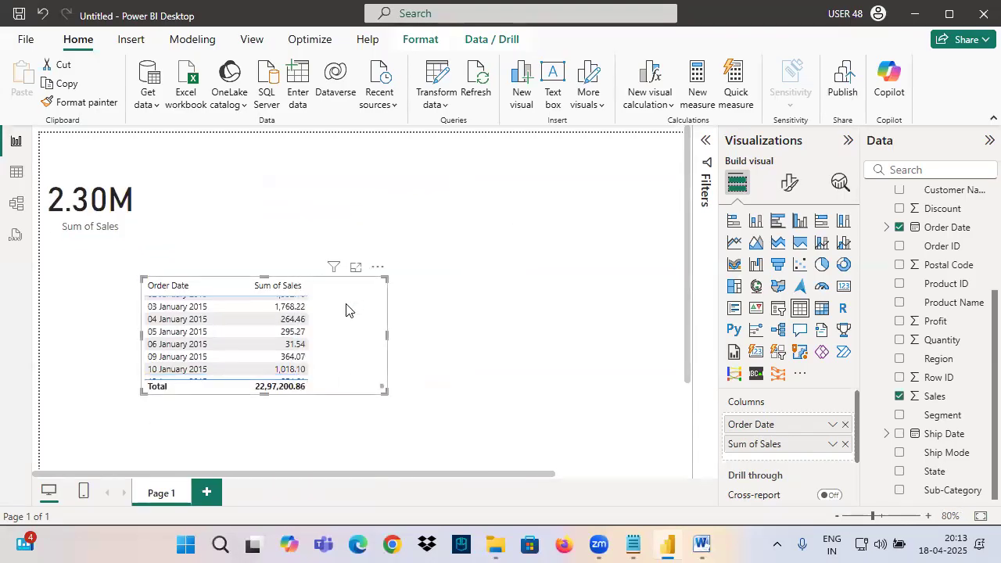
{"action": "left_click_drag", "start_coordinate": [346, 310], "coordinate": [378, 186]}
{"action": "left_click_drag", "start_coordinate": [415, 266], "coordinate": [416, 381]}
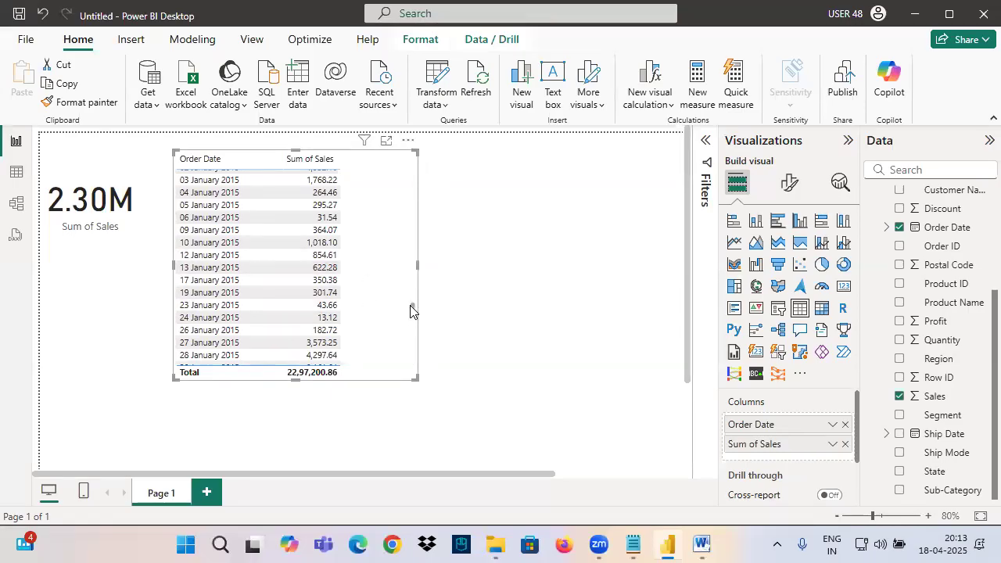
Look through the table down to its last Order Date rows in December 2017
{"action": "left_click_drag", "start_coordinate": [414, 297], "coordinate": [413, 499]}
{"action": "left_click_drag", "start_coordinate": [413, 338], "coordinate": [415, 481]}
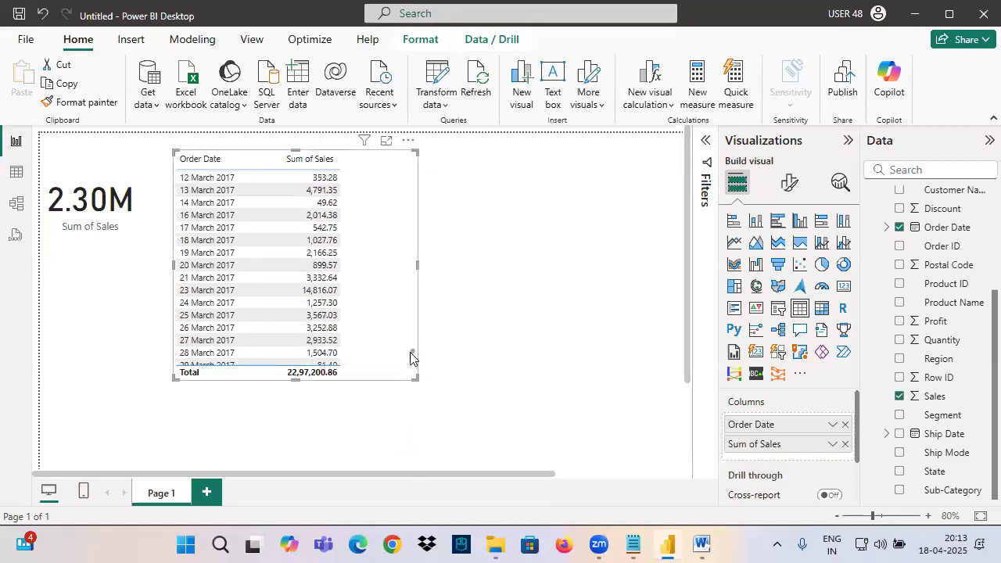
{"action": "left_click_drag", "start_coordinate": [411, 361], "coordinate": [410, 421]}
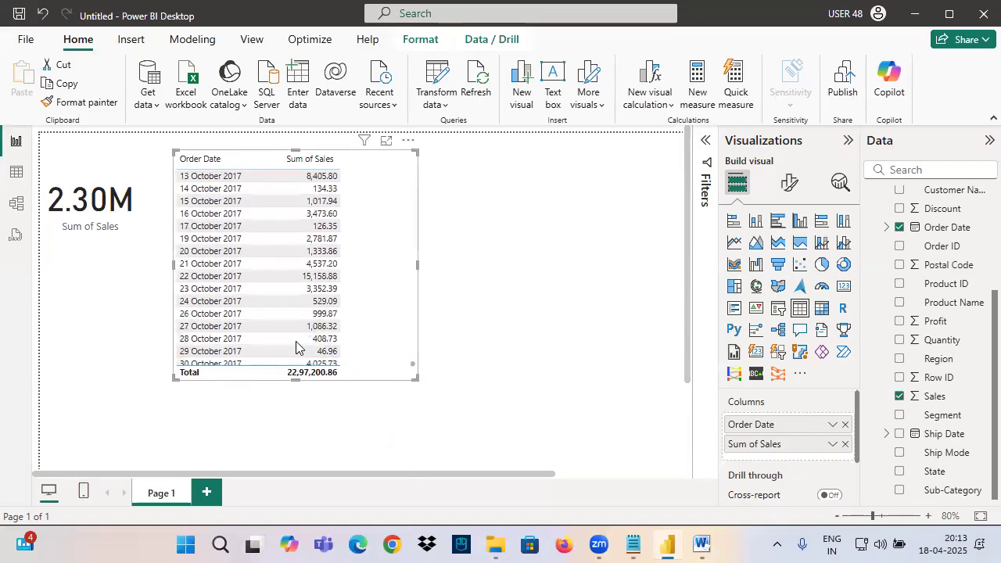
{"action": "left_click_drag", "start_coordinate": [413, 369], "coordinate": [409, 415]}
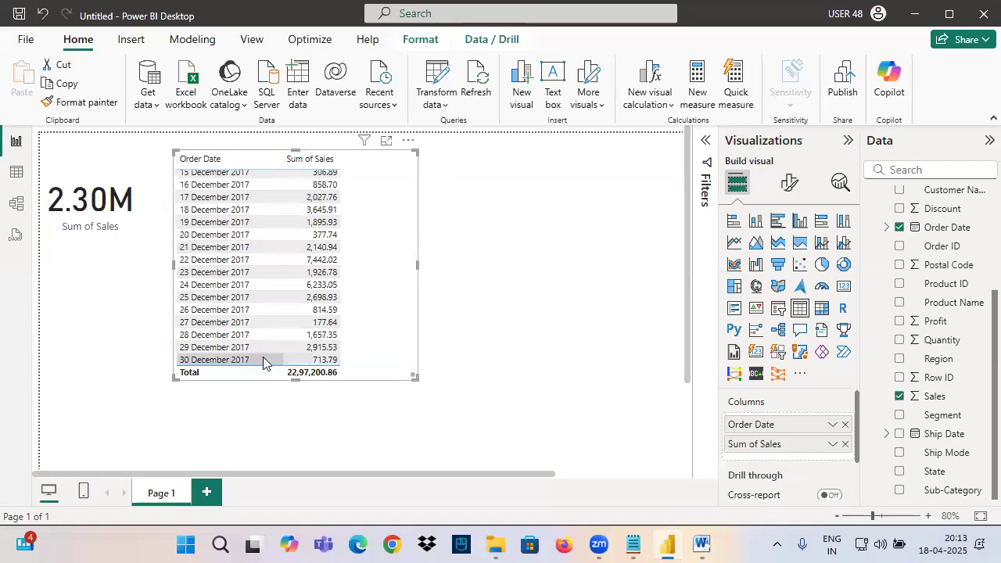
{"action": "scroll", "coordinate": [371, 278], "scroll_direction": "up", "scroll_amount": 1, "text": "ctrl"}
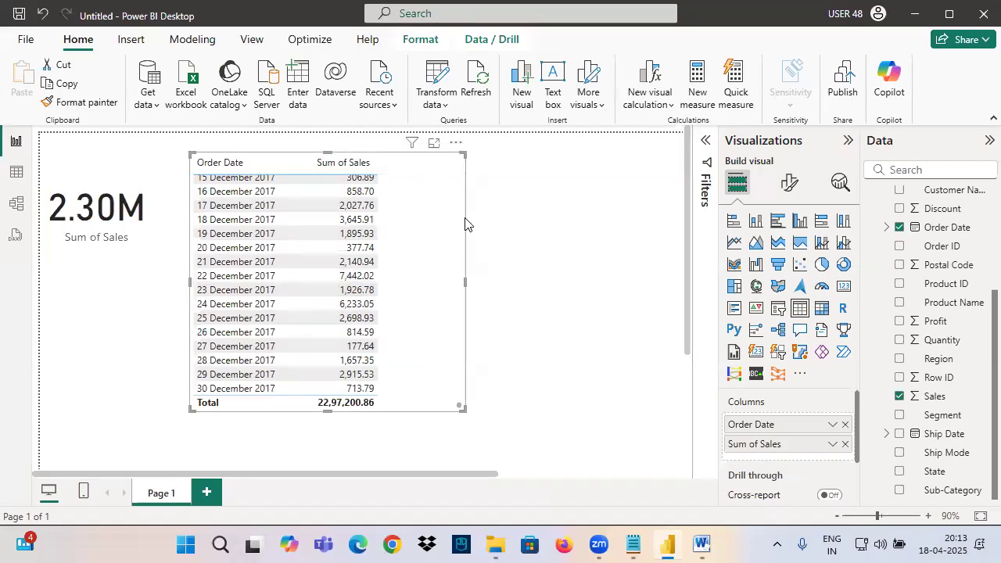
Handwrite the example date 31 Dec 2014 beside the table as a temporary annotation, mark it up and remove it
{"action": "left_click_drag", "start_coordinate": [422, 200], "coordinate": [439, 241]}
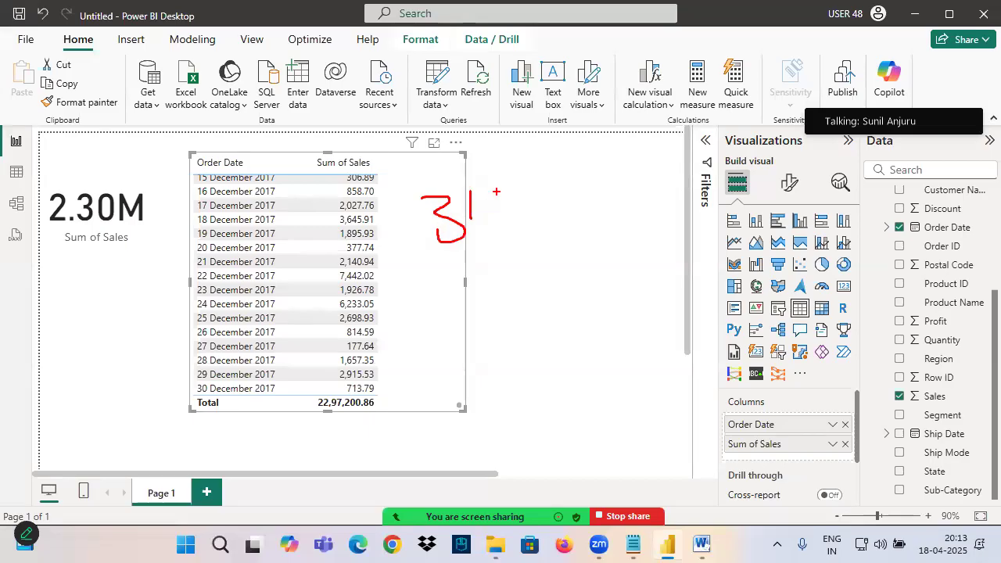
{"action": "left_click_drag", "start_coordinate": [551, 189], "coordinate": [647, 171]}
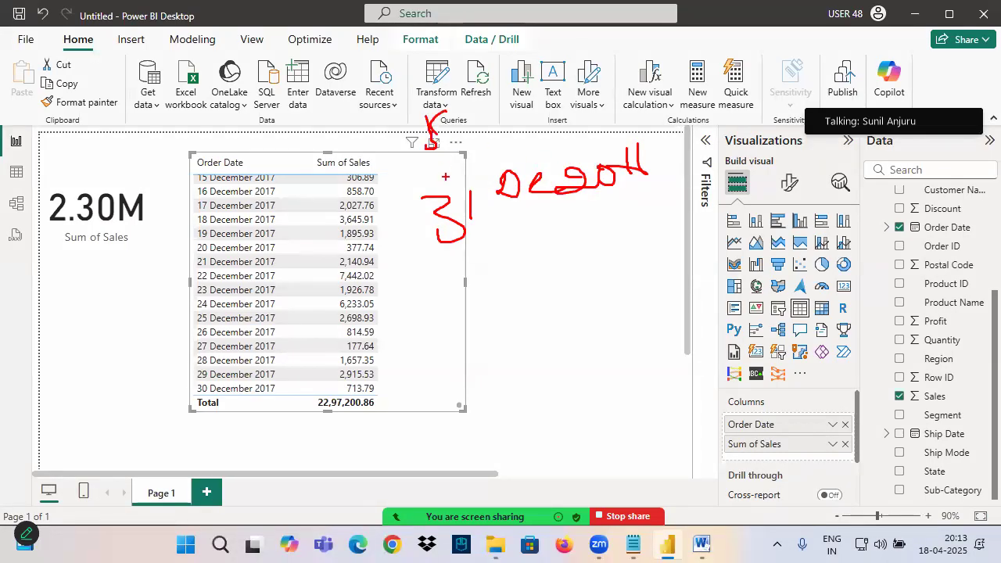
{"action": "left_click_drag", "start_coordinate": [462, 180], "coordinate": [462, 208]}
{"action": "left_click_drag", "start_coordinate": [451, 140], "coordinate": [502, 91]}
{"action": "left_click_drag", "start_coordinate": [426, 164], "coordinate": [493, 120]}
{"action": "mouse_move", "coordinate": [443, 267]}
{"action": "left_mouse_down"}
{"action": "mouse_move", "coordinate": [466, 165]}
{"action": "mouse_move", "coordinate": [647, 204]}
{"action": "left_mouse_up"}
{"action": "key", "text": "Escape"}
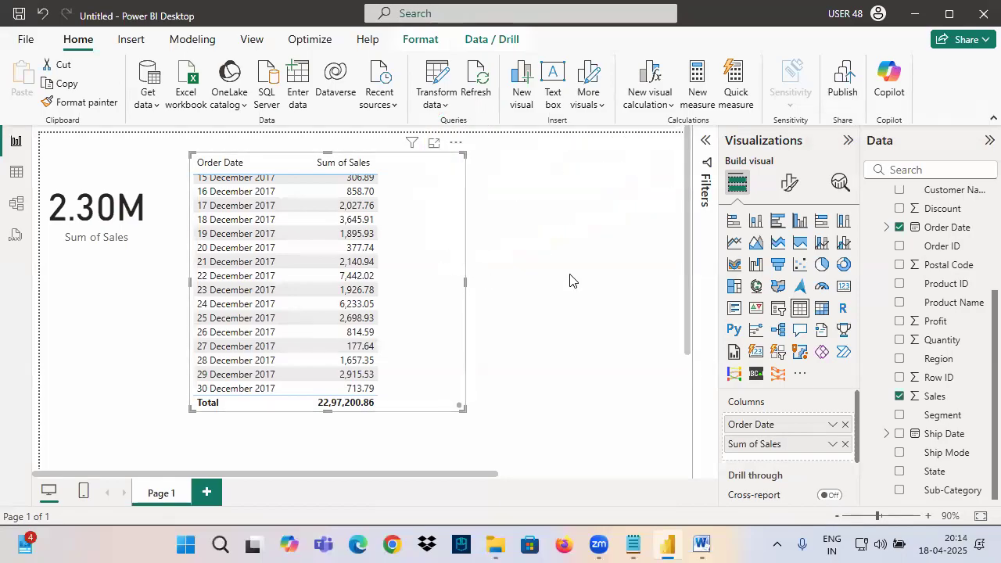
Reopen the Filters pane and choose the is before condition for the table's Order Date filter
{"action": "left_click", "coordinate": [703, 142]}
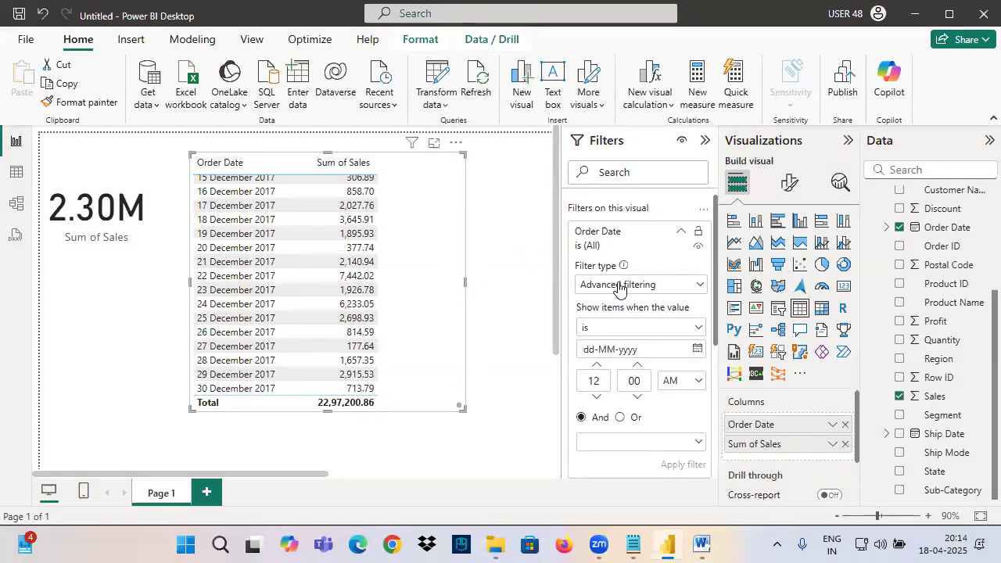
{"action": "left_click", "coordinate": [599, 328]}
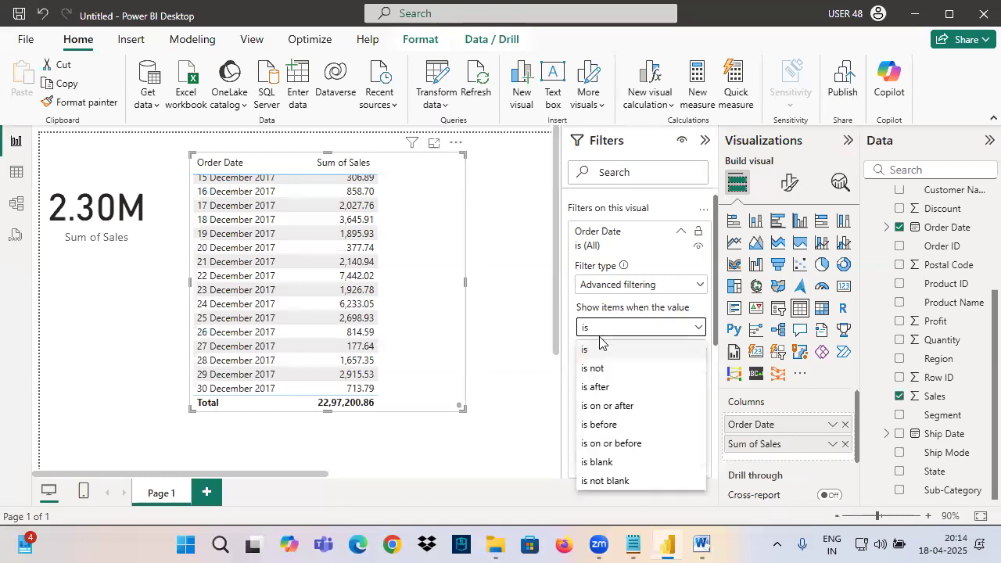
{"action": "left_click", "coordinate": [612, 427]}
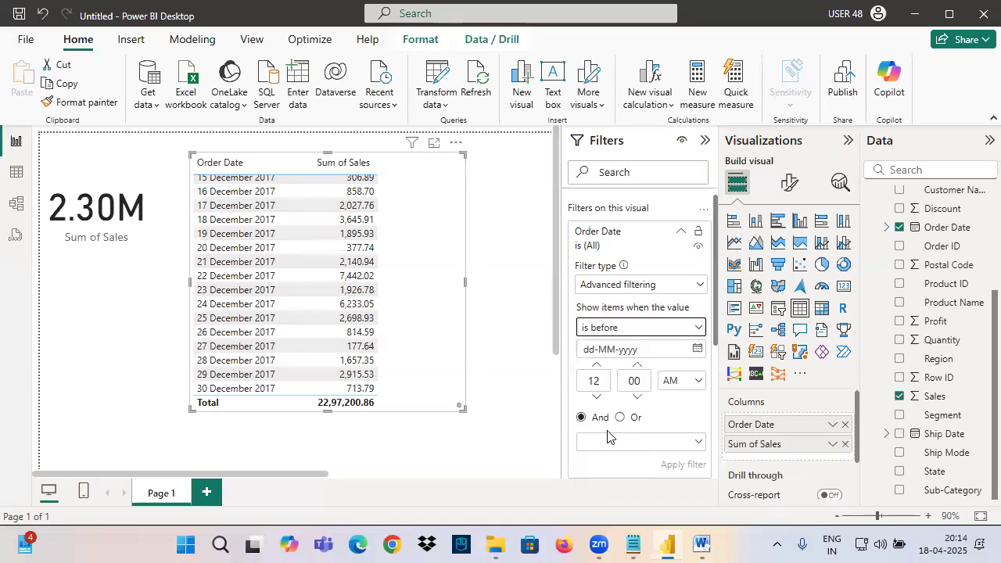
{"action": "left_click", "coordinate": [639, 327]}
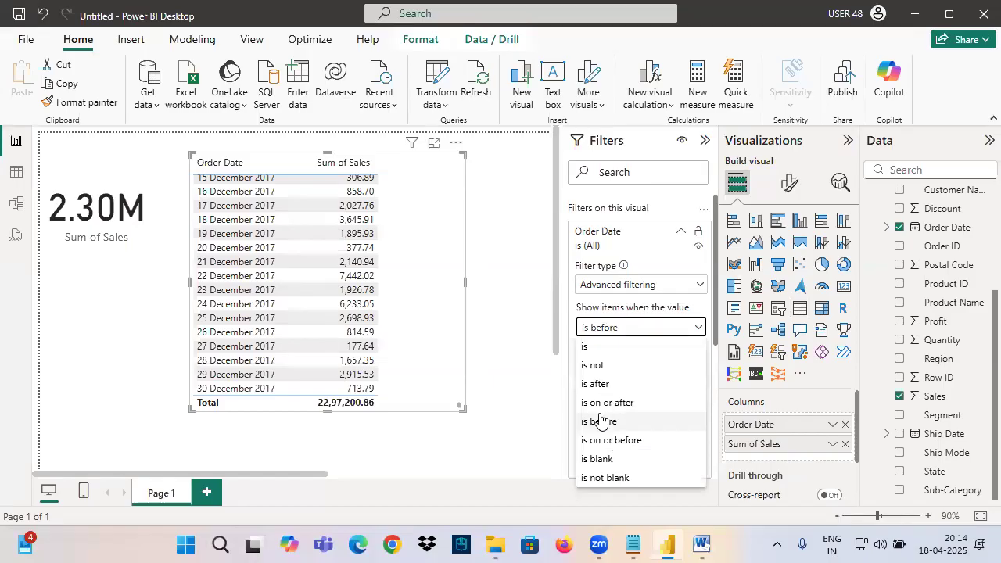
{"action": "left_click", "coordinate": [602, 421]}
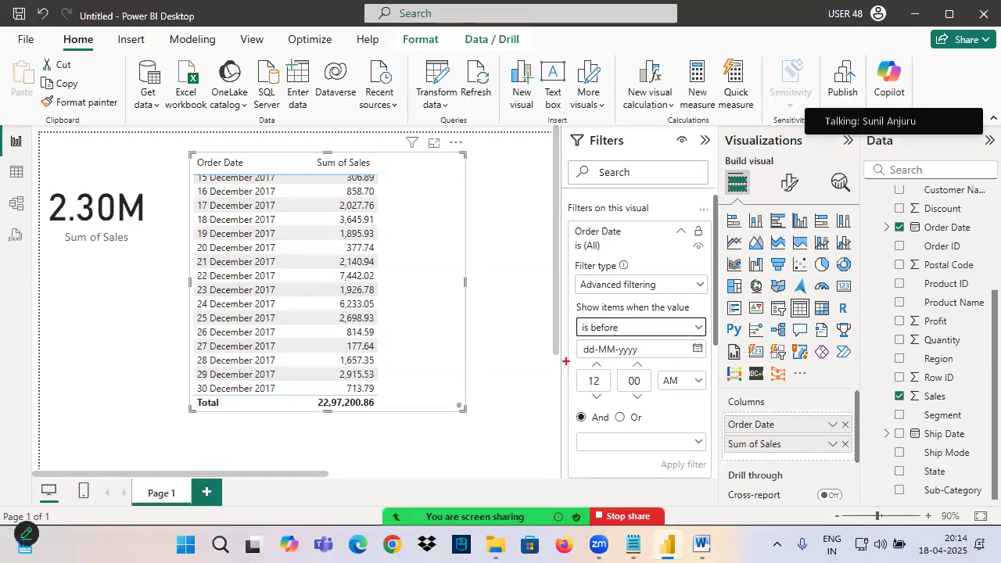
Handwrite 01 Jan 2017 with an arrow to 31 Dec 2016 over the report as a temporary annotation and remove it
{"action": "left_click_drag", "start_coordinate": [601, 353], "coordinate": [625, 360]}
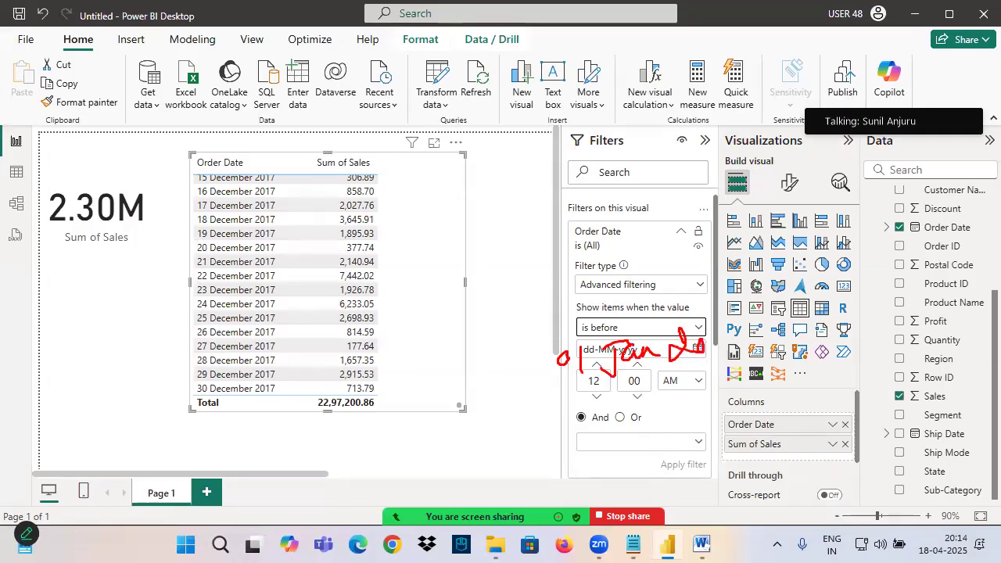
{"action": "mouse_move", "coordinate": [660, 319]}
{"action": "left_mouse_down"}
{"action": "mouse_move", "coordinate": [518, 321]}
{"action": "mouse_move", "coordinate": [466, 367]}
{"action": "left_mouse_up"}
{"action": "left_click_drag", "start_coordinate": [422, 406], "coordinate": [415, 430]}
{"action": "left_click_drag", "start_coordinate": [456, 395], "coordinate": [451, 415]}
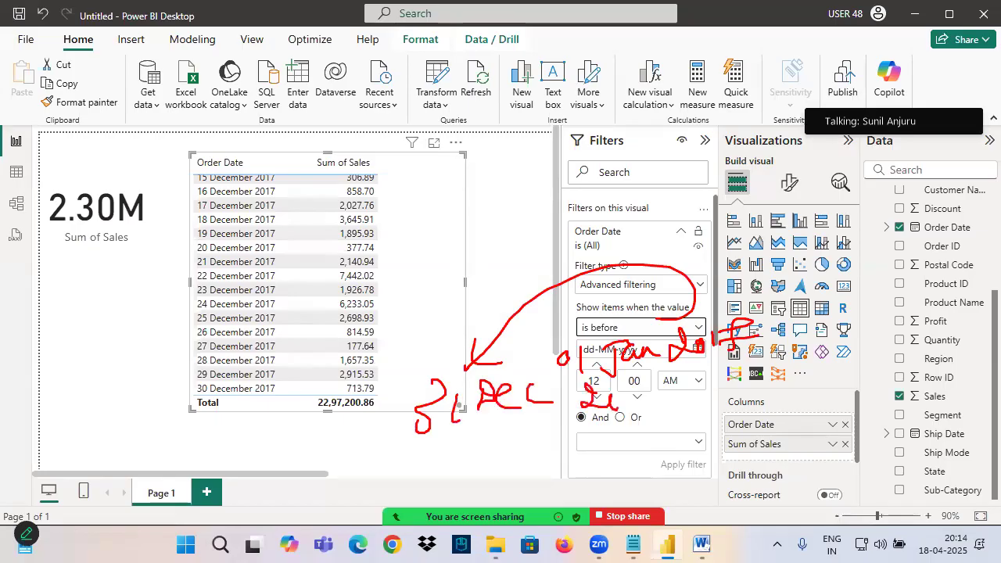
{"action": "left_click_drag", "start_coordinate": [640, 397], "coordinate": [642, 406]}
{"action": "left_click_drag", "start_coordinate": [631, 412], "coordinate": [435, 434]}
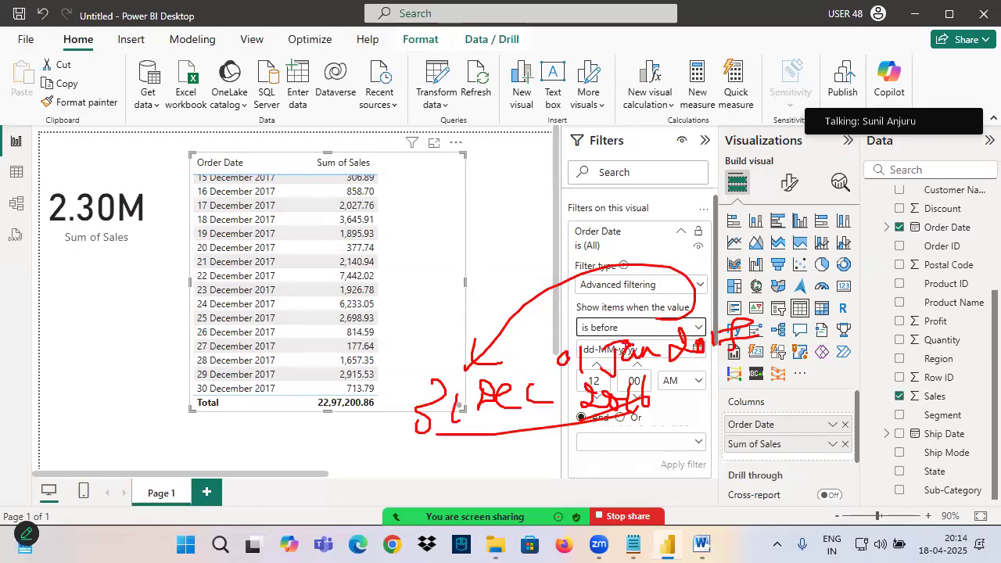
{"action": "key", "text": "Escape"}
Filter the table to Order Dates that are on or before 31-12-2016
{"action": "left_click", "coordinate": [614, 328]}
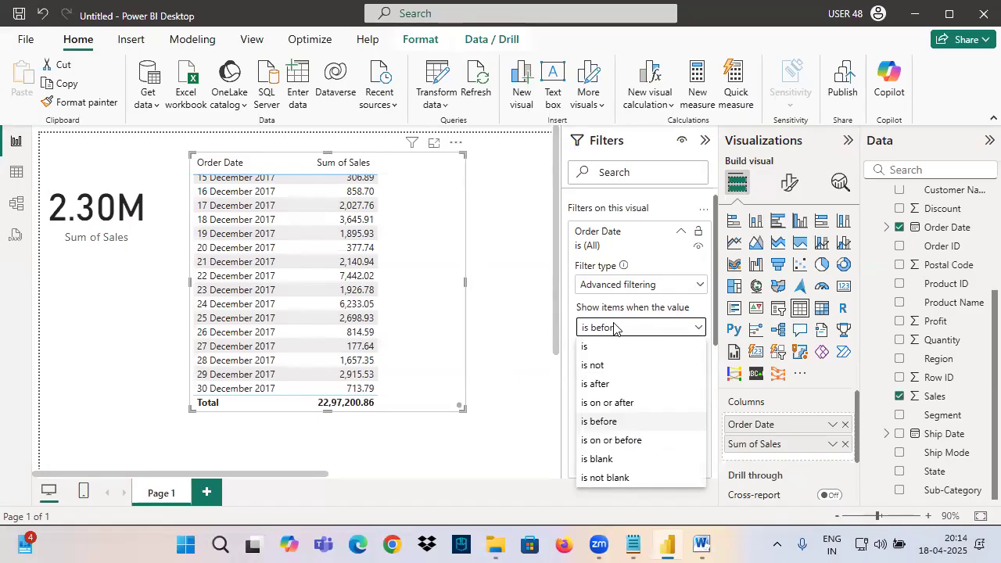
{"action": "left_click", "coordinate": [602, 442]}
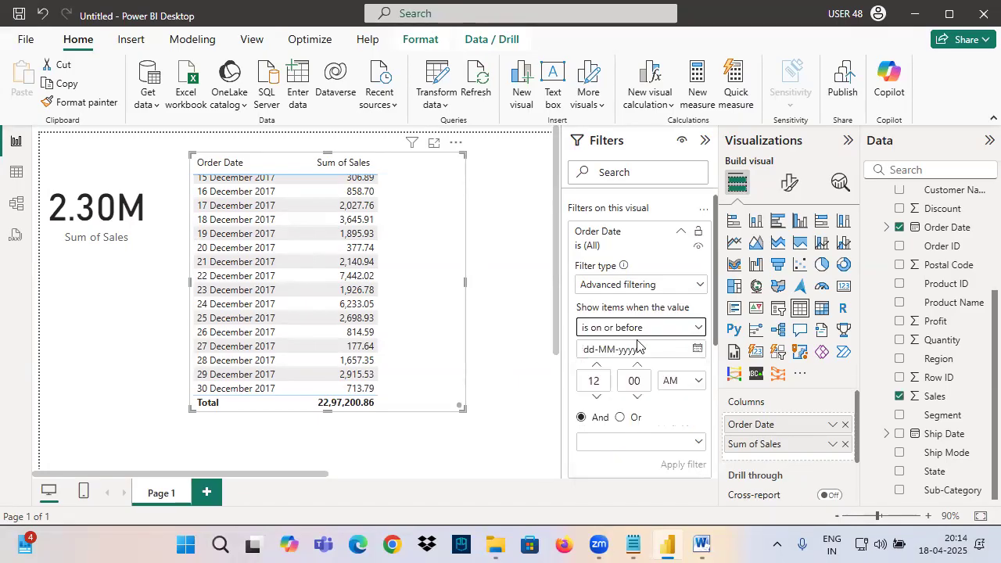
{"action": "left_click", "coordinate": [697, 350]}
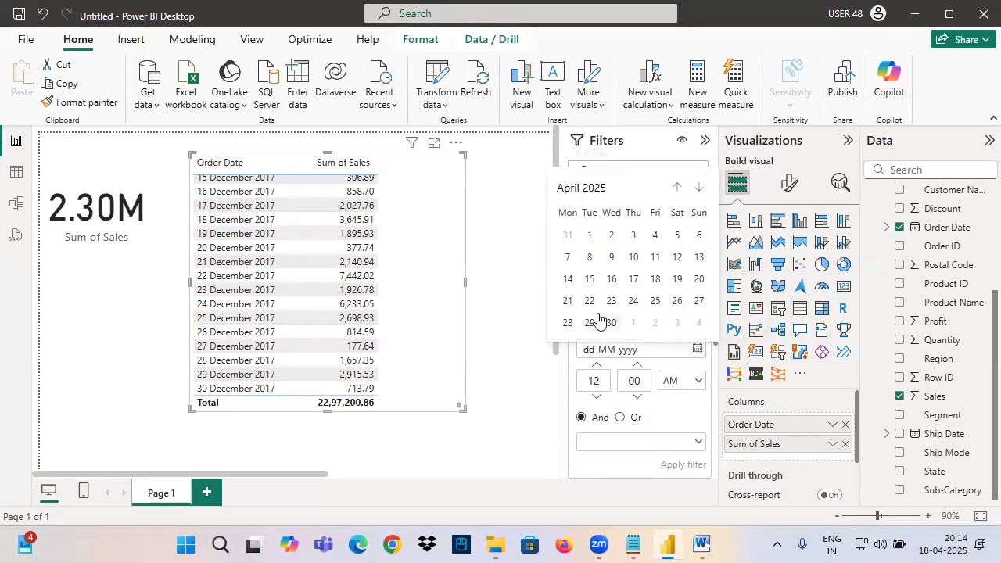
{"action": "left_click", "coordinate": [594, 191]}
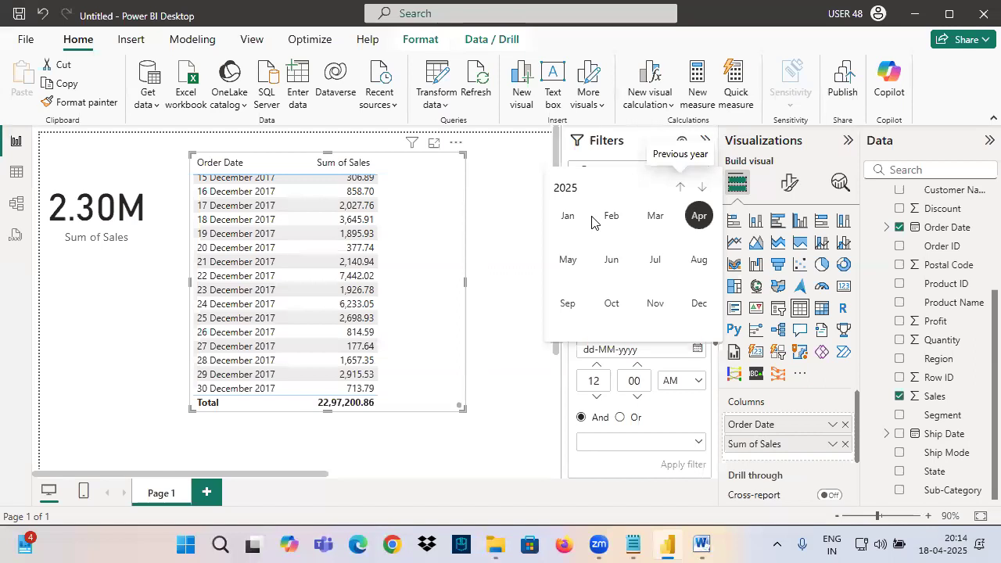
{"action": "left_click", "coordinate": [681, 187]}
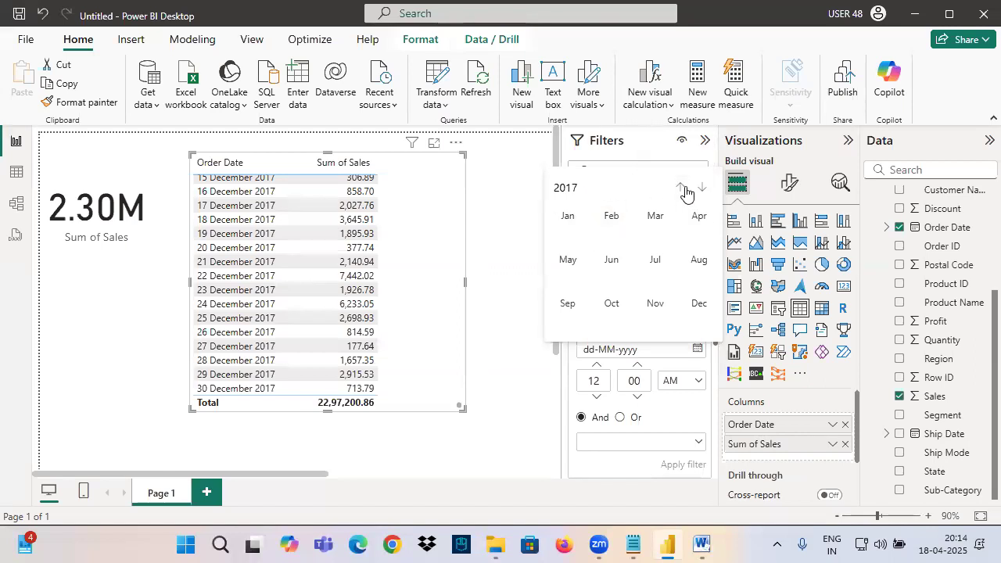
{"action": "left_click", "coordinate": [686, 302]}
{"action": "left_click", "coordinate": [674, 322]}
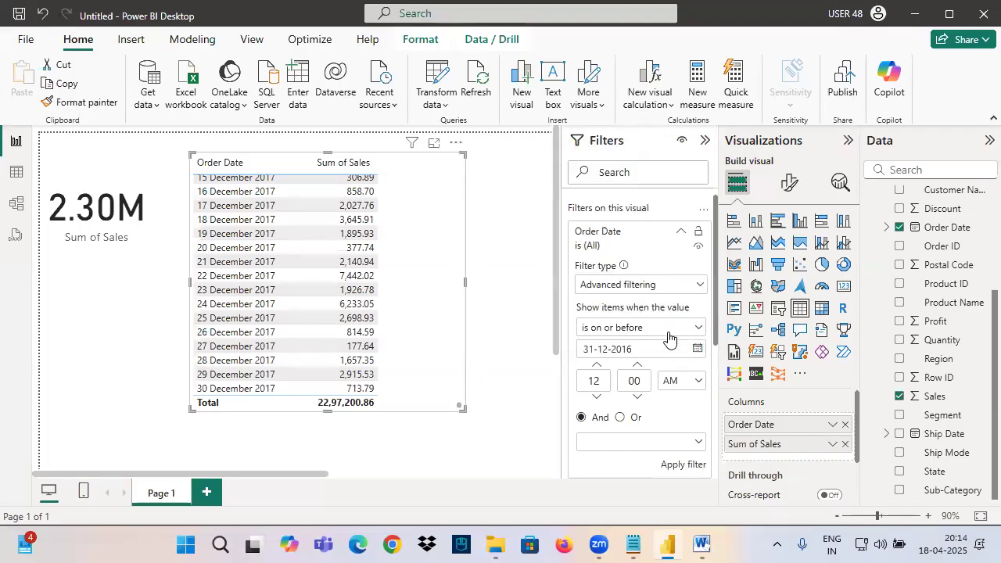
{"action": "left_click", "coordinate": [685, 465]}
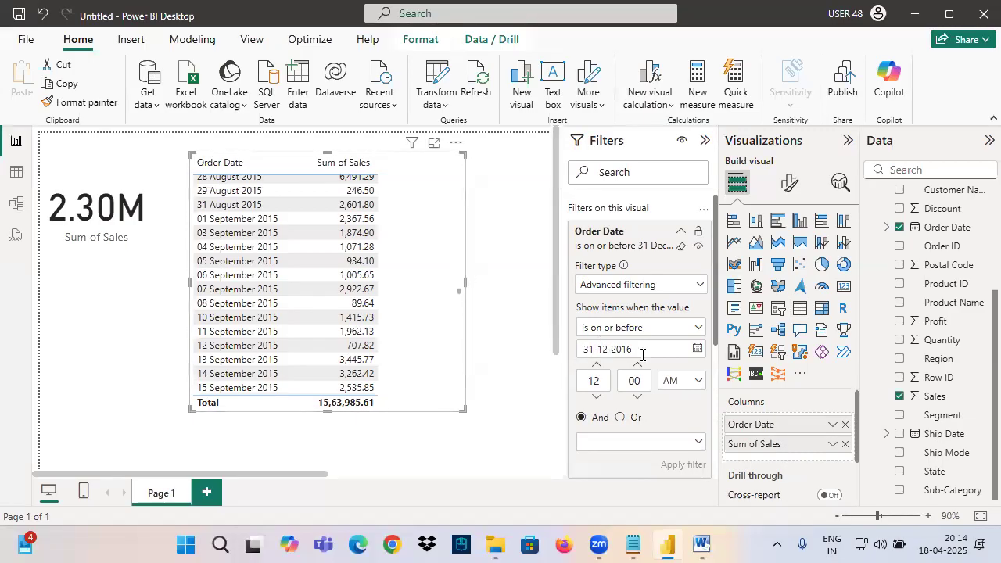
Check the filtered table's last Order Date rows, clear the Order Date filter and list the available conditions
{"action": "left_click_drag", "start_coordinate": [461, 291], "coordinate": [461, 436]}
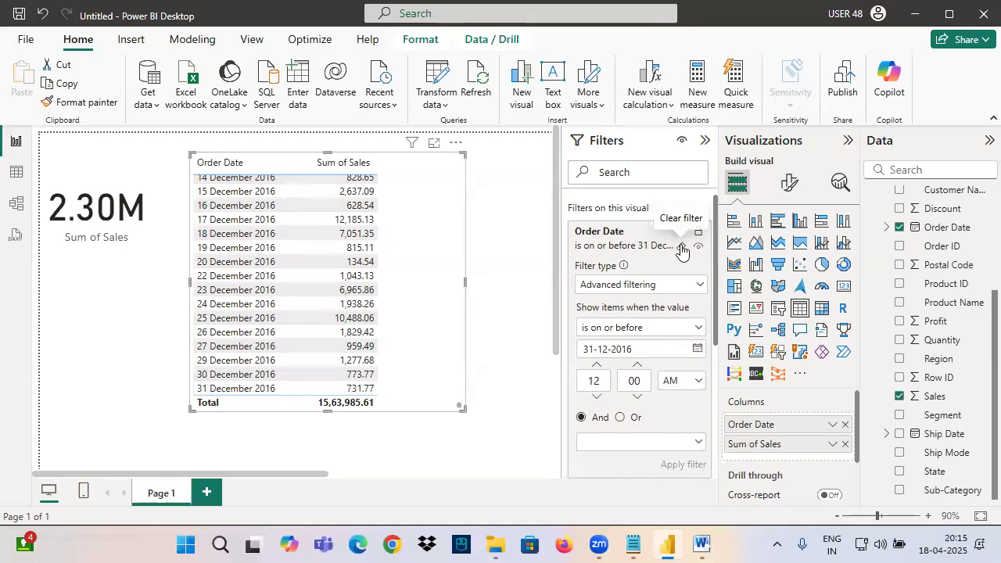
{"action": "left_click", "coordinate": [681, 248]}
{"action": "left_click", "coordinate": [594, 330]}
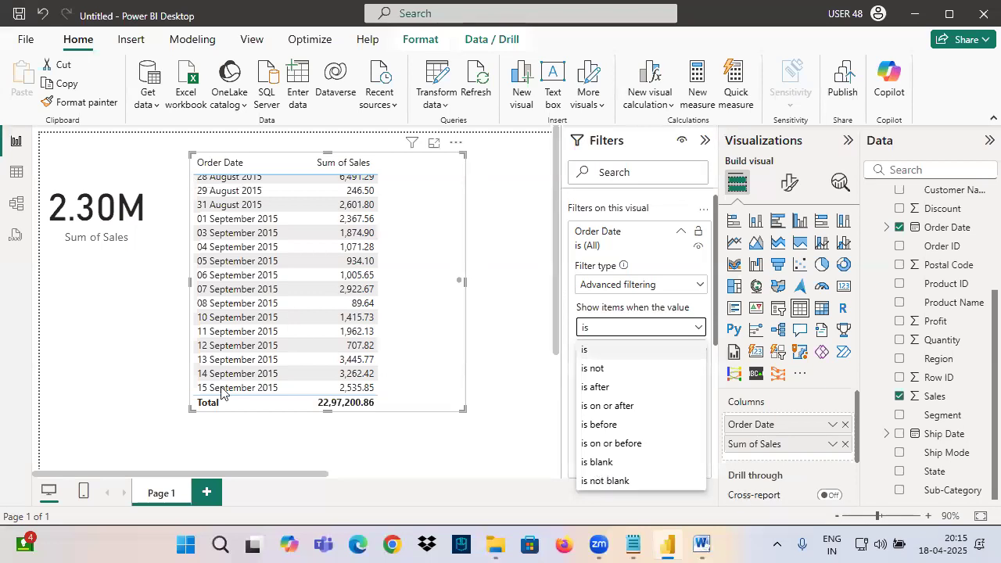
Add a second report page and place an enlarged, empty table visual near its upper edge
{"action": "left_click", "coordinate": [207, 491]}
{"action": "left_click", "coordinate": [208, 490]}
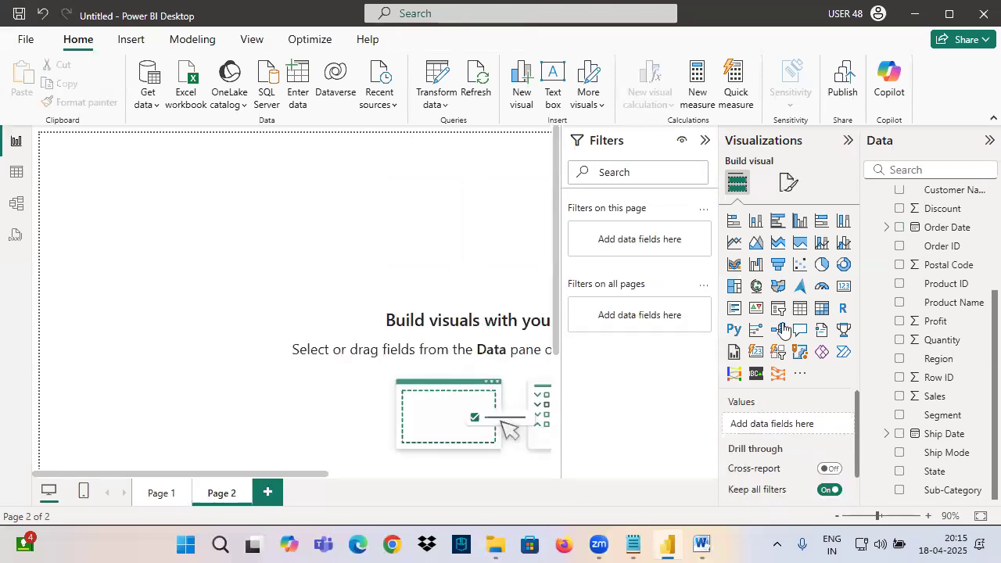
{"action": "left_click", "coordinate": [799, 308]}
{"action": "left_click_drag", "start_coordinate": [211, 250], "coordinate": [256, 356]}
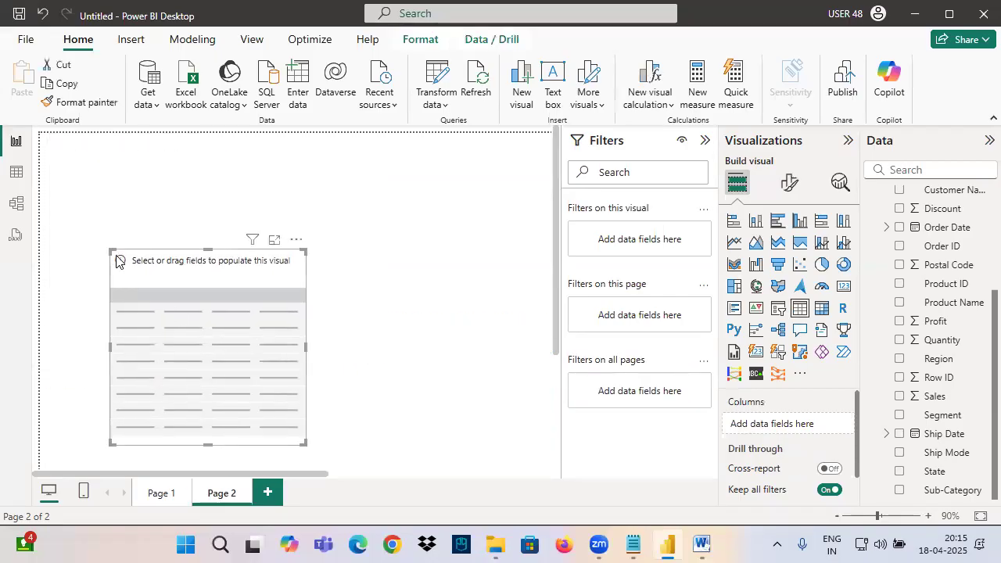
{"action": "left_click_drag", "start_coordinate": [115, 261], "coordinate": [113, 134]}
{"action": "scroll", "coordinate": [877, 268], "scroll_direction": "up", "scroll_amount": 4}
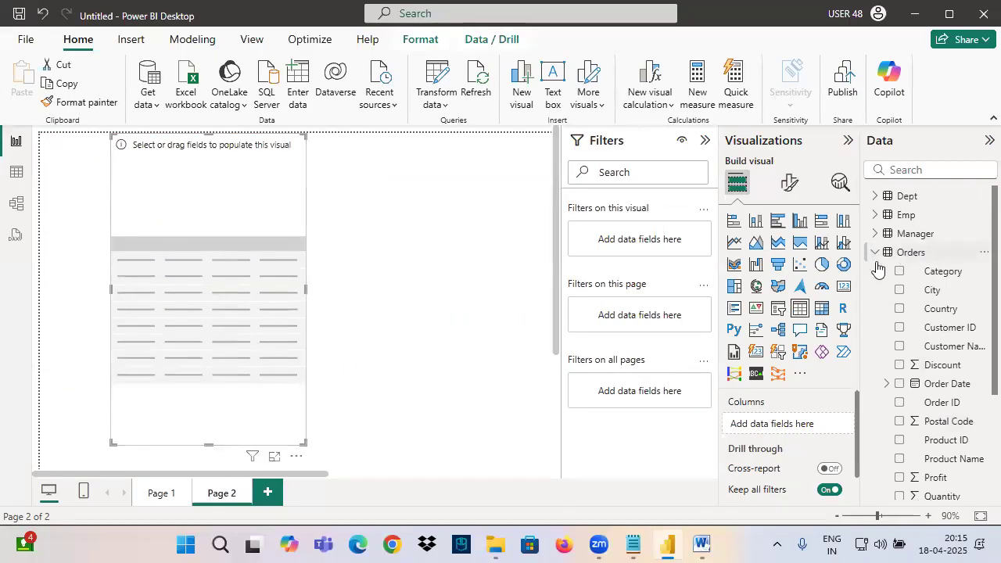
Fill the table with ENAME and HIREDATE from Emp, switch HIREDATE from date hierarchy to plain dates, and delete the visual
{"action": "left_click", "coordinate": [875, 214]}
{"action": "left_click_drag", "start_coordinate": [944, 296], "coordinate": [253, 250]}
{"action": "left_click_drag", "start_coordinate": [946, 309], "coordinate": [244, 234]}
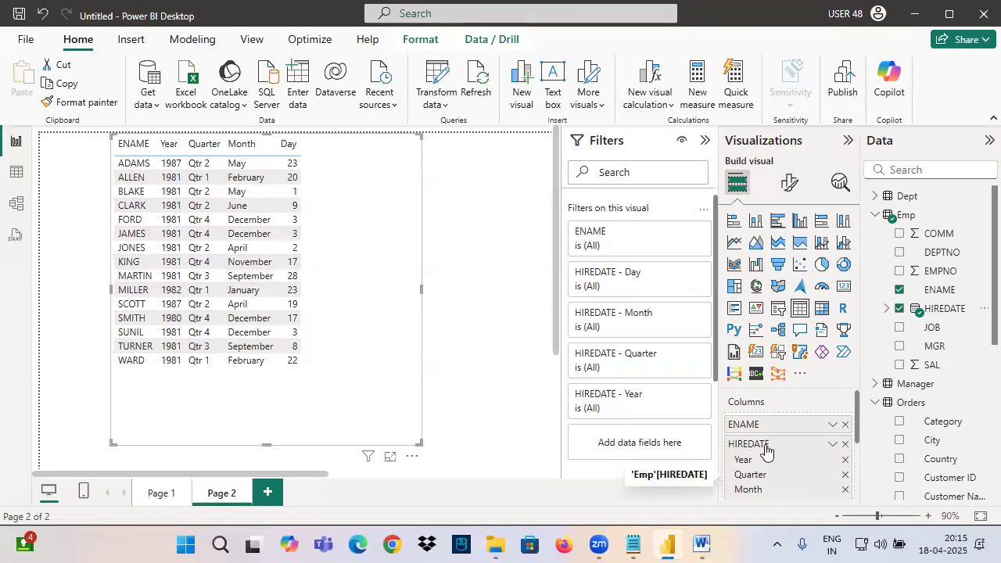
{"action": "left_click", "coordinate": [832, 444]}
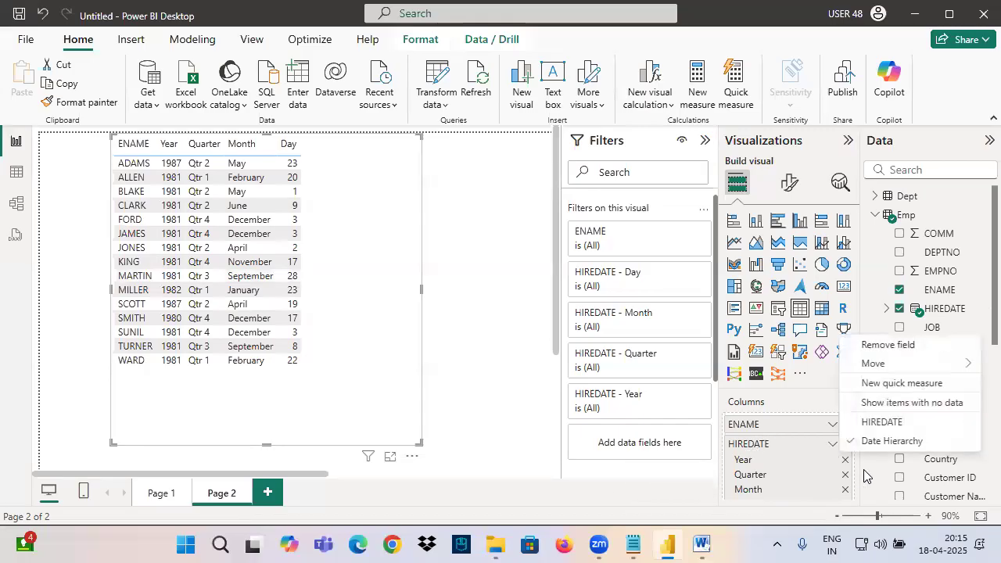
{"action": "left_click", "coordinate": [881, 423]}
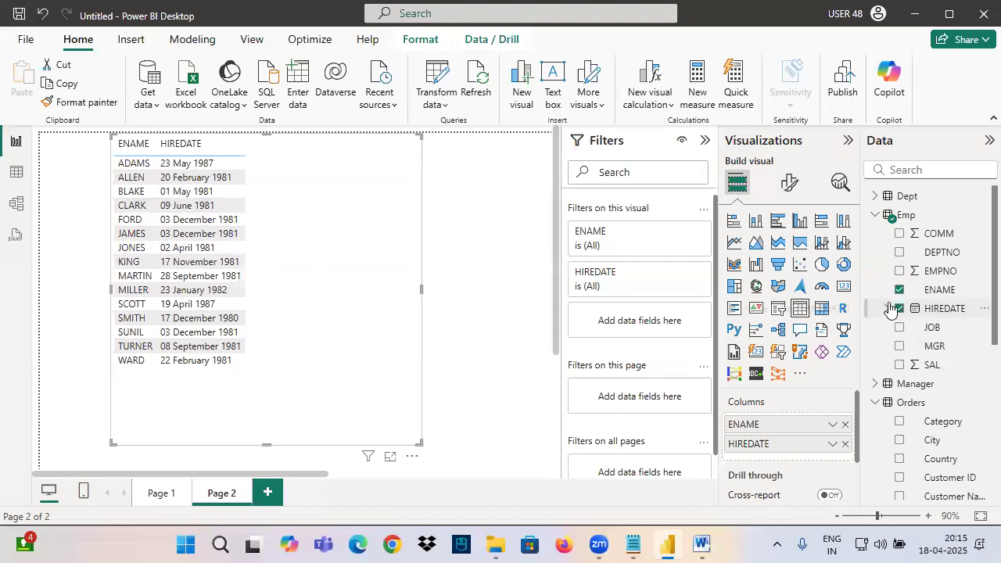
{"action": "left_click", "coordinate": [876, 215]}
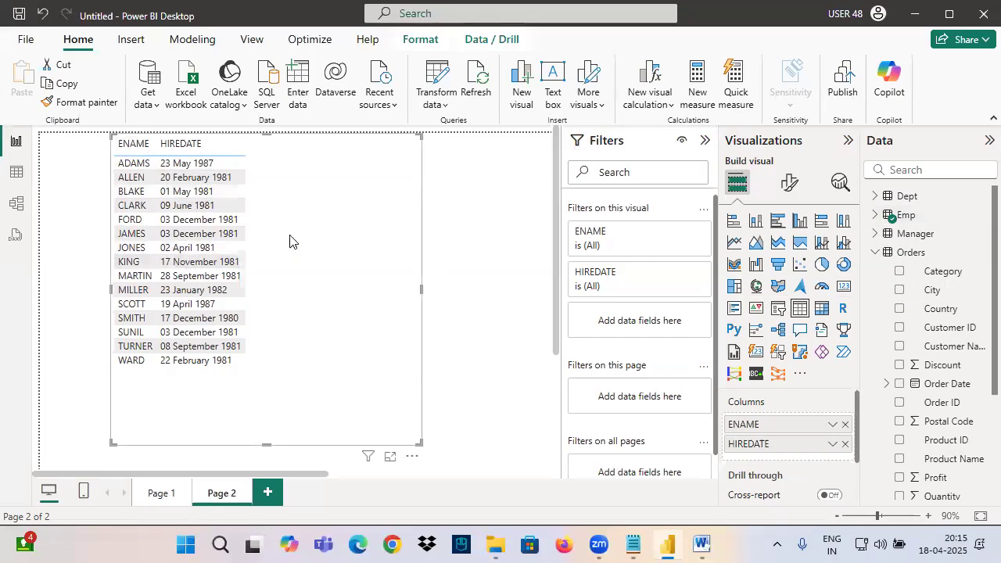
{"action": "key", "text": "Delete"}
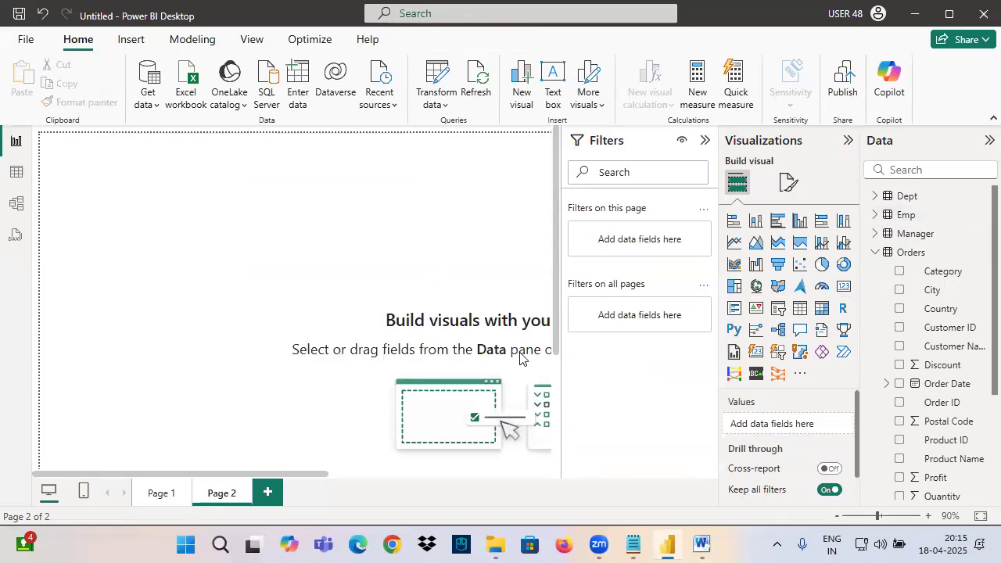
Load the JobBlank sheet from the EmpDept Excel workbook into the model
{"action": "left_click", "coordinate": [144, 101]}
{"action": "left_click", "coordinate": [168, 152]}
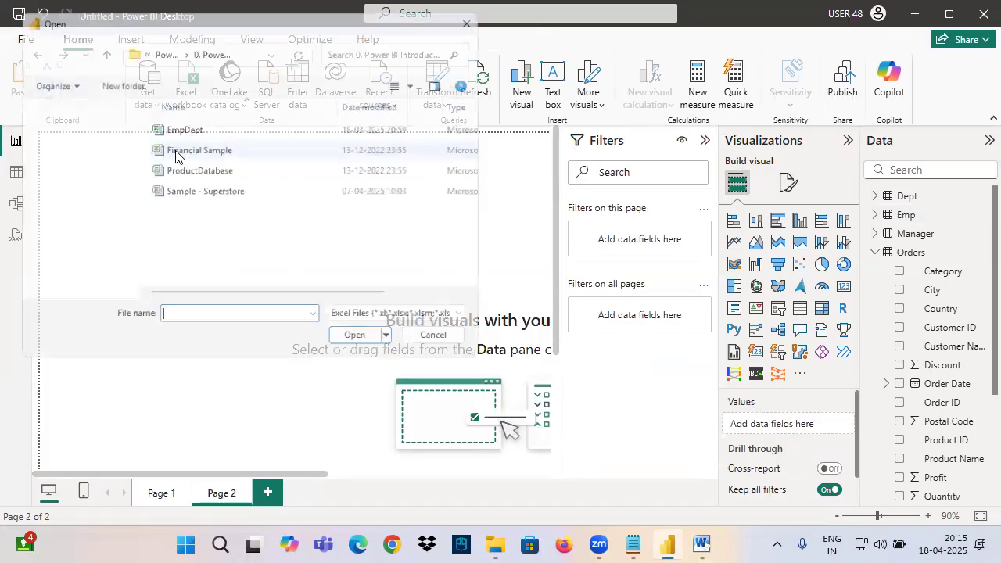
{"action": "left_click", "coordinate": [177, 130]}
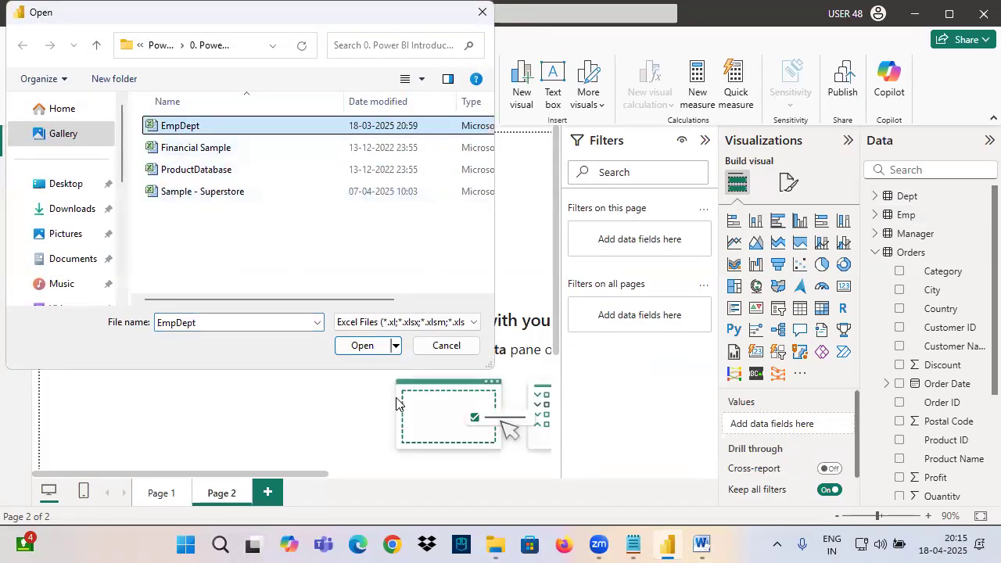
{"action": "left_click", "coordinate": [361, 346]}
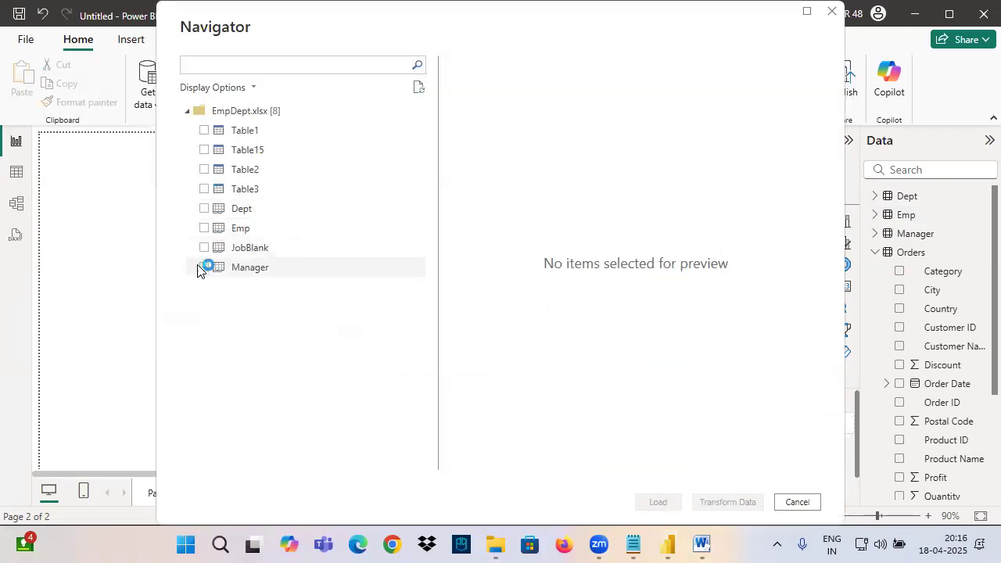
{"action": "left_click", "coordinate": [201, 247]}
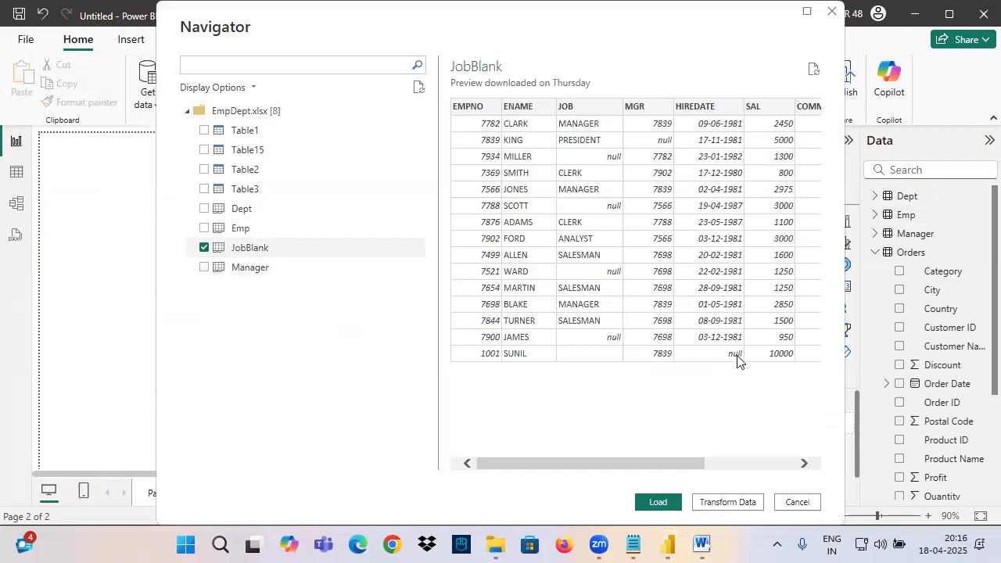
{"action": "left_click", "coordinate": [657, 502]}
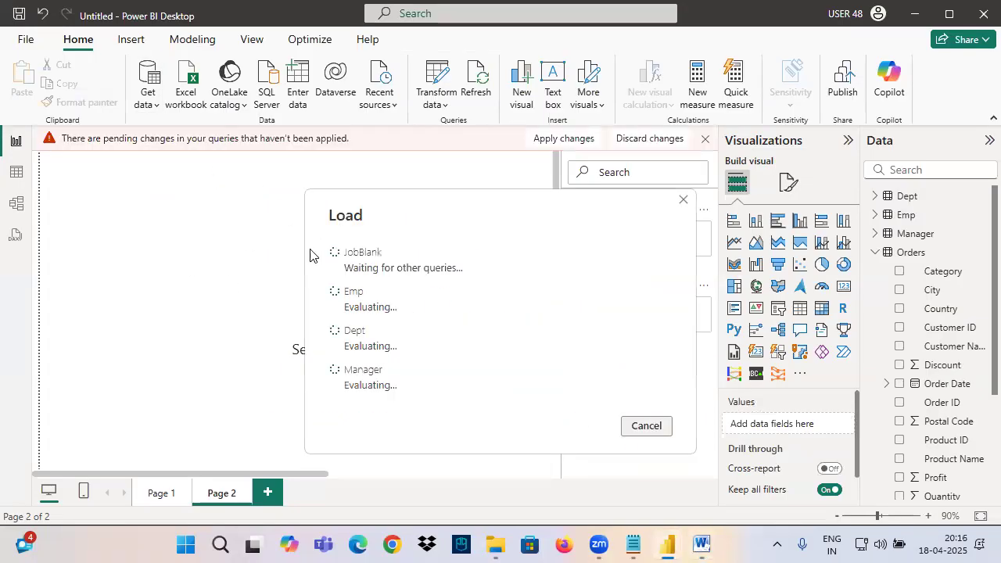
Insert a new table visual on Page 2 and enlarge it towards the page's upper-left corner
{"action": "left_click", "coordinate": [798, 308]}
{"action": "left_click_drag", "start_coordinate": [216, 255], "coordinate": [296, 384]}
{"action": "left_click_drag", "start_coordinate": [128, 263], "coordinate": [81, 156]}
Add ENAME and HIREDATE from JobBlank to the table and show HIREDATE as plain dates instead of a date hierarchy
{"action": "left_click", "coordinate": [880, 271]}
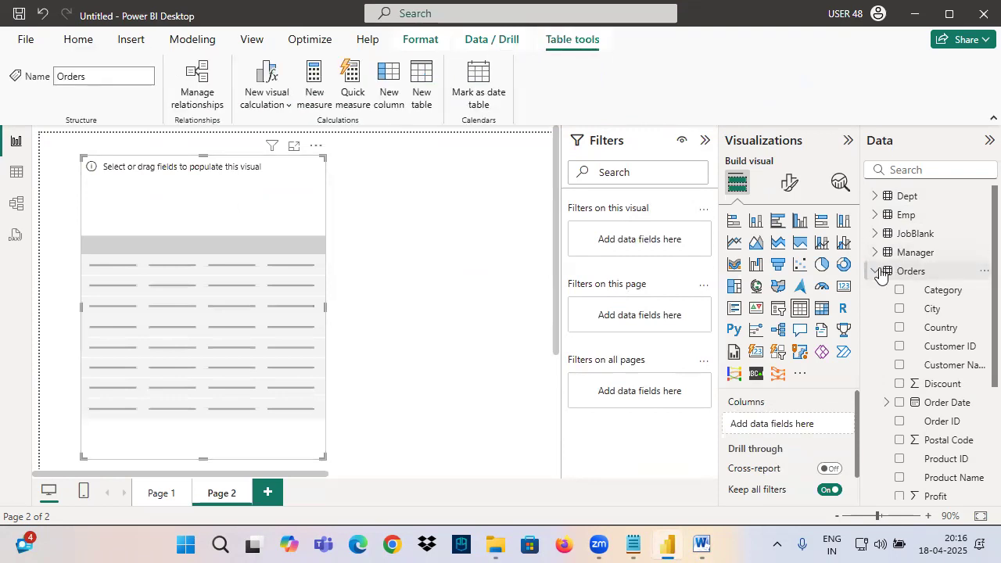
{"action": "left_click", "coordinate": [874, 233]}
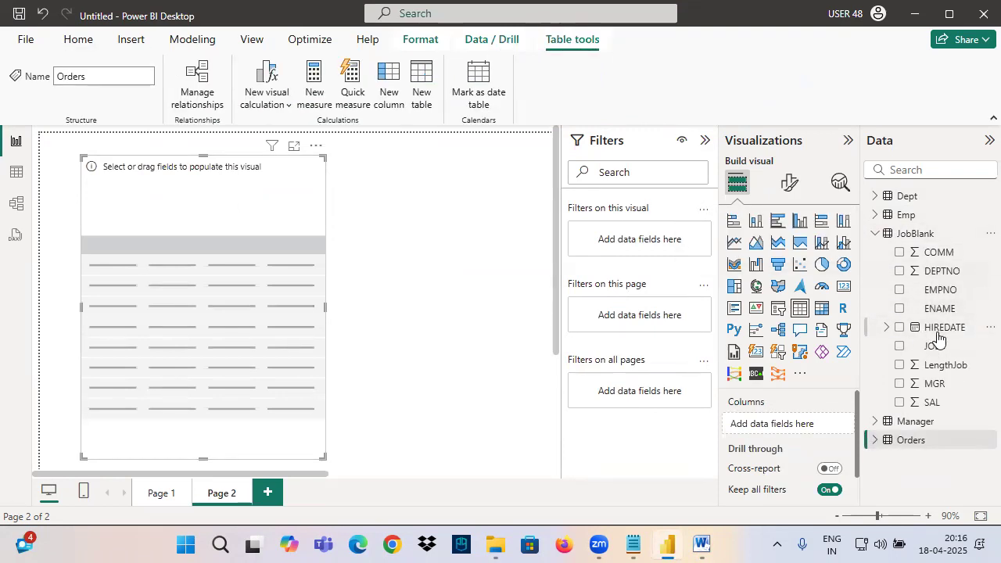
{"action": "left_click_drag", "start_coordinate": [939, 308], "coordinate": [220, 266]}
{"action": "left_click_drag", "start_coordinate": [942, 327], "coordinate": [261, 241]}
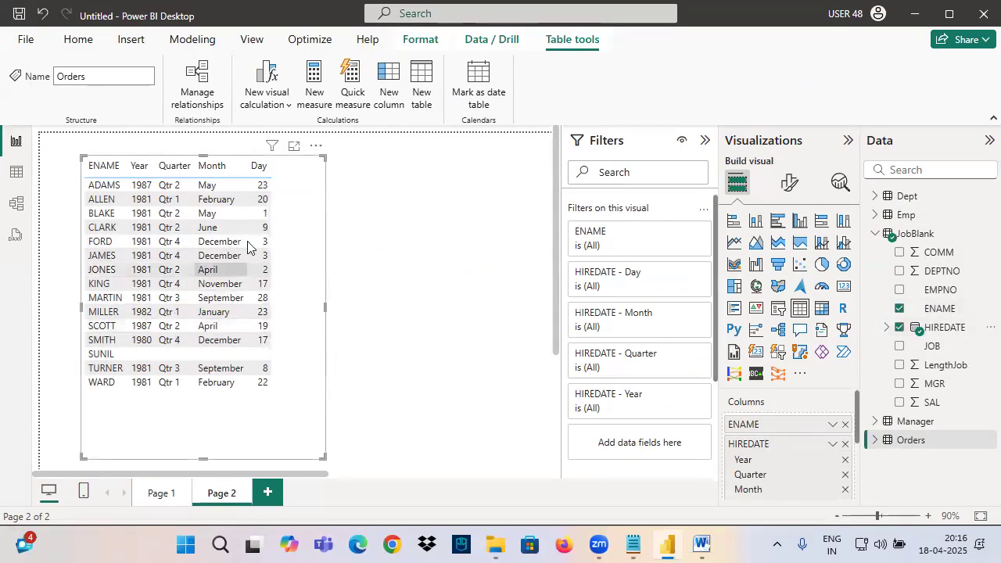
{"action": "left_click", "coordinate": [832, 444]}
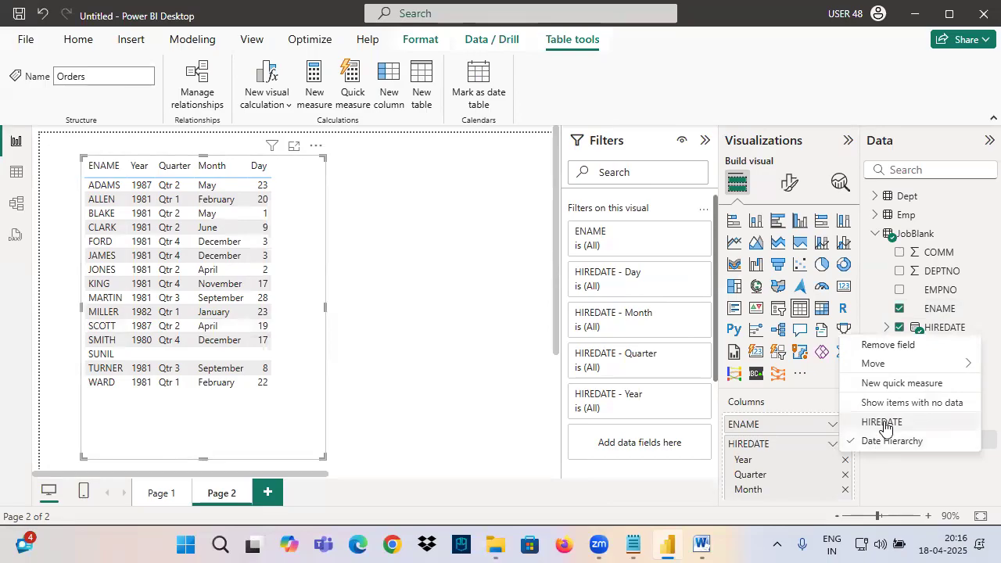
{"action": "left_click", "coordinate": [883, 420]}
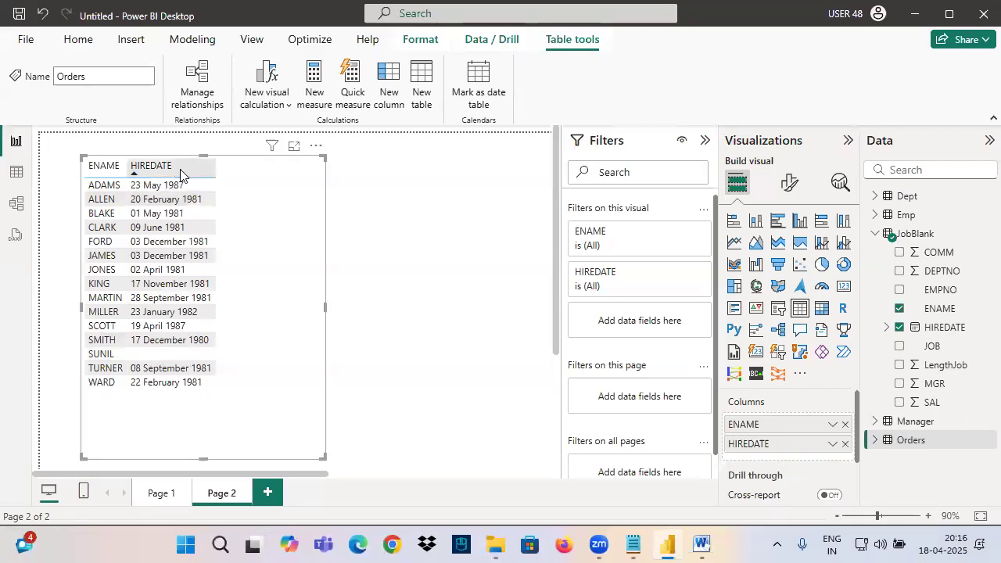
Mark the blank HIREDATE entry and the HIREDATE filter with temporary pen annotations, and clear the annotations
{"action": "key", "text": "ctrl+2"}
{"action": "mouse_move", "coordinate": [114, 121]}
{"action": "left_mouse_down"}
{"action": "mouse_move", "coordinate": [149, 200]}
{"action": "mouse_move", "coordinate": [151, 250]}
{"action": "left_mouse_up"}
{"action": "mouse_move", "coordinate": [170, 340]}
{"action": "left_mouse_down"}
{"action": "mouse_move", "coordinate": [201, 365]}
{"action": "mouse_move", "coordinate": [185, 346]}
{"action": "left_mouse_up"}
{"action": "left_click_drag", "start_coordinate": [82, 362], "coordinate": [139, 361]}
{"action": "left_click_drag", "start_coordinate": [274, 286], "coordinate": [214, 342]}
{"action": "mouse_move", "coordinate": [232, 319]}
{"action": "left_mouse_down"}
{"action": "mouse_move", "coordinate": [265, 344]}
{"action": "mouse_move", "coordinate": [281, 341]}
{"action": "left_mouse_up"}
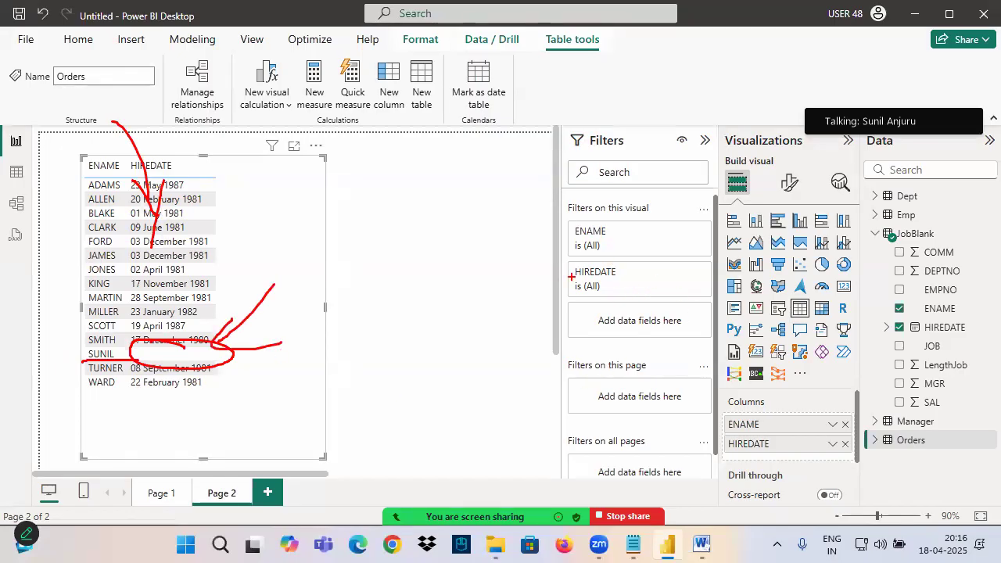
{"action": "left_click_drag", "start_coordinate": [627, 266], "coordinate": [616, 259]}
{"action": "key", "text": "Escape"}
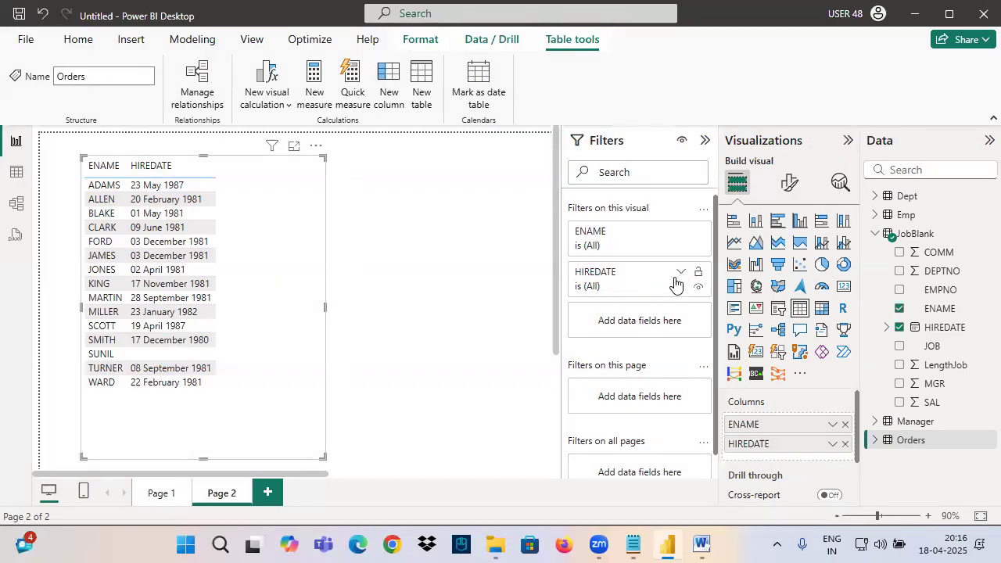
Filter the table on HIREDATE using Advanced filtering with the condition "is blank" and apply it
{"action": "left_click", "coordinate": [679, 274]}
{"action": "left_click", "coordinate": [594, 334]}
{"action": "left_click", "coordinate": [612, 350]}
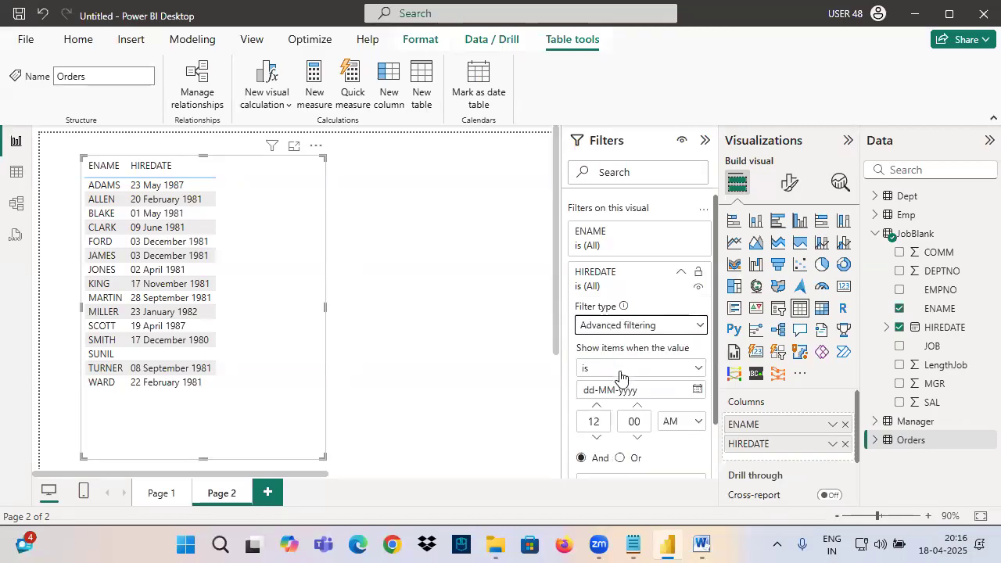
{"action": "left_click", "coordinate": [621, 368]}
{"action": "left_click", "coordinate": [600, 326]}
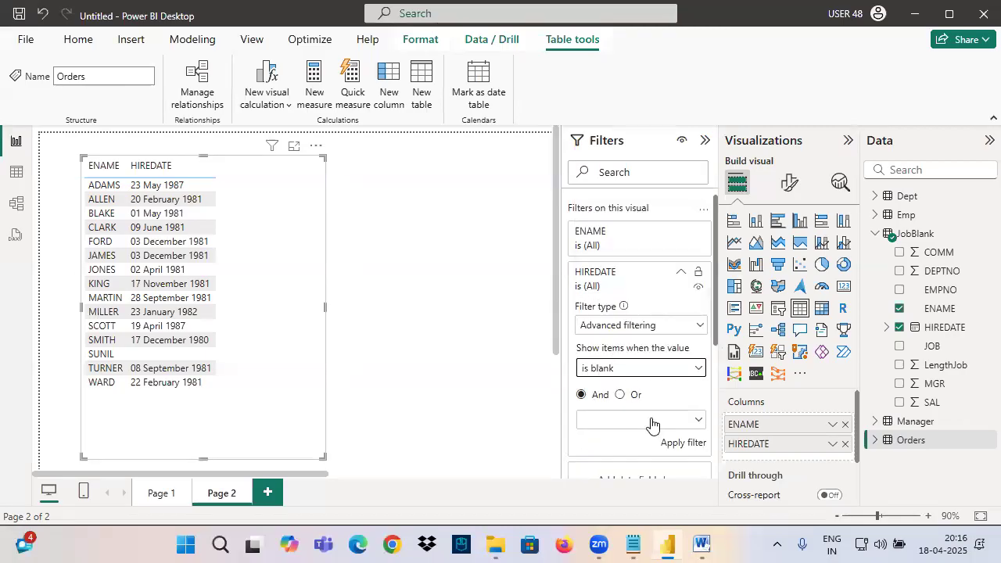
{"action": "left_click", "coordinate": [683, 443]}
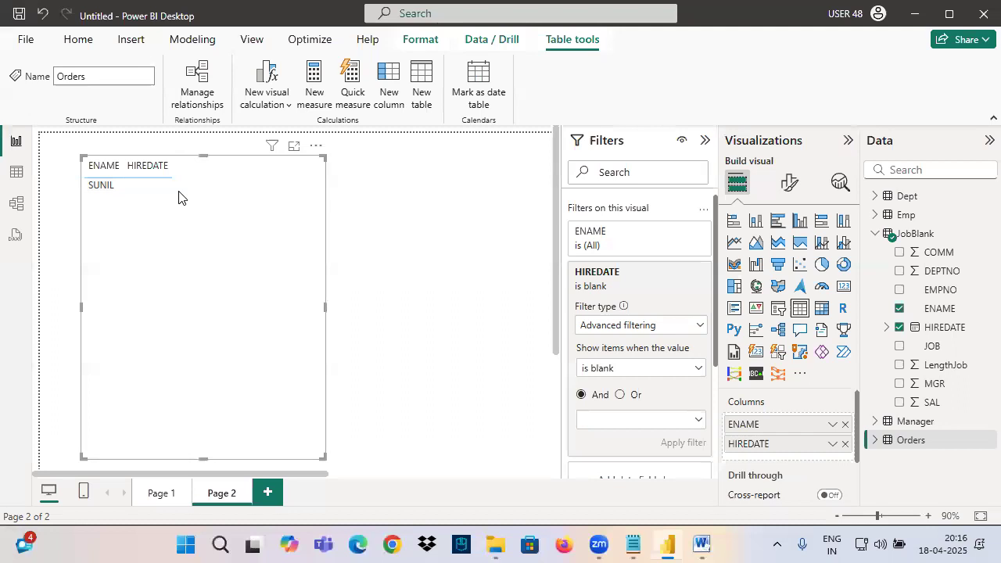
Clear the HIREDATE filter and apply the advanced condition "is not blank" to the table
{"action": "left_click", "coordinate": [680, 273]}
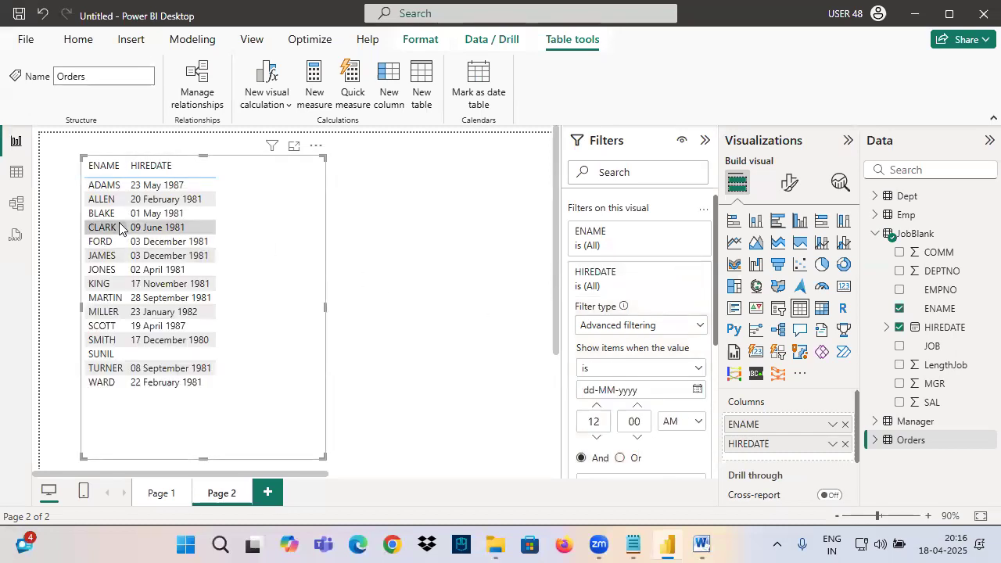
{"action": "mouse_move", "coordinate": [70, 207]}
{"action": "left_mouse_down"}
{"action": "mouse_move", "coordinate": [95, 186]}
{"action": "mouse_move", "coordinate": [184, 188]}
{"action": "left_mouse_up"}
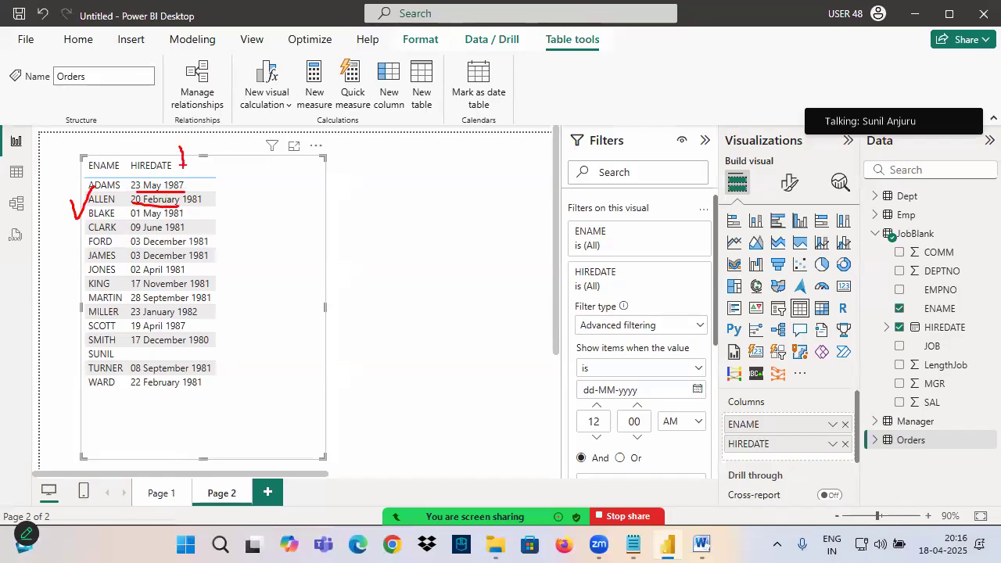
{"action": "key", "text": "Escape"}
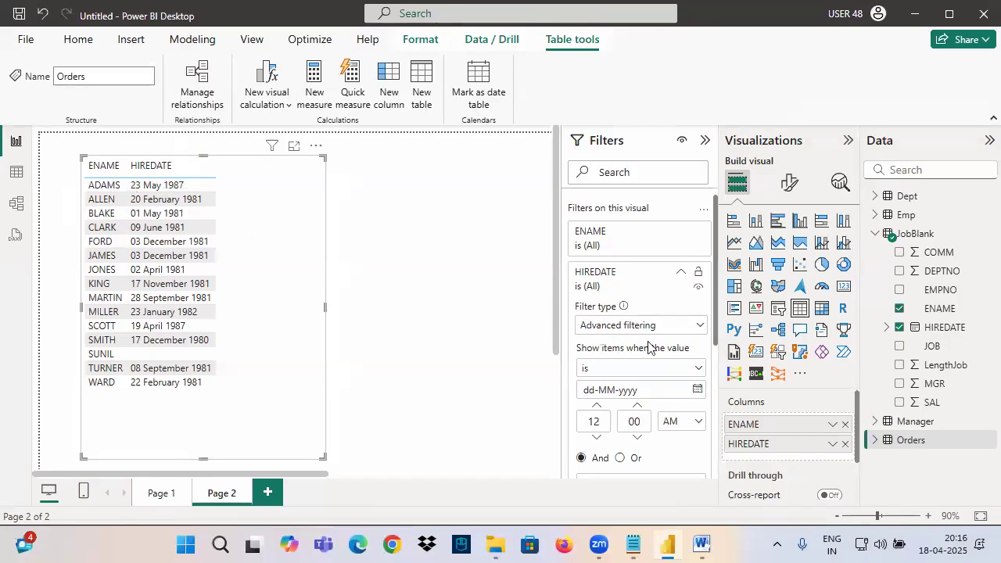
{"action": "left_click", "coordinate": [595, 372]}
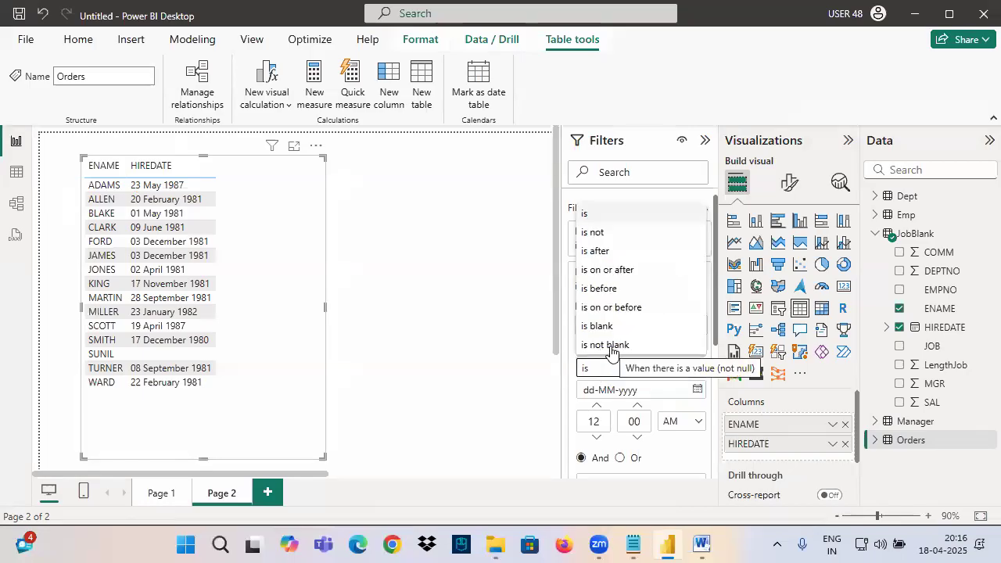
{"action": "left_click", "coordinate": [611, 345]}
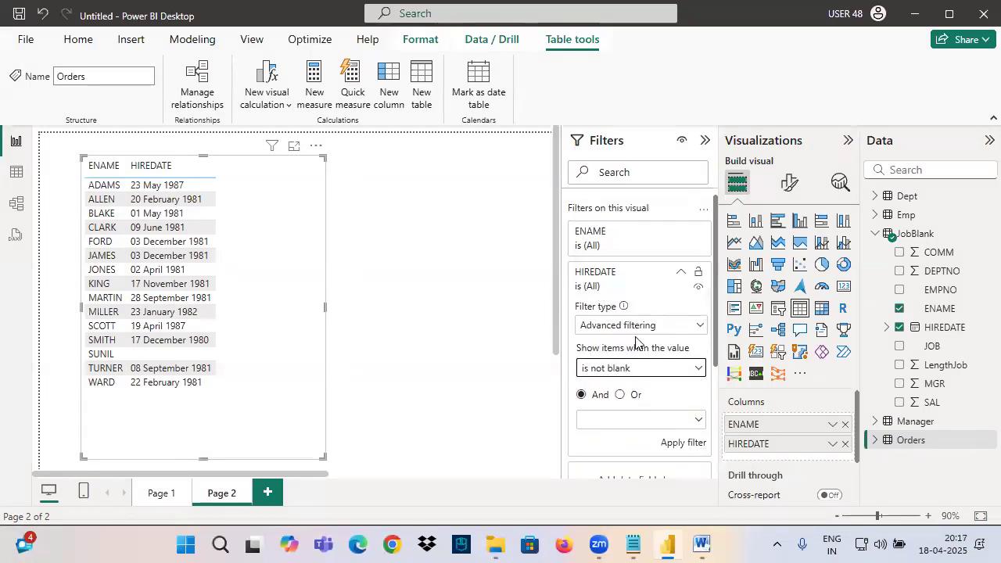
{"action": "left_click", "coordinate": [681, 272]}
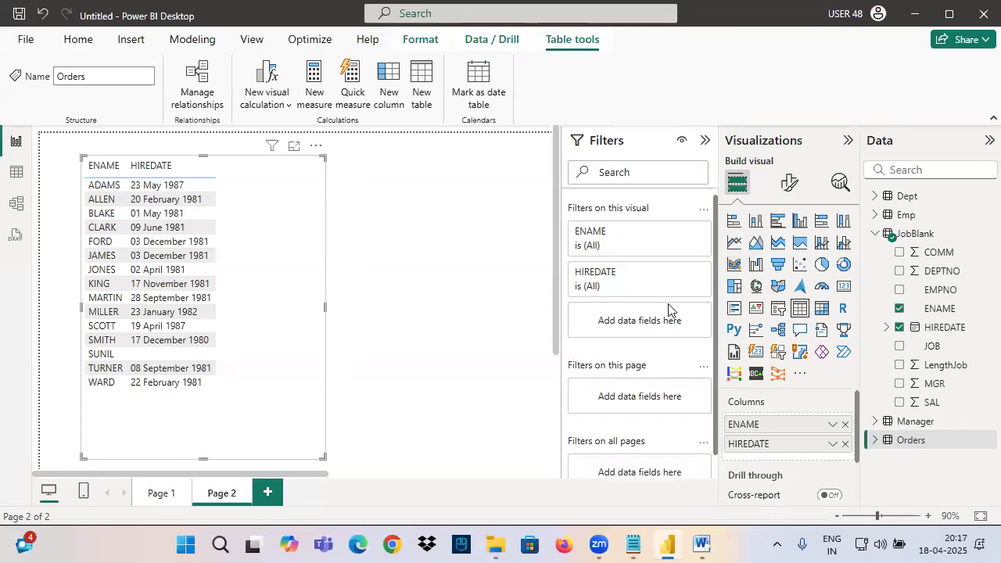
{"action": "left_click", "coordinate": [623, 287]}
{"action": "left_click", "coordinate": [680, 442]}
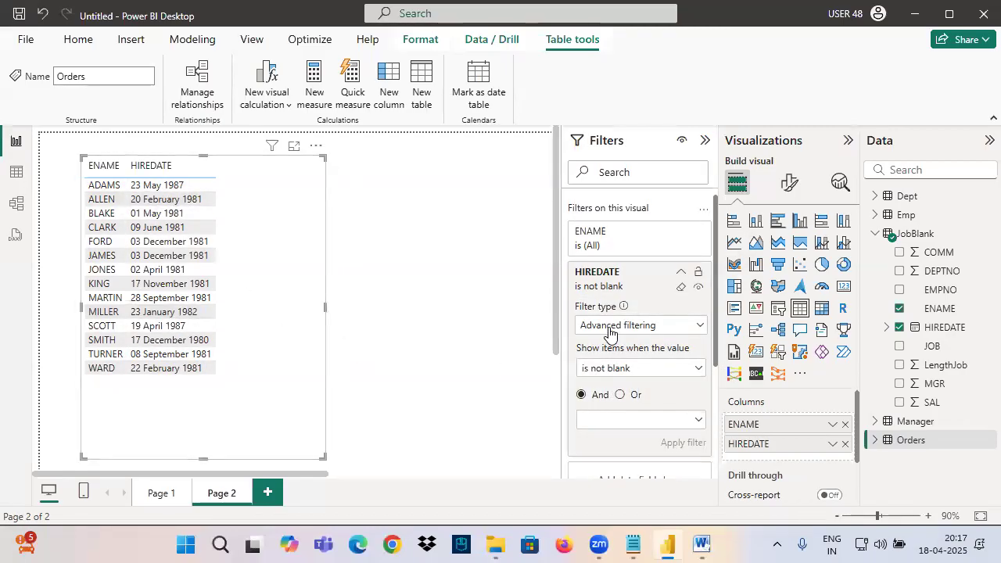
On Page 1, set the sales table's advanced Order Date filter to "is on or after" 01-12-2015
{"action": "left_click", "coordinate": [147, 497]}
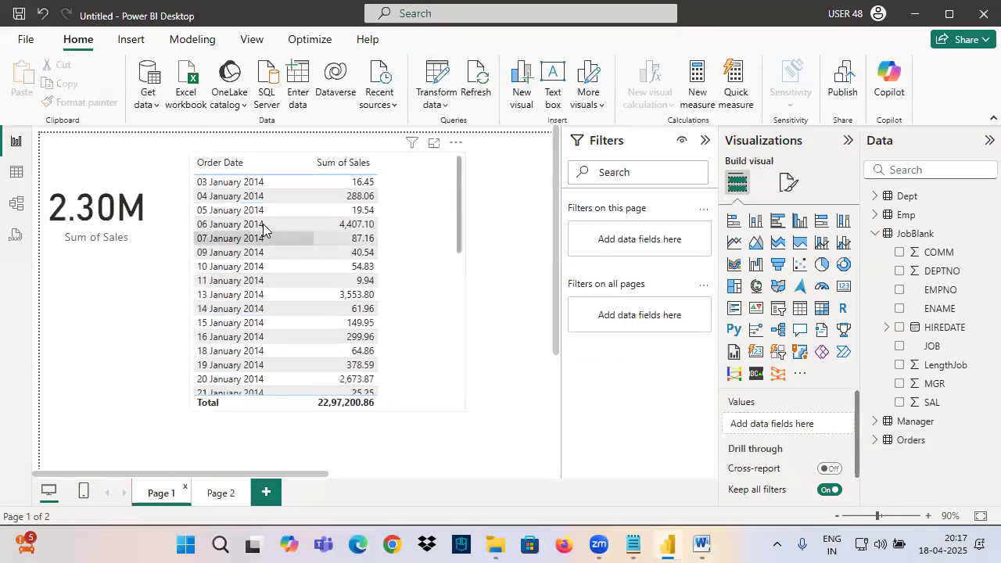
{"action": "left_click", "coordinate": [312, 217]}
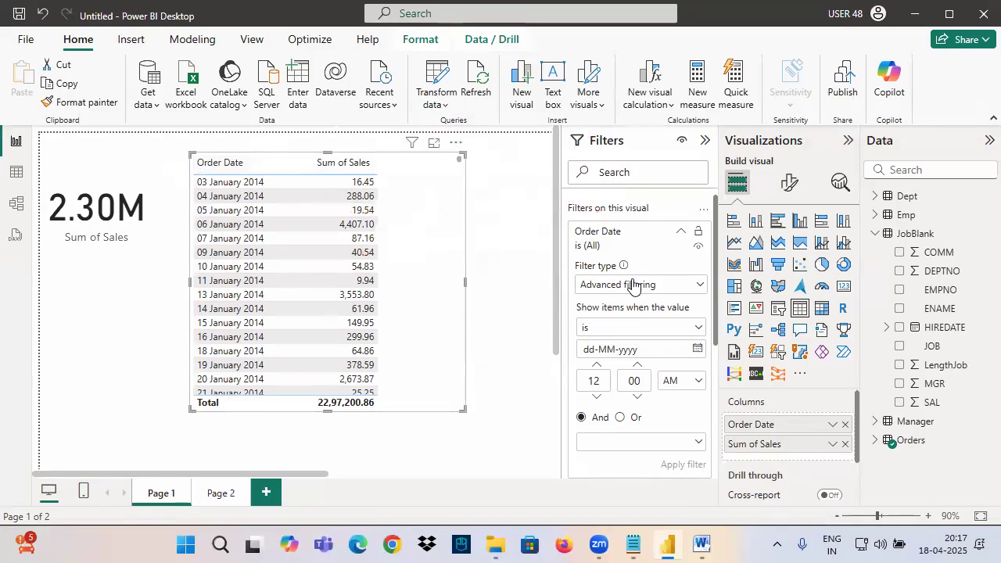
{"action": "left_click", "coordinate": [600, 330]}
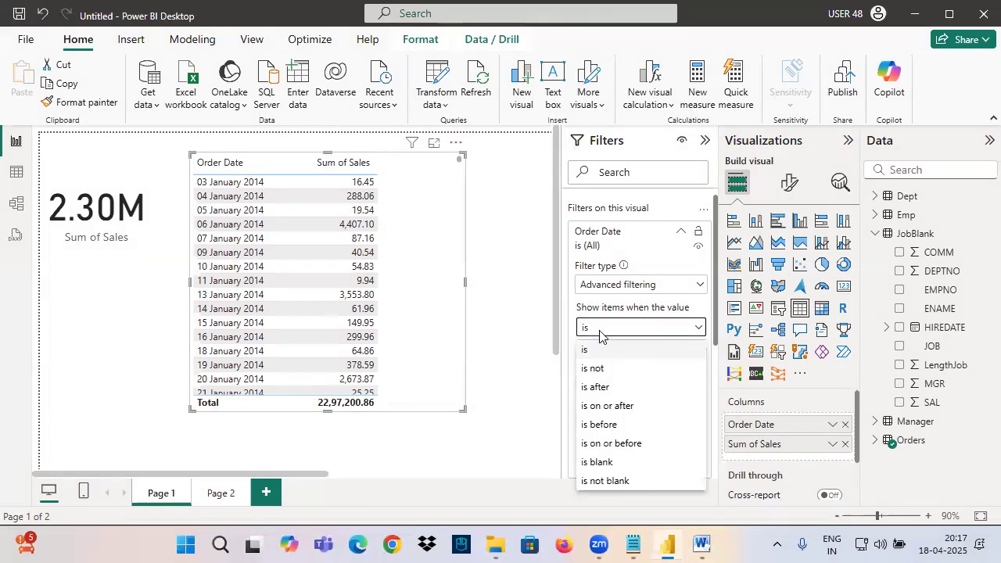
{"action": "left_click", "coordinate": [608, 407]}
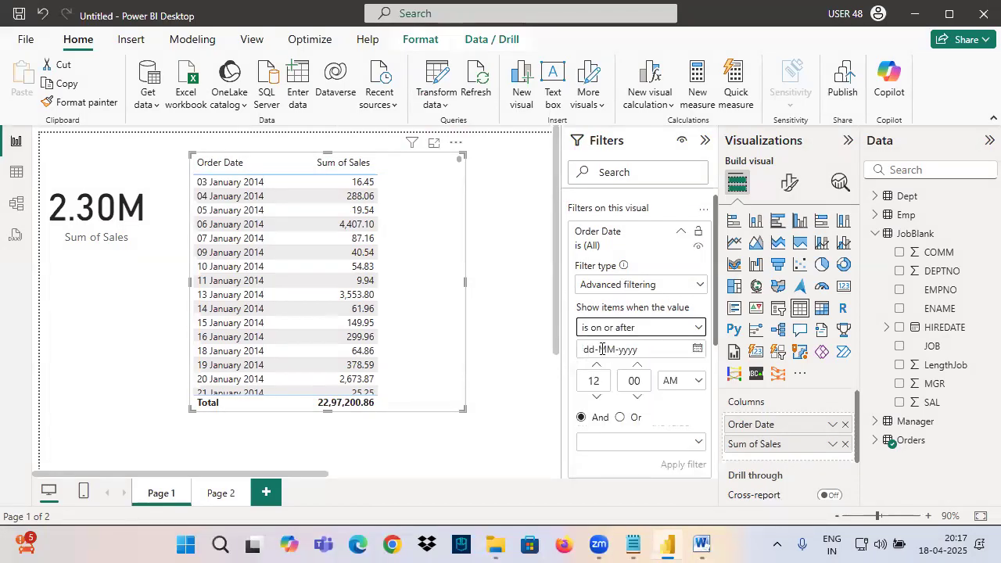
{"action": "left_click", "coordinate": [697, 349]}
{"action": "left_click", "coordinate": [578, 189]}
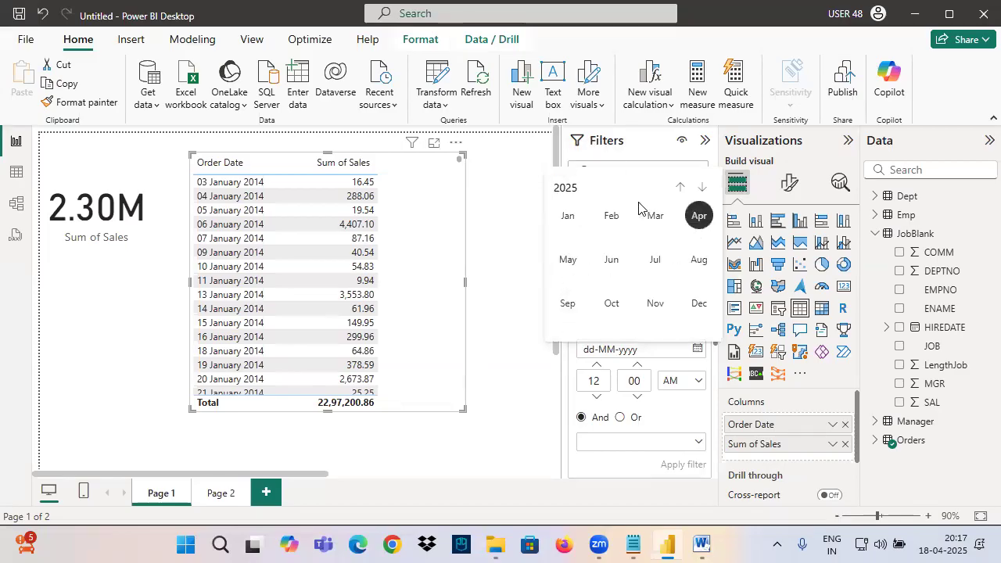
{"action": "left_click", "coordinate": [677, 192]}
{"action": "left_click", "coordinate": [679, 191]}
{"action": "left_click", "coordinate": [701, 188]}
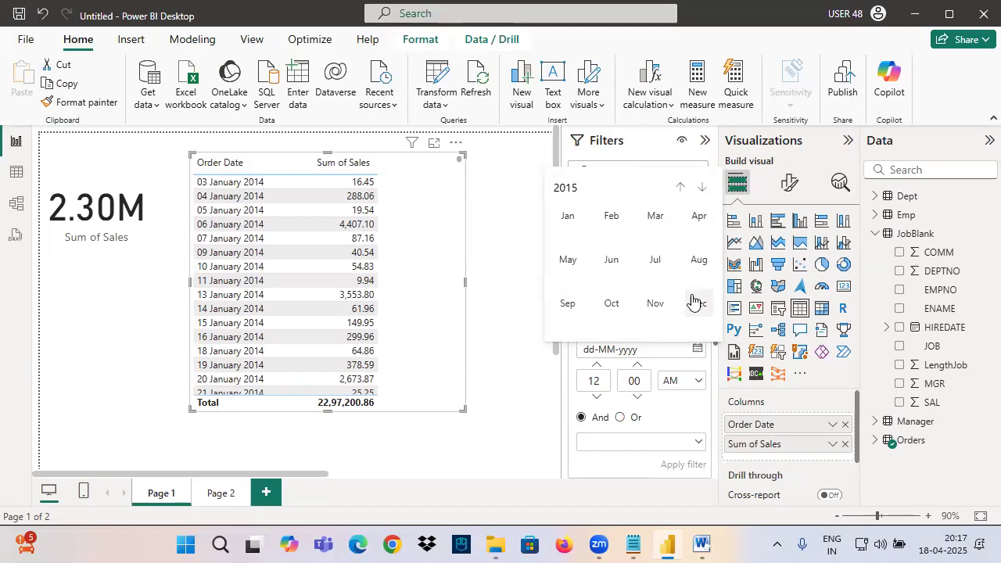
{"action": "left_click", "coordinate": [698, 304]}
{"action": "left_click", "coordinate": [589, 236]}
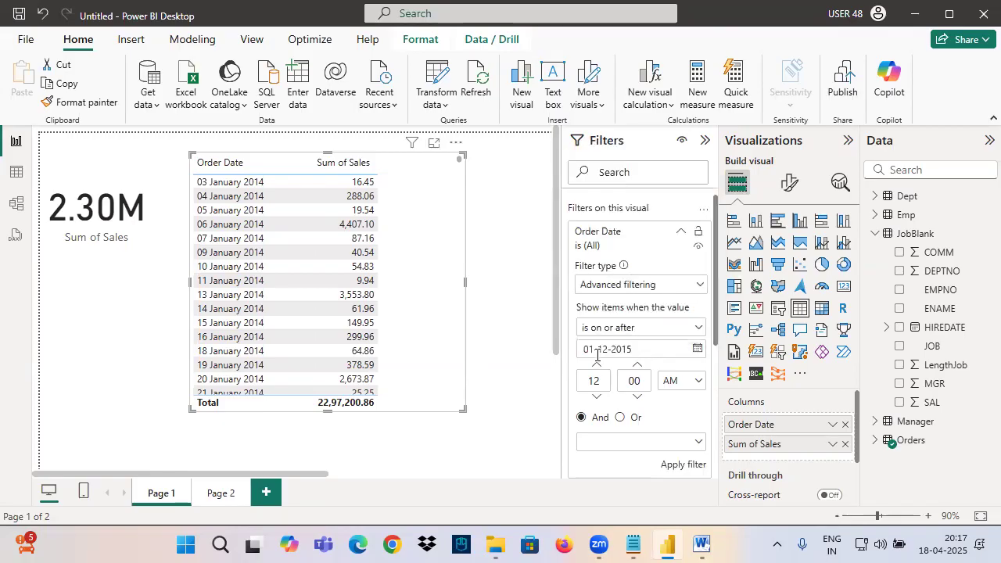
Add a second Order Date condition joined with And: "is on or after" 31-12-2016
{"action": "scroll", "coordinate": [635, 347], "scroll_direction": "down", "scroll_amount": 2}
{"action": "left_click", "coordinate": [627, 286]}
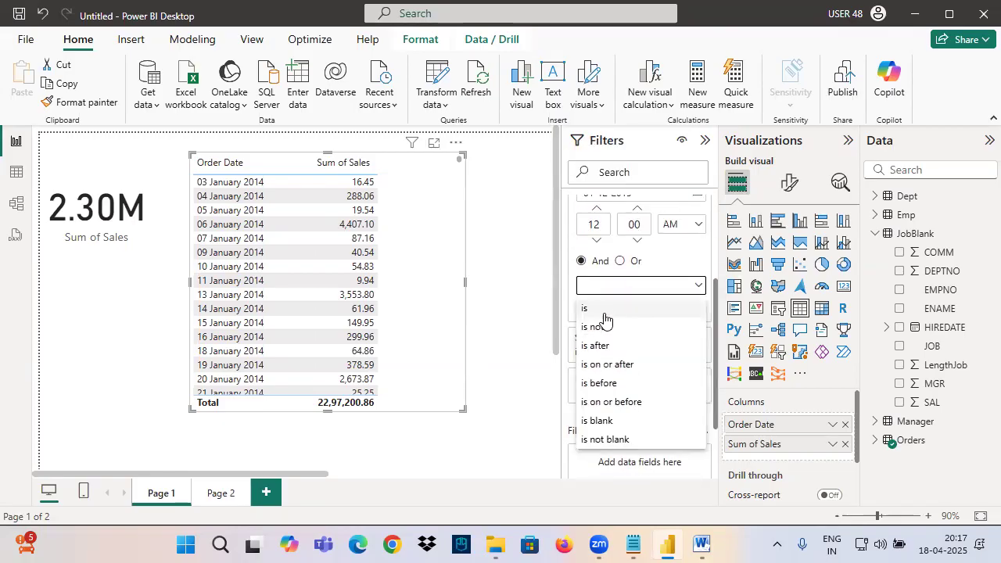
{"action": "left_click", "coordinate": [603, 364]}
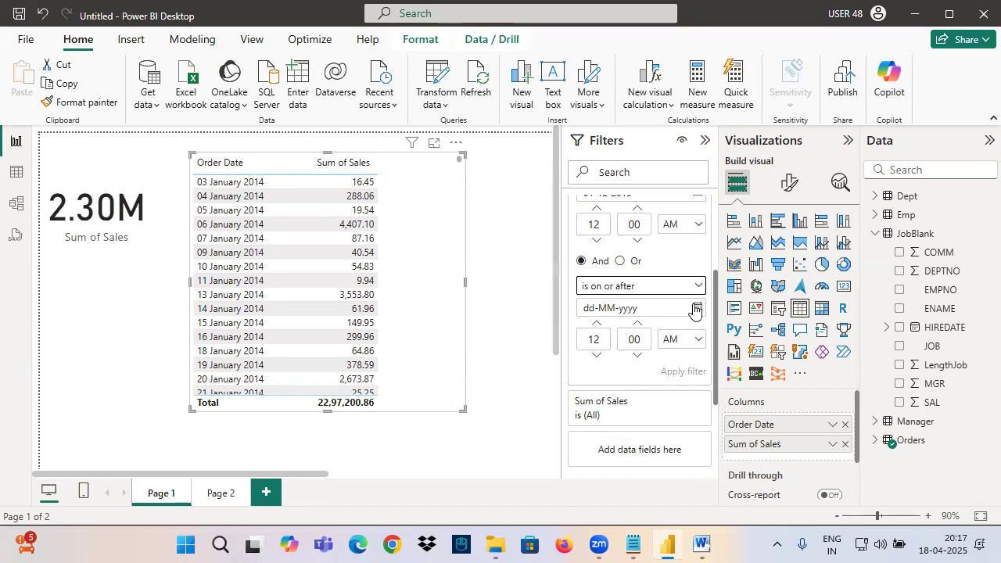
{"action": "left_click", "coordinate": [696, 307]}
{"action": "left_click", "coordinate": [614, 341]}
{"action": "left_click", "coordinate": [709, 339]}
{"action": "left_click", "coordinate": [709, 339]}
{"action": "left_click", "coordinate": [709, 338]}
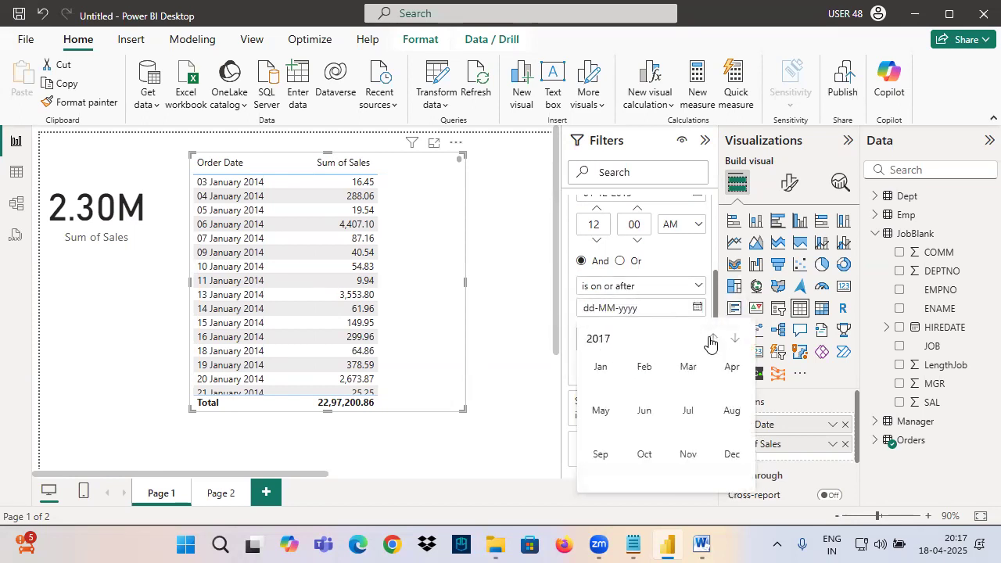
{"action": "left_click", "coordinate": [732, 453]}
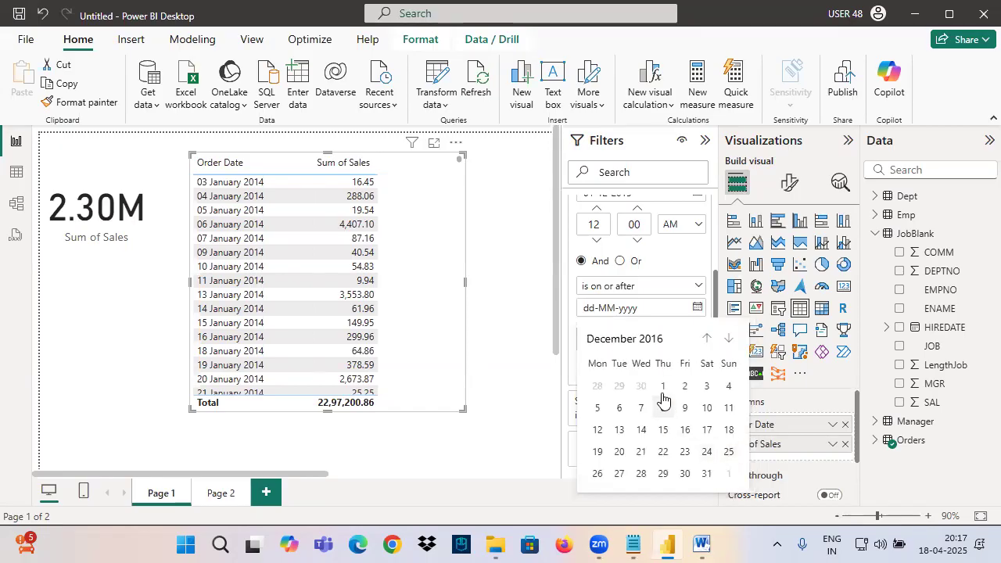
{"action": "left_click", "coordinate": [707, 473]}
Change the second Order Date condition's operator to "is on or before"
{"action": "scroll", "coordinate": [607, 215], "scroll_direction": "up", "scroll_amount": 3}
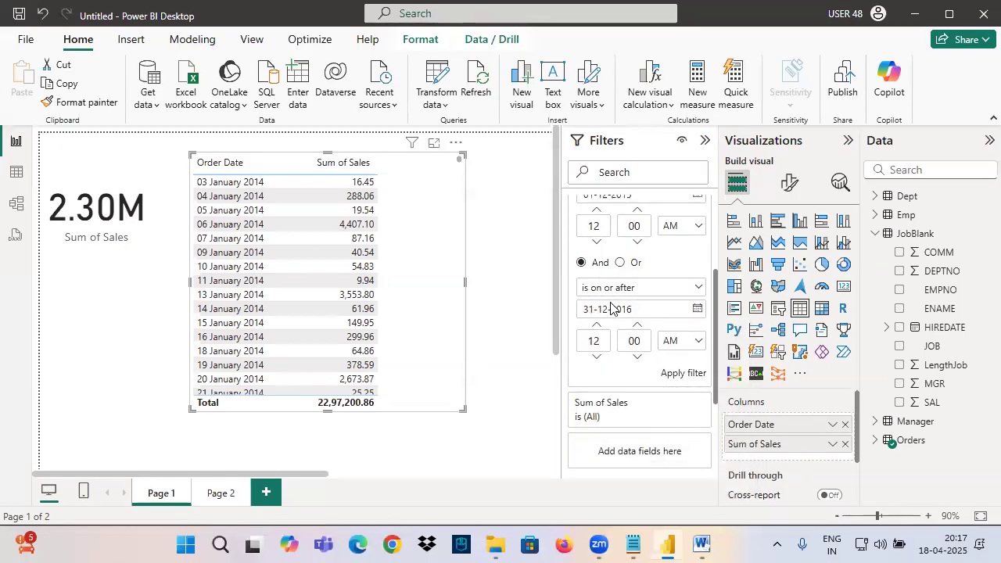
{"action": "scroll", "coordinate": [598, 328], "scroll_direction": "down", "scroll_amount": 1}
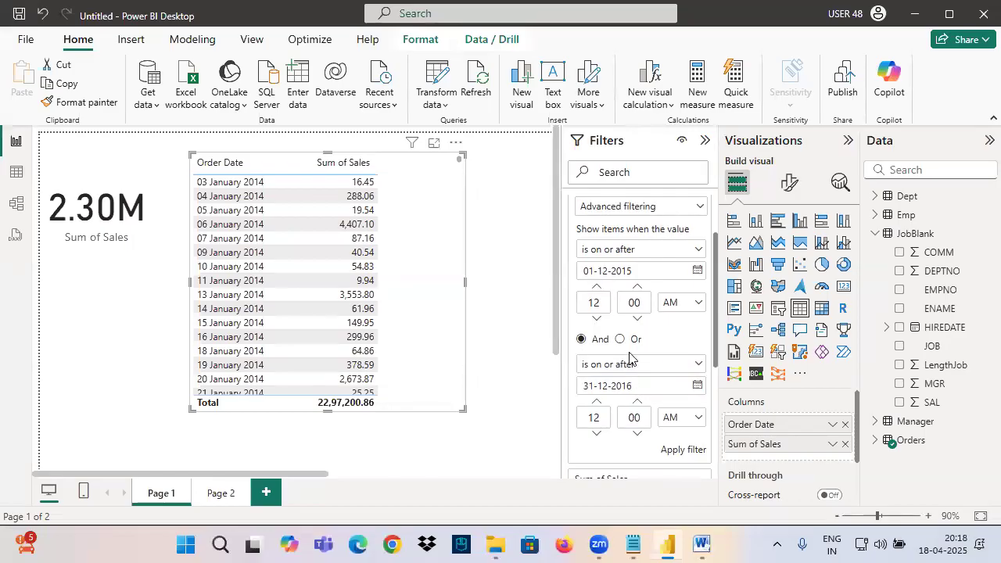
{"action": "scroll", "coordinate": [639, 341], "scroll_direction": "up", "scroll_amount": 2}
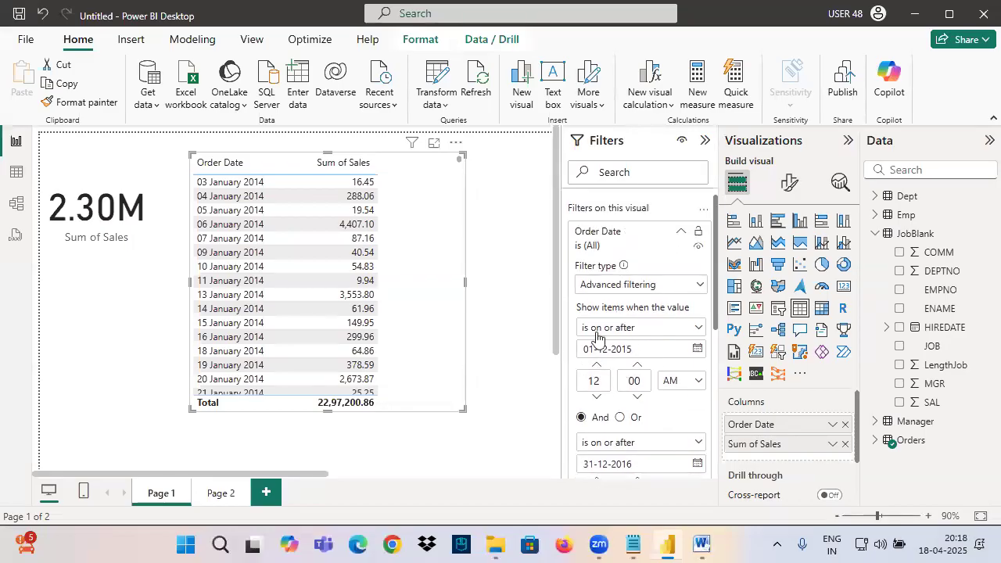
{"action": "scroll", "coordinate": [625, 313], "scroll_direction": "down", "scroll_amount": 4}
{"action": "left_click", "coordinate": [630, 288]}
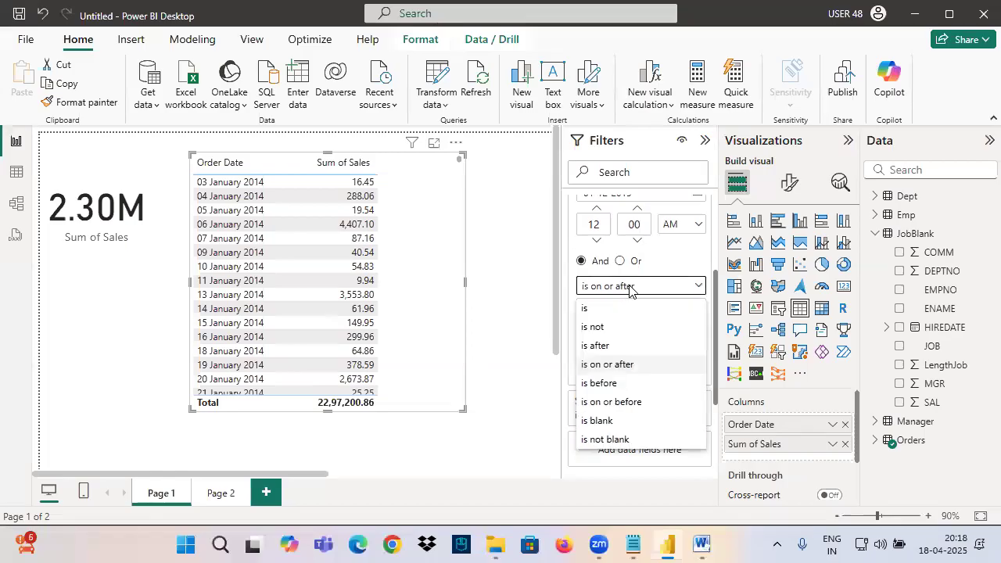
{"action": "left_click", "coordinate": [639, 401]}
{"action": "scroll", "coordinate": [628, 312], "scroll_direction": "up", "scroll_amount": 2}
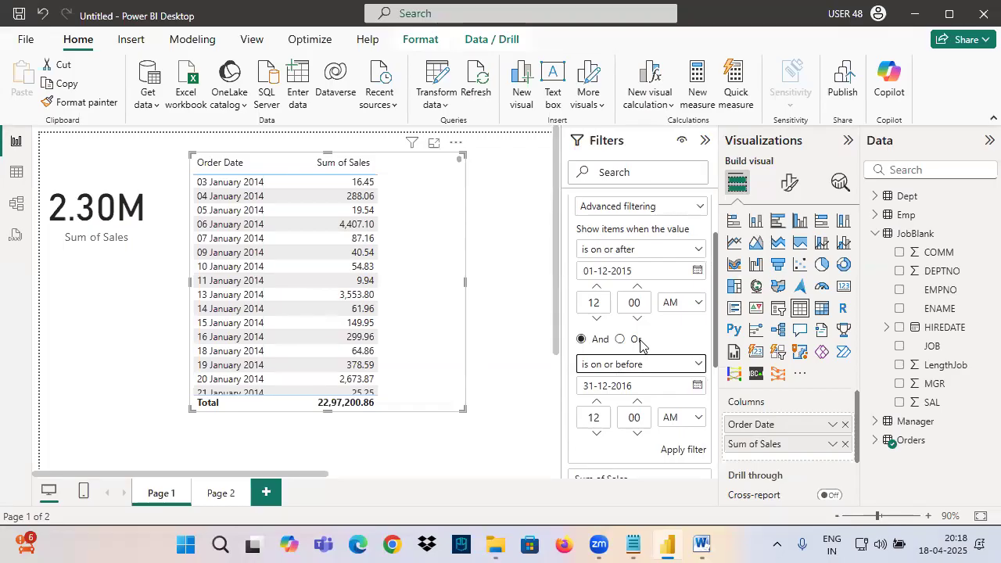
Annotate the two Order Date conditions, clear the marks, join the conditions with Or and apply the filter
{"action": "left_click_drag", "start_coordinate": [189, 232], "coordinate": [309, 257]}
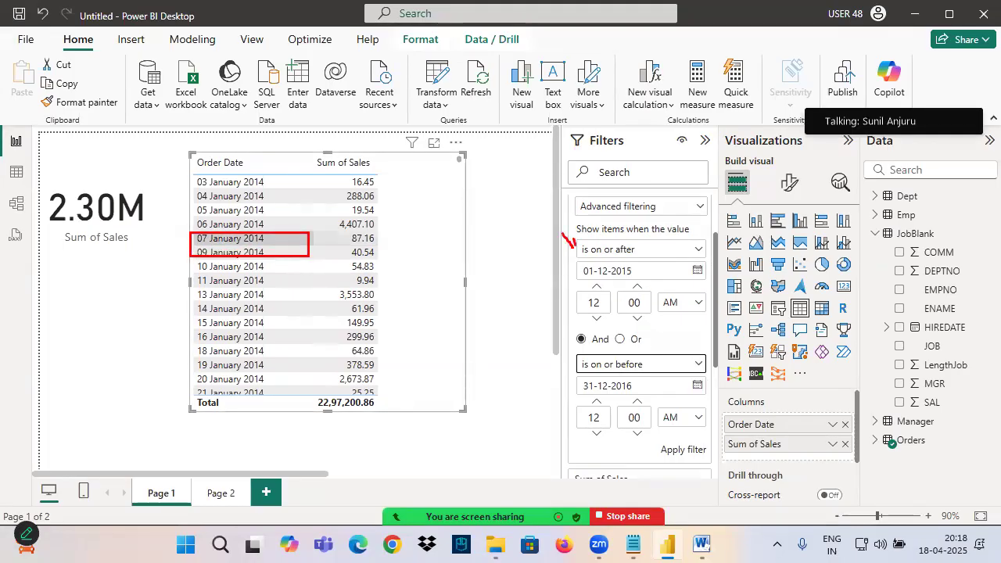
{"action": "left_click_drag", "start_coordinate": [560, 316], "coordinate": [538, 365]}
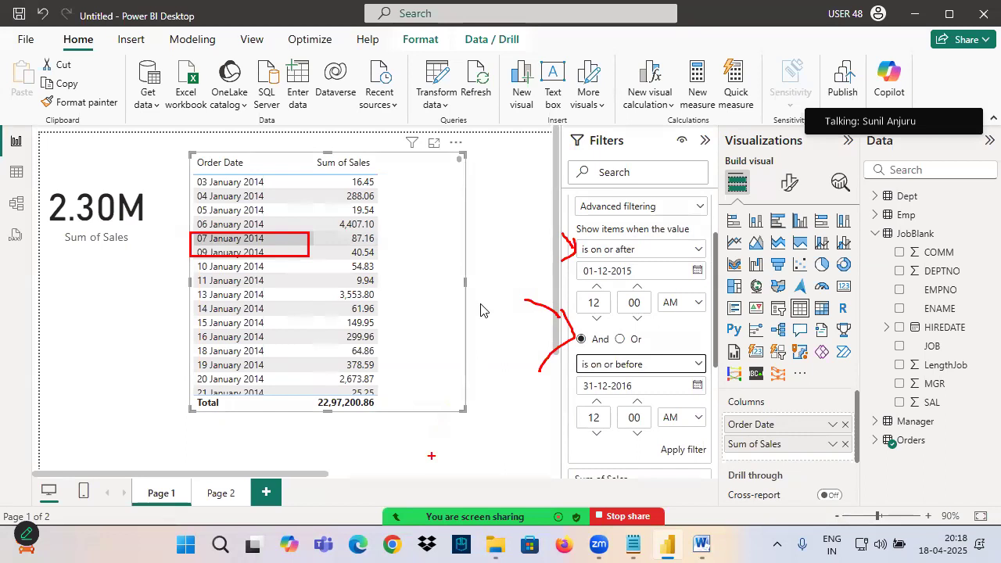
{"action": "key", "text": "Escape"}
{"action": "left_click", "coordinate": [619, 339]}
{"action": "left_click", "coordinate": [673, 448]}
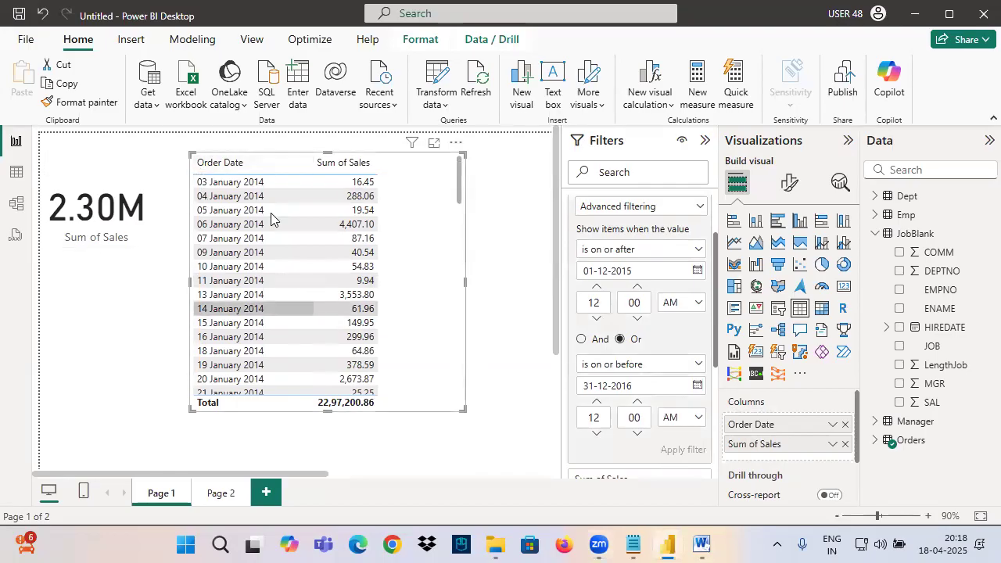
Join the two Order Date conditions with And and apply the filter
{"action": "left_click", "coordinate": [580, 347]}
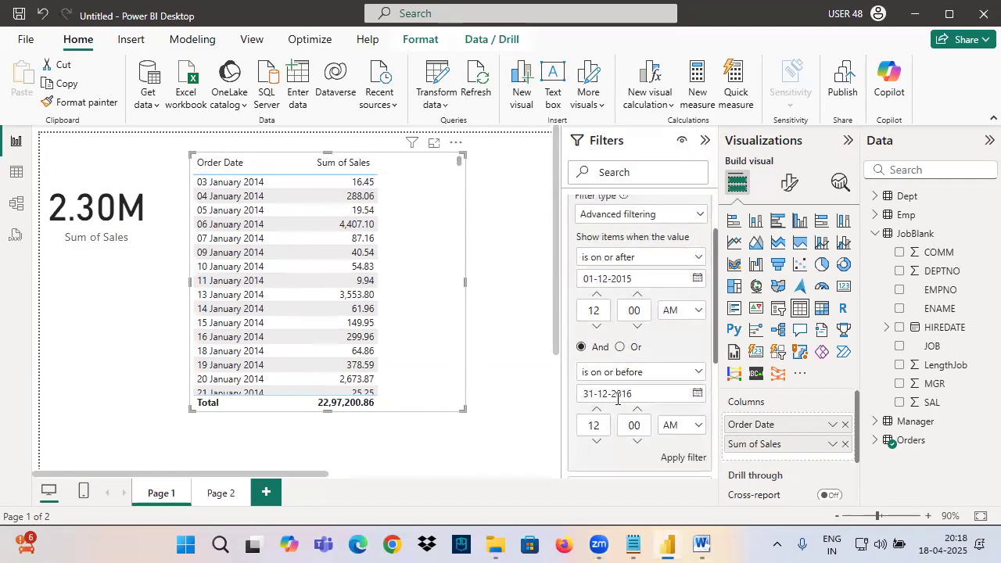
{"action": "left_click", "coordinate": [678, 459]}
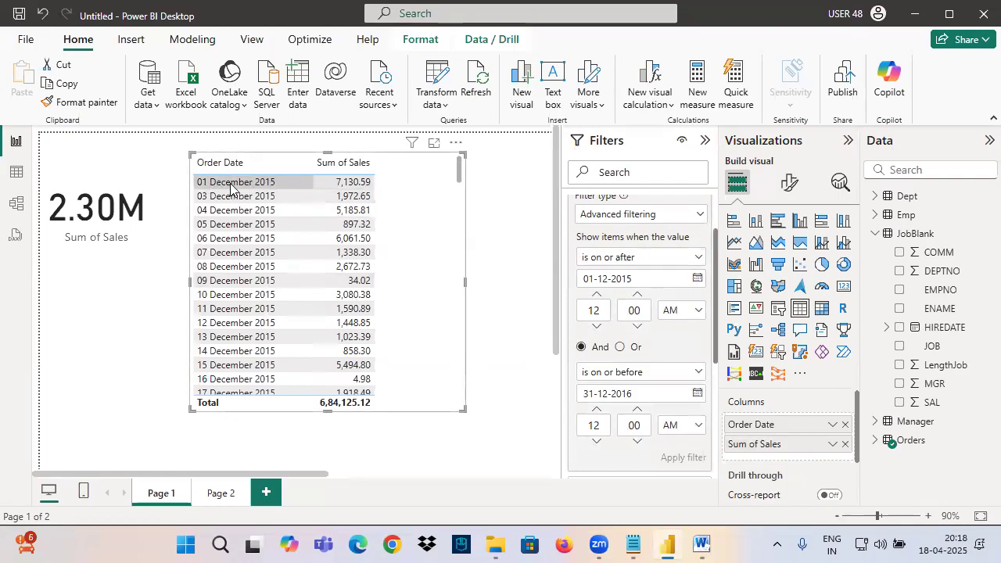
Set the "is on or after" date of the Order Date filter to 01-12-2016, apply it and check the table's rows
{"action": "left_click", "coordinate": [696, 279]}
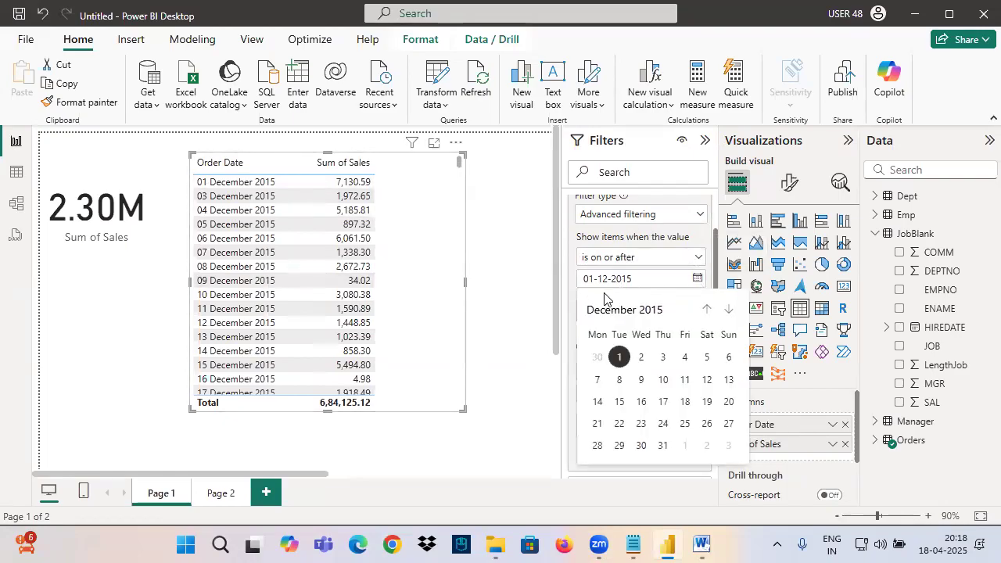
{"action": "left_click", "coordinate": [728, 312]}
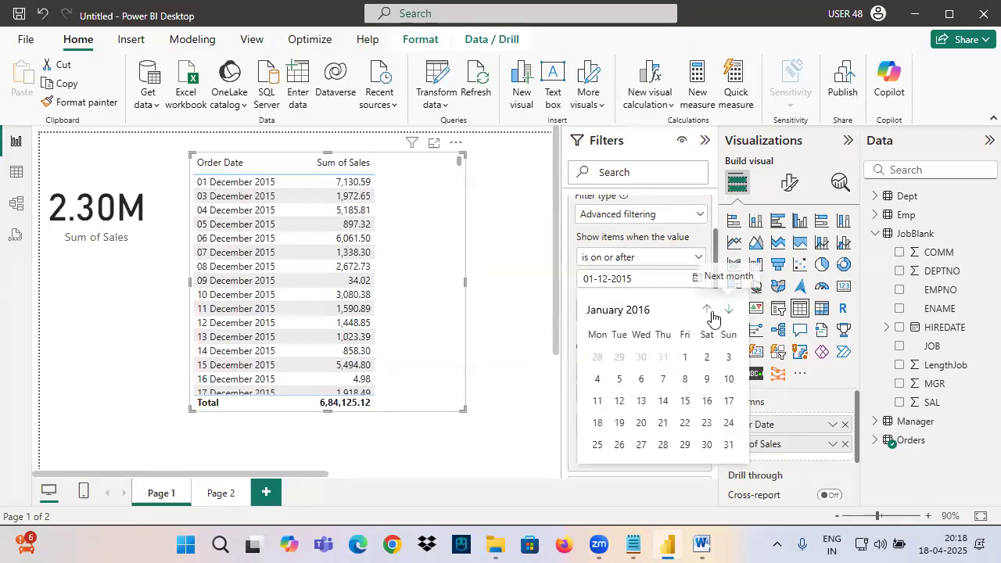
{"action": "left_click", "coordinate": [620, 309]}
{"action": "left_click", "coordinate": [734, 311]}
{"action": "left_click", "coordinate": [734, 311]}
{"action": "left_click", "coordinate": [735, 311]}
{"action": "left_click", "coordinate": [734, 311]}
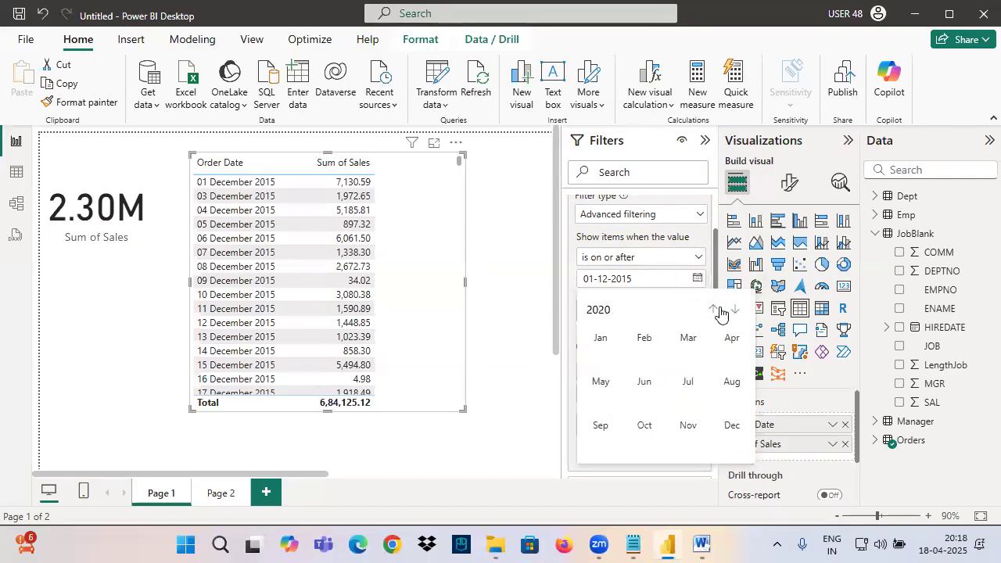
{"action": "left_click", "coordinate": [714, 310]}
{"action": "left_click", "coordinate": [715, 310]}
{"action": "left_click", "coordinate": [715, 310]}
{"action": "left_click", "coordinate": [731, 424]}
{"action": "left_click", "coordinate": [669, 361]}
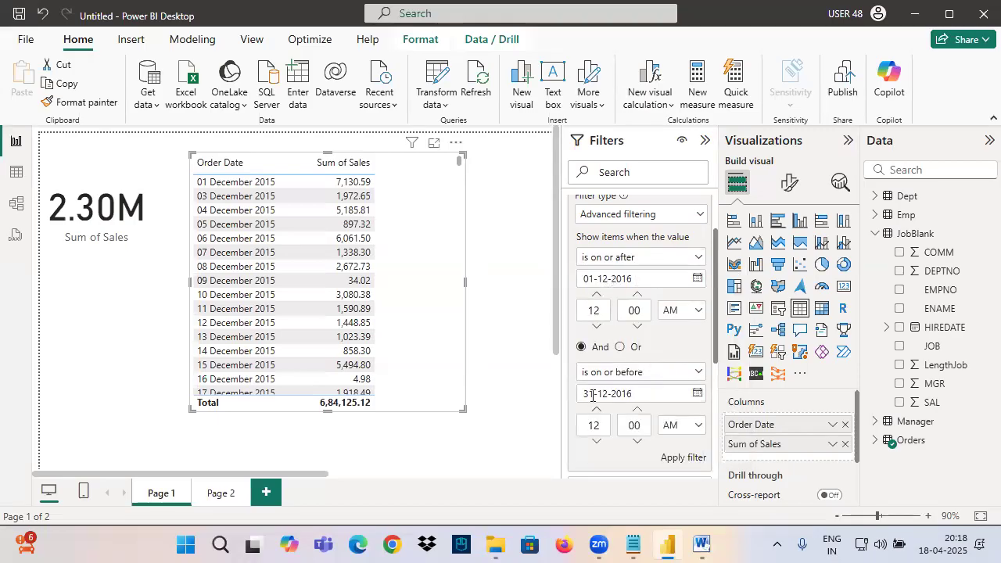
{"action": "left_click", "coordinate": [681, 457]}
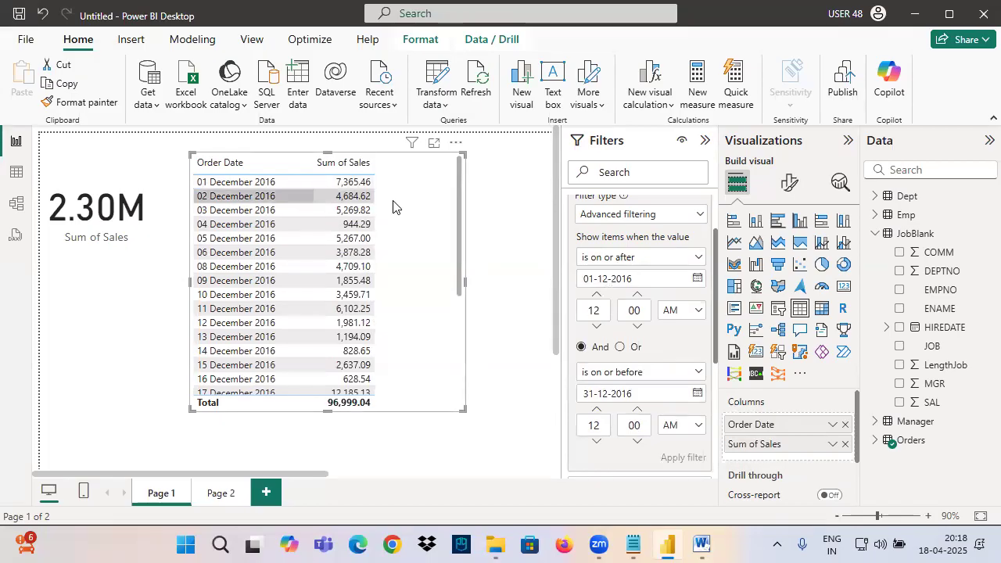
{"action": "left_click_drag", "start_coordinate": [461, 191], "coordinate": [469, 348]}
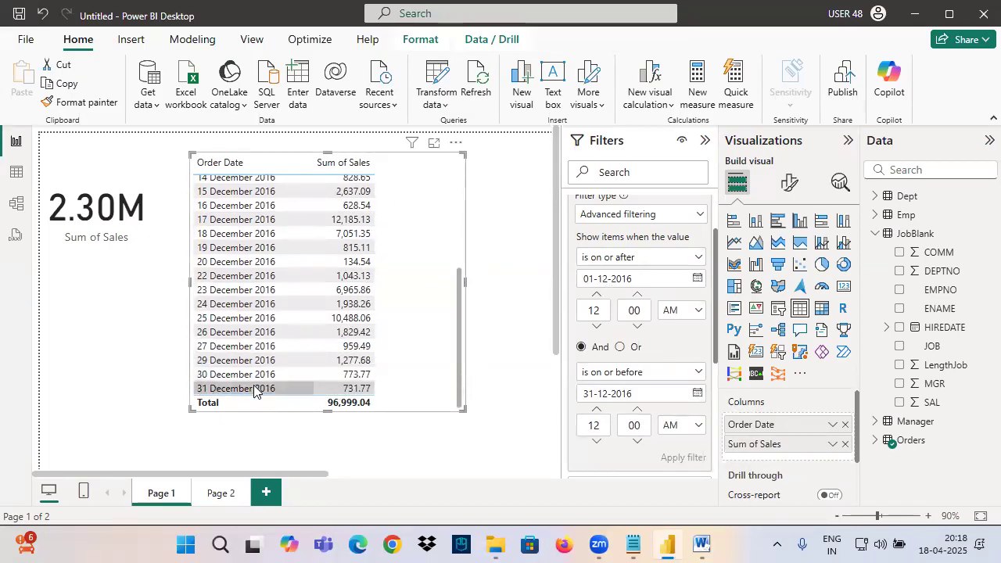
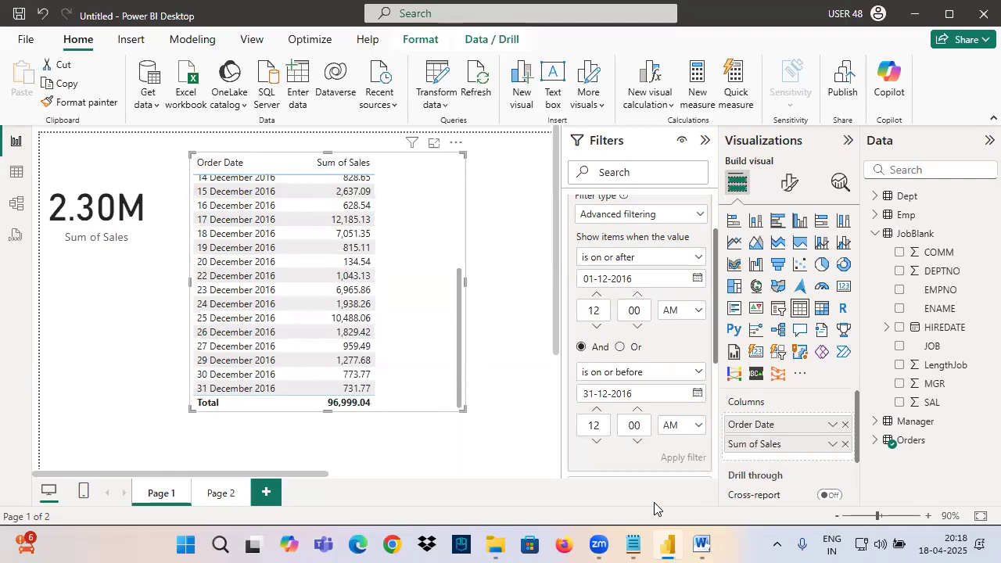
Clear the Order Date filter on the table visual
{"action": "scroll", "coordinate": [641, 297], "scroll_direction": "up", "scroll_amount": 2}
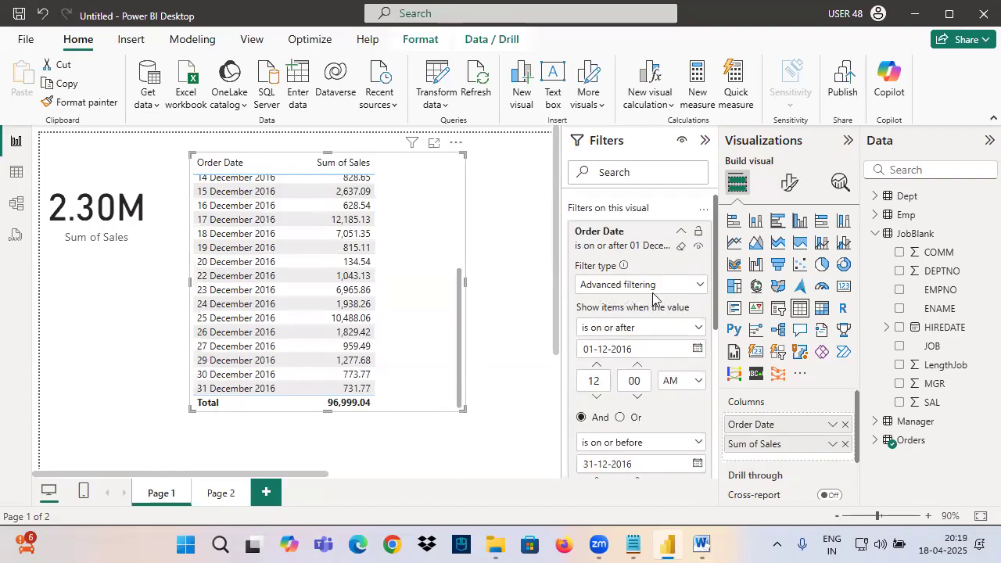
{"action": "left_click", "coordinate": [680, 246]}
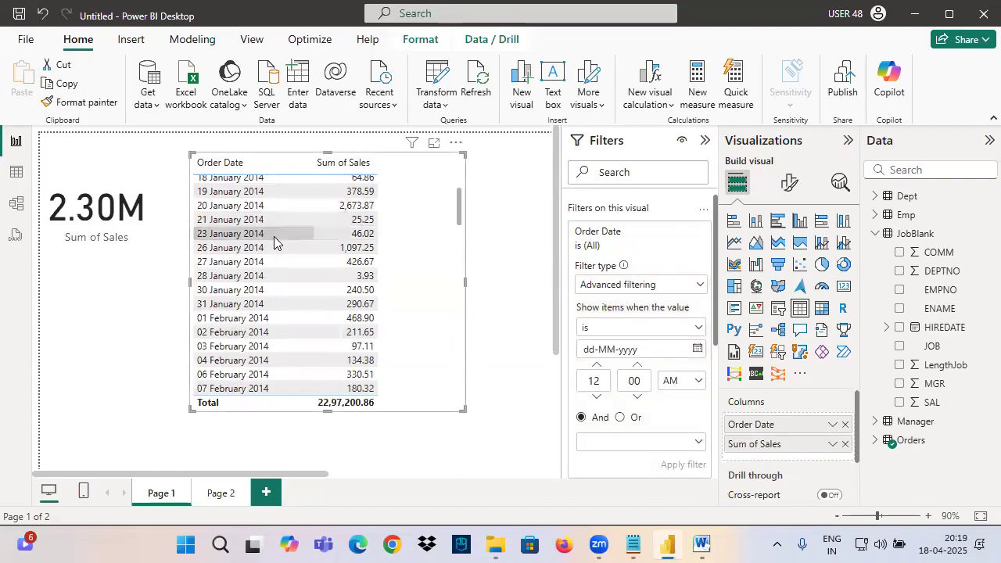
{"action": "scroll", "coordinate": [275, 225], "scroll_direction": "up", "scroll_amount": 3}
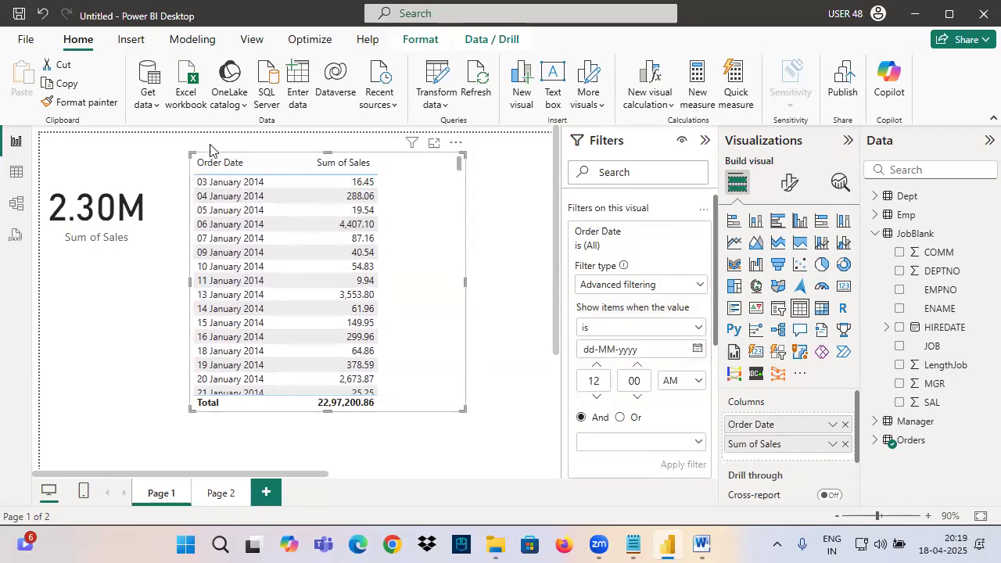
Mark the Order Date and Sum of Sales headers with arrows and briefly view the Orders table's data
{"action": "left_click_drag", "start_coordinate": [219, 114], "coordinate": [228, 162]}
{"action": "mouse_move", "coordinate": [214, 153]}
{"action": "left_mouse_down"}
{"action": "mouse_move", "coordinate": [228, 162]}
{"action": "mouse_move", "coordinate": [251, 136]}
{"action": "left_mouse_up"}
{"action": "left_click_drag", "start_coordinate": [321, 146], "coordinate": [342, 162]}
{"action": "left_click_drag", "start_coordinate": [342, 162], "coordinate": [358, 137]}
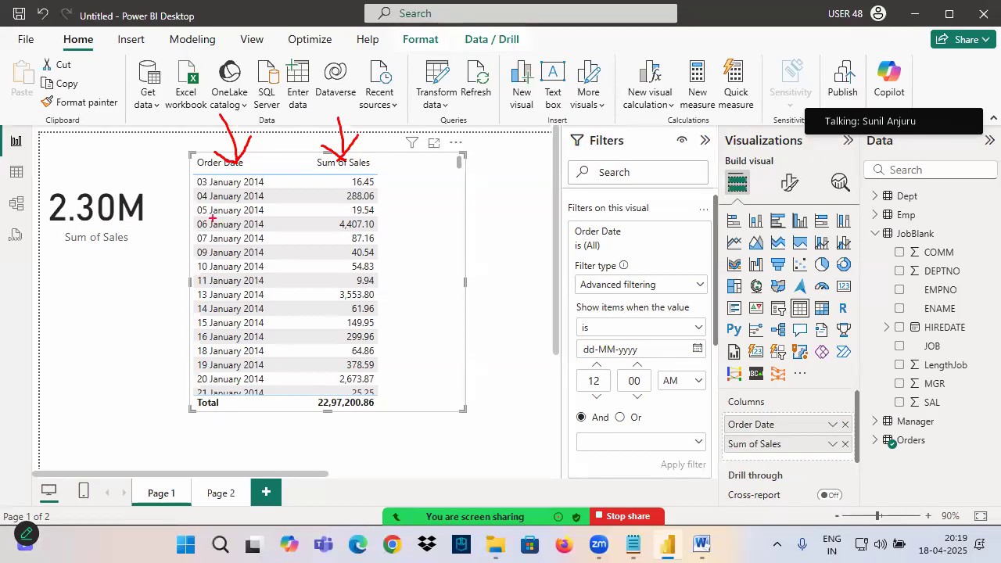
{"action": "left_click", "coordinate": [16, 172]}
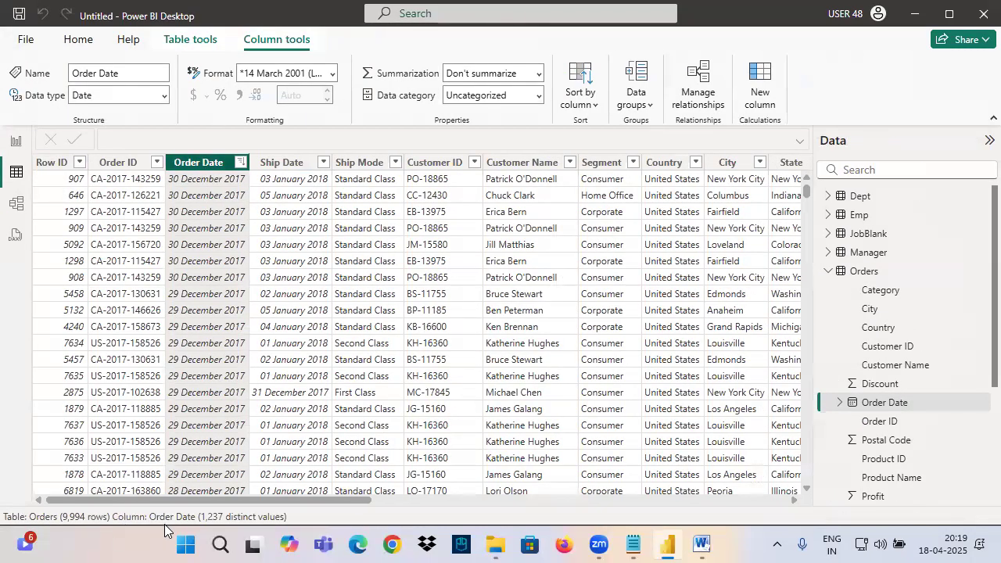
{"action": "left_click", "coordinate": [16, 141]}
Handwrite and circle "Top 5" beside the table, and draw a stroke across its first date rows
{"action": "left_click_drag", "start_coordinate": [424, 171], "coordinate": [422, 217]}
{"action": "left_click_drag", "start_coordinate": [388, 183], "coordinate": [474, 174]}
{"action": "mouse_move", "coordinate": [494, 133]}
{"action": "left_mouse_down"}
{"action": "mouse_move", "coordinate": [413, 172]}
{"action": "mouse_move", "coordinate": [467, 153]}
{"action": "left_mouse_up"}
{"action": "left_click_drag", "start_coordinate": [283, 167], "coordinate": [169, 225]}
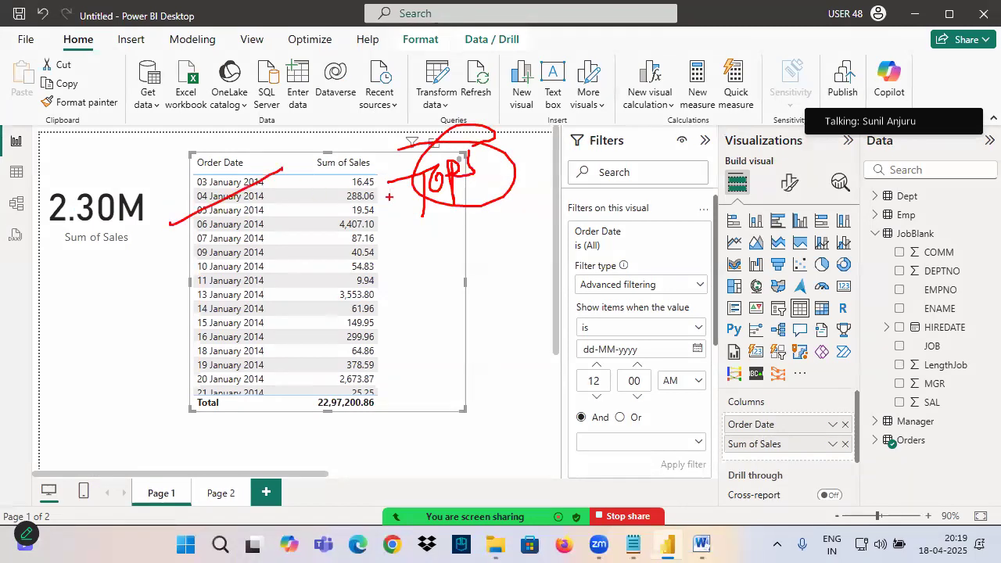
Filter Order Date with the Top N type to the top 5 by Sum of Sales and apply the filter
{"action": "left_click", "coordinate": [680, 232]}
{"action": "left_click", "coordinate": [613, 236]}
{"action": "left_click", "coordinate": [609, 286]}
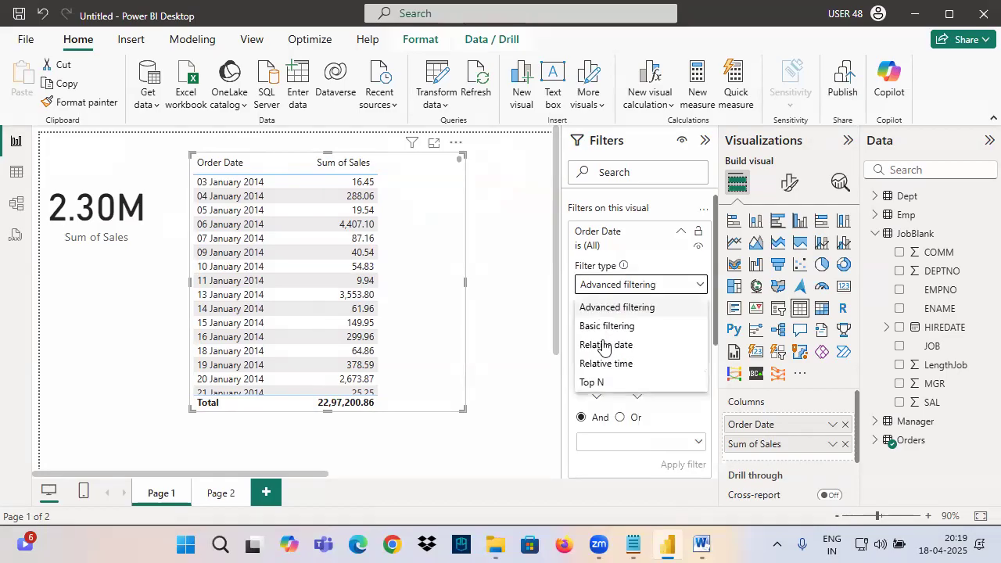
{"action": "left_click", "coordinate": [601, 381]}
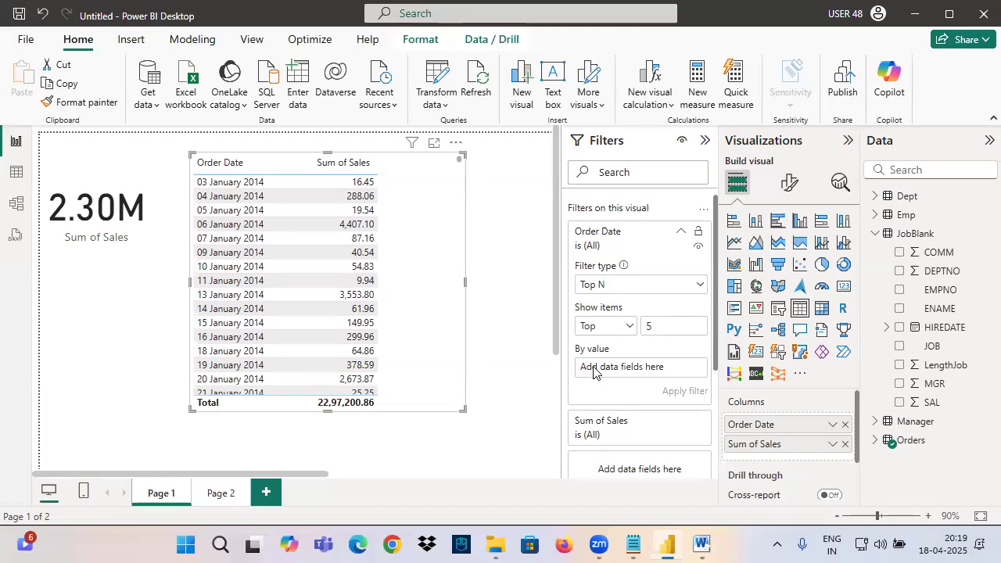
{"action": "left_click", "coordinate": [874, 440]}
{"action": "left_click_drag", "start_coordinate": [931, 426], "coordinate": [657, 368]}
{"action": "left_click", "coordinate": [682, 390]}
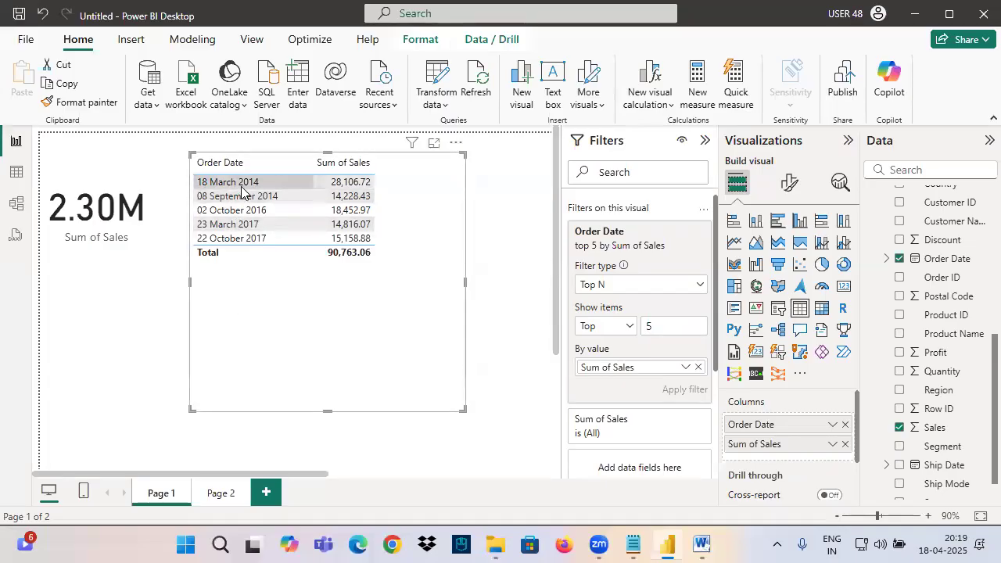
Move the table visual slightly down, sort it by Sum of Sales in descending order, and collapse the Order Date filter card
{"action": "left_click_drag", "start_coordinate": [391, 213], "coordinate": [391, 233]}
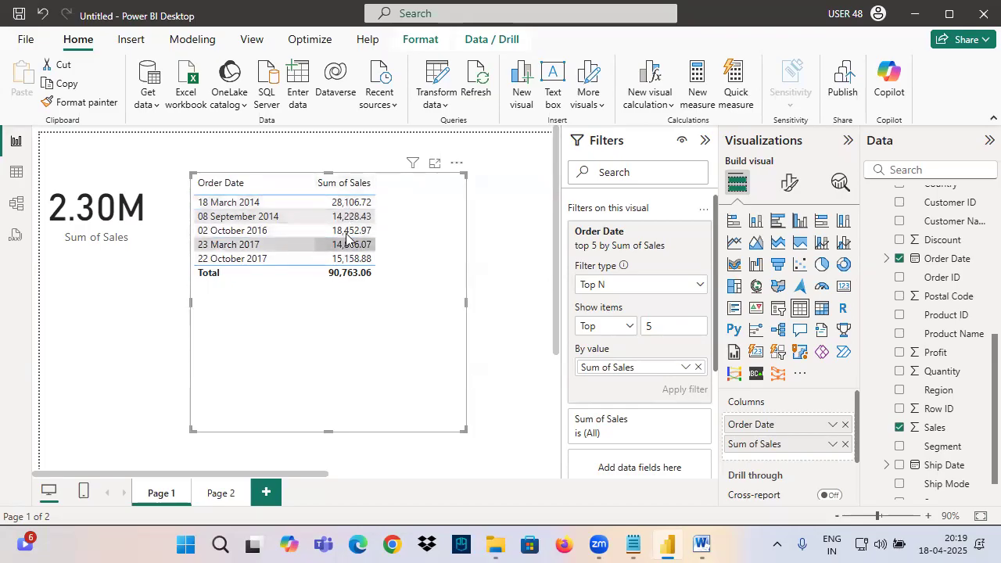
{"action": "left_click", "coordinate": [456, 163]}
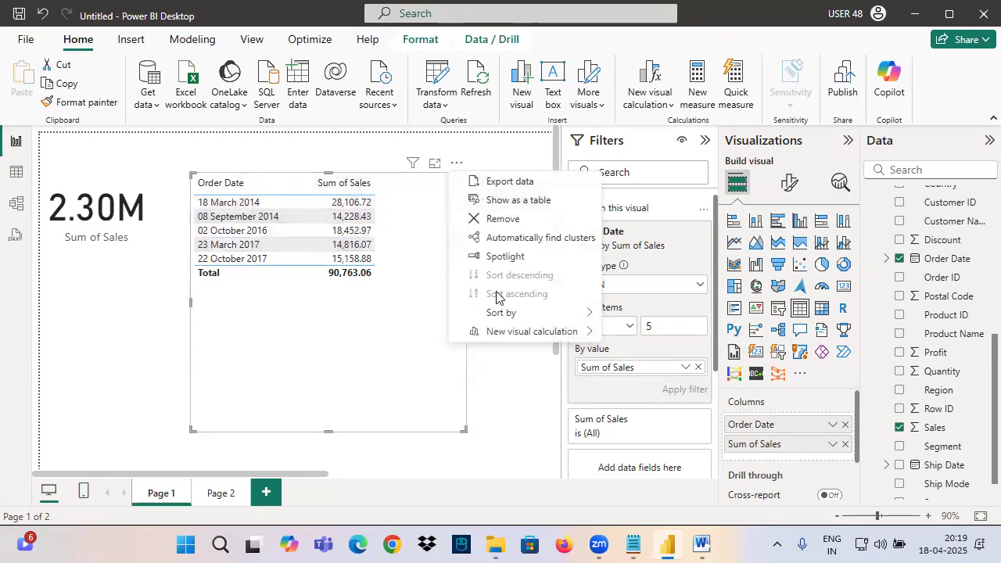
{"action": "mouse_move", "coordinate": [554, 314]}
{"action": "left_click", "coordinate": [651, 331]}
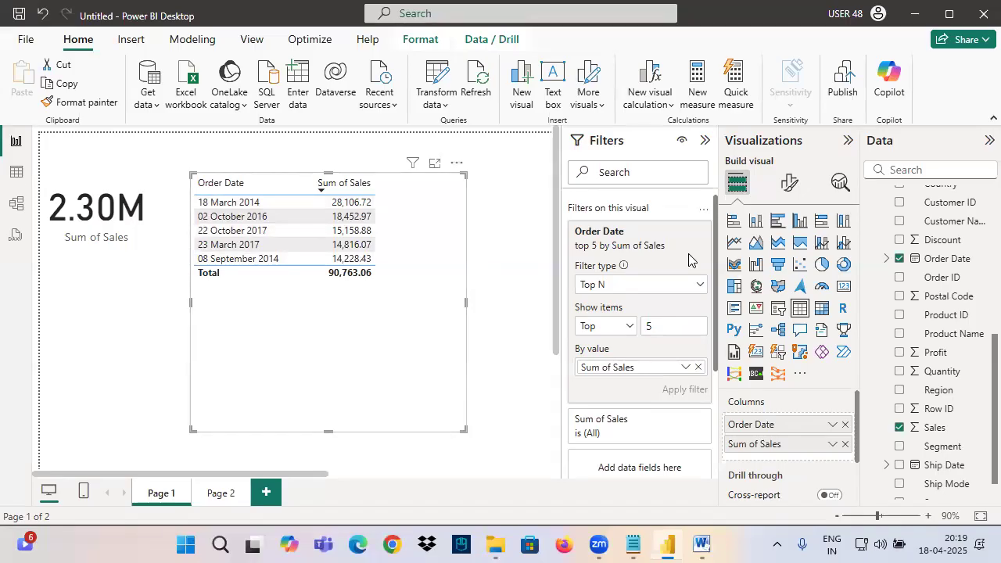
{"action": "left_click", "coordinate": [588, 251]}
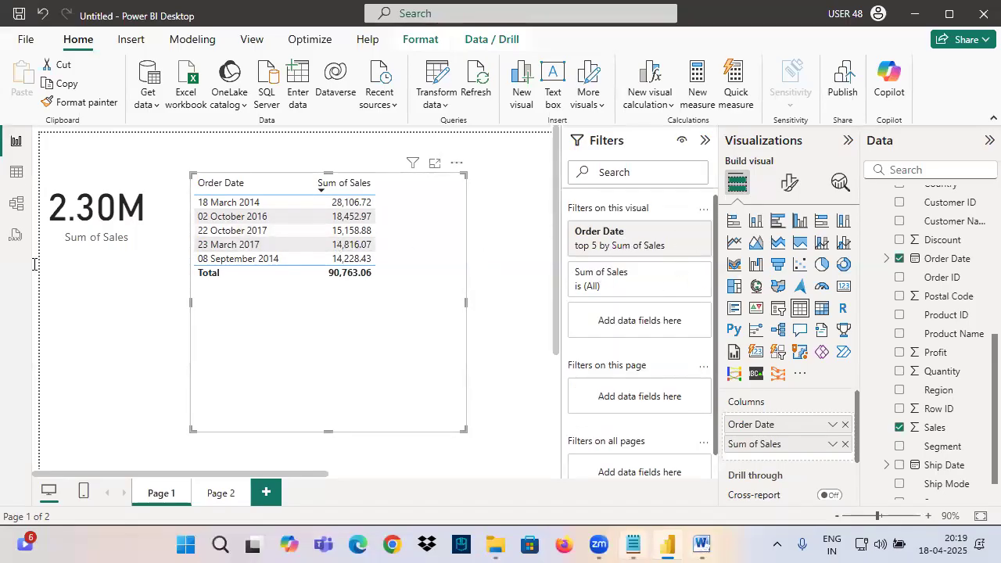
Switch to Notepad and highlight the Advanced, Top N, Relative Date and Relative Time entries in the filter type list
{"action": "left_click_drag", "start_coordinate": [44, 272], "coordinate": [112, 273]}
{"action": "left_click_drag", "start_coordinate": [41, 294], "coordinate": [102, 294]}
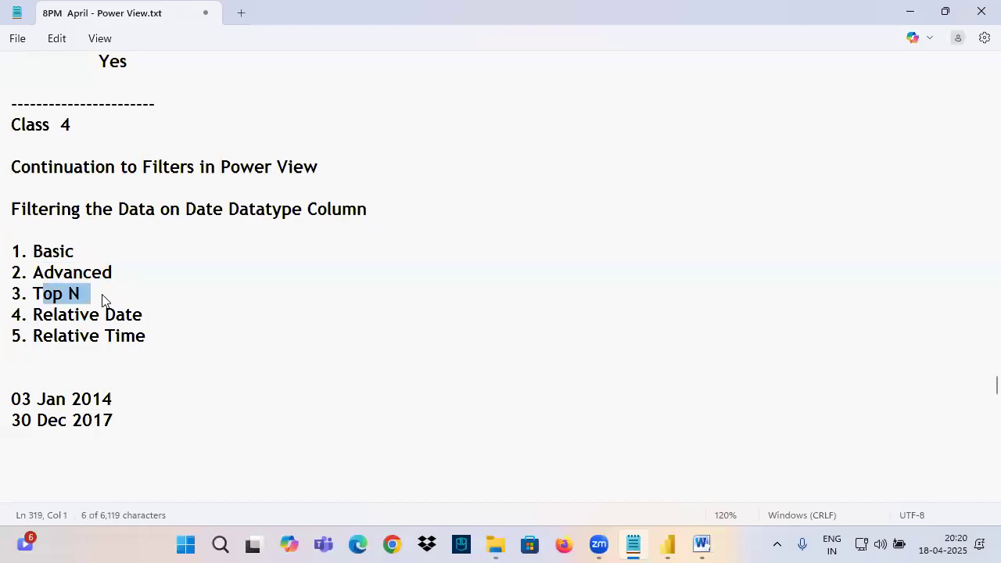
{"action": "left_click_drag", "start_coordinate": [41, 314], "coordinate": [138, 315]}
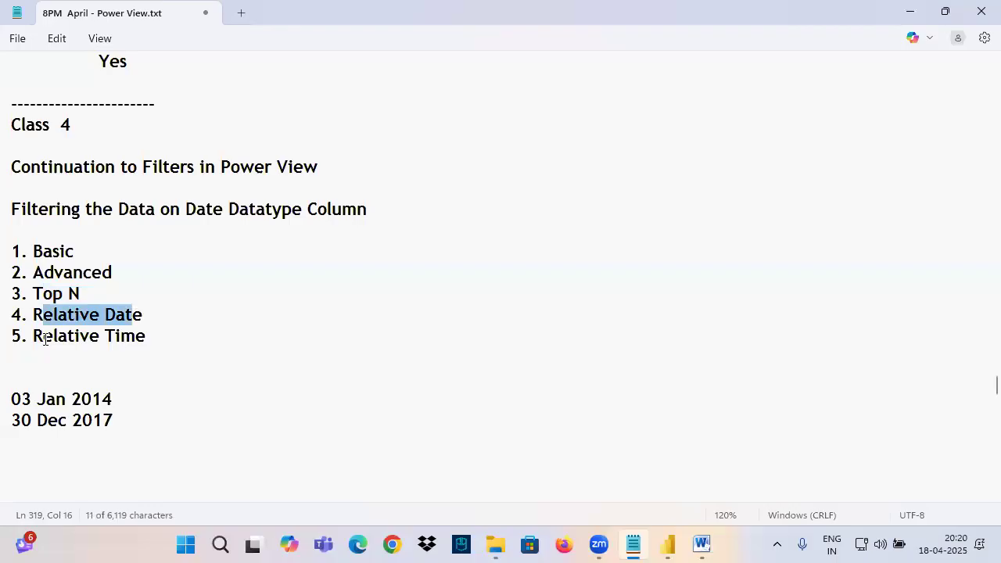
{"action": "left_click_drag", "start_coordinate": [34, 337], "coordinate": [153, 342]}
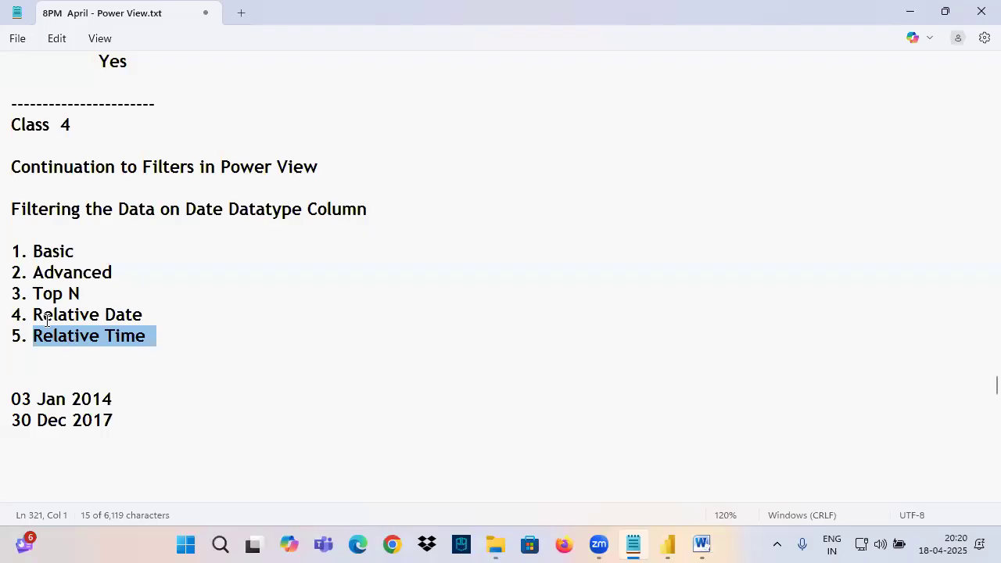
Copy the Relative Date and Relative Time entries to the end of the notes, below a new dashed separator line
{"action": "left_click_drag", "start_coordinate": [37, 314], "coordinate": [206, 345]}
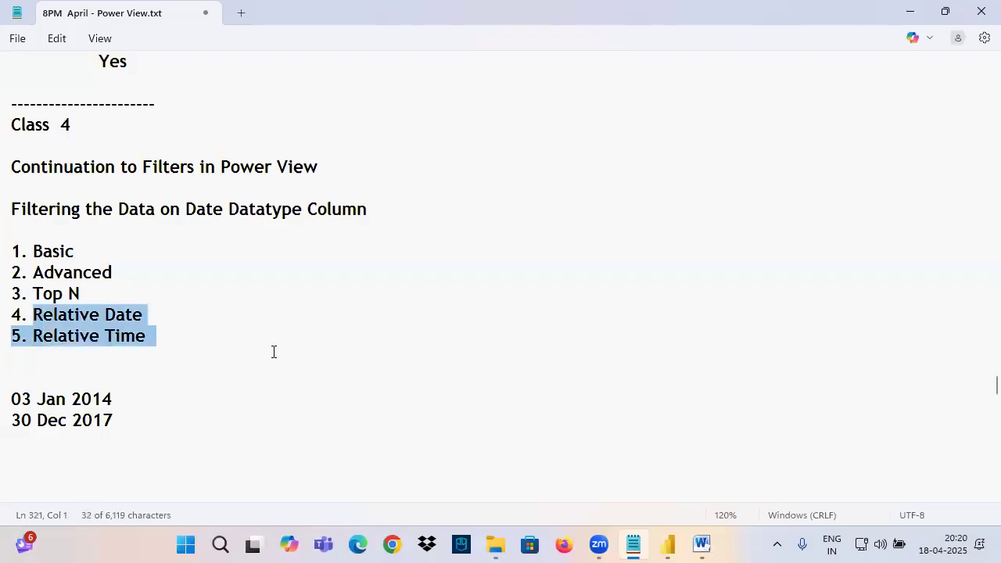
{"action": "scroll", "coordinate": [235, 350], "scroll_direction": "down", "scroll_amount": 5}
{"action": "left_click", "coordinate": [58, 200]}
{"action": "type", "text": "-------------"}
{"action": "type", "text": "Relative Date 5. Relative Time"}
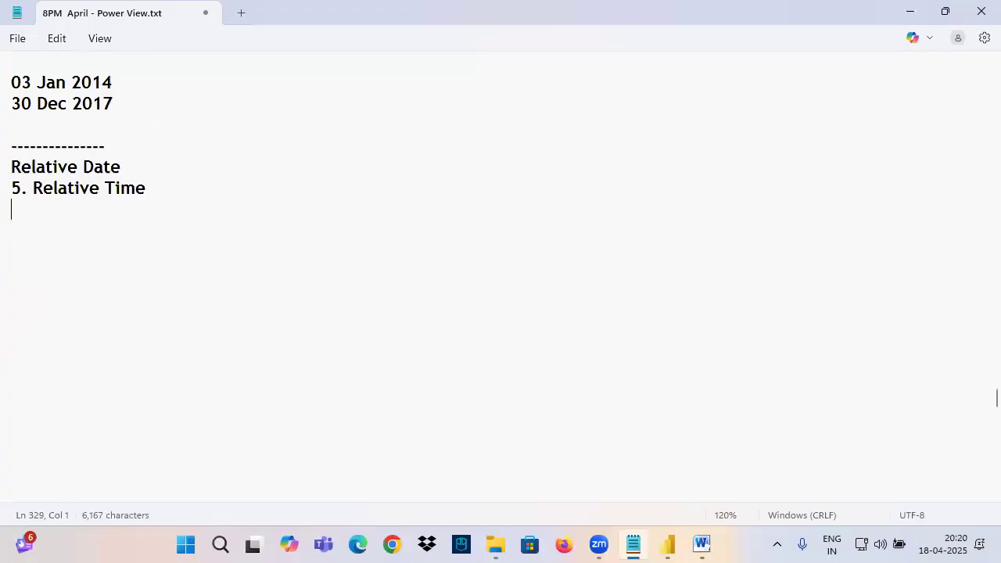
Merge the two pasted lines into the heading "Relative Date & Relative Time" and add blank lines below it
{"action": "left_click_drag", "start_coordinate": [33, 190], "coordinate": [15, 194]}
{"action": "key", "text": "BackSpace"}
{"action": "key", "text": "BackSpace"}
{"action": "key", "text": "BackSpace"}
{"action": "key", "text": "BackSpace"}
{"action": "key", "text": "BackSpace"}
{"action": "key", "text": "BackSpace"}
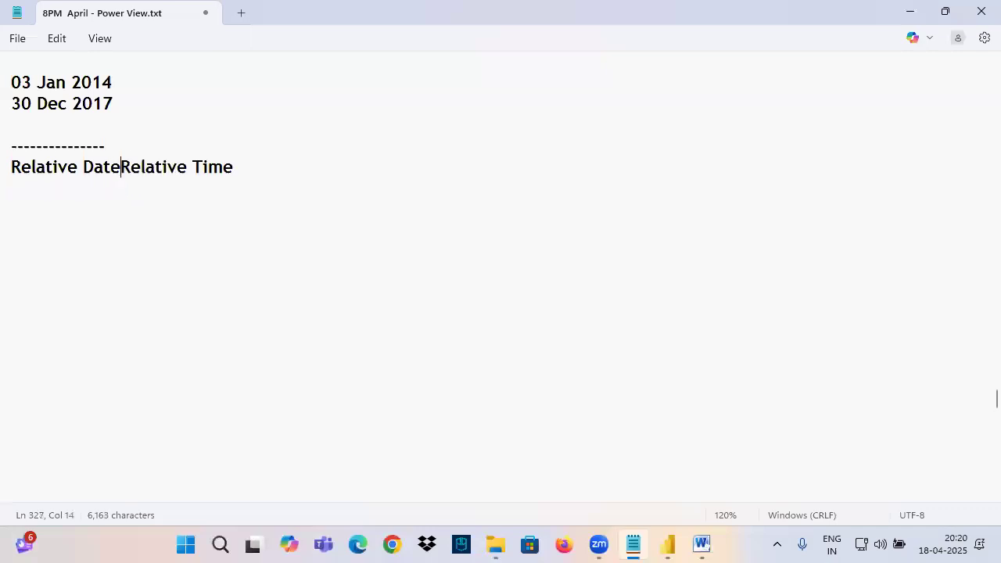
{"action": "type", "text": "e &"}
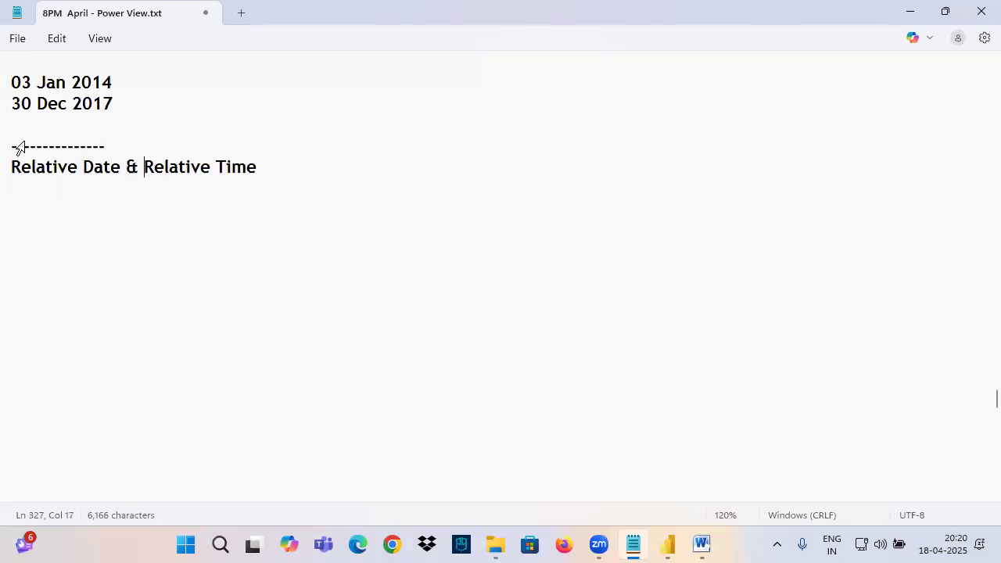
{"action": "key", "text": "Return"}
{"action": "key", "text": "Return"}
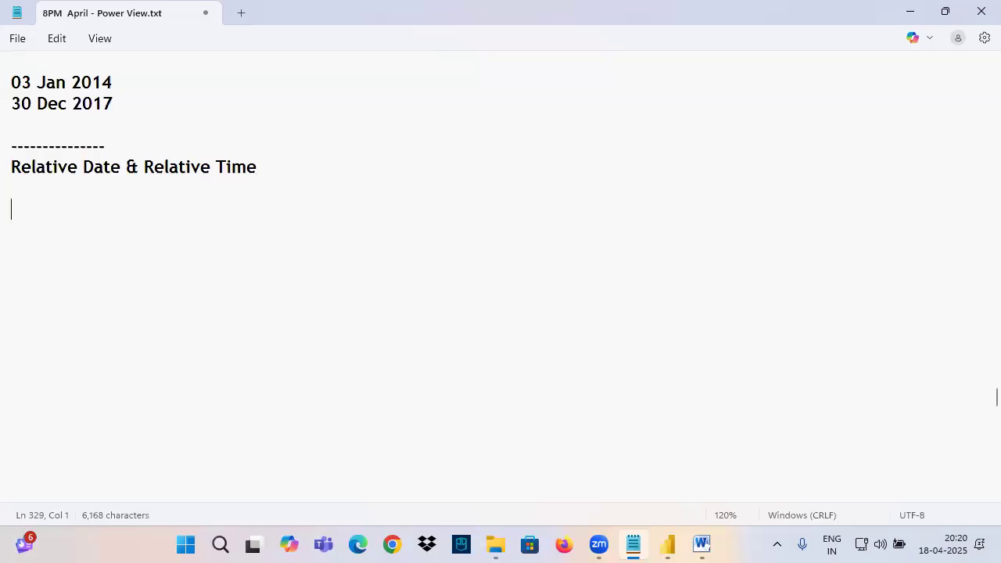
Below the heading, write "When ever we need to Filter the Data Based on System Date Dynamically then we will use Relative Date & Relative Time Filters"
{"action": "left_click_drag", "start_coordinate": [263, 167], "coordinate": [8, 173]}
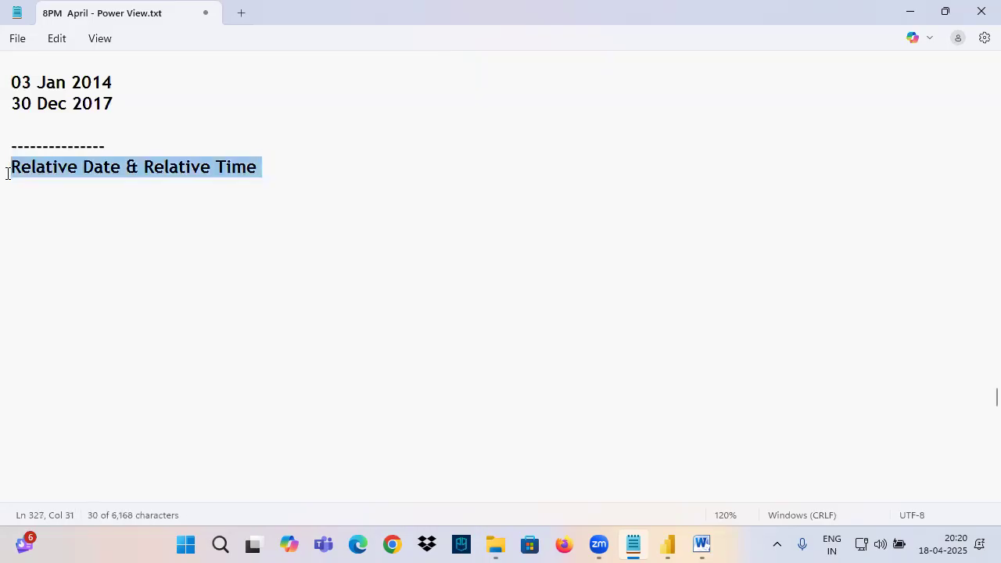
{"action": "left_click", "coordinate": [69, 216]}
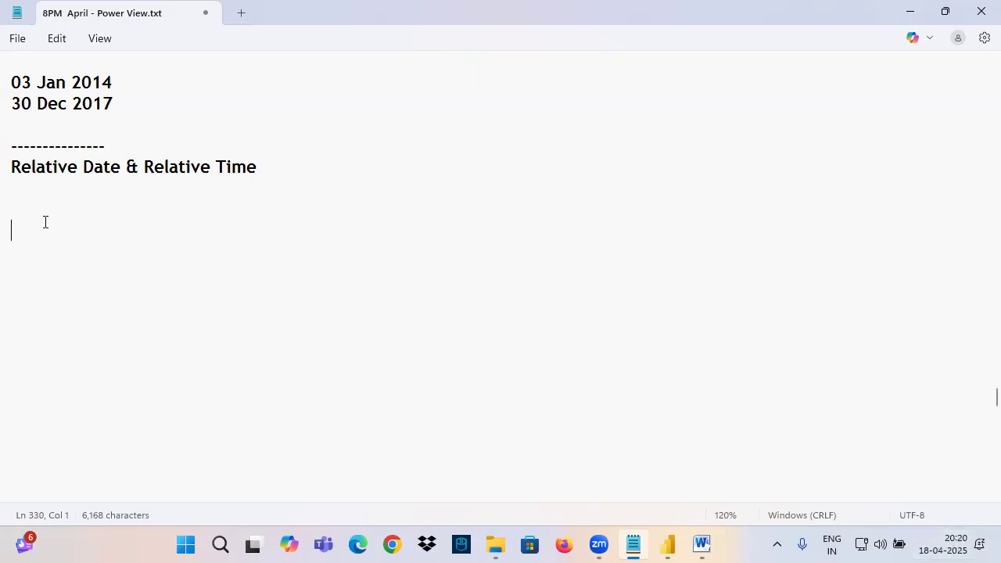
{"action": "left_click_drag", "start_coordinate": [261, 168], "coordinate": [8, 168]}
{"action": "key", "text": "ctrl+c"}
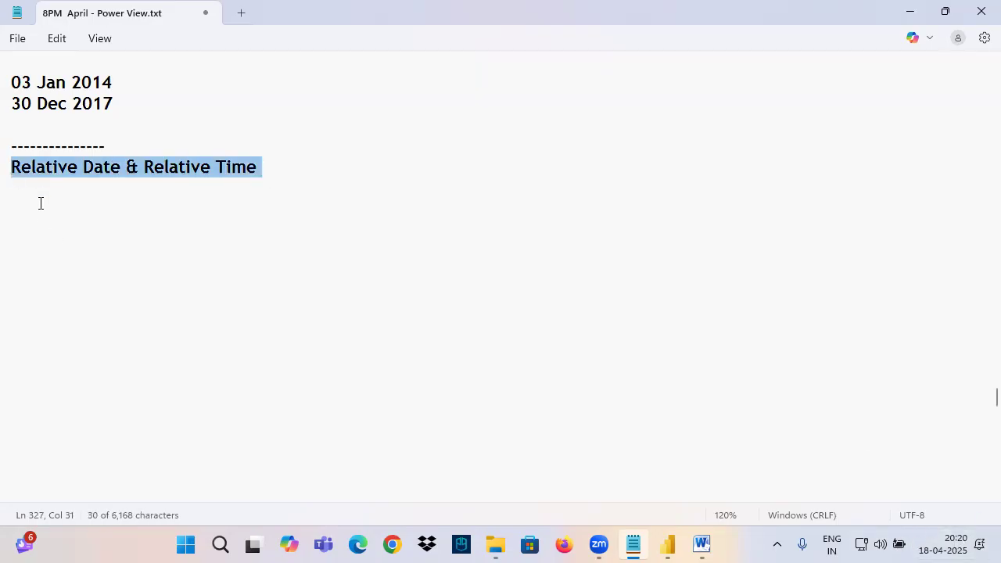
{"action": "left_click", "coordinate": [44, 214]}
{"action": "type", "text": "When ever we need to Filter the Data Base"}
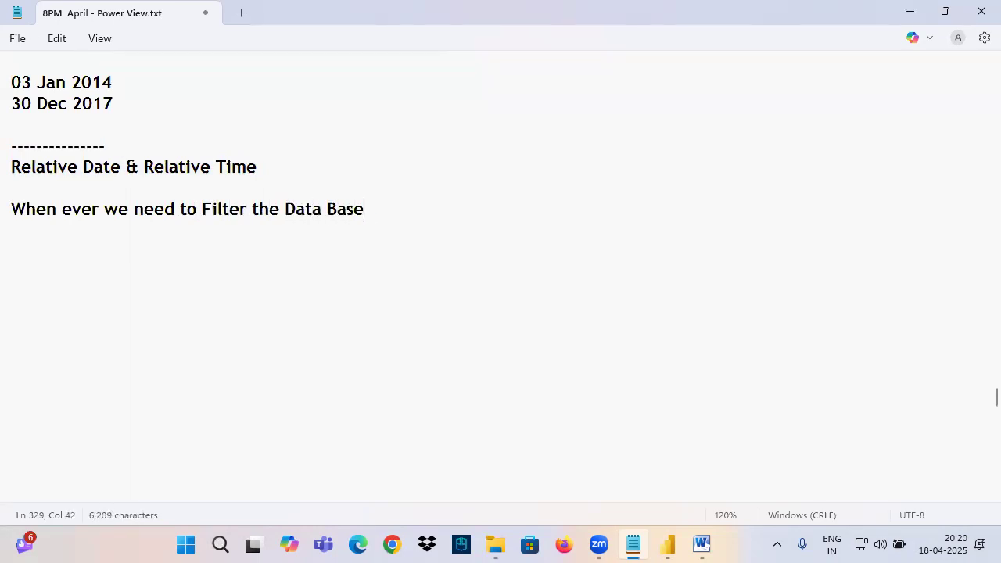
{"action": "type", "text": "d on Syste"}
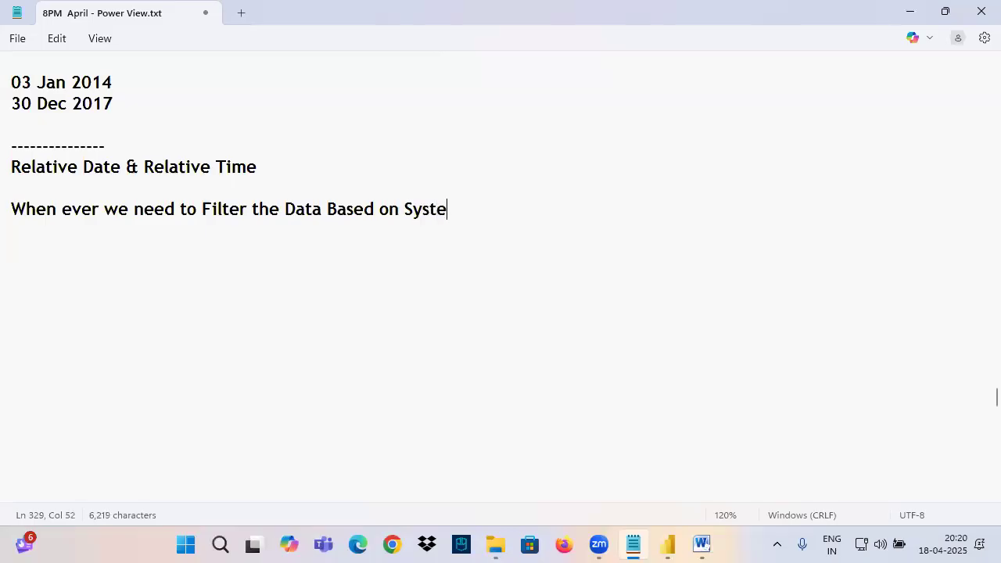
{"action": "type", "text": "m Date Dynam"}
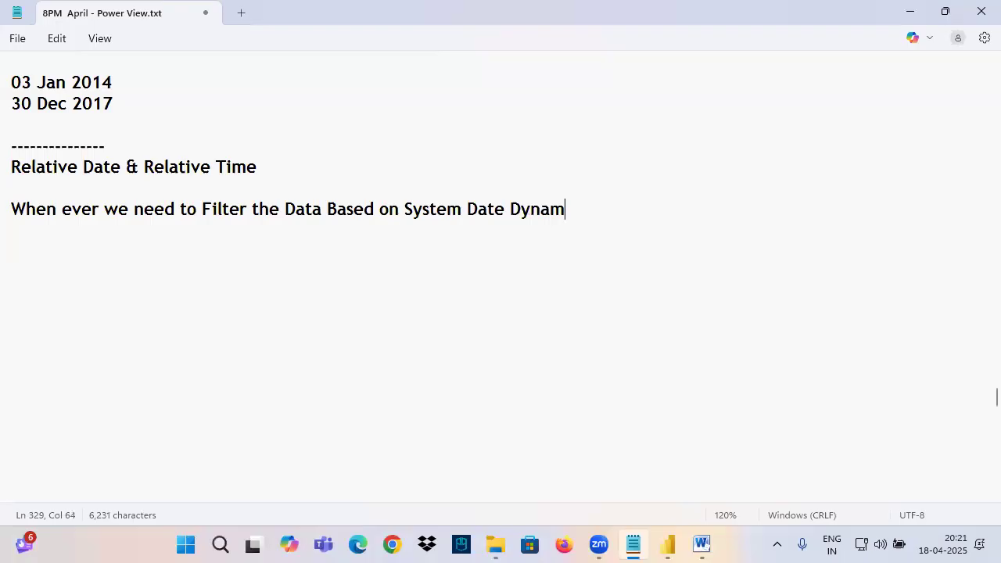
{"action": "type", "text": "ic"}
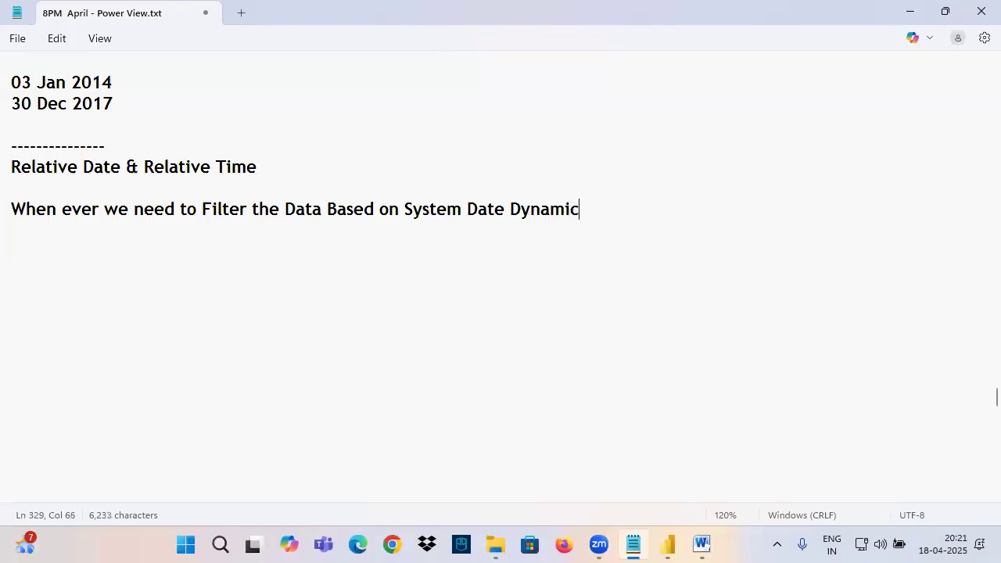
{"action": "type", "text": "ally then"}
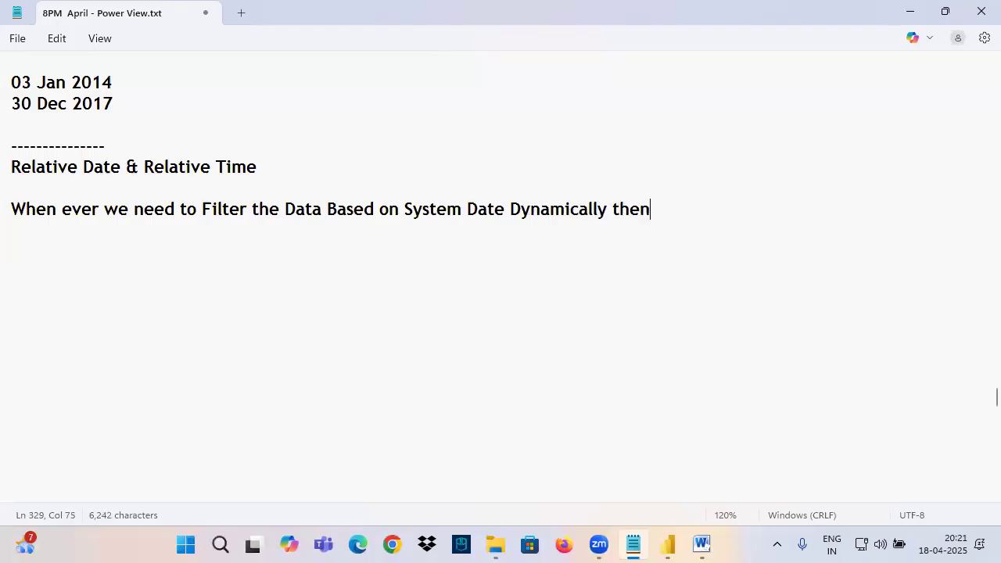
{"action": "type", "text": " we will "}
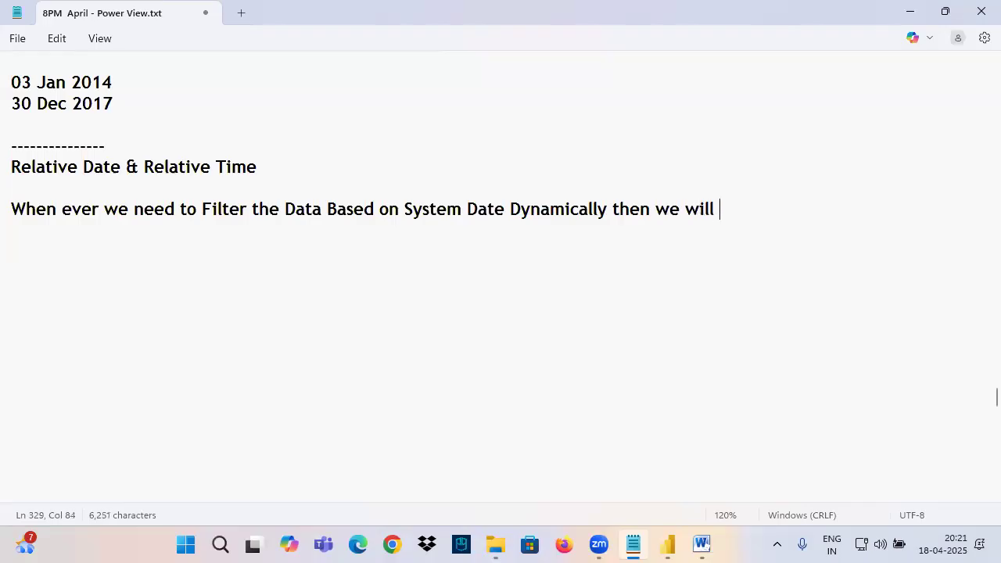
{"action": "type", "text": "use Re"}
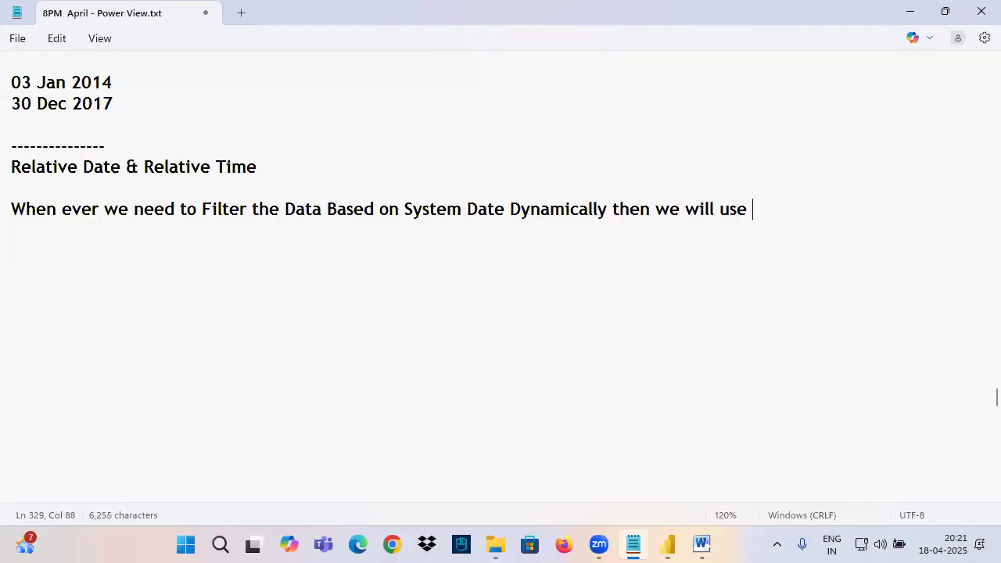
{"action": "key", "text": "ctrl+v"}
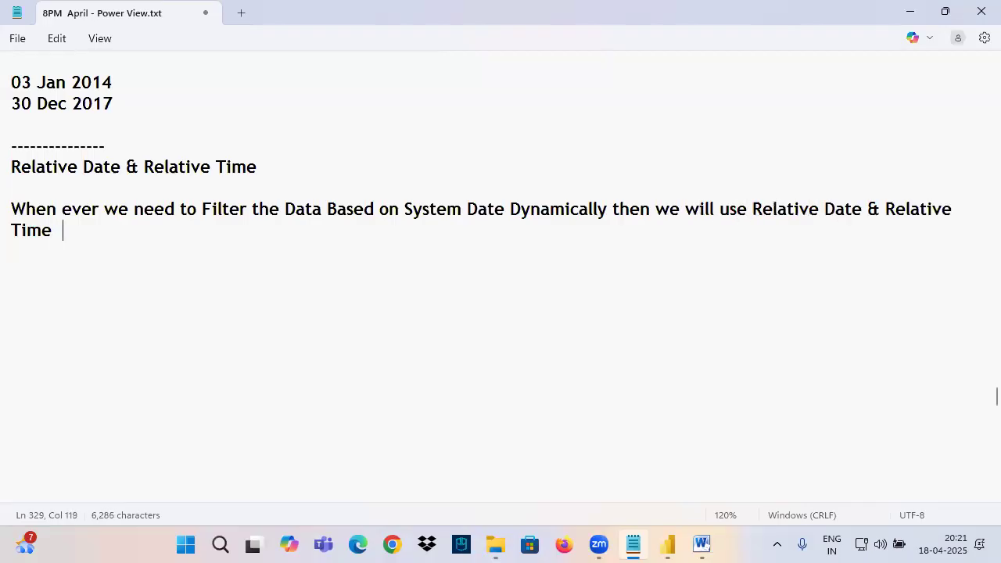
{"action": "type", "text": "Filters"}
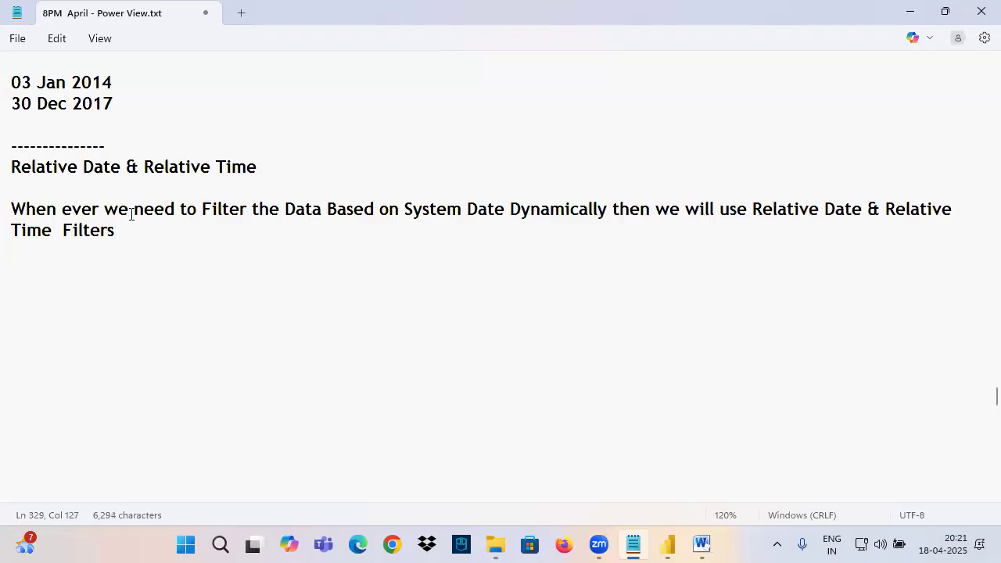
Highlight the parts of the new note about system date filtering and the Relative Date & Relative Time Filters
{"action": "left_click_drag", "start_coordinate": [132, 213], "coordinate": [538, 213]}
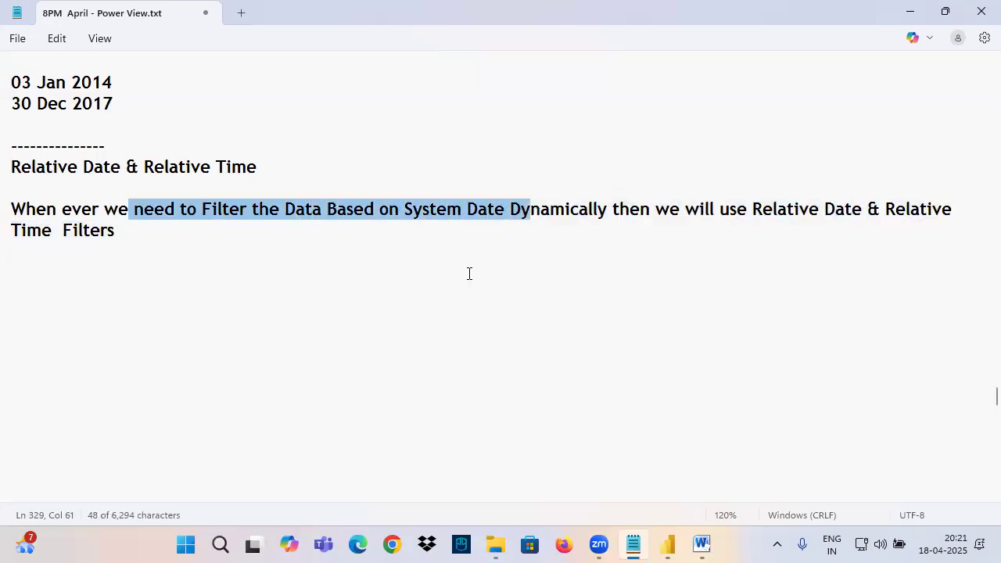
{"action": "left_click", "coordinate": [601, 210]}
{"action": "left_click_drag", "start_coordinate": [613, 209], "coordinate": [944, 213]}
{"action": "left_click_drag", "start_coordinate": [44, 231], "coordinate": [361, 289]}
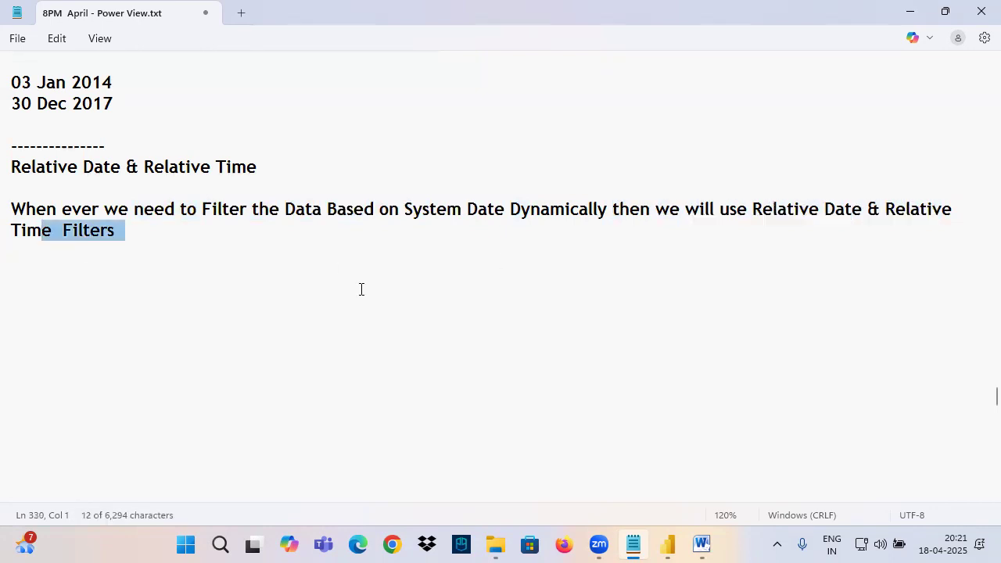
Switch to Power BI Desktop, add a new report page and place a card visual showing Sum of Sales on it
{"action": "left_click", "coordinate": [665, 544]}
{"action": "left_click", "coordinate": [224, 499]}
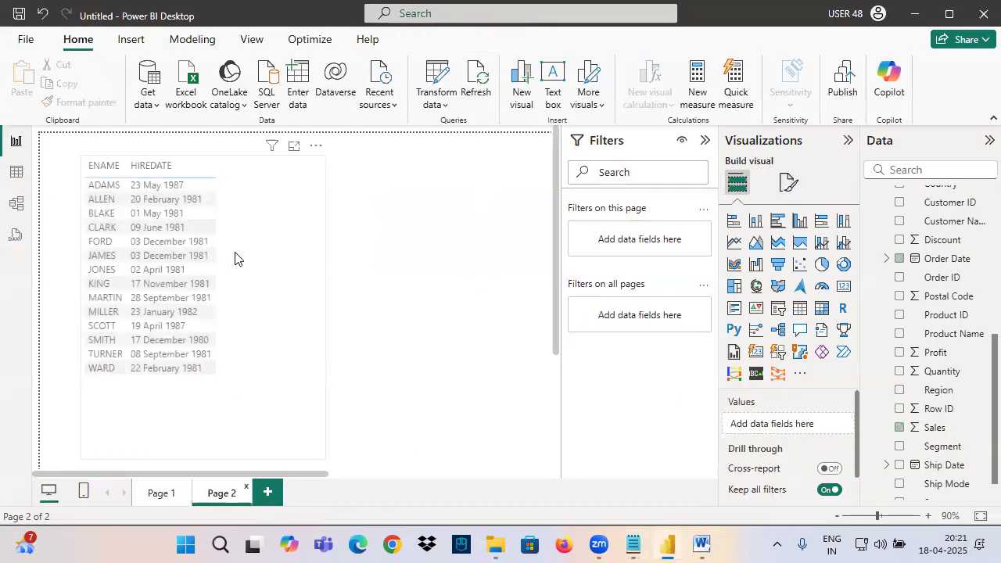
{"action": "left_click", "coordinate": [266, 490]}
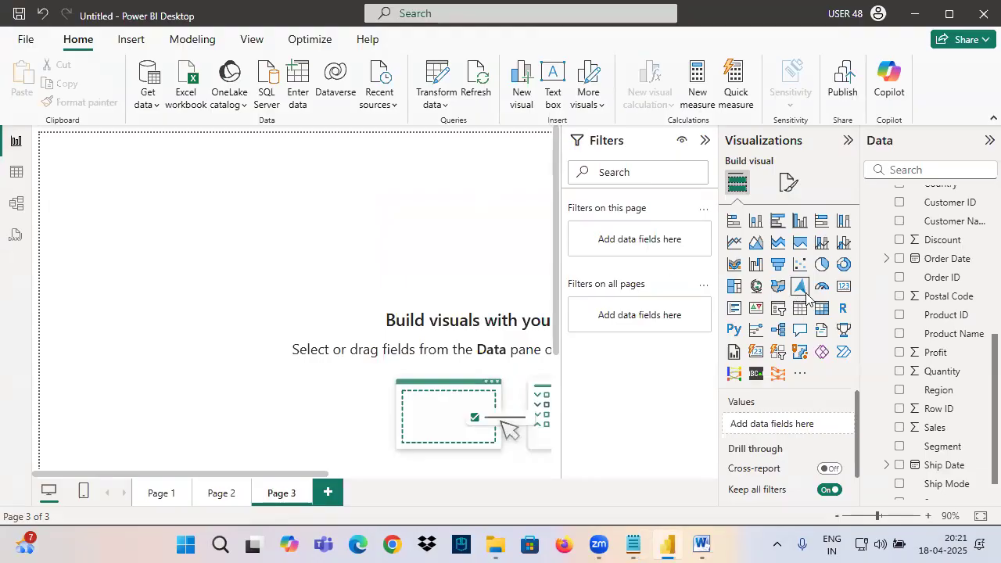
{"action": "left_click", "coordinate": [843, 286]}
{"action": "left_click_drag", "start_coordinate": [934, 427], "coordinate": [207, 220]}
Annotate the screen with "3 days Sales" and an arrow to the card, and circle the system date in the taskbar
{"action": "key", "text": "ctrl+2"}
{"action": "mouse_move", "coordinate": [294, 213]}
{"action": "left_mouse_down"}
{"action": "mouse_move", "coordinate": [221, 243]}
{"action": "mouse_move", "coordinate": [254, 251]}
{"action": "left_mouse_up"}
{"action": "mouse_move", "coordinate": [318, 195]}
{"action": "left_mouse_down"}
{"action": "mouse_move", "coordinate": [325, 205]}
{"action": "mouse_move", "coordinate": [383, 205]}
{"action": "left_mouse_up"}
{"action": "left_click_drag", "start_coordinate": [399, 192], "coordinate": [420, 244]}
{"action": "mouse_move", "coordinate": [279, 241]}
{"action": "left_mouse_down"}
{"action": "mouse_move", "coordinate": [428, 207]}
{"action": "mouse_move", "coordinate": [323, 232]}
{"action": "mouse_move", "coordinate": [459, 180]}
{"action": "mouse_move", "coordinate": [499, 211]}
{"action": "mouse_move", "coordinate": [537, 166]}
{"action": "mouse_move", "coordinate": [547, 227]}
{"action": "left_mouse_up"}
{"action": "left_click_drag", "start_coordinate": [360, 252], "coordinate": [561, 198]}
{"action": "mouse_move", "coordinate": [941, 469]}
{"action": "left_mouse_down"}
{"action": "mouse_move", "coordinate": [940, 524]}
{"action": "mouse_move", "coordinate": [923, 560]}
{"action": "mouse_move", "coordinate": [962, 522]}
{"action": "left_mouse_up"}
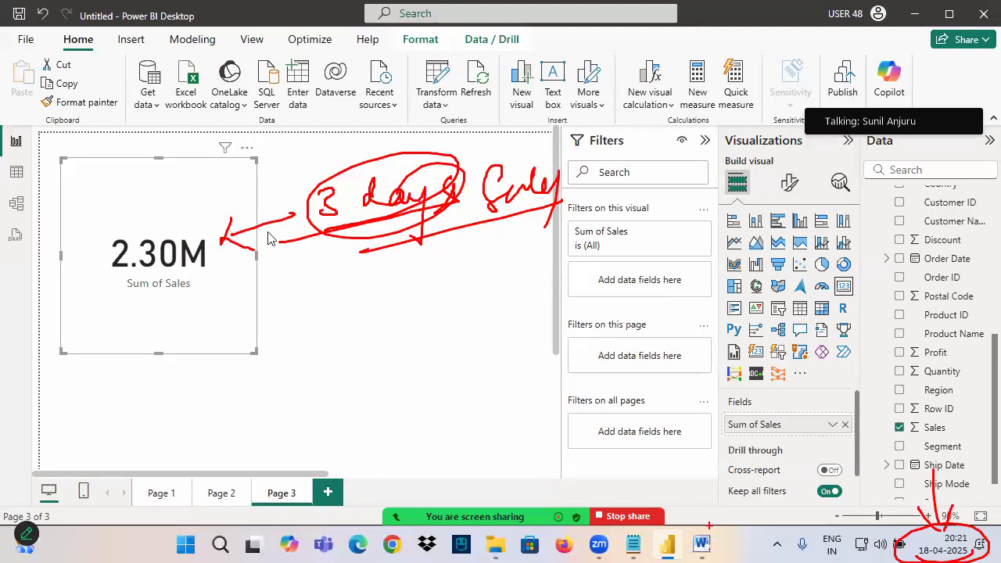
On Page 1, clear the table's Order Date filter and delete the table visual
{"action": "left_click", "coordinate": [161, 494]}
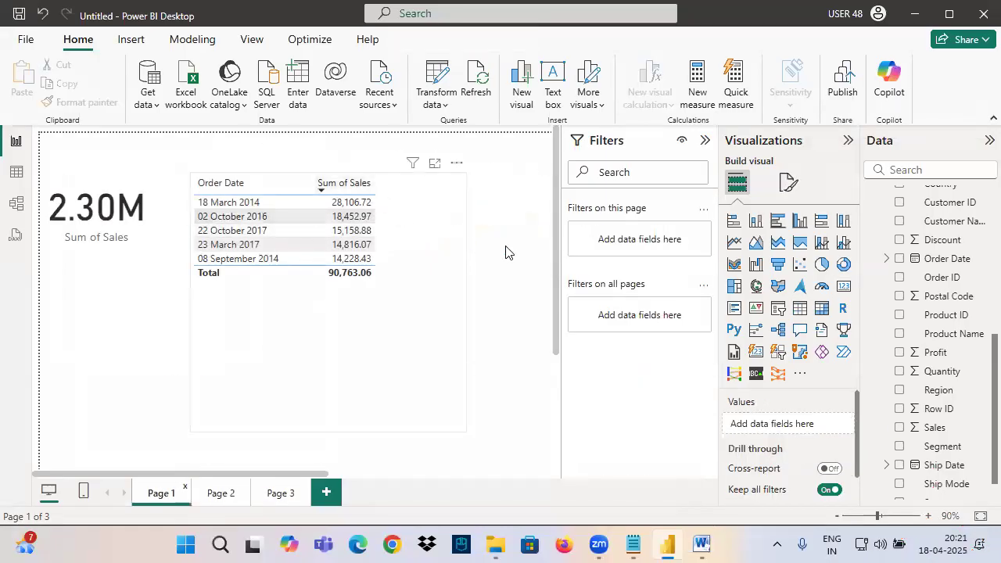
{"action": "left_click", "coordinate": [389, 311]}
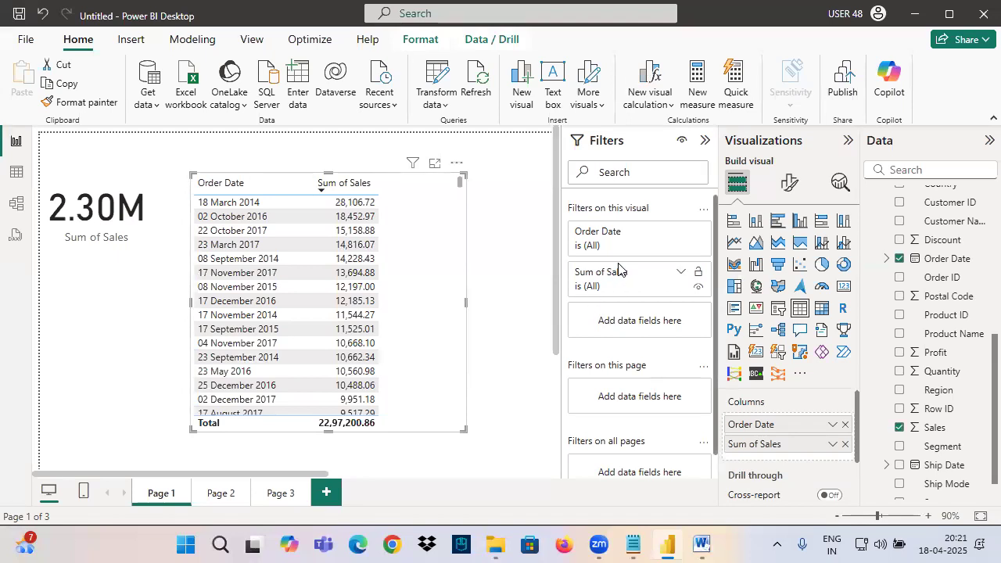
{"action": "left_click", "coordinate": [458, 171]}
{"action": "left_click", "coordinate": [346, 250]}
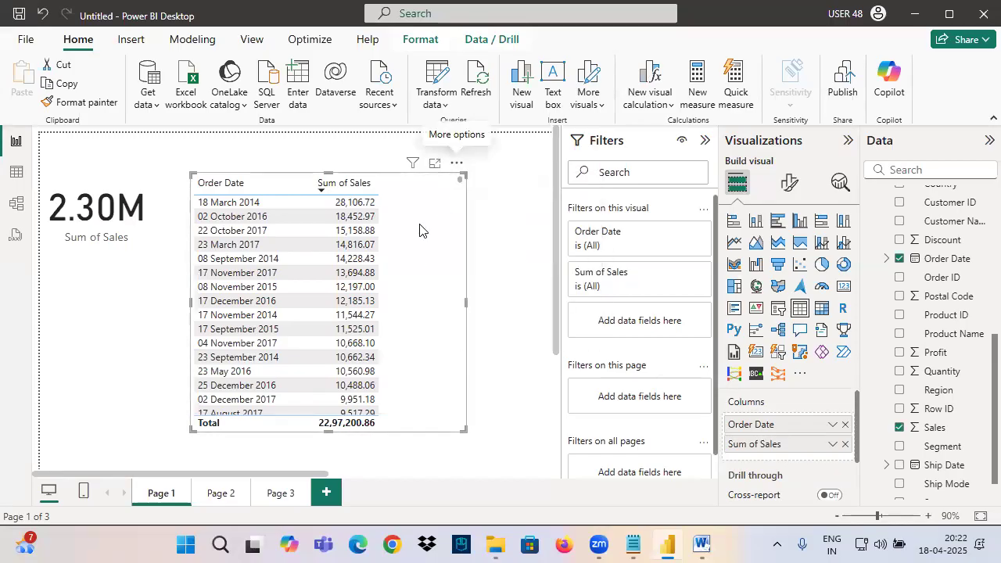
{"action": "key", "text": "Delete"}
Insert a new table beside the card on Page 1, showing Order Date as plain dates instead of the hierarchy, plus Sum of Sales
{"action": "left_click", "coordinate": [799, 307]}
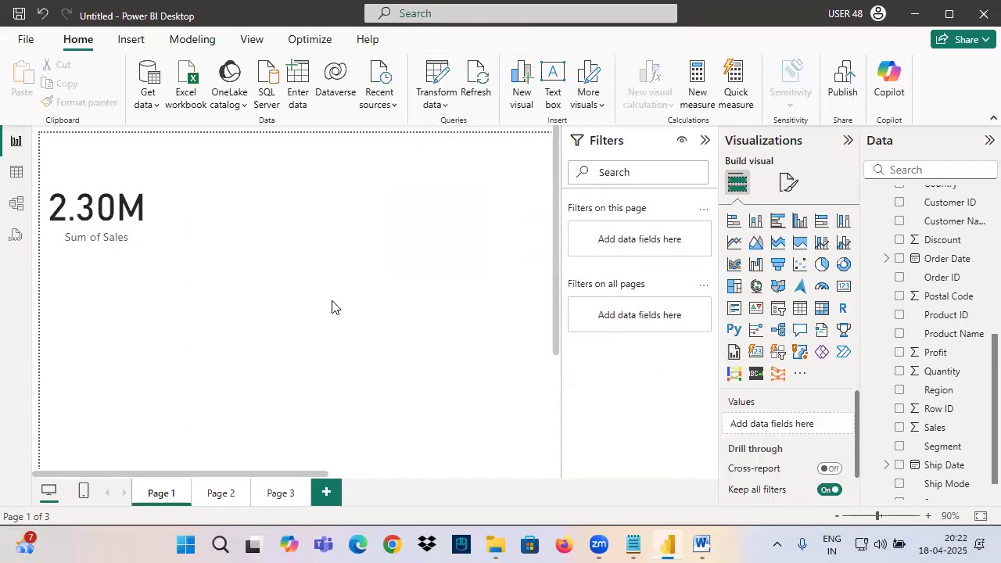
{"action": "left_click_drag", "start_coordinate": [118, 330], "coordinate": [261, 150]}
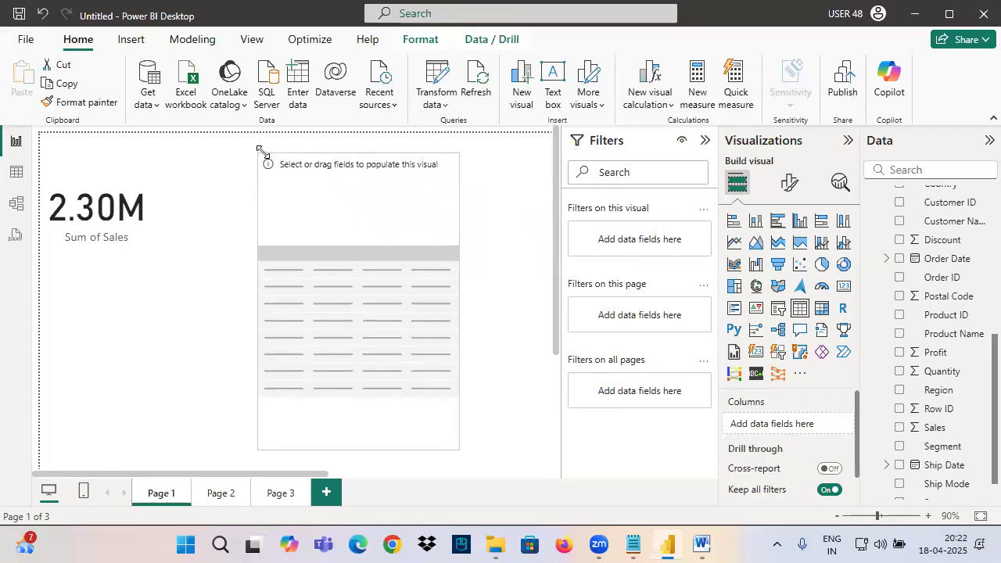
{"action": "left_click_drag", "start_coordinate": [934, 259], "coordinate": [358, 278]}
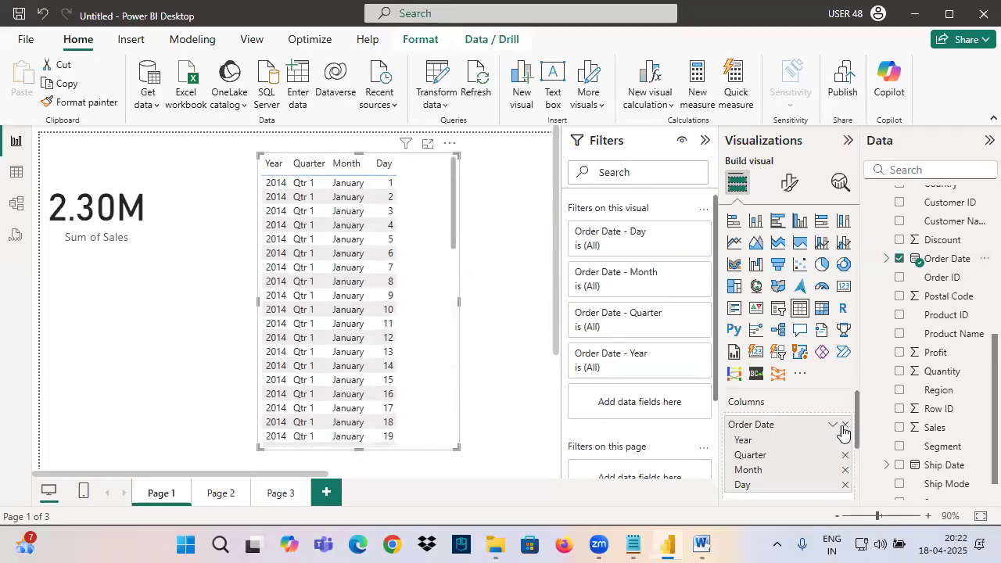
{"action": "left_click", "coordinate": [831, 424]}
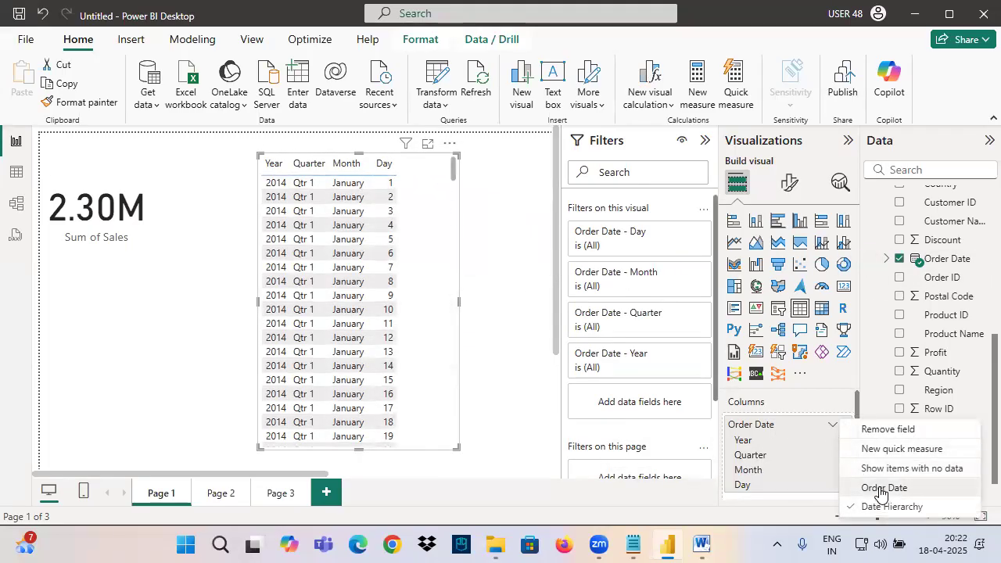
{"action": "left_click", "coordinate": [883, 487]}
{"action": "left_click_drag", "start_coordinate": [941, 430], "coordinate": [400, 291]}
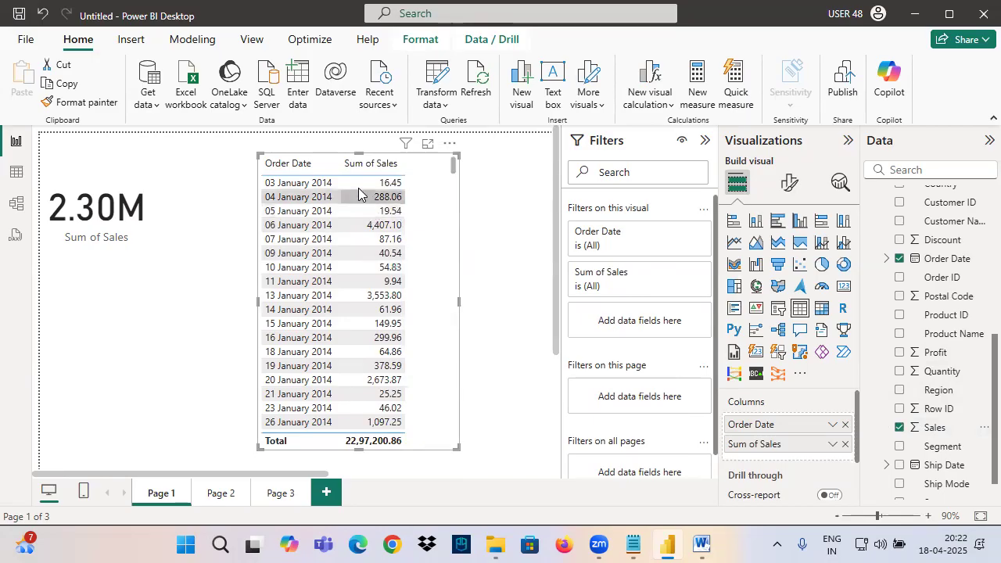
Underline the table's Order Date and Sum of Sales filters, mark its two columns with crosses, and clear the markings
{"action": "left_click_drag", "start_coordinate": [611, 254], "coordinate": [577, 251]}
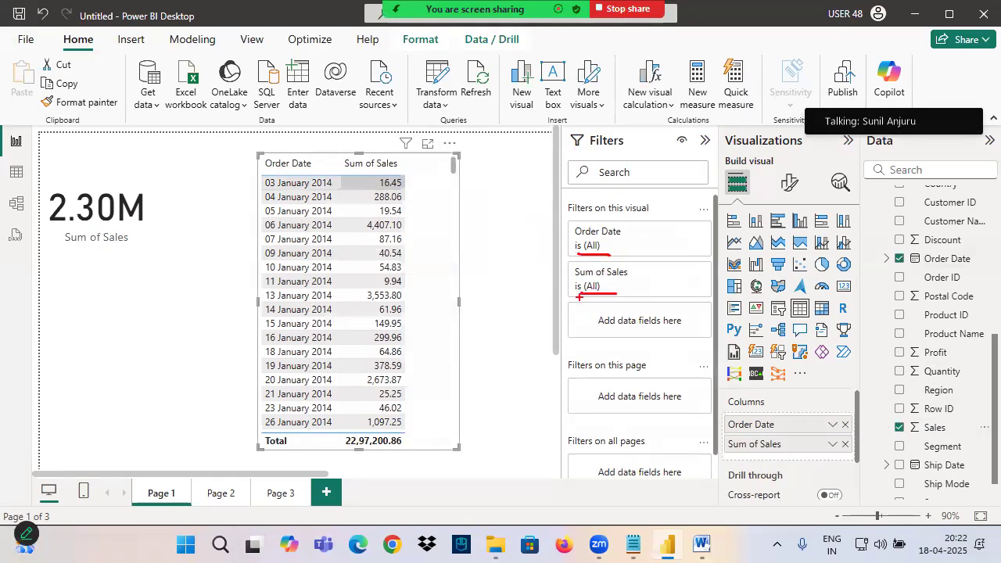
{"action": "left_click_drag", "start_coordinate": [289, 168], "coordinate": [257, 249]}
{"action": "left_click_drag", "start_coordinate": [253, 206], "coordinate": [318, 241]}
{"action": "left_click_drag", "start_coordinate": [401, 170], "coordinate": [365, 234]}
{"action": "left_click_drag", "start_coordinate": [362, 196], "coordinate": [401, 251]}
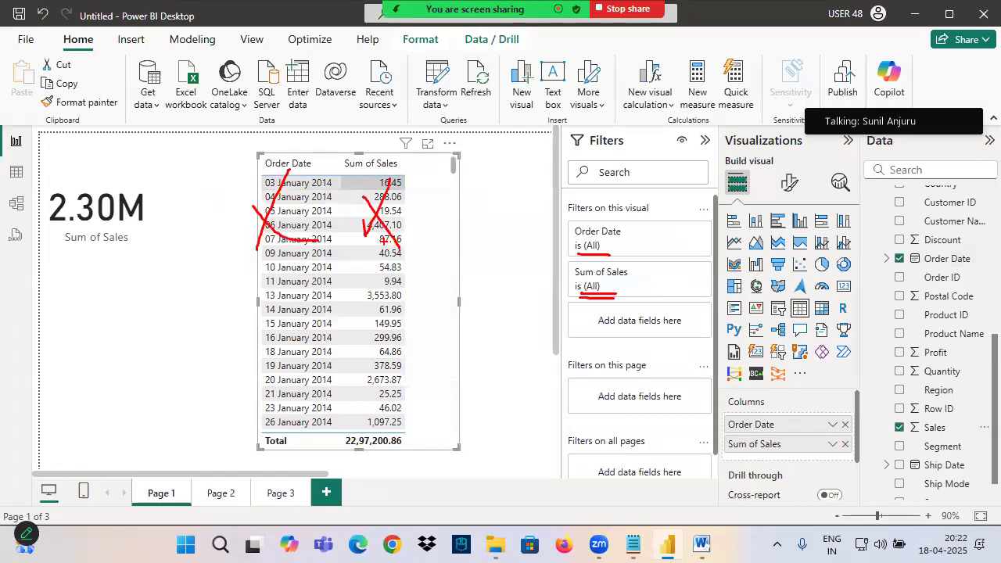
{"action": "key", "text": "Escape"}
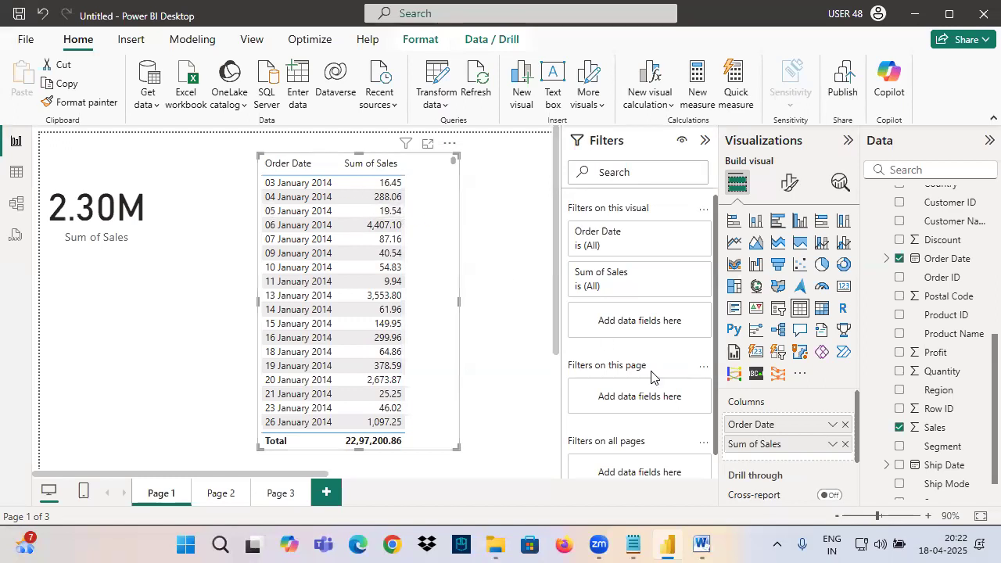
Annotate "3 days" beside the table and mark the system date with a box and an arrow
{"action": "key", "text": "ctrl+2"}
{"action": "mouse_move", "coordinate": [462, 221]}
{"action": "left_mouse_down"}
{"action": "mouse_move", "coordinate": [474, 249]}
{"action": "mouse_move", "coordinate": [459, 253]}
{"action": "left_mouse_up"}
{"action": "mouse_move", "coordinate": [504, 229]}
{"action": "left_mouse_down"}
{"action": "mouse_move", "coordinate": [513, 218]}
{"action": "mouse_move", "coordinate": [553, 220]}
{"action": "mouse_move", "coordinate": [576, 203]}
{"action": "left_mouse_up"}
{"action": "mouse_move", "coordinate": [452, 265]}
{"action": "left_mouse_down"}
{"action": "mouse_move", "coordinate": [572, 237]}
{"action": "mouse_move", "coordinate": [641, 208]}
{"action": "mouse_move", "coordinate": [612, 248]}
{"action": "left_mouse_up"}
{"action": "mouse_move", "coordinate": [969, 529]}
{"action": "left_mouse_down"}
{"action": "mouse_move", "coordinate": [898, 558]}
{"action": "mouse_move", "coordinate": [992, 526]}
{"action": "mouse_move", "coordinate": [916, 455]}
{"action": "left_mouse_up"}
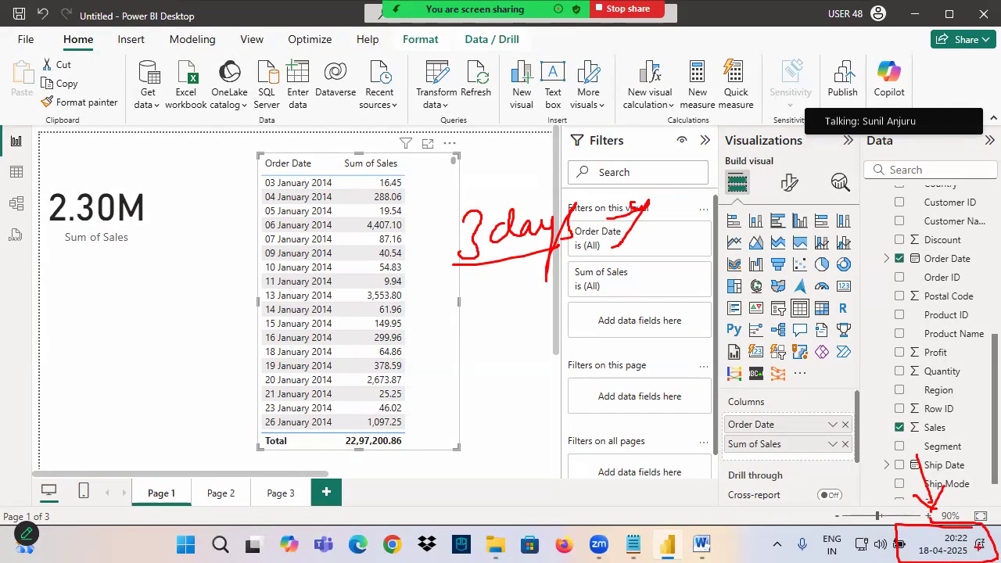
Open the system calendar, mark 15 to 17 April and 27 to 29 April before the 30th as three-day ranges, and close it
{"action": "left_click", "coordinate": [950, 543]}
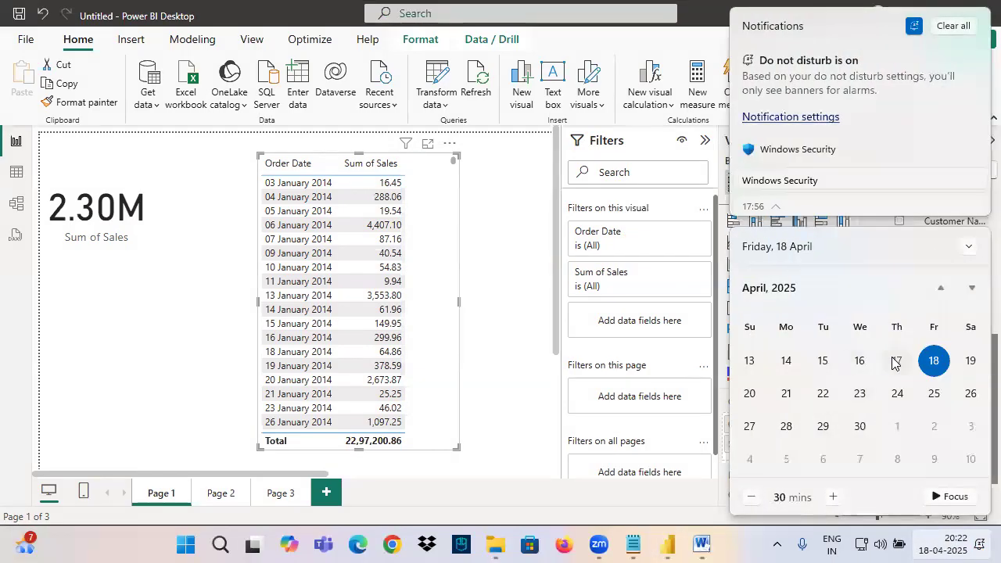
{"action": "left_click", "coordinate": [822, 362]}
{"action": "mouse_move", "coordinate": [913, 342]}
{"action": "left_mouse_down"}
{"action": "mouse_move", "coordinate": [813, 361]}
{"action": "mouse_move", "coordinate": [920, 366]}
{"action": "mouse_move", "coordinate": [863, 351]}
{"action": "left_mouse_up"}
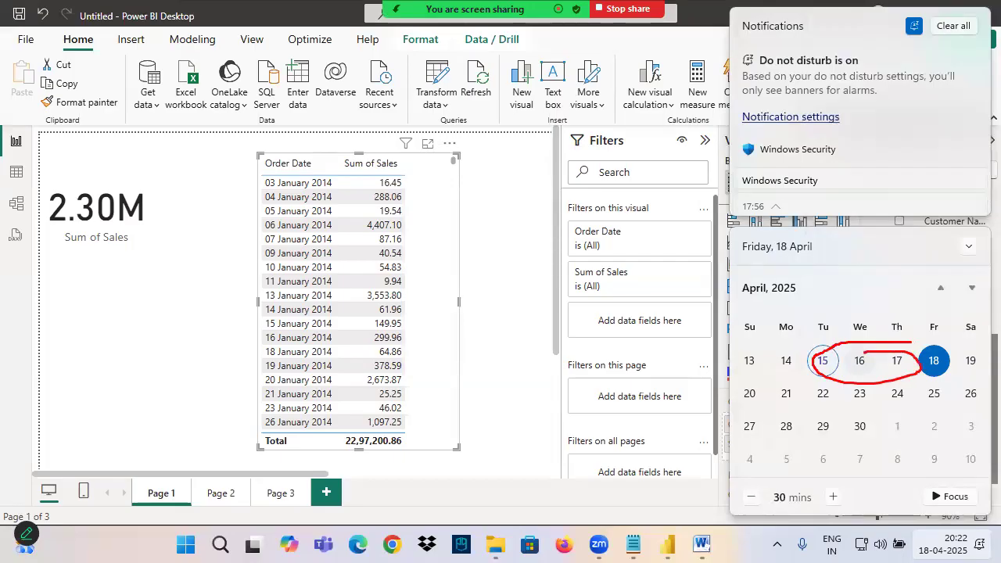
{"action": "left_click_drag", "start_coordinate": [866, 430], "coordinate": [857, 450]}
{"action": "mouse_move", "coordinate": [865, 429]}
{"action": "left_mouse_down"}
{"action": "mouse_move", "coordinate": [884, 439]}
{"action": "mouse_move", "coordinate": [876, 415]}
{"action": "mouse_move", "coordinate": [737, 437]}
{"action": "mouse_move", "coordinate": [838, 413]}
{"action": "left_mouse_up"}
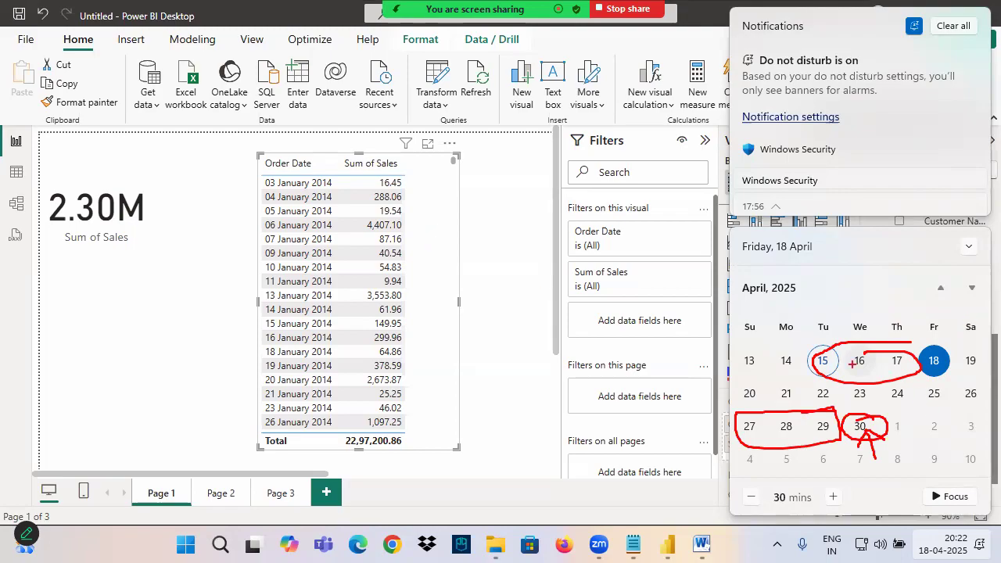
{"action": "mouse_move", "coordinate": [335, 123]}
{"action": "left_mouse_down"}
{"action": "mouse_move", "coordinate": [345, 190]}
{"action": "mouse_move", "coordinate": [335, 203]}
{"action": "left_mouse_up"}
{"action": "key", "text": "Escape"}
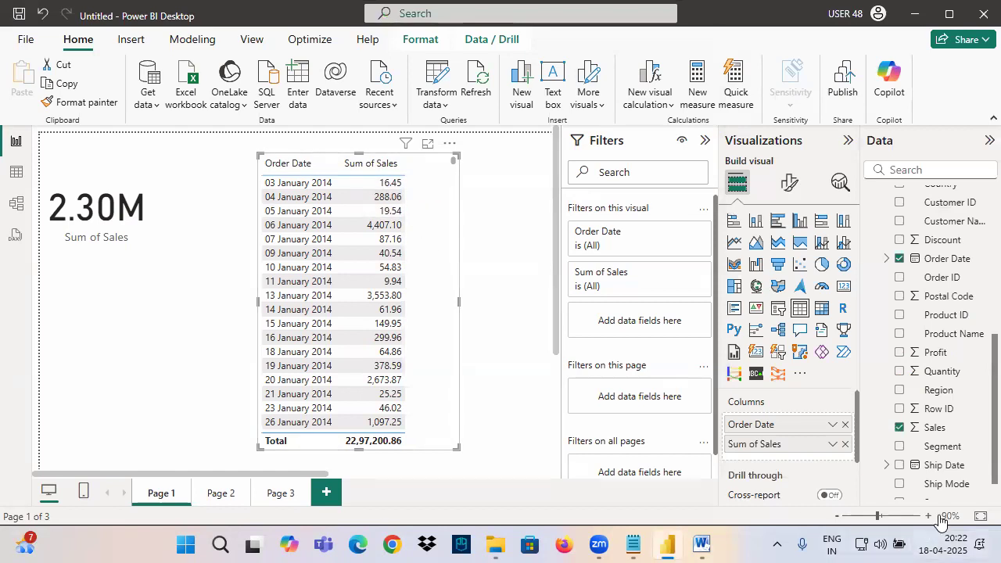
Expand the table's Order Date filter and set its filter type to Advanced filtering
{"action": "left_click", "coordinate": [627, 239]}
{"action": "left_click", "coordinate": [607, 284]}
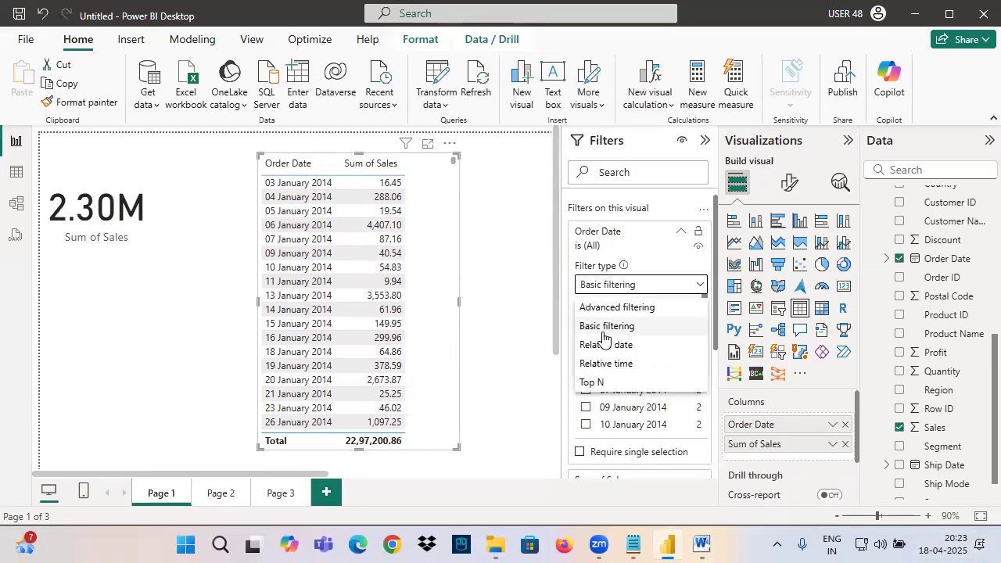
{"action": "left_click", "coordinate": [616, 305]}
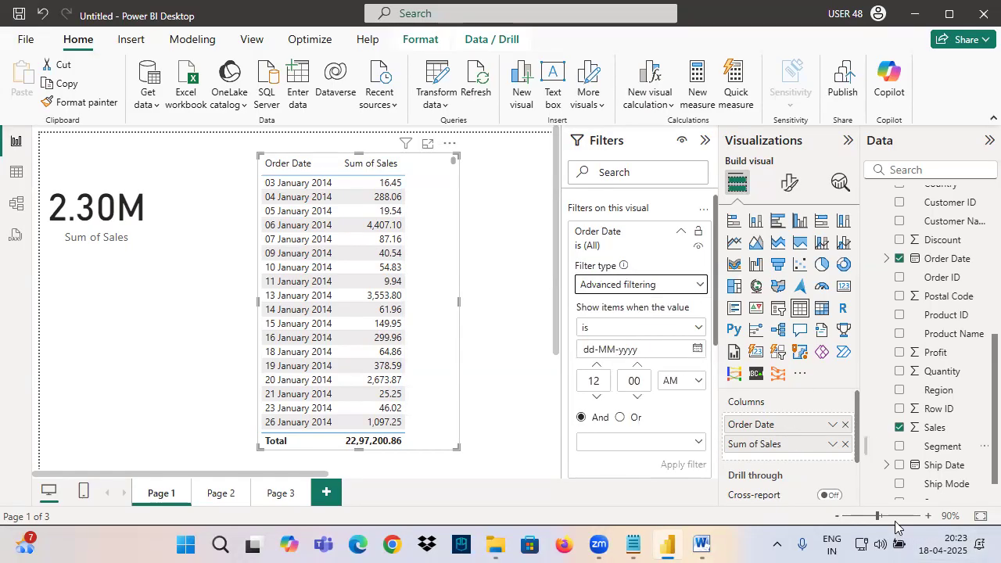
Set the first Order Date condition to is on or after, circle it with an arrow, and clear the markings
{"action": "left_click", "coordinate": [624, 328]}
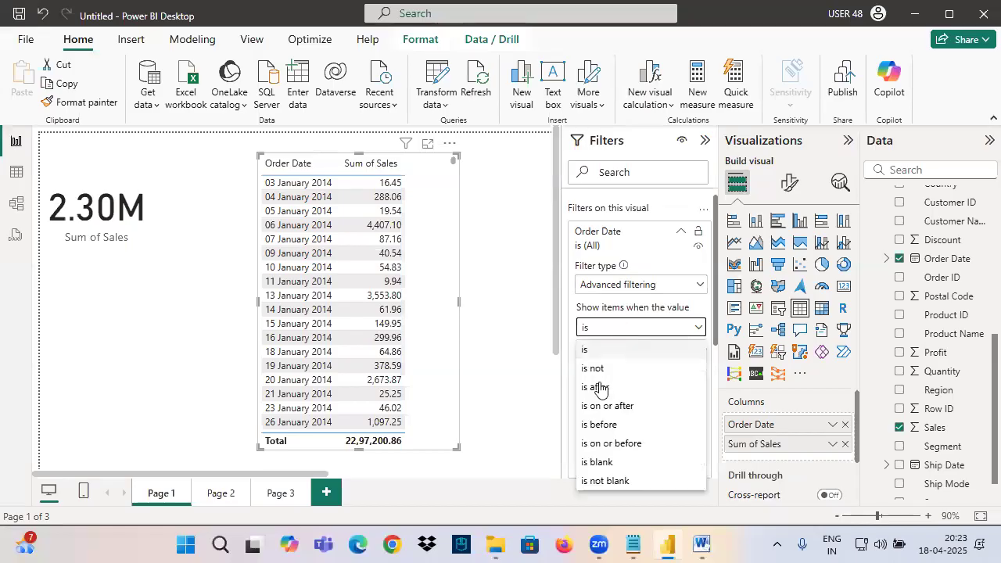
{"action": "left_click", "coordinate": [603, 404]}
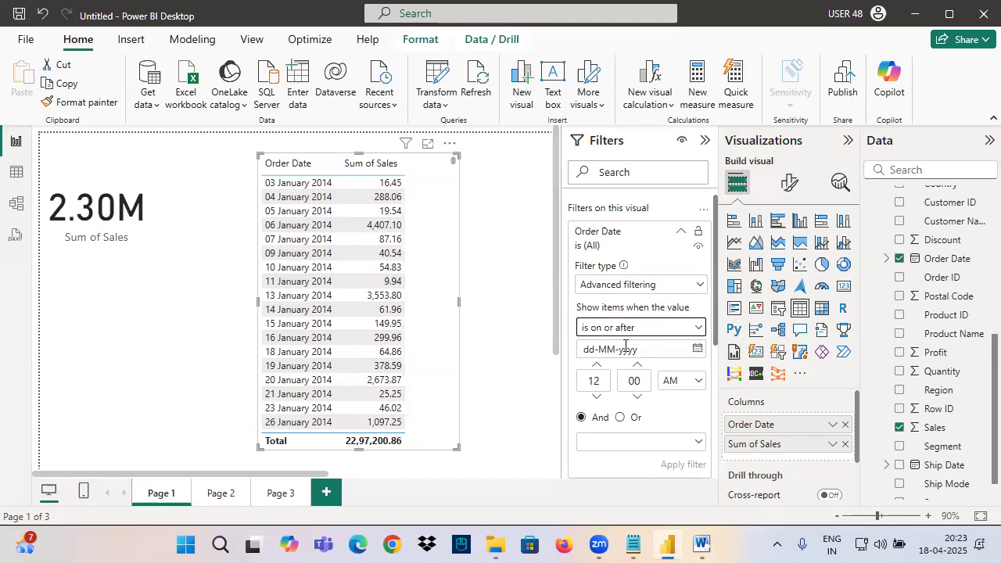
{"action": "key", "text": "ctrl+2"}
{"action": "mouse_move", "coordinate": [524, 307]}
{"action": "left_mouse_down"}
{"action": "mouse_move", "coordinate": [556, 333]}
{"action": "mouse_move", "coordinate": [546, 350]}
{"action": "left_mouse_up"}
{"action": "mouse_move", "coordinate": [597, 316]}
{"action": "left_mouse_down"}
{"action": "mouse_move", "coordinate": [553, 340]}
{"action": "mouse_move", "coordinate": [539, 326]}
{"action": "left_mouse_up"}
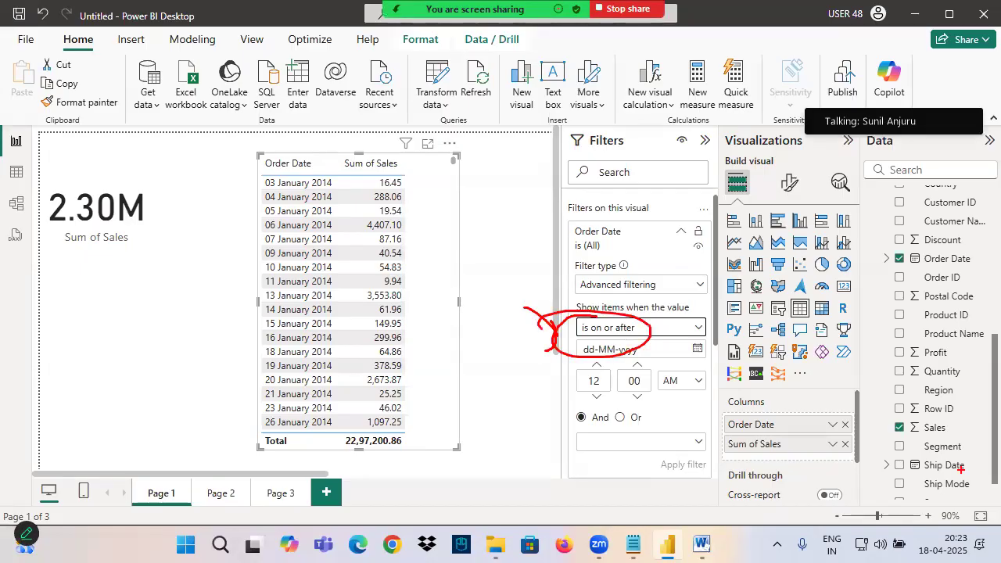
{"action": "key", "text": "Escape"}
Check the system calendar and set the first condition's date to 15-04-2025
{"action": "left_click", "coordinate": [966, 546]}
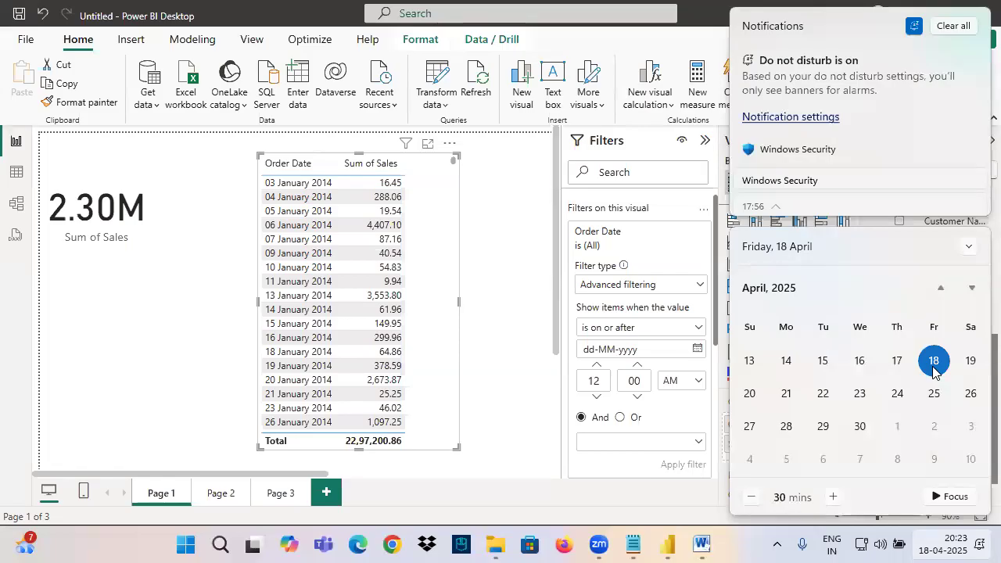
{"action": "left_click", "coordinate": [684, 349]}
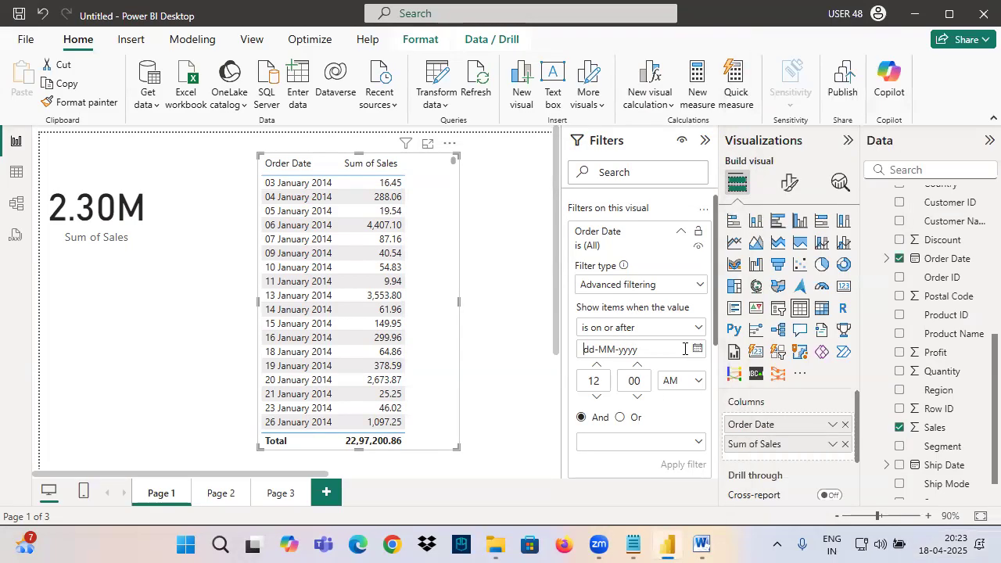
{"action": "left_click", "coordinate": [696, 348]}
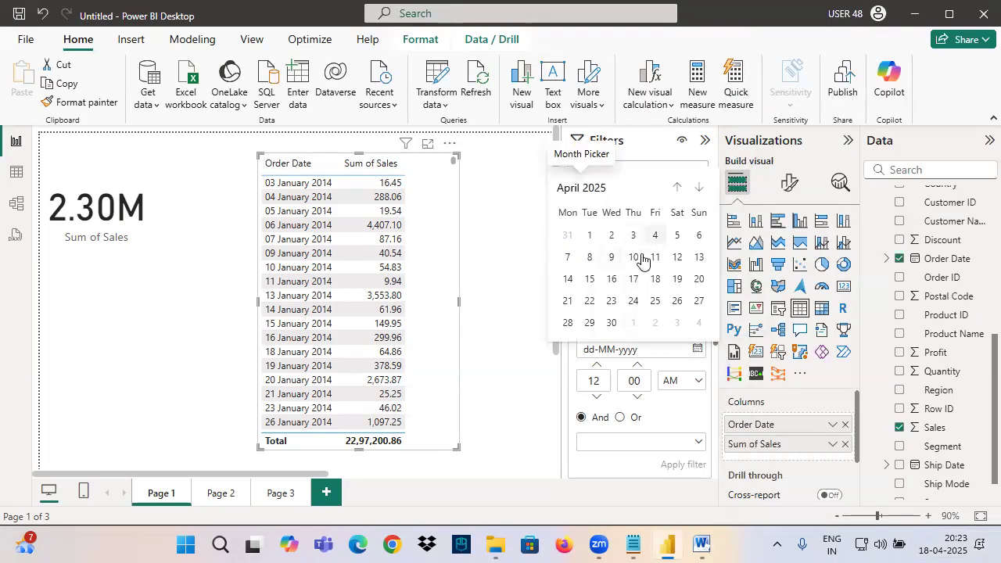
{"action": "left_click", "coordinate": [592, 282]}
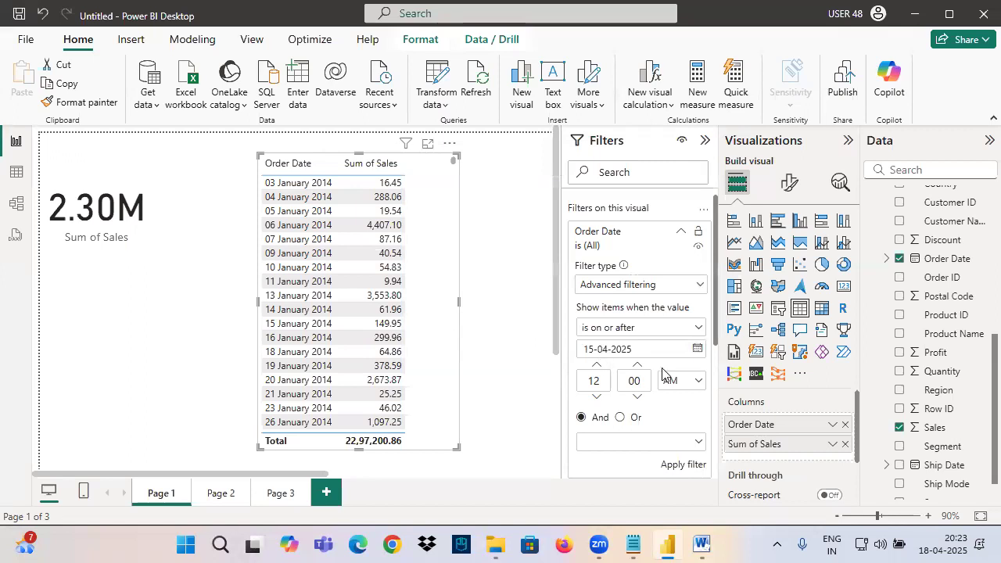
Set the second Order Date condition to is on or before 17-04-2025, joined with And
{"action": "left_click", "coordinate": [685, 442]}
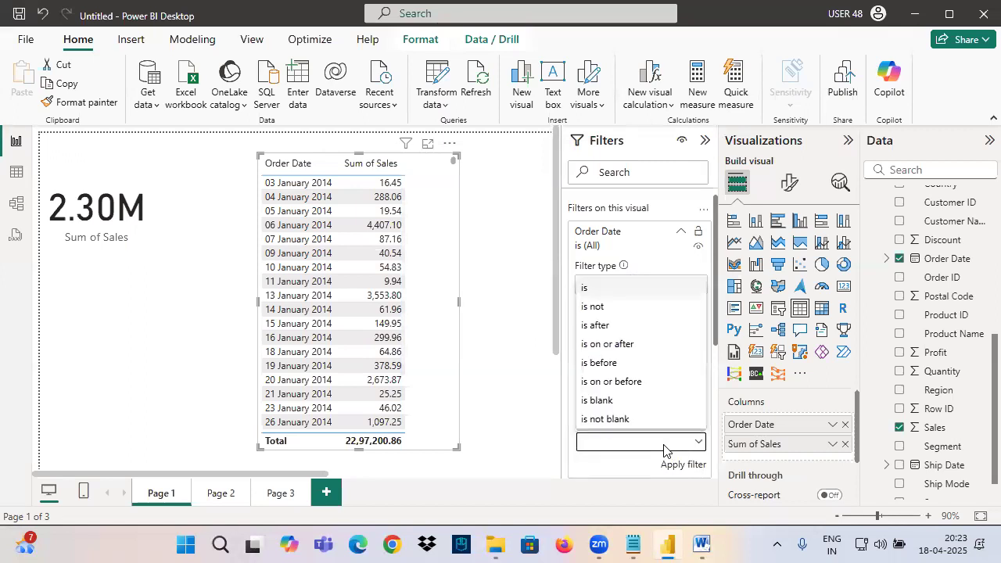
{"action": "left_click", "coordinate": [631, 382]}
{"action": "left_click", "coordinate": [695, 465]}
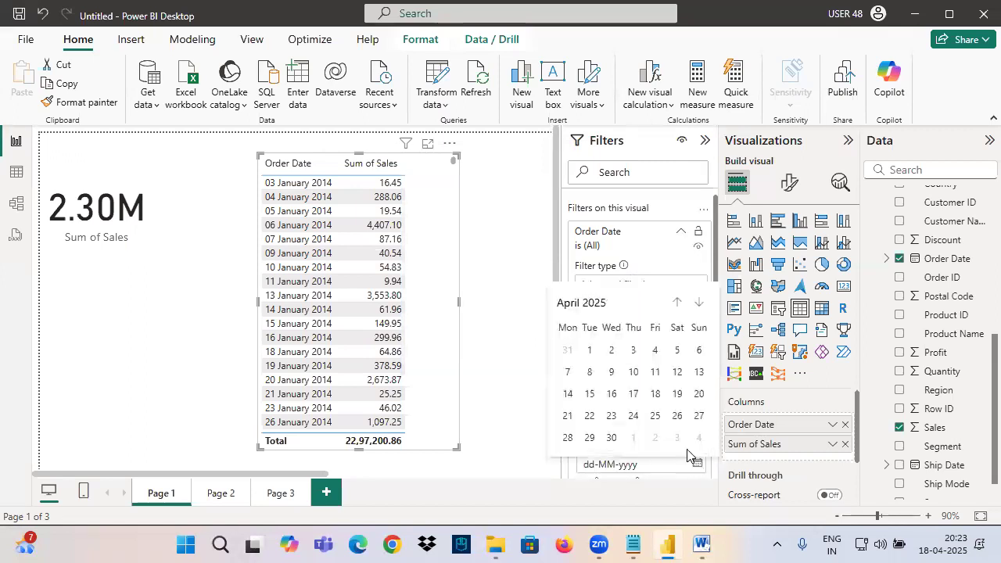
{"action": "left_click", "coordinate": [633, 395]}
{"action": "scroll", "coordinate": [618, 347], "scroll_direction": "down", "scroll_amount": 1}
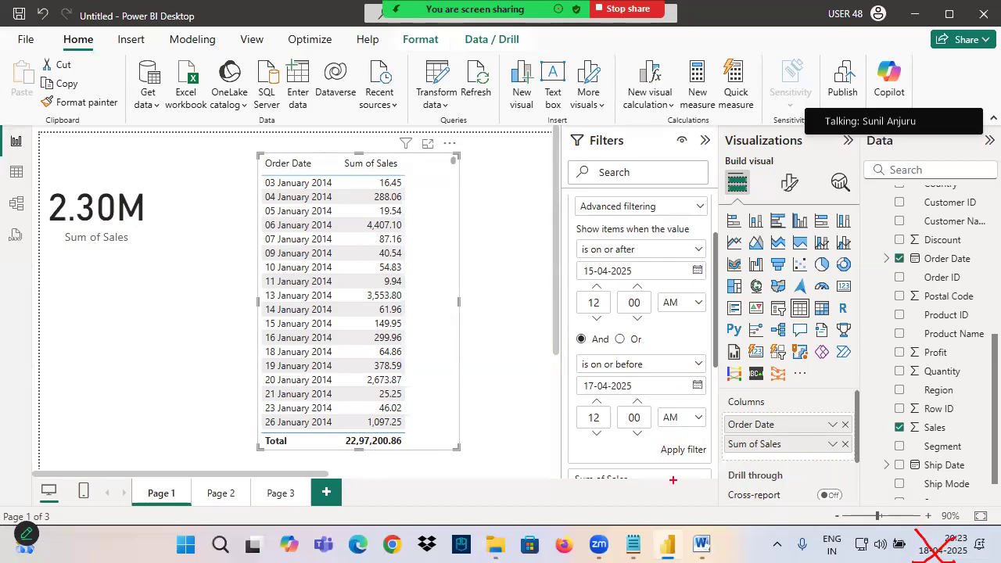
Mark the two dates and the And option in the Order Date filter, clear the markings, and apply the filter
{"action": "mouse_move", "coordinate": [584, 276]}
{"action": "left_mouse_down"}
{"action": "mouse_move", "coordinate": [651, 264]}
{"action": "mouse_move", "coordinate": [595, 300]}
{"action": "left_mouse_up"}
{"action": "left_click_drag", "start_coordinate": [630, 383], "coordinate": [635, 400]}
{"action": "left_click_drag", "start_coordinate": [566, 345], "coordinate": [622, 340]}
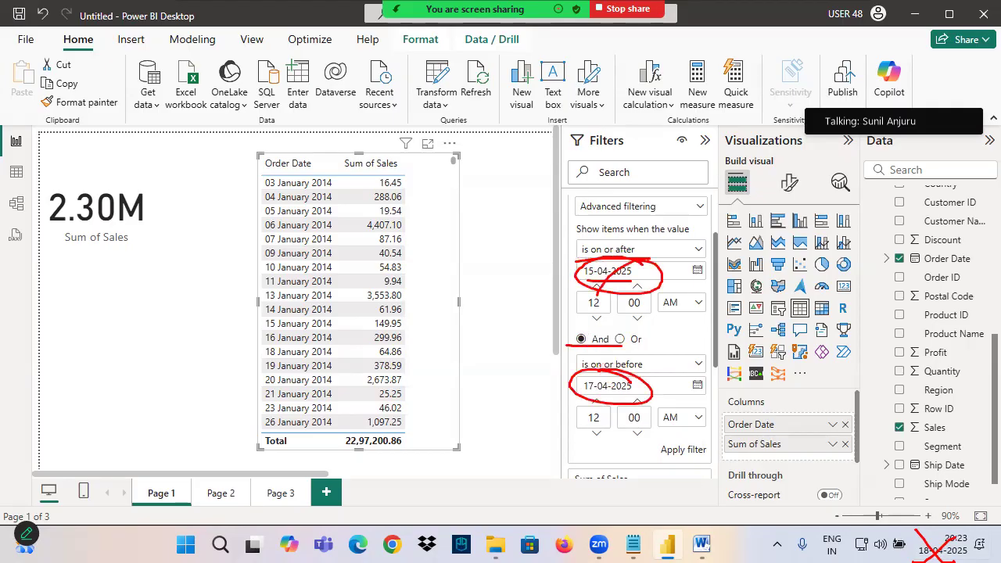
{"action": "key", "text": "Escape"}
{"action": "left_click", "coordinate": [683, 450]}
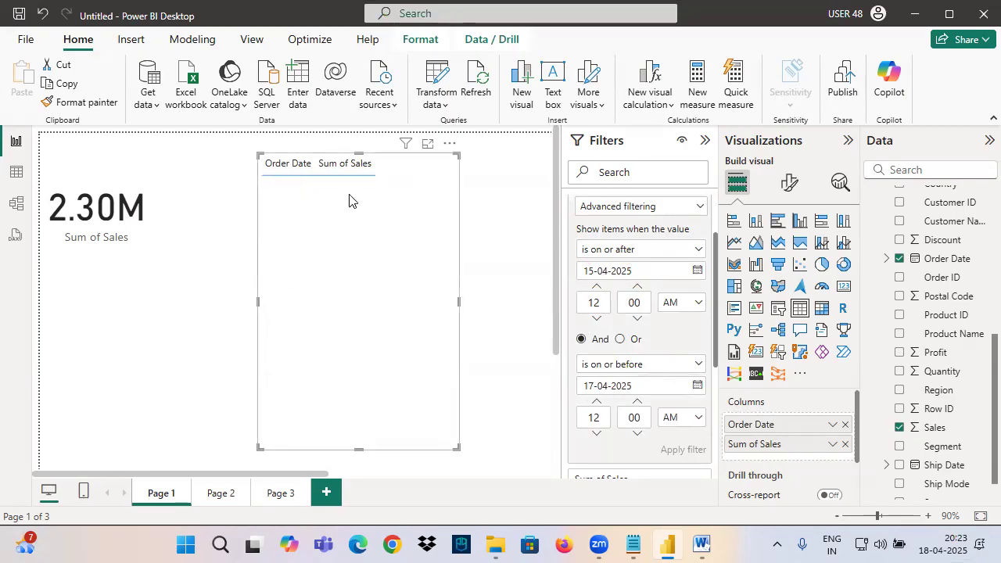
Write "2017" inside the table visual, circle it, and cross it out
{"action": "key", "text": "ctrl+2"}
{"action": "mouse_move", "coordinate": [319, 198]}
{"action": "left_mouse_down"}
{"action": "mouse_move", "coordinate": [319, 226]}
{"action": "mouse_move", "coordinate": [354, 214]}
{"action": "left_mouse_up"}
{"action": "left_click_drag", "start_coordinate": [354, 202], "coordinate": [401, 225]}
{"action": "mouse_move", "coordinate": [393, 217]}
{"action": "left_mouse_down"}
{"action": "mouse_move", "coordinate": [313, 191]}
{"action": "mouse_move", "coordinate": [372, 233]}
{"action": "left_mouse_up"}
{"action": "mouse_move", "coordinate": [446, 161]}
{"action": "left_mouse_down"}
{"action": "mouse_move", "coordinate": [371, 235]}
{"action": "mouse_move", "coordinate": [320, 248]}
{"action": "left_mouse_up"}
{"action": "left_click_drag", "start_coordinate": [321, 184], "coordinate": [435, 302]}
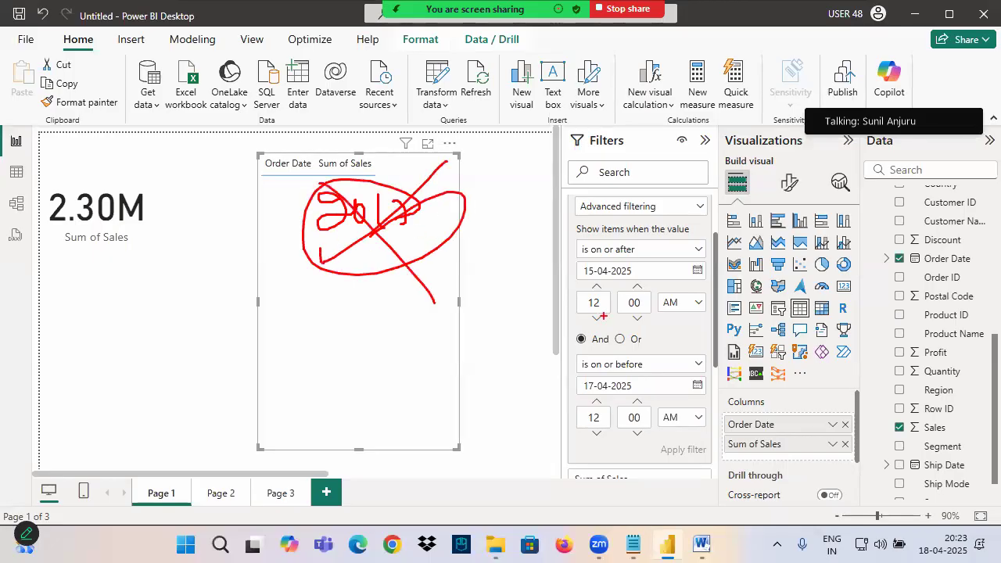
Mark both filter conditions, the written year and the system date with circles and arrows, and clear all markings
{"action": "left_click_drag", "start_coordinate": [555, 254], "coordinate": [569, 311]}
{"action": "left_click_drag", "start_coordinate": [524, 364], "coordinate": [589, 375]}
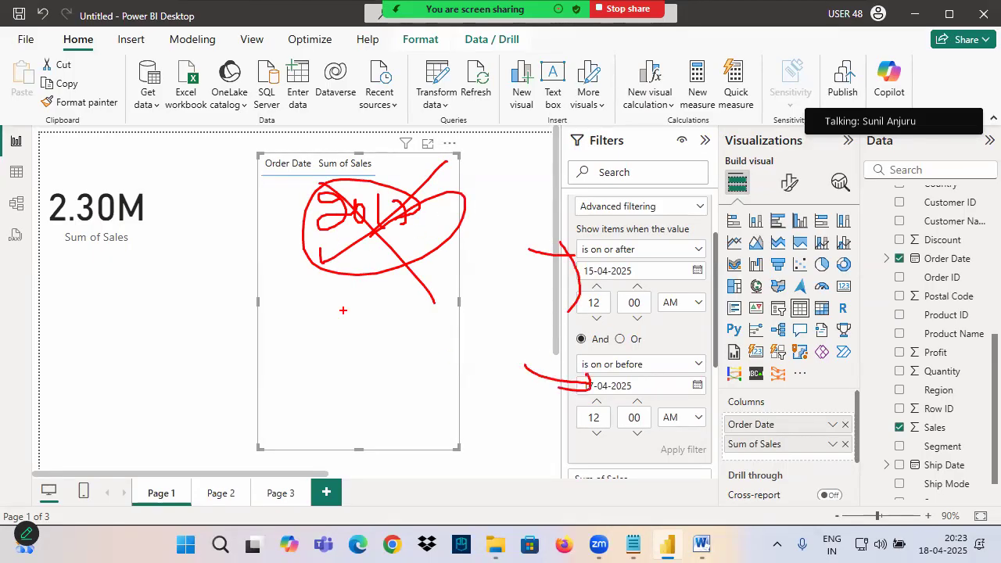
{"action": "mouse_move", "coordinate": [260, 201]}
{"action": "left_mouse_down"}
{"action": "mouse_move", "coordinate": [311, 205]}
{"action": "mouse_move", "coordinate": [289, 235]}
{"action": "left_mouse_up"}
{"action": "left_click_drag", "start_coordinate": [625, 235], "coordinate": [655, 249]}
{"action": "left_click_drag", "start_coordinate": [580, 336], "coordinate": [619, 334]}
{"action": "left_click_drag", "start_coordinate": [975, 467], "coordinate": [975, 533]}
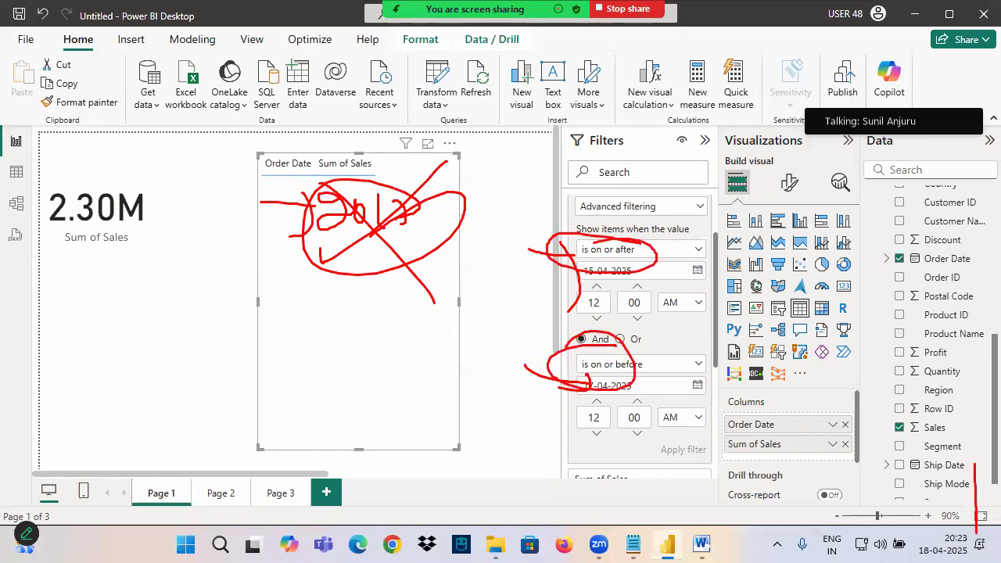
{"action": "mouse_move", "coordinate": [660, 249]}
{"action": "left_mouse_down"}
{"action": "mouse_move", "coordinate": [671, 355]}
{"action": "mouse_move", "coordinate": [727, 304]}
{"action": "left_mouse_up"}
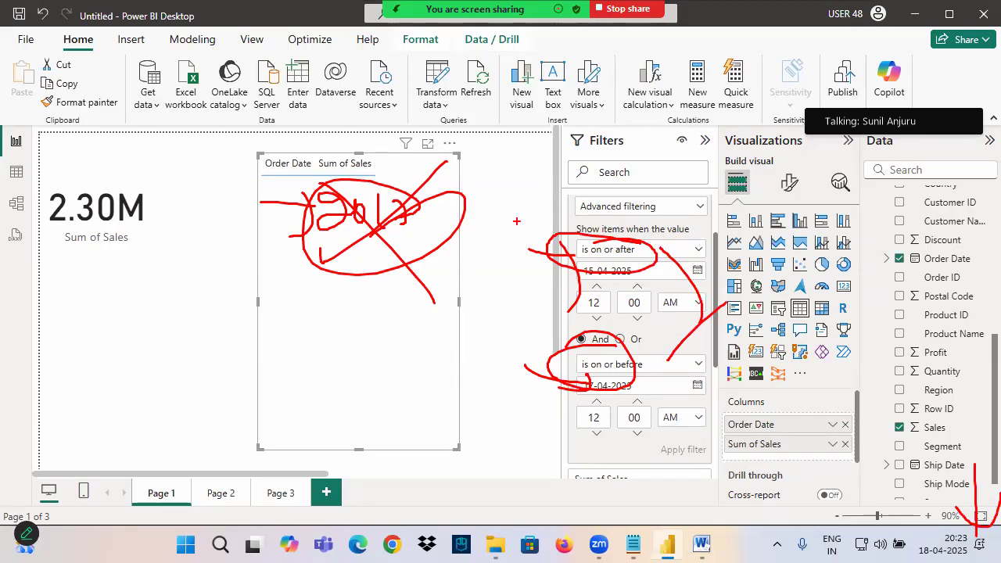
{"action": "mouse_move", "coordinate": [485, 117]}
{"action": "left_mouse_down"}
{"action": "mouse_move", "coordinate": [408, 192]}
{"action": "mouse_move", "coordinate": [475, 199]}
{"action": "left_mouse_up"}
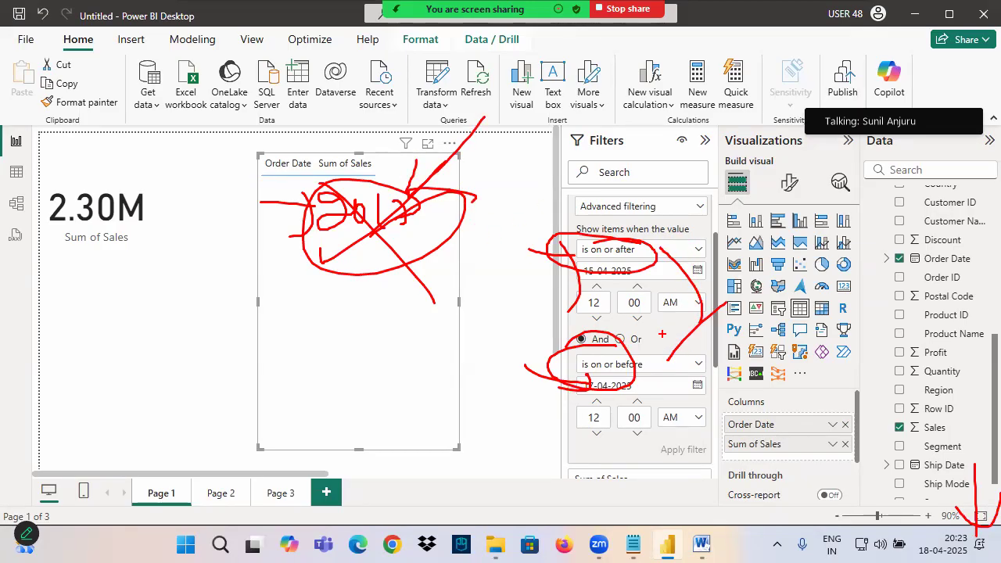
{"action": "left_click_drag", "start_coordinate": [932, 469], "coordinate": [942, 521]}
{"action": "mouse_move", "coordinate": [910, 485]}
{"action": "left_mouse_down"}
{"action": "mouse_move", "coordinate": [921, 511]}
{"action": "mouse_move", "coordinate": [908, 540]}
{"action": "left_mouse_up"}
{"action": "key", "text": "Escape"}
Open the system calendar, point out 15, 17, 23 and 30 April as examples of dates, and close it
{"action": "left_click", "coordinate": [923, 544]}
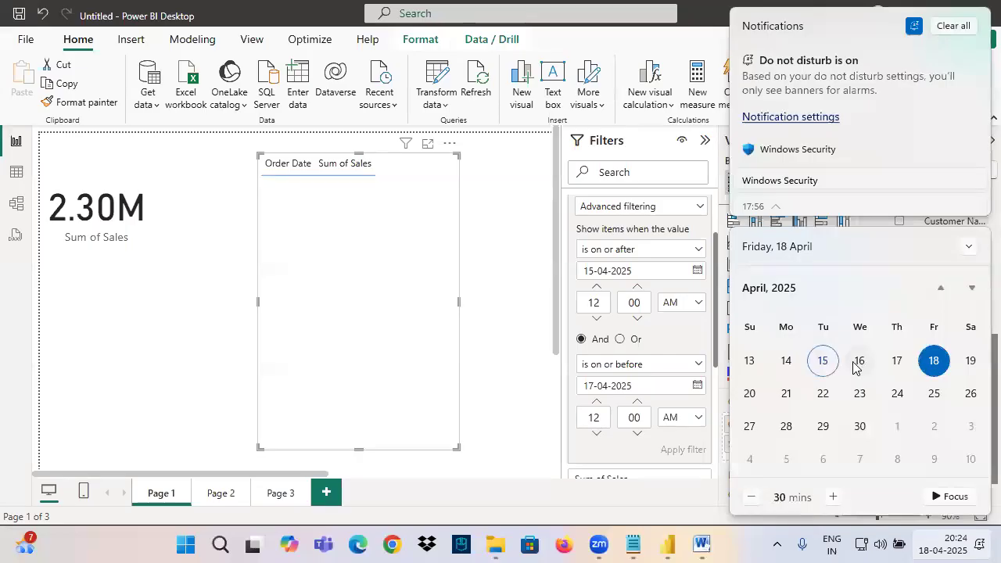
{"action": "left_click", "coordinate": [896, 362]}
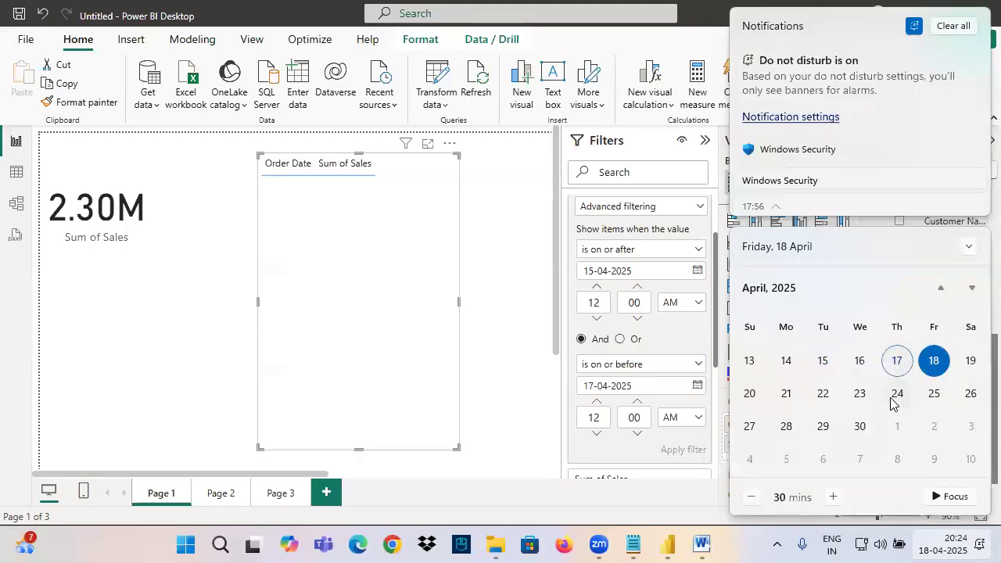
{"action": "left_click", "coordinate": [847, 398]}
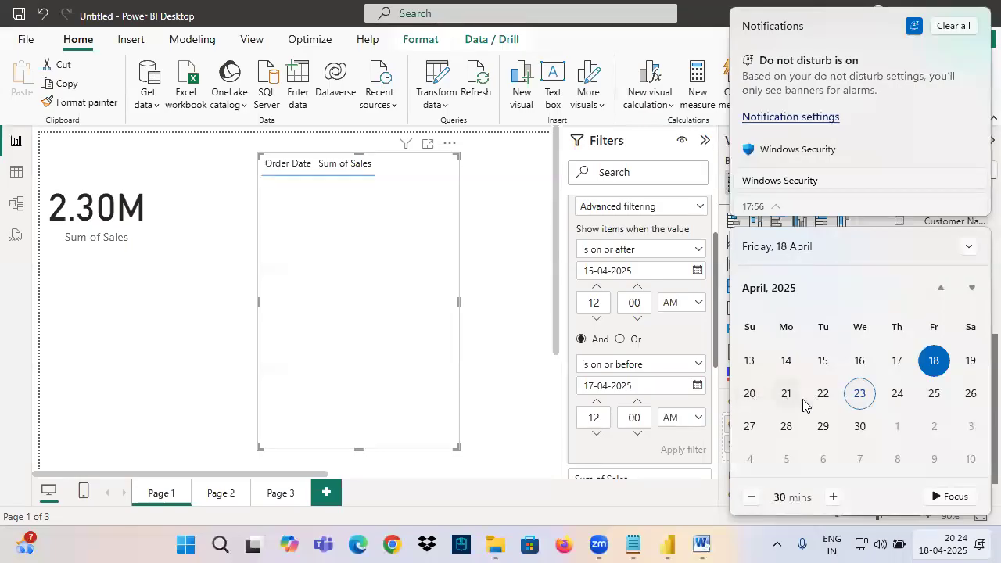
{"action": "left_click", "coordinate": [860, 428]}
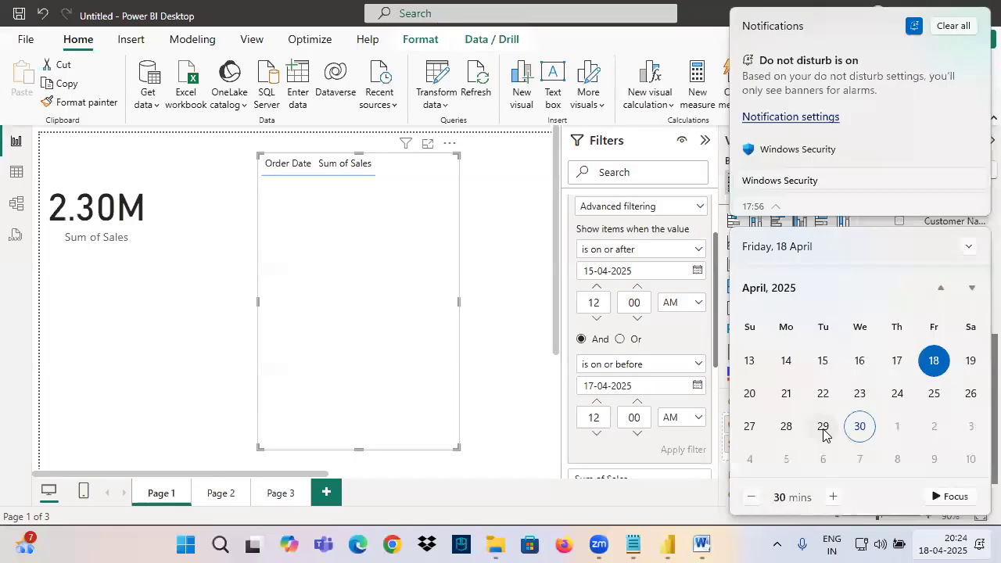
{"action": "left_click", "coordinate": [370, 313]}
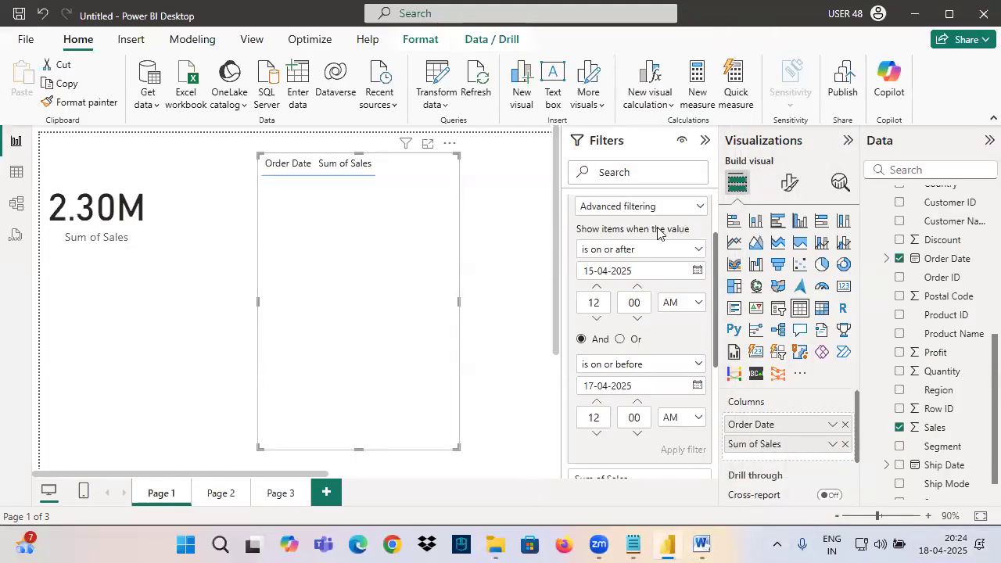
Clear the table's Order Date filter and set its filter type to Relative date
{"action": "scroll", "coordinate": [656, 232], "scroll_direction": "up", "scroll_amount": 2}
{"action": "left_click", "coordinate": [678, 247]}
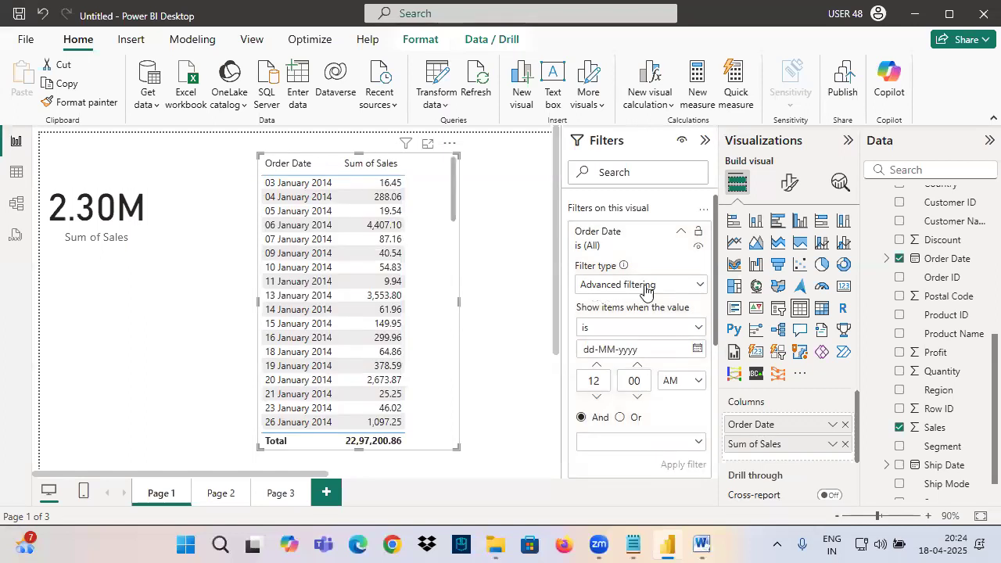
{"action": "left_click", "coordinate": [635, 286]}
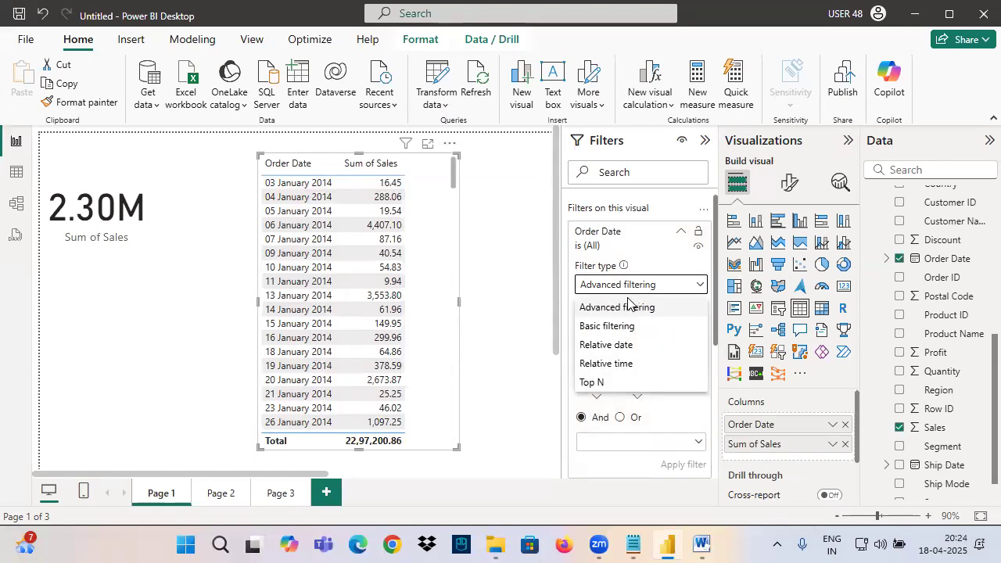
{"action": "left_click", "coordinate": [610, 345]}
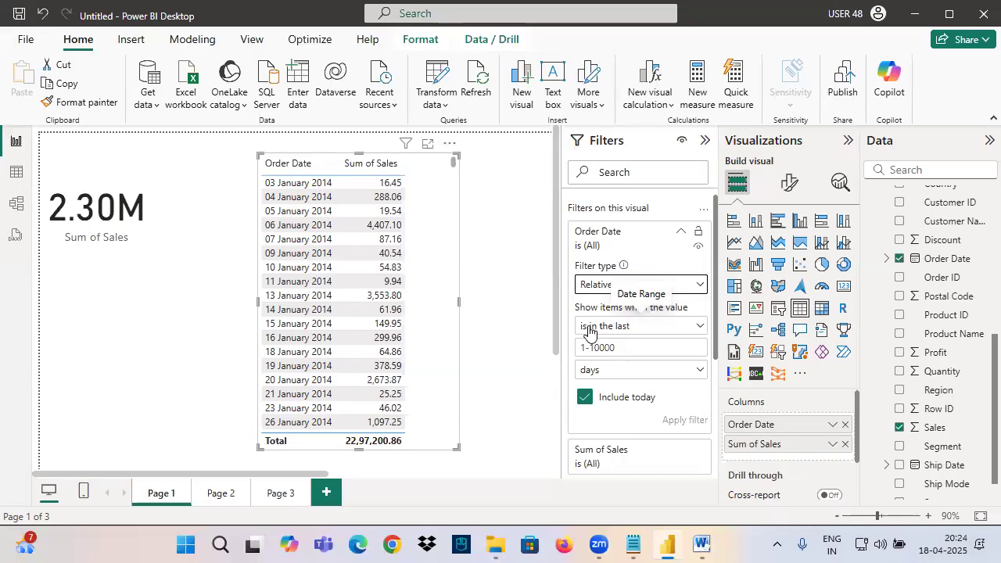
Filter Order Date to values that are in the last 3 days, including today, and apply the filter
{"action": "left_click", "coordinate": [591, 328]}
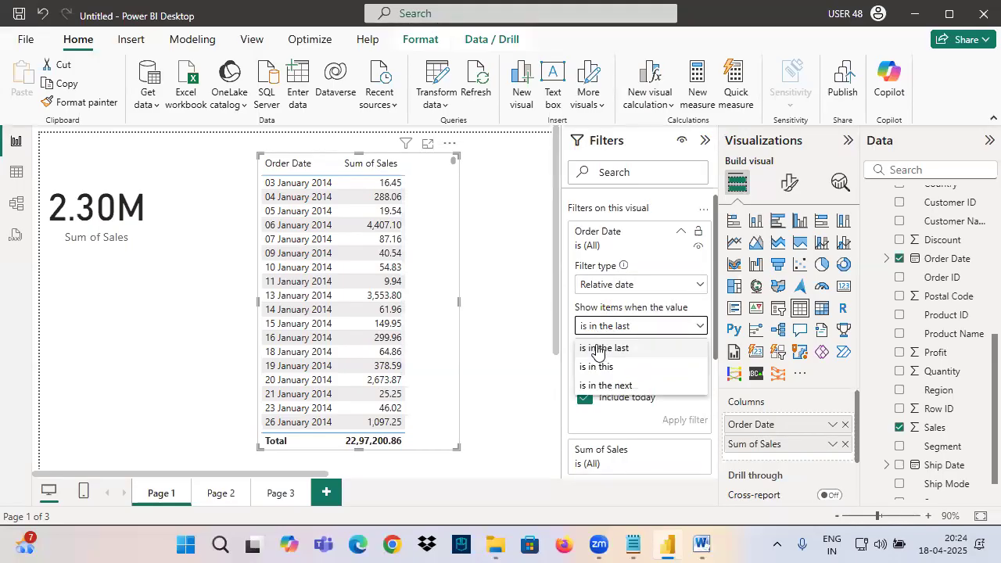
{"action": "left_click", "coordinate": [599, 348]}
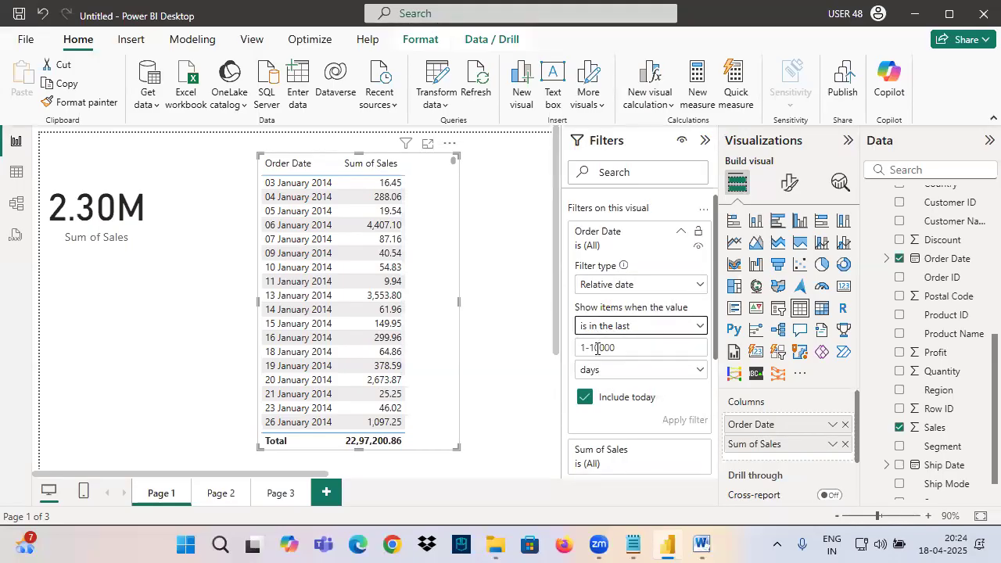
{"action": "left_click", "coordinate": [658, 342]}
{"action": "type", "text": "3"}
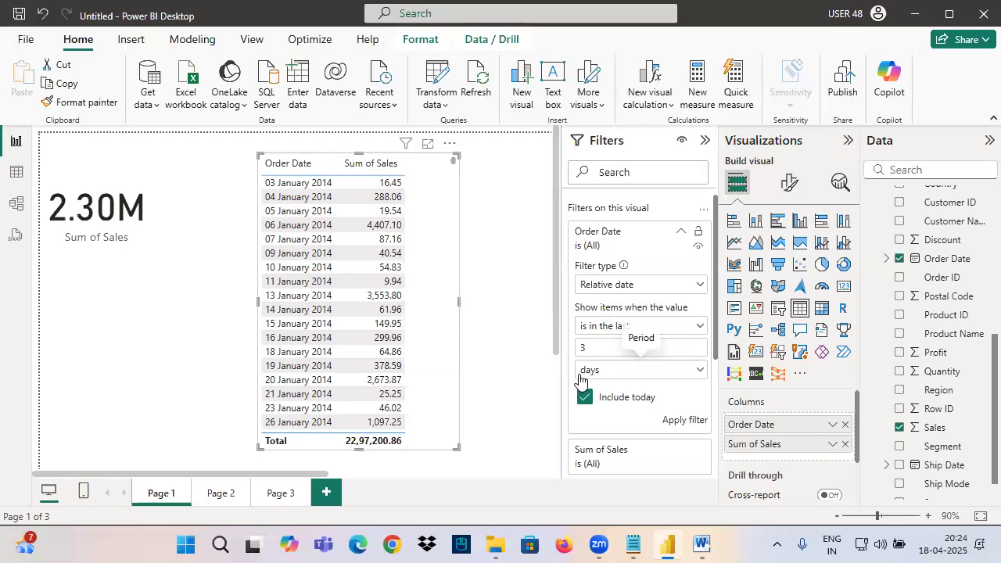
{"action": "left_click", "coordinate": [683, 420]}
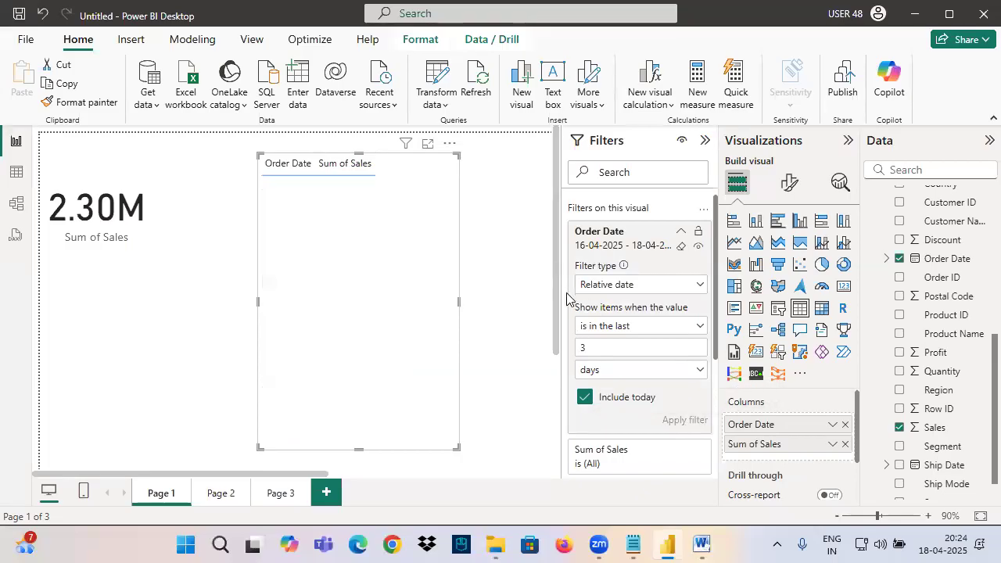
Widen the Filters pane, box the Include today option, and mark the filter's date range
{"action": "left_click_drag", "start_coordinate": [561, 290], "coordinate": [502, 297]}
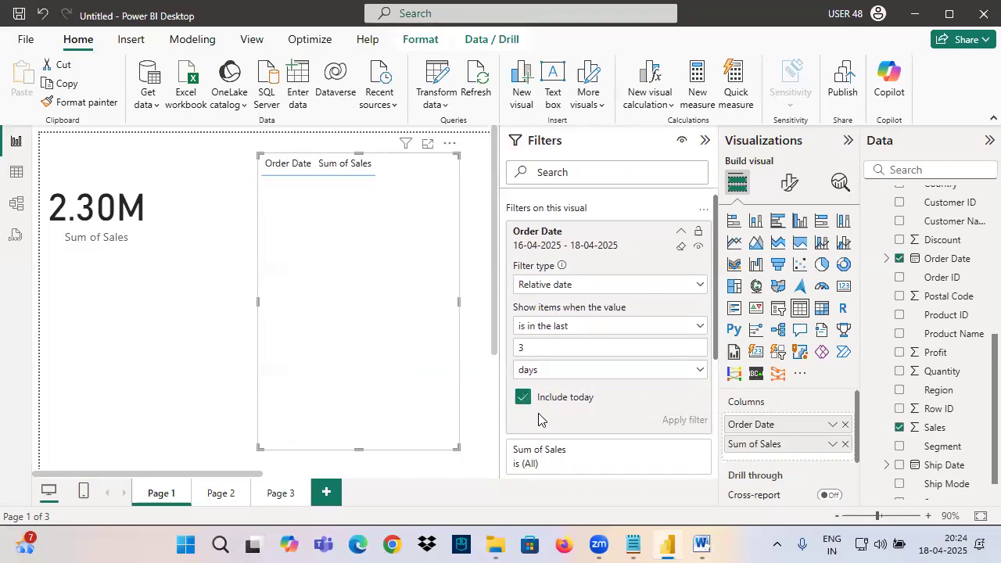
{"action": "left_click_drag", "start_coordinate": [599, 409], "coordinate": [525, 381]}
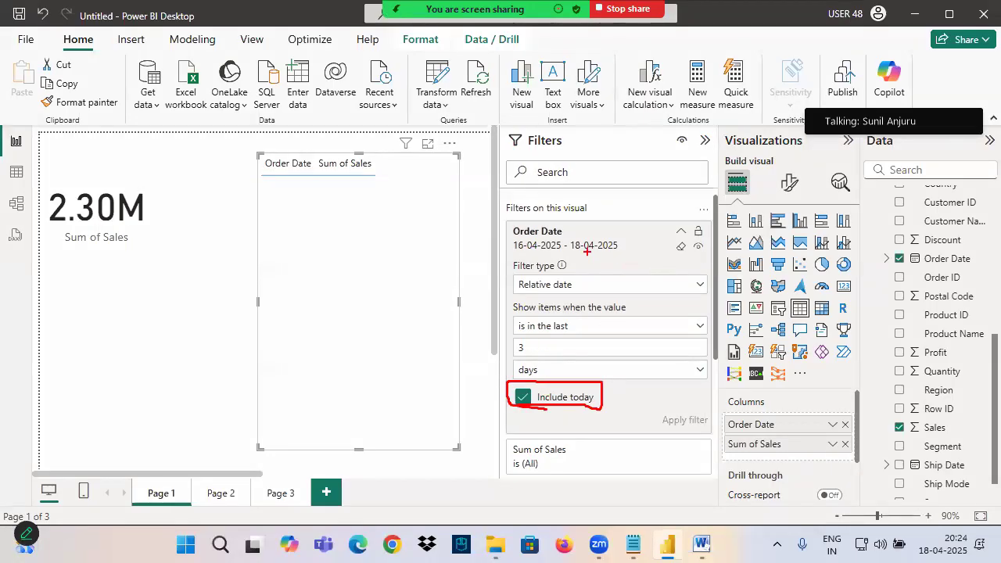
{"action": "mouse_move", "coordinate": [564, 227]}
{"action": "left_mouse_down"}
{"action": "mouse_move", "coordinate": [558, 200]}
{"action": "mouse_move", "coordinate": [518, 235]}
{"action": "left_mouse_up"}
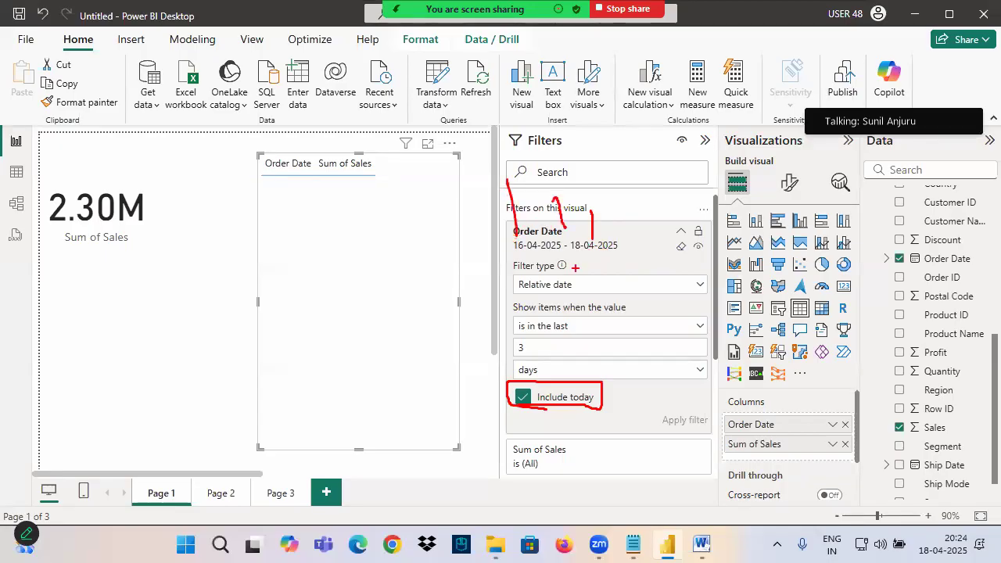
Exclude today from the applied relative date filter and link the circled system date to the filter's date range
{"action": "left_click", "coordinate": [522, 397]}
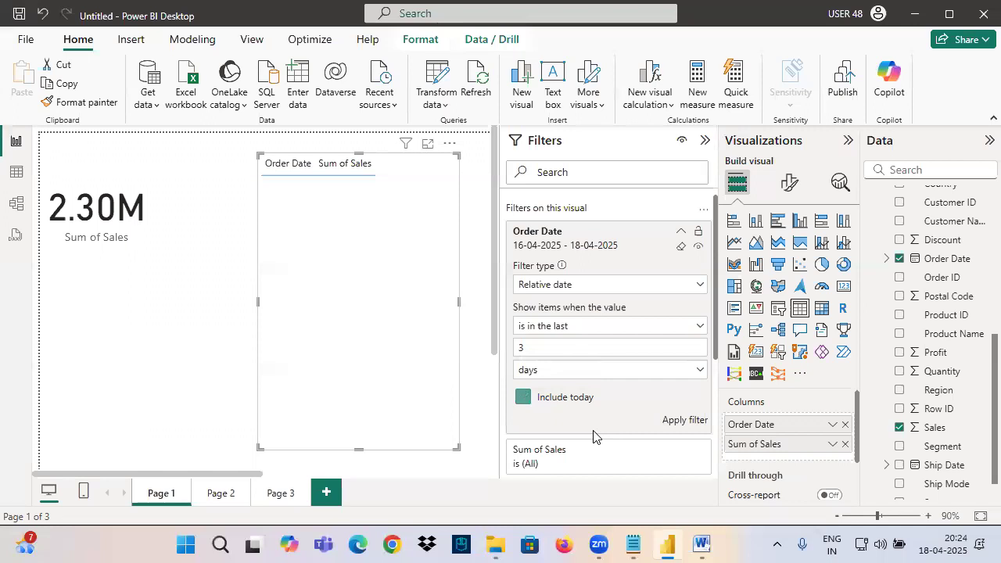
{"action": "left_click", "coordinate": [684, 422]}
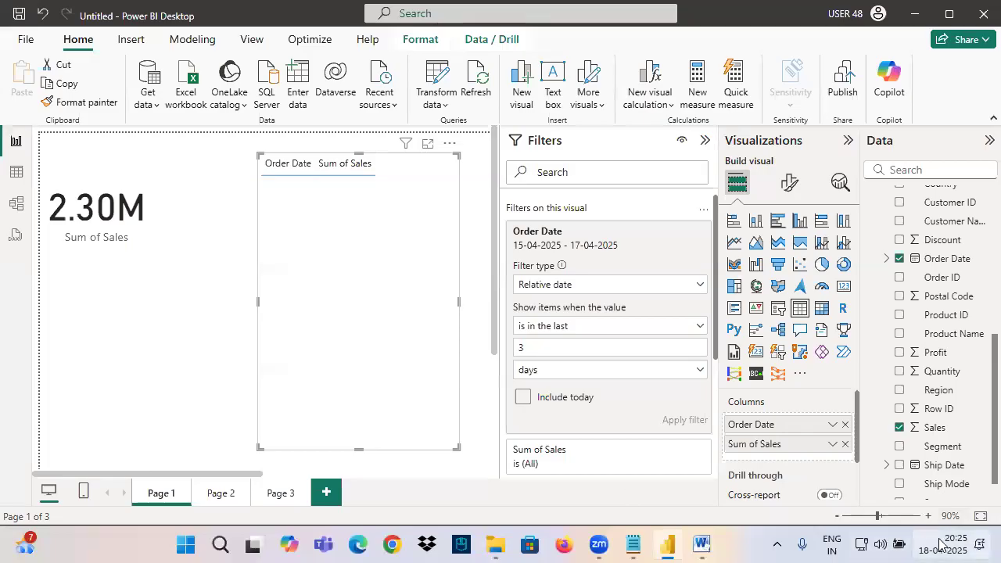
{"action": "key", "text": "ctrl+2"}
{"action": "mouse_move", "coordinate": [973, 530]}
{"action": "left_mouse_down"}
{"action": "mouse_move", "coordinate": [947, 560]}
{"action": "mouse_move", "coordinate": [797, 262]}
{"action": "mouse_move", "coordinate": [621, 262]}
{"action": "left_mouse_up"}
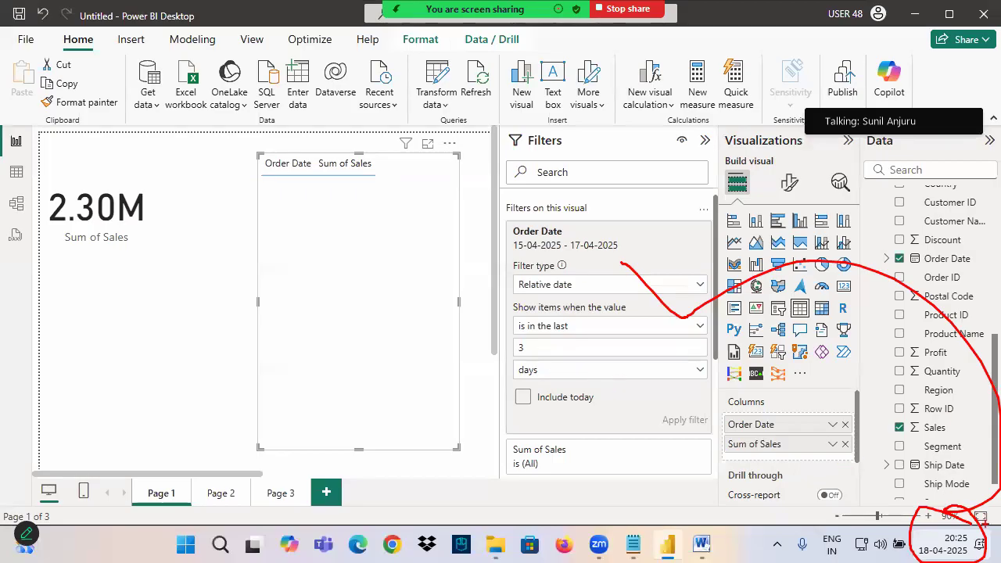
Draw lines from the system date, write 2017 above the visual gallery with an arrow to the table visual, and erase the markup
{"action": "left_click_drag", "start_coordinate": [977, 522], "coordinate": [630, 210]}
{"action": "mouse_move", "coordinate": [905, 556]}
{"action": "left_mouse_down"}
{"action": "mouse_move", "coordinate": [970, 538]}
{"action": "mouse_move", "coordinate": [810, 247]}
{"action": "mouse_move", "coordinate": [787, 342]}
{"action": "left_mouse_up"}
{"action": "left_click_drag", "start_coordinate": [791, 268], "coordinate": [845, 293]}
{"action": "mouse_move", "coordinate": [721, 181]}
{"action": "left_mouse_down"}
{"action": "mouse_move", "coordinate": [754, 211]}
{"action": "mouse_move", "coordinate": [768, 192]}
{"action": "mouse_move", "coordinate": [783, 209]}
{"action": "left_mouse_up"}
{"action": "mouse_move", "coordinate": [791, 182]}
{"action": "left_mouse_down"}
{"action": "mouse_move", "coordinate": [813, 211]}
{"action": "mouse_move", "coordinate": [848, 186]}
{"action": "left_mouse_up"}
{"action": "mouse_move", "coordinate": [892, 220]}
{"action": "left_mouse_down"}
{"action": "mouse_move", "coordinate": [937, 306]}
{"action": "mouse_move", "coordinate": [942, 517]}
{"action": "left_mouse_up"}
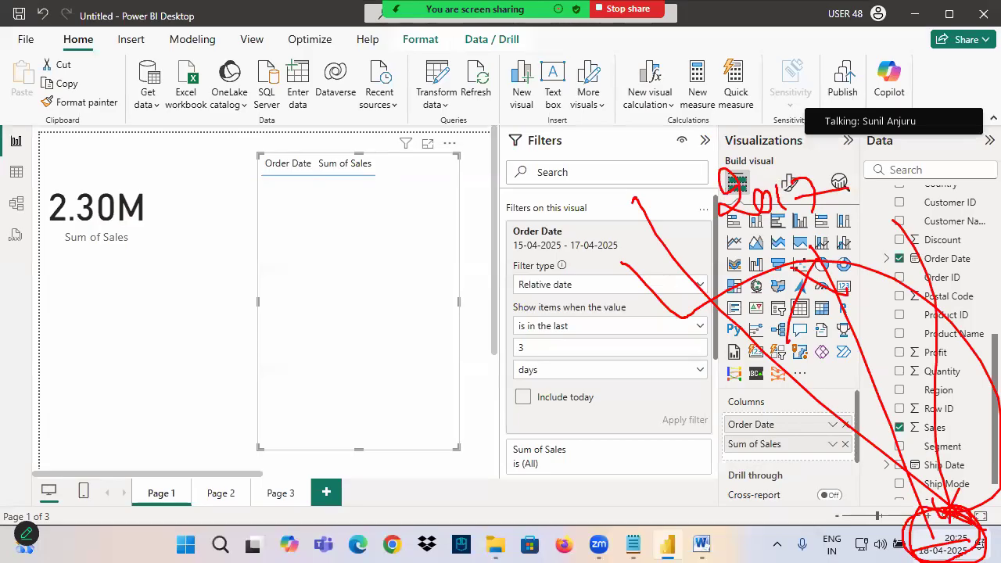
{"action": "left_click_drag", "start_coordinate": [216, 183], "coordinate": [301, 223]}
{"action": "mouse_move", "coordinate": [263, 190]}
{"action": "left_mouse_down"}
{"action": "mouse_move", "coordinate": [287, 220]}
{"action": "mouse_move", "coordinate": [222, 288]}
{"action": "left_mouse_up"}
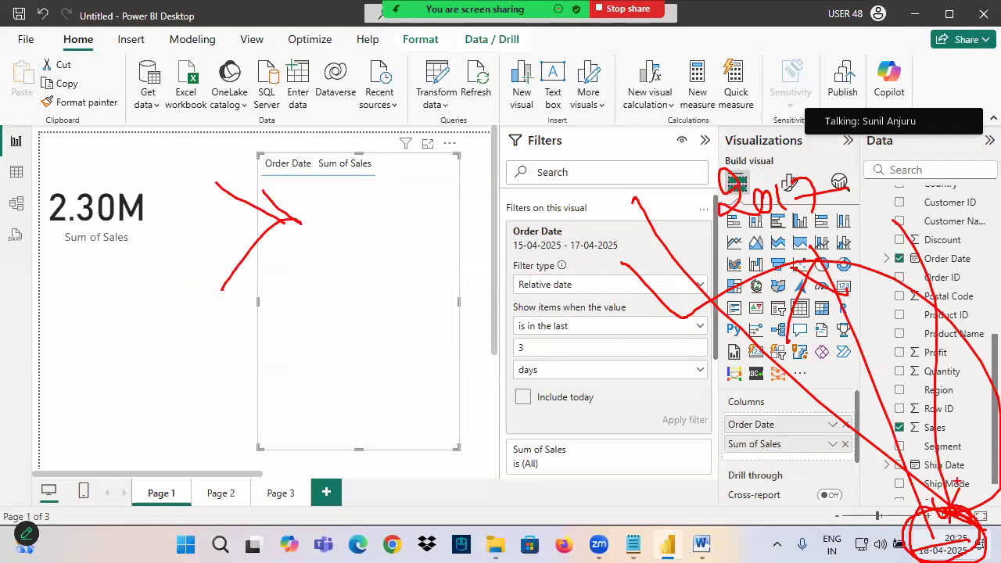
{"action": "left_click_drag", "start_coordinate": [930, 500], "coordinate": [844, 294]}
{"action": "key", "text": "e"}
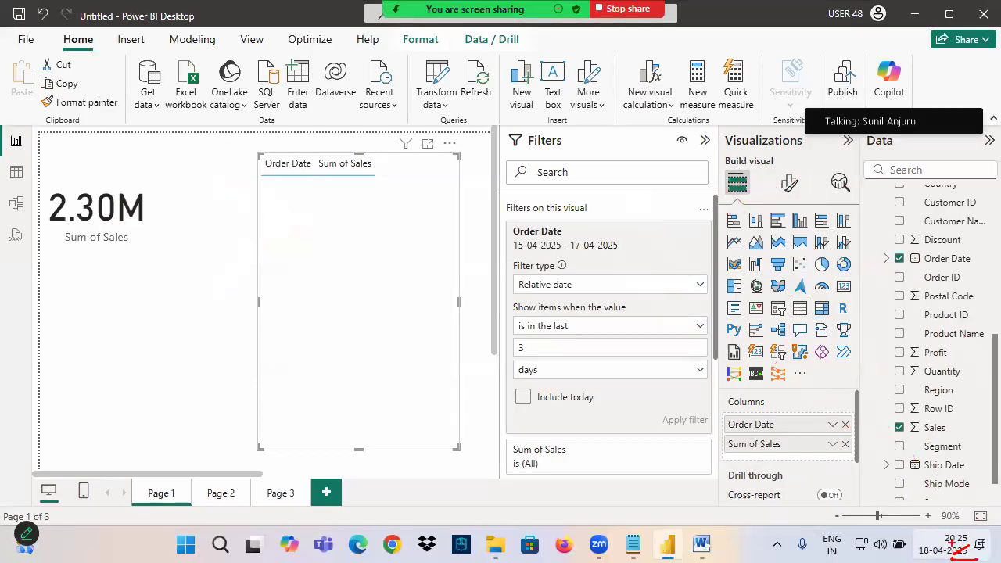
Mark the system date, draw a tick across the table visual, and leave annotation mode
{"action": "mouse_move", "coordinate": [939, 508]}
{"action": "left_mouse_down"}
{"action": "mouse_move", "coordinate": [950, 519]}
{"action": "mouse_move", "coordinate": [999, 508]}
{"action": "left_mouse_up"}
{"action": "left_click_drag", "start_coordinate": [328, 233], "coordinate": [546, 107]}
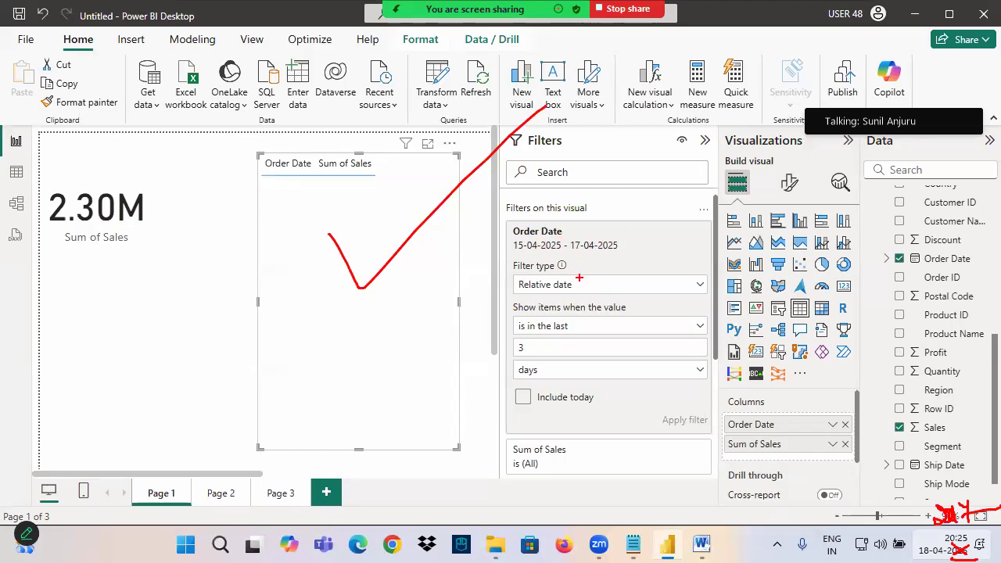
{"action": "key", "text": "Escape"}
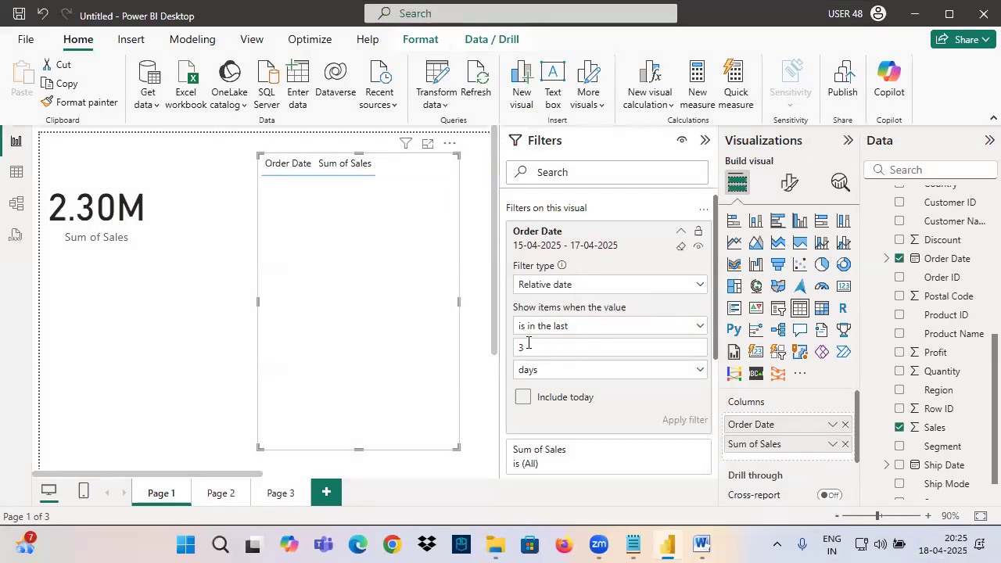
Filter the table's Order Date to values that are in the last 1 weeks and apply the filter
{"action": "left_click", "coordinate": [522, 370]}
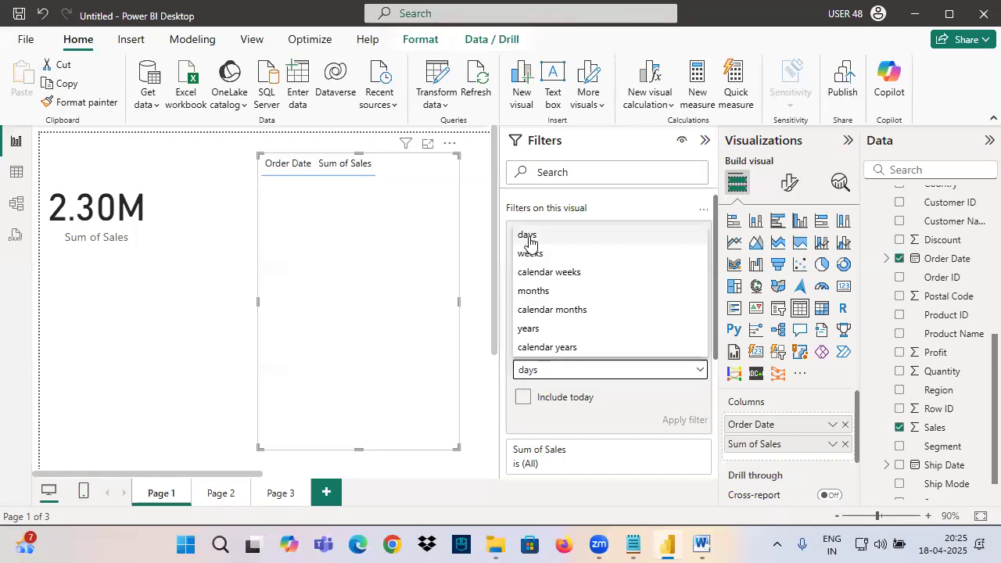
{"action": "left_click", "coordinate": [635, 394]}
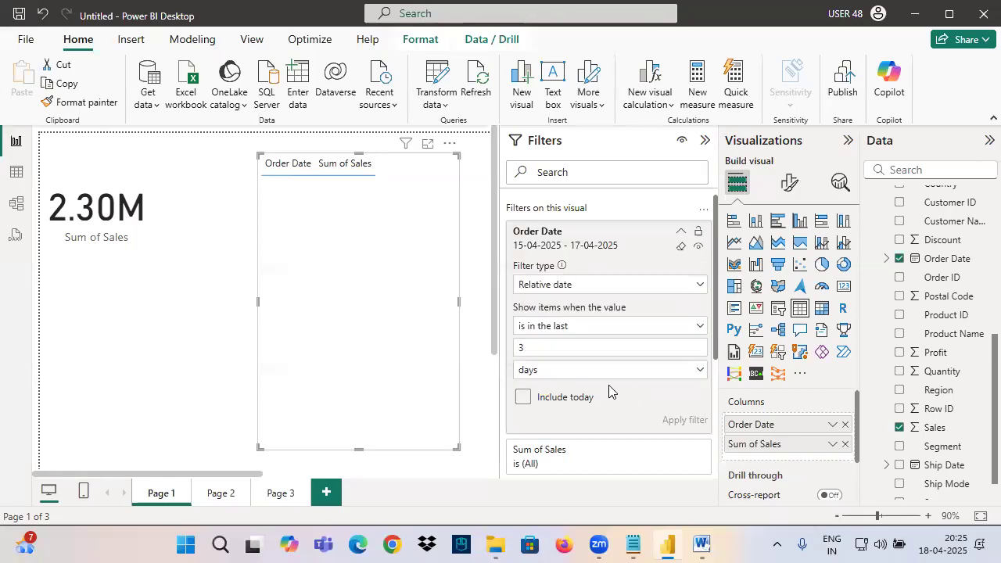
{"action": "left_click", "coordinate": [541, 373]}
{"action": "left_click", "coordinate": [525, 237]}
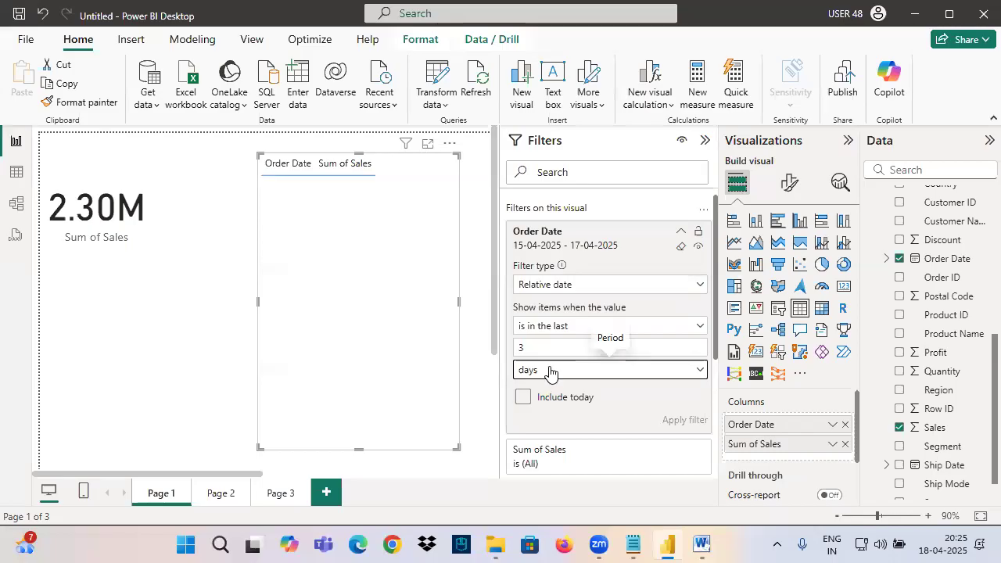
{"action": "left_click", "coordinate": [547, 370]}
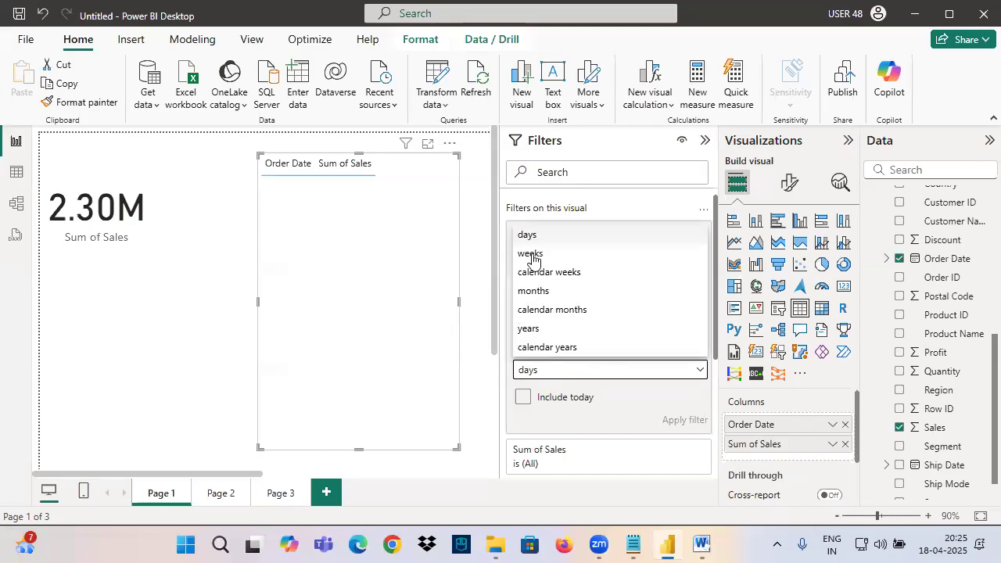
{"action": "left_click", "coordinate": [634, 404]}
{"action": "left_click_drag", "start_coordinate": [548, 349], "coordinate": [501, 350]}
{"action": "type", "text": "1"}
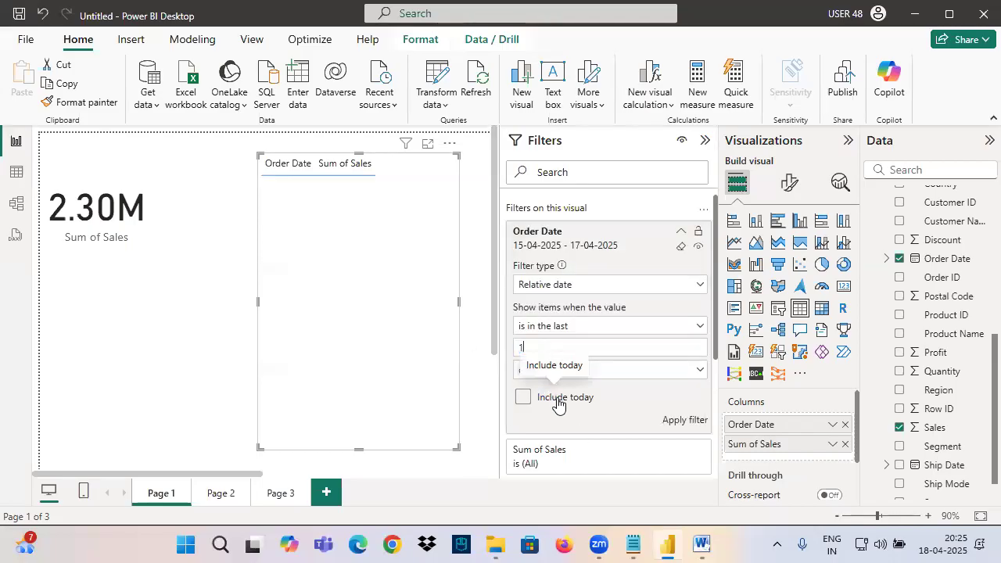
{"action": "left_click", "coordinate": [536, 372]}
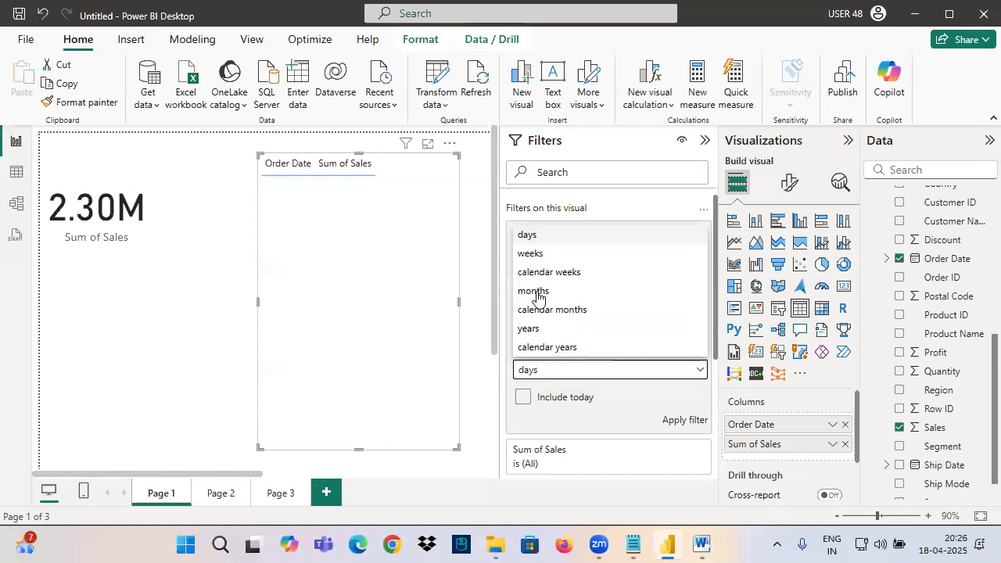
{"action": "left_click", "coordinate": [536, 256]}
{"action": "left_click", "coordinate": [670, 420]}
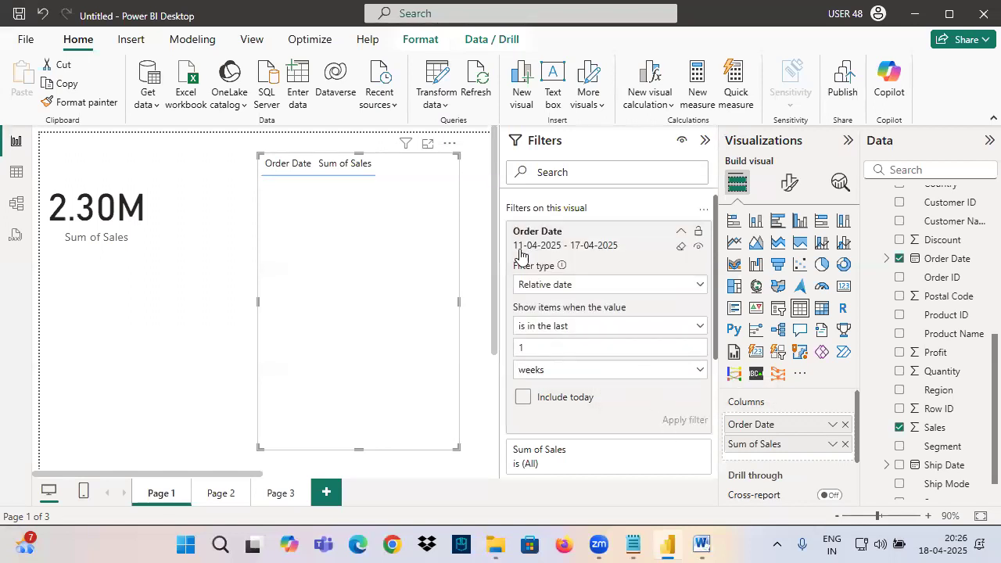
Consult the system calendar, keep weeks as the filter period, and circle the Sales field before leaving annotation mode
{"action": "left_click", "coordinate": [955, 545]}
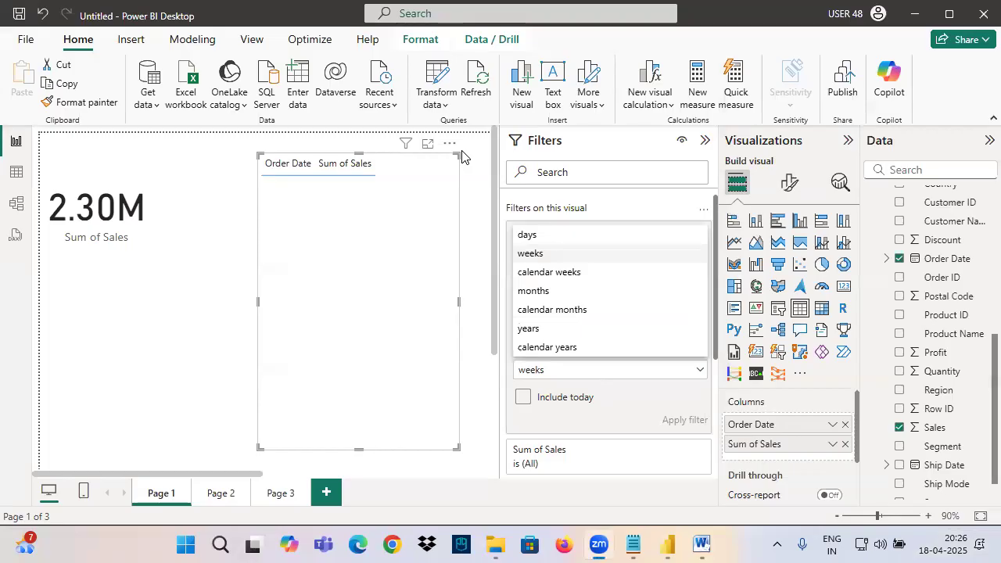
{"action": "left_click", "coordinate": [536, 256]}
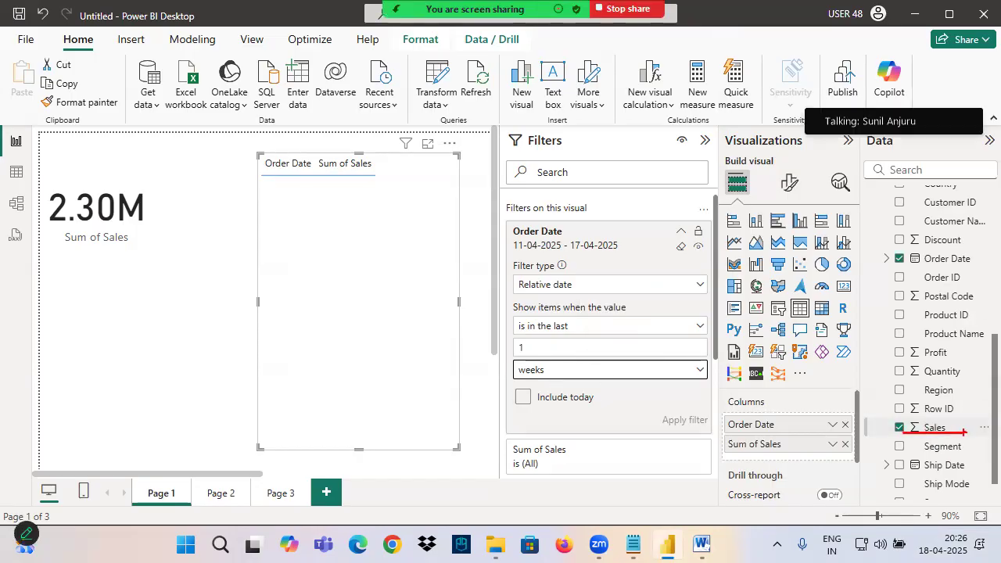
{"action": "mouse_move", "coordinate": [950, 415]}
{"action": "left_mouse_down"}
{"action": "mouse_move", "coordinate": [866, 423]}
{"action": "mouse_move", "coordinate": [967, 431]}
{"action": "left_mouse_up"}
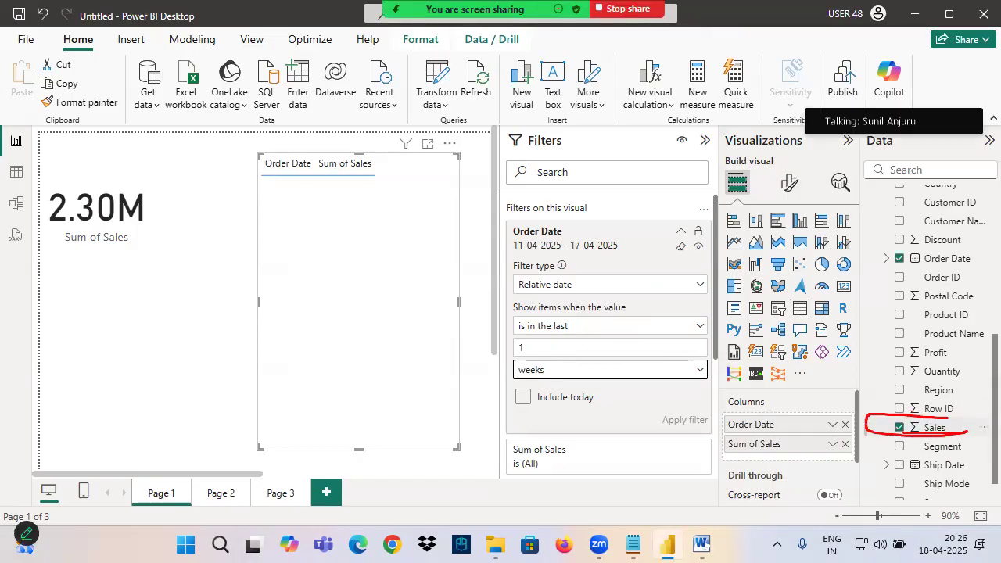
{"action": "key", "text": "Escape"}
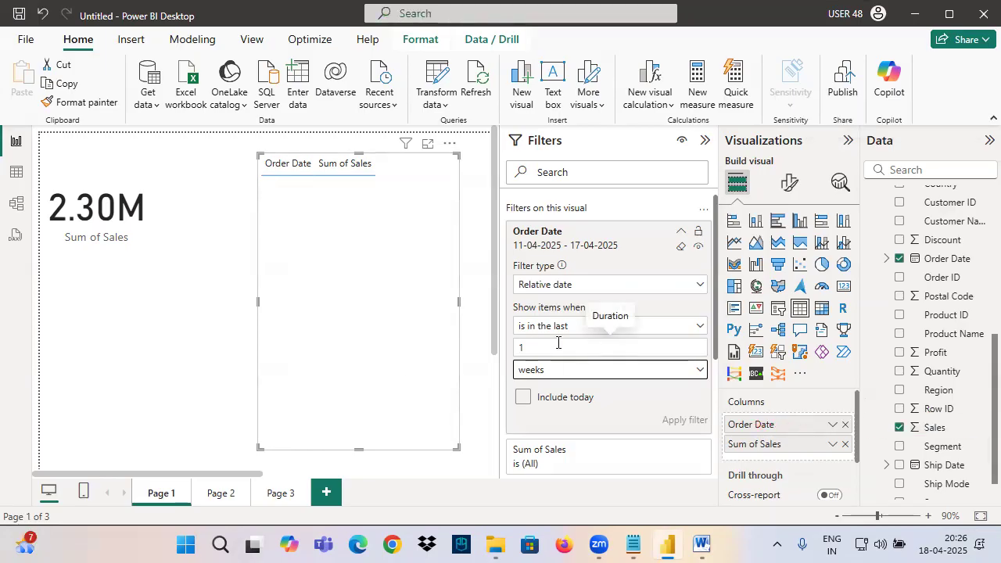
Include today in the applied one-week filter and point out 12 April in the system calendar
{"action": "left_click", "coordinate": [638, 374]}
{"action": "left_click", "coordinate": [522, 397]}
{"action": "left_click", "coordinate": [685, 421]}
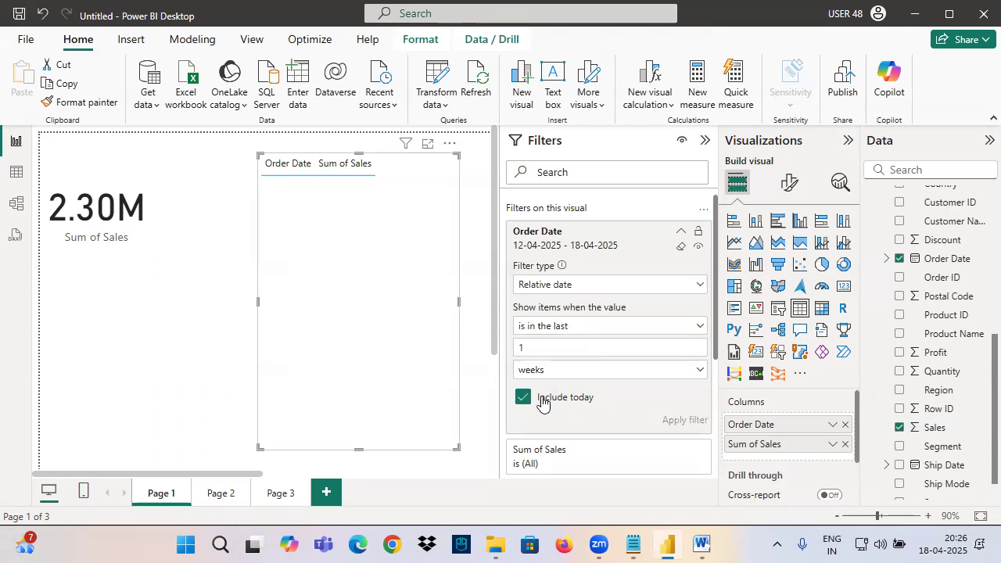
{"action": "left_click", "coordinate": [943, 545]}
{"action": "left_click", "coordinate": [966, 367]}
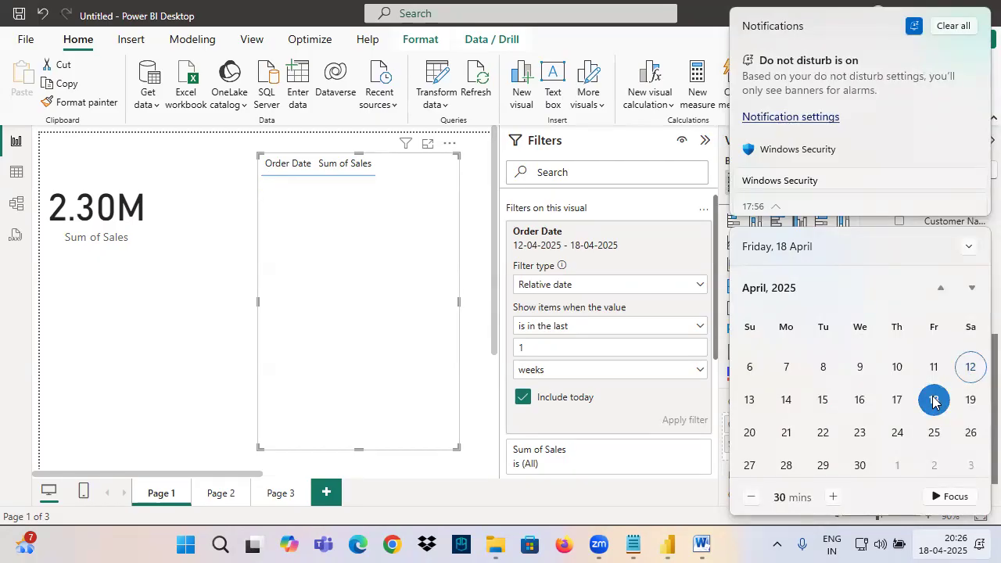
Exclude today from the one-week filter and underline 11 and 17 April in the system calendar
{"action": "left_click", "coordinate": [547, 400]}
{"action": "left_click", "coordinate": [941, 543]}
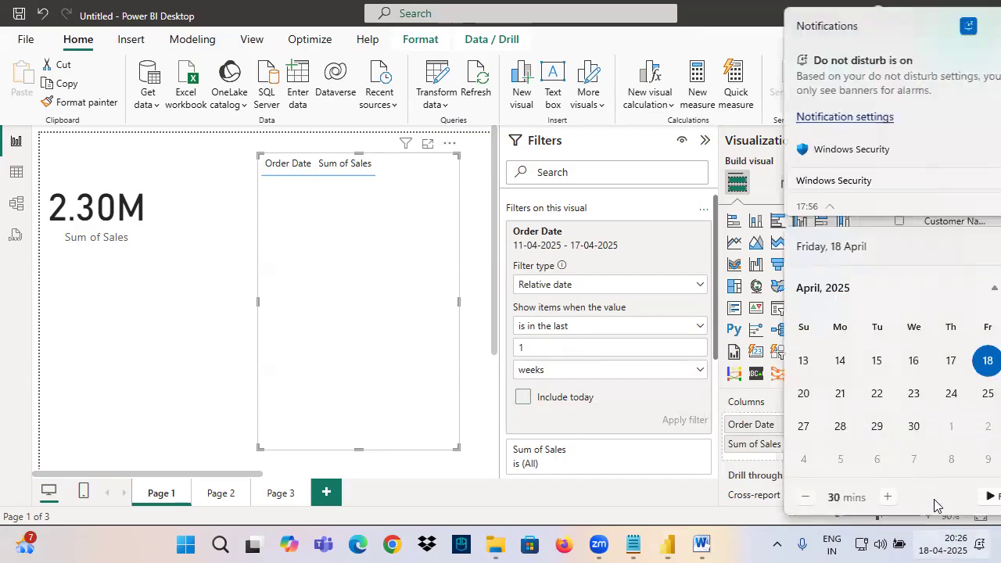
{"action": "left_click", "coordinate": [892, 400]}
{"action": "left_click", "coordinate": [931, 366]}
{"action": "left_click", "coordinate": [896, 399]}
{"action": "left_click", "coordinate": [927, 370]}
{"action": "left_click", "coordinate": [927, 373]}
{"action": "left_click", "coordinate": [899, 403]}
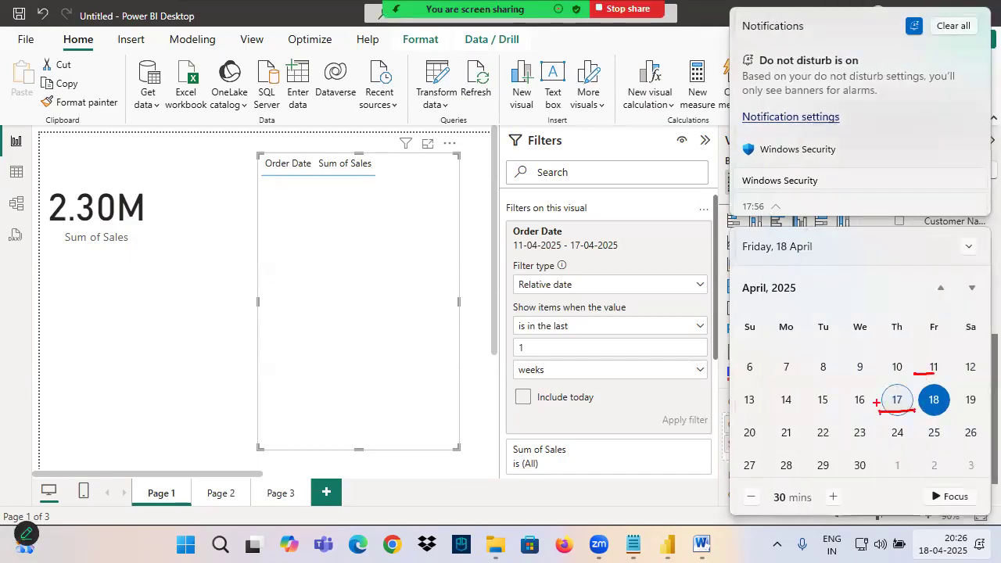
Underline the weeks period, change it to calendar weeks, and apply the Order Date filter
{"action": "left_click_drag", "start_coordinate": [514, 375], "coordinate": [571, 379]}
{"action": "left_click", "coordinate": [546, 373]}
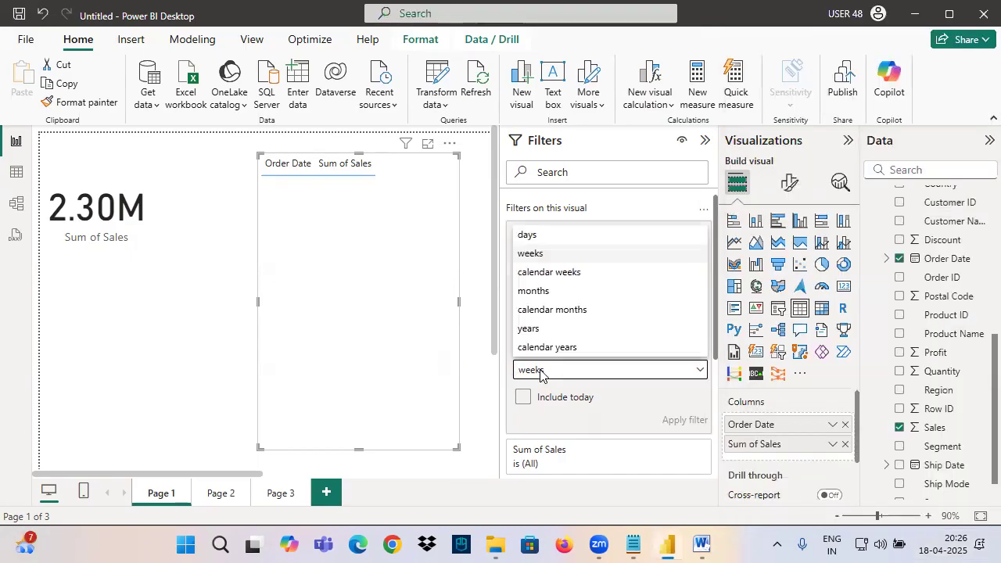
{"action": "left_click", "coordinate": [555, 274]}
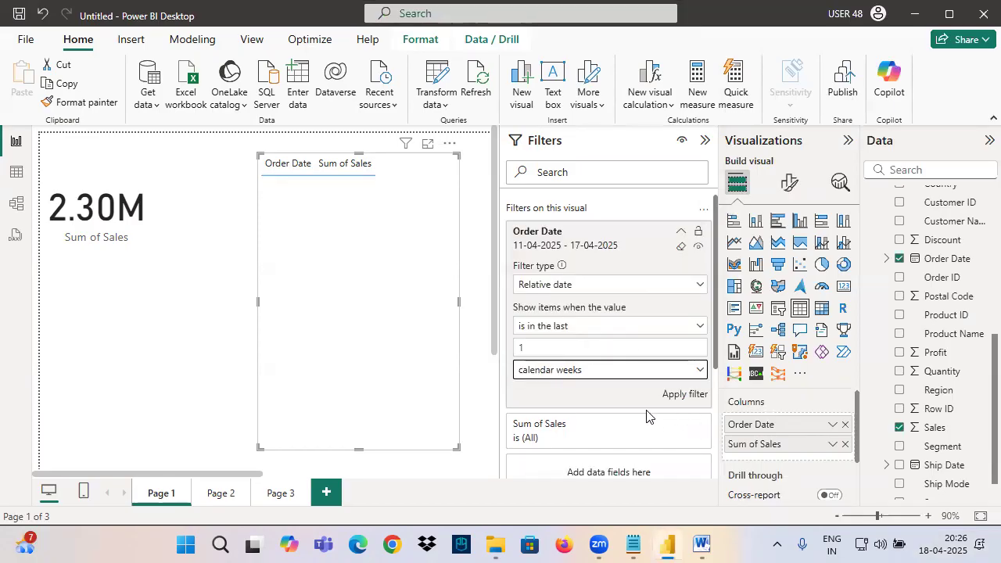
{"action": "left_click", "coordinate": [680, 394]}
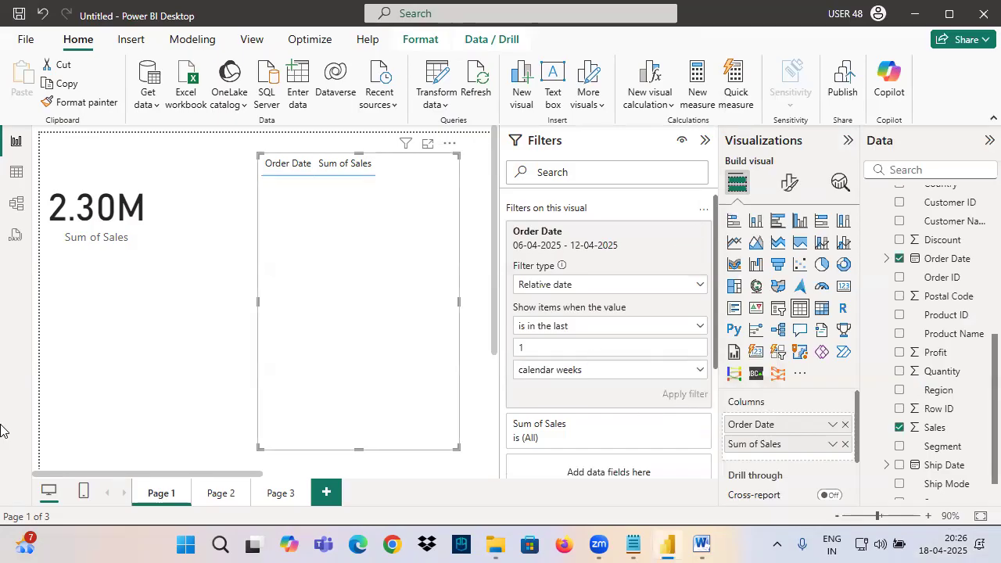
Box the current week of 13 to 19 April and the previous week of 6 to 12 April in the system calendar
{"action": "scroll", "coordinate": [899, 383], "scroll_direction": "up", "scroll_amount": 1}
{"action": "key", "text": "ctrl+2"}
{"action": "left_click_drag", "start_coordinate": [734, 386], "coordinate": [999, 419]}
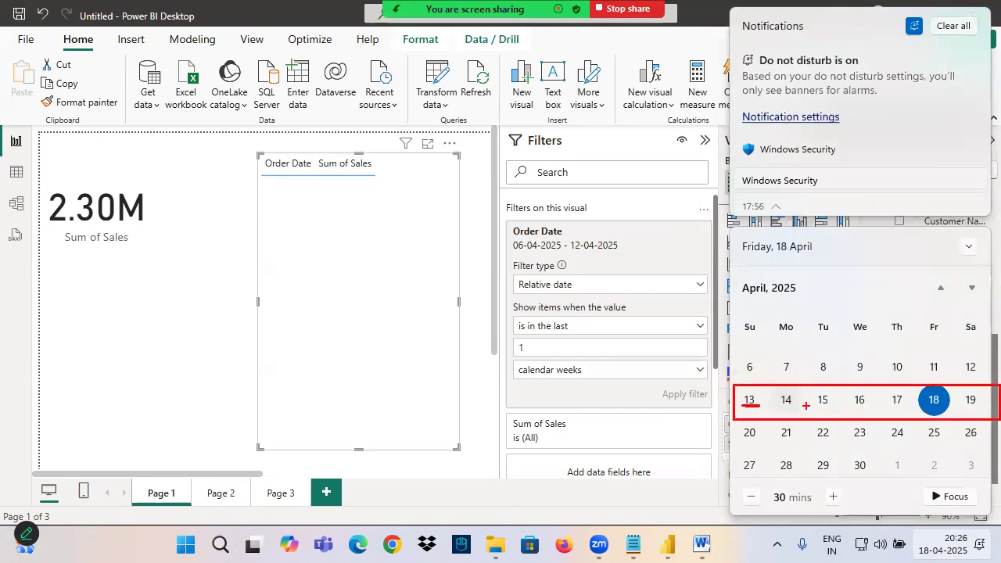
{"action": "left_click_drag", "start_coordinate": [739, 387], "coordinate": [998, 421]}
{"action": "mouse_move", "coordinate": [655, 377]}
{"action": "left_mouse_down"}
{"action": "mouse_move", "coordinate": [736, 409]}
{"action": "mouse_move", "coordinate": [688, 434]}
{"action": "mouse_move", "coordinate": [982, 428]}
{"action": "left_mouse_up"}
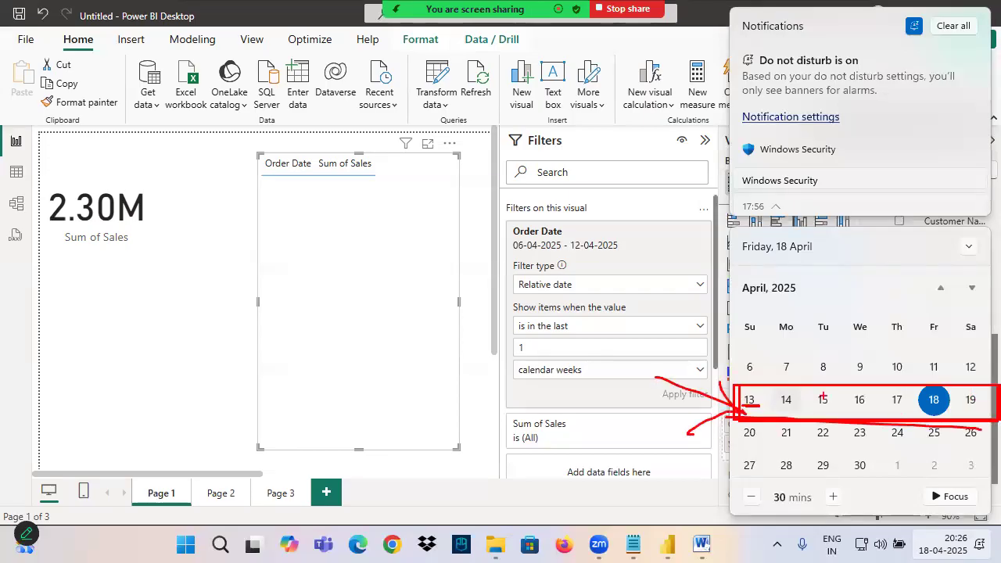
{"action": "left_click_drag", "start_coordinate": [728, 350], "coordinate": [991, 388]}
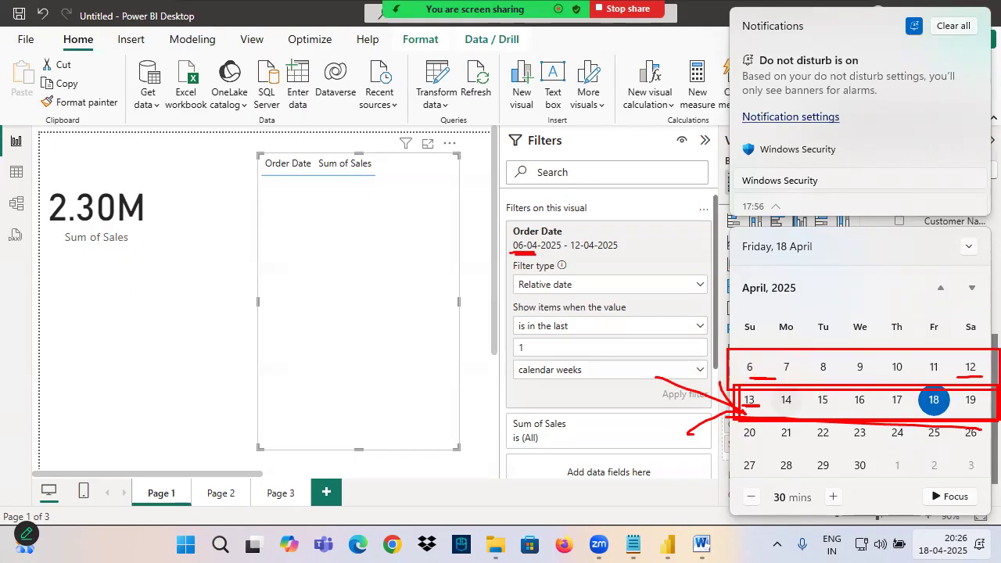
Mark the filter's condition, duration and calendar weeks period, and circle 6 and 12 April in the system calendar
{"action": "left_click_drag", "start_coordinate": [492, 313], "coordinate": [462, 344]}
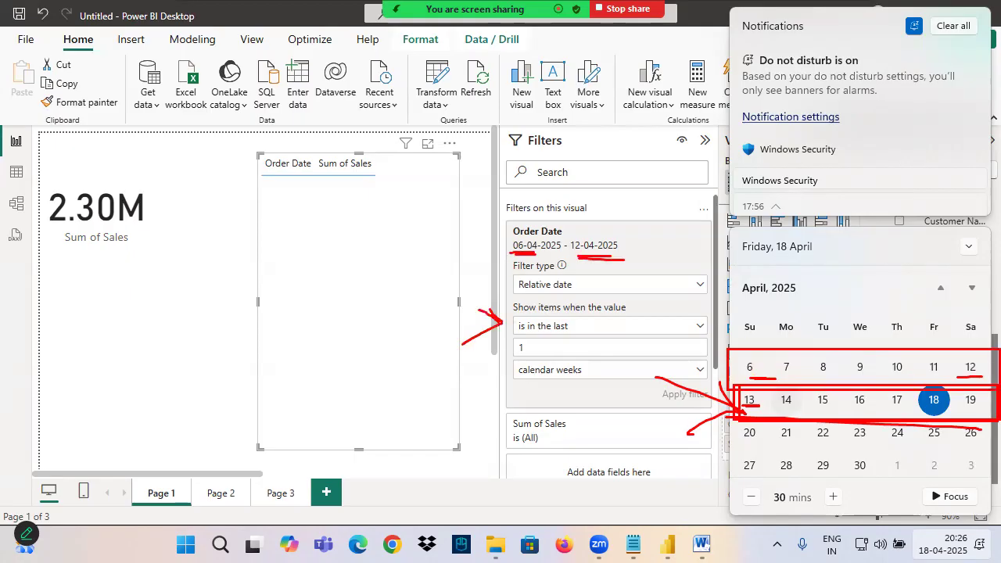
{"action": "left_click_drag", "start_coordinate": [515, 377], "coordinate": [609, 380]}
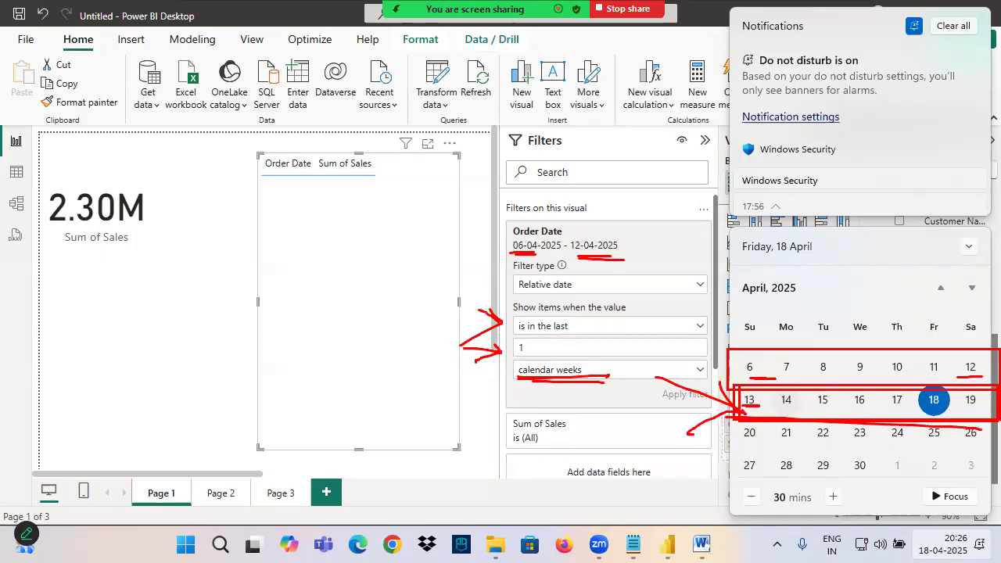
{"action": "left_click_drag", "start_coordinate": [752, 365], "coordinate": [741, 373]}
{"action": "mouse_move", "coordinate": [704, 344]}
{"action": "left_mouse_down"}
{"action": "mouse_move", "coordinate": [738, 361]}
{"action": "mouse_move", "coordinate": [739, 377]}
{"action": "left_mouse_up"}
{"action": "left_click_drag", "start_coordinate": [966, 360], "coordinate": [983, 363]}
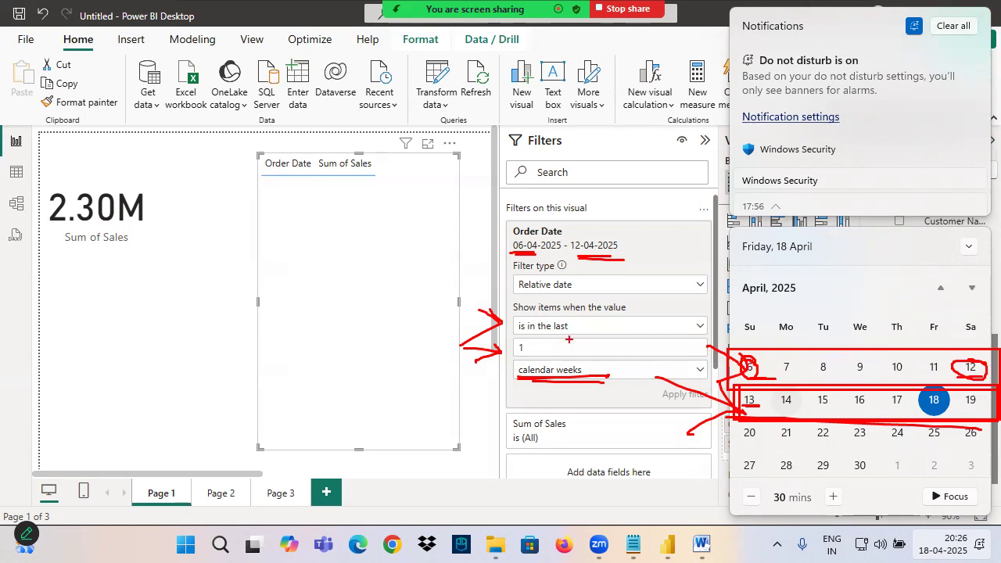
Underline the filter's condition, write "is in the next" beside it, and box the week of 20 to 26 April in the calendar
{"action": "left_click_drag", "start_coordinate": [538, 333], "coordinate": [587, 331]}
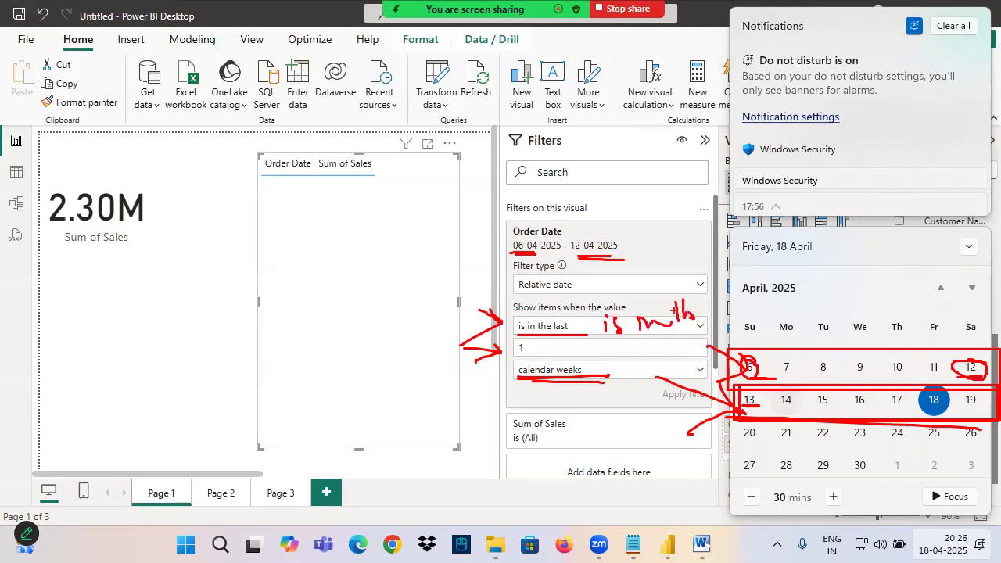
{"action": "left_click_drag", "start_coordinate": [727, 299], "coordinate": [747, 310]}
{"action": "left_click_drag", "start_coordinate": [618, 342], "coordinate": [735, 326]}
{"action": "left_click_drag", "start_coordinate": [742, 415], "coordinate": [995, 446]}
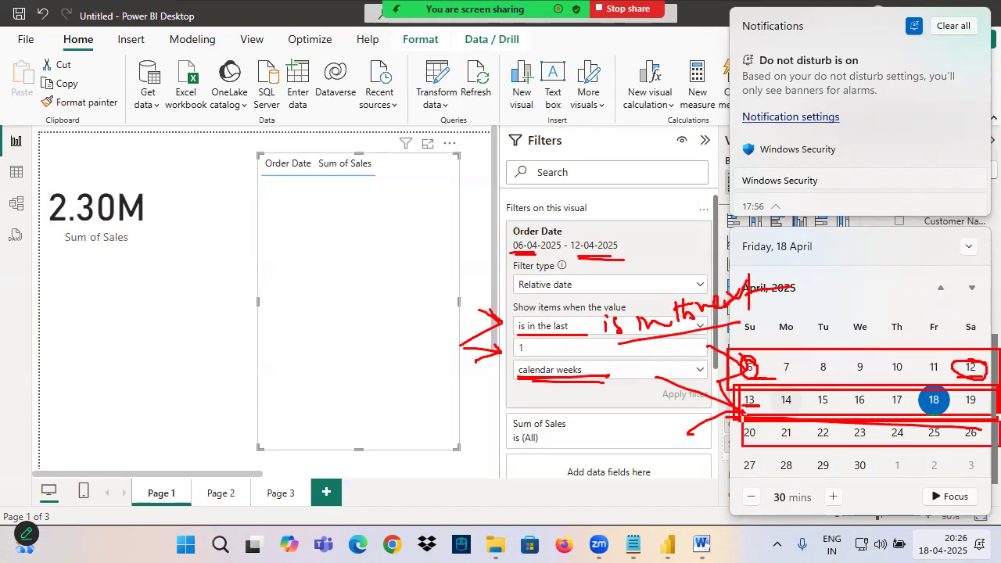
{"action": "key", "text": "Escape"}
Filter Order Date to values in the next 1 calendar weeks, apply it, and check the range against the system calendar
{"action": "left_click", "coordinate": [563, 331]}
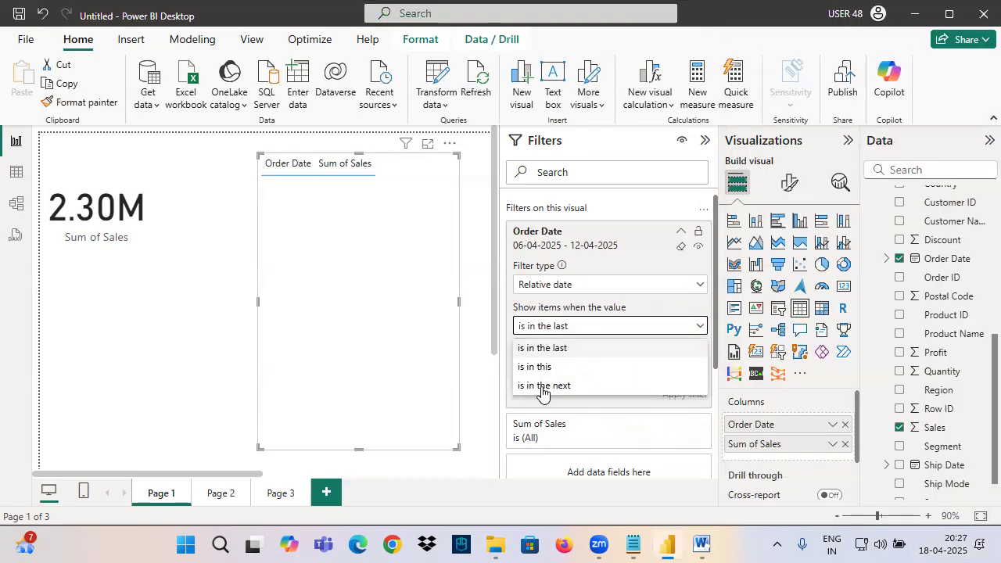
{"action": "left_click", "coordinate": [542, 385]}
{"action": "left_click", "coordinate": [682, 395]}
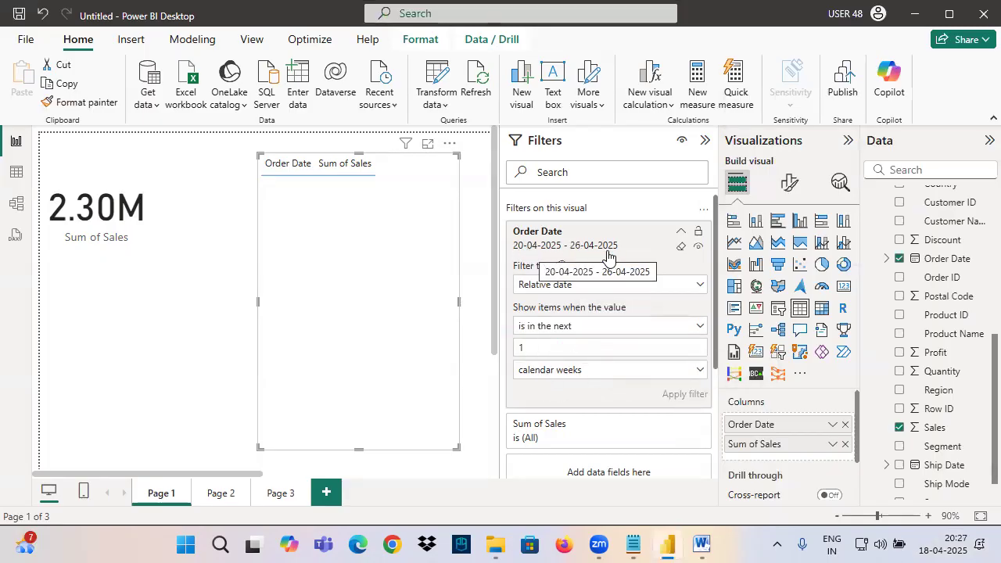
{"action": "left_click", "coordinate": [955, 543]}
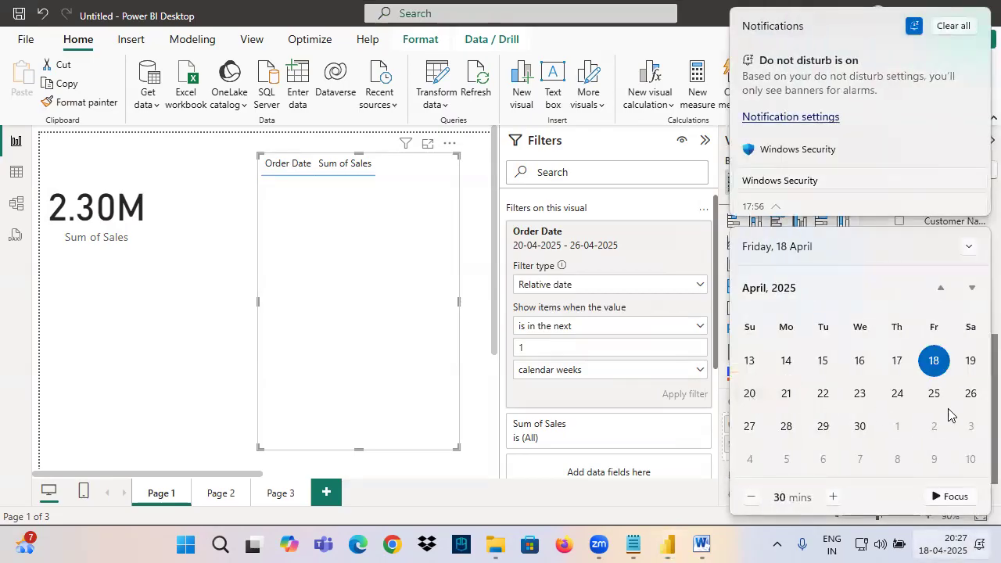
Filter Order Date to values in the last 1 months, including today, and apply the filter
{"action": "left_click", "coordinate": [581, 332]}
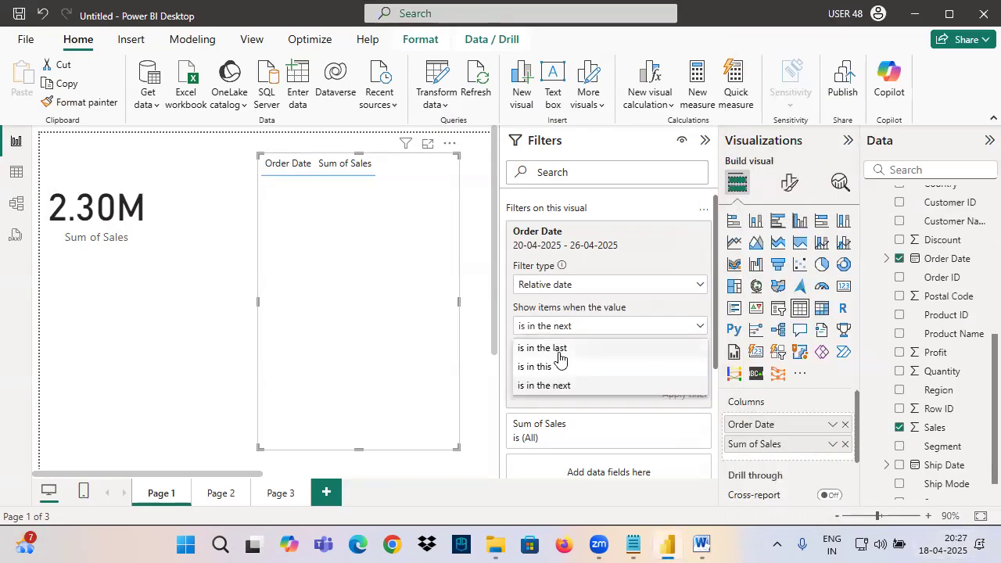
{"action": "left_click", "coordinate": [567, 348]}
{"action": "double_click", "coordinate": [522, 348]}
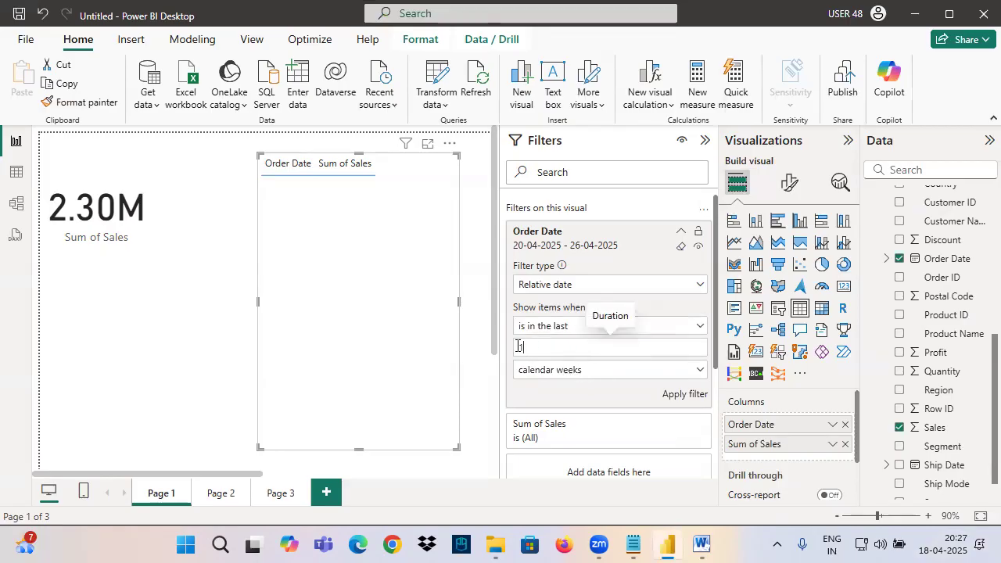
{"action": "left_click", "coordinate": [536, 378]}
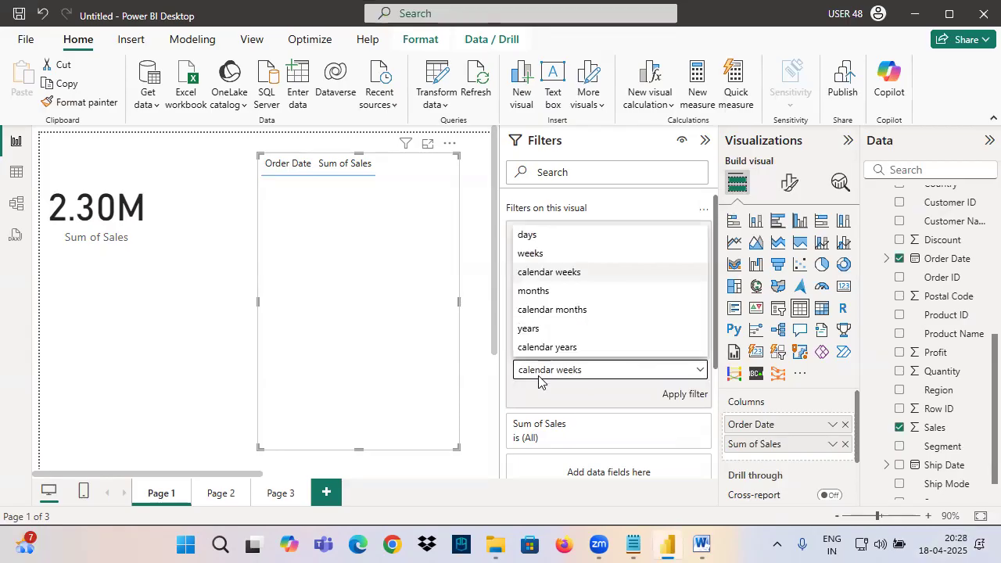
{"action": "left_click", "coordinate": [548, 291]}
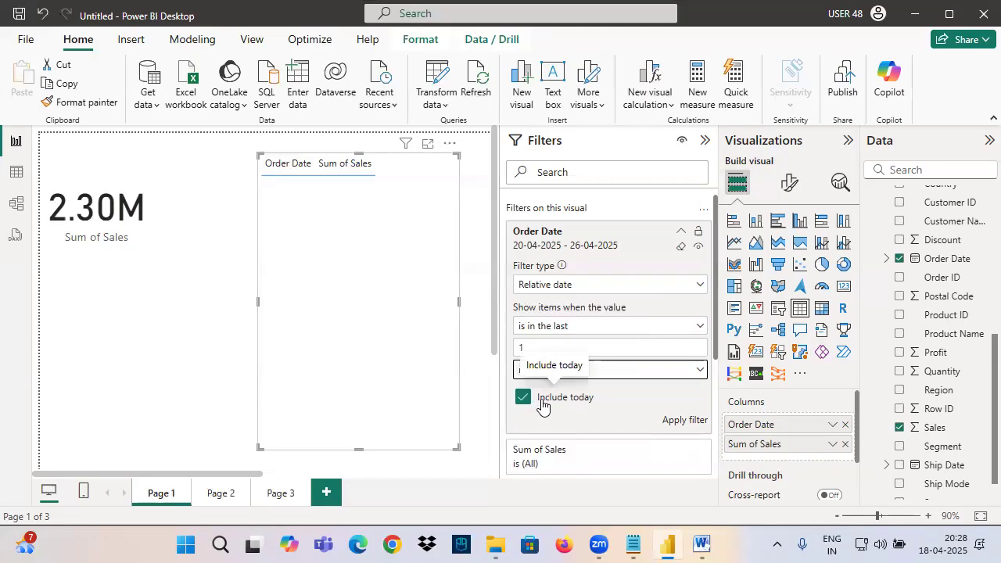
{"action": "left_click", "coordinate": [685, 421]}
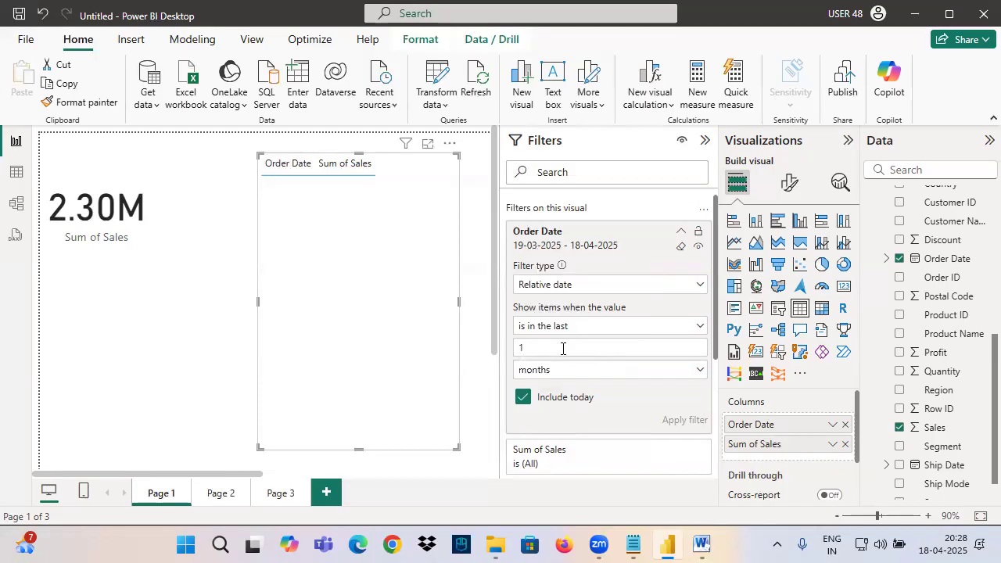
Apply the Order Date filter for the last 1 calendar months and open the system calendar for comparison
{"action": "left_click", "coordinate": [541, 370]}
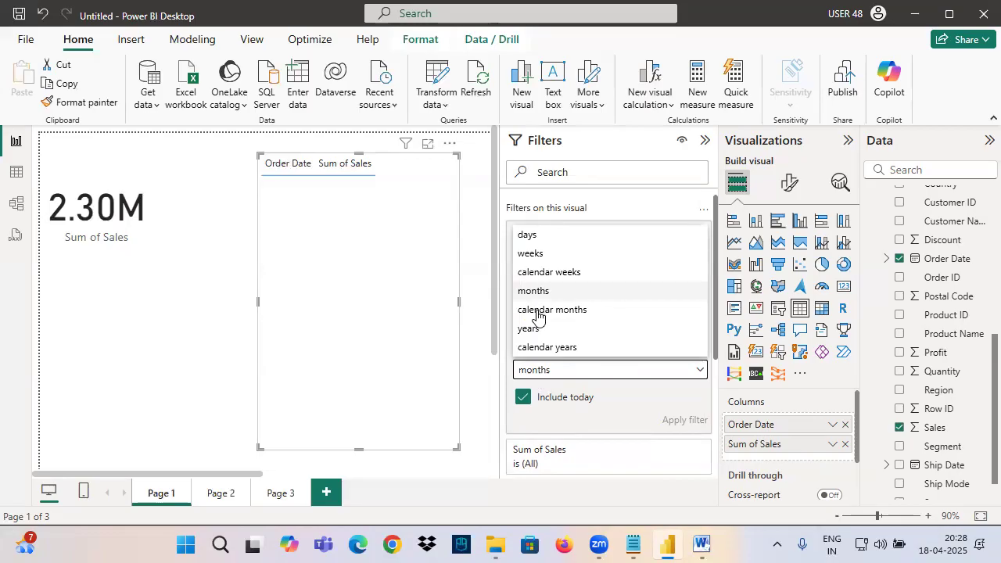
{"action": "left_click", "coordinate": [537, 311]}
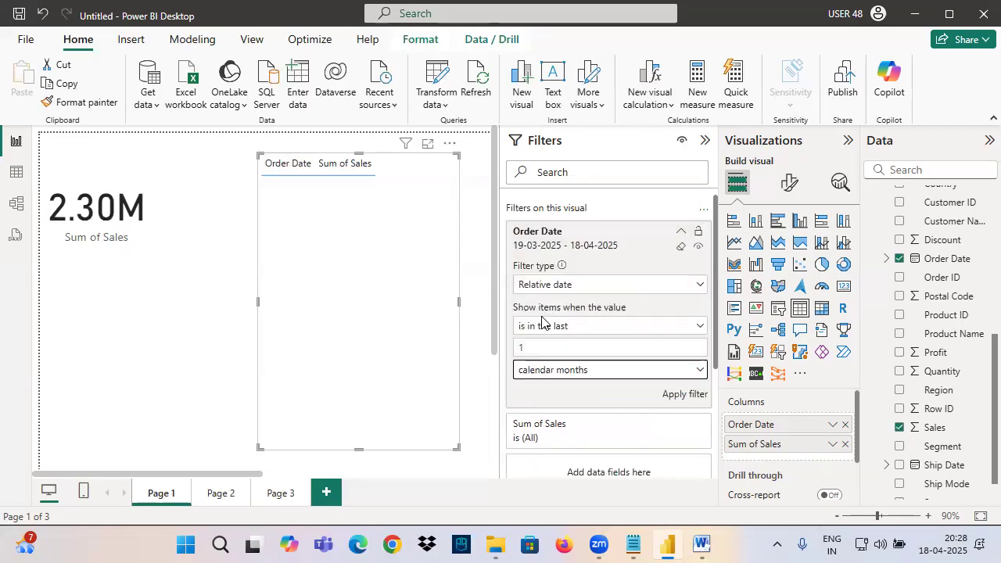
{"action": "left_click", "coordinate": [684, 395]}
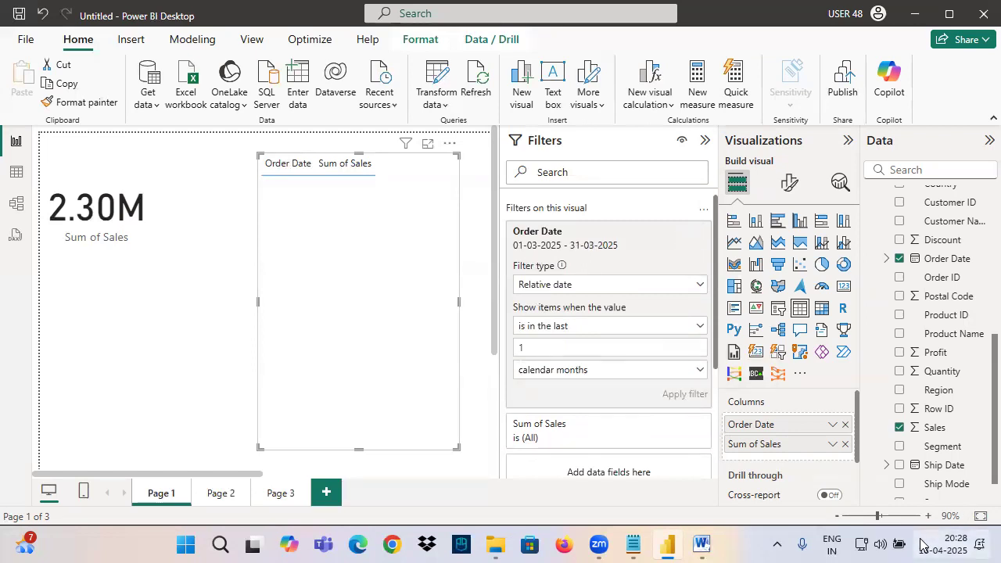
{"action": "left_click", "coordinate": [964, 543]}
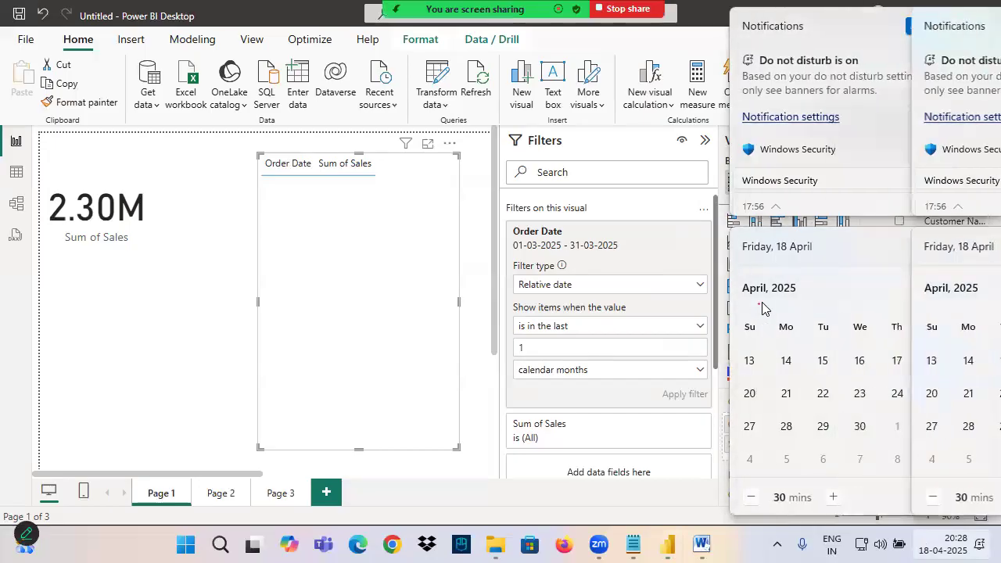
{"action": "left_click", "coordinate": [762, 307]}
{"action": "left_click", "coordinate": [762, 307]}
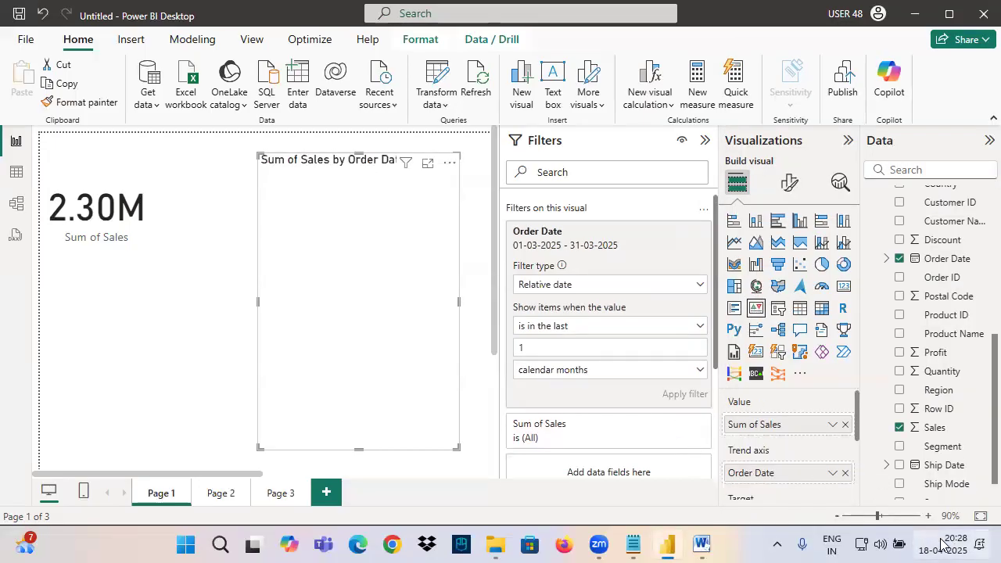
{"action": "left_click", "coordinate": [945, 544]}
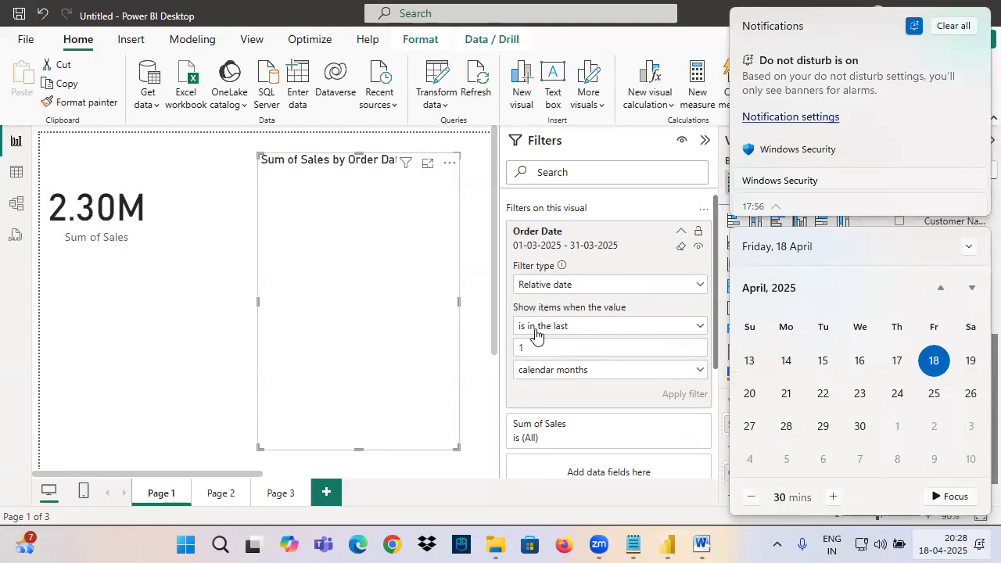
Underline the Order Date filter's condition and its calendar months period on screen, and clear the marks
{"action": "left_click", "coordinate": [602, 399]}
{"action": "key", "text": "ctrl+2"}
{"action": "left_click_drag", "start_coordinate": [519, 333], "coordinate": [549, 333]}
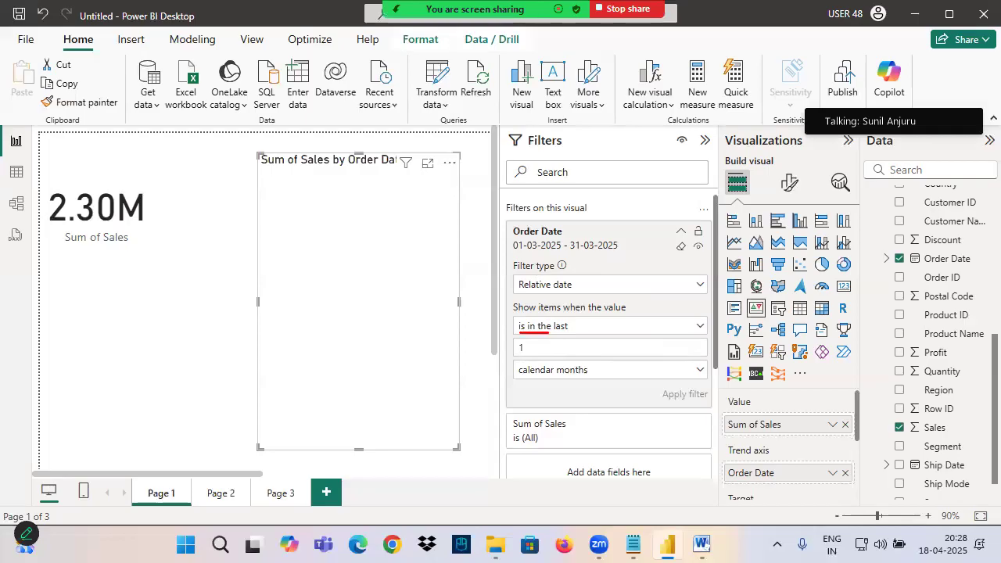
{"action": "left_click_drag", "start_coordinate": [514, 380], "coordinate": [601, 381]}
{"action": "mouse_move", "coordinate": [596, 328]}
{"action": "left_mouse_down"}
{"action": "mouse_move", "coordinate": [504, 363]}
{"action": "mouse_move", "coordinate": [655, 294]}
{"action": "mouse_move", "coordinate": [936, 526]}
{"action": "mouse_move", "coordinate": [934, 539]}
{"action": "mouse_move", "coordinate": [952, 513]}
{"action": "left_mouse_up"}
{"action": "key", "text": "Escape"}
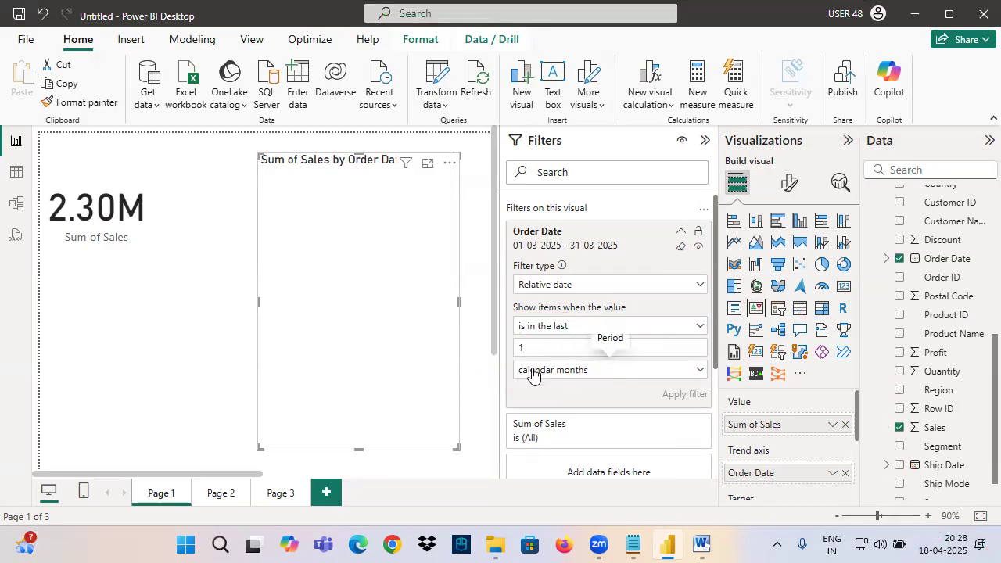
Filter Order Date to values in the last 1 years, including today, and apply the filter
{"action": "left_click", "coordinate": [532, 374]}
{"action": "left_click", "coordinate": [530, 329]}
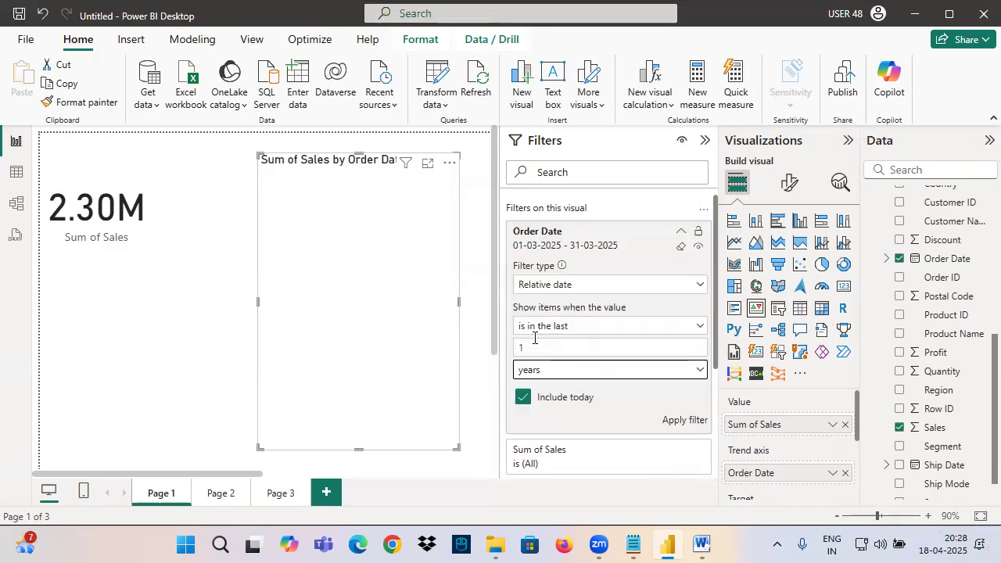
{"action": "left_click", "coordinate": [688, 427]}
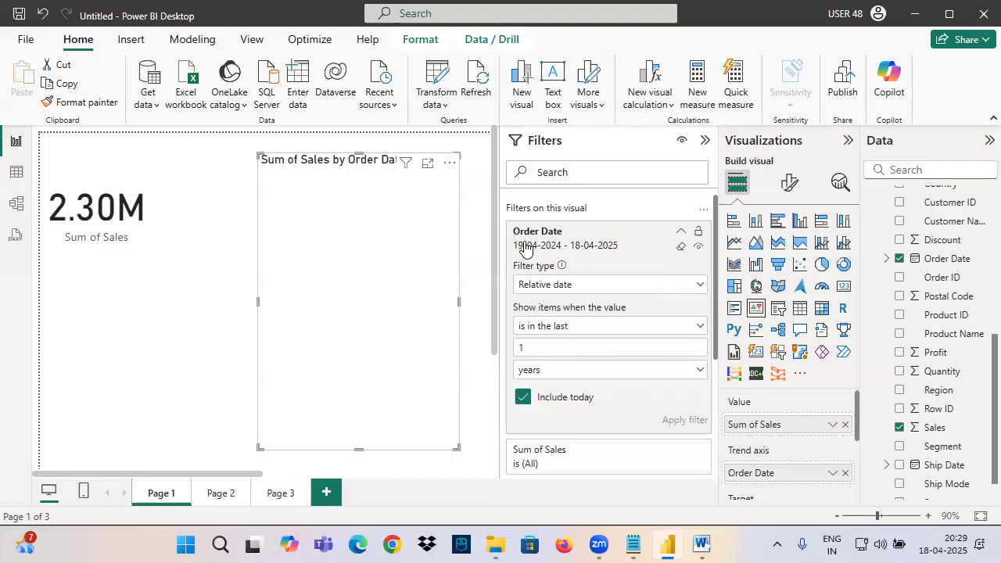
Change the Order Date filter's period to calendar years, keeping a duration of 1, and apply it
{"action": "left_click", "coordinate": [533, 347]}
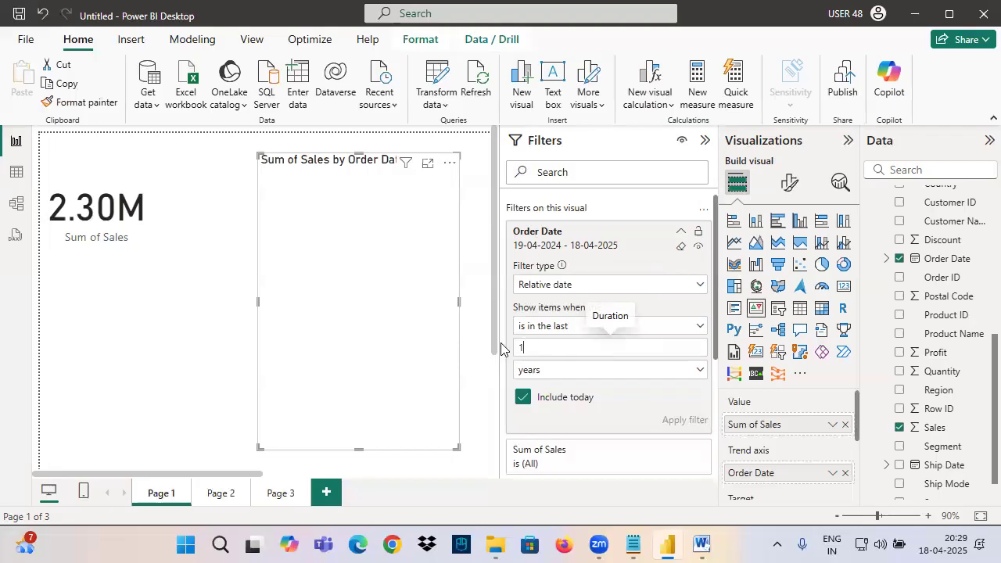
{"action": "left_click", "coordinate": [539, 372]}
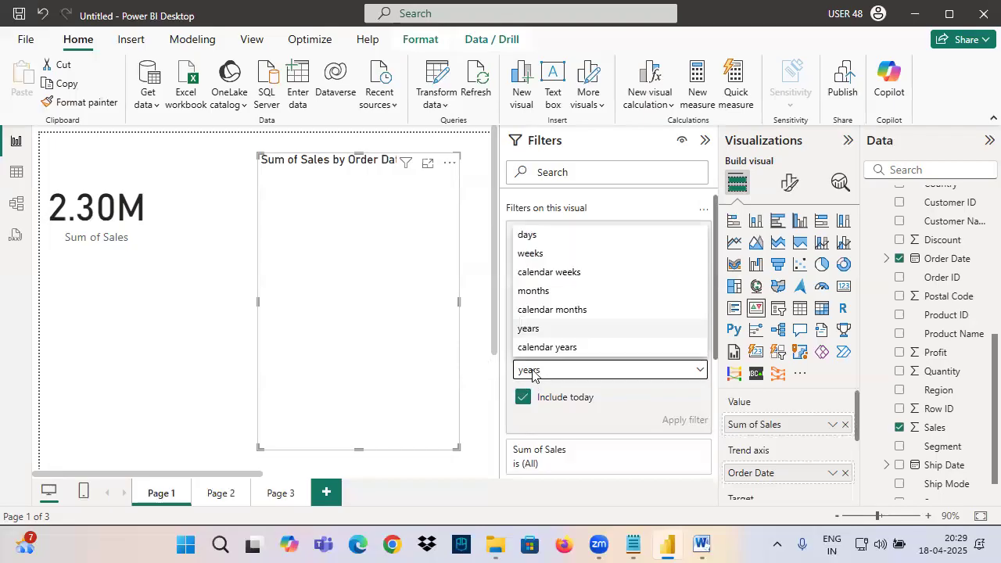
{"action": "left_click", "coordinate": [547, 347]}
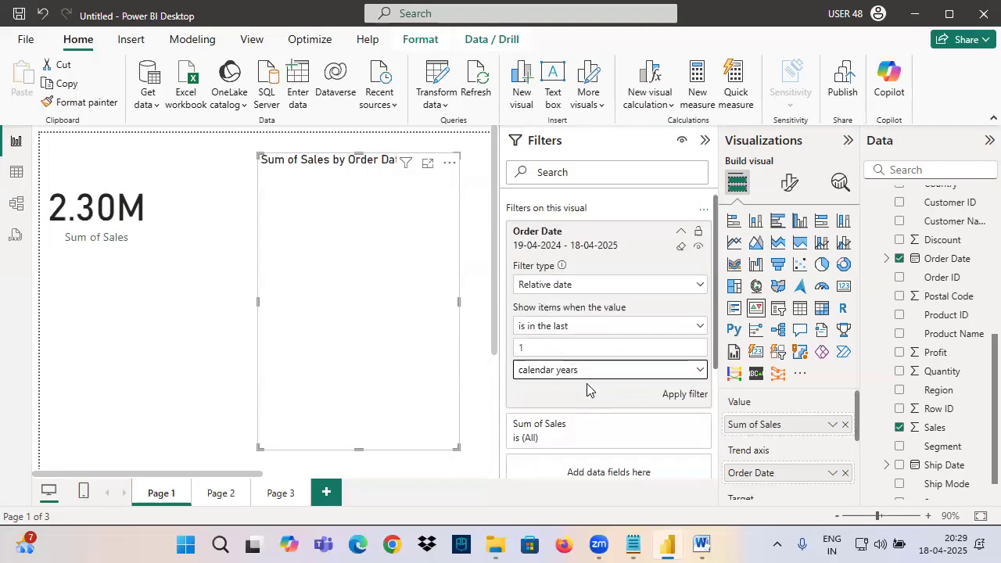
{"action": "left_click", "coordinate": [682, 394]}
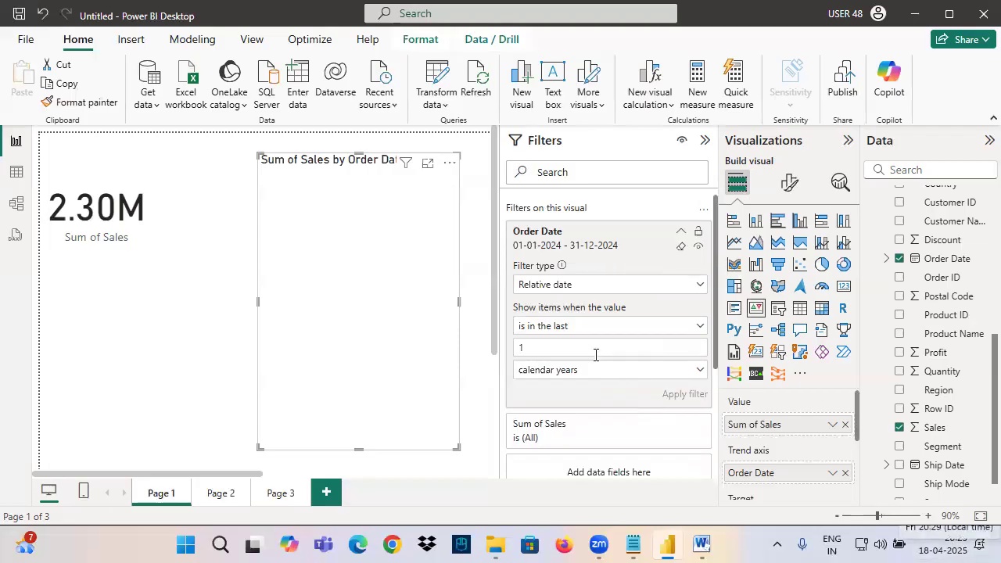
Filter Order Date to values in the next 1 calendar years and apply the filter
{"action": "left_click", "coordinate": [565, 328]}
{"action": "left_click", "coordinate": [551, 385]}
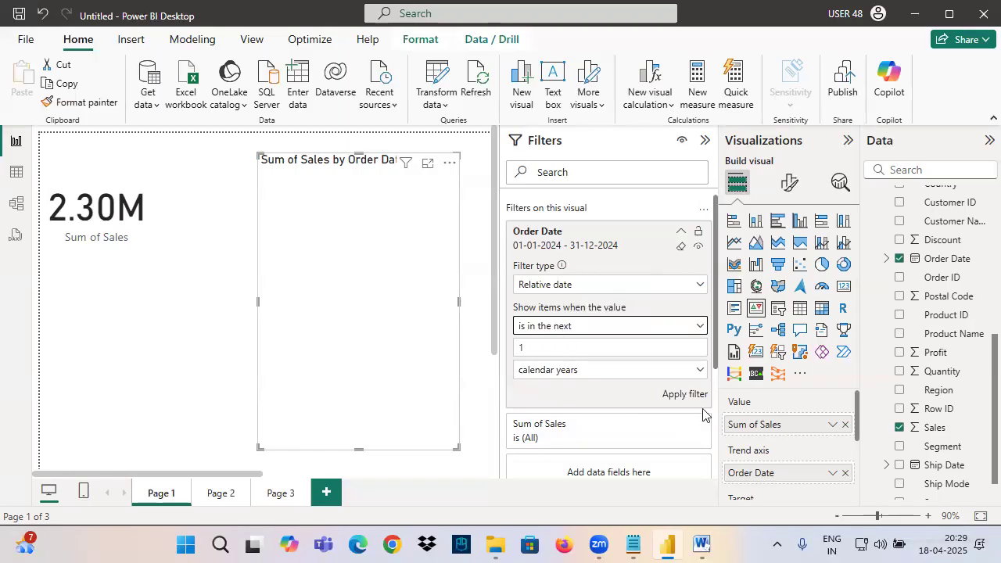
{"action": "left_click", "coordinate": [683, 395]}
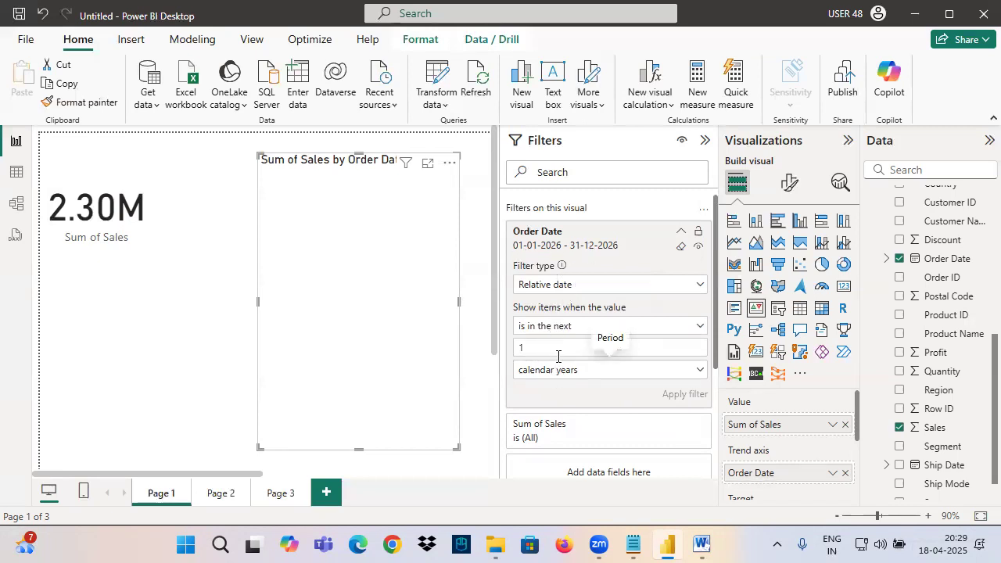
Set the Order Date condition to "is in the last" with the calendar years period, and open the list of conditions
{"action": "left_click", "coordinate": [559, 330]}
{"action": "left_click", "coordinate": [559, 348]}
{"action": "left_click", "coordinate": [548, 376]}
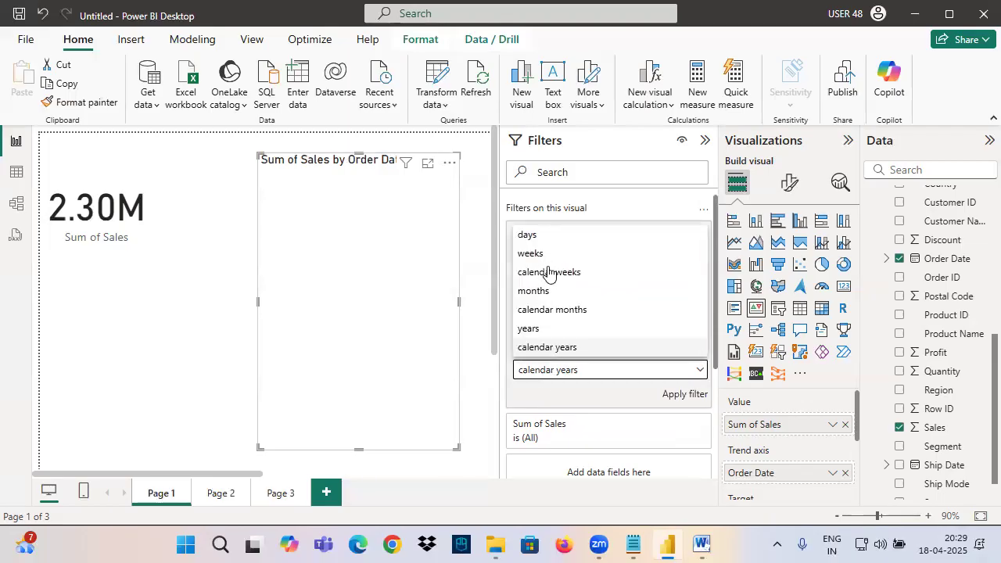
{"action": "left_click", "coordinate": [548, 349]}
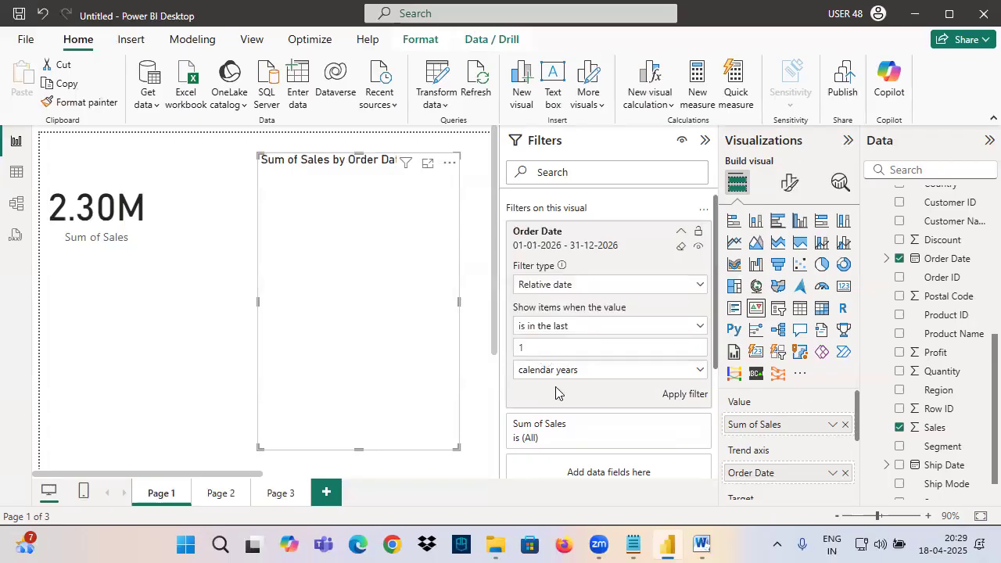
{"action": "left_click", "coordinate": [555, 326]}
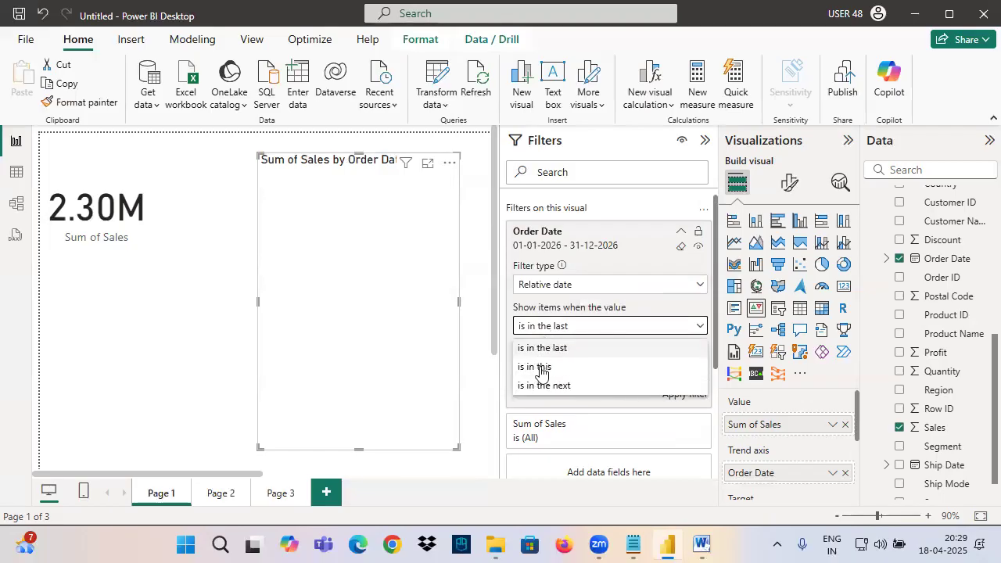
{"action": "left_click", "coordinate": [534, 367]}
{"action": "left_click", "coordinate": [530, 348]}
{"action": "left_click", "coordinate": [529, 371]}
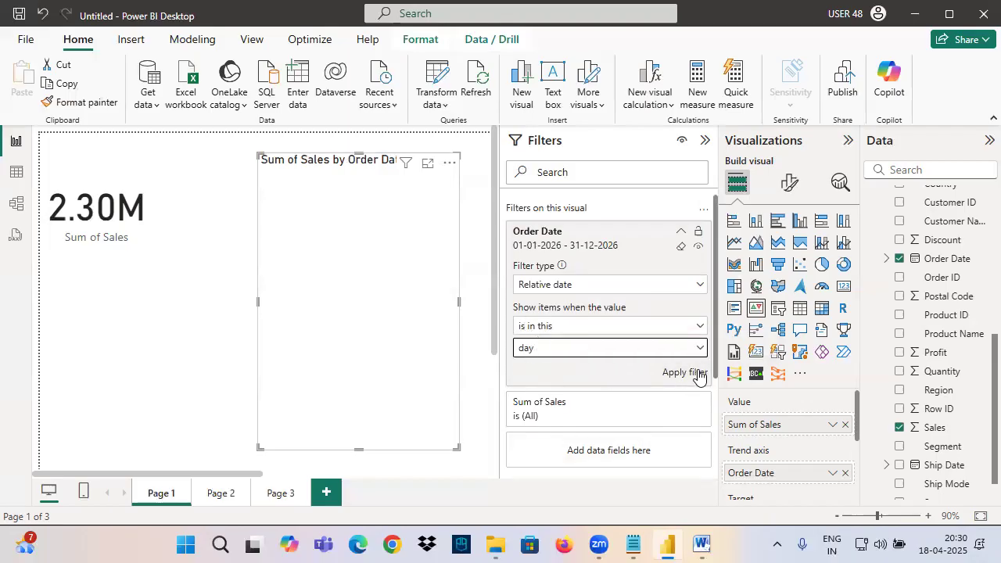
Clear the Order Date filter on the Sum of Sales by Order Date visual and collapse its filter card
{"action": "left_click", "coordinate": [680, 231]}
{"action": "left_click", "coordinate": [677, 246]}
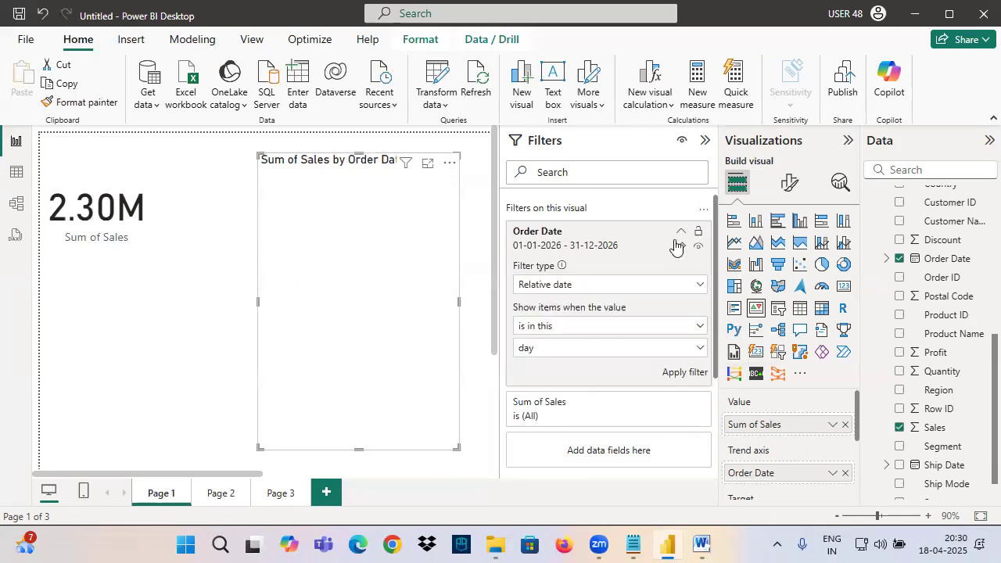
{"action": "left_click", "coordinate": [679, 246]}
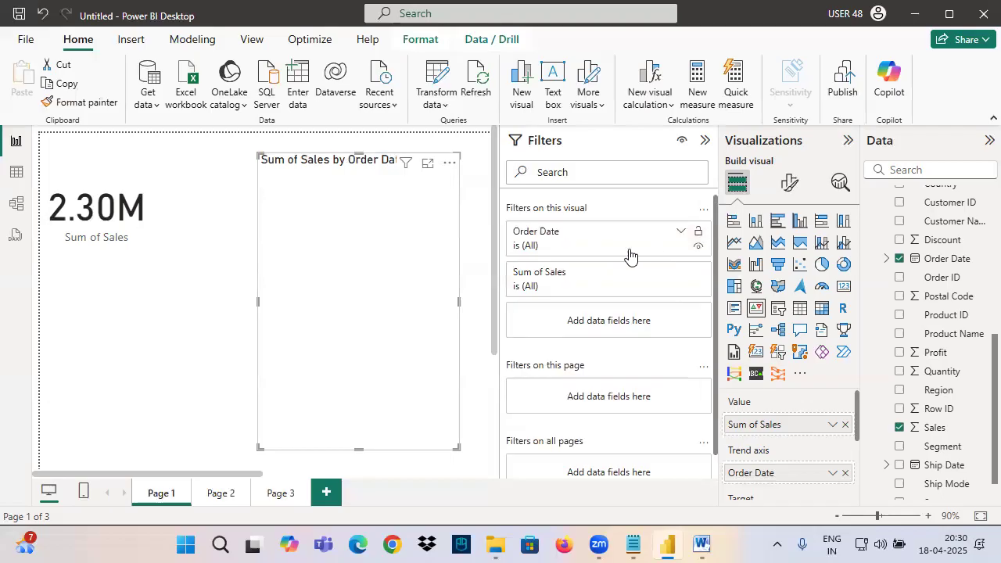
{"action": "left_click", "coordinate": [568, 246]}
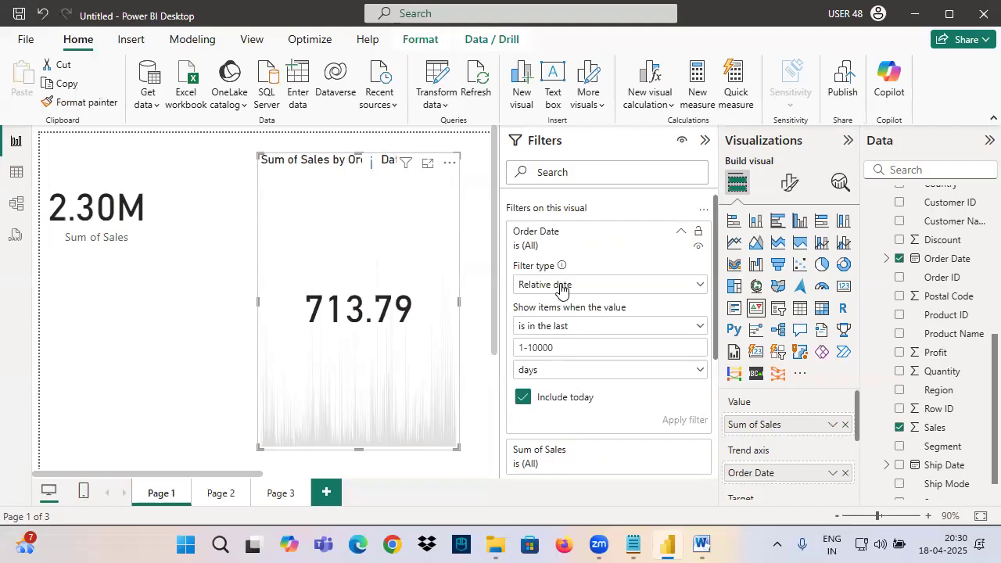
{"action": "left_click", "coordinate": [679, 233]}
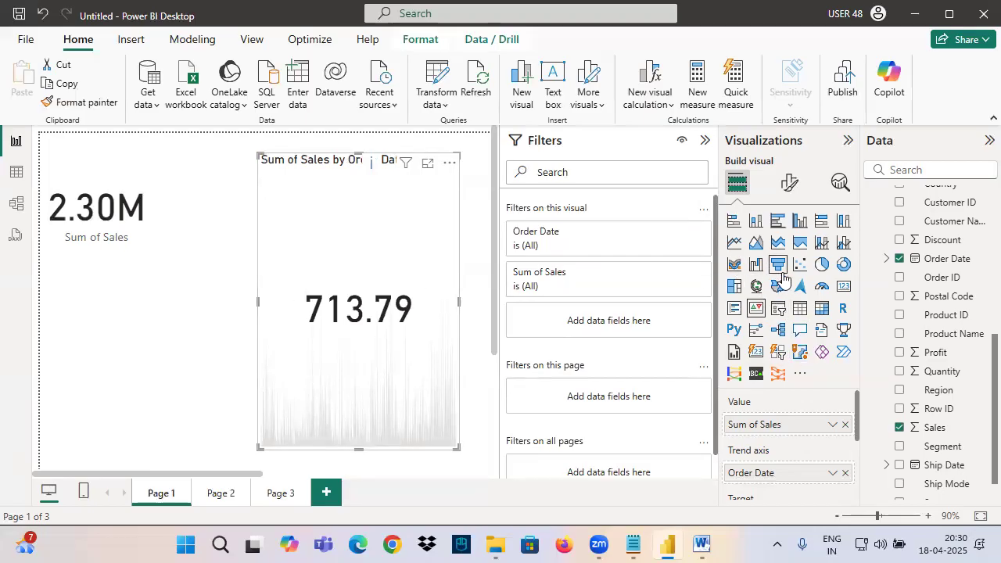
Reposition and widen the Sum of Sales by Order Date visual beside the sales card, and convert it to a table
{"action": "left_click_drag", "start_coordinate": [317, 351], "coordinate": [250, 338]}
{"action": "left_click_drag", "start_coordinate": [330, 212], "coordinate": [337, 276]}
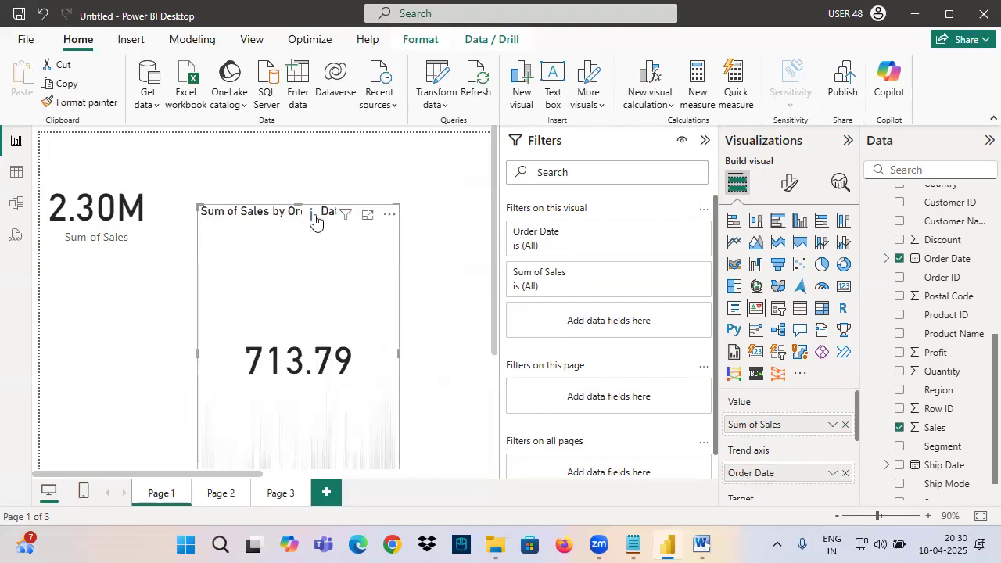
{"action": "left_click_drag", "start_coordinate": [353, 342], "coordinate": [473, 314]}
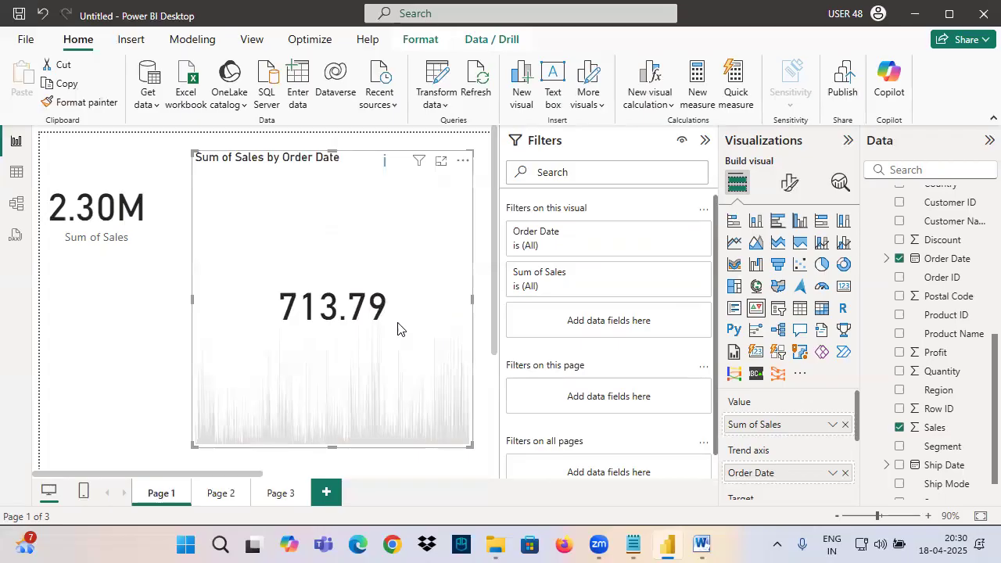
{"action": "left_click", "coordinate": [800, 307]}
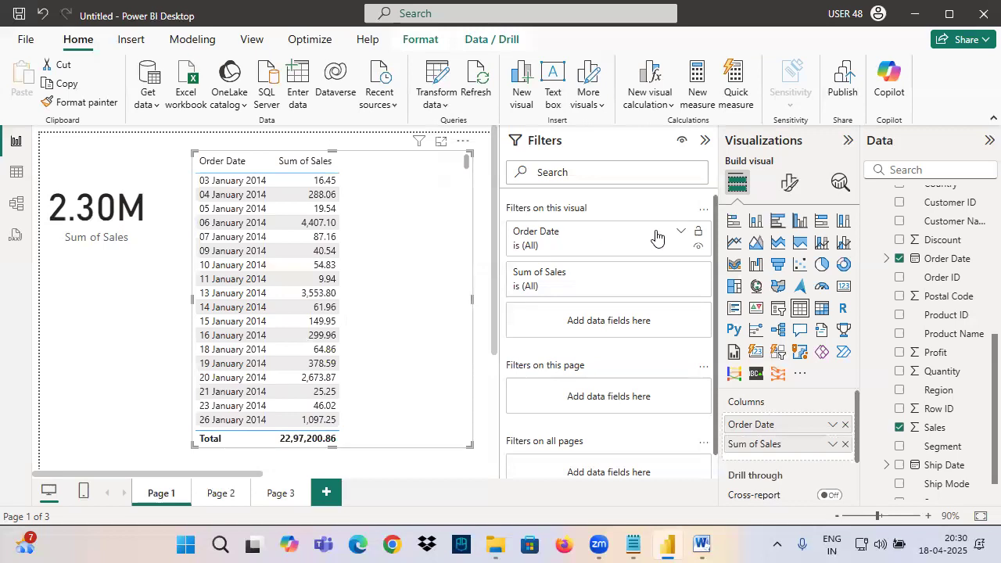
Apply a relative date filter on Order Date to the table, showing items when the value is in this day
{"action": "left_click", "coordinate": [622, 242]}
{"action": "left_click", "coordinate": [547, 287]}
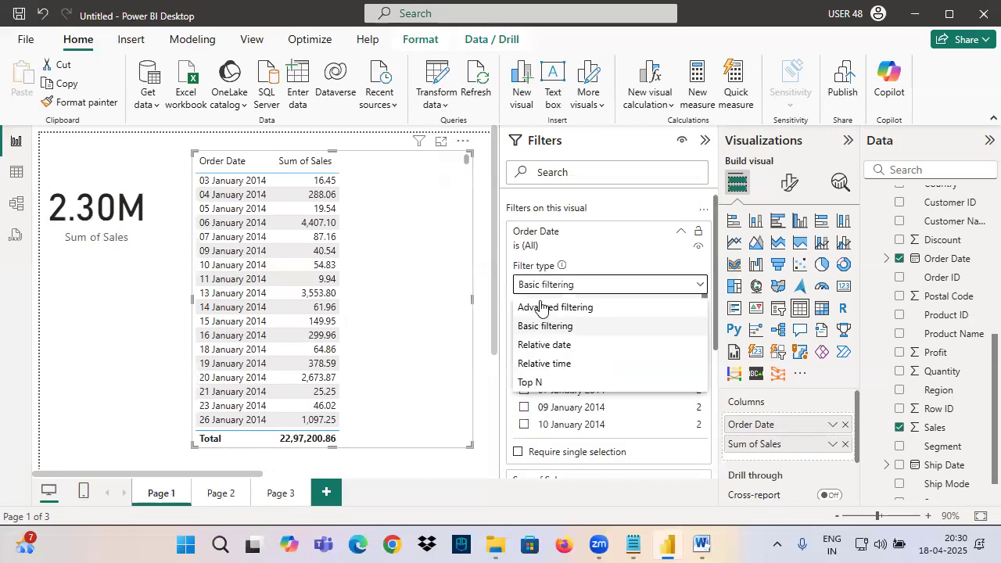
{"action": "left_click", "coordinate": [540, 344]}
{"action": "left_click", "coordinate": [541, 326]}
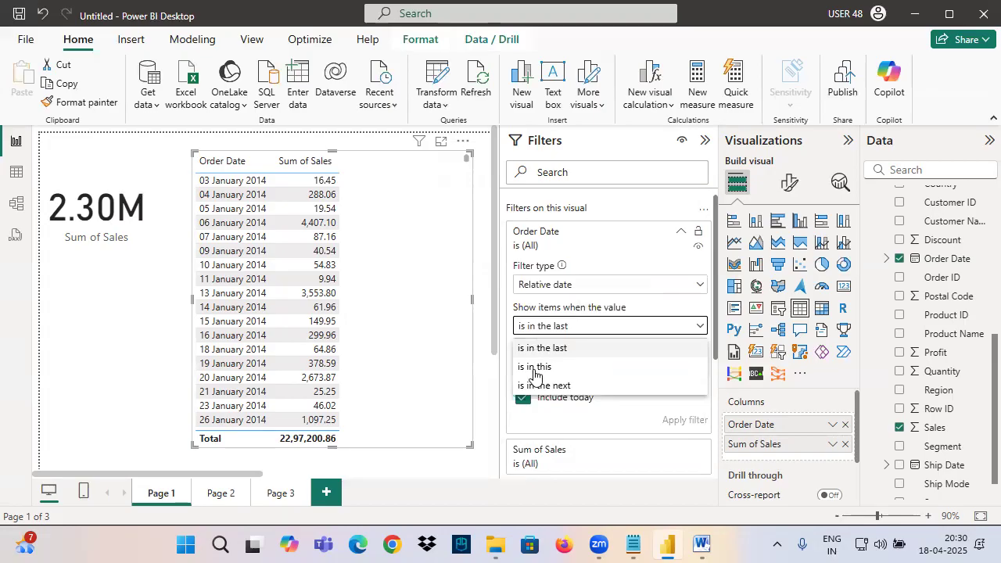
{"action": "left_click", "coordinate": [534, 367]}
{"action": "left_click", "coordinate": [536, 352]}
{"action": "left_click", "coordinate": [535, 369]}
{"action": "left_click", "coordinate": [677, 372]}
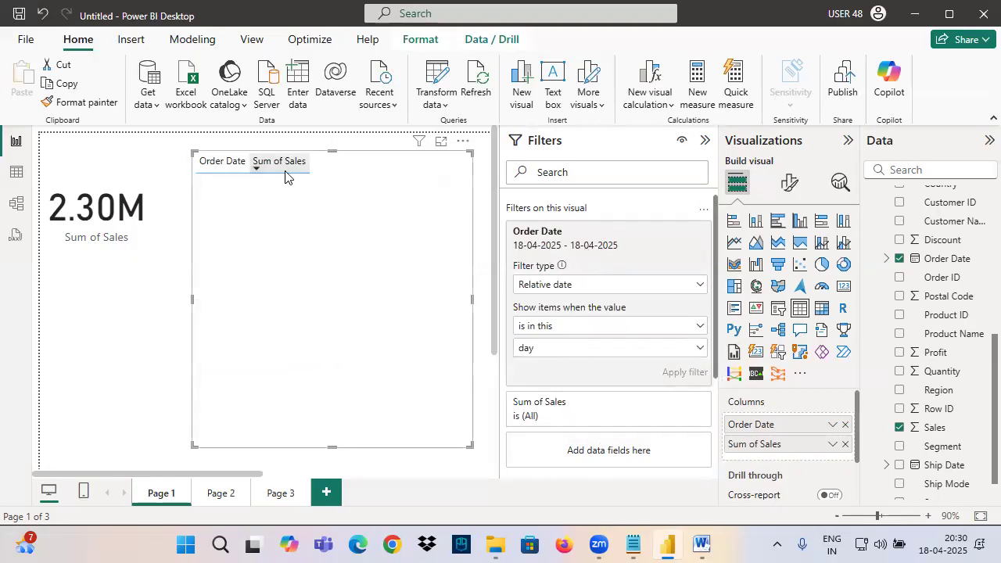
Apply the Order Date filter for this week and check the week's dates in the system calendar
{"action": "left_click", "coordinate": [545, 326]}
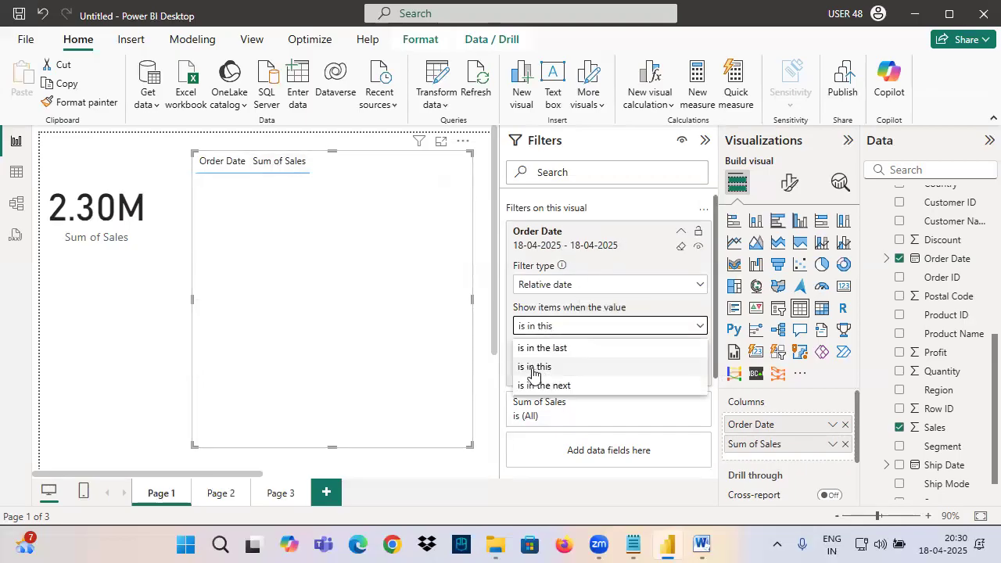
{"action": "left_click", "coordinate": [534, 369]}
{"action": "left_click", "coordinate": [543, 351]}
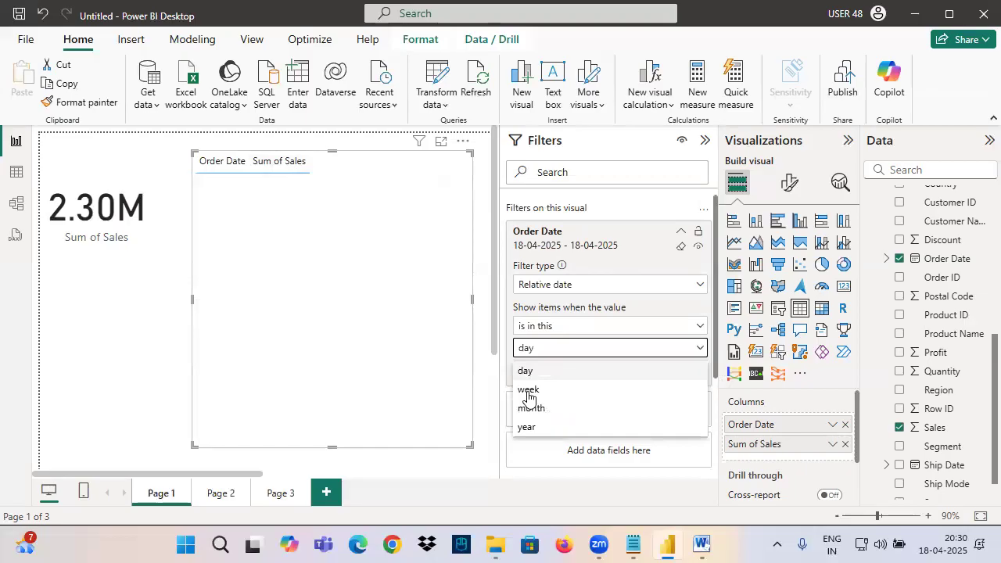
{"action": "left_click", "coordinate": [529, 392]}
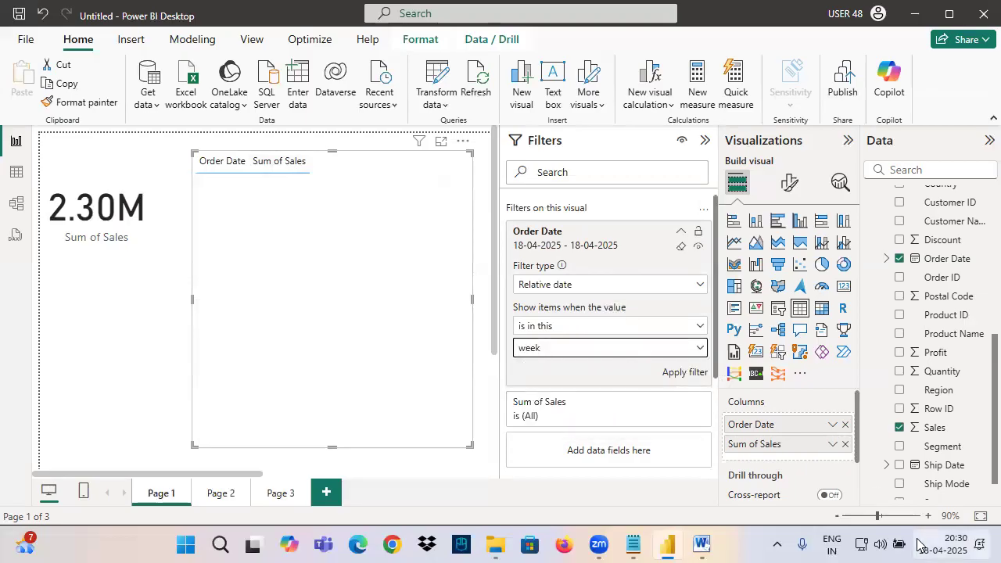
{"action": "left_click", "coordinate": [947, 544]}
{"action": "left_click", "coordinate": [679, 373]}
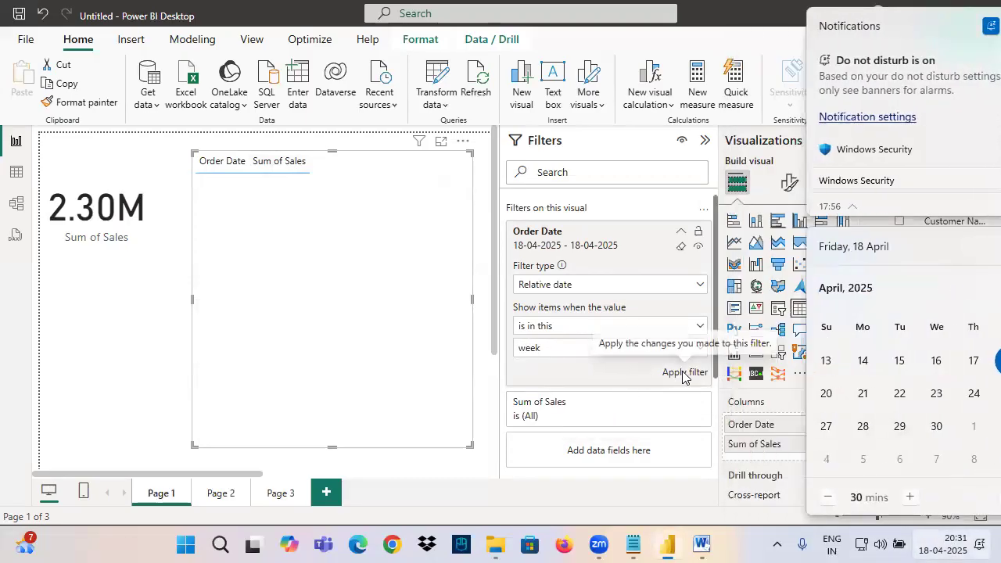
{"action": "left_click", "coordinate": [949, 544]}
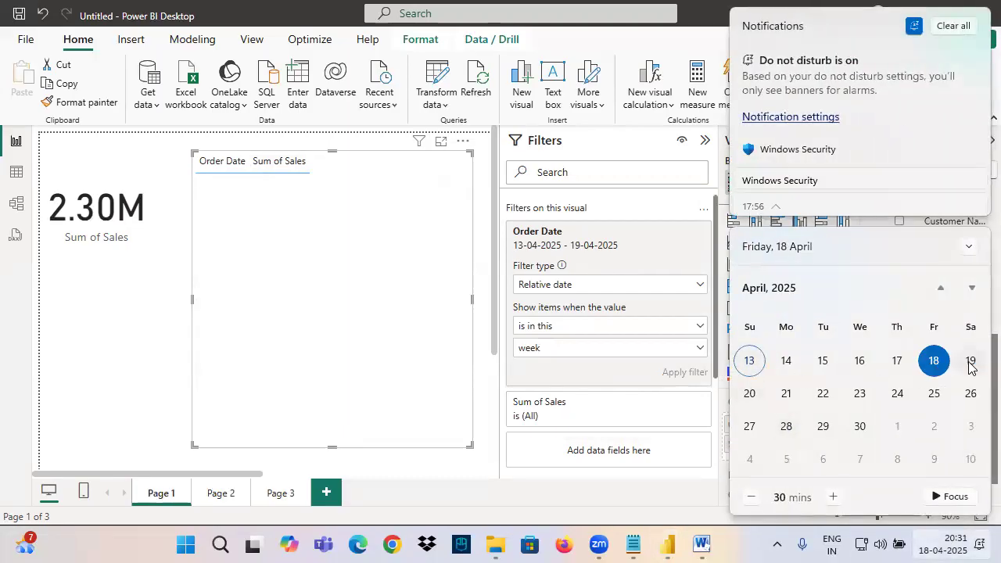
Change the Order Date relative filter period to month and apply it
{"action": "left_click", "coordinate": [602, 347]}
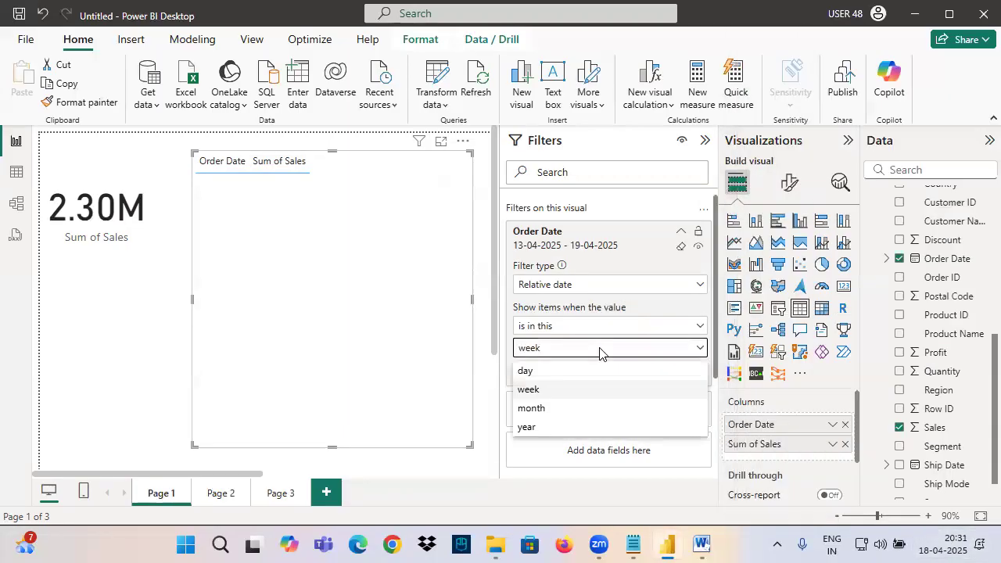
{"action": "left_click", "coordinate": [575, 414]}
{"action": "left_click", "coordinate": [687, 373]}
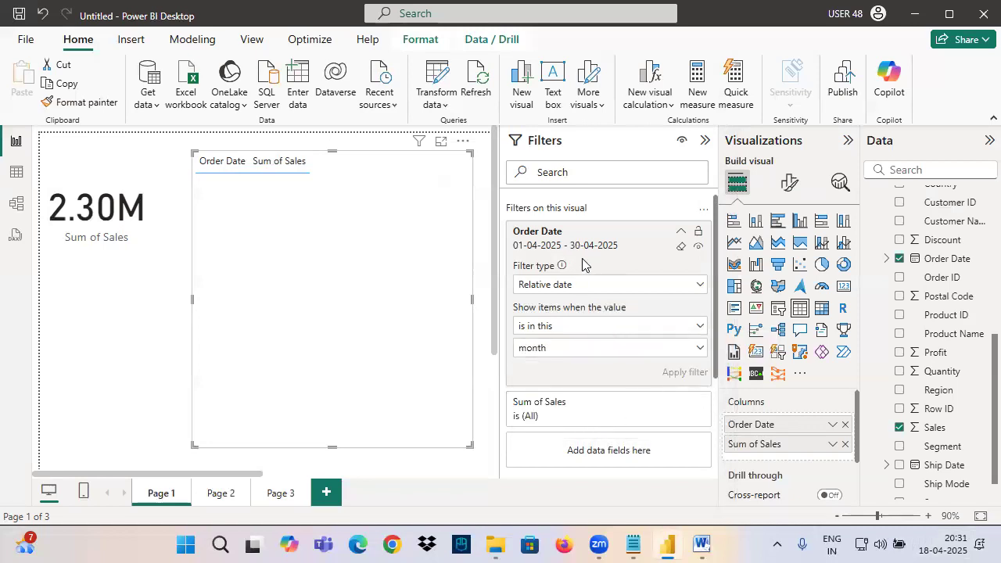
Change the Order Date relative filter period to year and apply it
{"action": "left_click", "coordinate": [579, 350]}
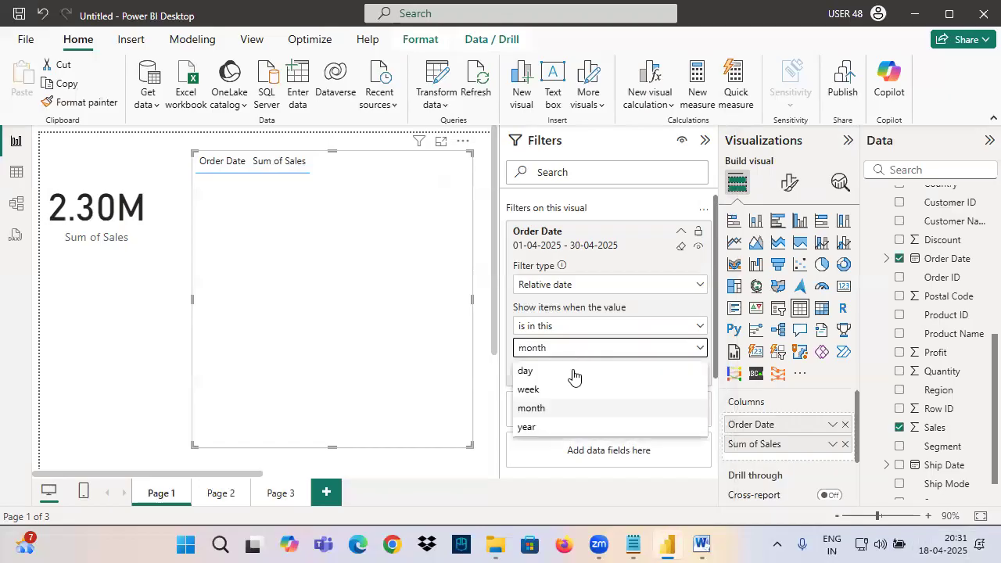
{"action": "left_click", "coordinate": [555, 426]}
{"action": "left_click", "coordinate": [683, 372]}
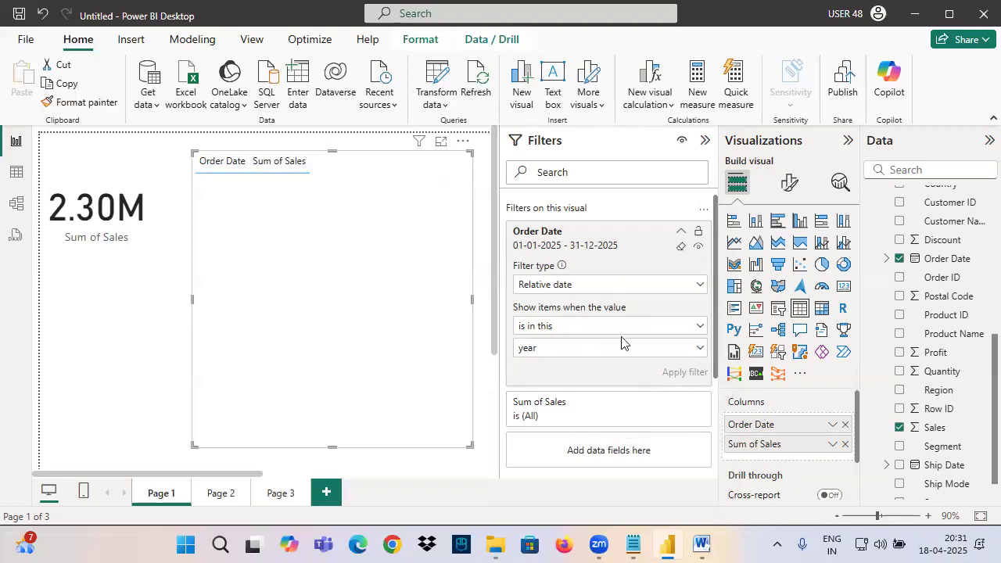
Change the Order Date filter condition to "is in the next" and open its list of period units
{"action": "left_click", "coordinate": [570, 328]}
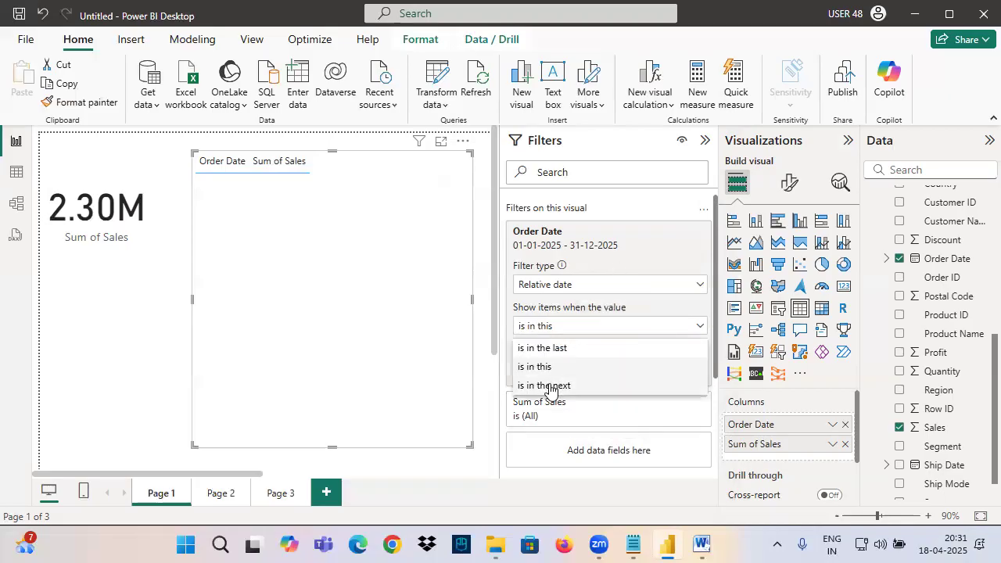
{"action": "left_click", "coordinate": [550, 386]}
{"action": "left_click", "coordinate": [543, 373]}
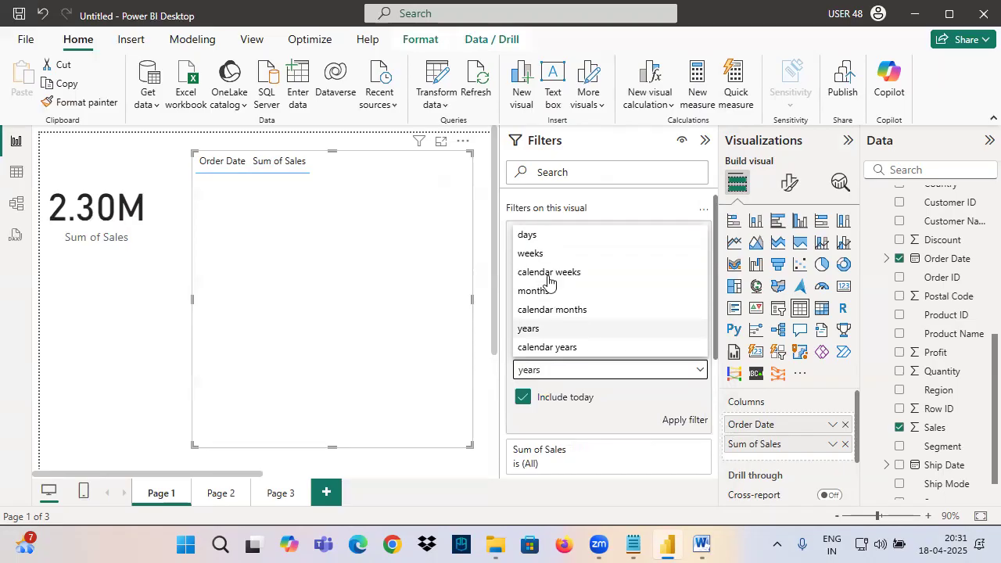
{"action": "left_click_drag", "start_coordinate": [360, 220], "coordinate": [370, 191]}
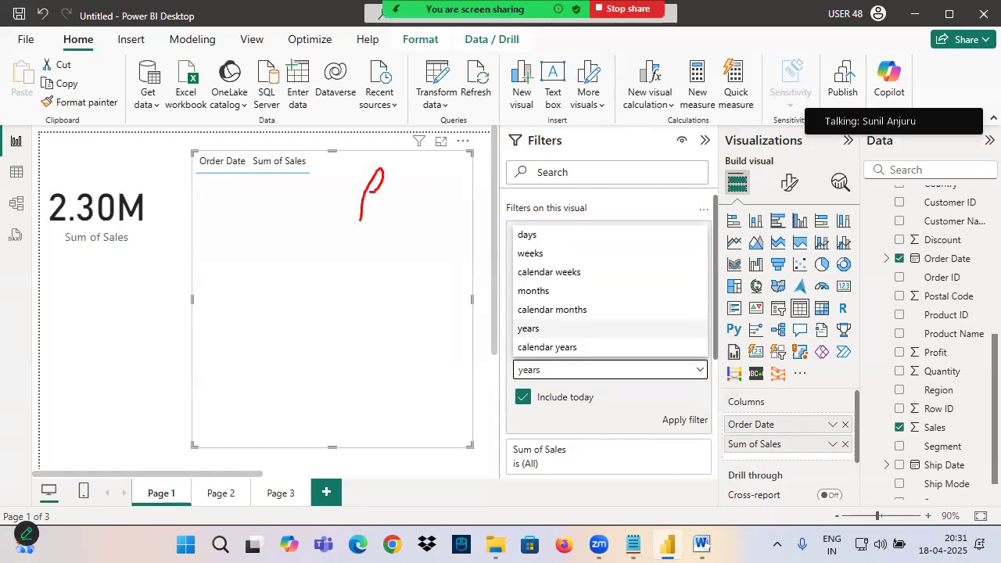
Examine the Ship Date column in the Orders table data and compare its dates with today's date in the system calendar
{"action": "left_click", "coordinate": [17, 171]}
{"action": "left_click", "coordinate": [17, 171]}
{"action": "left_click", "coordinate": [287, 162]}
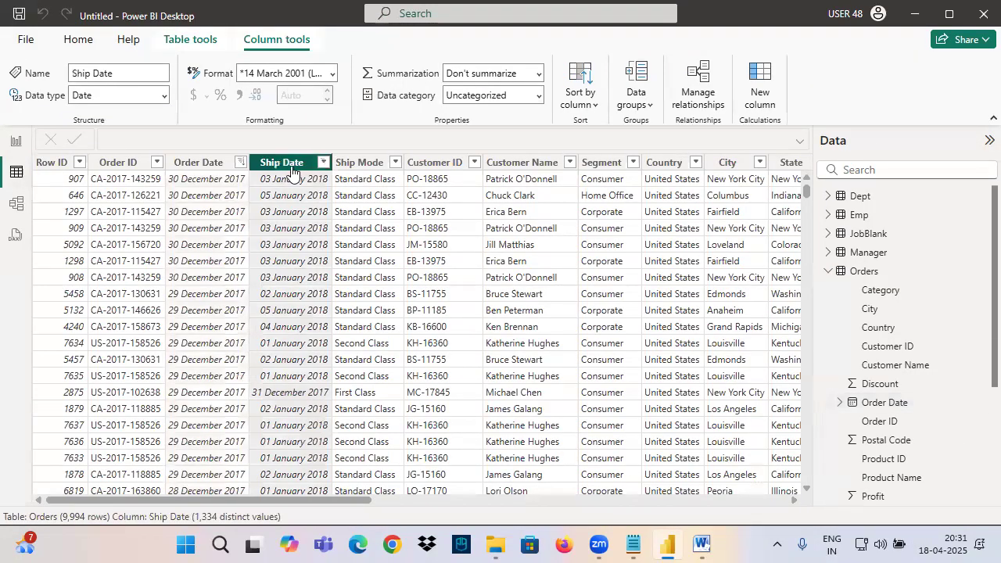
{"action": "left_click_drag", "start_coordinate": [283, 216], "coordinate": [332, 202]}
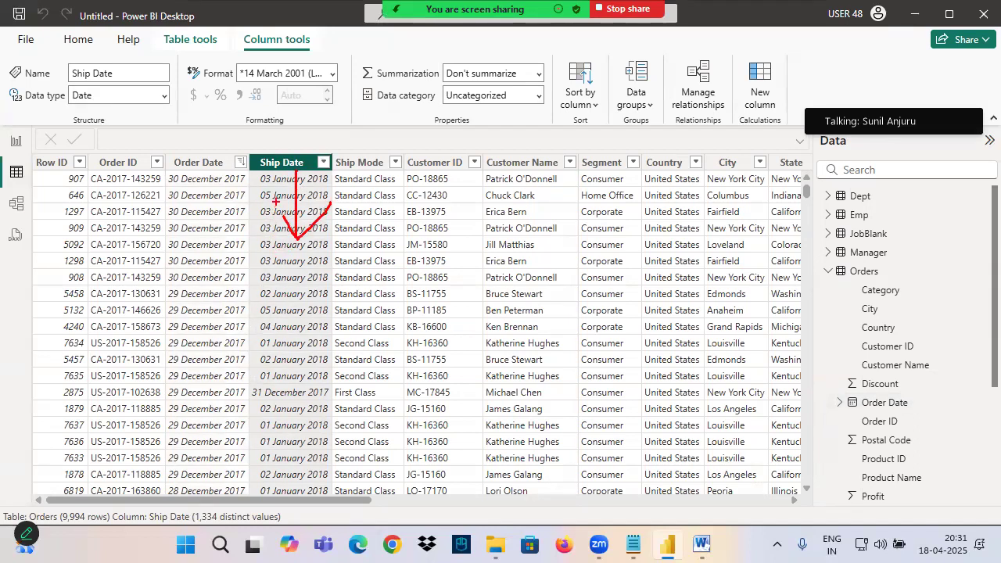
{"action": "mouse_move", "coordinate": [473, 193]}
{"action": "left_mouse_down"}
{"action": "mouse_move", "coordinate": [397, 218]}
{"action": "mouse_move", "coordinate": [491, 202]}
{"action": "left_mouse_up"}
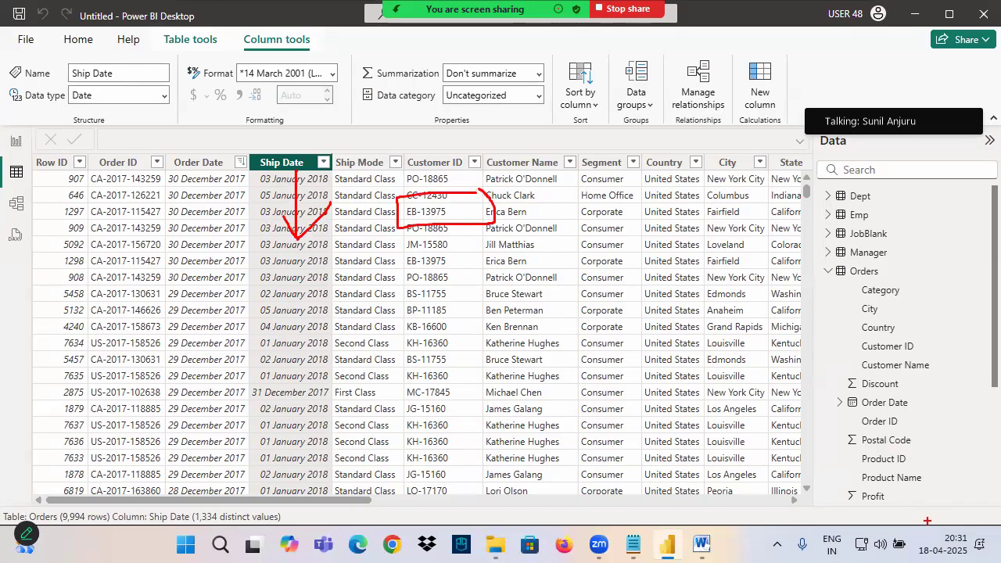
{"action": "left_click", "coordinate": [955, 539]}
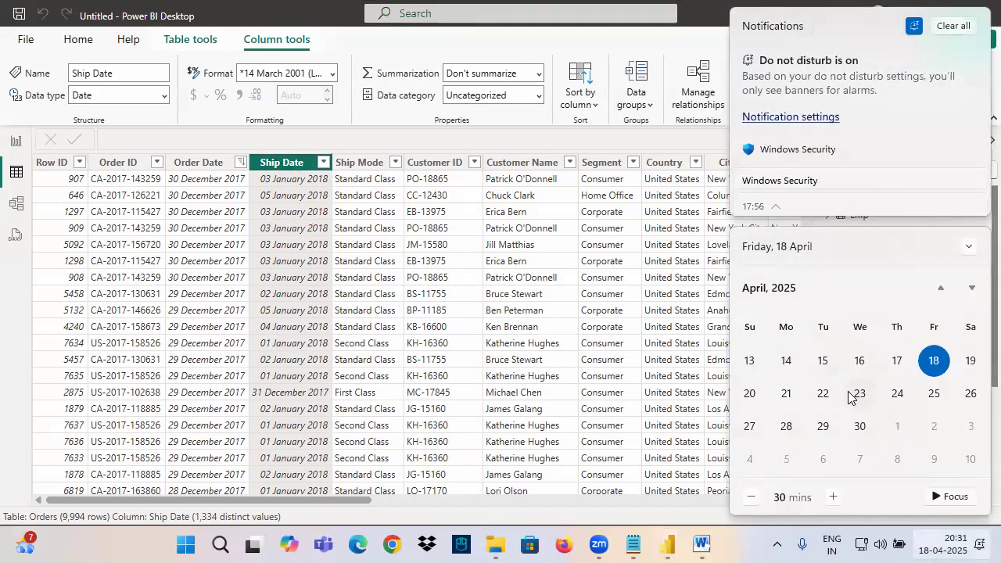
{"action": "left_click", "coordinate": [286, 182]}
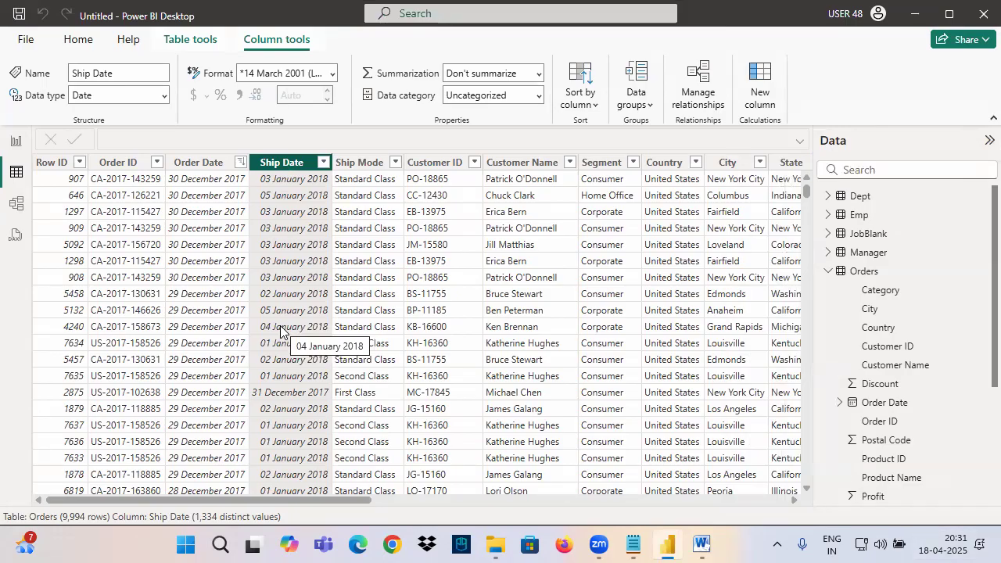
Return to the report and set the Order Date filter to relative time, is in the last 1 hours, without applying it
{"action": "left_click", "coordinate": [16, 141]}
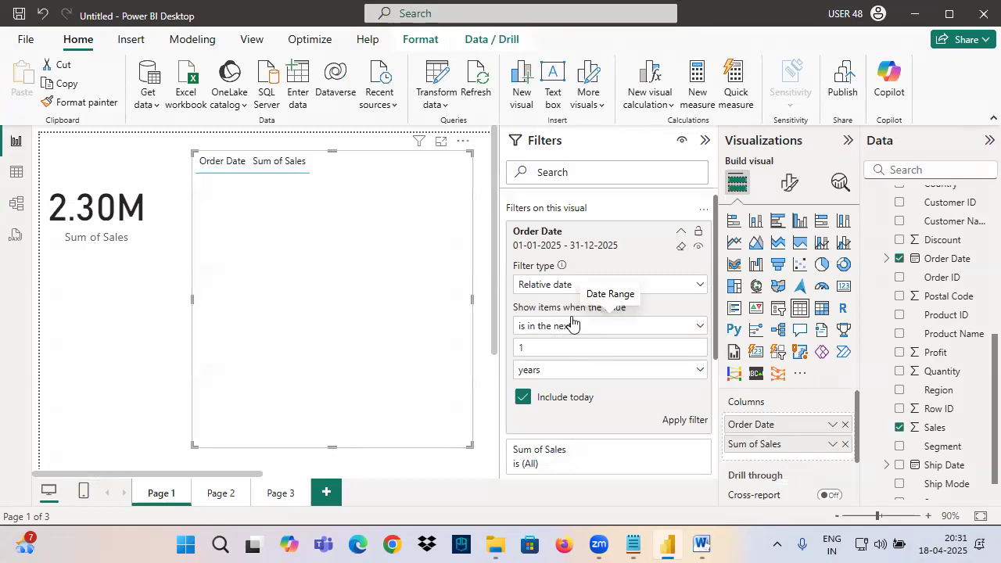
{"action": "left_click", "coordinate": [531, 287]}
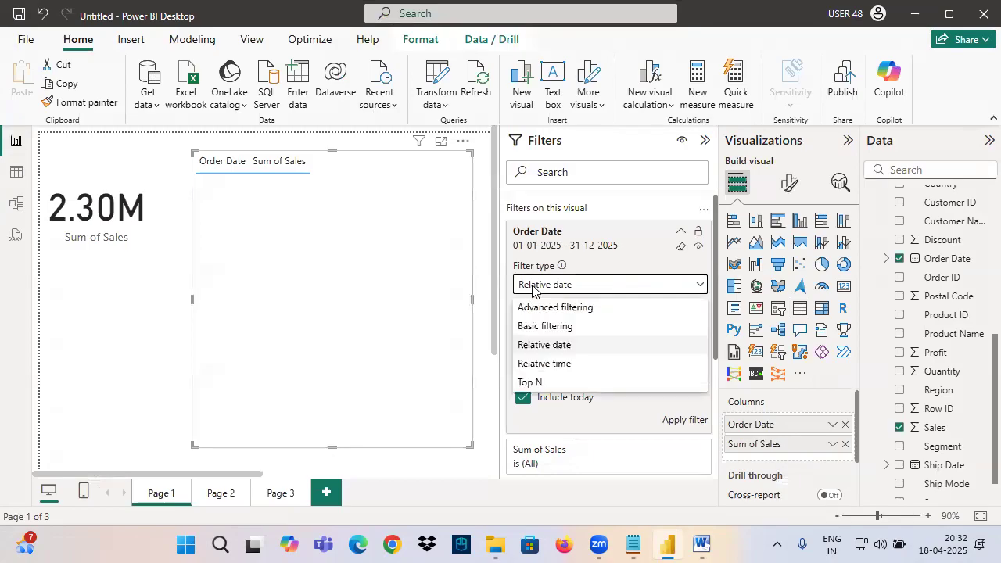
{"action": "left_click", "coordinate": [539, 363]}
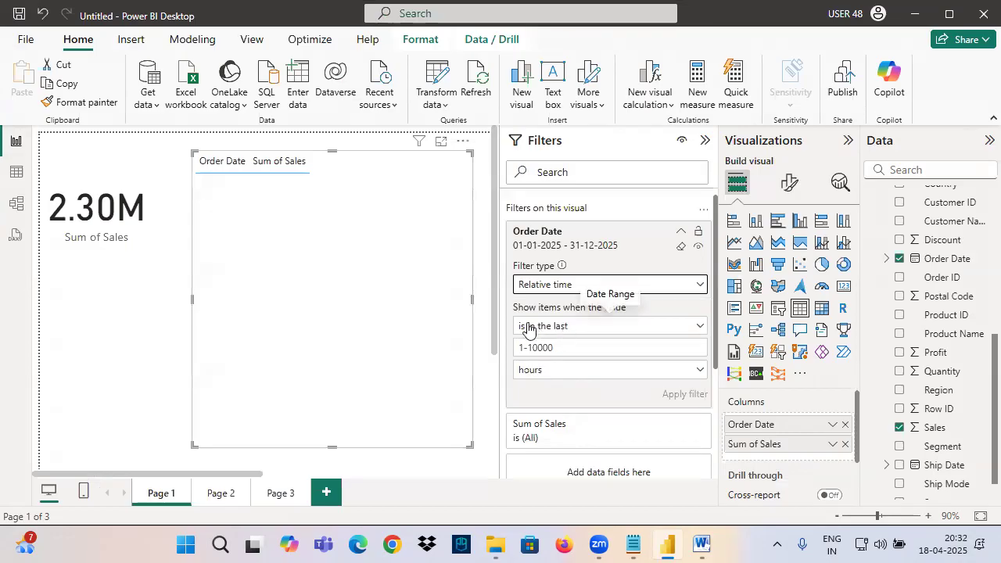
{"action": "left_click", "coordinate": [539, 326]}
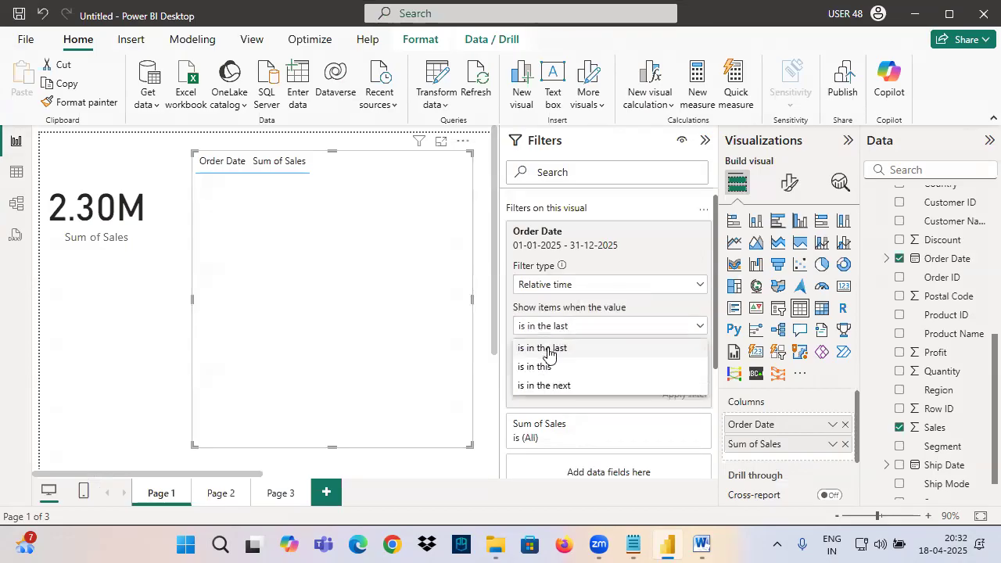
{"action": "left_click", "coordinate": [550, 348]}
{"action": "type", "text": "1"}
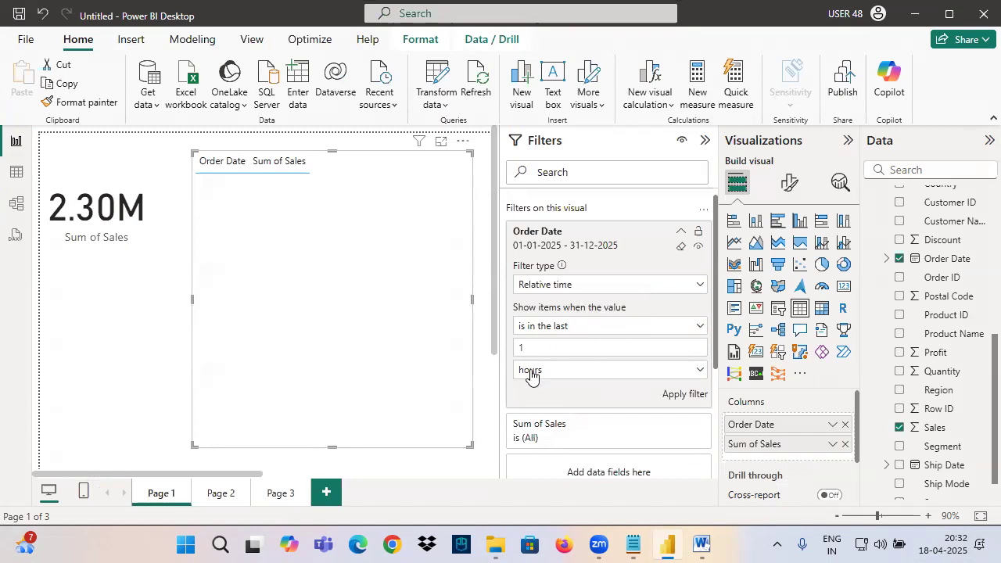
{"action": "left_click", "coordinate": [530, 371]}
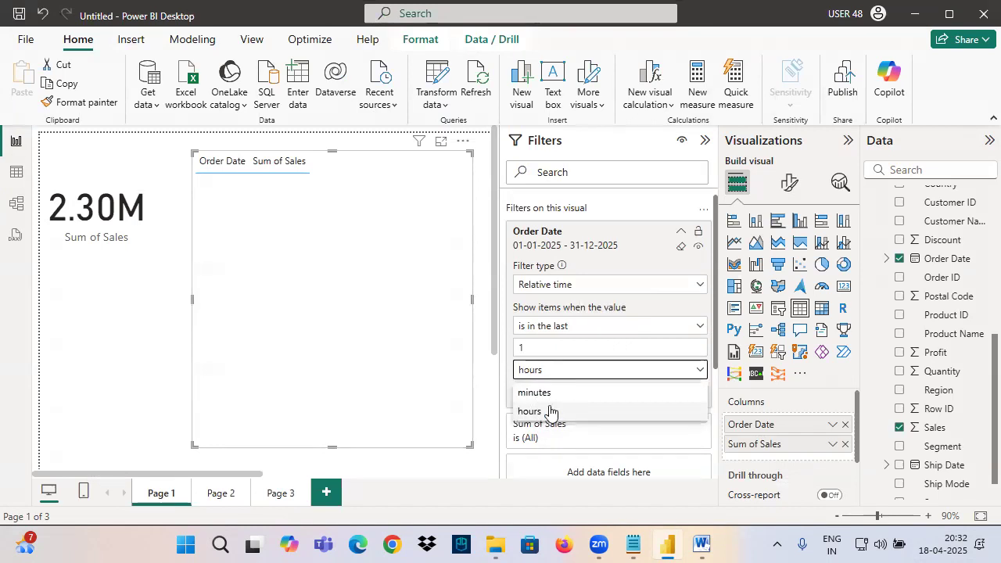
Check the Order Date column's data type options in the Orders table data and return to the report
{"action": "left_click", "coordinate": [23, 178]}
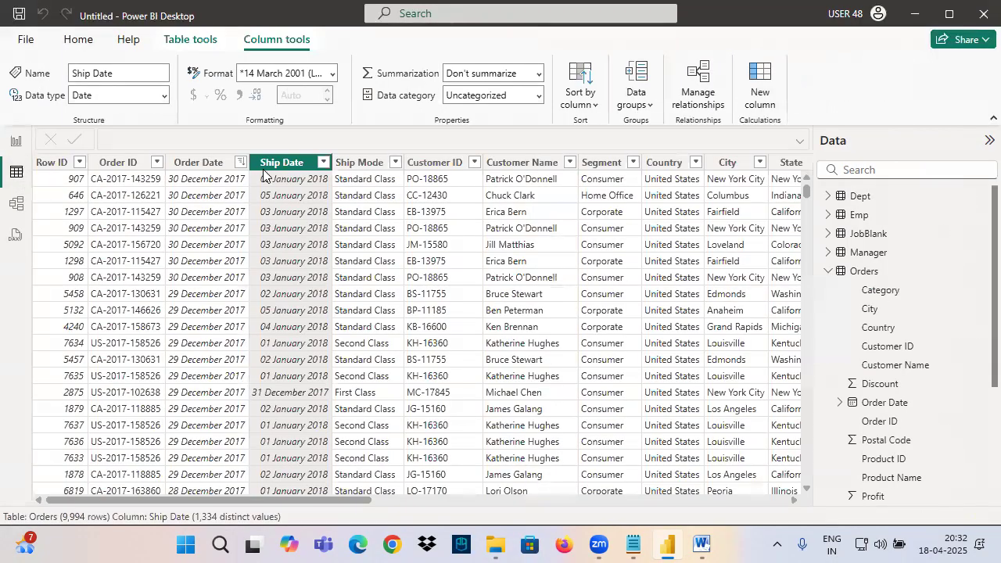
{"action": "left_click", "coordinate": [185, 163]}
{"action": "left_click", "coordinate": [162, 97]}
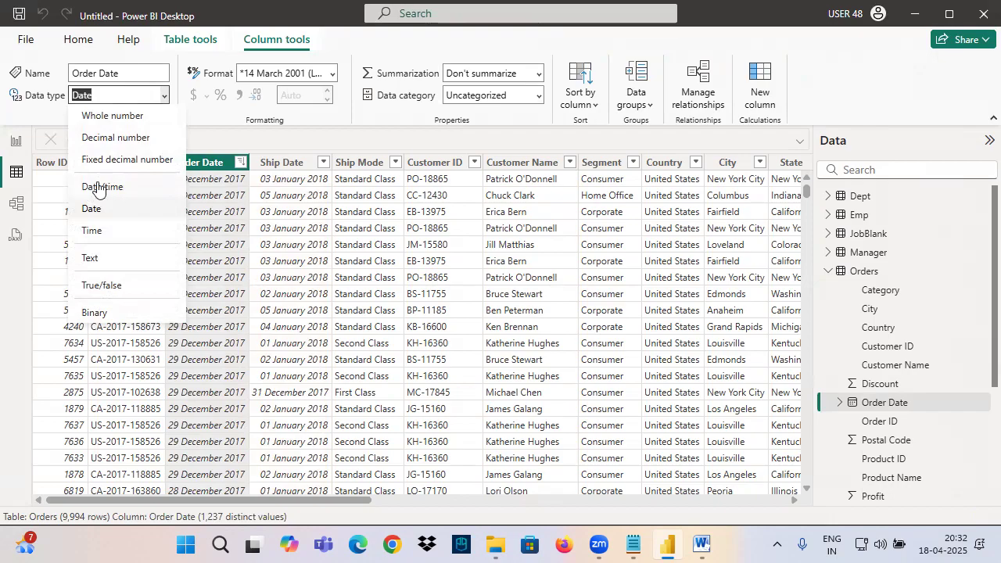
{"action": "left_click", "coordinate": [16, 141]}
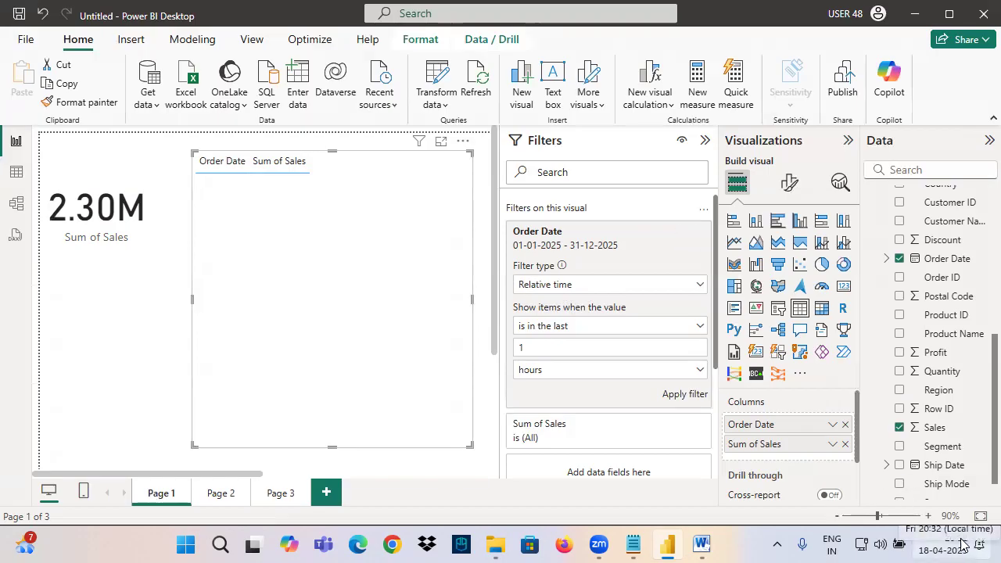
Enter a relative time duration of 6 hours for Order Date and clear the Order Date filter from the table visual
{"action": "left_click", "coordinate": [529, 348]}
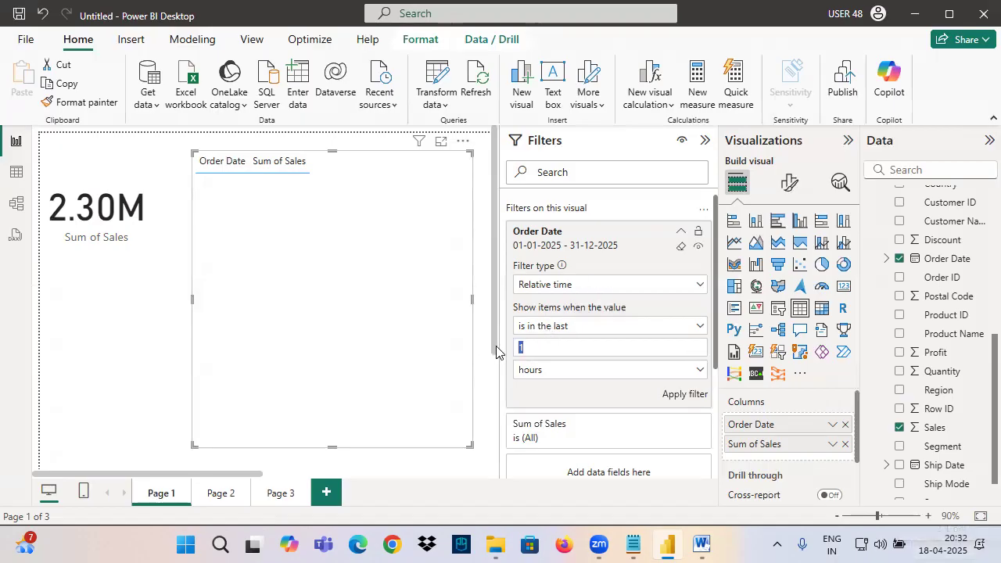
{"action": "key", "text": "ctrl+2"}
{"action": "mouse_move", "coordinate": [615, 331]}
{"action": "left_mouse_down"}
{"action": "mouse_move", "coordinate": [484, 316]}
{"action": "mouse_move", "coordinate": [578, 333]}
{"action": "mouse_move", "coordinate": [885, 476]}
{"action": "mouse_move", "coordinate": [932, 545]}
{"action": "left_mouse_up"}
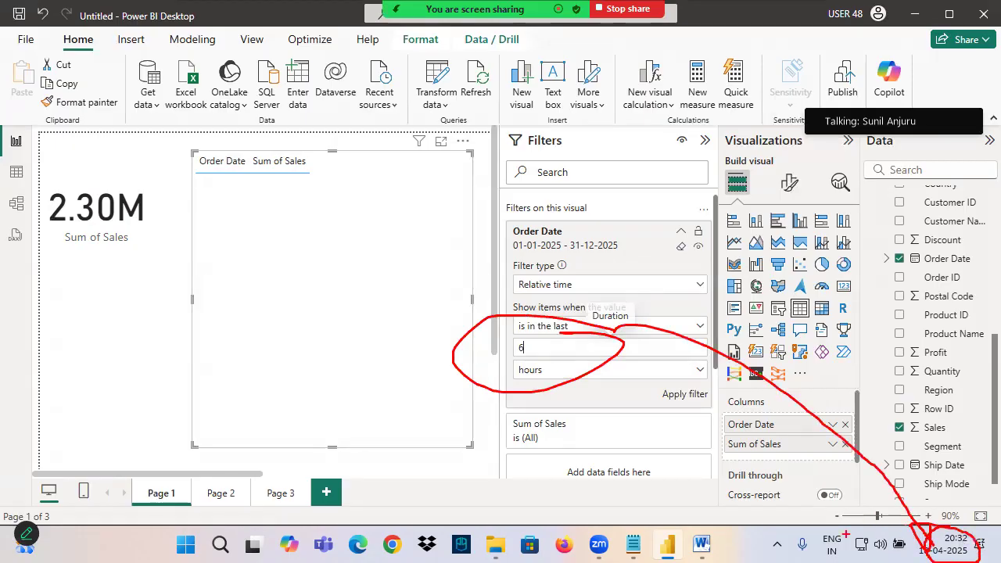
{"action": "left_click_drag", "start_coordinate": [951, 528], "coordinate": [926, 472]}
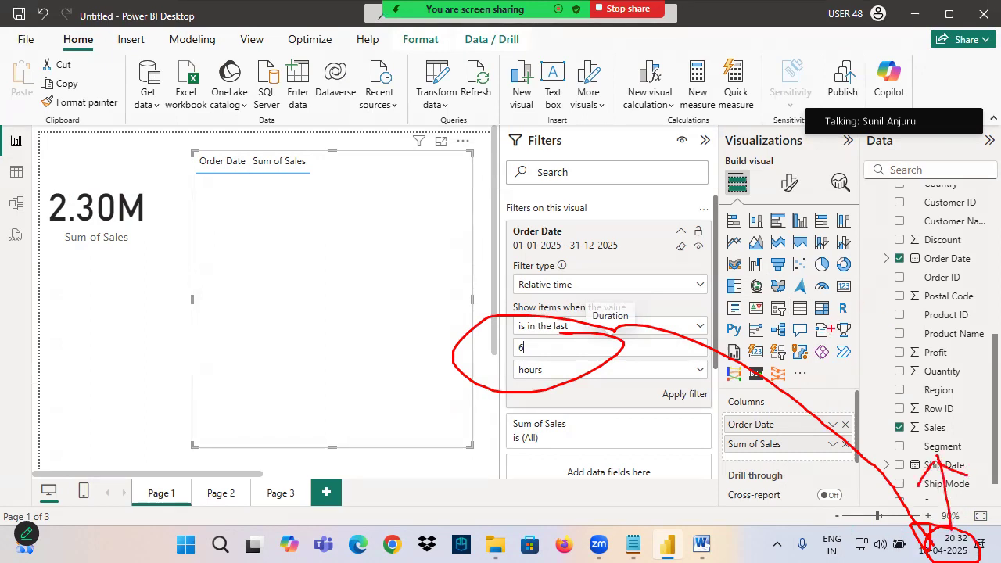
{"action": "mouse_move", "coordinate": [683, 252]}
{"action": "left_mouse_down"}
{"action": "mouse_move", "coordinate": [707, 248]}
{"action": "mouse_move", "coordinate": [720, 267]}
{"action": "left_mouse_up"}
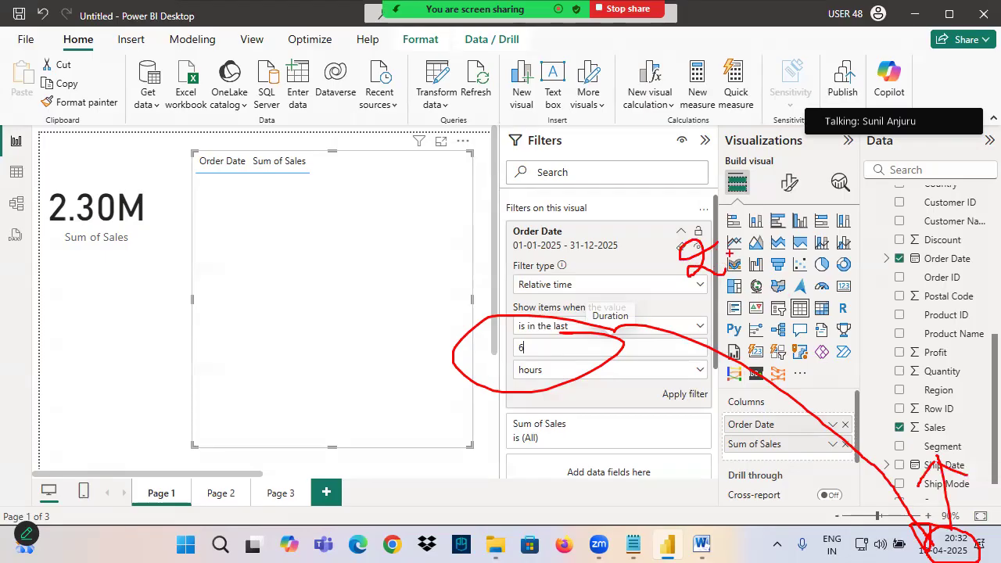
{"action": "mouse_move", "coordinate": [236, 200]}
{"action": "left_mouse_down"}
{"action": "mouse_move", "coordinate": [377, 172]}
{"action": "mouse_move", "coordinate": [344, 220]}
{"action": "left_mouse_up"}
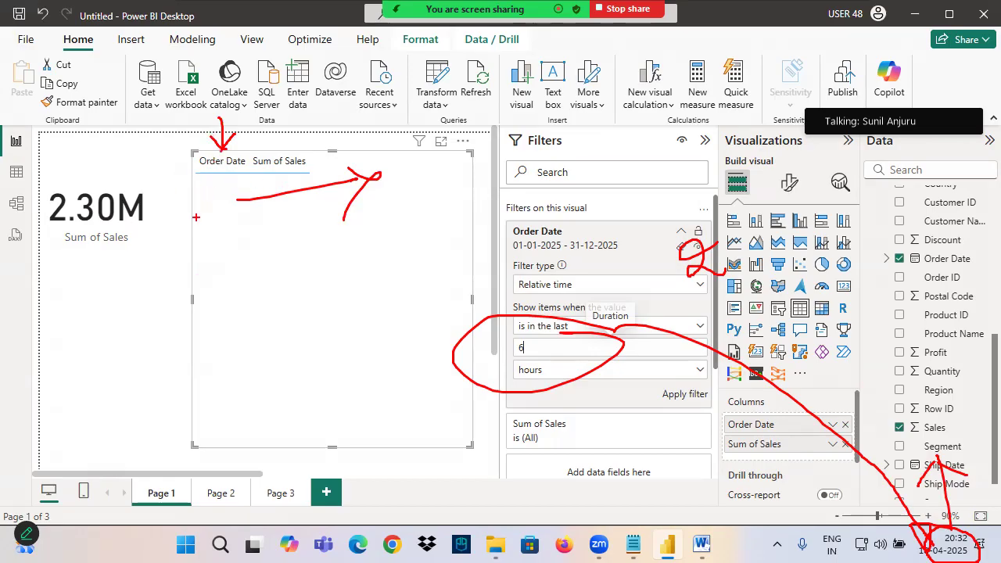
{"action": "key", "text": "Escape"}
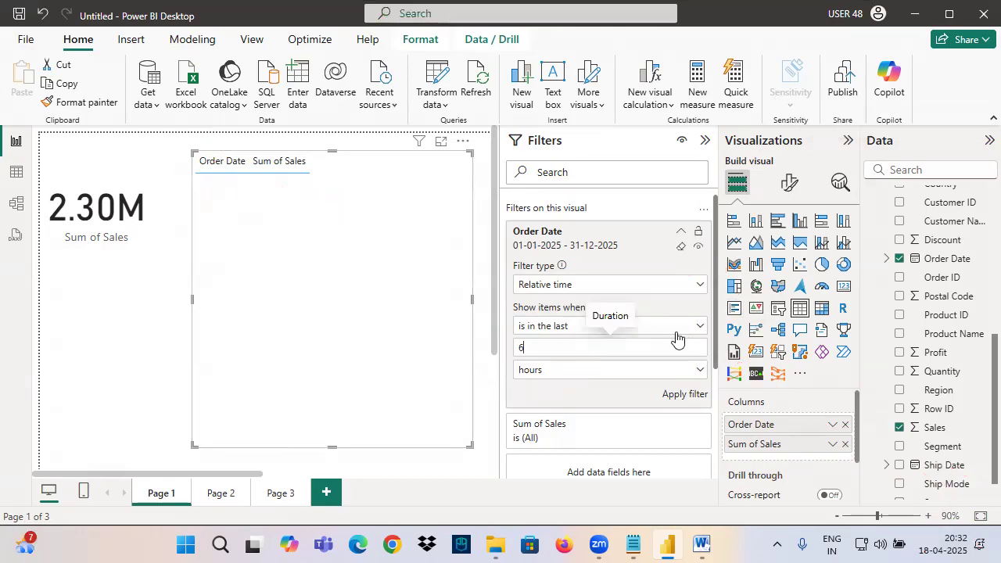
{"action": "left_click", "coordinate": [680, 246]}
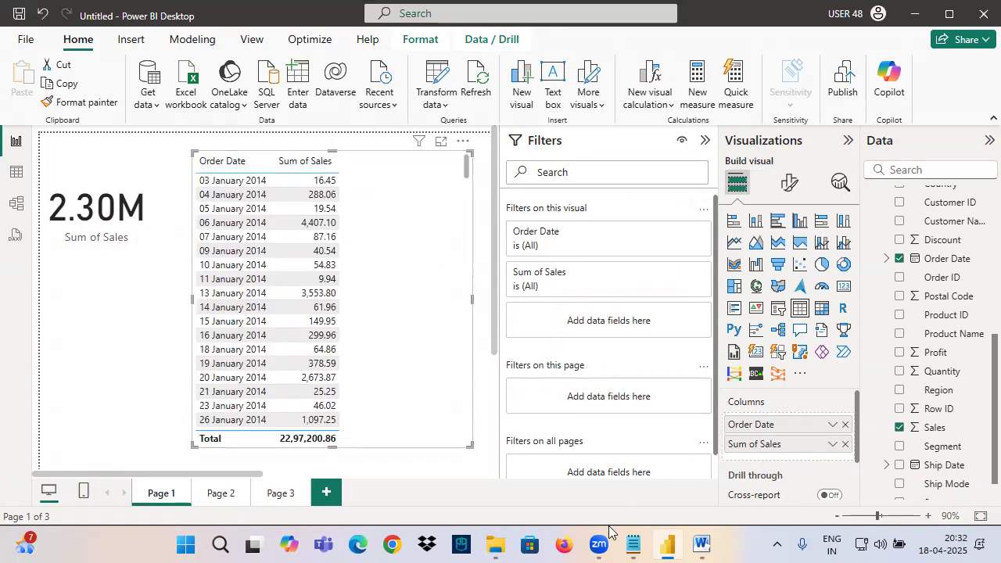
Switch to the Notepad notes file and review the Relative Date & Relative Time explanation
{"action": "left_click", "coordinate": [633, 545]}
{"action": "scroll", "coordinate": [31, 133], "scroll_direction": "up", "scroll_amount": 2}
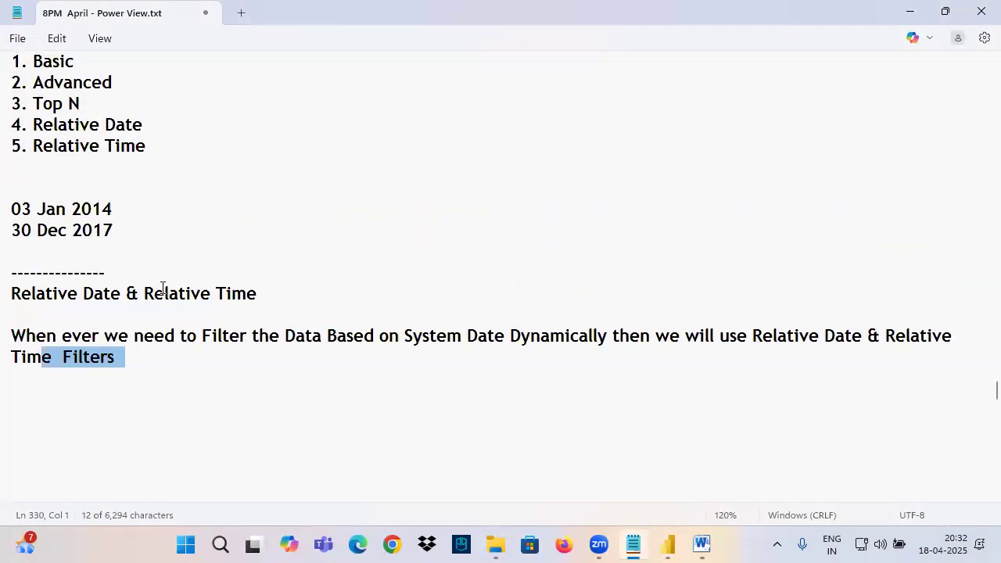
{"action": "left_click_drag", "start_coordinate": [157, 294], "coordinate": [306, 305]}
{"action": "left_click_drag", "start_coordinate": [28, 293], "coordinate": [125, 300]}
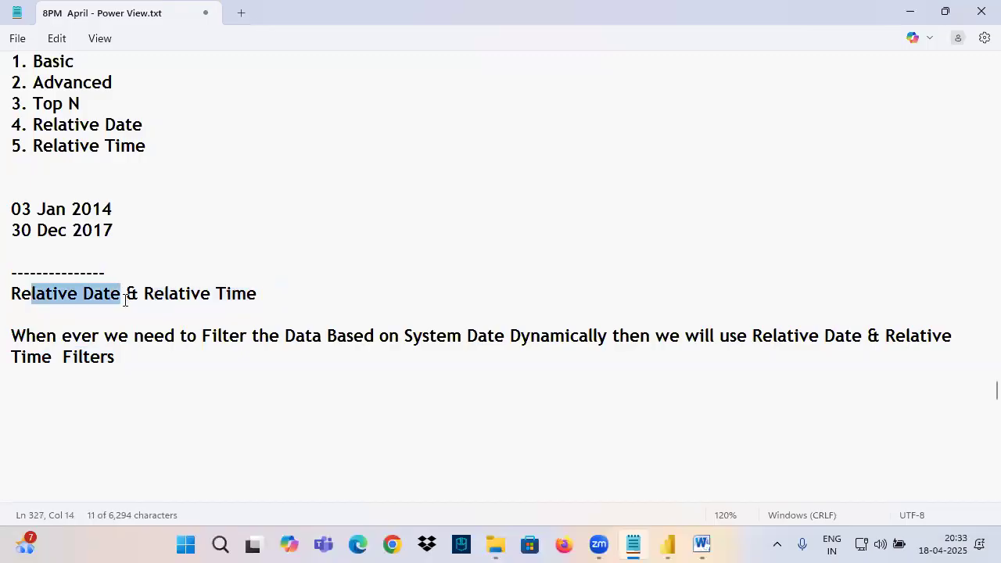
Return to Power BI Desktop, add a new report page and place a card visual showing Quantity on it
{"action": "left_click", "coordinate": [670, 545]}
{"action": "left_click", "coordinate": [330, 493]}
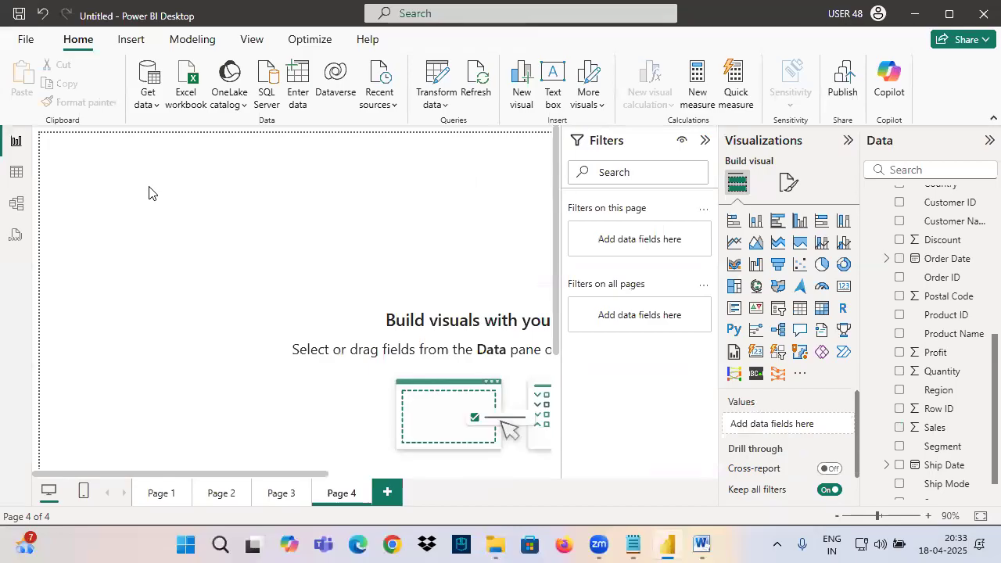
{"action": "left_click", "coordinate": [842, 285]}
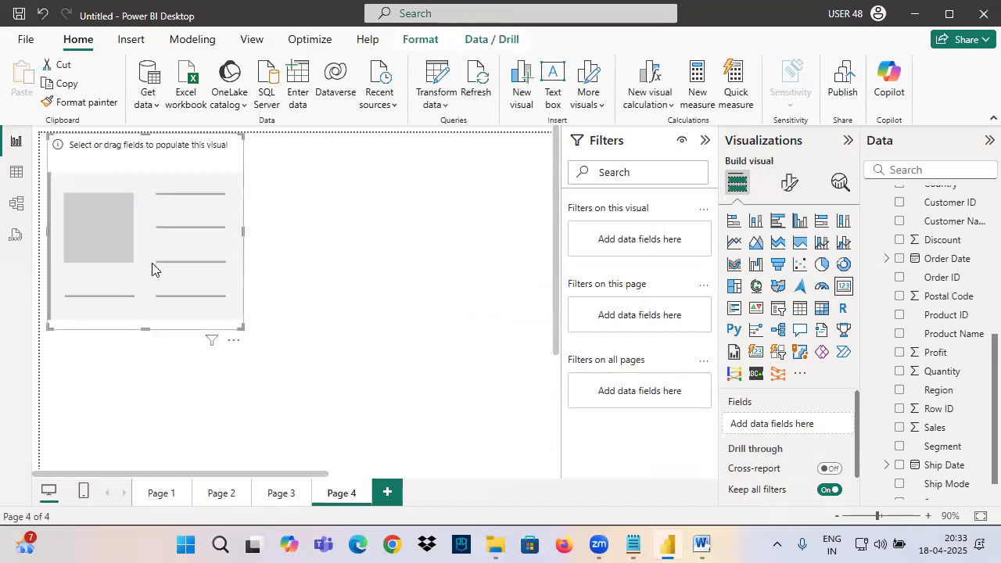
{"action": "left_click_drag", "start_coordinate": [151, 269], "coordinate": [193, 290]}
{"action": "left_click_drag", "start_coordinate": [934, 372], "coordinate": [184, 225]}
{"action": "left_click_drag", "start_coordinate": [179, 173], "coordinate": [179, 208]}
Annotate the Quantity card with "Today" and compare today's date with 23 April in the system calendar
{"action": "left_click_drag", "start_coordinate": [147, 145], "coordinate": [177, 194]}
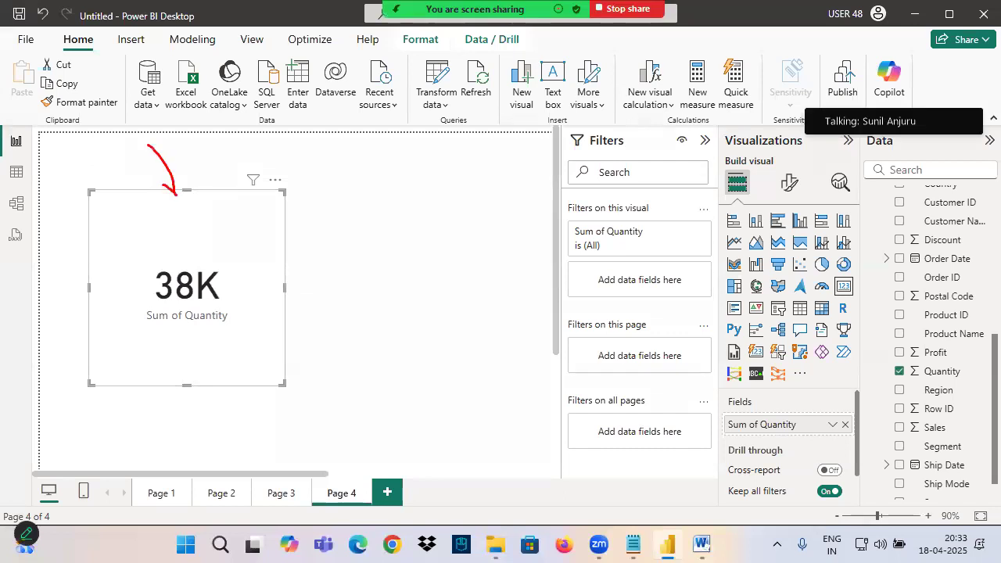
{"action": "mouse_move", "coordinate": [247, 214]}
{"action": "left_mouse_down"}
{"action": "mouse_move", "coordinate": [175, 237]}
{"action": "mouse_move", "coordinate": [165, 251]}
{"action": "left_mouse_up"}
{"action": "left_click_drag", "start_coordinate": [301, 199], "coordinate": [358, 186]}
{"action": "mouse_move", "coordinate": [356, 193]}
{"action": "left_mouse_down"}
{"action": "mouse_move", "coordinate": [430, 180]}
{"action": "mouse_move", "coordinate": [358, 232]}
{"action": "left_mouse_up"}
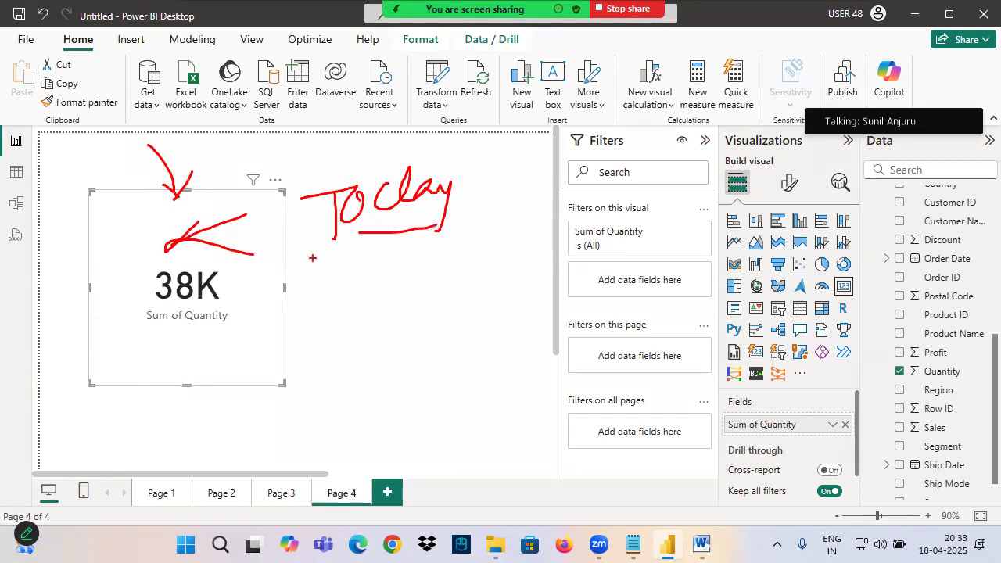
{"action": "left_click", "coordinate": [957, 544]}
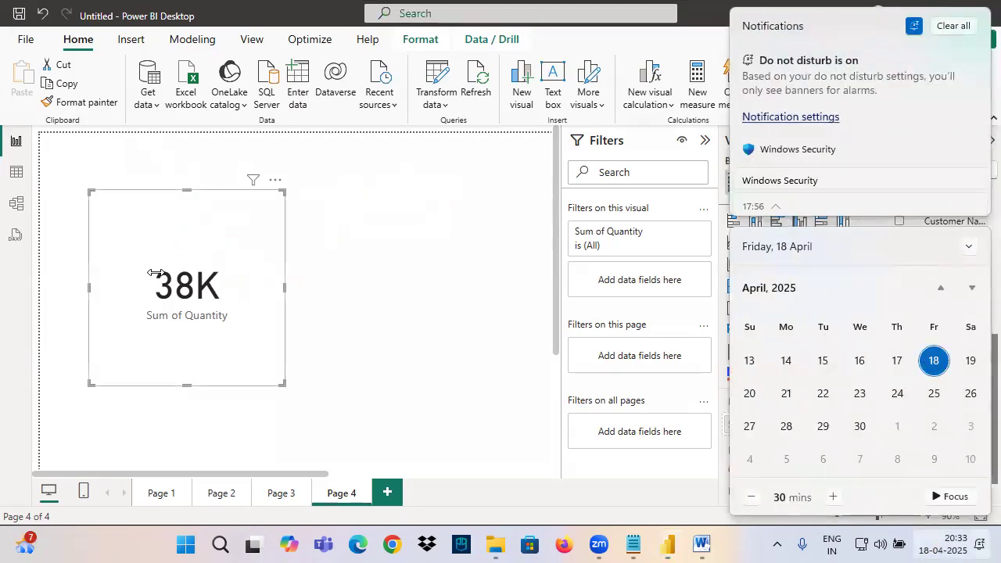
{"action": "scroll", "coordinate": [861, 420], "scroll_direction": "up", "scroll_amount": 2}
{"action": "left_click", "coordinate": [860, 453]}
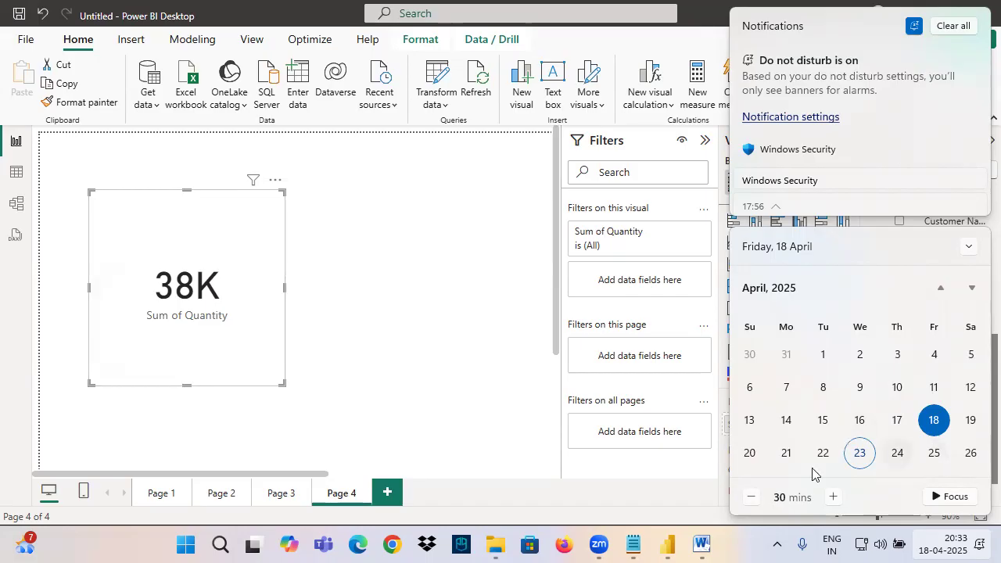
{"action": "scroll", "coordinate": [813, 472], "scroll_direction": "down", "scroll_amount": 1}
{"action": "left_click", "coordinate": [161, 275]}
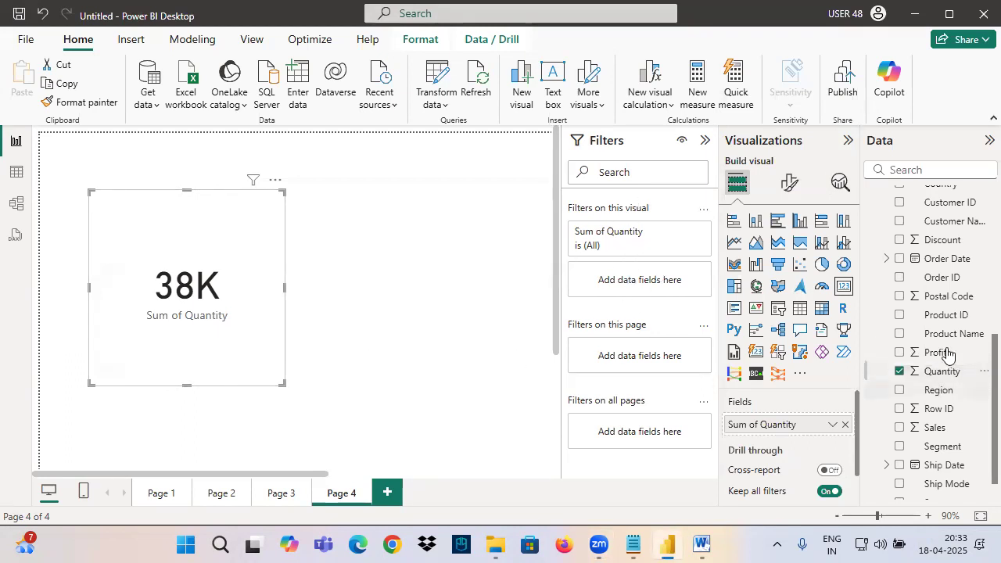
Add Order Date to the Quantity card's visual-level filters and expand its filter settings
{"action": "scroll", "coordinate": [938, 375], "scroll_direction": "up", "scroll_amount": 2}
{"action": "left_click_drag", "start_coordinate": [947, 338], "coordinate": [636, 288]}
{"action": "left_click", "coordinate": [663, 232]}
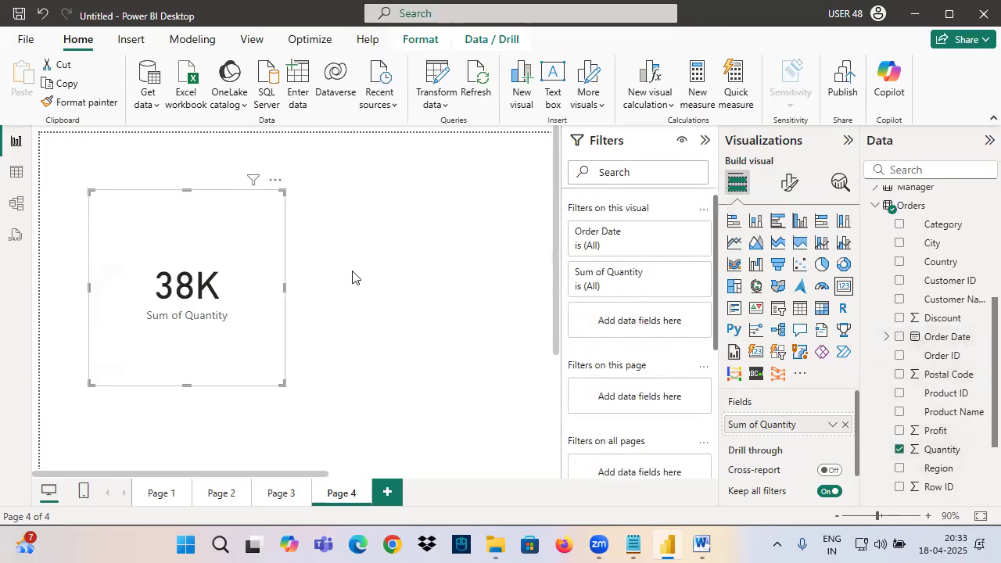
{"action": "left_click", "coordinate": [616, 244]}
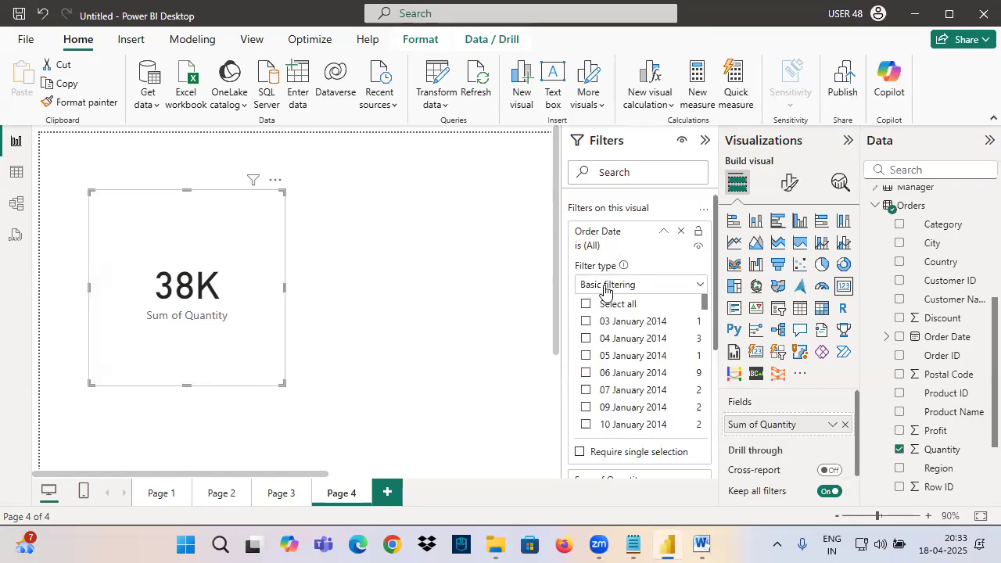
Apply an advanced Order Date filter with the condition "is" 18-04-2025 to the Quantity card
{"action": "left_click", "coordinate": [605, 288]}
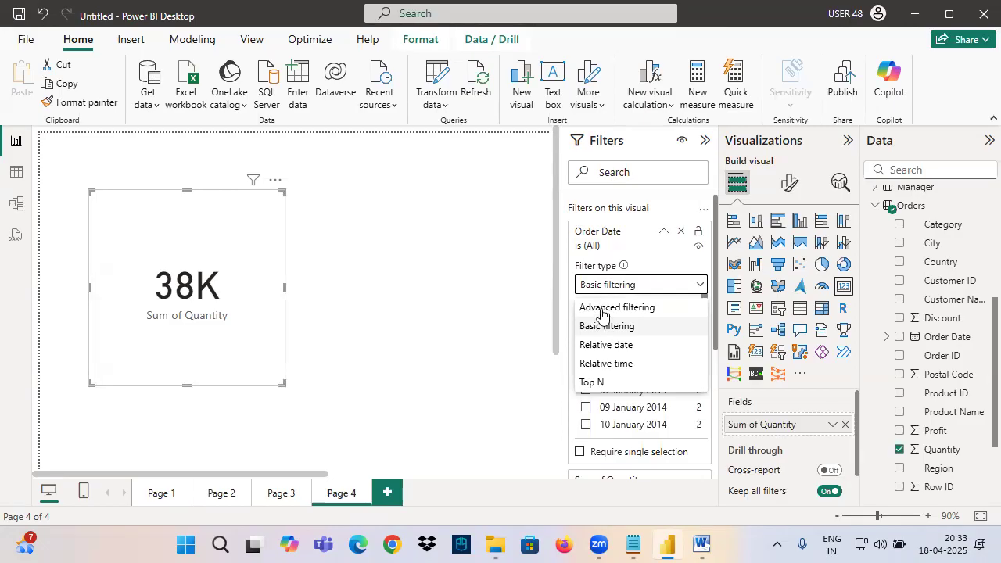
{"action": "left_click", "coordinate": [602, 345]}
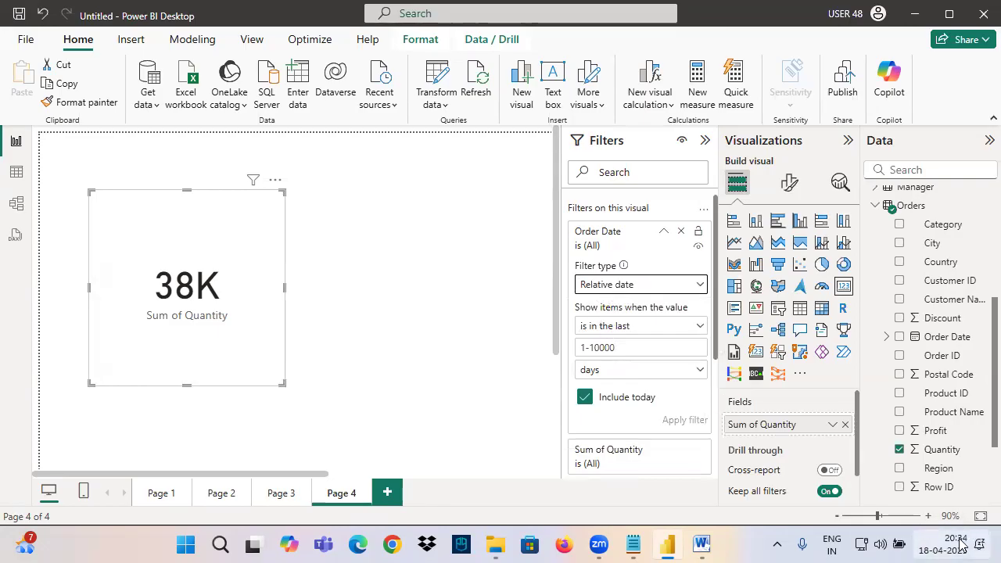
{"action": "left_click", "coordinate": [627, 287]}
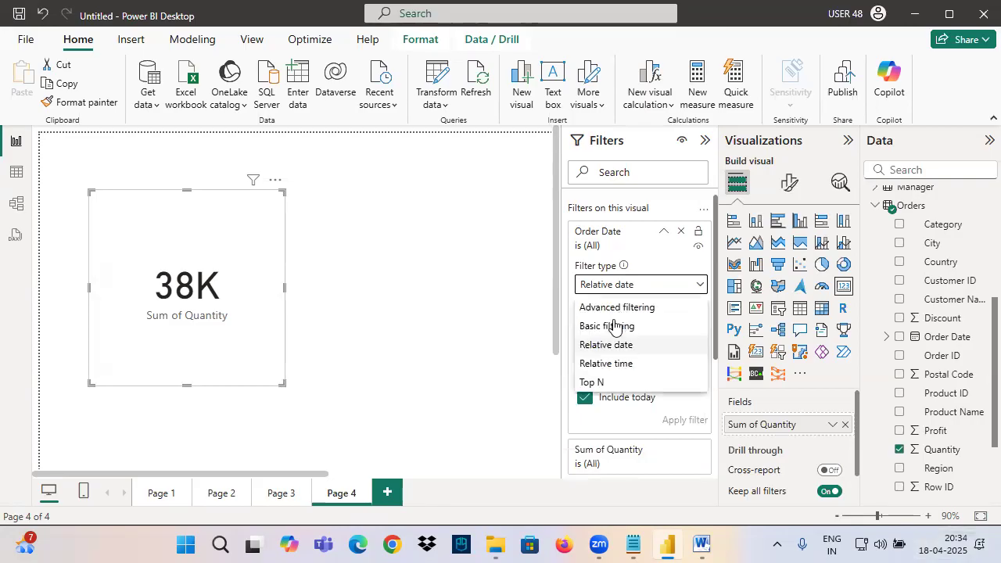
{"action": "left_click", "coordinate": [616, 307]}
{"action": "left_click", "coordinate": [599, 328]}
{"action": "left_click", "coordinate": [594, 352]}
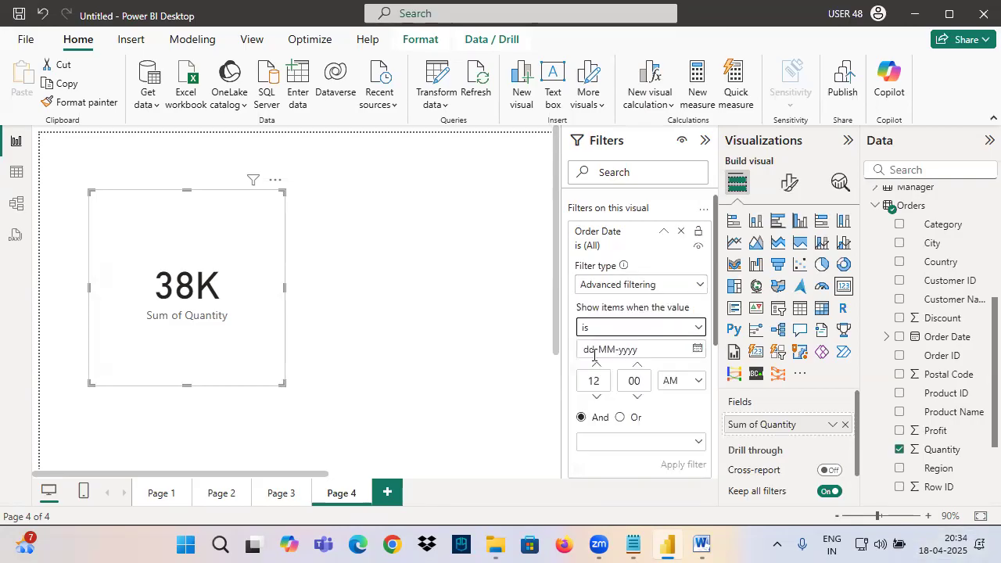
{"action": "left_click", "coordinate": [696, 349]}
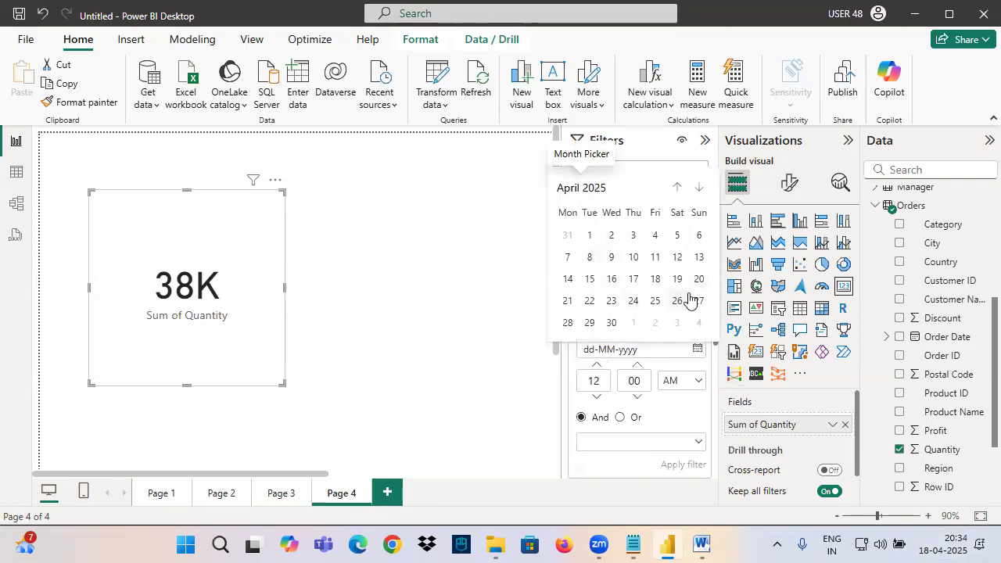
{"action": "left_click", "coordinate": [656, 279]}
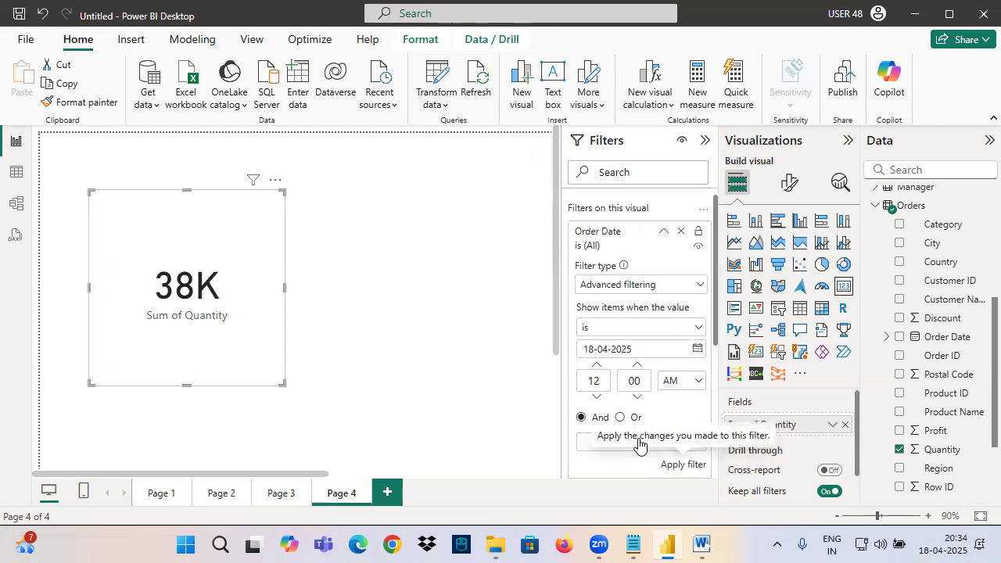
{"action": "left_click", "coordinate": [673, 464]}
Inspect the filters affecting the Quantity card and pick 23 April in the system calendar for comparison
{"action": "mouse_move", "coordinate": [251, 186]}
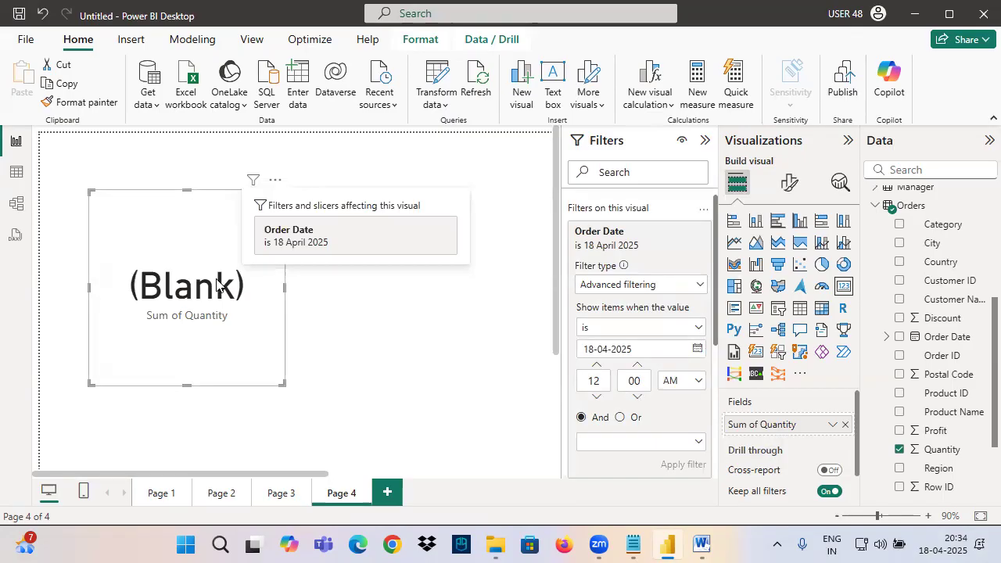
{"action": "left_click", "coordinate": [958, 543]}
{"action": "left_click", "coordinate": [858, 393]}
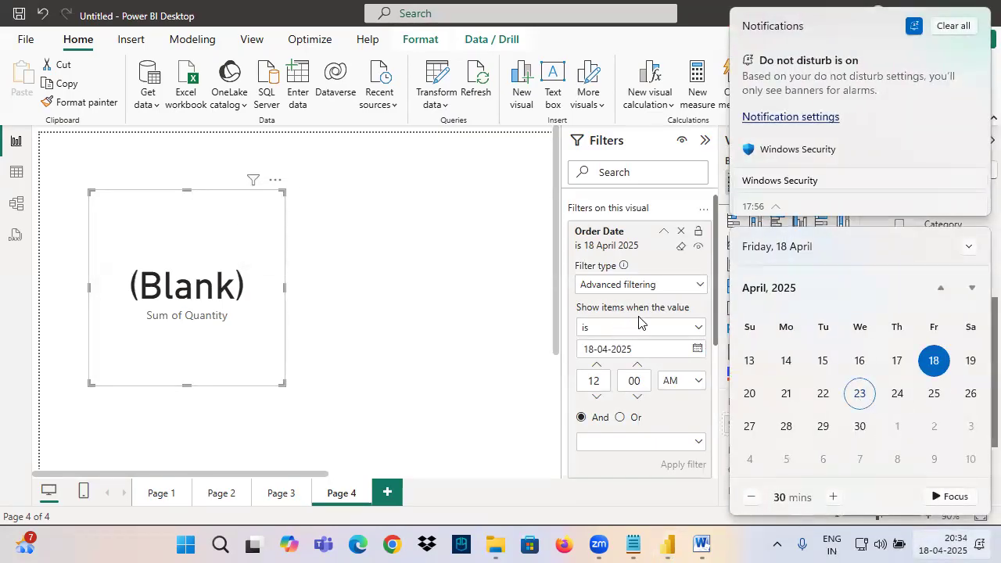
Clear the fixed-date Order Date filter and apply a relative date filter set to "is in this" day
{"action": "left_click", "coordinate": [680, 245]}
{"action": "left_click", "coordinate": [630, 286]}
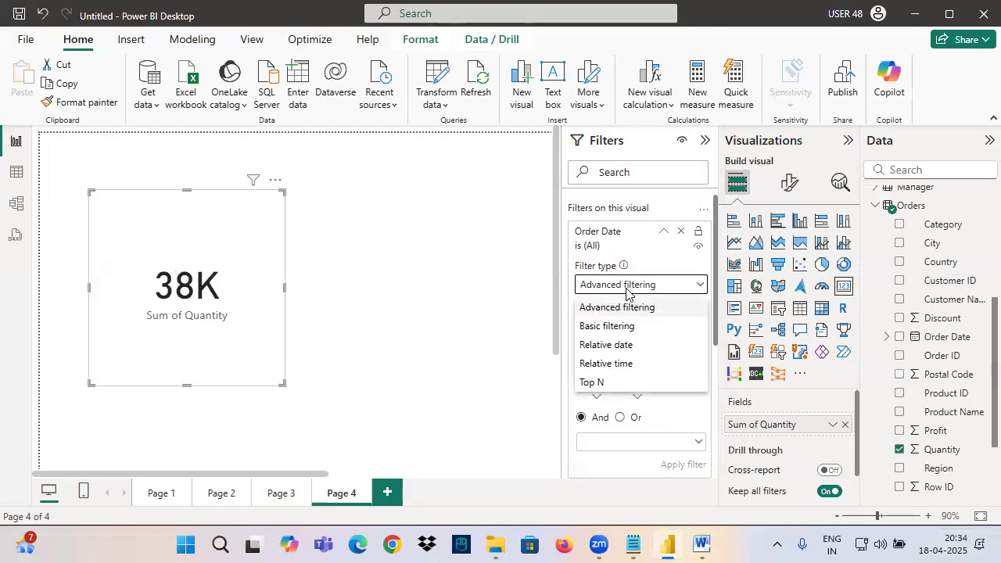
{"action": "left_click", "coordinate": [605, 348]}
{"action": "left_click", "coordinate": [691, 330]}
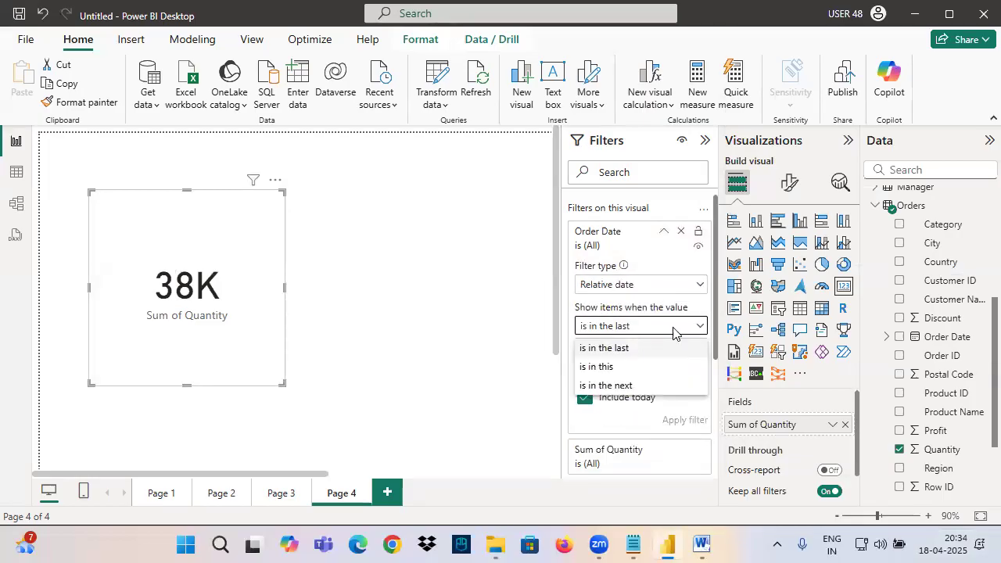
{"action": "left_click", "coordinate": [599, 369]}
{"action": "left_click", "coordinate": [620, 348]}
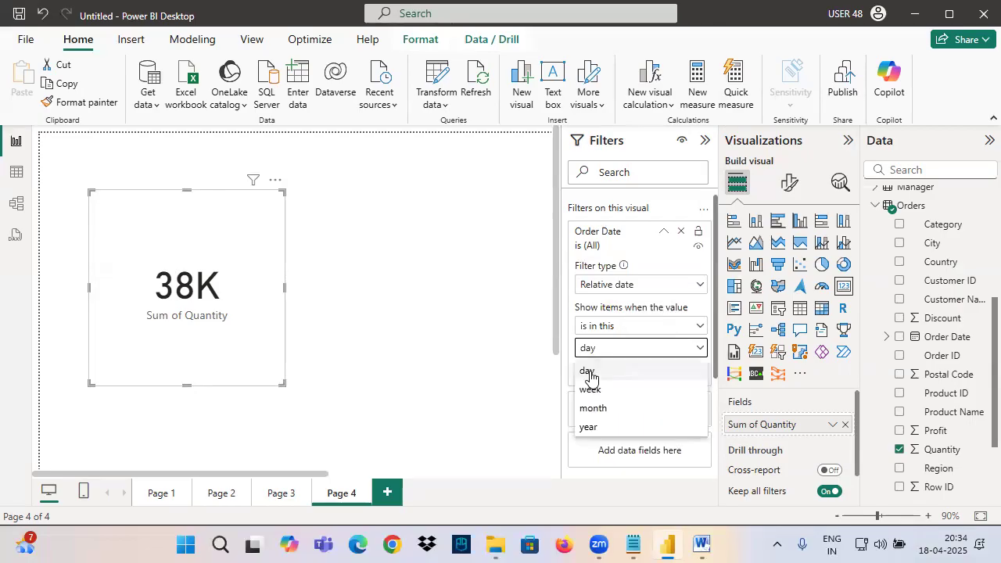
{"action": "left_click", "coordinate": [592, 377]}
{"action": "left_click", "coordinate": [669, 373]}
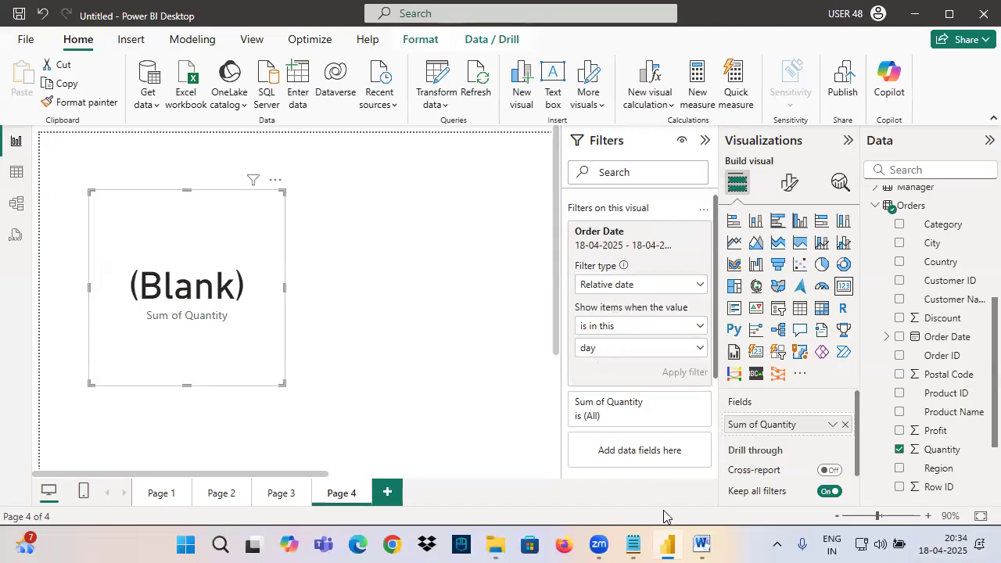
Switch to the Notepad notes and add a dashed separator line below the Relative Date & Relative Time explanation
{"action": "left_click", "coordinate": [633, 545]}
{"action": "left_click_drag", "start_coordinate": [46, 294], "coordinate": [226, 295]}
{"action": "left_click", "coordinate": [54, 394]}
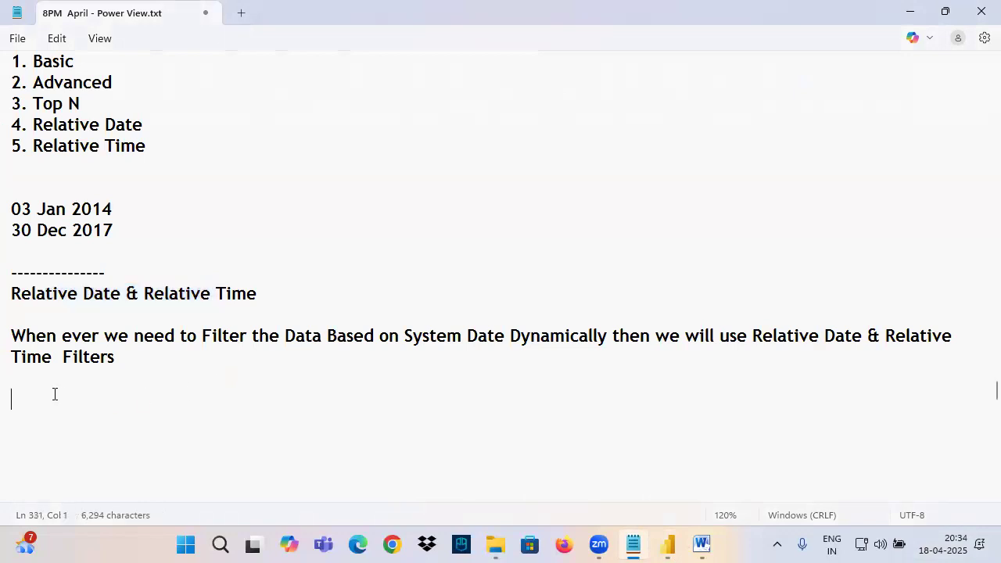
{"action": "type", "text": "-----------------------------------"}
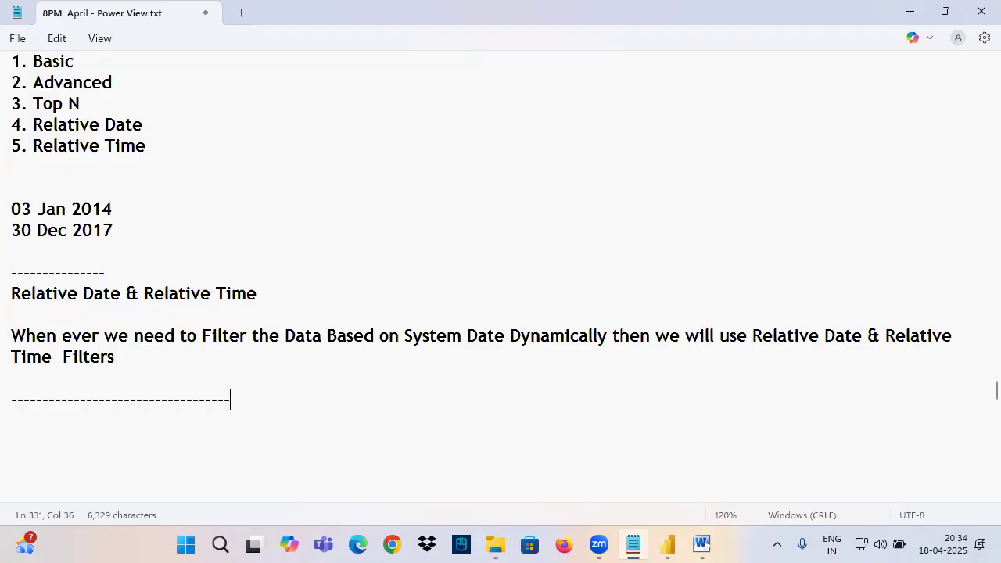
Review the notes on the five date filter types and the Relative Date & Relative Time explanation
{"action": "scroll", "coordinate": [186, 206], "scroll_direction": "up", "scroll_amount": 6}
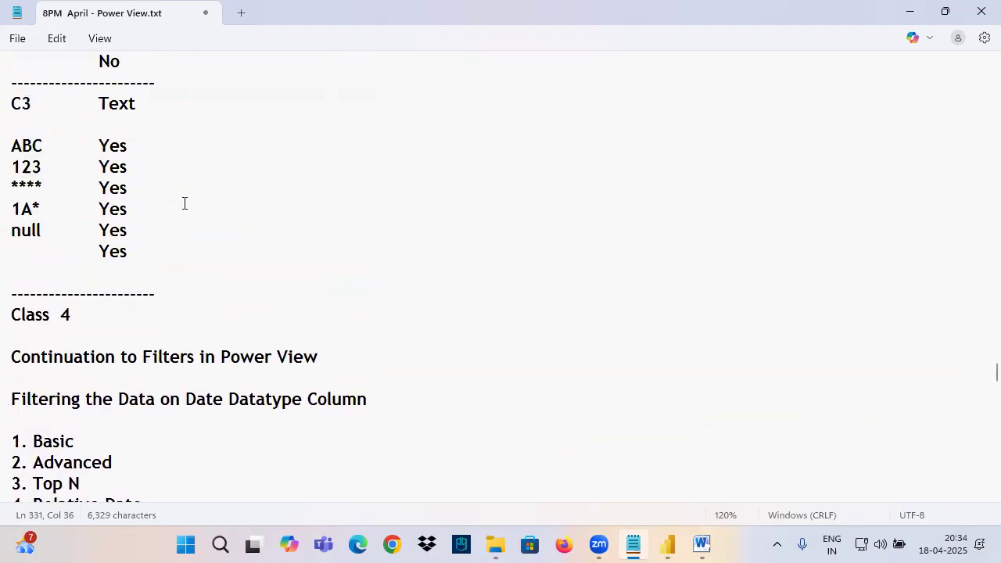
{"action": "scroll", "coordinate": [188, 214], "scroll_direction": "down", "scroll_amount": 10}
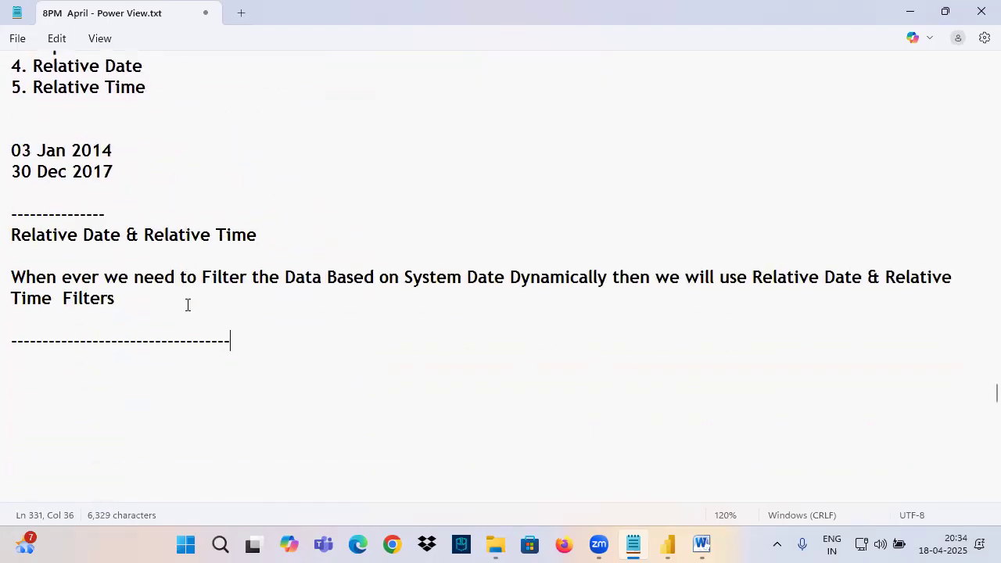
{"action": "left_click", "coordinate": [104, 169]}
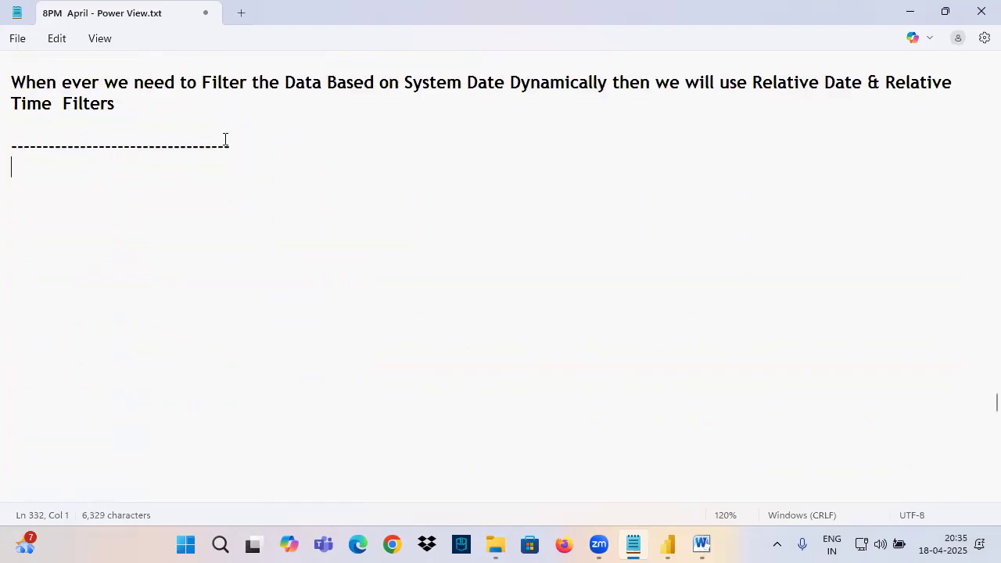
{"action": "scroll", "coordinate": [185, 212], "scroll_direction": "up", "scroll_amount": 10}
{"action": "scroll", "coordinate": [133, 253], "scroll_direction": "down", "scroll_amount": 4}
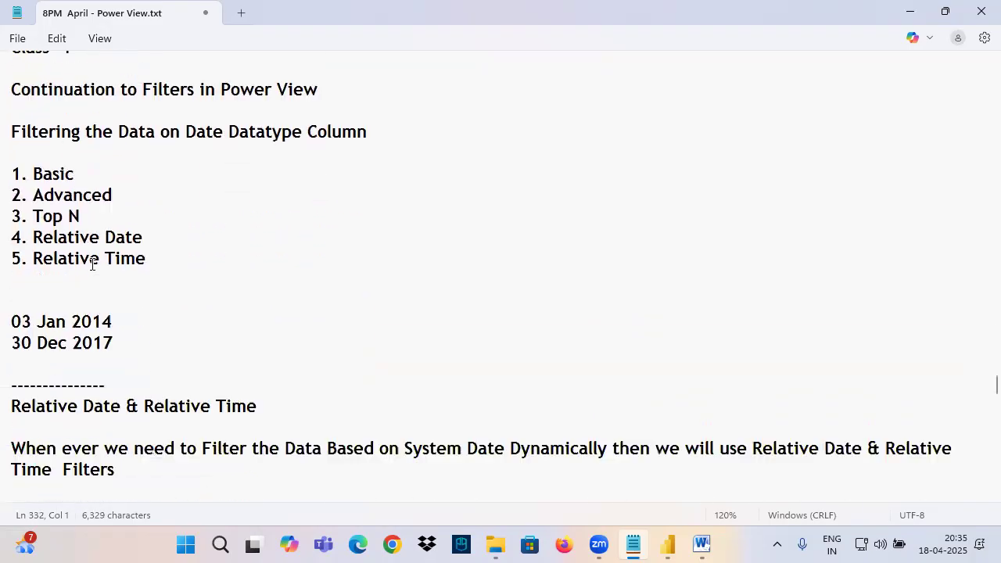
{"action": "scroll", "coordinate": [92, 263], "scroll_direction": "down", "scroll_amount": 1}
{"action": "left_click_drag", "start_coordinate": [52, 145], "coordinate": [125, 176]}
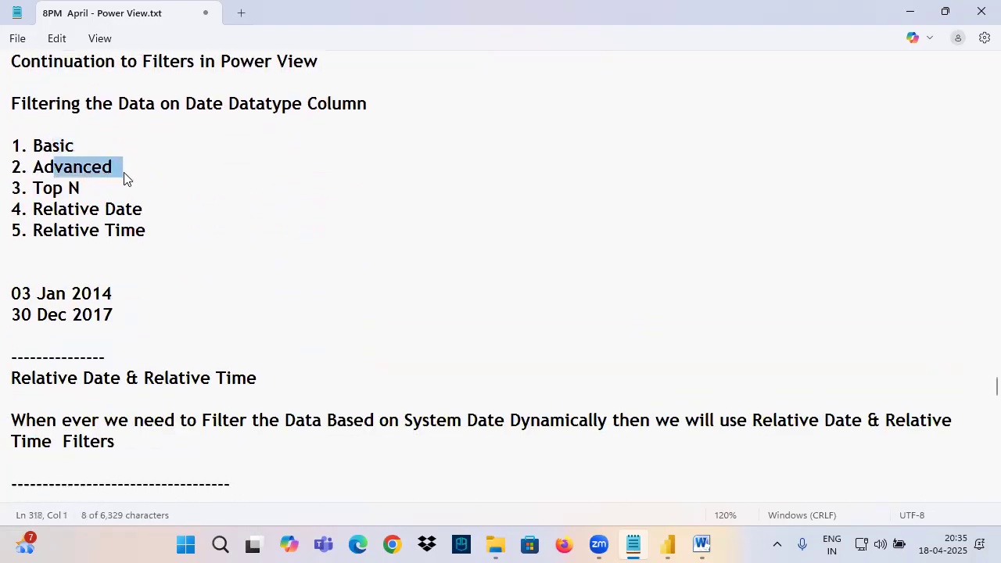
{"action": "left_click_drag", "start_coordinate": [55, 188], "coordinate": [156, 219]}
{"action": "left_click", "coordinate": [68, 208]}
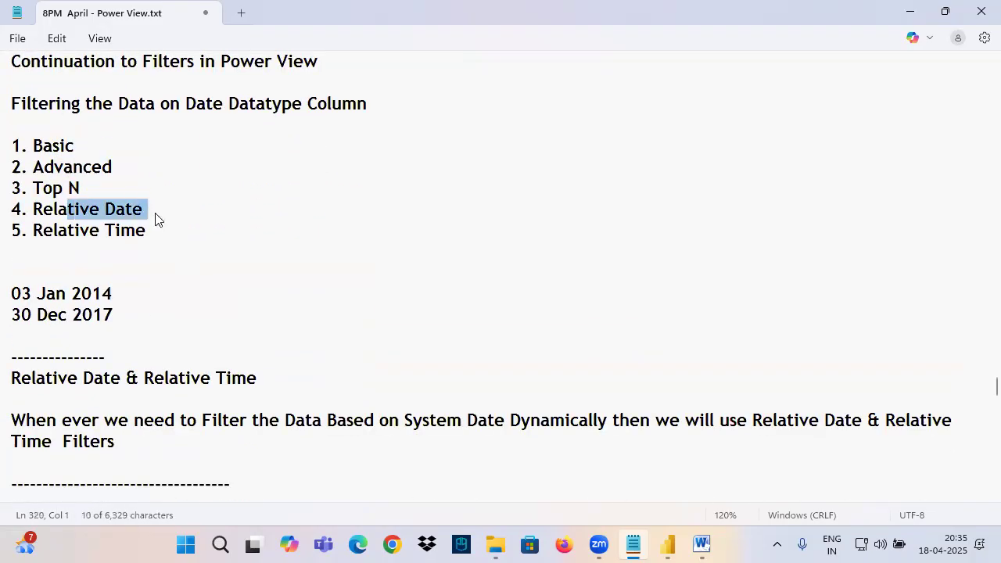
{"action": "left_click_drag", "start_coordinate": [52, 230], "coordinate": [201, 239]}
{"action": "left_click", "coordinate": [293, 251]}
{"action": "left_click_drag", "start_coordinate": [293, 251], "coordinate": [7, 124]}
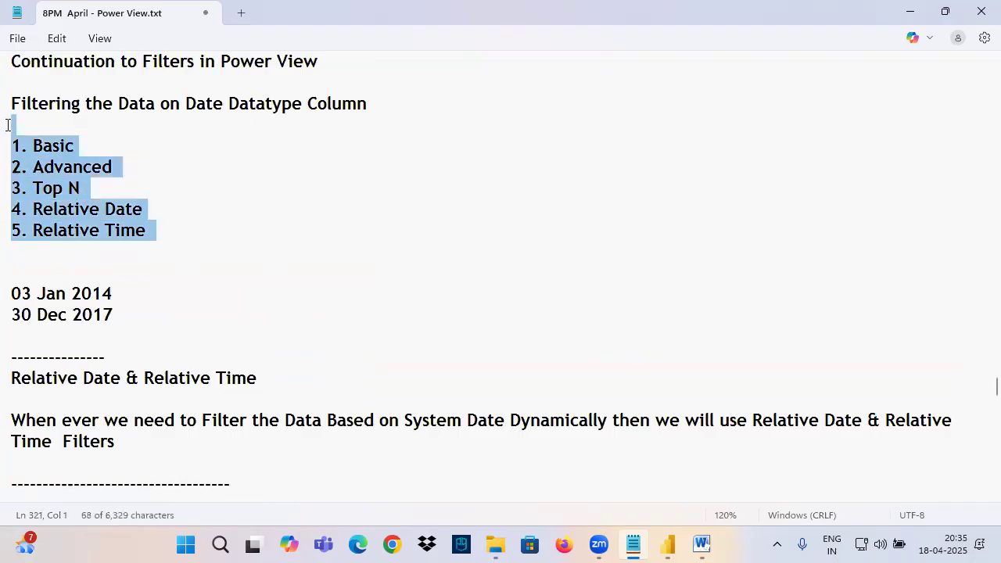
{"action": "left_click", "coordinate": [214, 344]}
{"action": "scroll", "coordinate": [257, 337], "scroll_direction": "down", "scroll_amount": 6}
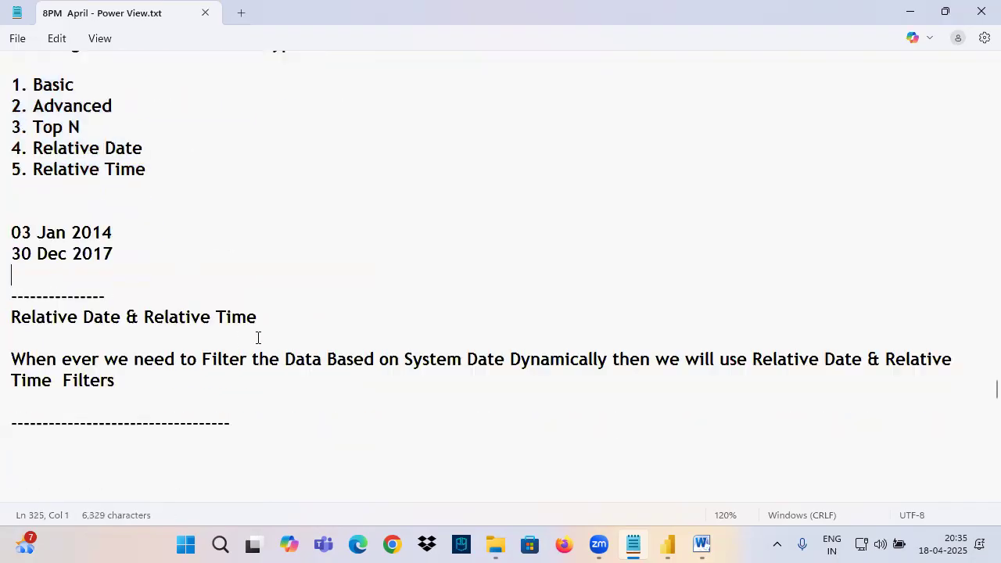
Add the heading "Hierarchies and Drilldown Visuals" below the dashed separator at the end of the notes
{"action": "type", "text": "Hiera"}
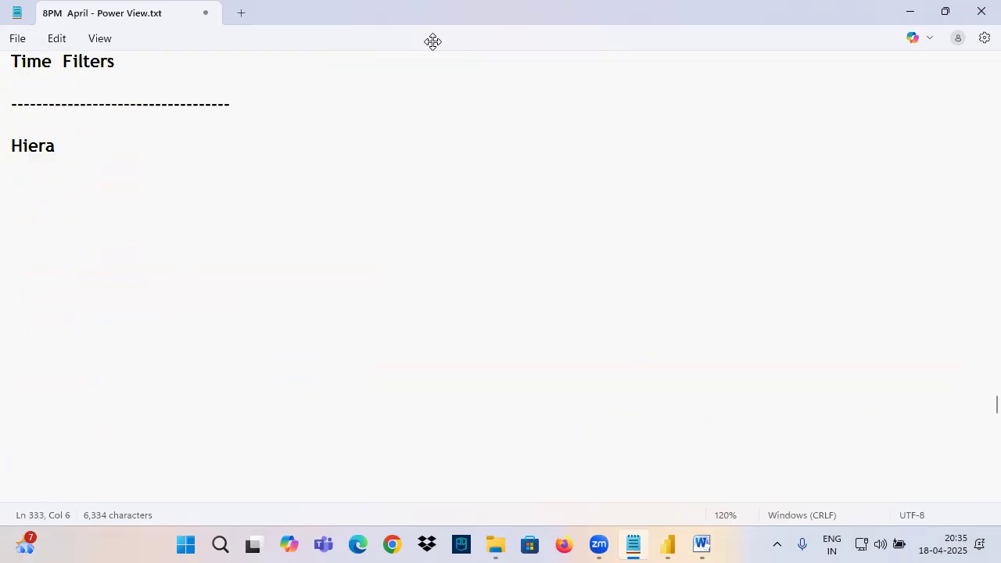
{"action": "left_click", "coordinate": [555, 217]}
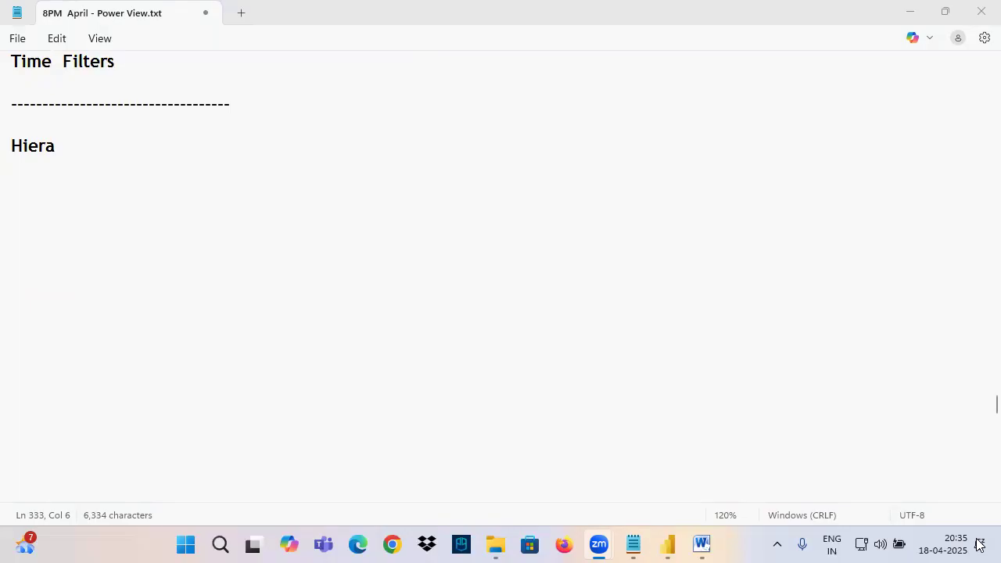
{"action": "double_click", "coordinate": [22, 149]}
{"action": "left_click", "coordinate": [52, 160]}
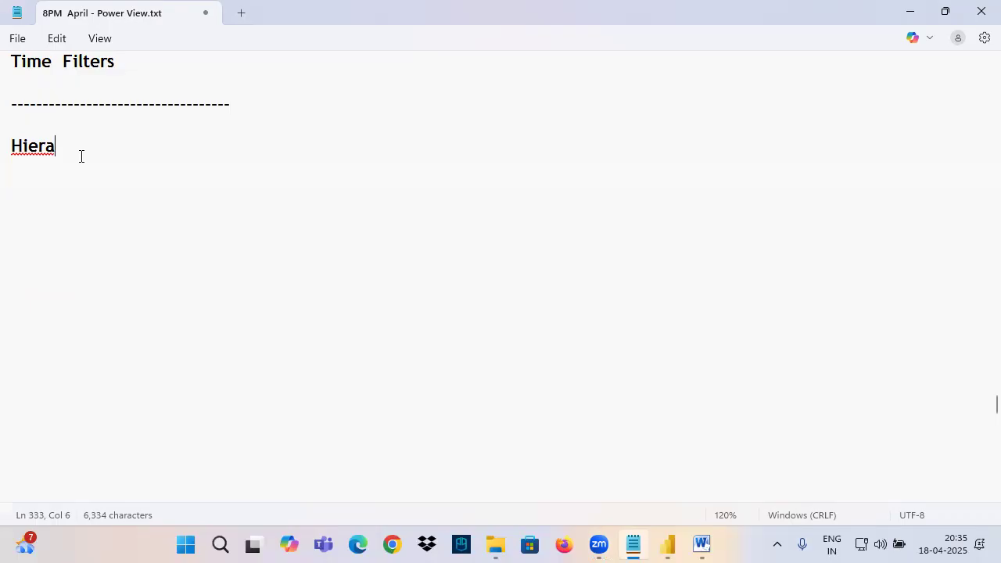
{"action": "type", "text": "rchies a"}
{"action": "type", "text": "md"}
{"action": "key", "text": "BackSpace"}
{"action": "key", "text": "BackSpace"}
{"action": "key", "text": "BackSpace"}
{"action": "type", "text": "nd "}
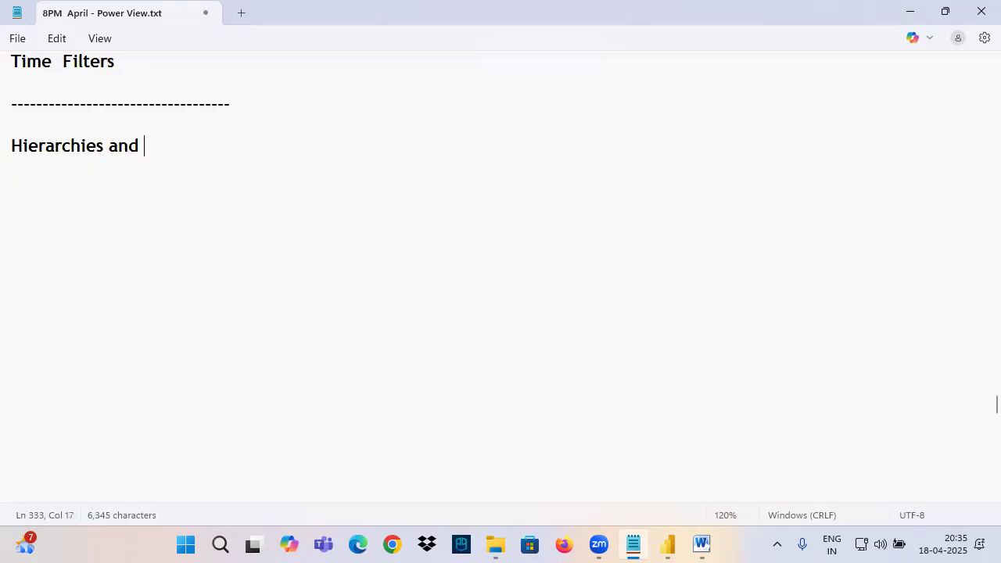
{"action": "type", "text": "DrillDown Visual s"}
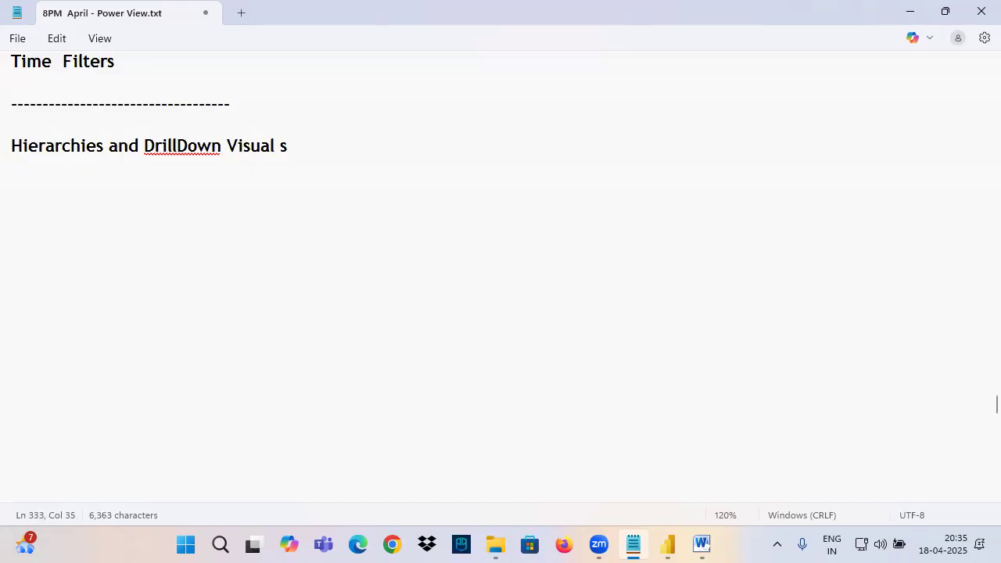
{"action": "key", "text": "BackSpace"}
{"action": "key", "text": "BackSpace"}
{"action": "type", "text": "s"}
{"action": "right_click", "coordinate": [190, 148]}
{"action": "left_click", "coordinate": [169, 173]}
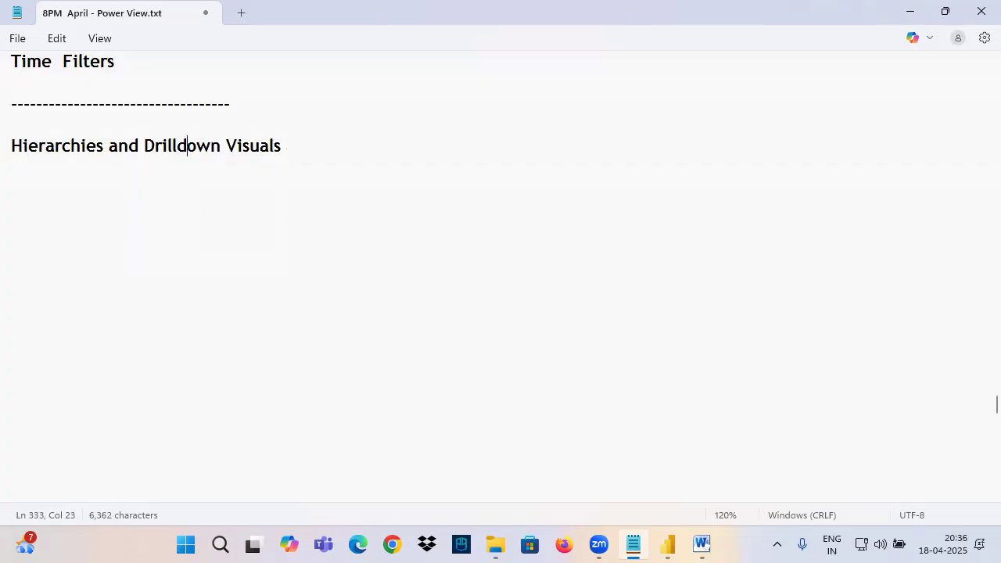
{"action": "left_click_drag", "start_coordinate": [23, 150], "coordinate": [317, 144]}
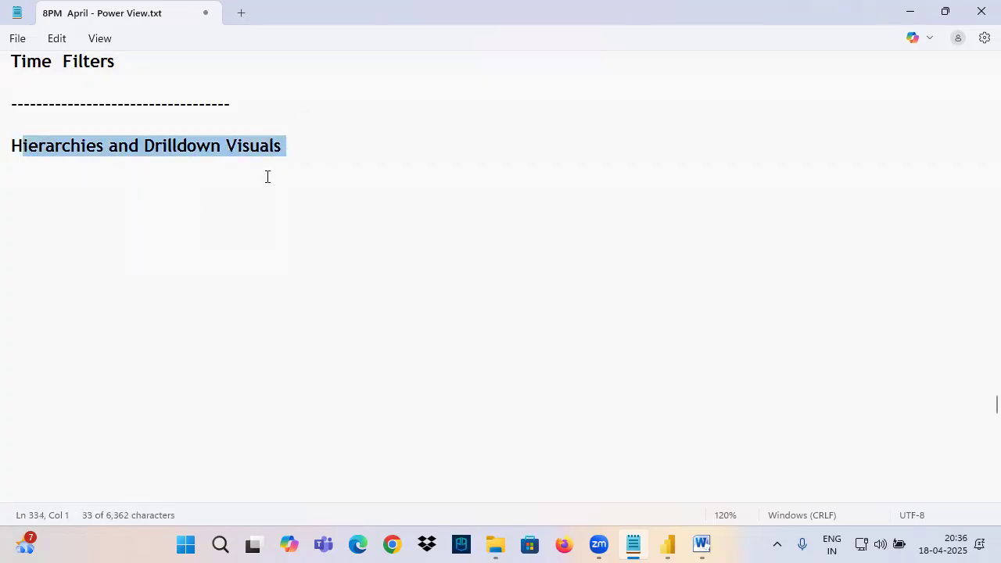
{"action": "left_click", "coordinate": [250, 222]}
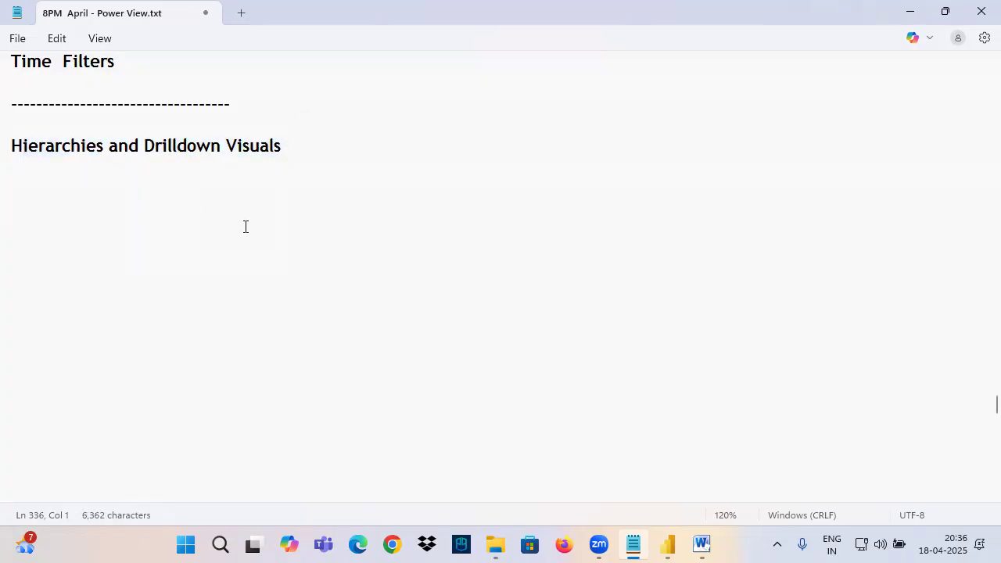
{"action": "left_click_drag", "start_coordinate": [23, 147], "coordinate": [261, 149]}
{"action": "left_click", "coordinate": [232, 210]}
{"action": "left_click_drag", "start_coordinate": [22, 149], "coordinate": [306, 148]}
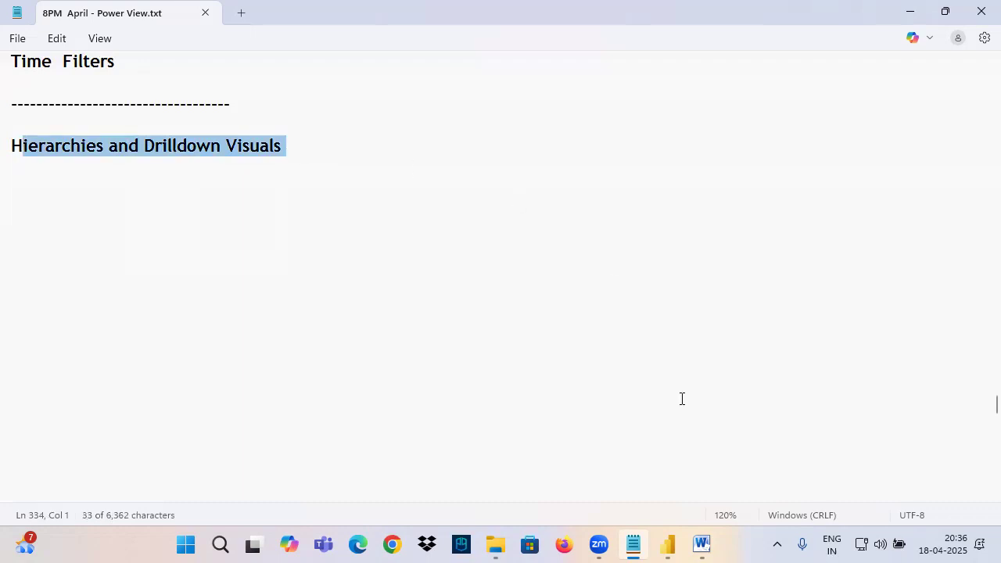
{"action": "left_click", "coordinate": [120, 160]}
{"action": "left_click_drag", "start_coordinate": [13, 150], "coordinate": [330, 148]}
Switch to Power BI Desktop and view the product columns of the Orders table's data
{"action": "left_click", "coordinate": [667, 544]}
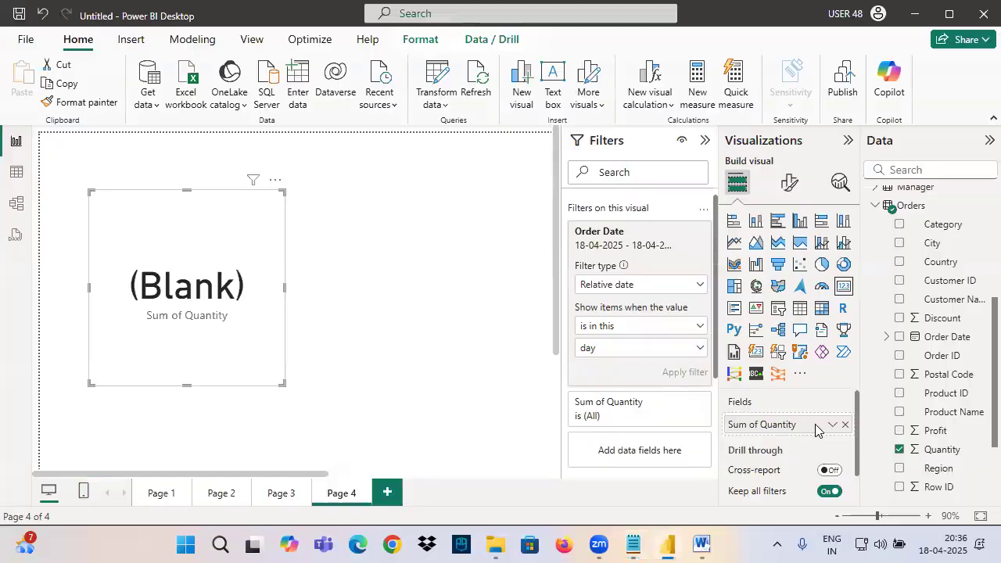
{"action": "left_click", "coordinate": [21, 180]}
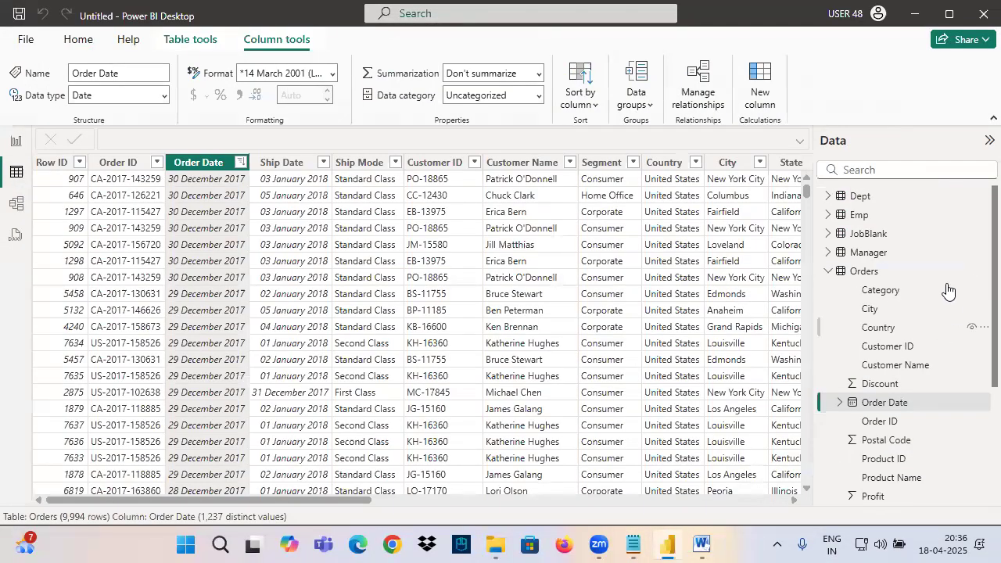
{"action": "left_click", "coordinate": [865, 257]}
{"action": "left_click", "coordinate": [861, 273]}
{"action": "left_click", "coordinate": [826, 271]}
{"action": "left_click_drag", "start_coordinate": [341, 498], "coordinate": [656, 502]}
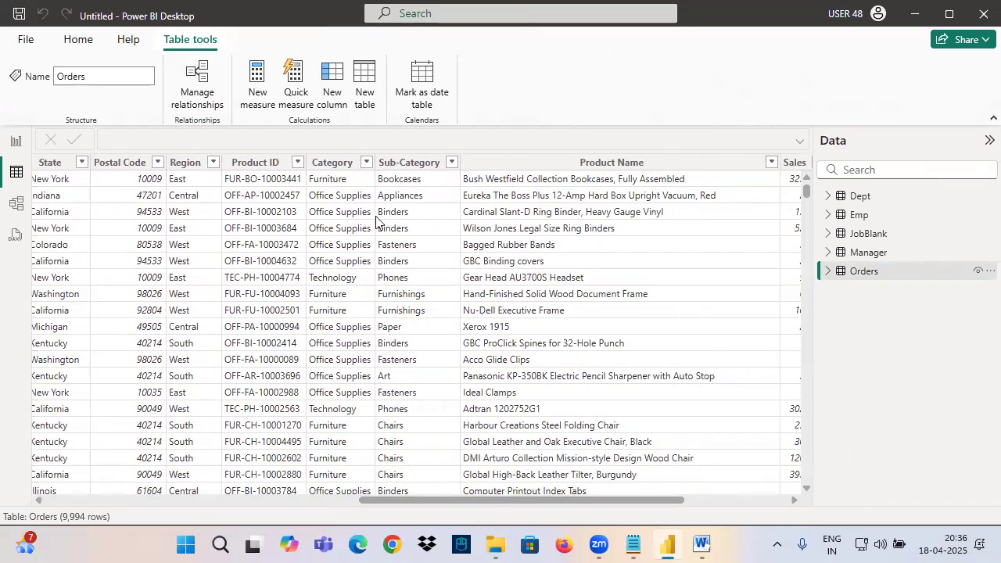
Inspect the Category, Sub-Category and Product Name columns and copy the Sub-Category column name
{"action": "left_click", "coordinate": [343, 163]}
{"action": "left_click", "coordinate": [408, 163]}
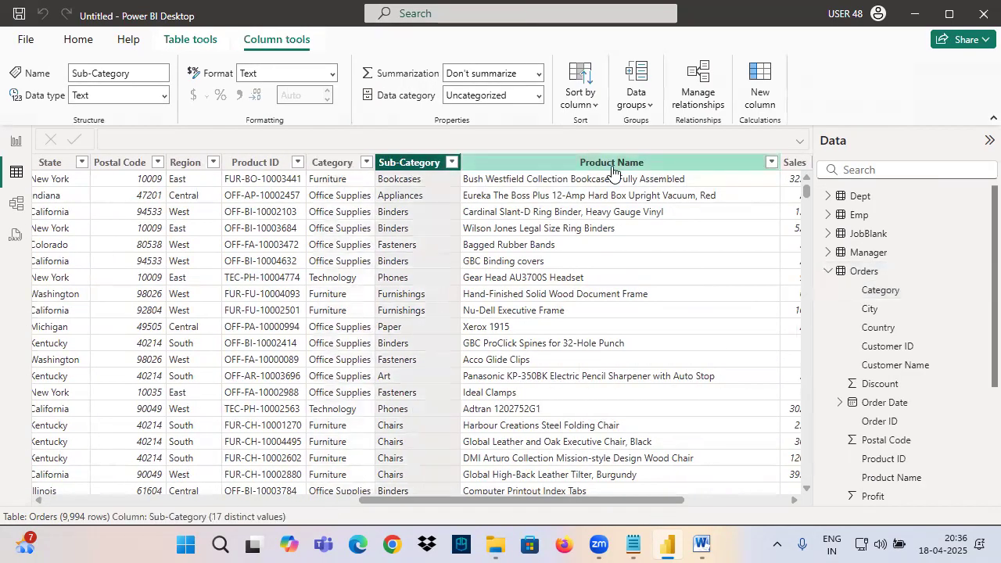
{"action": "left_click", "coordinate": [611, 164]}
{"action": "double_click", "coordinate": [392, 169]}
{"action": "key", "text": "ctrl+c"}
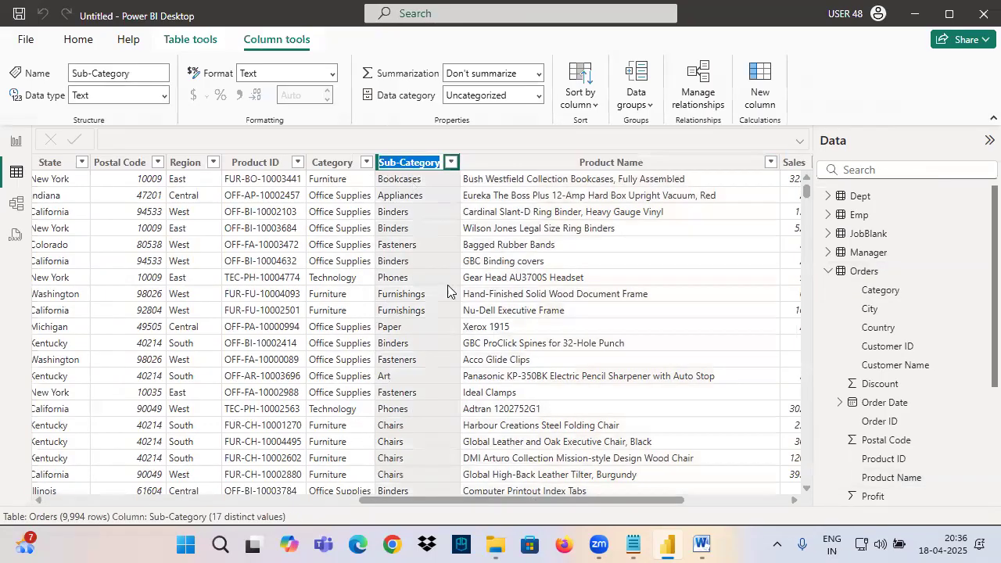
Switch to the Notepad notes and add the line "Category , Sub-Category , ProductName & Sales" below the new heading, pasting the copied column name
{"action": "left_click", "coordinate": [634, 545]}
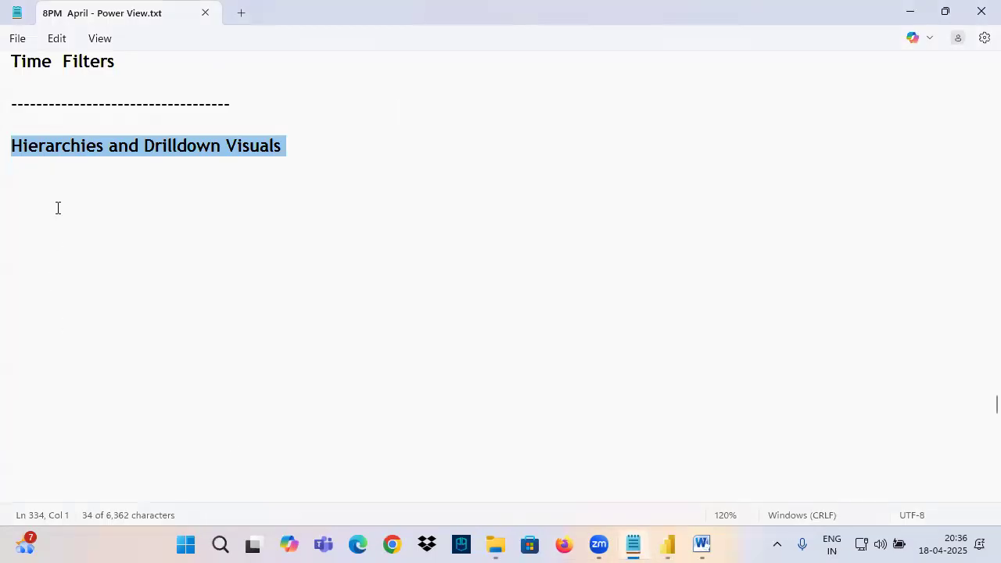
{"action": "left_click", "coordinate": [31, 216]}
{"action": "type", "text": "Category "}
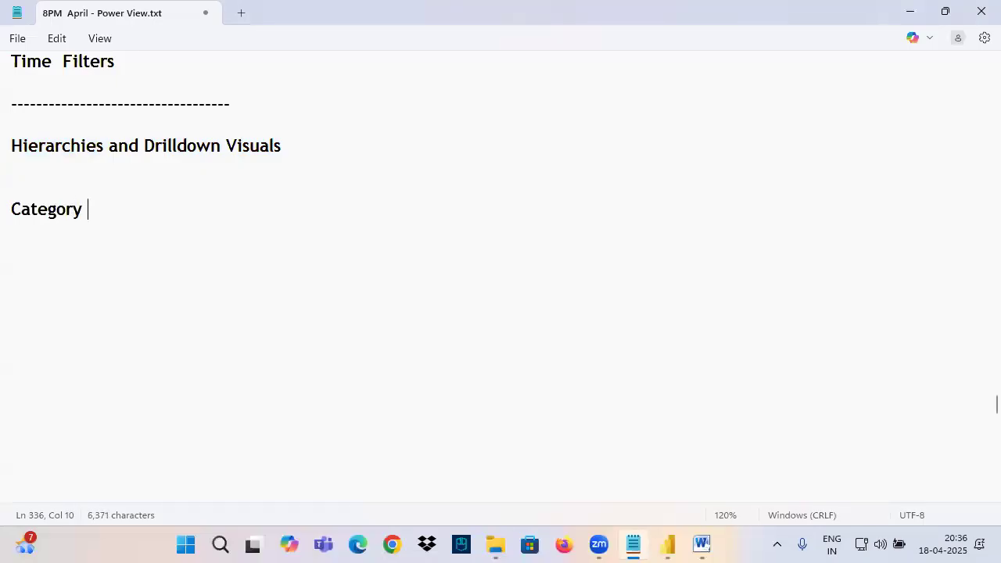
{"action": "type", "text": ", Sub-Cate"}
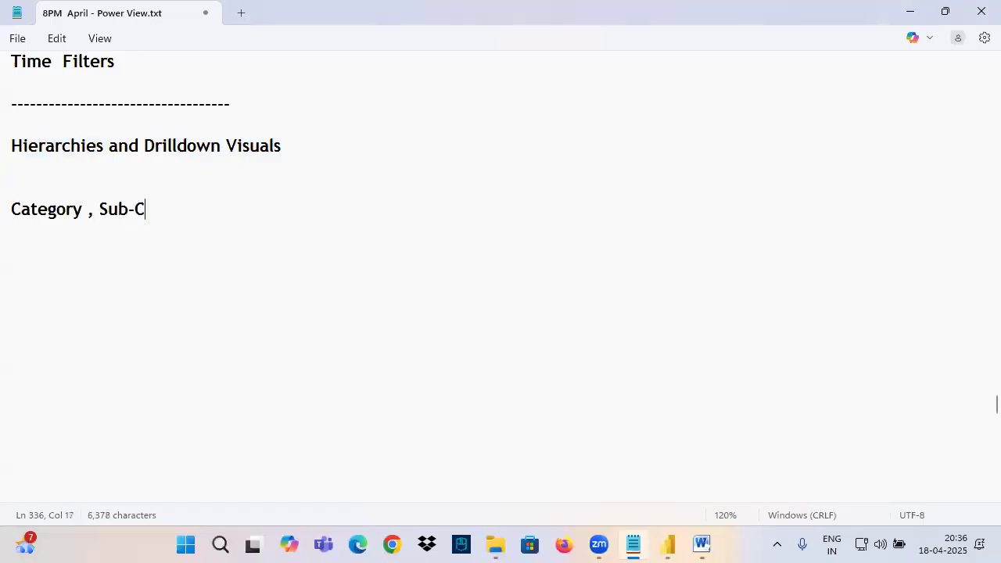
{"action": "key", "text": "BackSpace"}
{"action": "key", "text": "BackSpace"}
{"action": "key", "text": "BackSpace"}
{"action": "key", "text": "BackSpace"}
{"action": "key", "text": "BackSpace"}
{"action": "key", "text": "BackSpace"}
{"action": "key", "text": "BackSpace"}
{"action": "key", "text": "BackSpace"}
{"action": "key", "text": "ctrl+v"}
{"action": "type", "text": ", ProductName & Sale"}
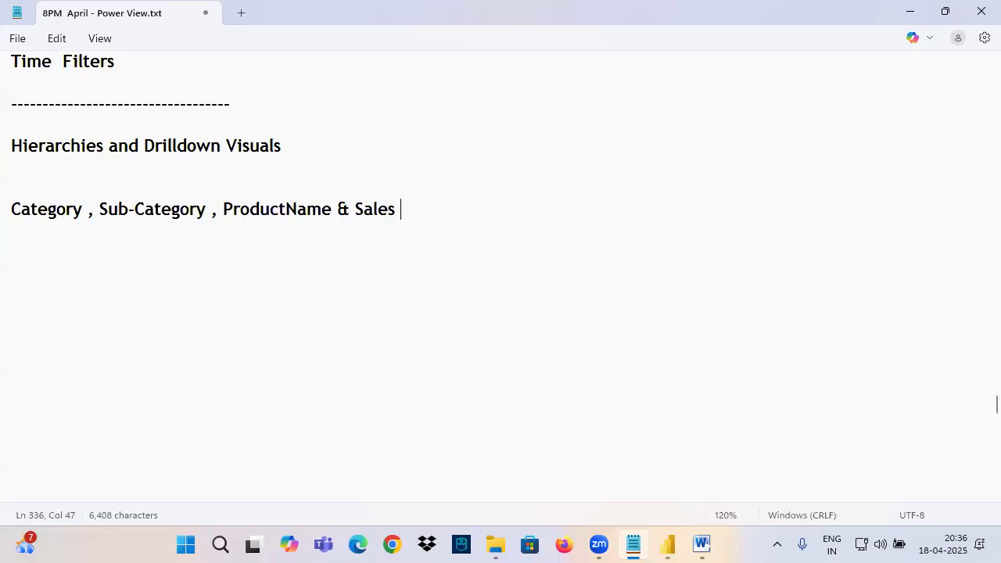
{"action": "left_click_drag", "start_coordinate": [104, 210], "coordinate": [333, 209]}
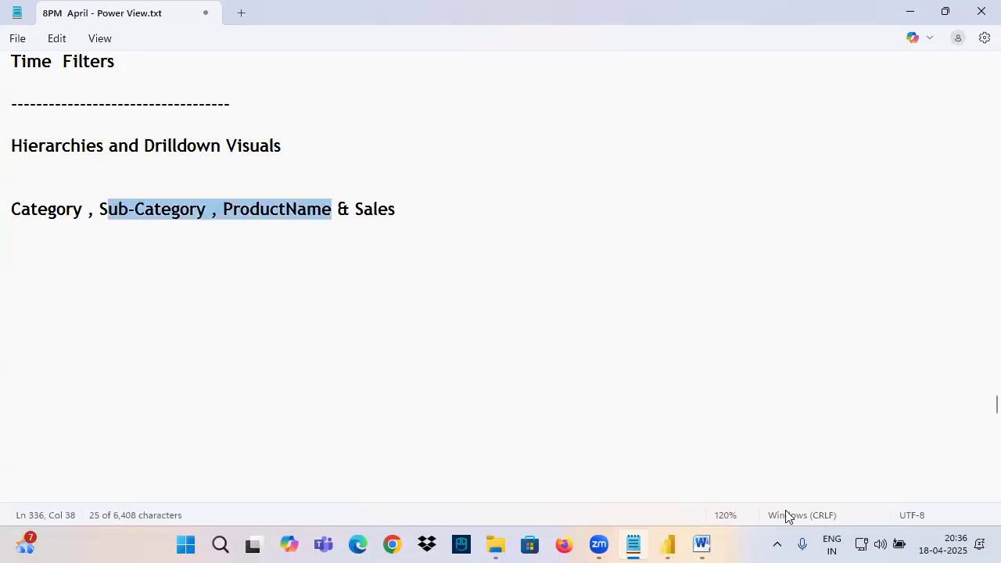
Return to the Power BI Desktop report canvas and add a new report page
{"action": "left_click", "coordinate": [667, 545]}
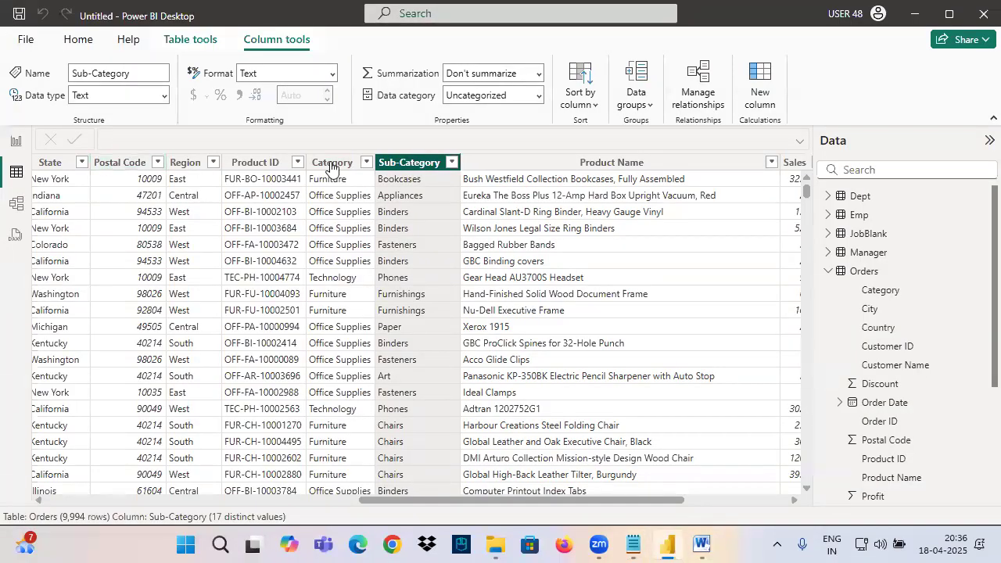
{"action": "left_click", "coordinate": [16, 141]}
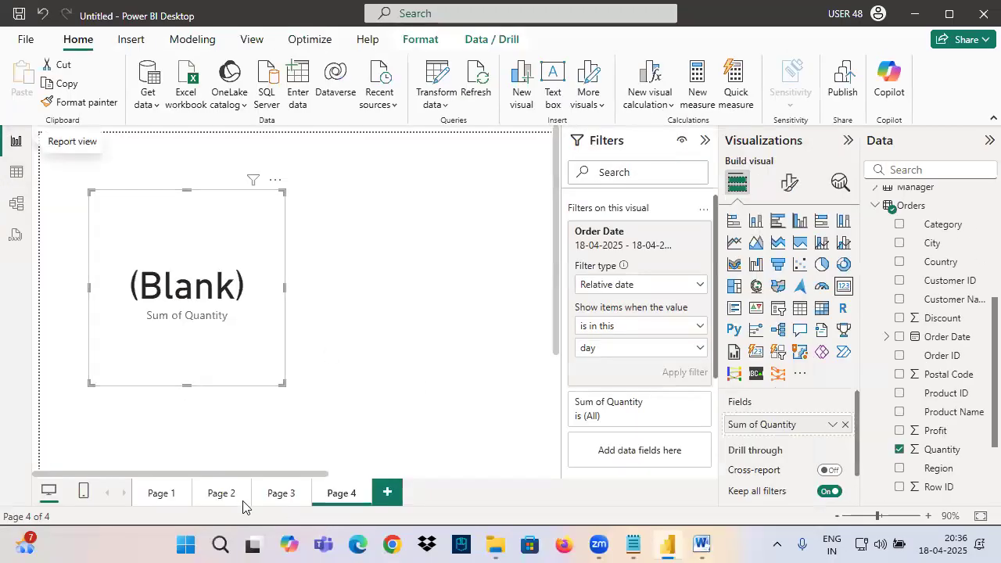
{"action": "left_click", "coordinate": [386, 491]}
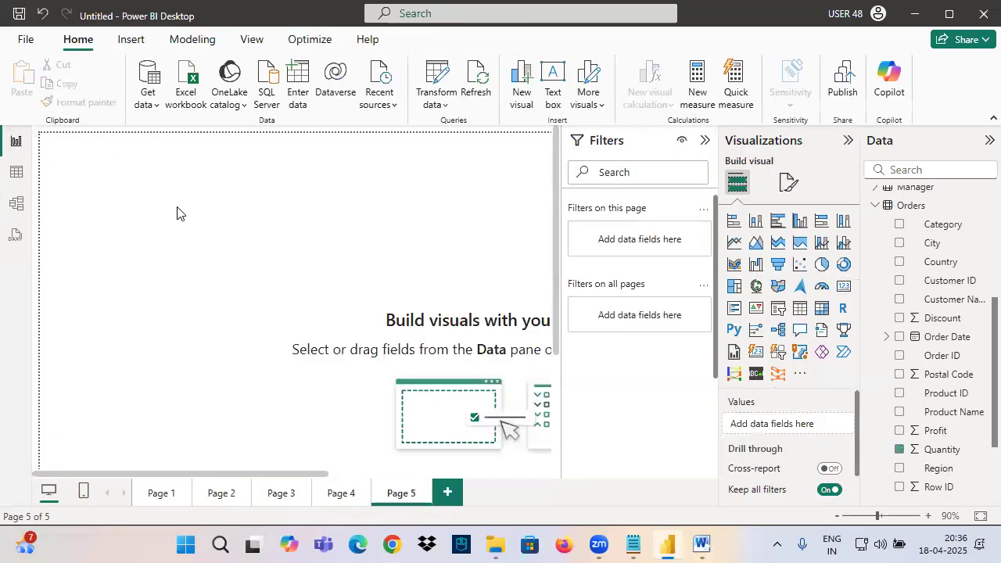
Insert a table visual showing the Orders Category field and place it compactly in the page's upper-left corner
{"action": "left_click", "coordinate": [798, 307]}
{"action": "scroll", "coordinate": [938, 420], "scroll_direction": "up", "scroll_amount": 3}
{"action": "left_click_drag", "start_coordinate": [941, 461], "coordinate": [151, 202]}
{"action": "left_click_drag", "start_coordinate": [240, 327], "coordinate": [177, 216]}
{"action": "left_click_drag", "start_coordinate": [125, 199], "coordinate": [136, 248]}
{"action": "scroll", "coordinate": [227, 255], "scroll_direction": "up", "scroll_amount": 2}
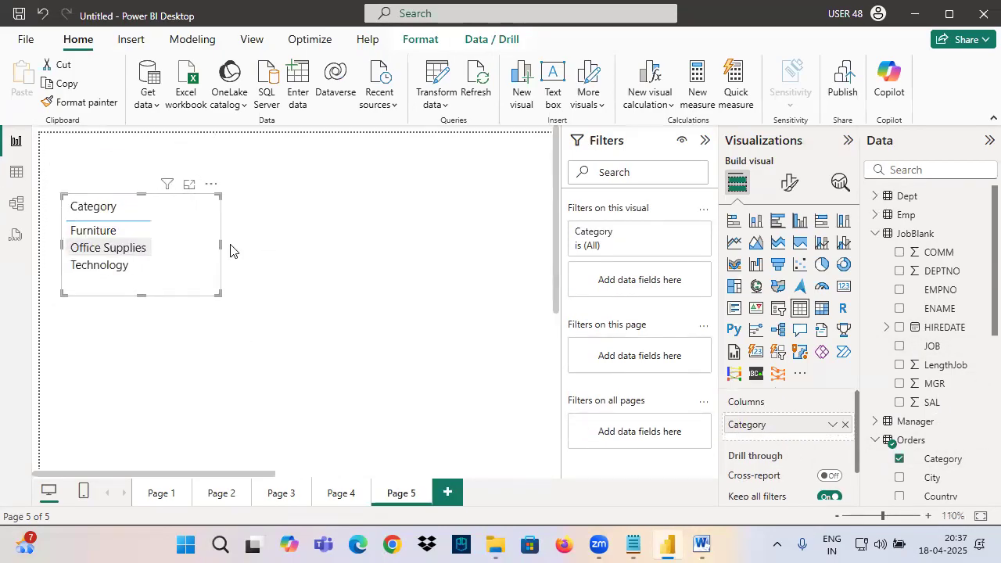
{"action": "left_click_drag", "start_coordinate": [221, 243], "coordinate": [179, 218]}
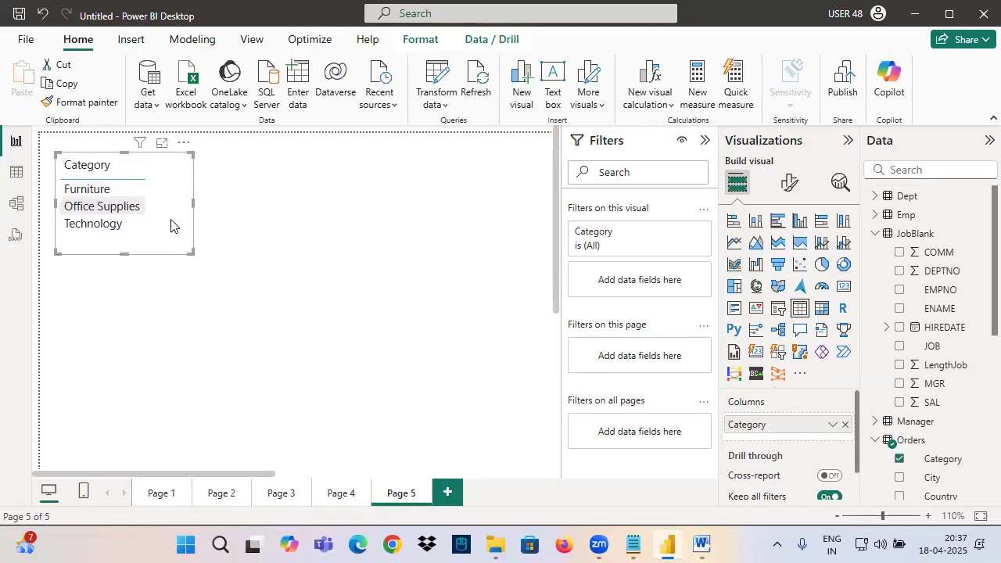
Collapse the Filters pane and insert a second, empty table visual enlarged to nearly the visible canvas height beside the Category table
{"action": "left_click", "coordinate": [706, 143]}
{"action": "left_click", "coordinate": [405, 156]}
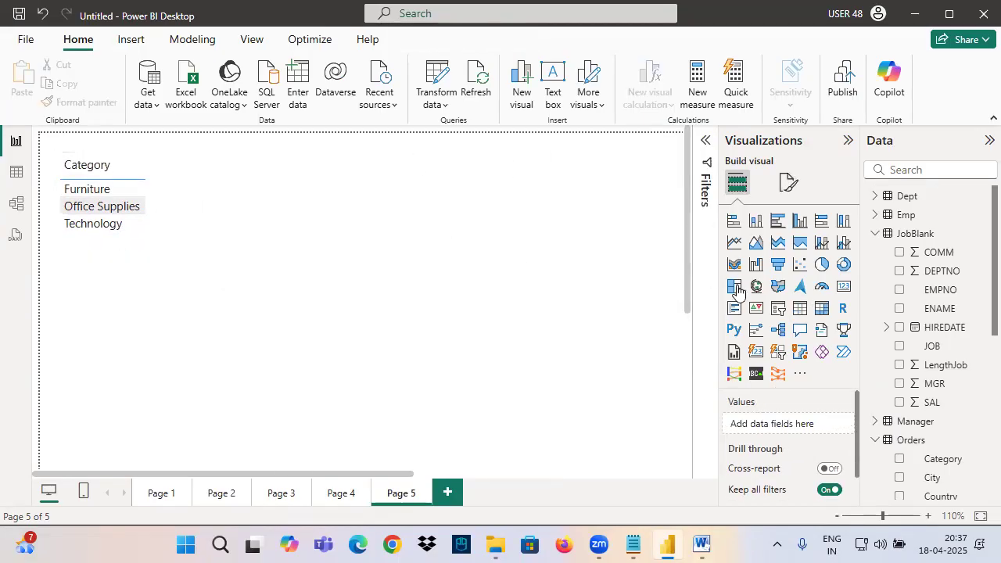
{"action": "left_click", "coordinate": [799, 307]}
{"action": "left_click_drag", "start_coordinate": [147, 358], "coordinate": [337, 363]}
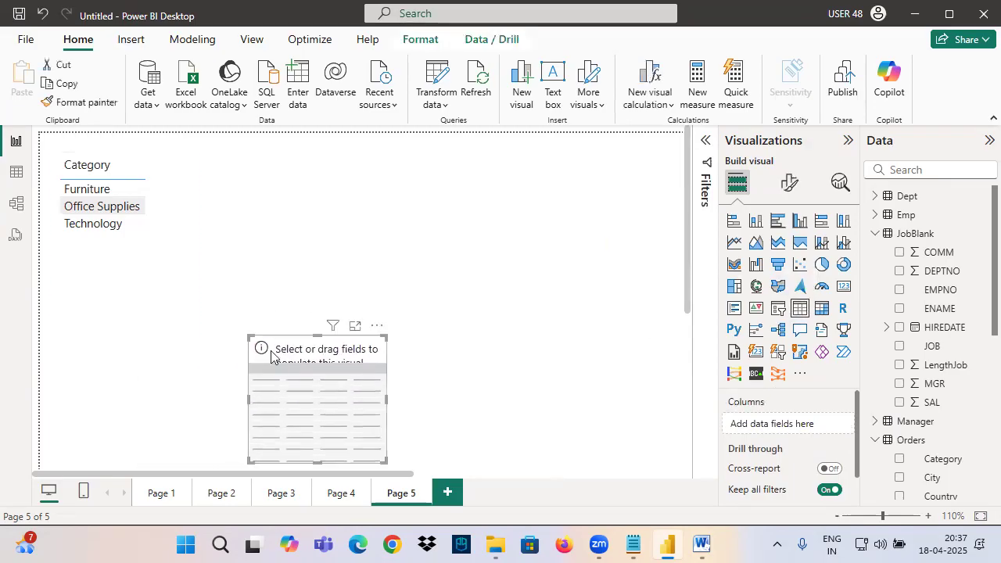
{"action": "left_click_drag", "start_coordinate": [247, 330], "coordinate": [185, 134]}
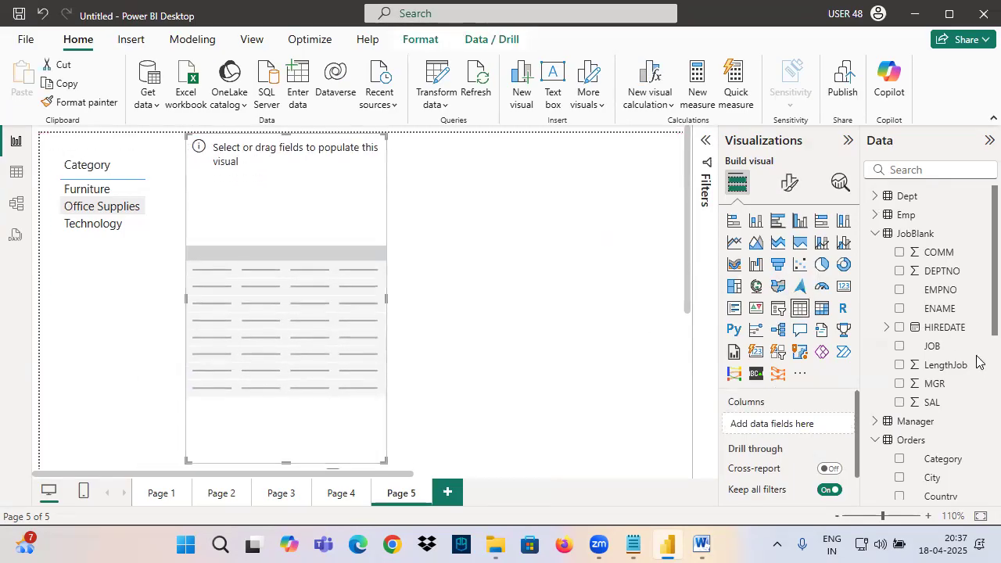
Fill the empty second table with the Orders Sub-Category field and shift it slightly away from the Category table
{"action": "scroll", "coordinate": [943, 426], "scroll_direction": "down", "scroll_amount": 5}
{"action": "scroll", "coordinate": [937, 463], "scroll_direction": "down", "scroll_amount": 3}
{"action": "left_click_drag", "start_coordinate": [948, 490], "coordinate": [312, 302]}
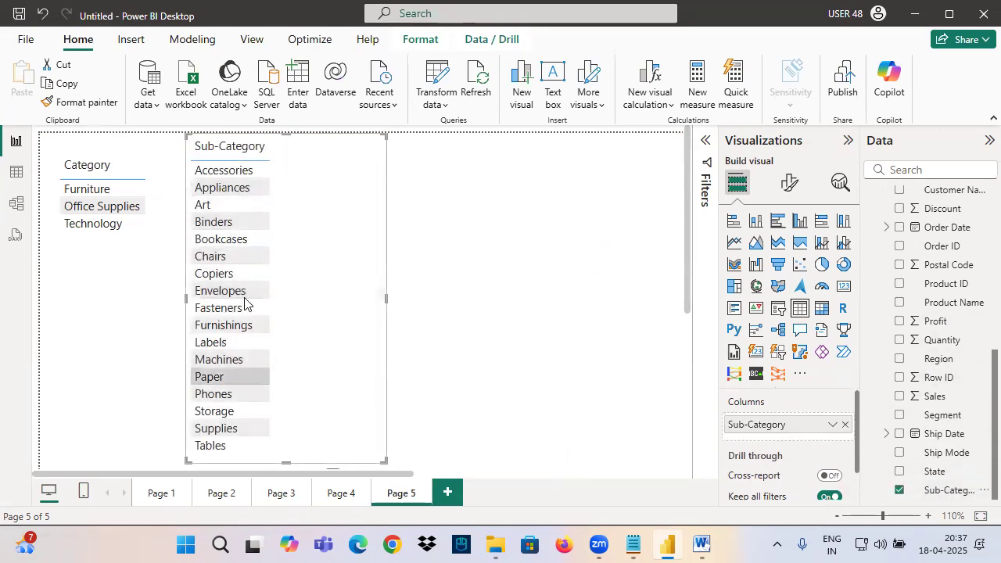
{"action": "mouse_move", "coordinate": [279, 209]}
{"action": "left_mouse_down"}
{"action": "mouse_move", "coordinate": [280, 254]}
{"action": "mouse_move", "coordinate": [325, 222]}
{"action": "left_mouse_up"}
{"action": "mouse_move", "coordinate": [56, 202]}
{"action": "left_mouse_down"}
{"action": "mouse_move", "coordinate": [125, 197]}
{"action": "mouse_move", "coordinate": [122, 213]}
{"action": "left_mouse_up"}
{"action": "left_click_drag", "start_coordinate": [62, 233], "coordinate": [294, 239]}
{"action": "left_click_drag", "start_coordinate": [258, 205], "coordinate": [278, 229]}
{"action": "left_click_drag", "start_coordinate": [275, 221], "coordinate": [221, 279]}
Cross-filter the Sub-Category table by Furniture, Office Supplies and Technology in turn and examine each category's sub-categories
{"action": "left_click", "coordinate": [87, 189]}
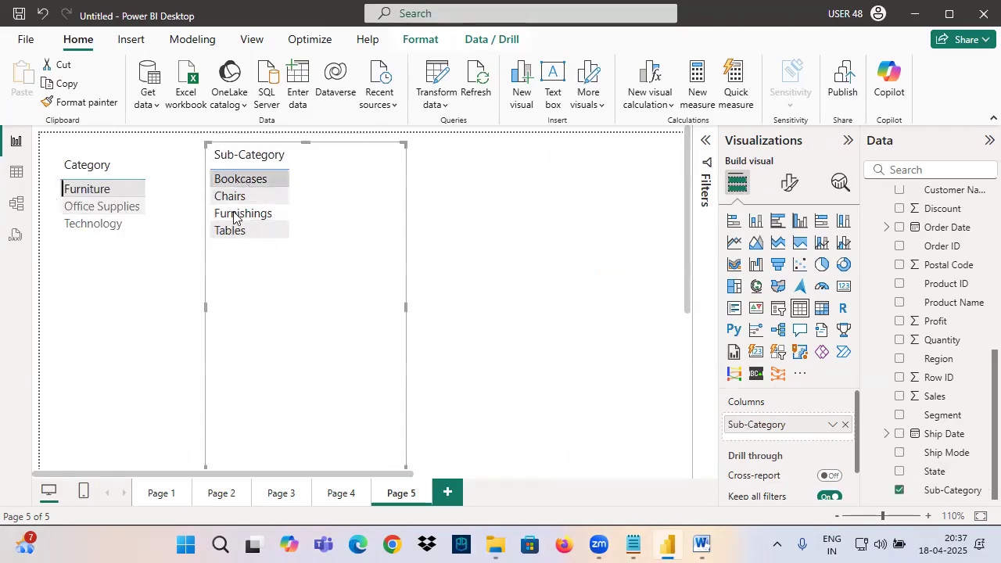
{"action": "left_click", "coordinate": [106, 208]}
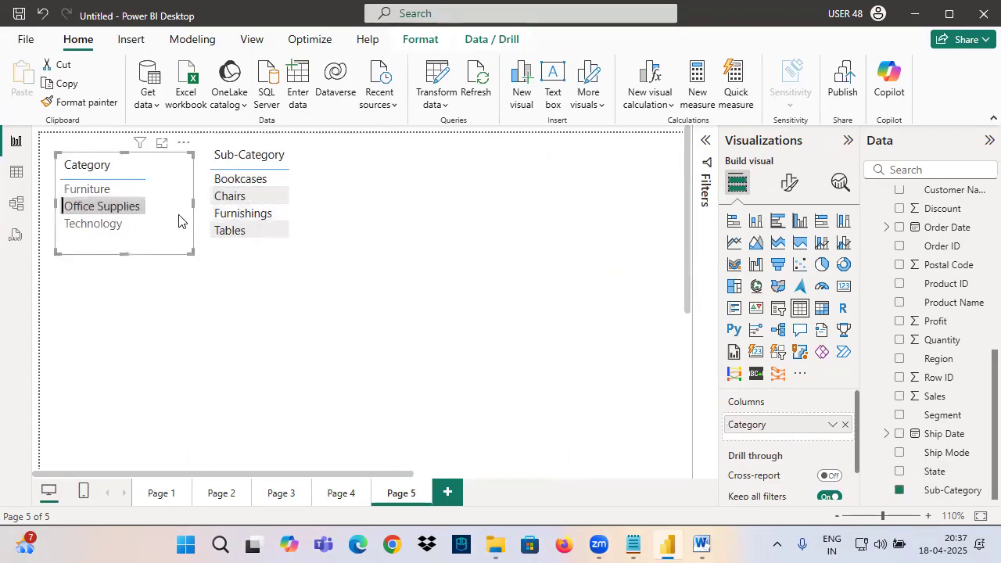
{"action": "left_click_drag", "start_coordinate": [325, 218], "coordinate": [316, 252]}
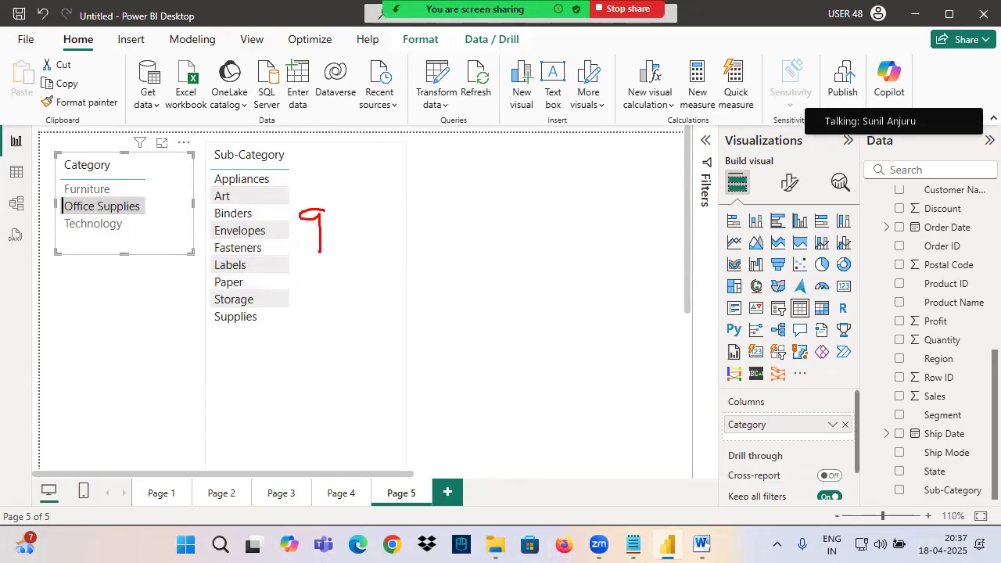
{"action": "left_click", "coordinate": [110, 225]}
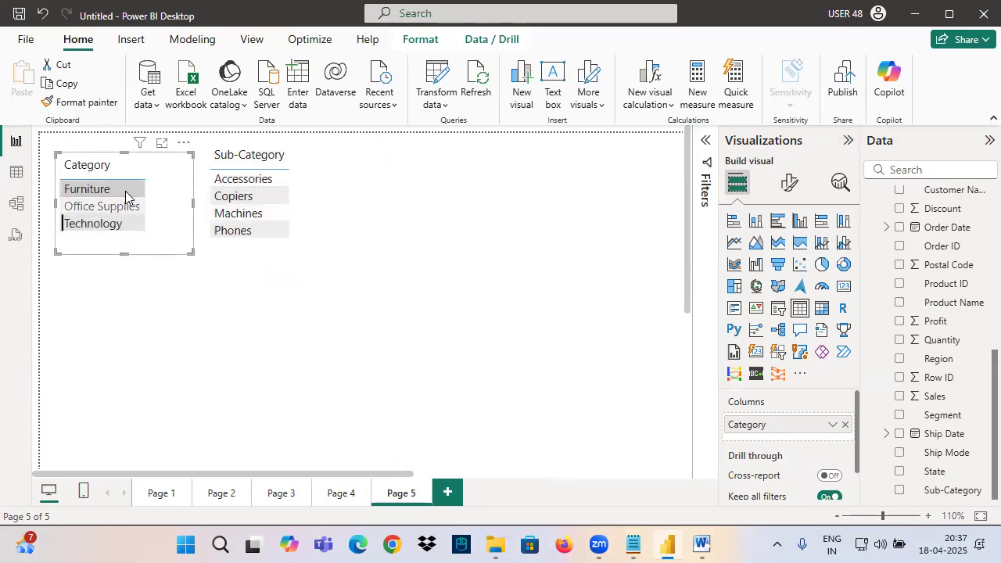
Annotate the three categories with the sub-category counts 4, 9 and 4, write the total 17, and circle Furniture
{"action": "key", "text": "ctrl+2"}
{"action": "mouse_move", "coordinate": [113, 188]}
{"action": "left_mouse_down"}
{"action": "mouse_move", "coordinate": [147, 186]}
{"action": "mouse_move", "coordinate": [138, 204]}
{"action": "left_mouse_up"}
{"action": "mouse_move", "coordinate": [158, 173]}
{"action": "left_mouse_down"}
{"action": "mouse_move", "coordinate": [177, 208]}
{"action": "mouse_move", "coordinate": [161, 221]}
{"action": "mouse_move", "coordinate": [169, 231]}
{"action": "mouse_move", "coordinate": [201, 259]}
{"action": "mouse_move", "coordinate": [235, 263]}
{"action": "left_mouse_up"}
{"action": "mouse_move", "coordinate": [194, 277]}
{"action": "left_mouse_down"}
{"action": "mouse_move", "coordinate": [193, 316]}
{"action": "mouse_move", "coordinate": [210, 318]}
{"action": "mouse_move", "coordinate": [266, 287]}
{"action": "left_mouse_up"}
{"action": "mouse_move", "coordinate": [78, 178]}
{"action": "left_mouse_down"}
{"action": "mouse_move", "coordinate": [62, 199]}
{"action": "mouse_move", "coordinate": [98, 178]}
{"action": "mouse_move", "coordinate": [64, 184]}
{"action": "left_mouse_up"}
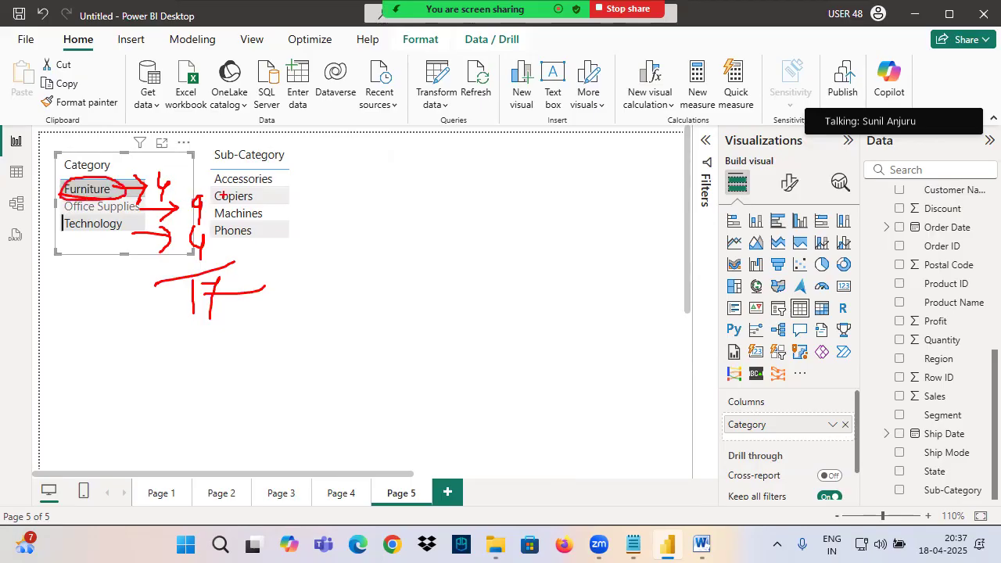
Reselect Furniture in the Category table, underline its sub-categories, and draw an arrow from them back to Furniture
{"action": "left_click", "coordinate": [79, 192]}
{"action": "left_click", "coordinate": [85, 193]}
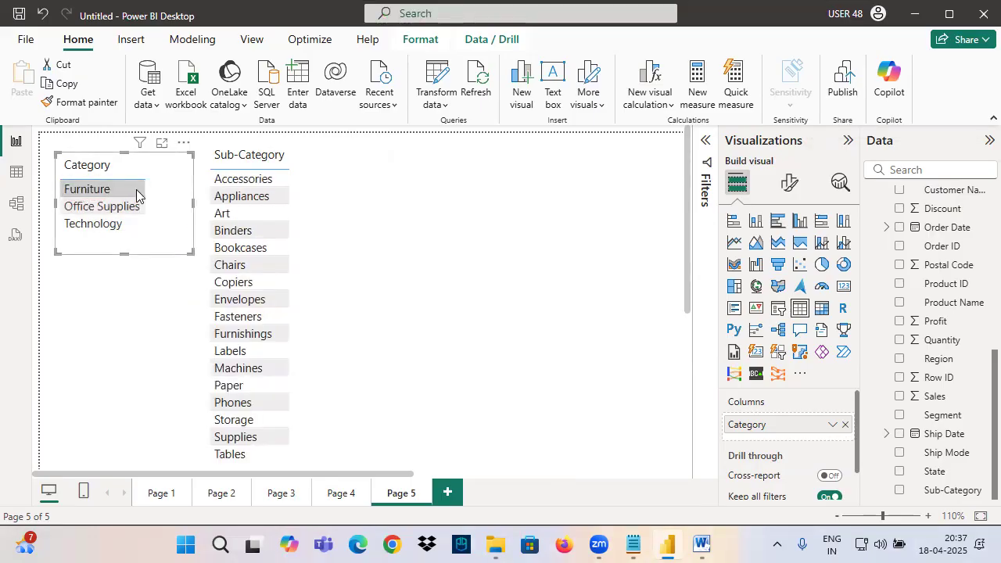
{"action": "left_click", "coordinate": [97, 190]}
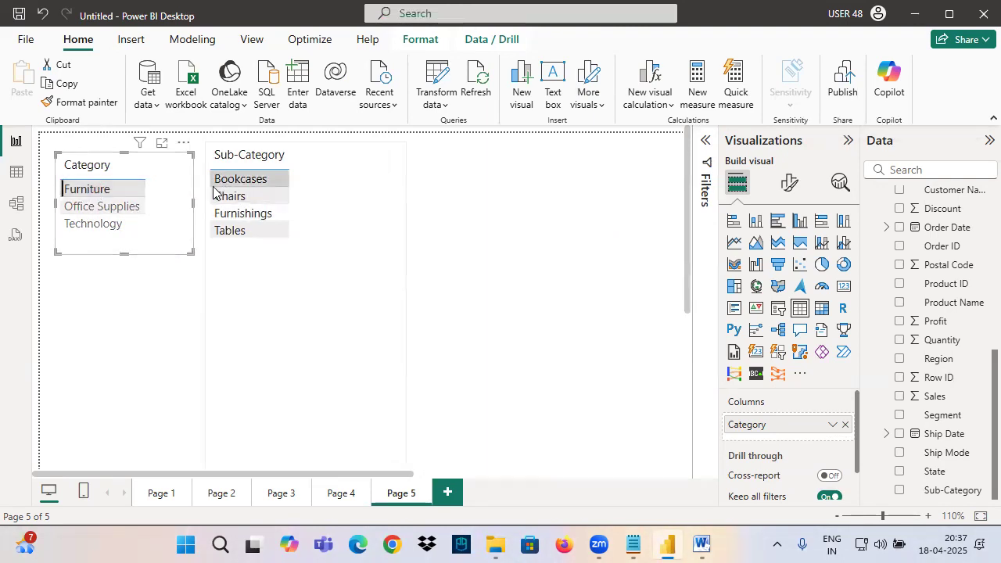
{"action": "left_click_drag", "start_coordinate": [209, 185], "coordinate": [258, 185]}
{"action": "mouse_move", "coordinate": [199, 205]}
{"action": "left_mouse_down"}
{"action": "mouse_move", "coordinate": [258, 208]}
{"action": "mouse_move", "coordinate": [268, 223]}
{"action": "left_mouse_up"}
{"action": "left_click_drag", "start_coordinate": [206, 235], "coordinate": [257, 238]}
{"action": "mouse_move", "coordinate": [270, 166]}
{"action": "left_mouse_down"}
{"action": "mouse_move", "coordinate": [268, 241]}
{"action": "mouse_move", "coordinate": [160, 147]}
{"action": "mouse_move", "coordinate": [119, 188]}
{"action": "left_mouse_up"}
{"action": "left_click_drag", "start_coordinate": [127, 167], "coordinate": [118, 189]}
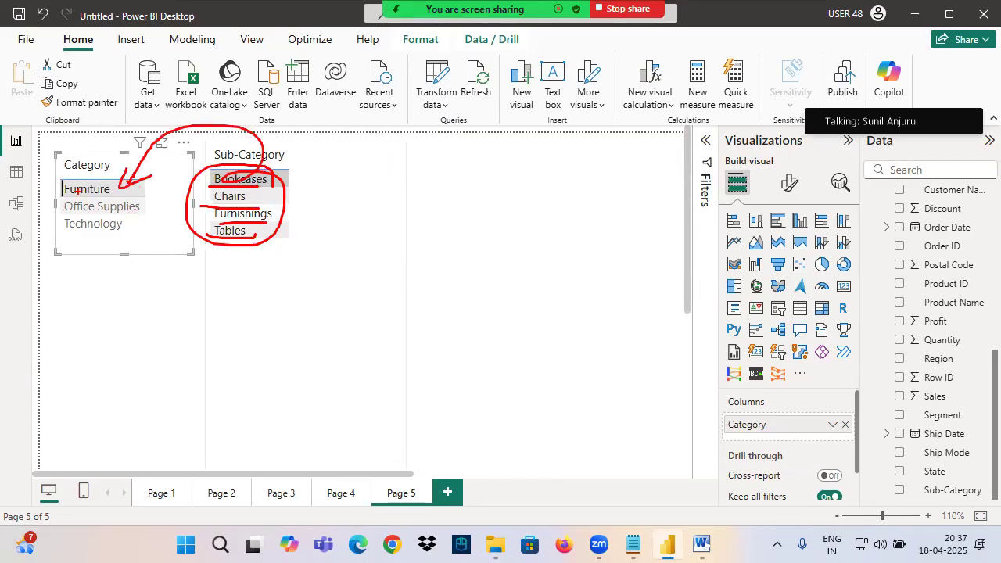
{"action": "left_click_drag", "start_coordinate": [68, 197], "coordinate": [127, 197]}
Filter the sub-categories by Technology, then box Technology and circle Furniture for comparison
{"action": "left_click", "coordinate": [112, 224]}
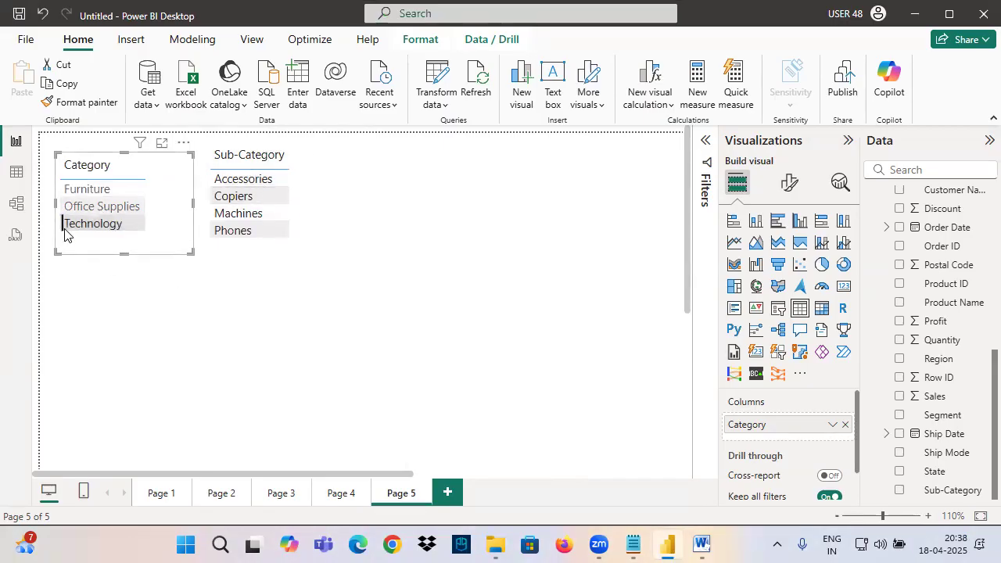
{"action": "mouse_move", "coordinate": [57, 216]}
{"action": "left_mouse_down"}
{"action": "mouse_move", "coordinate": [156, 240]}
{"action": "mouse_move", "coordinate": [271, 228]}
{"action": "left_mouse_up"}
{"action": "mouse_move", "coordinate": [88, 195]}
{"action": "left_mouse_down"}
{"action": "mouse_move", "coordinate": [51, 186]}
{"action": "mouse_move", "coordinate": [96, 202]}
{"action": "left_mouse_up"}
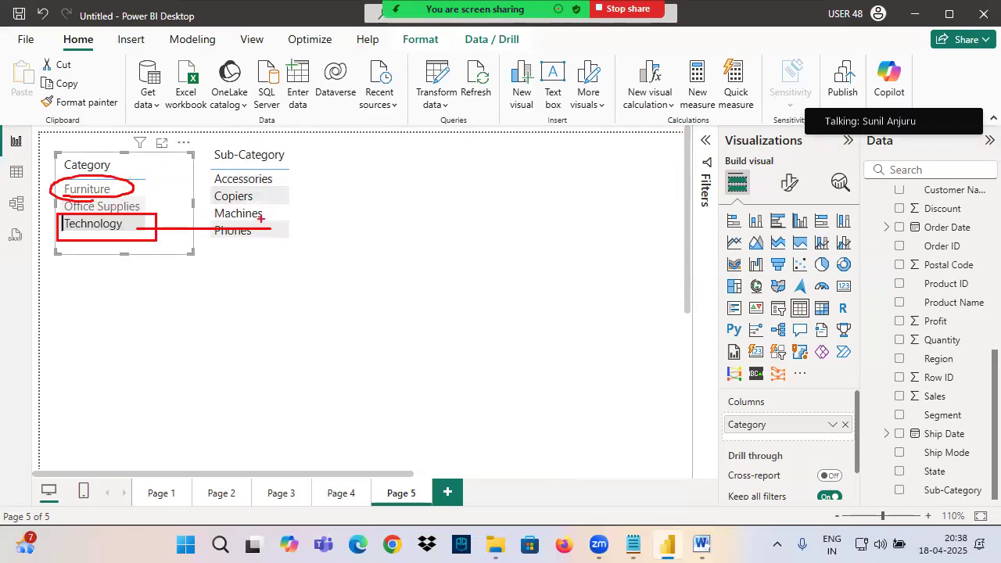
Shrink the Sub-Category table's height, move it closer to the Category table, and clear the Technology selection
{"action": "left_click", "coordinate": [302, 288]}
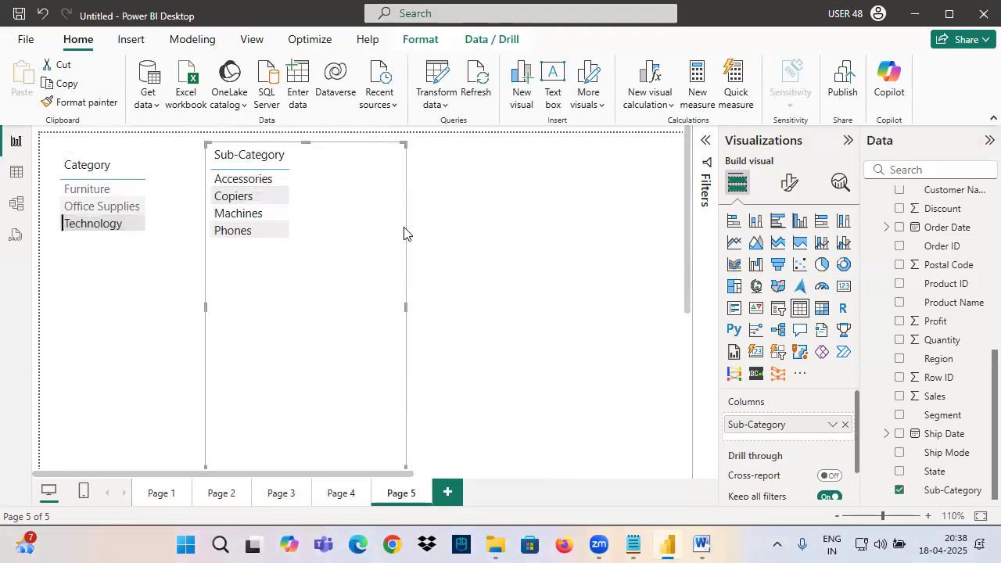
{"action": "left_click_drag", "start_coordinate": [403, 143], "coordinate": [399, 213]}
{"action": "left_click_drag", "start_coordinate": [369, 280], "coordinate": [346, 219]}
{"action": "left_click", "coordinate": [501, 240]}
{"action": "left_click", "coordinate": [112, 225]}
{"action": "left_click", "coordinate": [437, 266]}
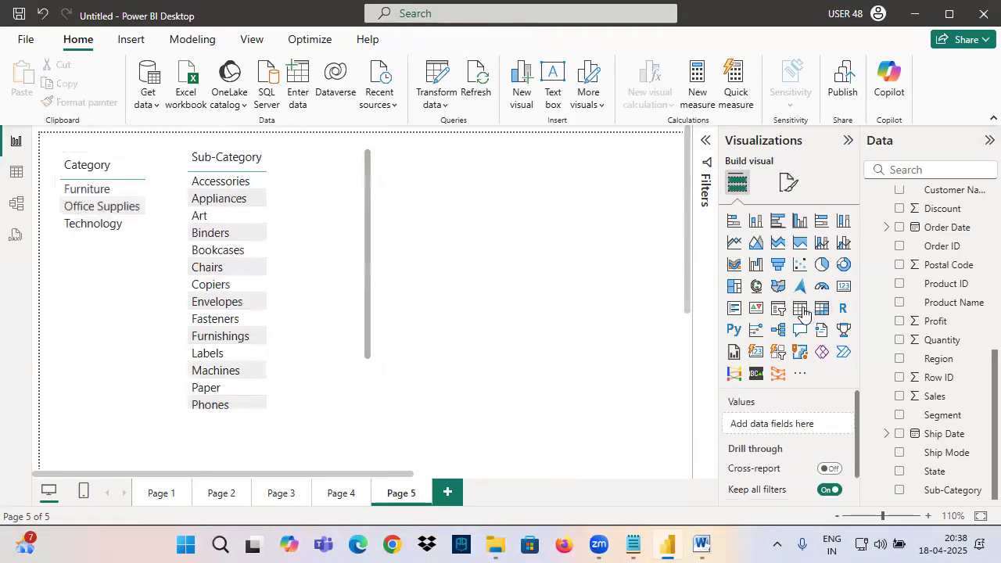
Insert a table of the Orders Region field beside the Sub-Category table and cross-filter it by Furniture and Technology
{"action": "left_click", "coordinate": [800, 309]}
{"action": "left_click_drag", "start_coordinate": [938, 361], "coordinate": [540, 250]}
{"action": "left_click", "coordinate": [109, 189]}
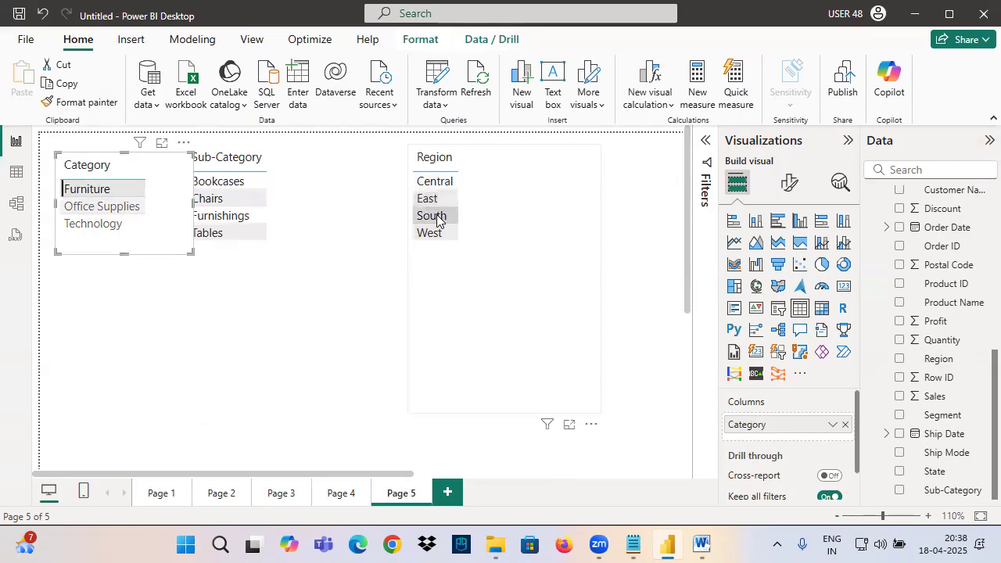
{"action": "left_click", "coordinate": [87, 223]}
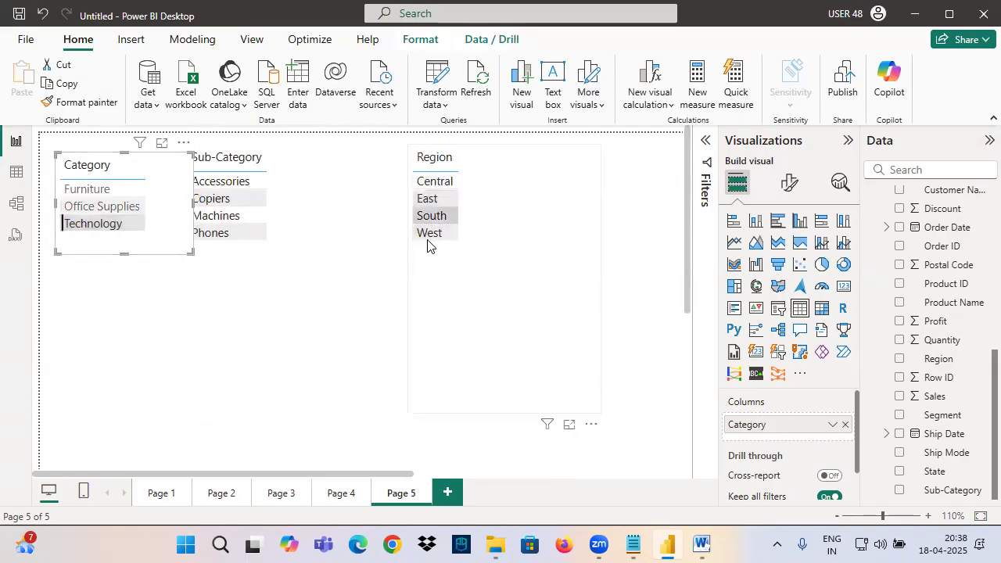
Move the Sub-Category table clear of the Category table, narrow it, and draw arrows at the Category and Region headers
{"action": "left_click_drag", "start_coordinate": [252, 268], "coordinate": [275, 276]}
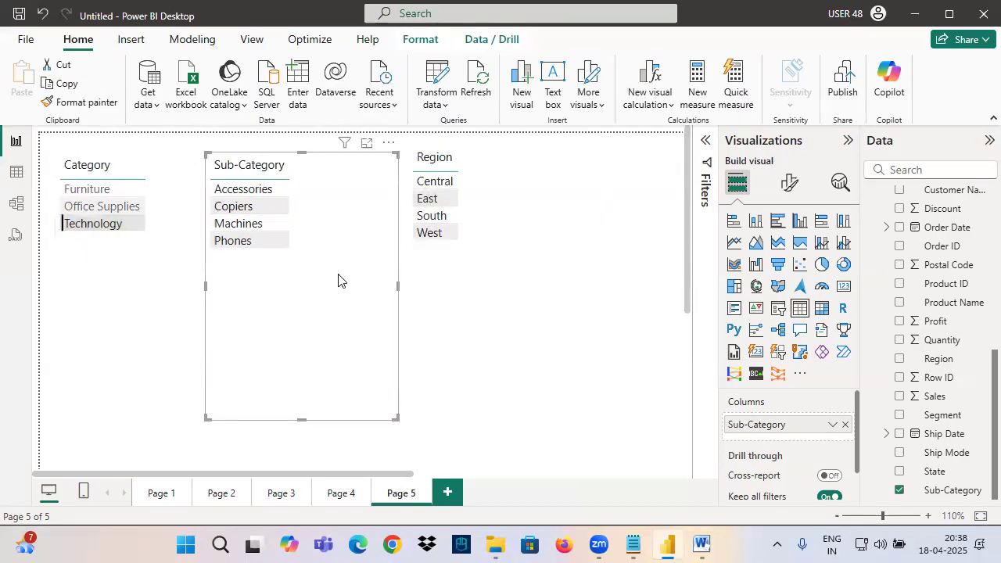
{"action": "left_click_drag", "start_coordinate": [397, 286], "coordinate": [349, 289]}
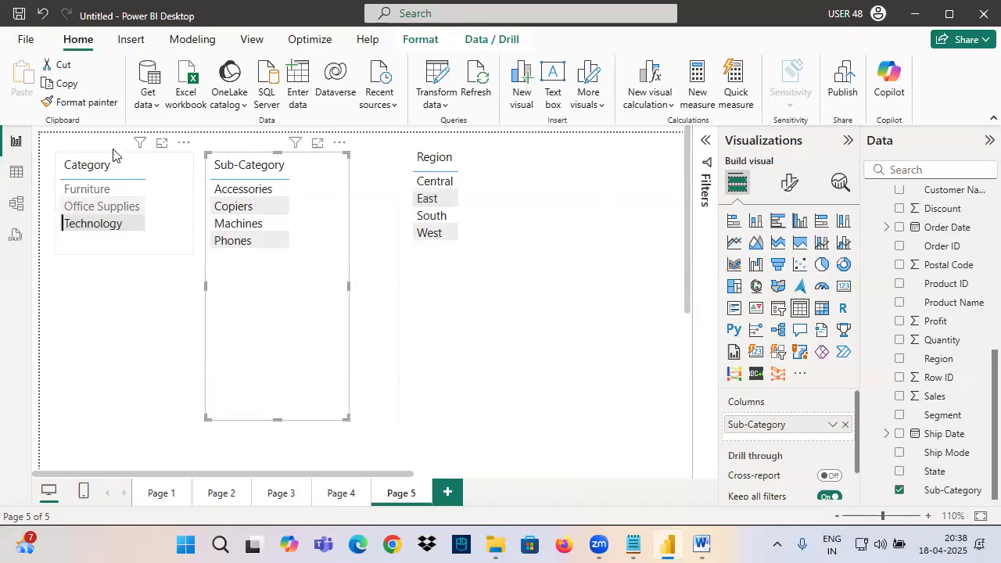
{"action": "left_click_drag", "start_coordinate": [81, 153], "coordinate": [125, 173]}
{"action": "left_click_drag", "start_coordinate": [123, 152], "coordinate": [107, 172]}
{"action": "mouse_move", "coordinate": [455, 115]}
{"action": "left_mouse_down"}
{"action": "mouse_move", "coordinate": [455, 156]}
{"action": "mouse_move", "coordinate": [481, 155]}
{"action": "left_mouse_up"}
{"action": "left_click_drag", "start_coordinate": [490, 136], "coordinate": [466, 167]}
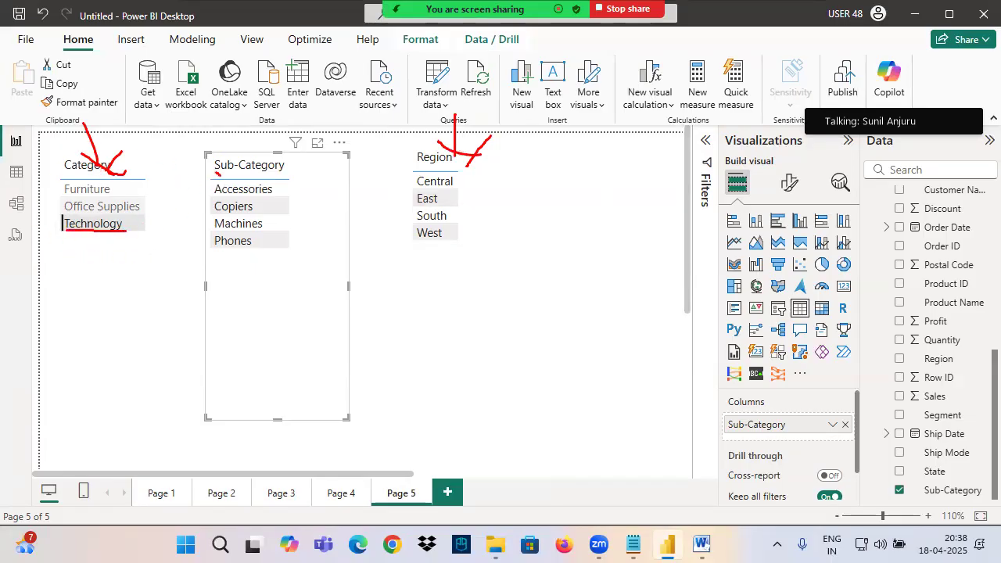
{"action": "left_click_drag", "start_coordinate": [62, 222], "coordinate": [160, 237]}
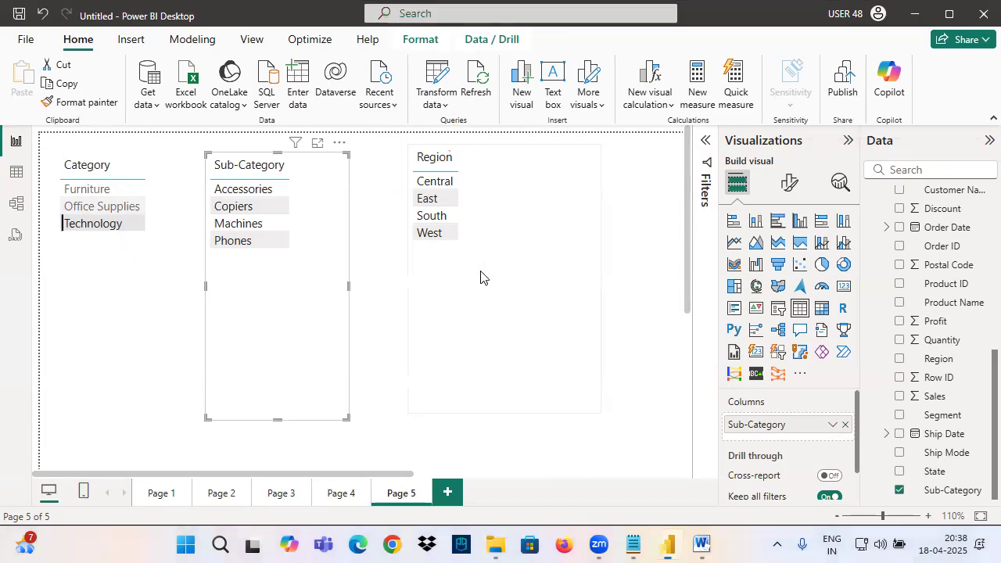
Delete the Region table and clear the Technology selection in the Category table
{"action": "left_click", "coordinate": [469, 292]}
{"action": "key", "text": "Delete"}
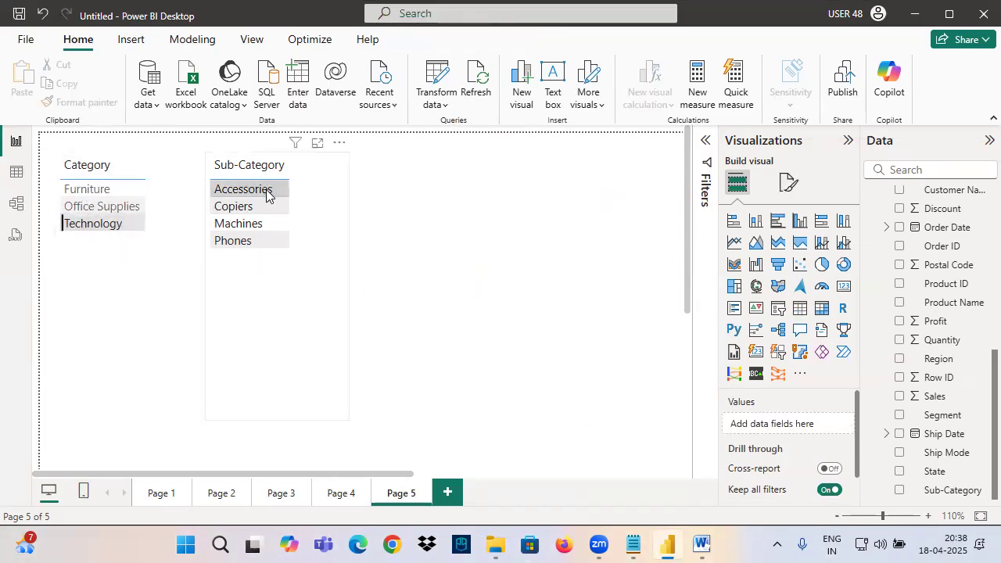
{"action": "left_click", "coordinate": [311, 242]}
{"action": "left_click", "coordinate": [85, 233]}
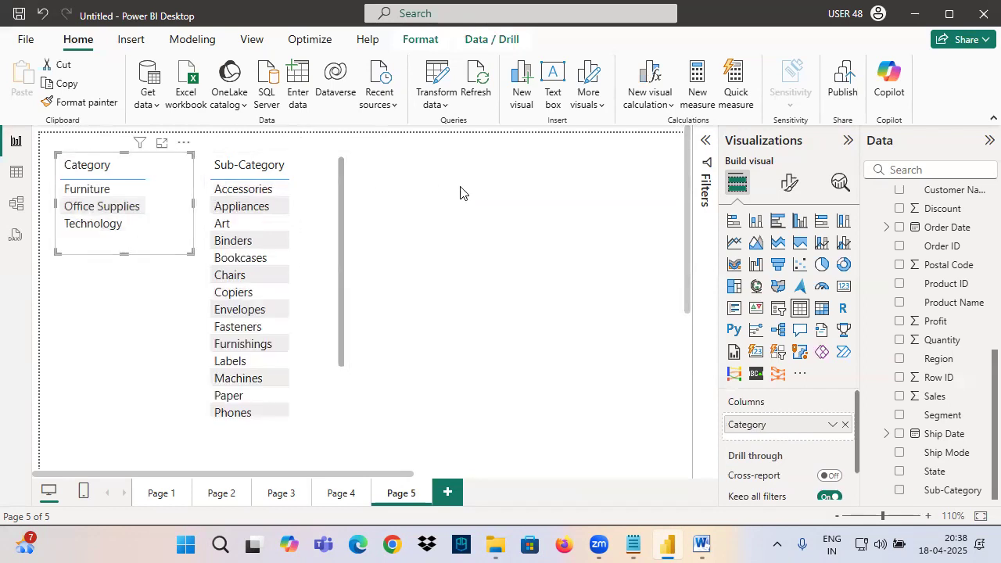
Insert an empty third table visual and enlarge it beside the Sub-Category table to nearly the visible canvas height
{"action": "left_click", "coordinate": [465, 195]}
{"action": "left_click", "coordinate": [799, 309]}
{"action": "scroll", "coordinate": [494, 321], "scroll_direction": "down", "scroll_amount": 3}
{"action": "left_click_drag", "start_coordinate": [84, 269], "coordinate": [532, 260]}
{"action": "scroll", "coordinate": [536, 359], "scroll_direction": "up", "scroll_amount": 3}
{"action": "scroll", "coordinate": [538, 344], "scroll_direction": "down", "scroll_amount": 2}
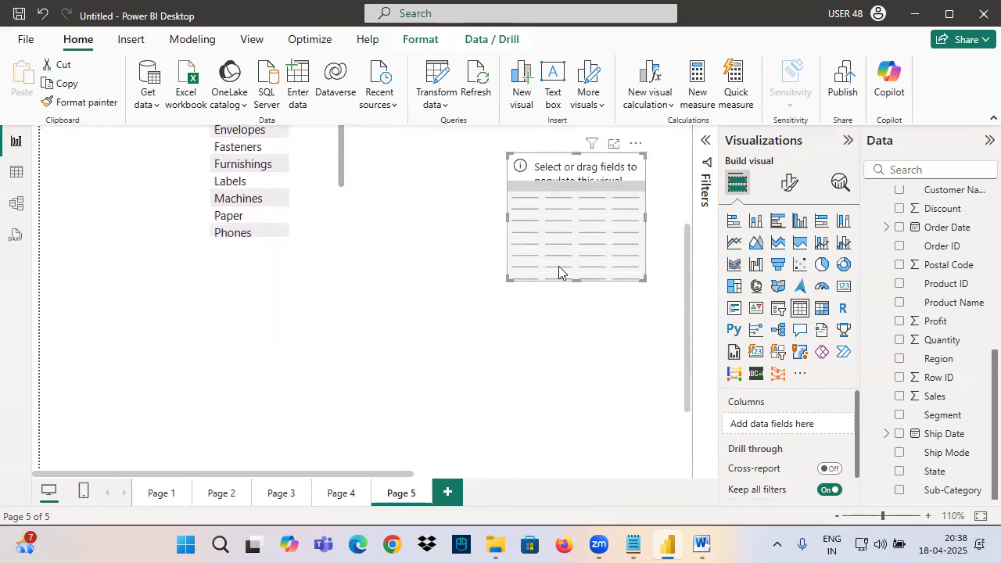
{"action": "scroll", "coordinate": [558, 270], "scroll_direction": "up", "scroll_amount": 2}
{"action": "left_click_drag", "start_coordinate": [507, 335], "coordinate": [384, 154]}
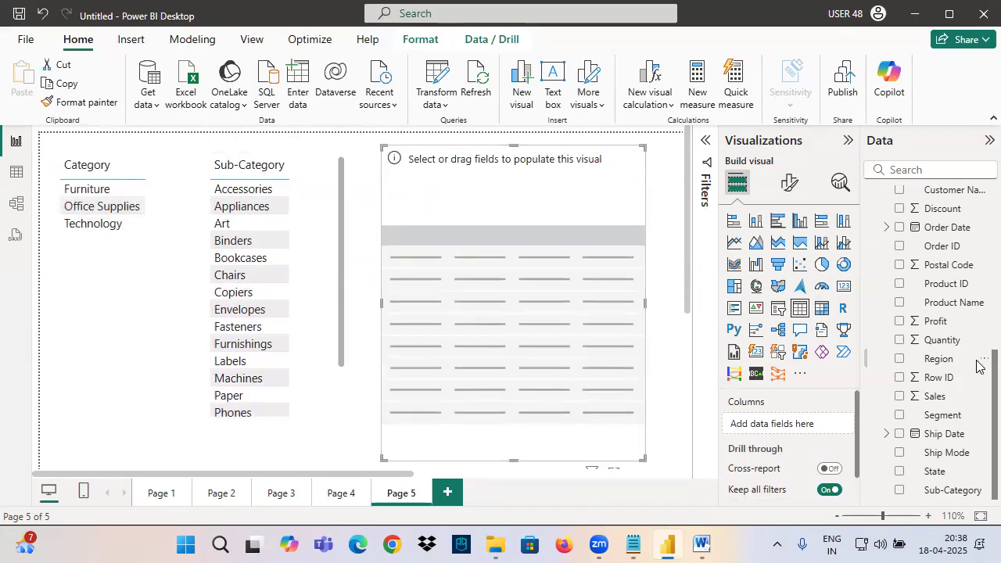
Add the Orders Product Name field to the third table and widen it so long product names fit
{"action": "left_click_drag", "start_coordinate": [959, 303], "coordinate": [558, 262]}
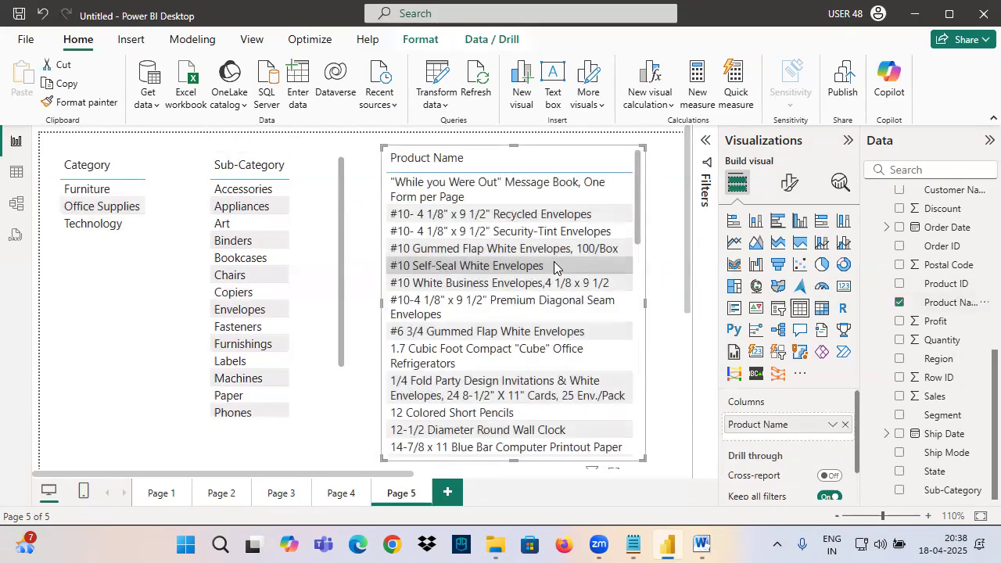
{"action": "left_click_drag", "start_coordinate": [645, 303], "coordinate": [684, 308]}
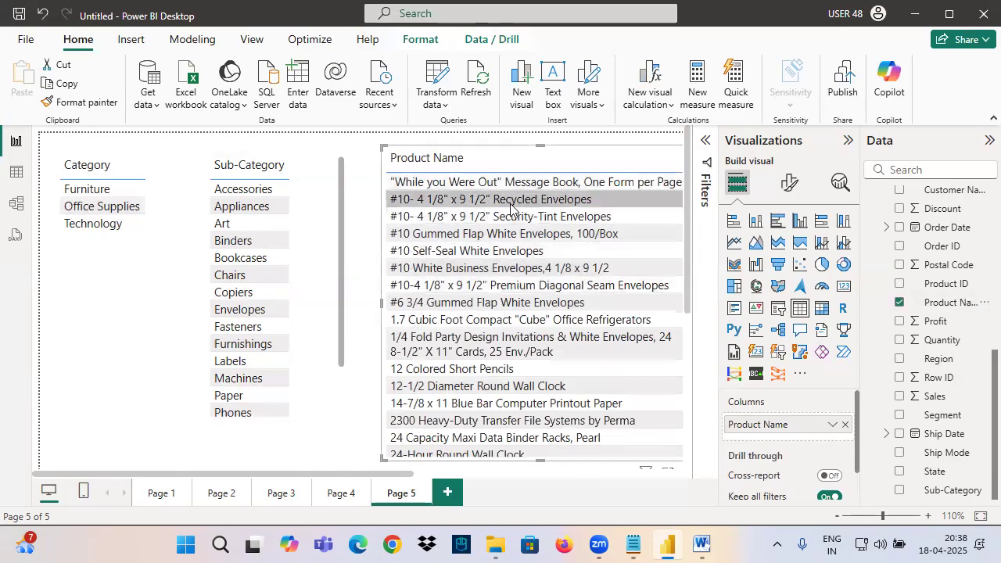
{"action": "scroll", "coordinate": [528, 196], "scroll_direction": "down", "scroll_amount": 10}
Filter the product list by Technology and by Copiers, annotate Sub-Category as parent and Product Name as child, and clear the selection
{"action": "left_click", "coordinate": [86, 224]}
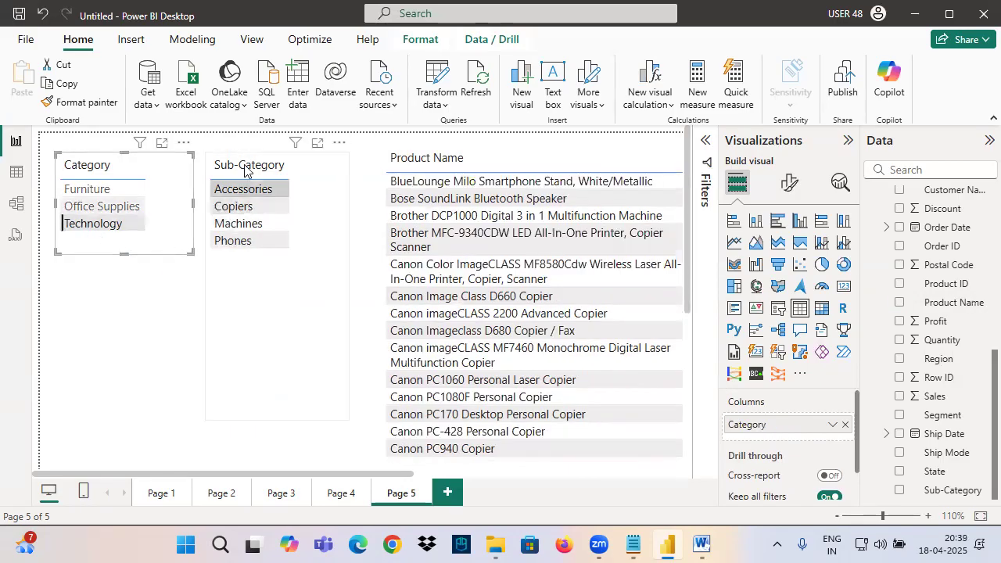
{"action": "left_click", "coordinate": [239, 208]}
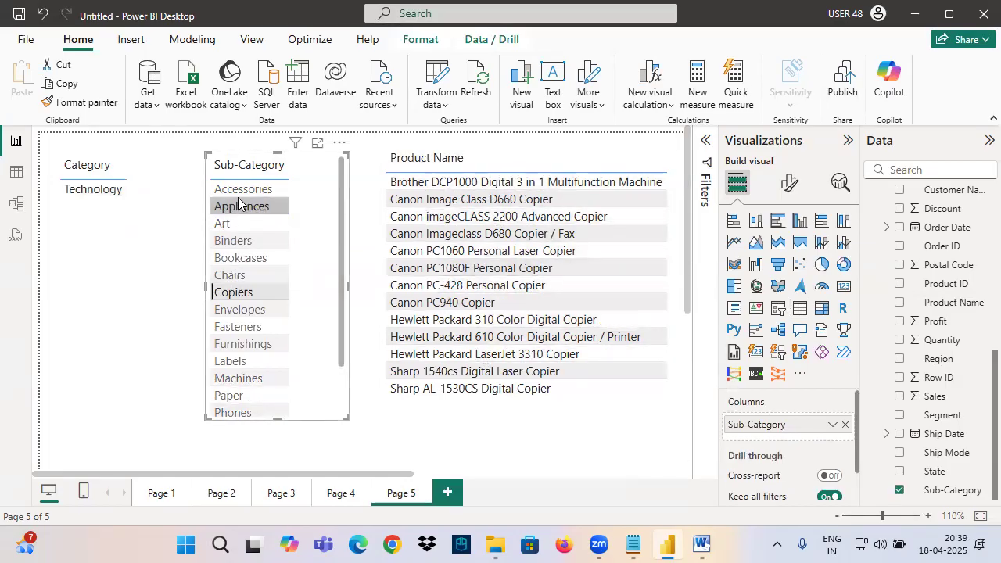
{"action": "left_click_drag", "start_coordinate": [214, 173], "coordinate": [300, 175]}
{"action": "mouse_move", "coordinate": [263, 152]}
{"action": "left_mouse_down"}
{"action": "mouse_move", "coordinate": [255, 130]}
{"action": "mouse_move", "coordinate": [438, 149]}
{"action": "left_mouse_up"}
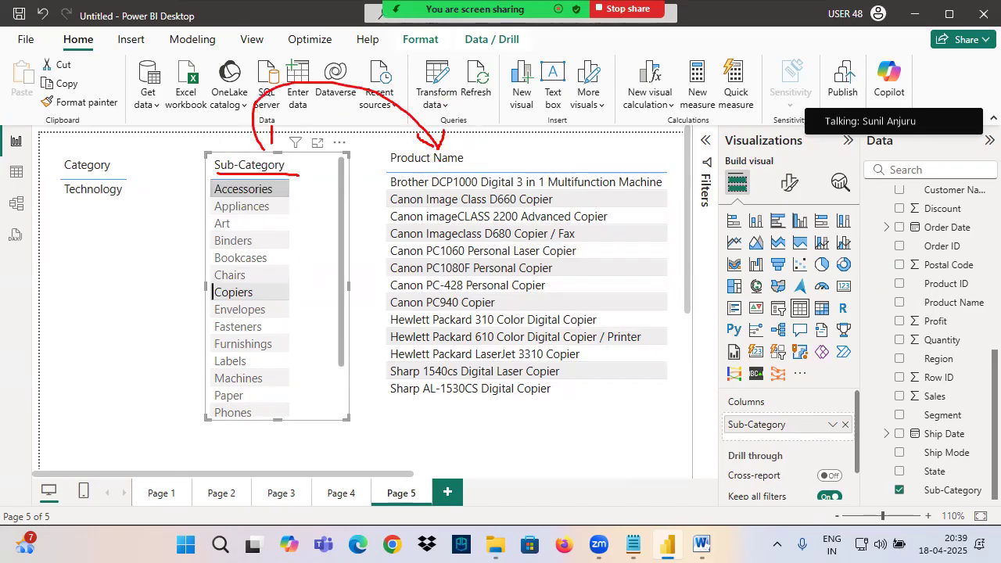
{"action": "left_click_drag", "start_coordinate": [291, 136], "coordinate": [337, 124]}
{"action": "mouse_move", "coordinate": [490, 121]}
{"action": "left_mouse_down"}
{"action": "mouse_move", "coordinate": [512, 133]}
{"action": "mouse_move", "coordinate": [540, 118]}
{"action": "mouse_move", "coordinate": [555, 136]}
{"action": "mouse_move", "coordinate": [600, 145]}
{"action": "left_mouse_up"}
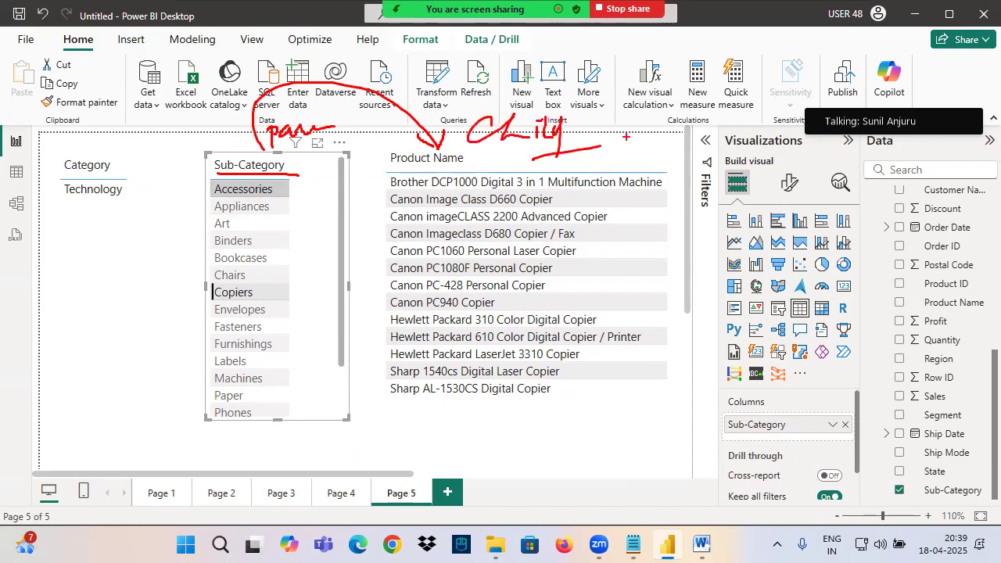
{"action": "left_click_drag", "start_coordinate": [211, 297], "coordinate": [281, 294]}
{"action": "key", "text": "Escape"}
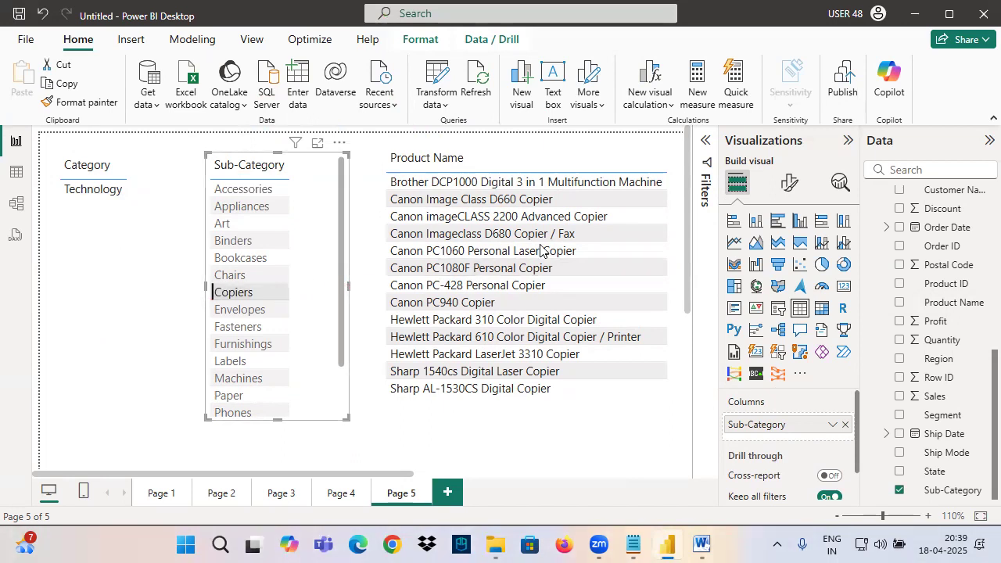
{"action": "left_click", "coordinate": [233, 293]}
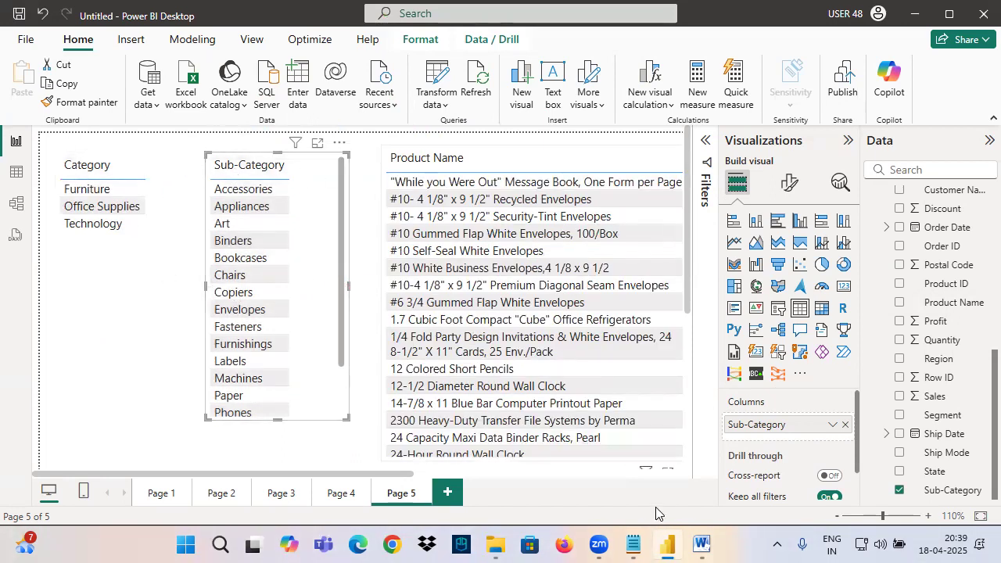
Switch to the Notepad notes and mark the links between Category, Sub-Category and ProductName, boxing the whole field line with the note "info"
{"action": "left_click", "coordinate": [633, 544]}
{"action": "mouse_move", "coordinate": [21, 209]}
{"action": "left_mouse_down"}
{"action": "mouse_move", "coordinate": [68, 208]}
{"action": "mouse_move", "coordinate": [98, 173]}
{"action": "mouse_move", "coordinate": [178, 222]}
{"action": "mouse_move", "coordinate": [160, 227]}
{"action": "mouse_move", "coordinate": [335, 223]}
{"action": "left_mouse_up"}
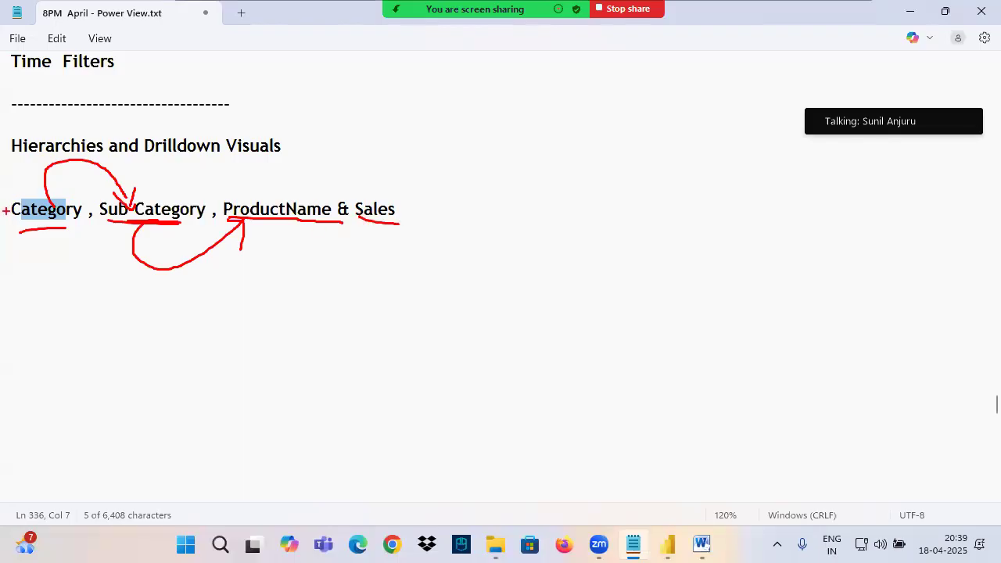
{"action": "mouse_move", "coordinate": [6, 192]}
{"action": "left_mouse_down"}
{"action": "mouse_move", "coordinate": [287, 224]}
{"action": "mouse_move", "coordinate": [429, 225]}
{"action": "mouse_move", "coordinate": [502, 177]}
{"action": "mouse_move", "coordinate": [518, 209]}
{"action": "left_mouse_up"}
{"action": "left_click_drag", "start_coordinate": [440, 255], "coordinate": [441, 260]}
{"action": "mouse_move", "coordinate": [443, 295]}
{"action": "left_mouse_down"}
{"action": "mouse_move", "coordinate": [457, 274]}
{"action": "mouse_move", "coordinate": [466, 296]}
{"action": "left_mouse_up"}
{"action": "mouse_move", "coordinate": [491, 251]}
{"action": "left_mouse_down"}
{"action": "mouse_move", "coordinate": [481, 296]}
{"action": "mouse_move", "coordinate": [505, 278]}
{"action": "left_mouse_up"}
{"action": "left_click_drag", "start_coordinate": [440, 315], "coordinate": [540, 280]}
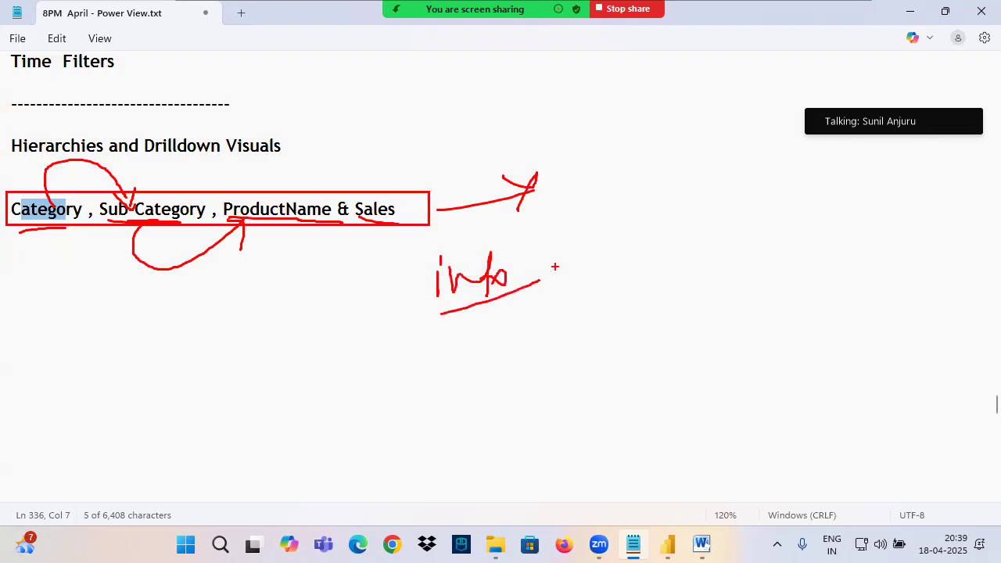
{"action": "key", "text": "Escape"}
{"action": "left_click_drag", "start_coordinate": [11, 210], "coordinate": [412, 229]}
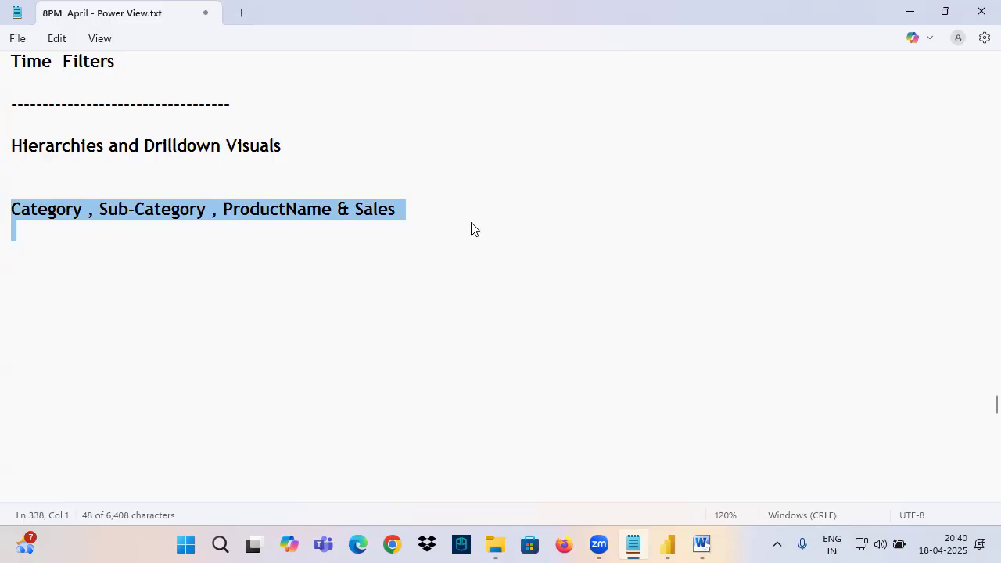
{"action": "left_click", "coordinate": [222, 262]}
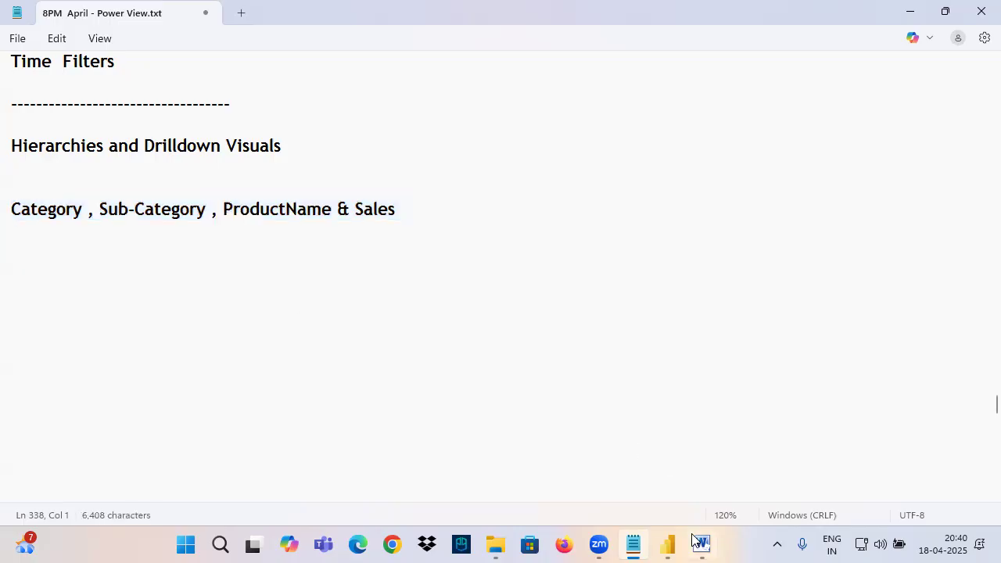
Switch to Power BI Desktop, add a new report page, and place a compact card visual showing Sum of Sales
{"action": "left_click", "coordinate": [667, 545]}
{"action": "left_click", "coordinate": [447, 495]}
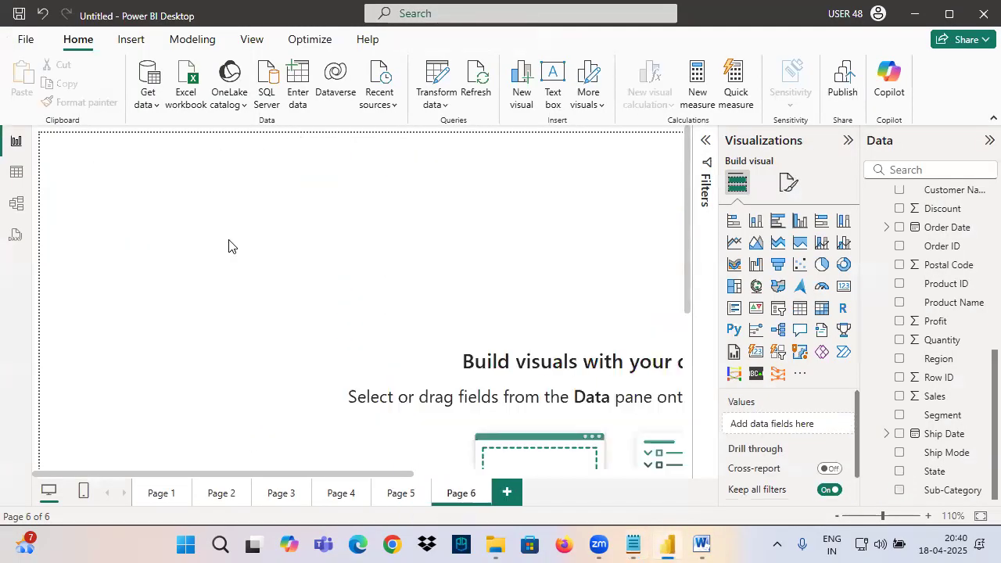
{"action": "left_click", "coordinate": [842, 286]}
{"action": "left_click_drag", "start_coordinate": [935, 403], "coordinate": [208, 225]}
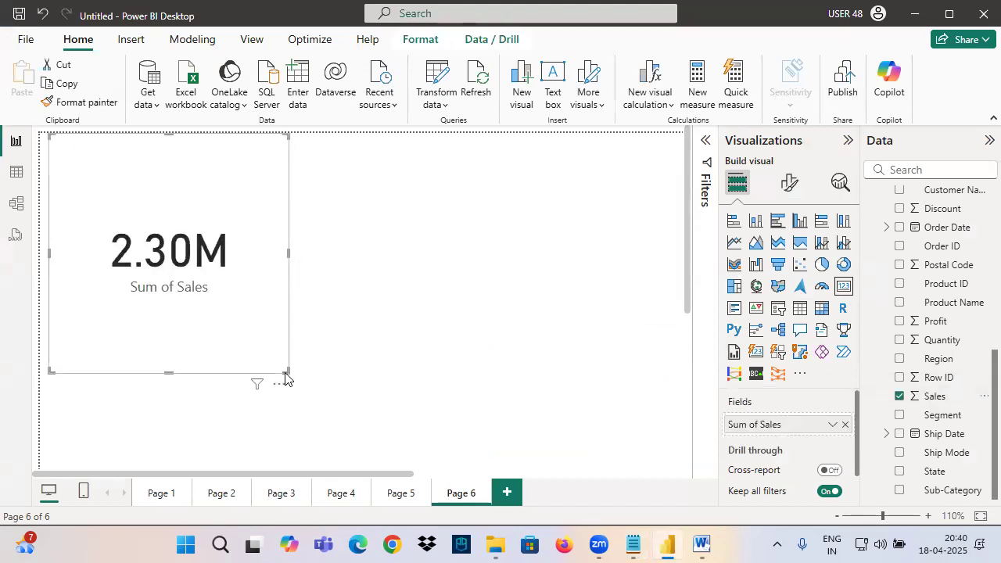
{"action": "left_click_drag", "start_coordinate": [284, 371], "coordinate": [231, 262]}
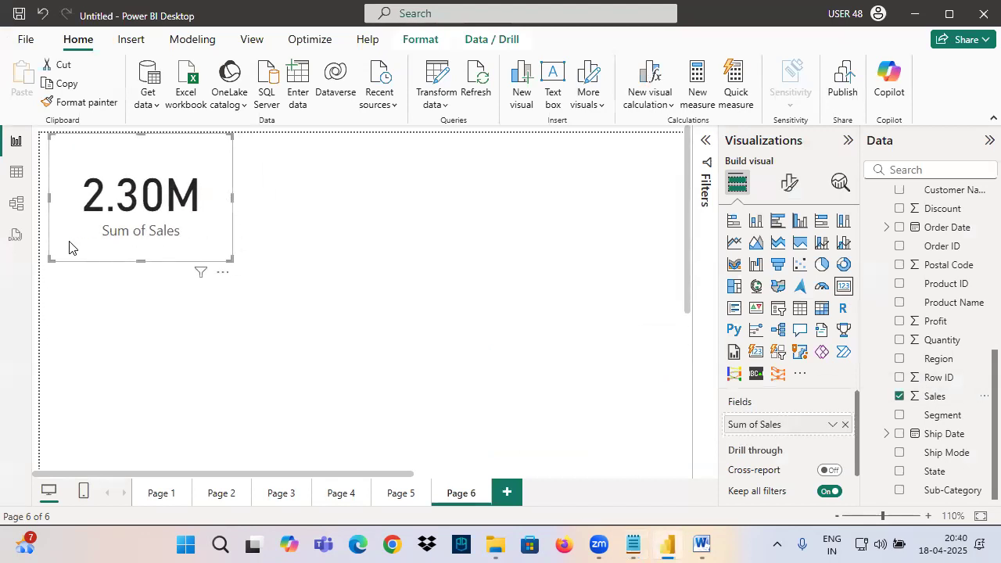
Underline the card's Sum of Sales label, draw an arrow from the card to a handwritten "3 Cat", and clear the annotations
{"action": "left_click_drag", "start_coordinate": [96, 236], "coordinate": [208, 236]}
{"action": "left_click_drag", "start_coordinate": [229, 194], "coordinate": [303, 178]}
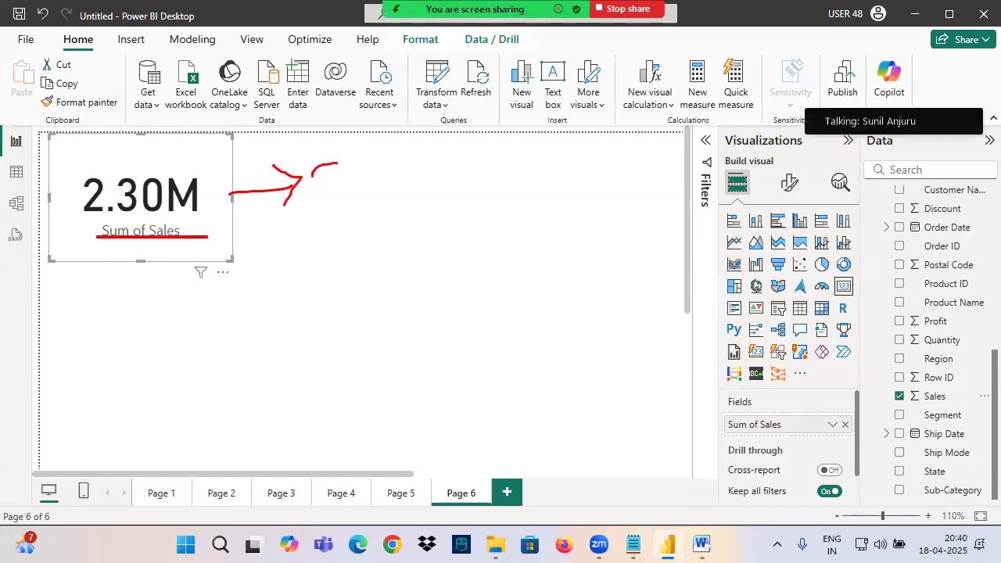
{"action": "left_click_drag", "start_coordinate": [359, 157], "coordinate": [372, 179]}
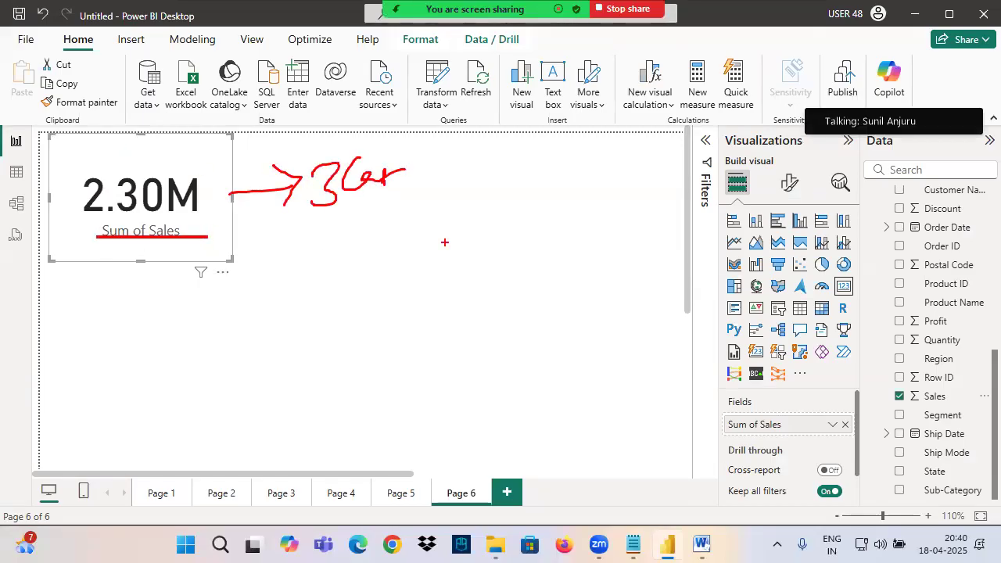
{"action": "key", "text": "Escape"}
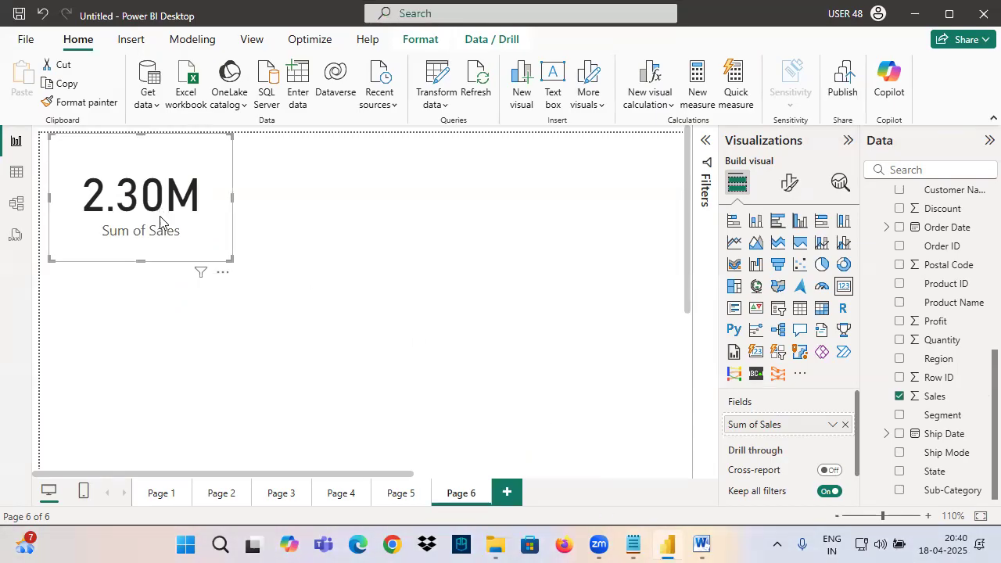
Switch to the Notepad notes and add the line "Create a Visual to Show Category wise Sales" below the field list
{"action": "left_click", "coordinate": [633, 545]}
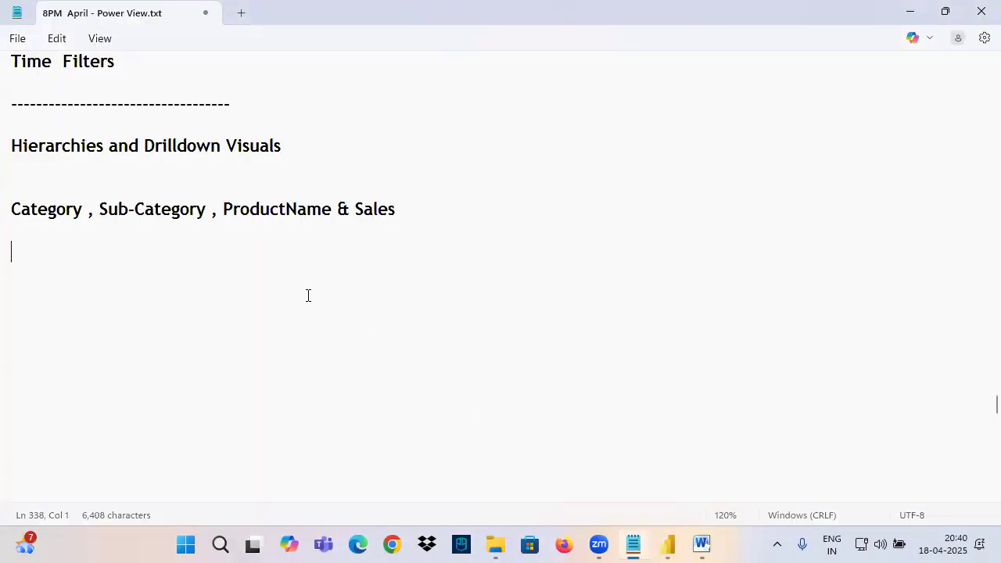
{"action": "left_click_drag", "start_coordinate": [24, 210], "coordinate": [423, 212]}
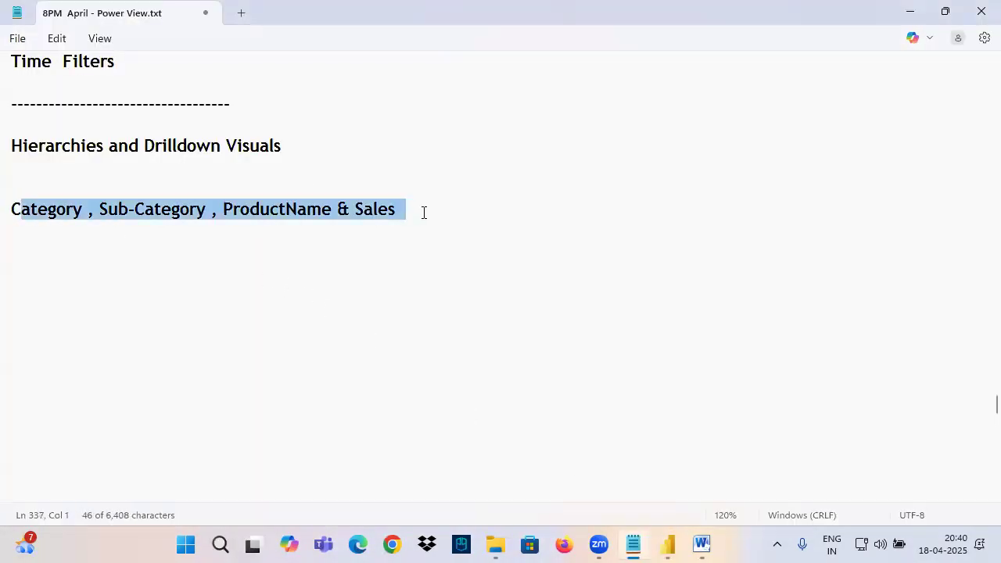
{"action": "left_click", "coordinate": [75, 268]}
{"action": "type", "text": "Create"}
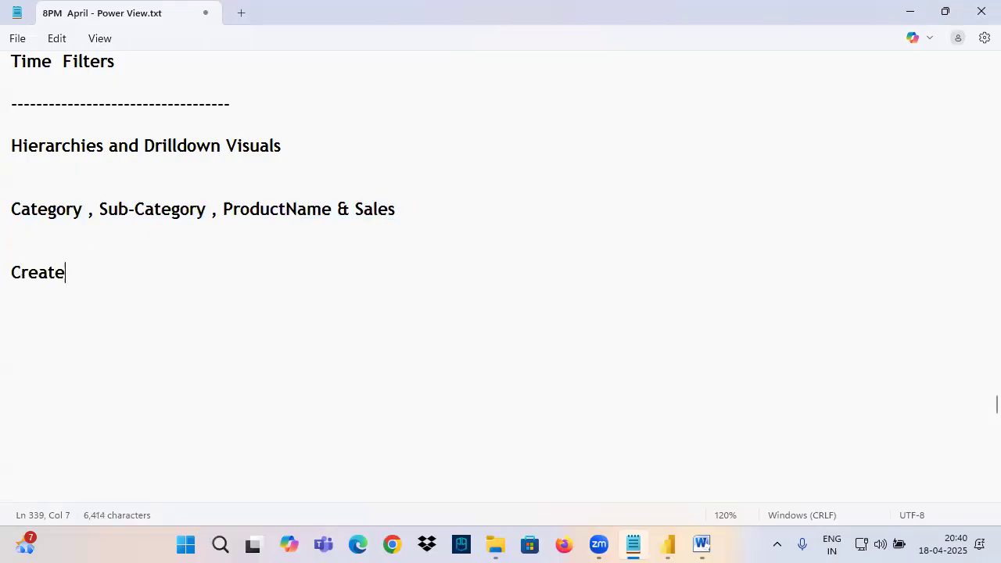
{"action": "type", "text": " a Visua"}
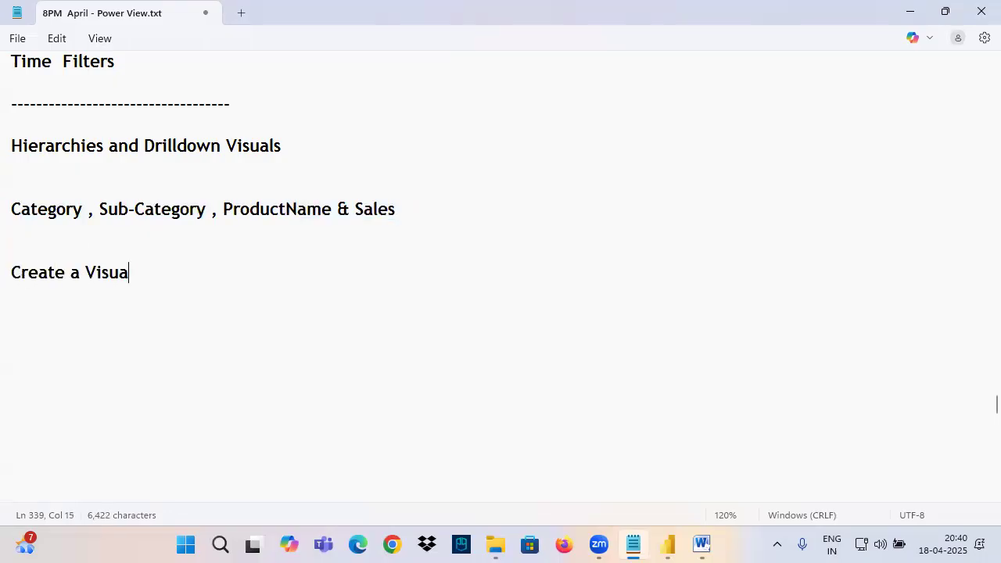
{"action": "type", "text": "l to Show C"}
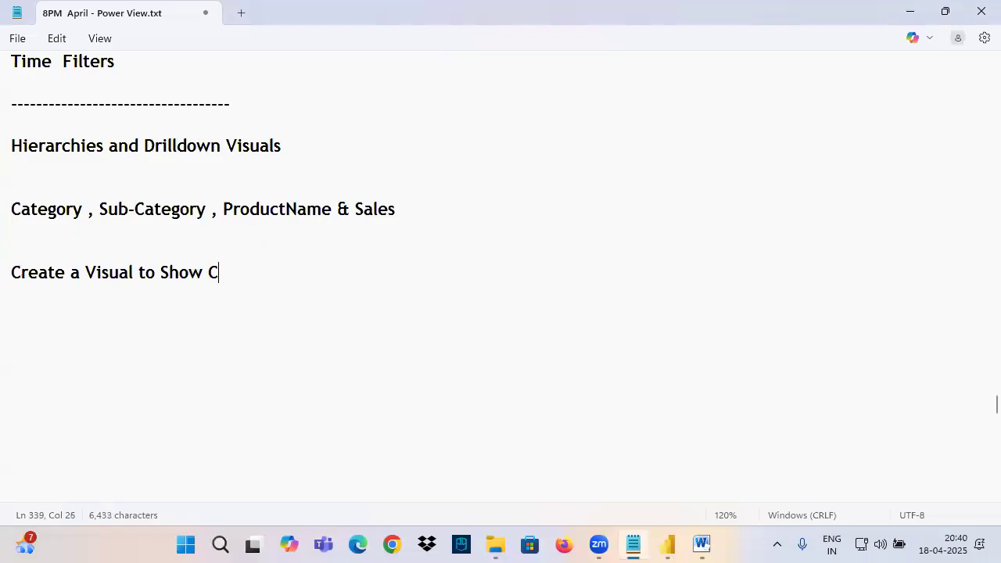
{"action": "type", "text": "ategory wisre"}
{"action": "key", "text": "BackSpace"}
{"action": "key", "text": "BackSpace"}
{"action": "key", "text": "BackSpace"}
{"action": "type", "text": "e Sales"}
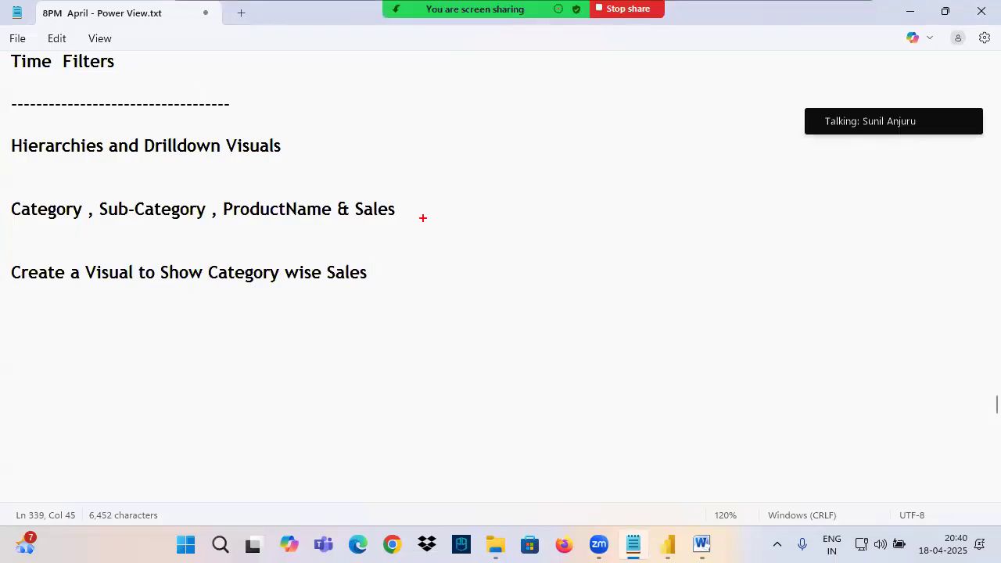
Annotate the notes with "2.3m" branching into three arrows, underline Category in the new line, and clear the annotations
{"action": "mouse_move", "coordinate": [421, 217]}
{"action": "left_mouse_down"}
{"action": "mouse_move", "coordinate": [428, 241]}
{"action": "mouse_move", "coordinate": [504, 244]}
{"action": "left_mouse_up"}
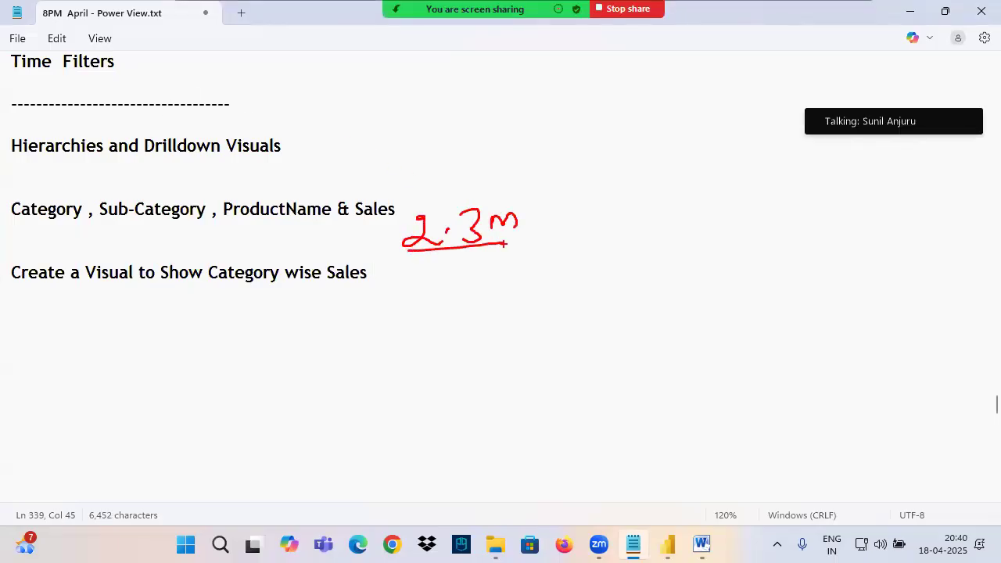
{"action": "mouse_move", "coordinate": [407, 277]}
{"action": "left_mouse_down"}
{"action": "mouse_move", "coordinate": [450, 259]}
{"action": "mouse_move", "coordinate": [527, 274]}
{"action": "left_mouse_up"}
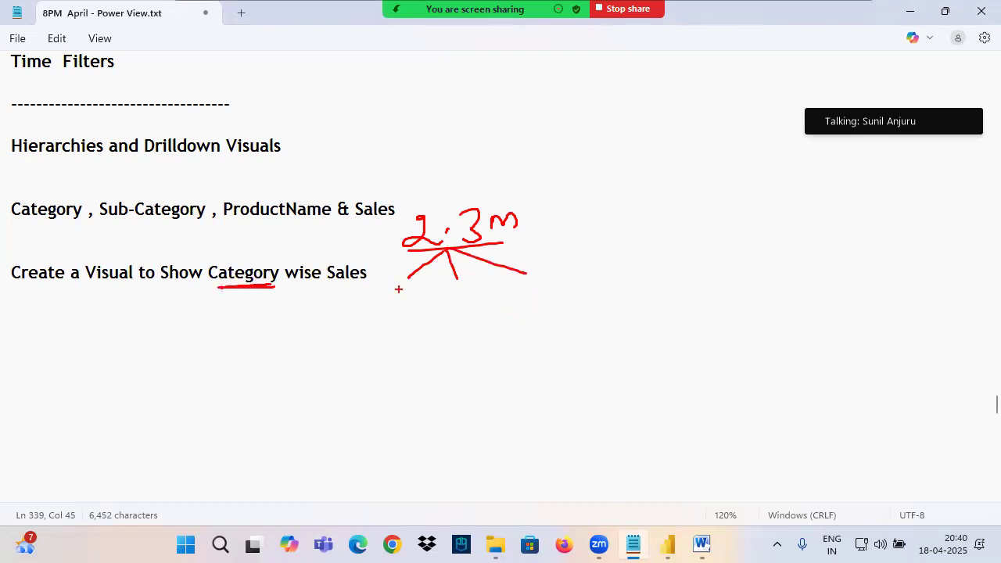
{"action": "left_click_drag", "start_coordinate": [447, 256], "coordinate": [454, 306]}
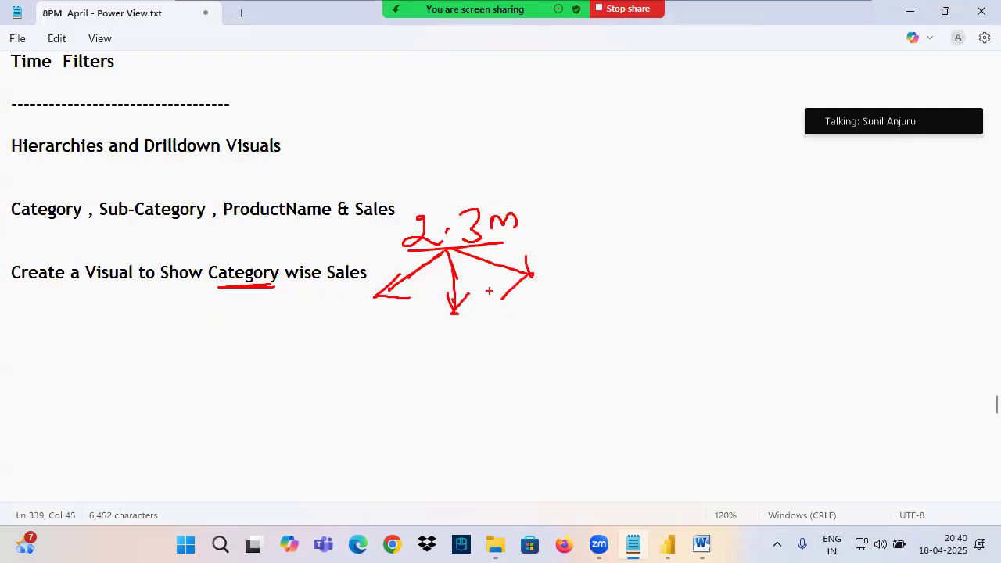
{"action": "left_click_drag", "start_coordinate": [216, 287], "coordinate": [278, 283]}
{"action": "left_click_drag", "start_coordinate": [91, 280], "coordinate": [331, 274]}
{"action": "key", "text": "Escape"}
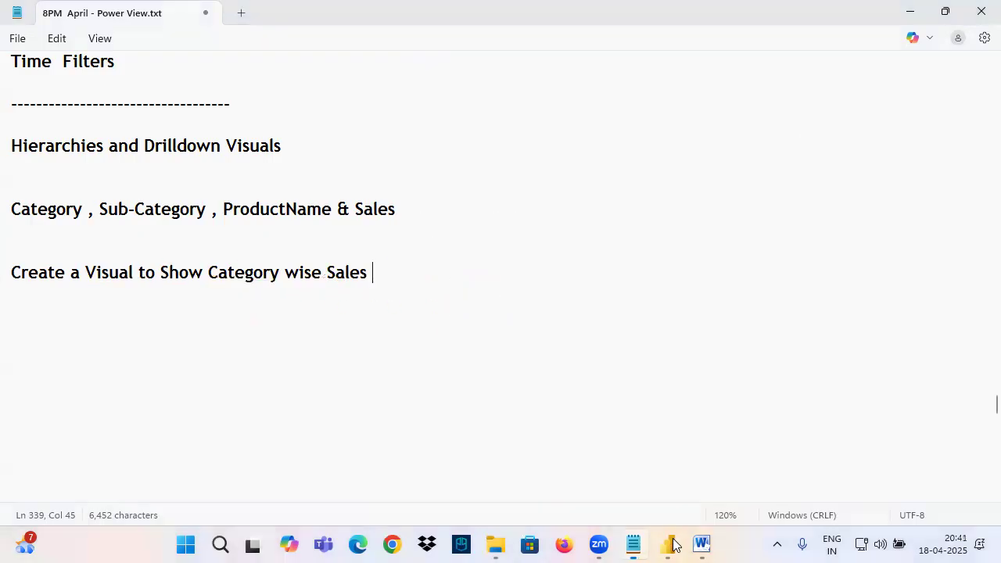
Switch to Power BI Desktop and insert an empty stacked column chart beside the Sales card, enlarging it slightly
{"action": "left_click", "coordinate": [670, 544]}
{"action": "left_click", "coordinate": [401, 348]}
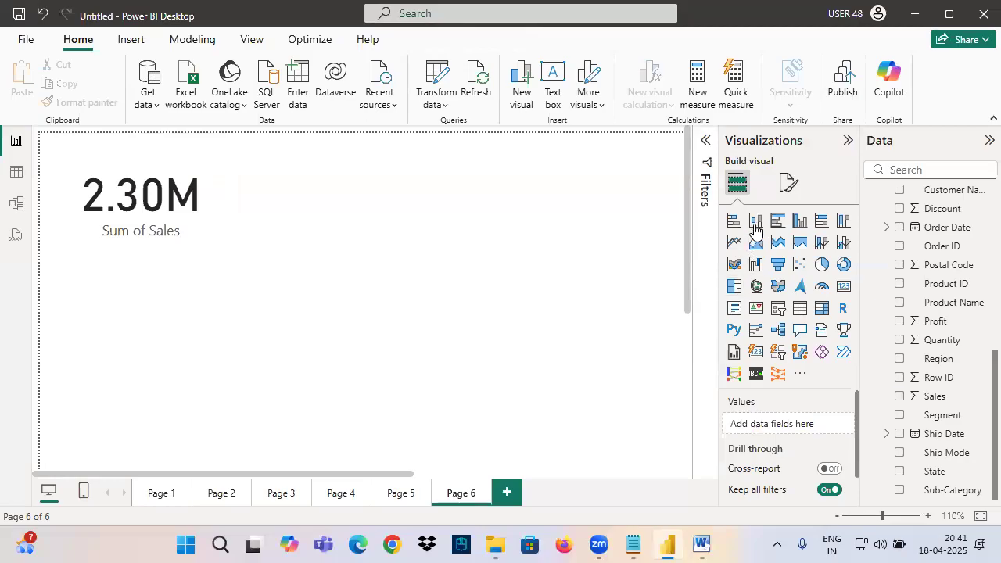
{"action": "left_click", "coordinate": [755, 221]}
{"action": "left_click_drag", "start_coordinate": [145, 380], "coordinate": [335, 214]}
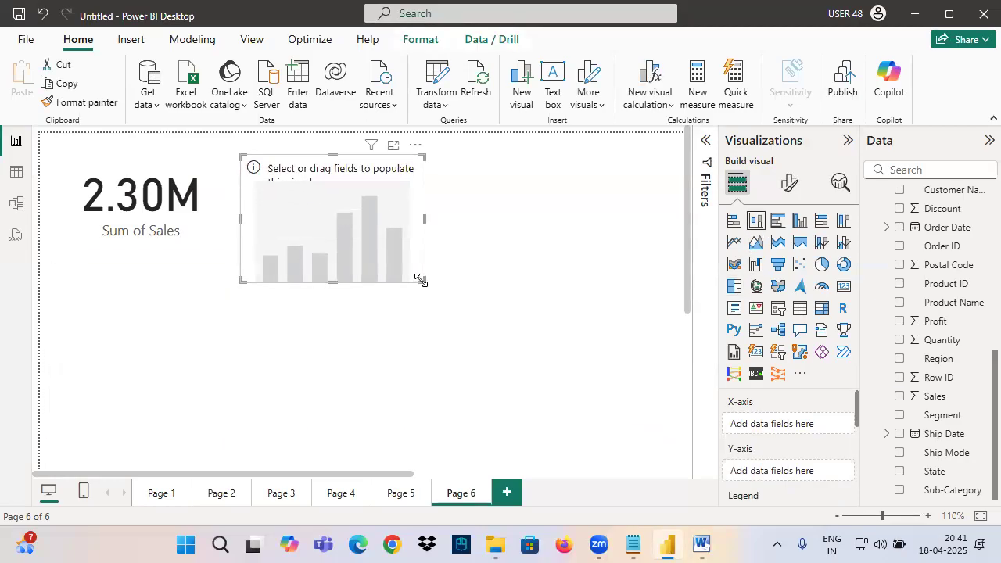
{"action": "left_click_drag", "start_coordinate": [423, 280], "coordinate": [487, 304]}
Add the Category field to the column chart's X-axis and the Sales field to its Y-axis
{"action": "scroll", "coordinate": [952, 283], "scroll_direction": "up", "scroll_amount": 3}
{"action": "left_click_drag", "start_coordinate": [952, 283], "coordinate": [395, 266]}
{"action": "scroll", "coordinate": [937, 378], "scroll_direction": "down", "scroll_amount": 2}
{"action": "scroll", "coordinate": [937, 379], "scroll_direction": "down", "scroll_amount": 2}
{"action": "left_click_drag", "start_coordinate": [935, 396], "coordinate": [525, 292]}
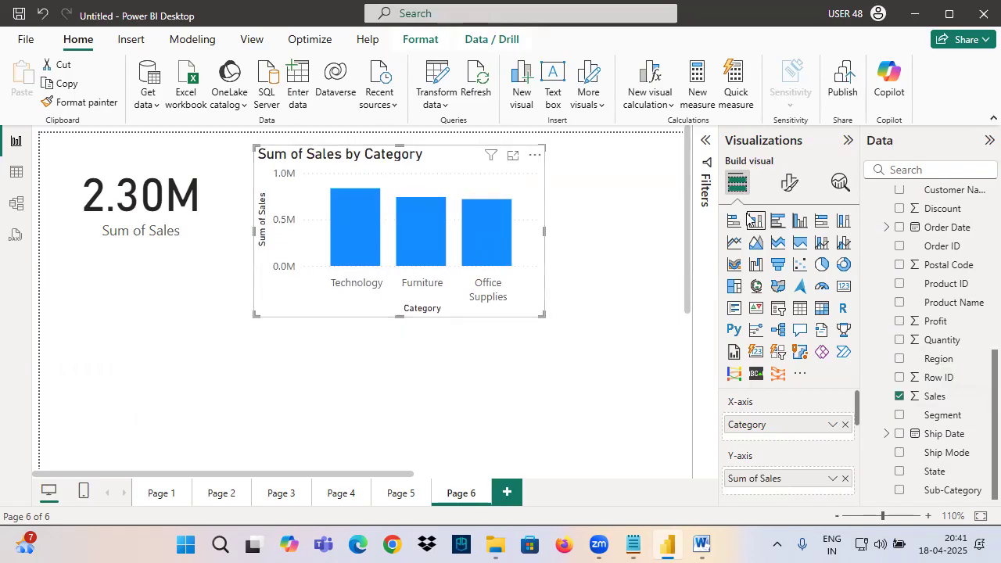
Turn on data labels for the Sum of Sales by Category chart
{"action": "left_click", "coordinate": [788, 182]}
{"action": "scroll", "coordinate": [839, 460], "scroll_direction": "down", "scroll_amount": 3}
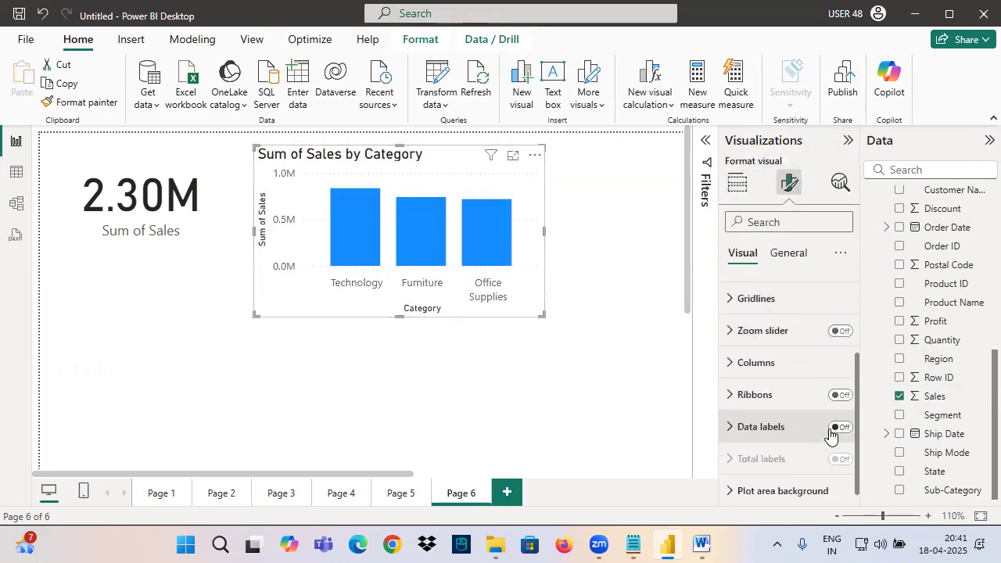
{"action": "left_click", "coordinate": [840, 422]}
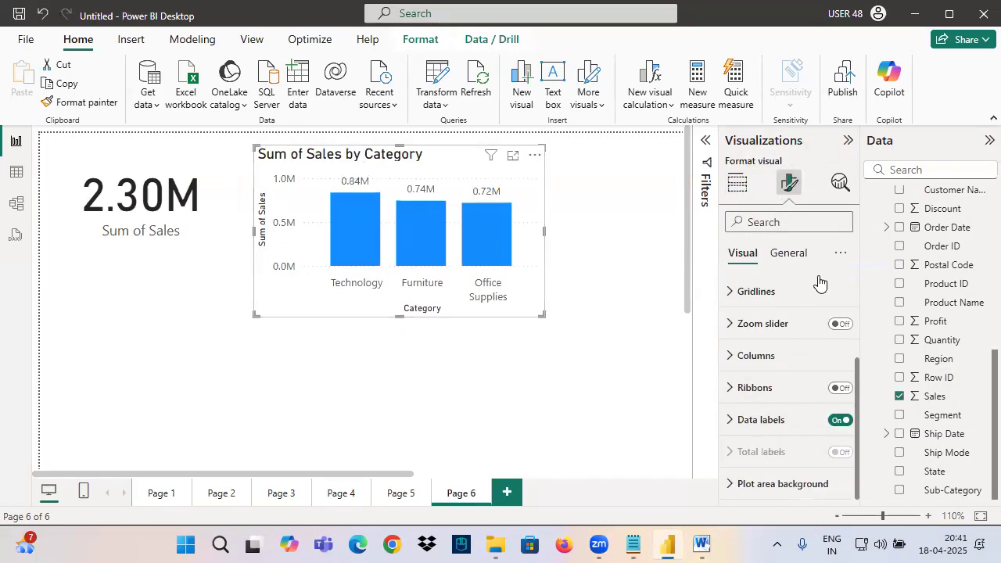
Turn on the Category chart's visual border and set its colour to light grey
{"action": "left_click", "coordinate": [790, 254]}
{"action": "left_click", "coordinate": [759, 355]}
{"action": "left_click", "coordinate": [834, 431]}
{"action": "left_click", "coordinate": [766, 431]}
{"action": "left_click", "coordinate": [763, 471]}
{"action": "left_click", "coordinate": [751, 290]}
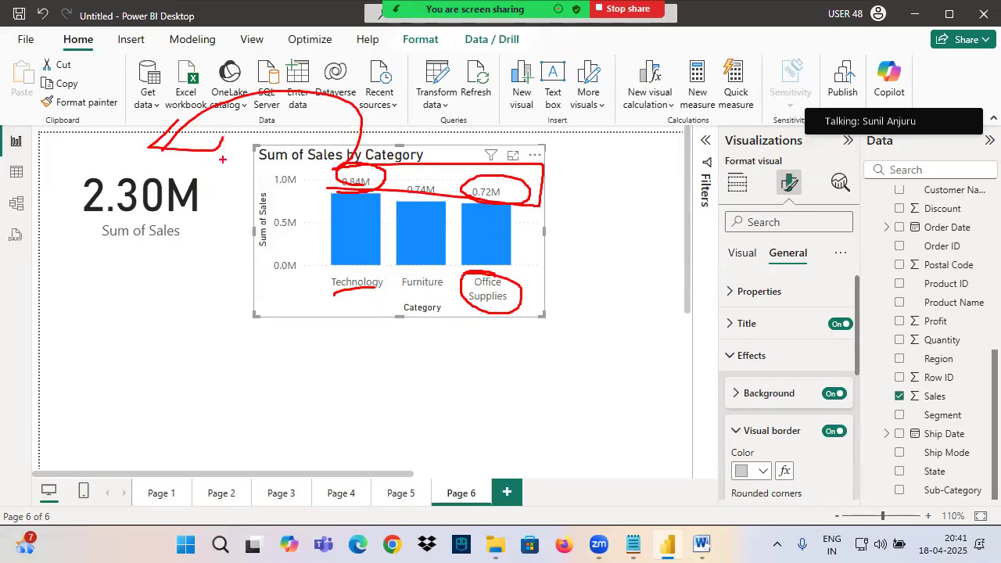
Set the Sales card's callout value font size to 20 and shrink the card to fit
{"action": "left_click", "coordinate": [206, 250]}
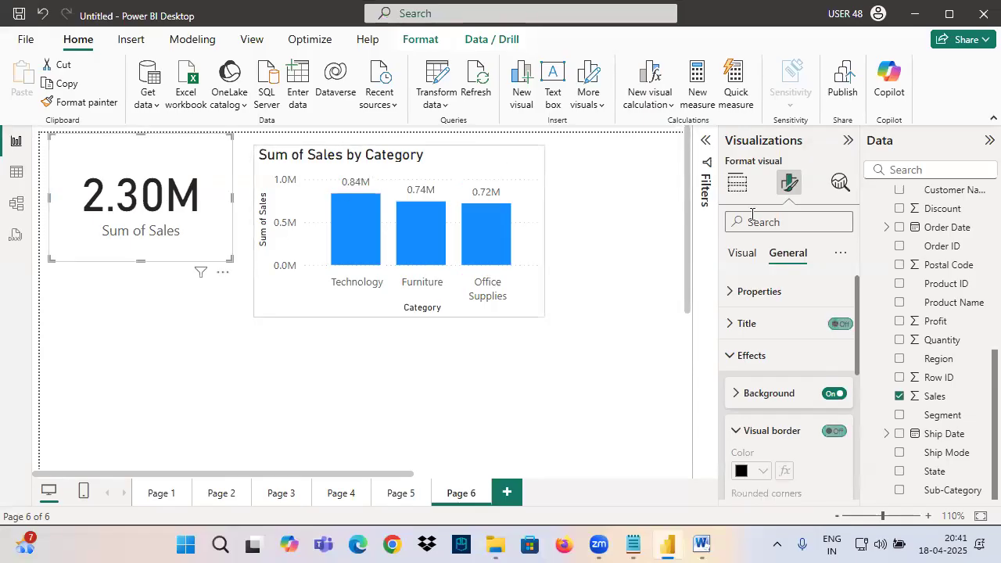
{"action": "left_click", "coordinate": [741, 252]}
{"action": "left_click", "coordinate": [764, 290]}
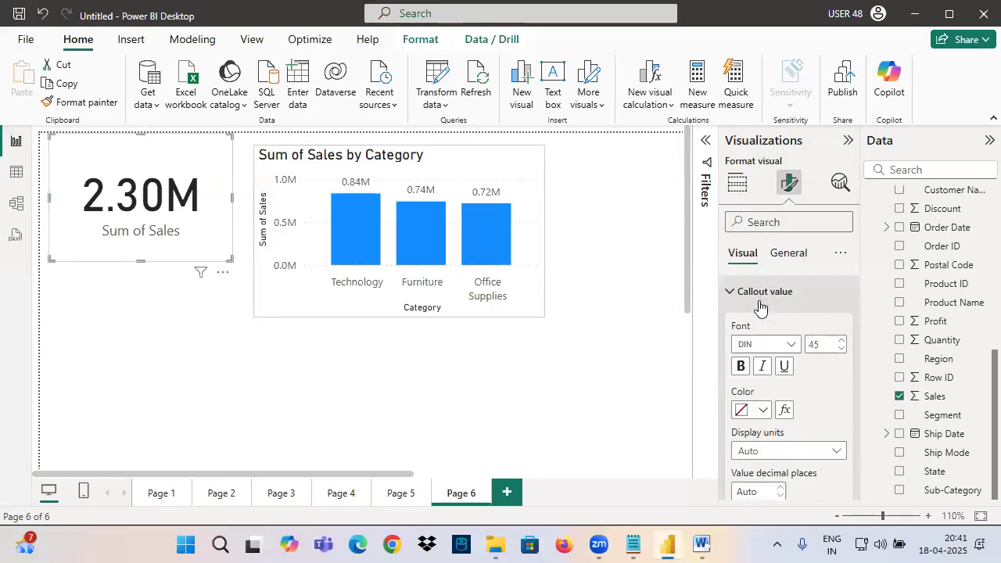
{"action": "double_click", "coordinate": [817, 344]}
{"action": "type", "text": "20"}
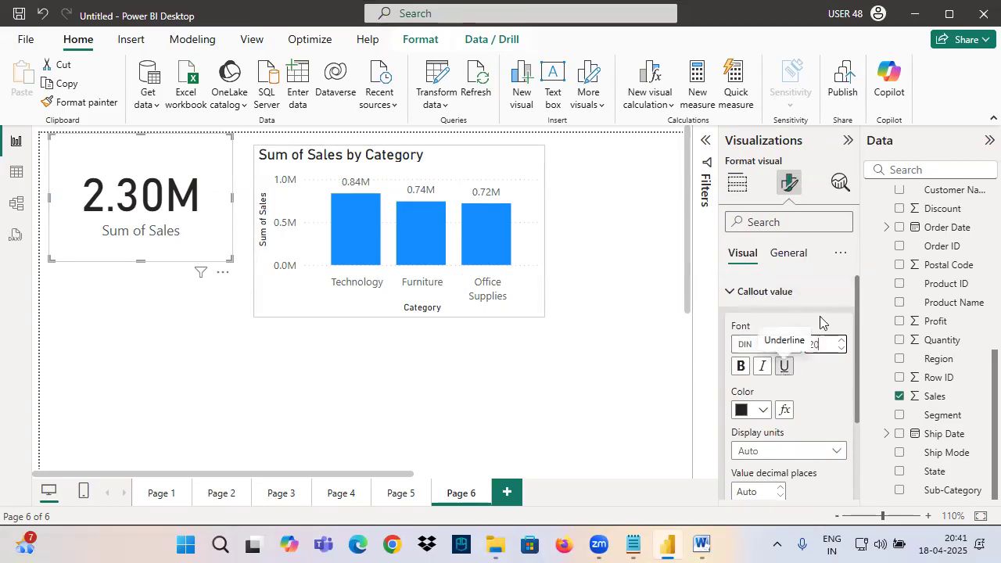
{"action": "left_click_drag", "start_coordinate": [229, 258], "coordinate": [189, 213]}
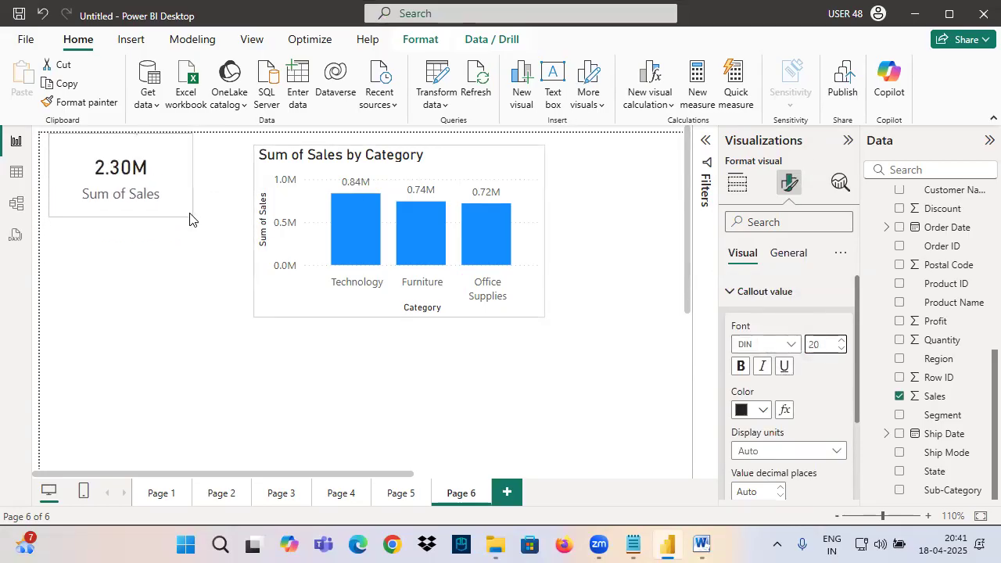
Move the Category chart next to the smaller Sales card, leaving a narrow gap between them
{"action": "left_click", "coordinate": [387, 178]}
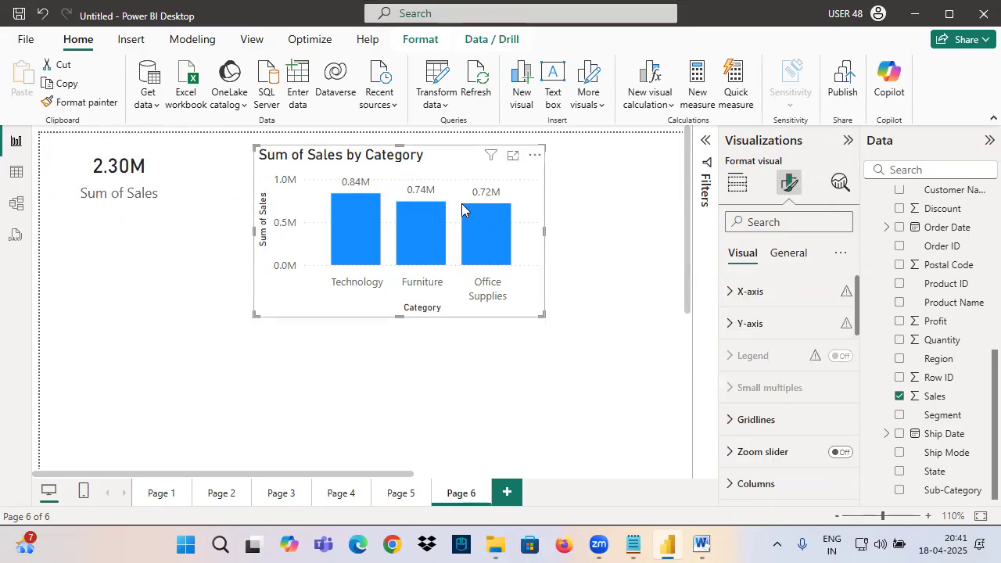
{"action": "left_click_drag", "start_coordinate": [462, 207], "coordinate": [383, 203]}
{"action": "left_click", "coordinate": [581, 232]}
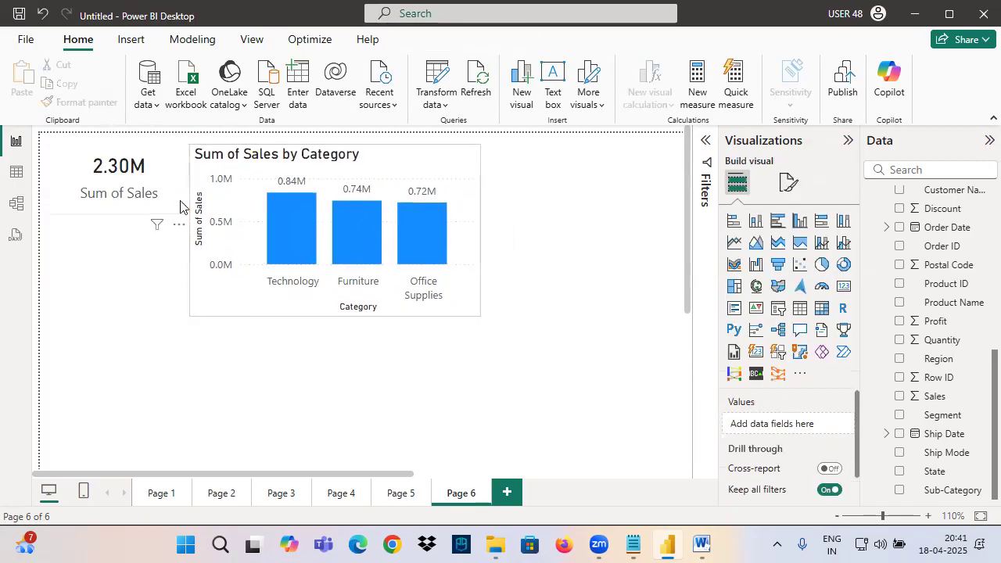
{"action": "left_click", "coordinate": [181, 206]}
{"action": "left_click", "coordinate": [283, 181]}
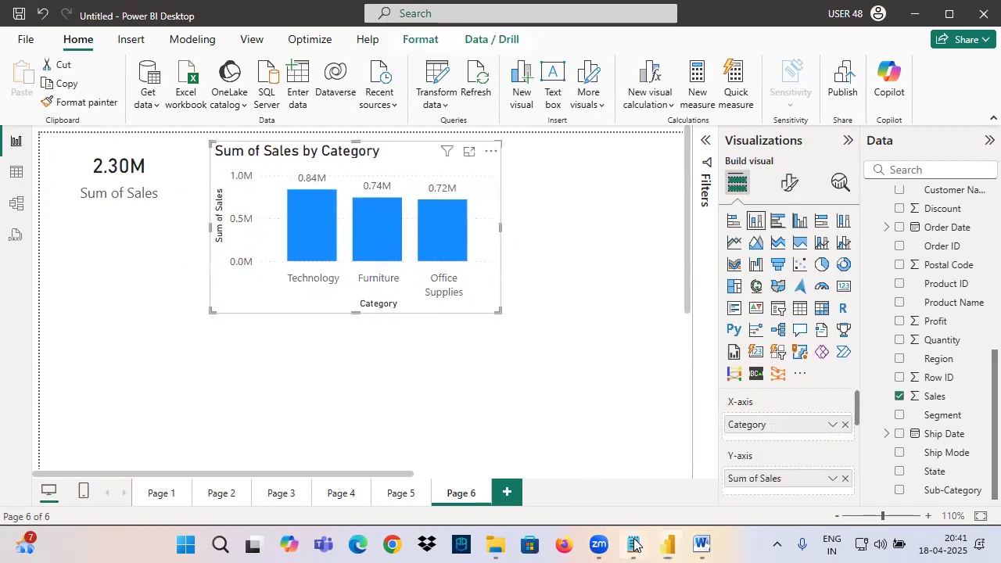
In the Notepad notes, duplicate the Category request line and change the copy to "Create a Visual to Show Sub-Category wise Sales"
{"action": "left_click", "coordinate": [633, 545]}
{"action": "left_click_drag", "start_coordinate": [24, 210], "coordinate": [424, 217]}
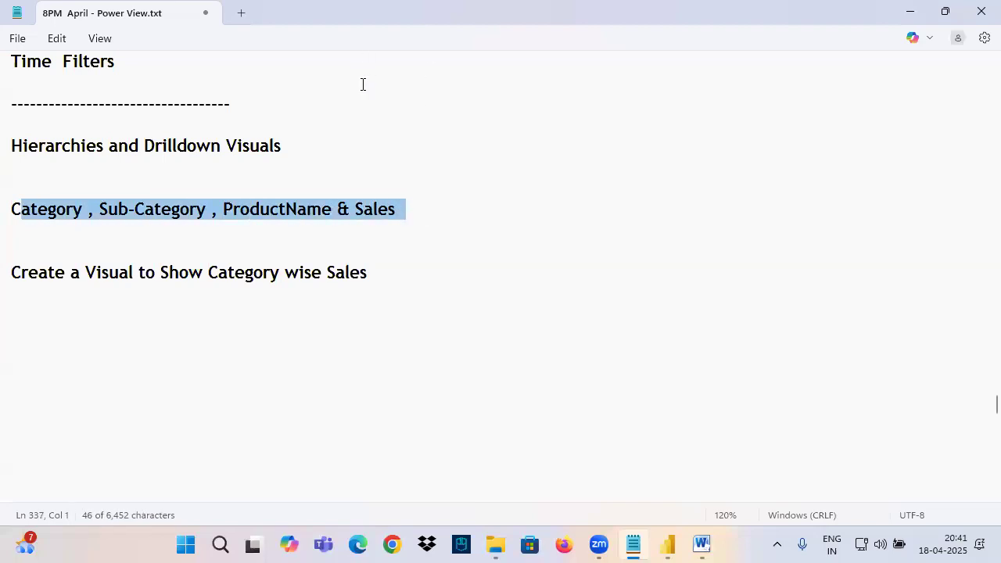
{"action": "left_click", "coordinate": [404, 277]}
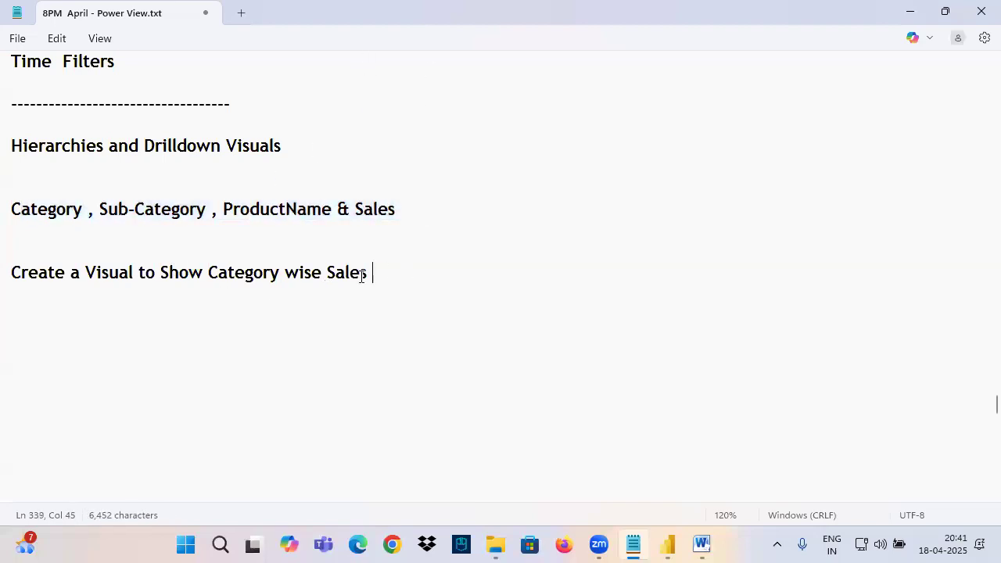
{"action": "left_click_drag", "start_coordinate": [373, 276], "coordinate": [7, 276]}
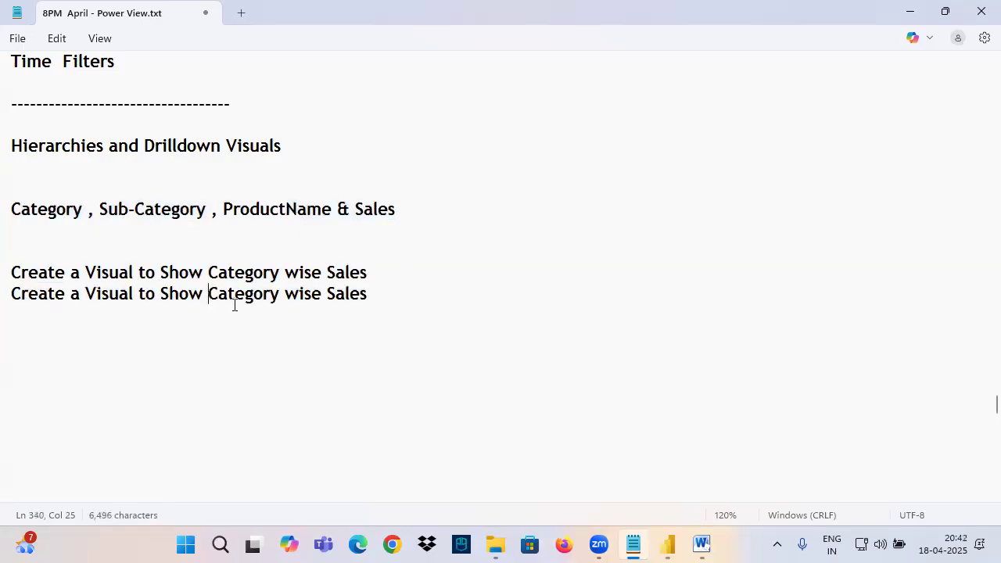
{"action": "type", "text": "Sub-Category wise Sales"}
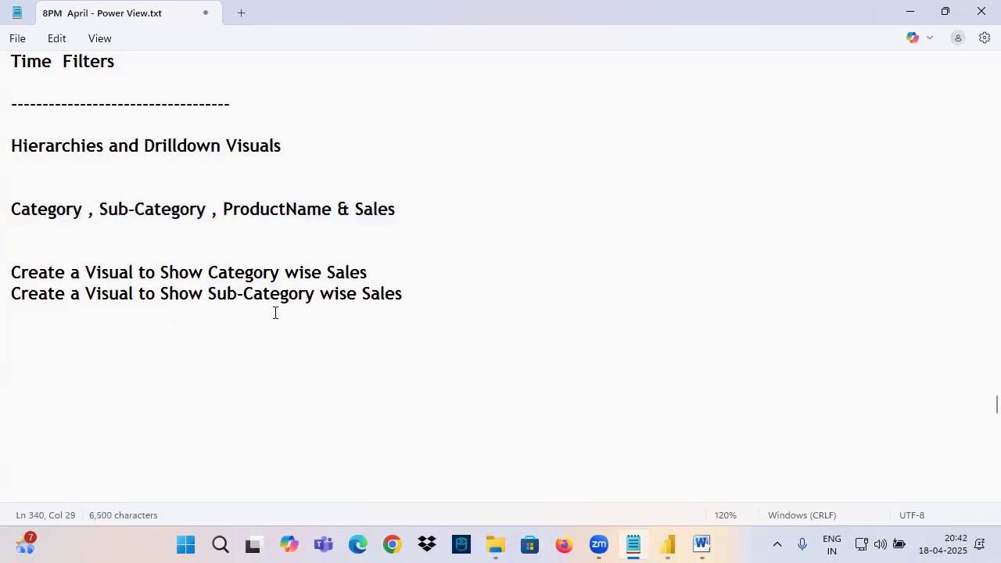
Switch back to Power BI Desktop, select the Category chart and reduce its height slightly
{"action": "left_click", "coordinate": [666, 544]}
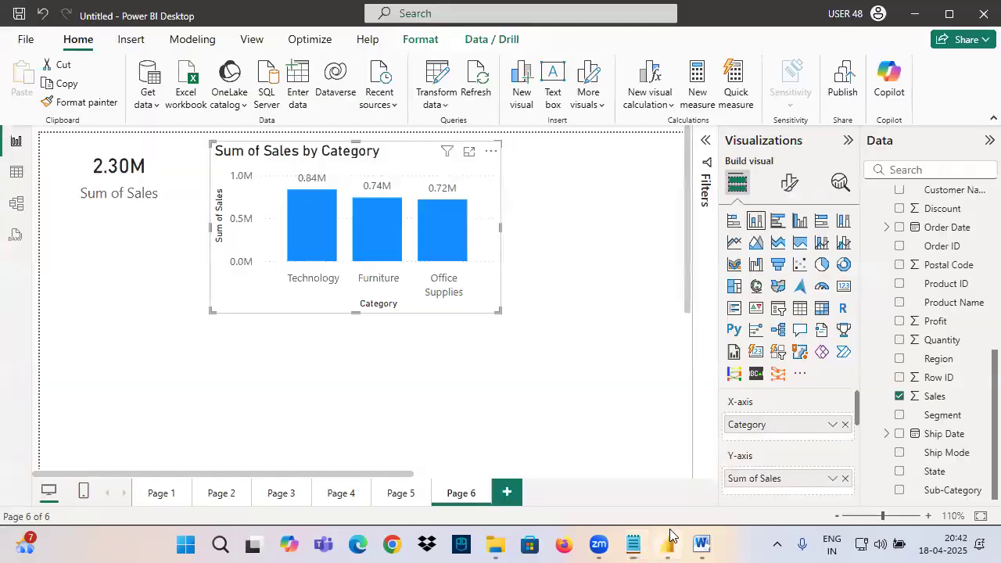
{"action": "left_click", "coordinate": [250, 397]}
{"action": "left_click", "coordinate": [372, 313]}
{"action": "mouse_move", "coordinate": [356, 311]}
{"action": "left_mouse_down"}
{"action": "mouse_move", "coordinate": [360, 292]}
{"action": "mouse_move", "coordinate": [360, 310]}
{"action": "left_mouse_up"}
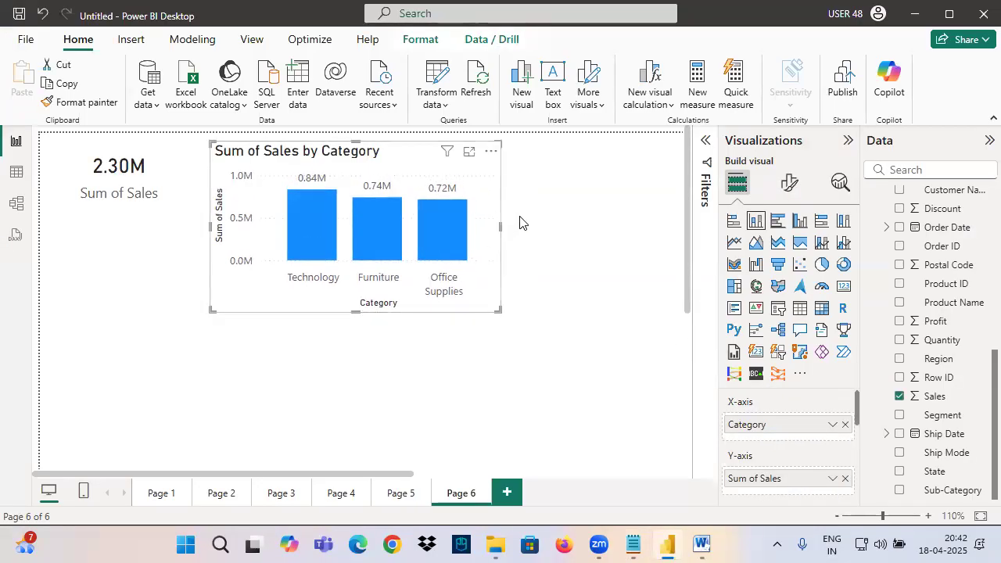
Add a stacked column chart of Sales by Sub-Category in the empty space beneath the Category chart
{"action": "scroll", "coordinate": [516, 224], "scroll_direction": "down", "scroll_amount": 3}
{"action": "scroll", "coordinate": [243, 322], "scroll_direction": "up", "scroll_amount": 1}
{"action": "left_click", "coordinate": [251, 333]}
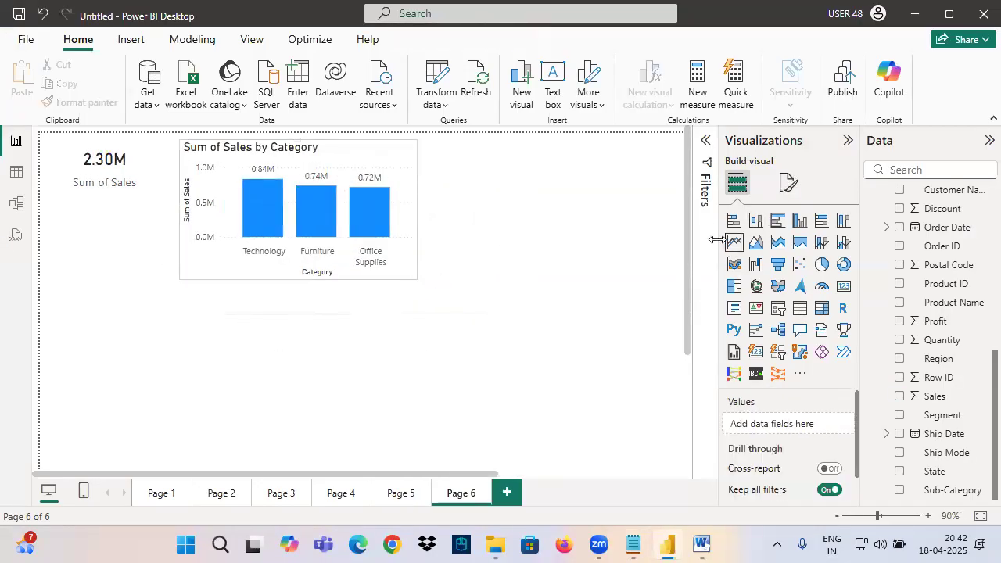
{"action": "left_click", "coordinate": [755, 221]}
{"action": "left_click_drag", "start_coordinate": [146, 384], "coordinate": [641, 381]}
{"action": "left_click_drag", "start_coordinate": [545, 345], "coordinate": [81, 299]}
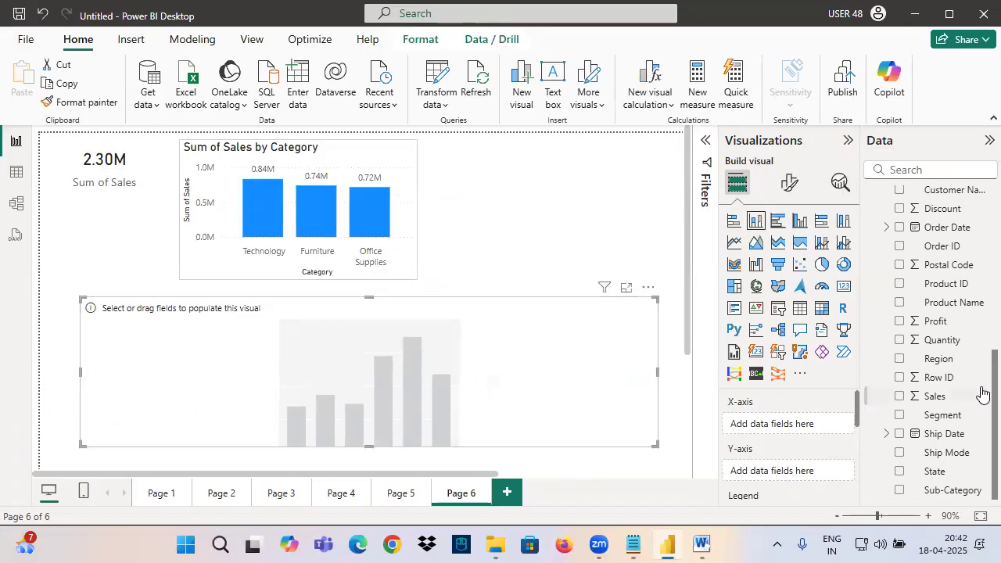
{"action": "left_click_drag", "start_coordinate": [955, 491], "coordinate": [500, 403]}
{"action": "left_click_drag", "start_coordinate": [934, 395], "coordinate": [441, 383]}
Copy the Category chart's formatting onto the Sub-Category chart with Format Painter and extend the Sub-Category chart slightly upward
{"action": "left_click", "coordinate": [195, 166]}
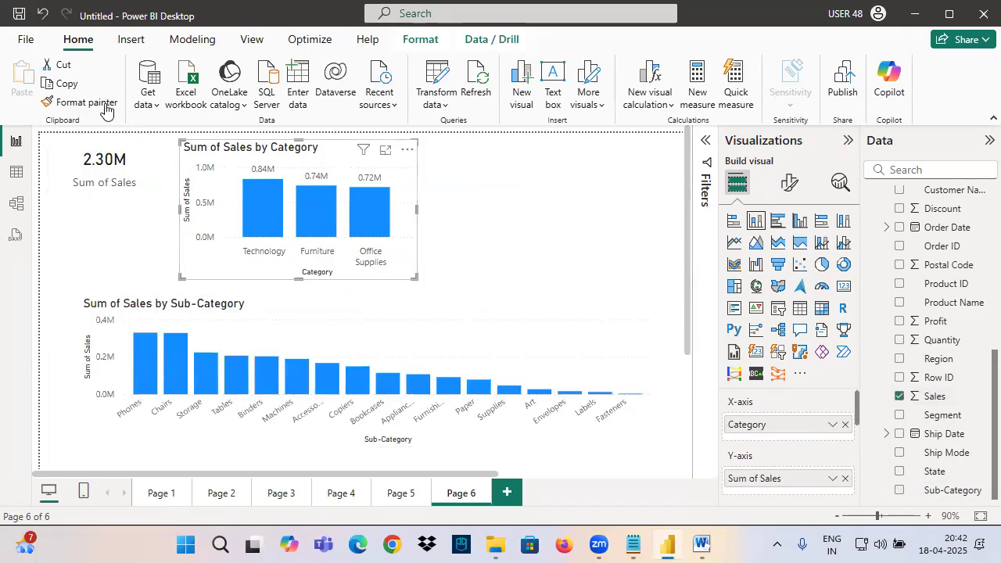
{"action": "left_click", "coordinate": [88, 102]}
{"action": "left_click", "coordinate": [396, 330]}
{"action": "left_click_drag", "start_coordinate": [369, 300], "coordinate": [370, 291]}
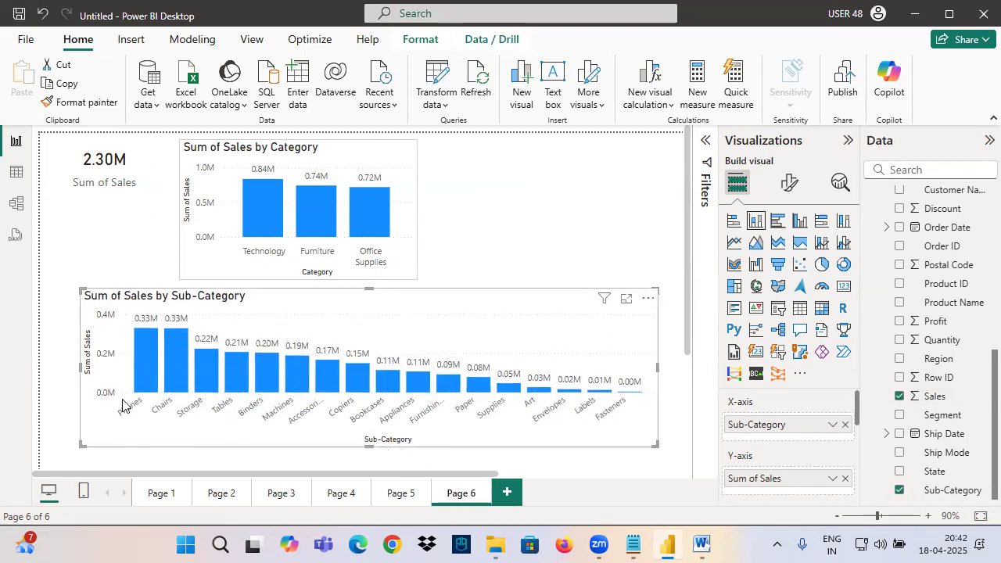
Move the Sub-Category chart toward the page's left margin and lower its upper edge to leave a gap beneath the Category chart
{"action": "scroll", "coordinate": [172, 413], "scroll_direction": "up", "scroll_amount": 1}
{"action": "left_click_drag", "start_coordinate": [462, 345], "coordinate": [409, 357]}
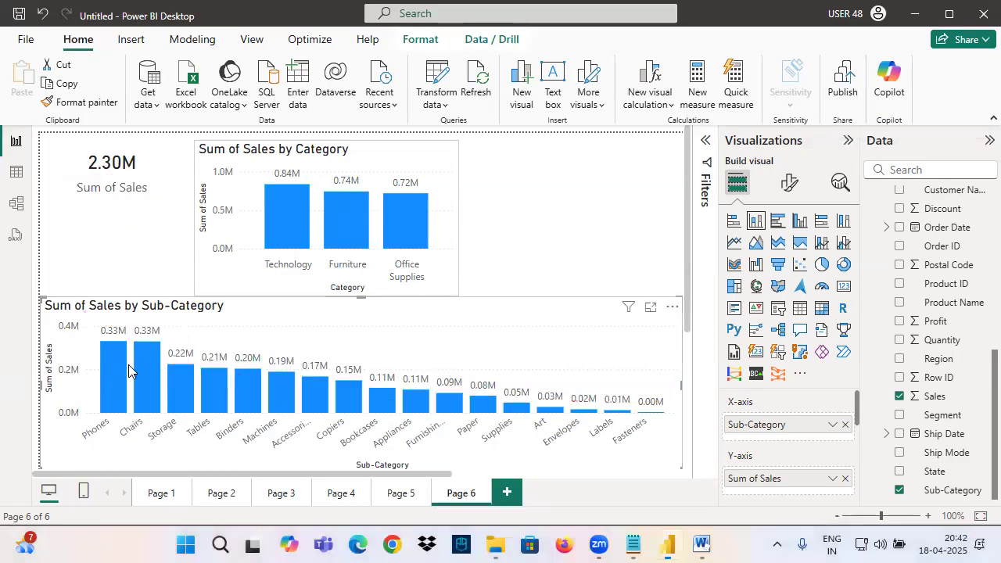
{"action": "left_click_drag", "start_coordinate": [361, 297], "coordinate": [356, 314]}
{"action": "left_click_drag", "start_coordinate": [440, 343], "coordinate": [439, 334]}
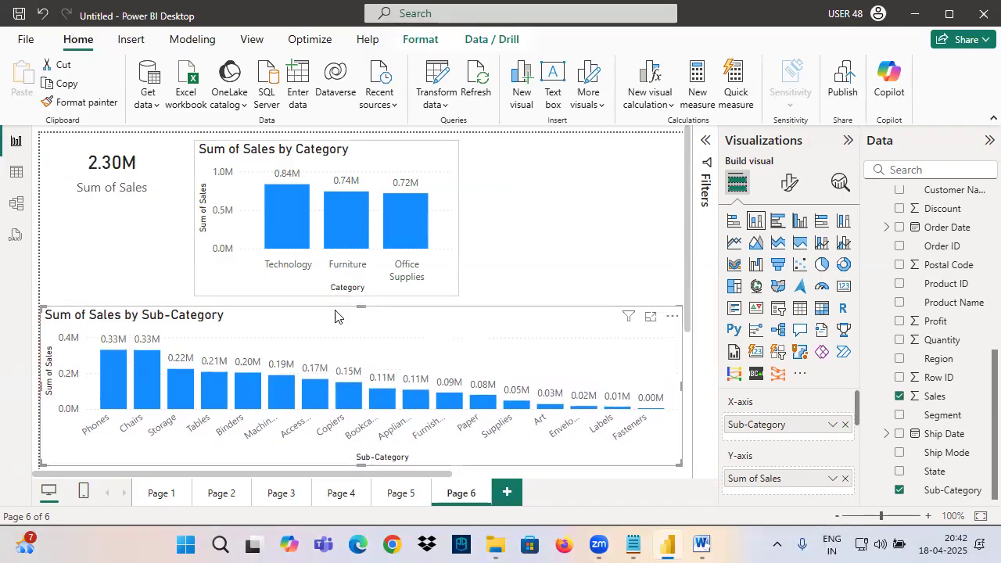
Switch to the Notepad notes and review the hierarchy field list and the Category and Sub-Category request lines
{"action": "left_click", "coordinate": [633, 544]}
{"action": "left_click", "coordinate": [41, 272]}
{"action": "left_click_drag", "start_coordinate": [44, 272], "coordinate": [458, 319]}
{"action": "left_click", "coordinate": [364, 337]}
{"action": "left_click_drag", "start_coordinate": [226, 208], "coordinate": [331, 208]}
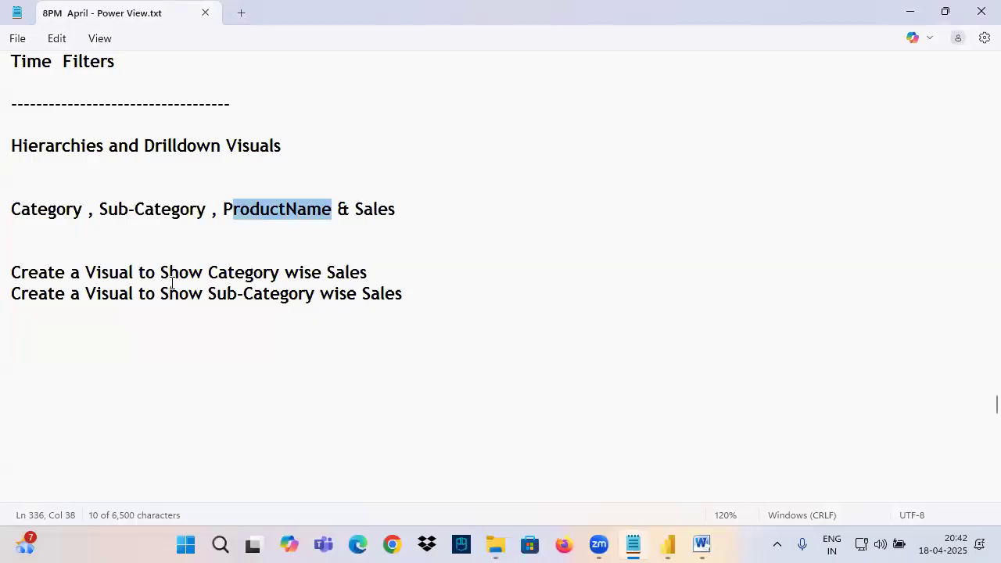
{"action": "left_click_drag", "start_coordinate": [22, 209], "coordinate": [414, 212]}
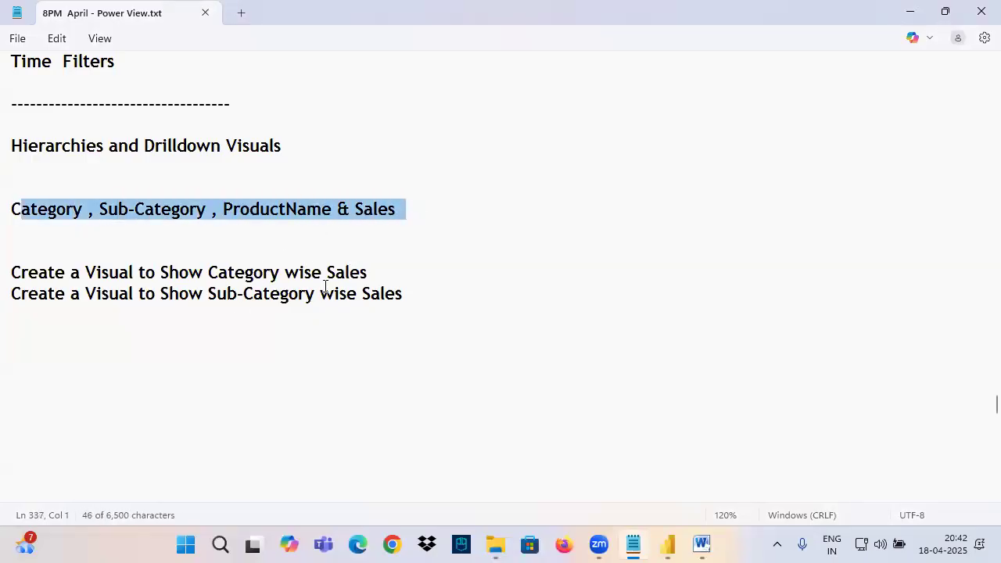
{"action": "left_click_drag", "start_coordinate": [182, 271], "coordinate": [393, 273]}
{"action": "left_click_drag", "start_coordinate": [207, 294], "coordinate": [329, 333]}
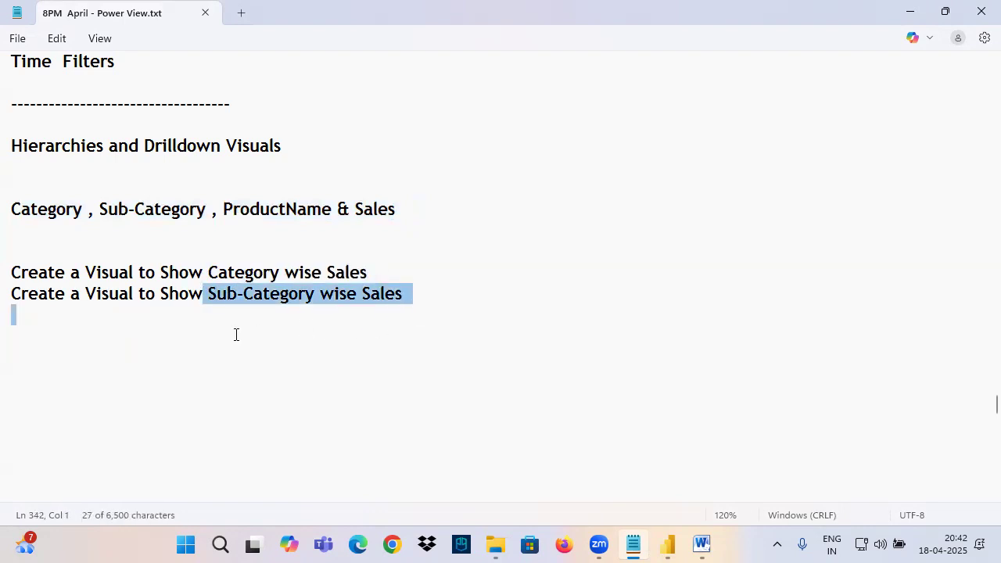
{"action": "left_click_drag", "start_coordinate": [243, 226], "coordinate": [332, 225]}
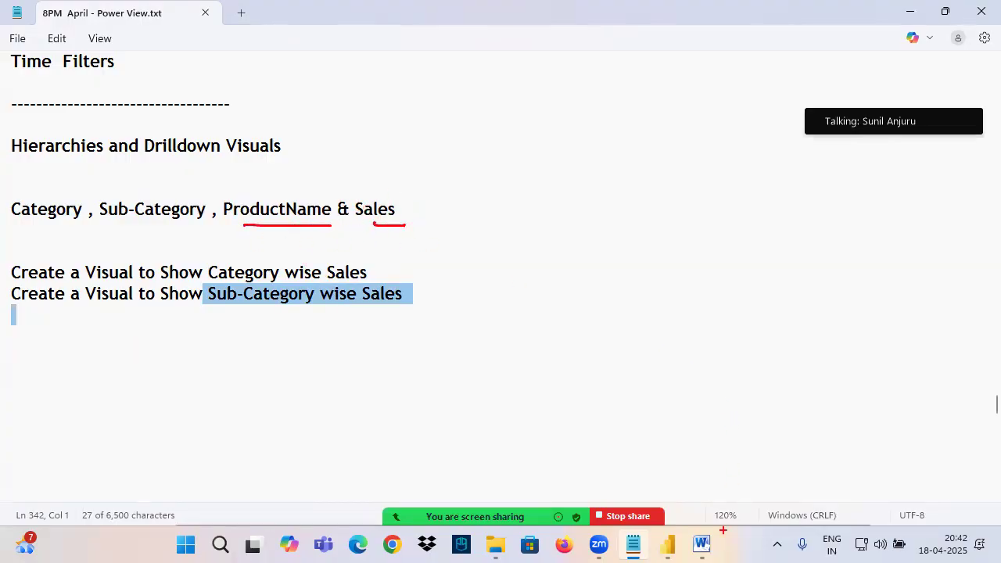
Switch back to Power BI Desktop and move the Sales card and Category chart down to free space for a heading
{"action": "key", "text": "alt+Tab"}
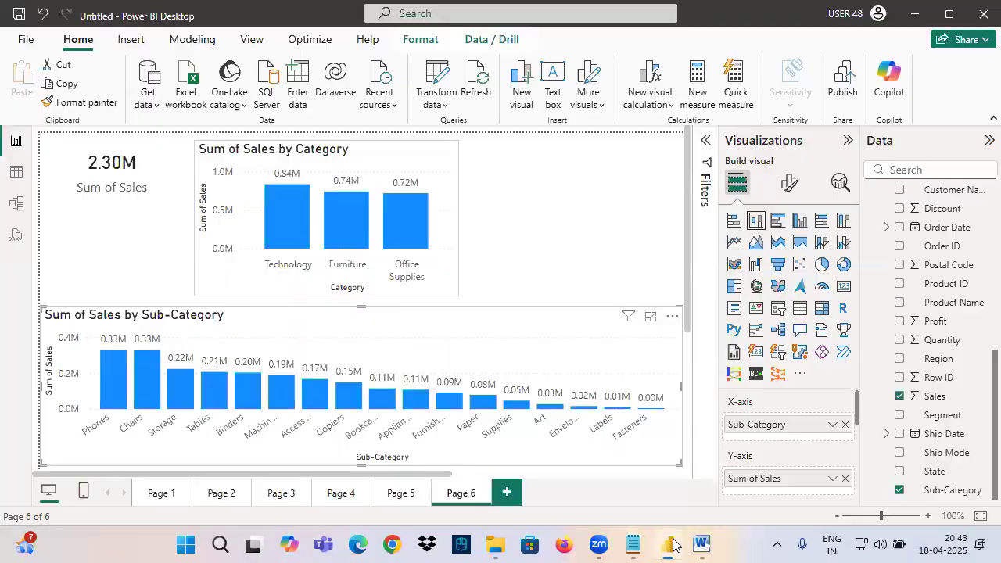
{"action": "left_click_drag", "start_coordinate": [117, 167], "coordinate": [123, 195]}
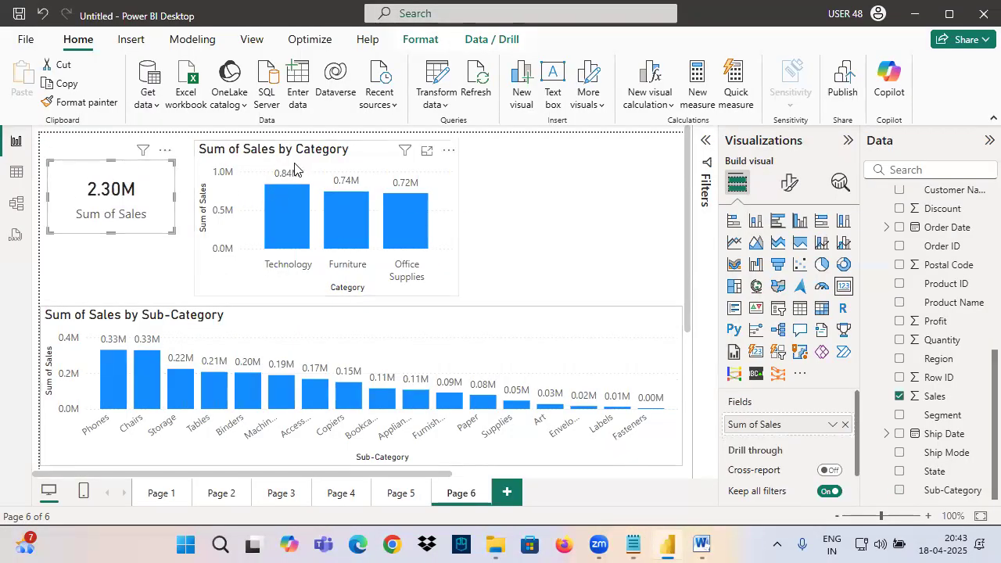
{"action": "left_click_drag", "start_coordinate": [295, 167], "coordinate": [303, 201]}
{"action": "left_click_drag", "start_coordinate": [149, 190], "coordinate": [147, 207]}
{"action": "left_click", "coordinate": [149, 141]}
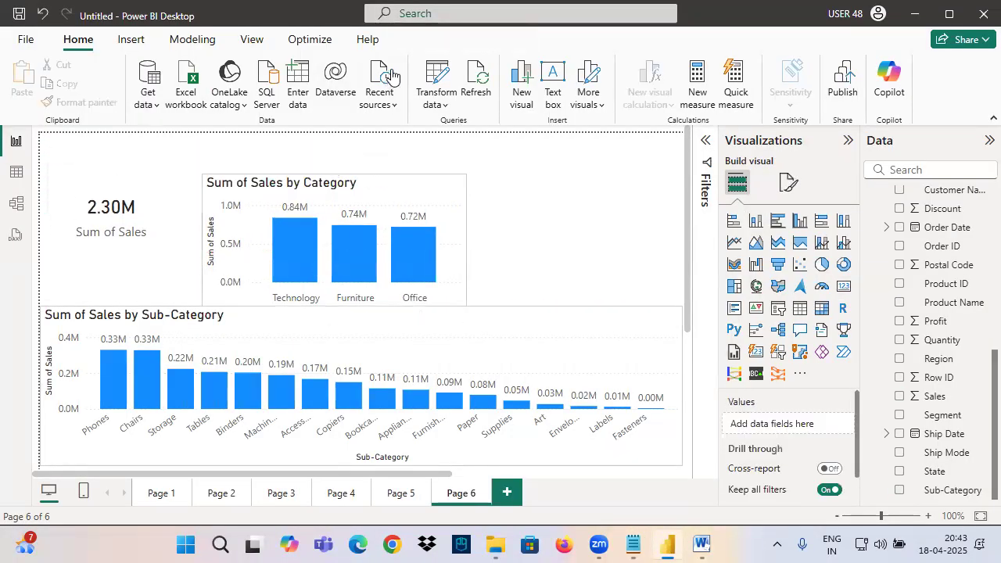
Insert a text box and reshape it into a wide, short strip above the Sales card and Category chart
{"action": "left_click", "coordinate": [131, 43]}
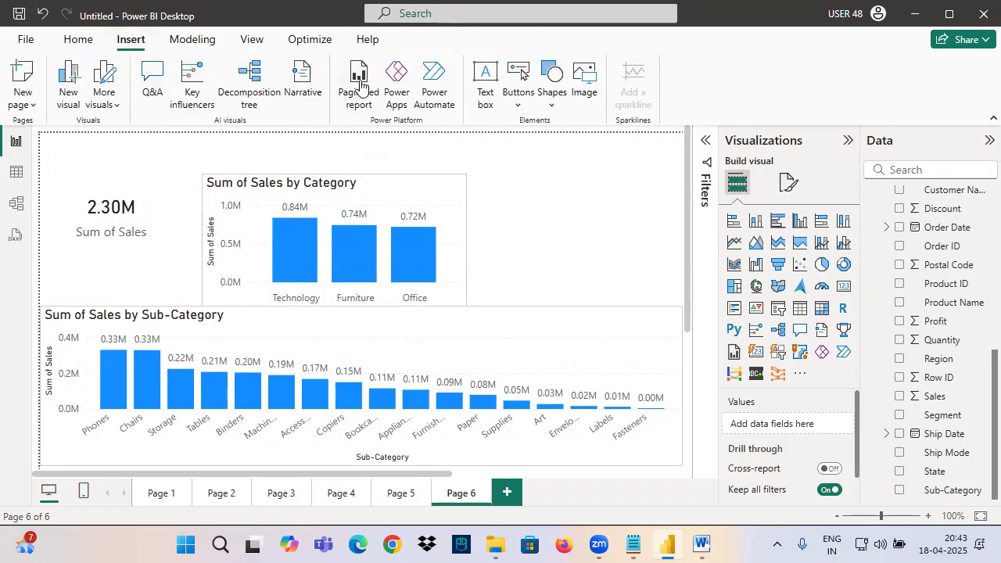
{"action": "left_click", "coordinate": [485, 82]}
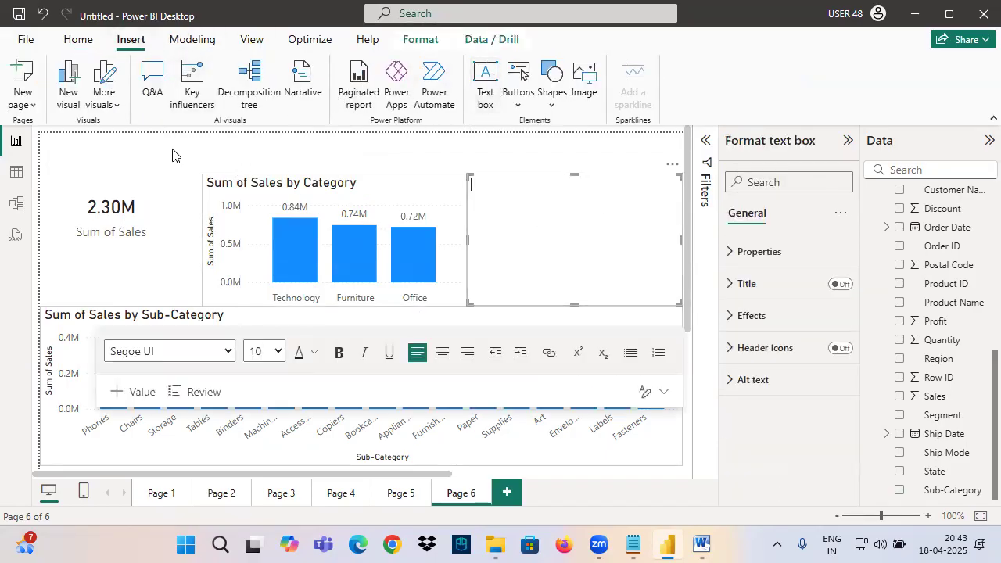
{"action": "left_click_drag", "start_coordinate": [588, 179], "coordinate": [199, 147]}
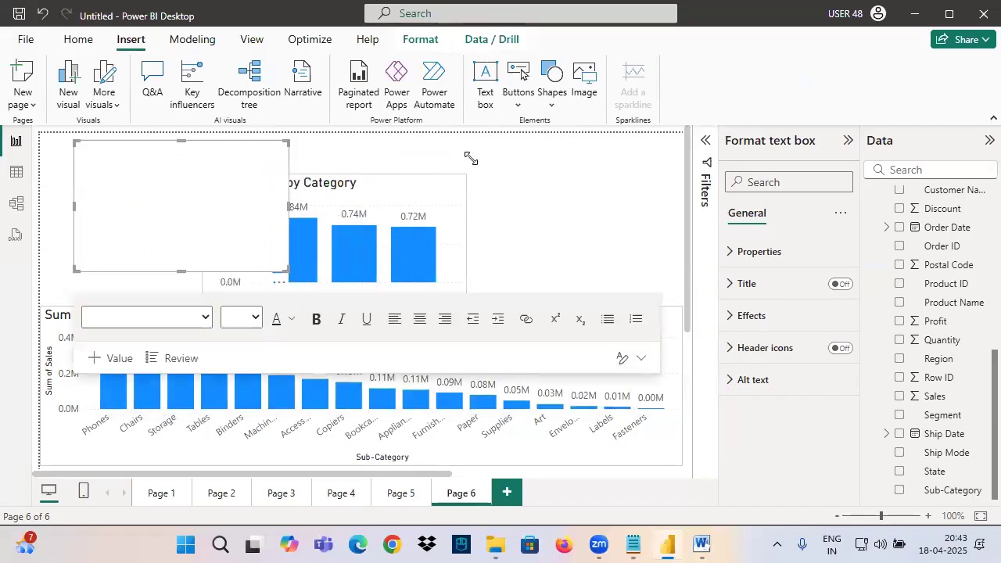
{"action": "left_click_drag", "start_coordinate": [470, 158], "coordinate": [659, 166]}
Copy the line "Category , Sub-Category , ProductName & Sales" from the Notepad notes into the Power BI text box
{"action": "left_click", "coordinate": [634, 541]}
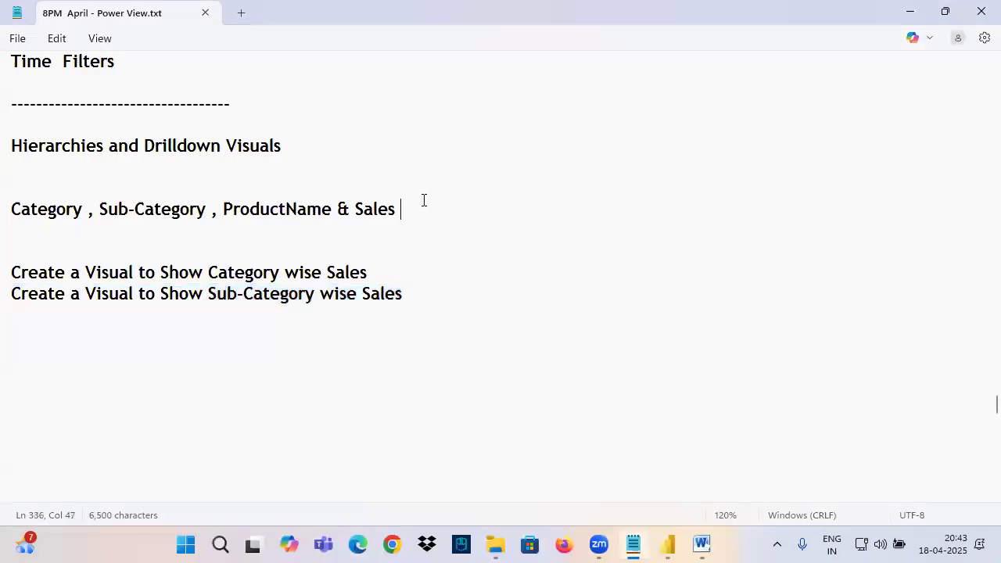
{"action": "left_click_drag", "start_coordinate": [422, 200], "coordinate": [7, 202]}
{"action": "key", "text": "ctrl+c"}
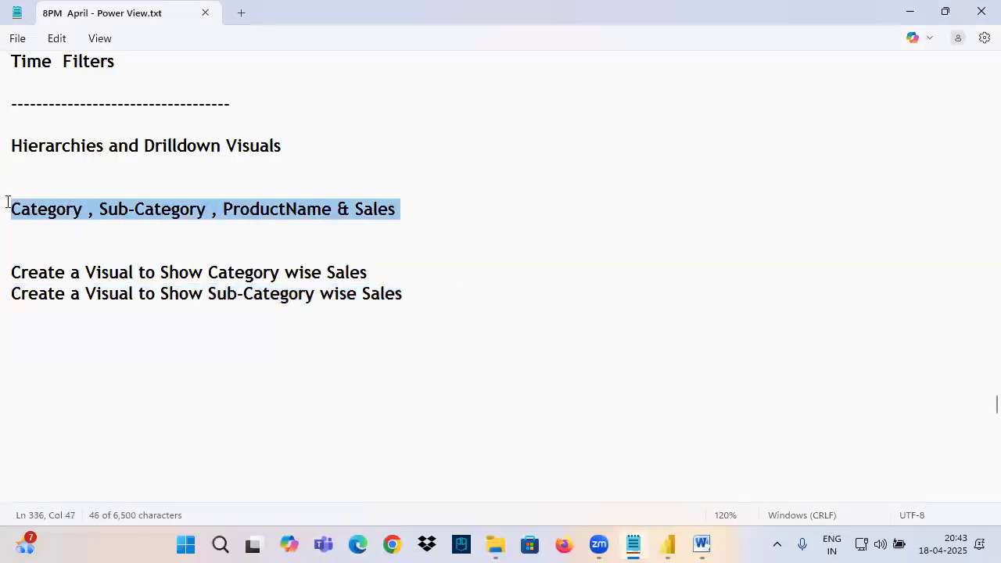
{"action": "left_click", "coordinate": [666, 545]}
{"action": "key", "text": "ctrl+v"}
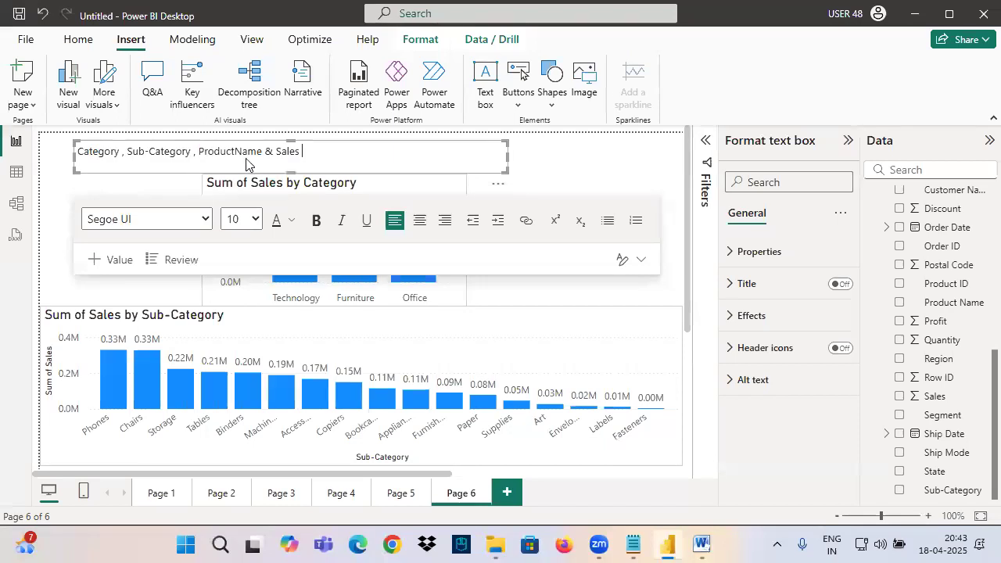
Format all of the heading text in the text box as size 12 and bold
{"action": "key", "text": "ctrl+a"}
{"action": "left_click", "coordinate": [254, 219]}
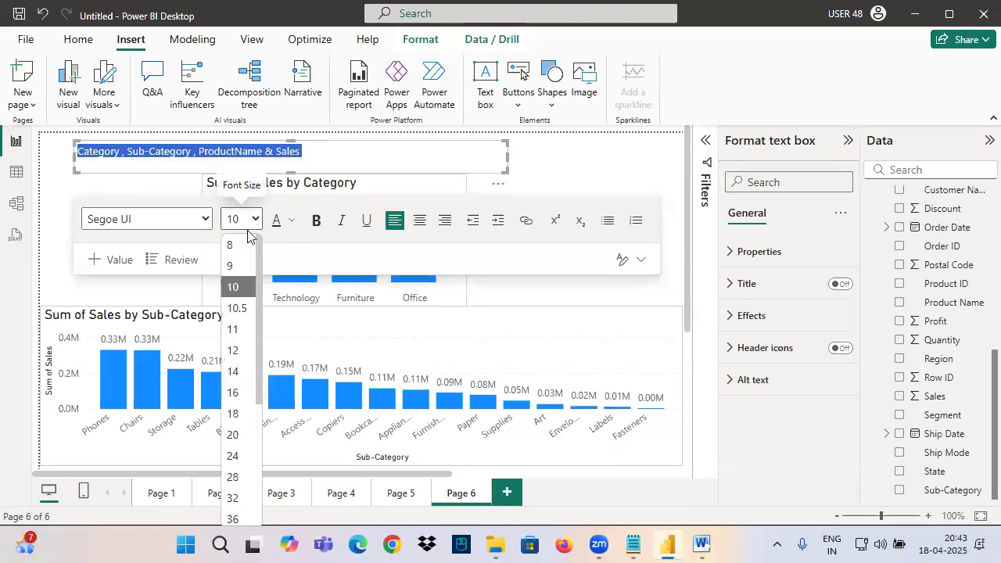
{"action": "left_click", "coordinate": [247, 349]}
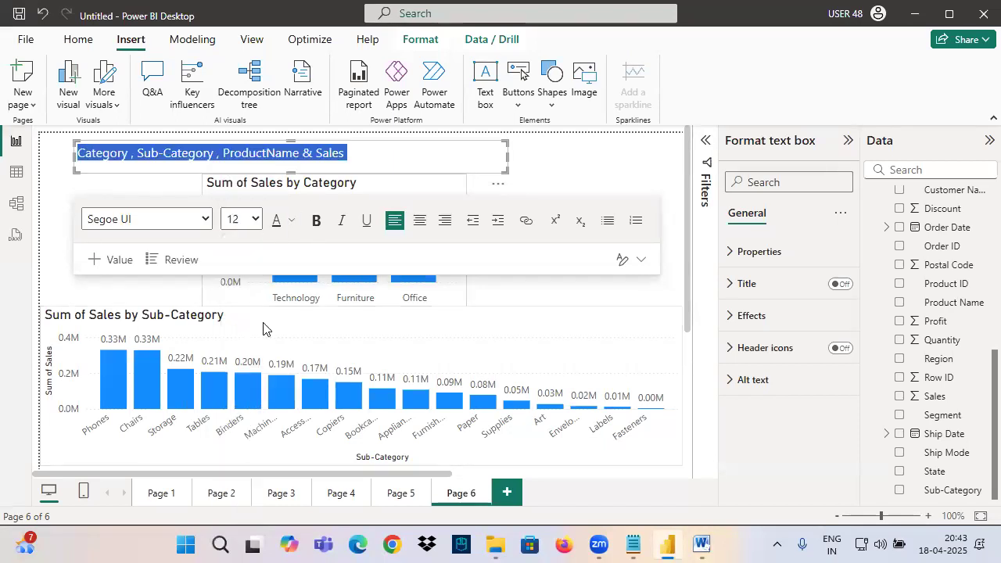
{"action": "left_click", "coordinate": [314, 222]}
{"action": "left_click", "coordinate": [625, 166]}
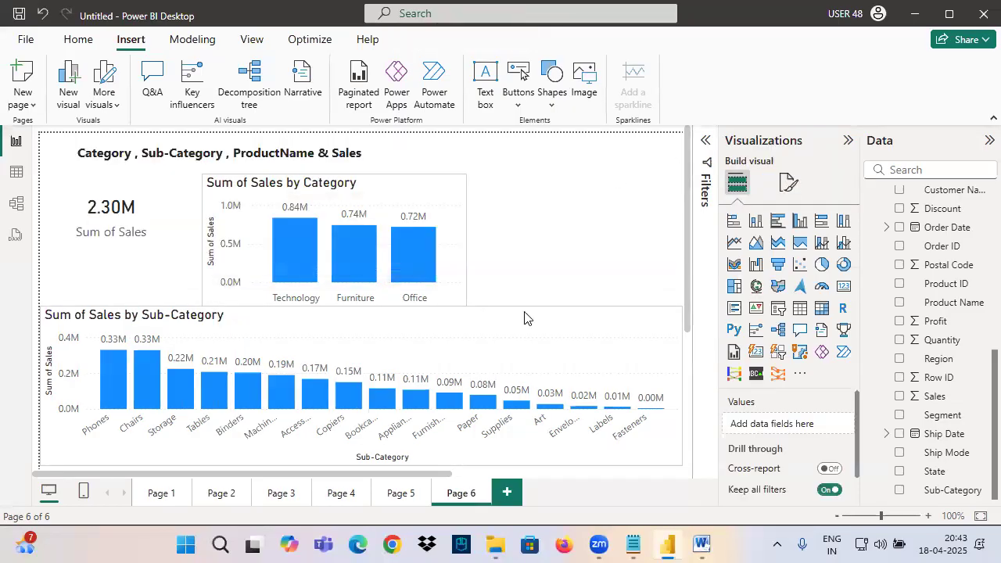
Examine the heading's field names, the Sales card and the titles of the Category and Sub-Category charts
{"action": "left_click_drag", "start_coordinate": [105, 166], "coordinate": [123, 161]}
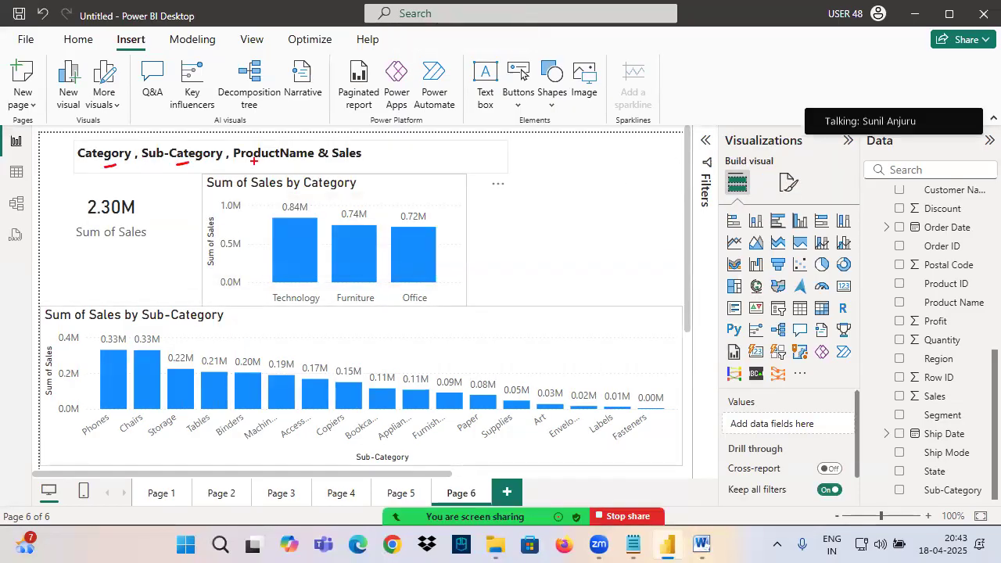
{"action": "mouse_move", "coordinate": [389, 134]}
{"action": "left_mouse_down"}
{"action": "mouse_move", "coordinate": [119, 134]}
{"action": "mouse_move", "coordinate": [266, 170]}
{"action": "mouse_move", "coordinate": [344, 128]}
{"action": "mouse_move", "coordinate": [201, 74]}
{"action": "left_mouse_up"}
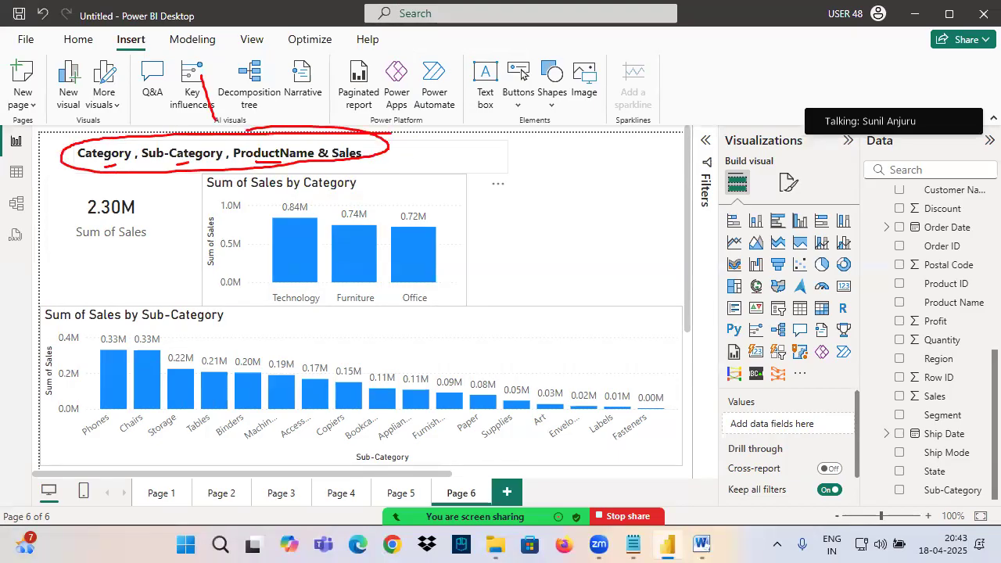
{"action": "mouse_move", "coordinate": [81, 192]}
{"action": "left_mouse_down"}
{"action": "mouse_move", "coordinate": [199, 227]}
{"action": "mouse_move", "coordinate": [140, 176]}
{"action": "left_mouse_up"}
{"action": "left_click_drag", "start_coordinate": [316, 193], "coordinate": [384, 198]}
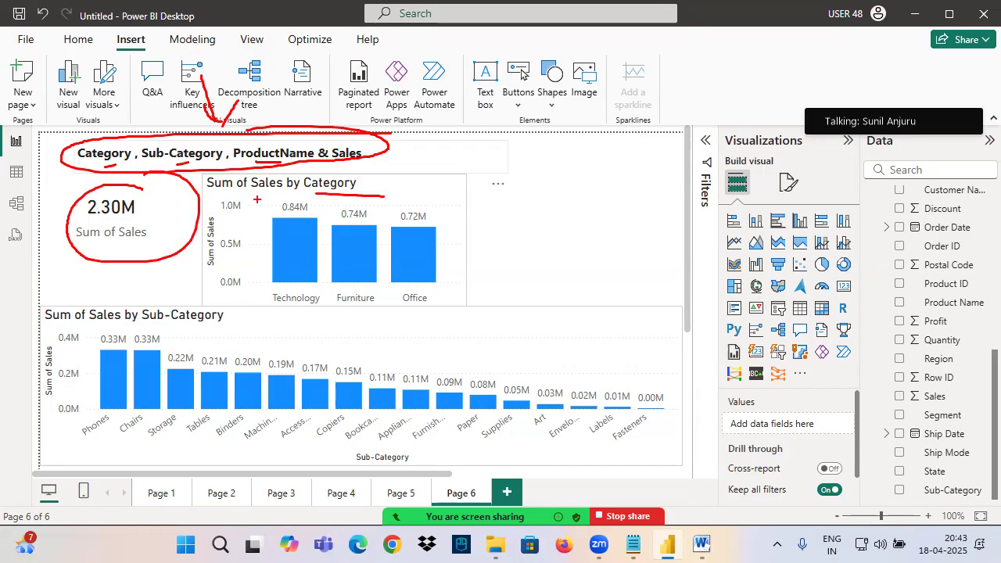
{"action": "left_click_drag", "start_coordinate": [142, 324], "coordinate": [212, 321]}
{"action": "left_click_drag", "start_coordinate": [95, 325], "coordinate": [130, 321]}
{"action": "key", "text": "Escape"}
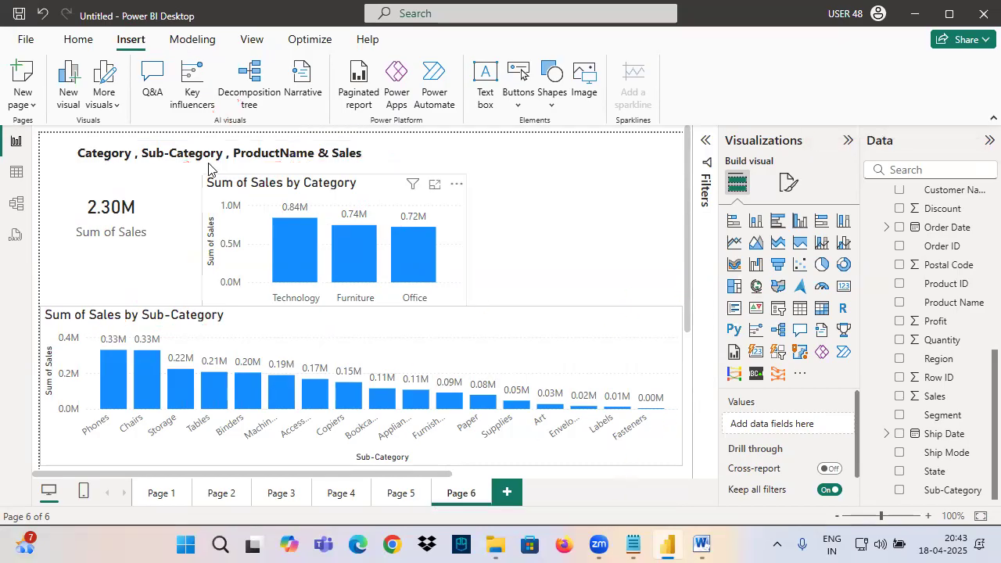
Shrink the heading text box slightly in width and height to fit its single line
{"action": "left_click", "coordinate": [503, 173]}
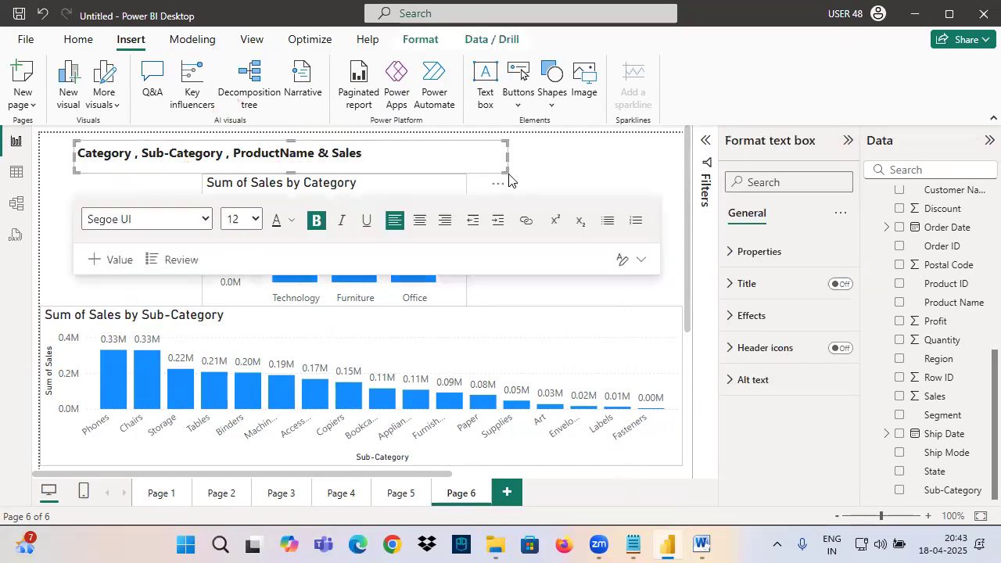
{"action": "left_click_drag", "start_coordinate": [507, 172], "coordinate": [484, 167]}
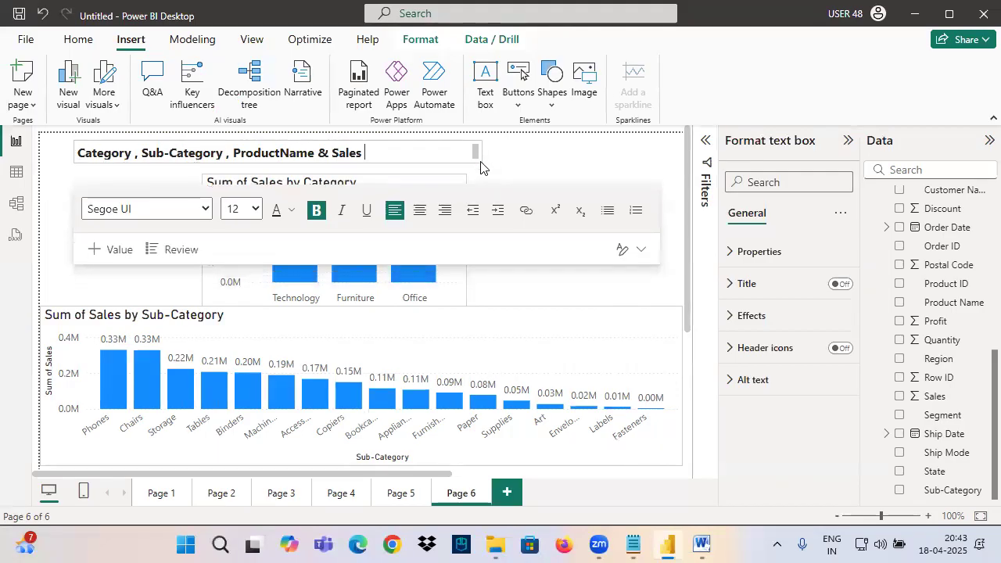
{"action": "left_click", "coordinate": [599, 196]}
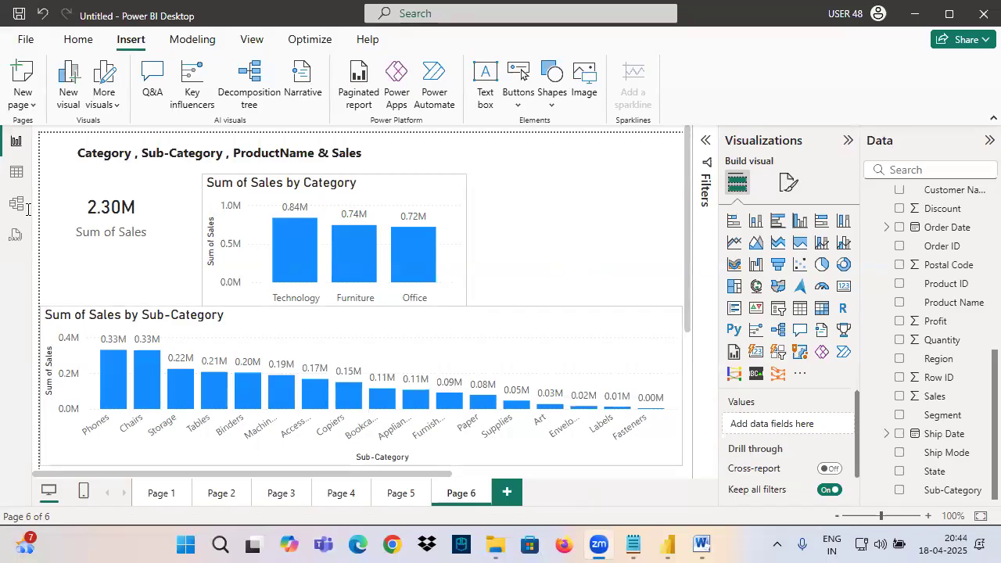
Switch to the Notepad notes and reread the hierarchy field list and the Sub-Category request line
{"action": "key", "text": "alt+Tab"}
{"action": "left_click", "coordinate": [164, 169]}
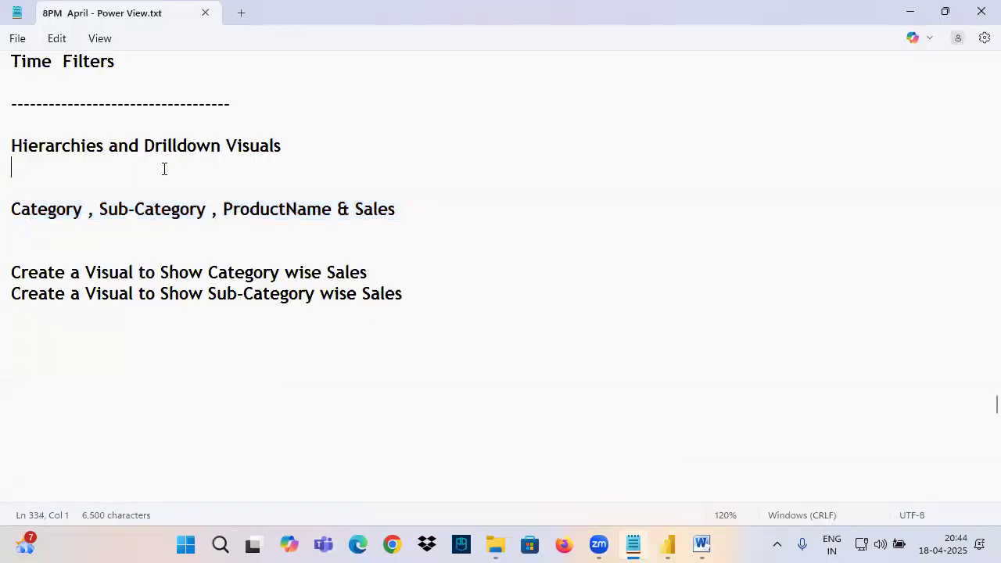
{"action": "left_click_drag", "start_coordinate": [28, 204], "coordinate": [415, 221]}
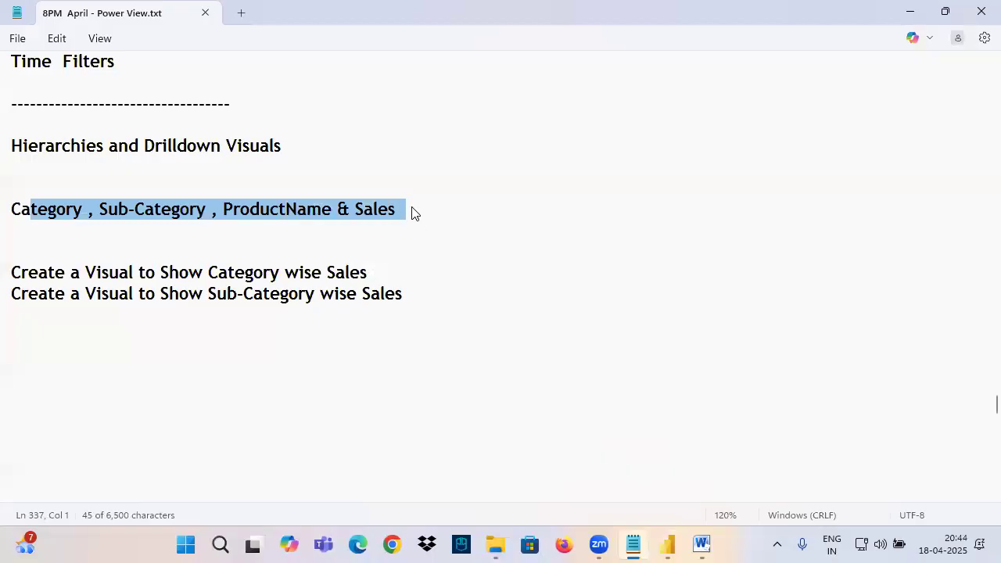
{"action": "left_click_drag", "start_coordinate": [210, 293], "coordinate": [411, 296]}
Back in Power BI Desktop, lower the Sub-Category chart's upper edge and move the Category chart to the page's upper-right area
{"action": "left_click", "coordinate": [667, 545]}
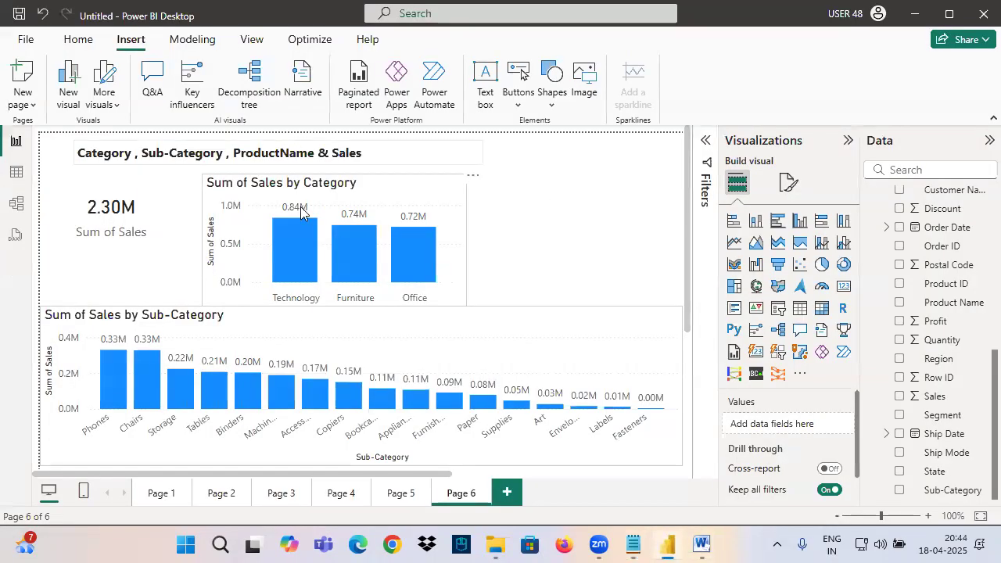
{"action": "left_click", "coordinate": [378, 319]}
{"action": "mouse_move", "coordinate": [358, 305]}
{"action": "left_mouse_down"}
{"action": "mouse_move", "coordinate": [353, 331]}
{"action": "mouse_move", "coordinate": [356, 317]}
{"action": "left_mouse_up"}
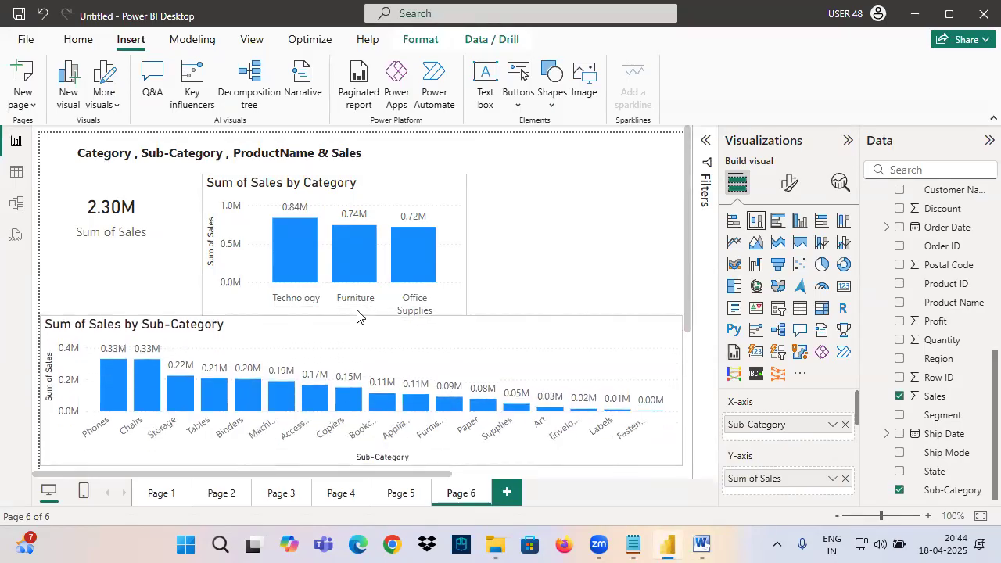
{"action": "left_click_drag", "start_coordinate": [387, 212], "coordinate": [595, 181]}
{"action": "left_click", "coordinate": [434, 347]}
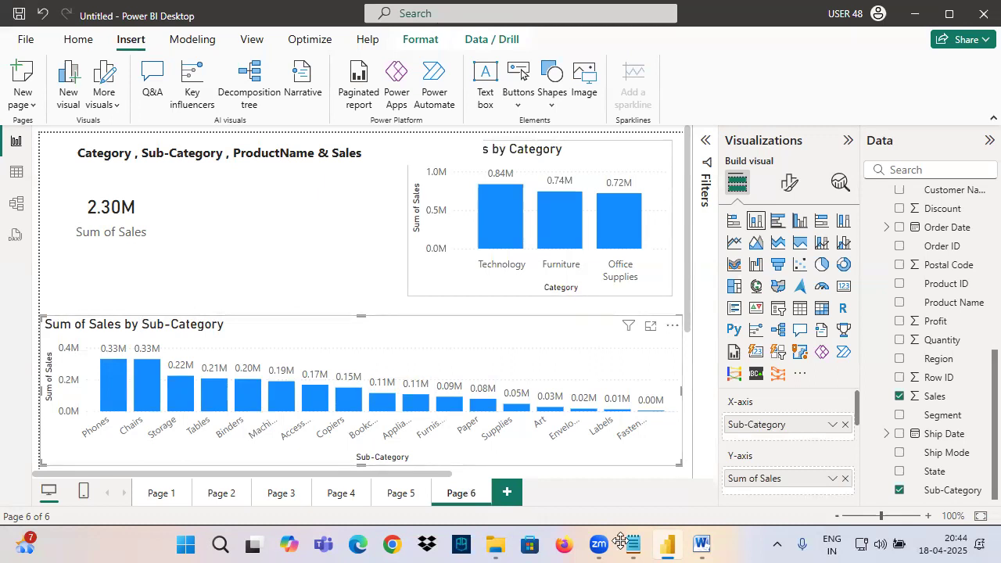
{"action": "mouse_move", "coordinate": [621, 541]}
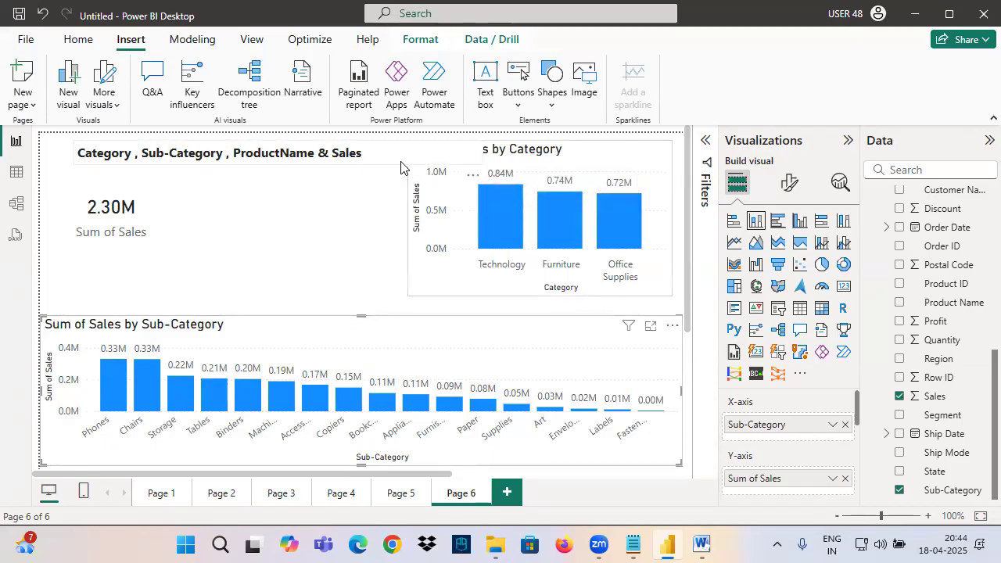
Switch to the Notepad notes, highlight the hierarchy field list line and draw a red arrow leading away from it
{"action": "left_click", "coordinate": [482, 159]}
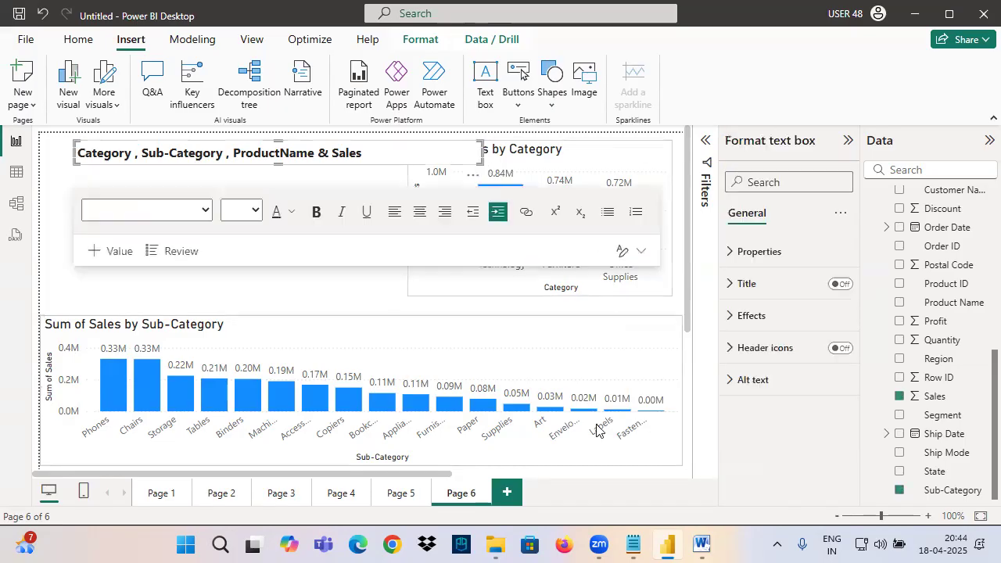
{"action": "left_click", "coordinate": [633, 545]}
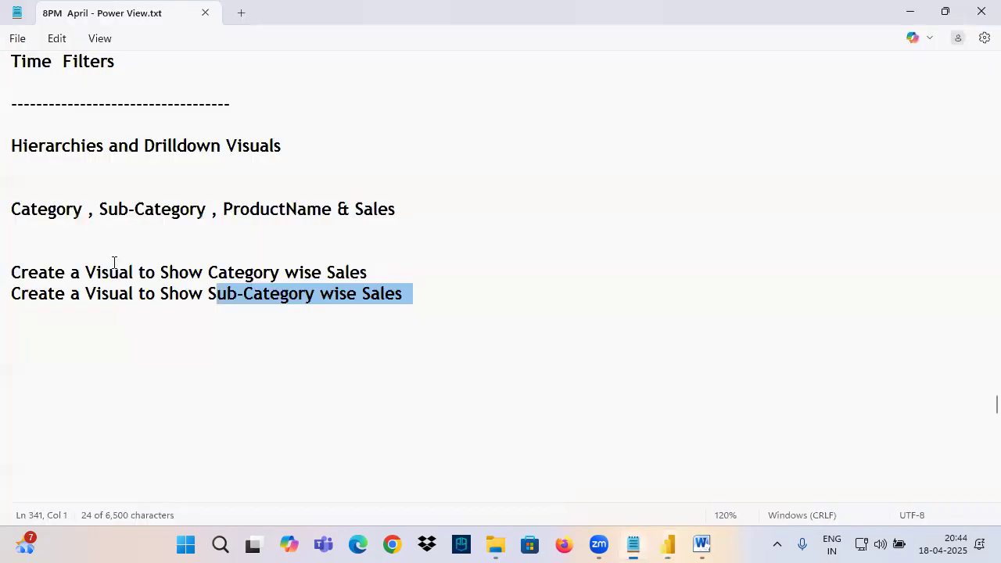
{"action": "double_click", "coordinate": [193, 209]}
{"action": "left_click_drag", "start_coordinate": [260, 208], "coordinate": [8, 206]}
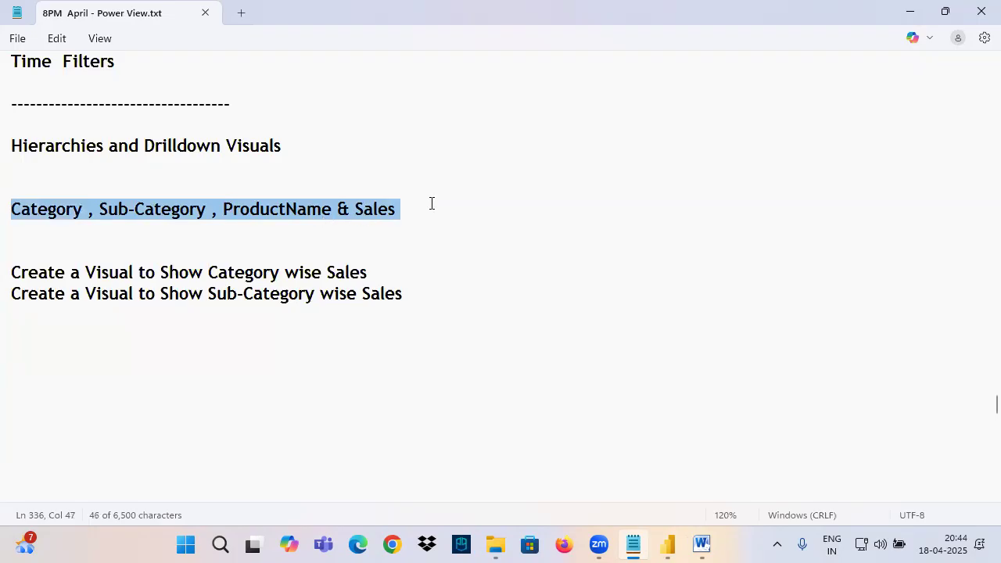
{"action": "left_click_drag", "start_coordinate": [424, 202], "coordinate": [531, 173]}
{"action": "mouse_move", "coordinate": [509, 160]}
{"action": "left_mouse_down"}
{"action": "mouse_move", "coordinate": [543, 170]}
{"action": "mouse_move", "coordinate": [517, 203]}
{"action": "left_mouse_up"}
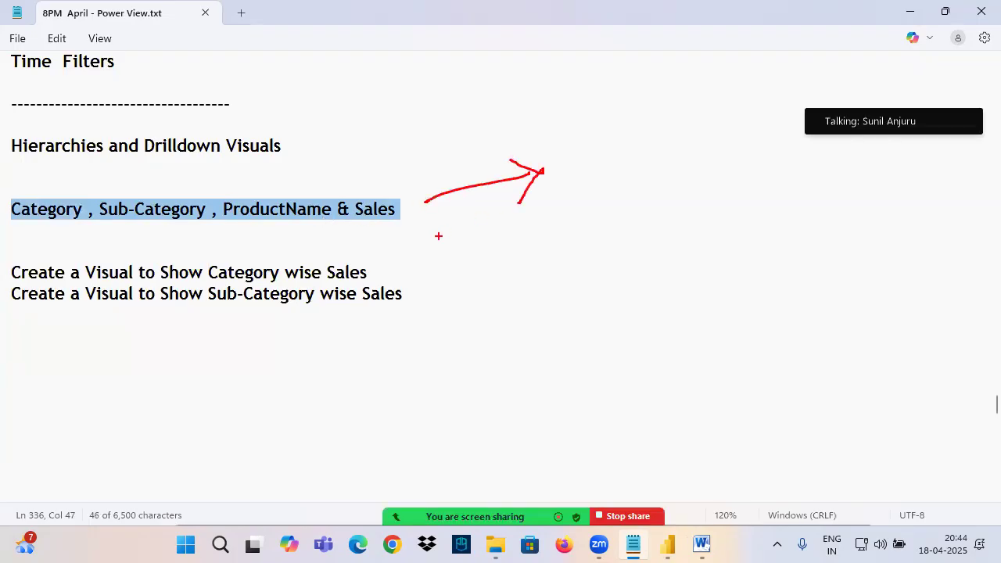
Underline Category, Sub-Category, ProductName and Sales with the red pen, and write "Cre" with an arrow to a circled 3
{"action": "left_click_drag", "start_coordinate": [25, 226], "coordinate": [116, 226]}
{"action": "left_click_drag", "start_coordinate": [129, 227], "coordinate": [200, 228]}
{"action": "left_click_drag", "start_coordinate": [261, 223], "coordinate": [306, 223]}
{"action": "left_click_drag", "start_coordinate": [352, 225], "coordinate": [412, 223]}
{"action": "left_click_drag", "start_coordinate": [610, 135], "coordinate": [617, 159]}
{"action": "mouse_move", "coordinate": [627, 159]}
{"action": "left_mouse_down"}
{"action": "mouse_move", "coordinate": [641, 137]}
{"action": "mouse_move", "coordinate": [687, 139]}
{"action": "mouse_move", "coordinate": [664, 207]}
{"action": "left_mouse_up"}
{"action": "left_click_drag", "start_coordinate": [669, 182], "coordinate": [664, 208]}
{"action": "mouse_move", "coordinate": [647, 220]}
{"action": "left_mouse_down"}
{"action": "mouse_move", "coordinate": [634, 259]}
{"action": "mouse_move", "coordinate": [657, 212]}
{"action": "left_mouse_up"}
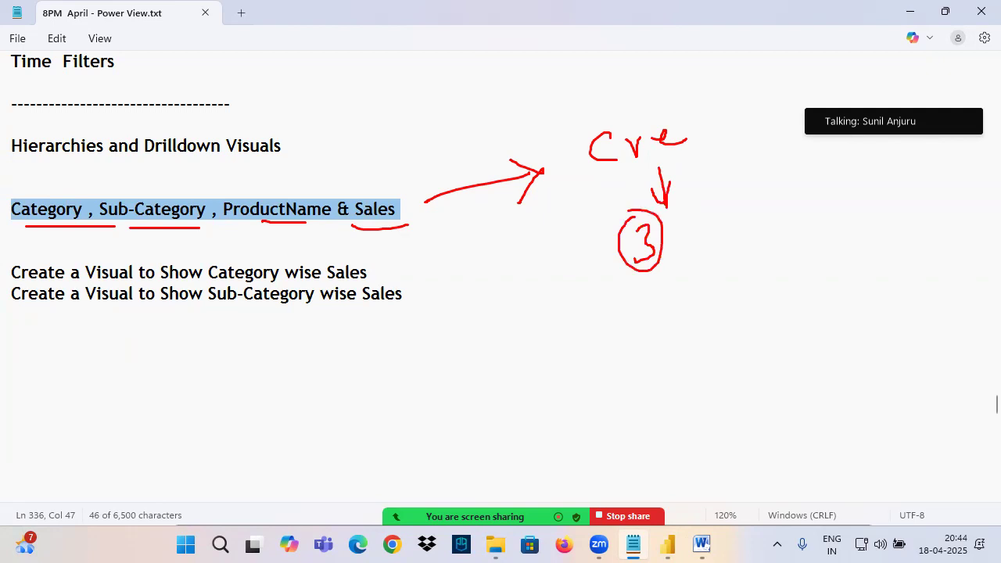
Draw lines pairing each hierarchy field with Sales, cross out the sketch, clear it and highlight the field list line again
{"action": "mouse_move", "coordinate": [31, 202]}
{"action": "left_mouse_down"}
{"action": "mouse_move", "coordinate": [440, 79]}
{"action": "mouse_move", "coordinate": [399, 205]}
{"action": "left_mouse_up"}
{"action": "left_click_drag", "start_coordinate": [167, 210], "coordinate": [577, 291]}
{"action": "left_click_drag", "start_coordinate": [393, 212], "coordinate": [582, 323]}
{"action": "left_click_drag", "start_coordinate": [277, 192], "coordinate": [576, 78]}
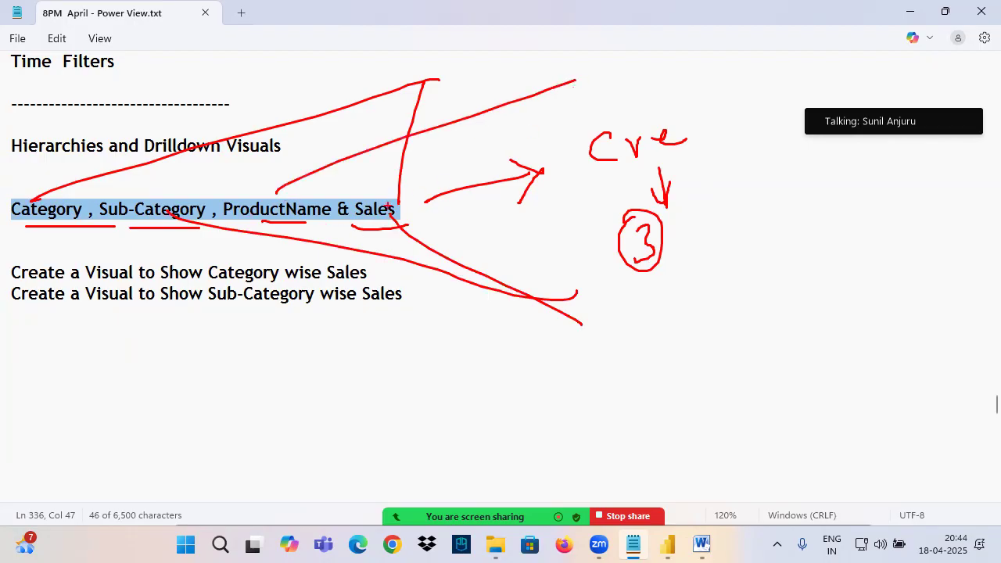
{"action": "left_click_drag", "start_coordinate": [387, 205], "coordinate": [576, 78]}
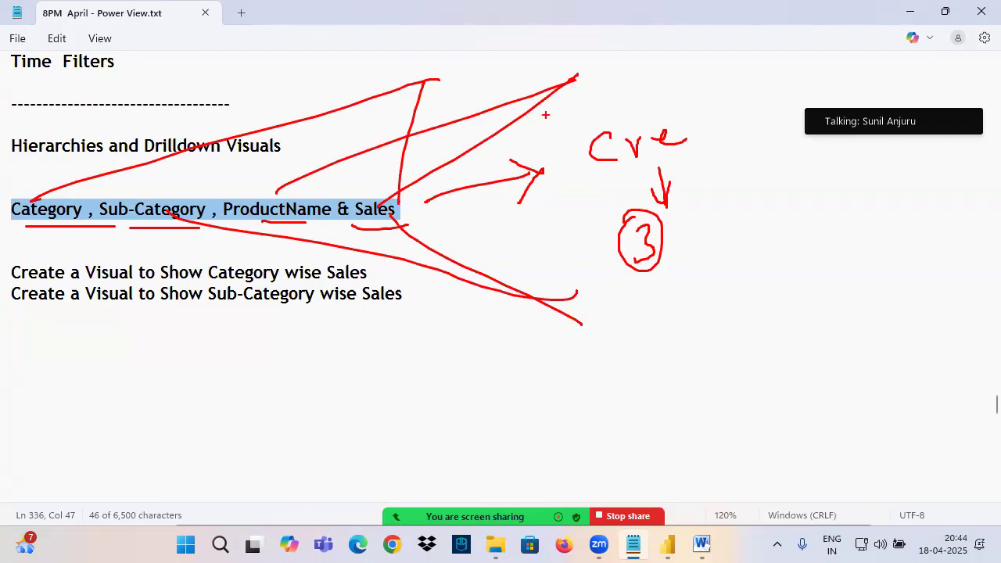
{"action": "mouse_move", "coordinate": [792, 48]}
{"action": "left_mouse_down"}
{"action": "mouse_move", "coordinate": [562, 297]}
{"action": "mouse_move", "coordinate": [541, 276]}
{"action": "left_mouse_up"}
{"action": "left_click_drag", "start_coordinate": [550, 129], "coordinate": [791, 324]}
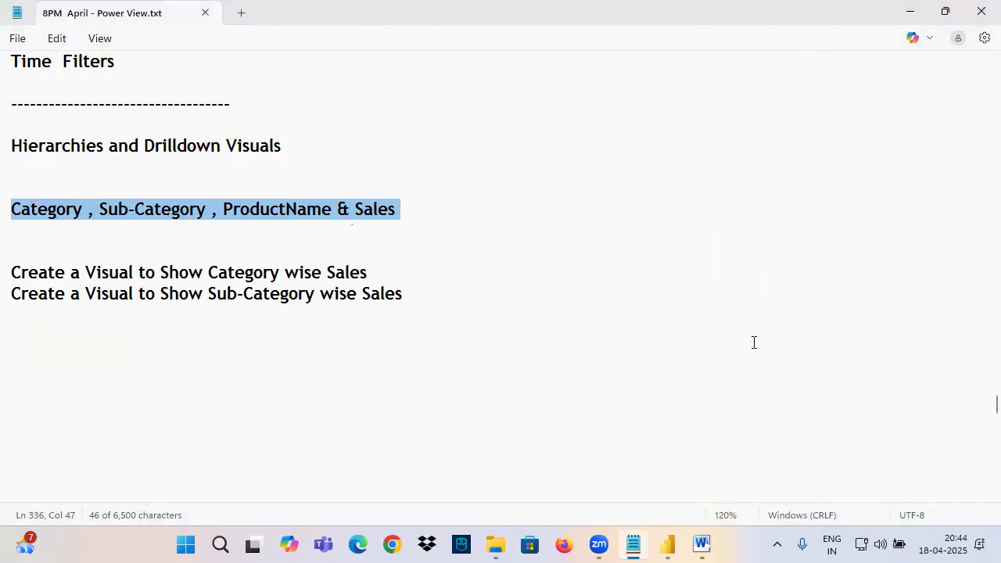
{"action": "left_click", "coordinate": [141, 232]}
{"action": "left_click_drag", "start_coordinate": [400, 208], "coordinate": [7, 213]}
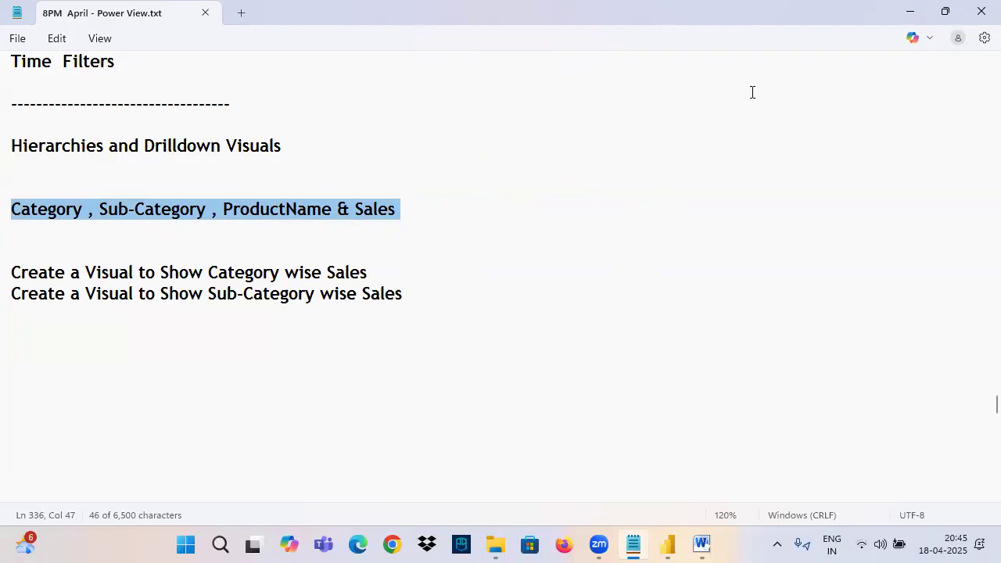
Switch back to Power BI Desktop, box the Sub-Category chart in red, write a circled 17 and mark the Sales card
{"action": "left_click", "coordinate": [667, 545]}
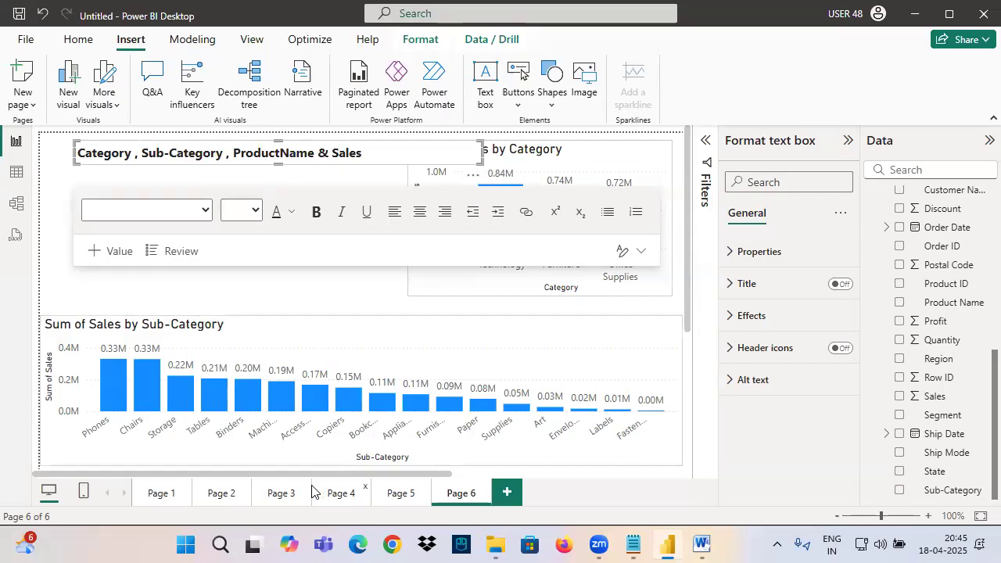
{"action": "left_click", "coordinate": [306, 342]}
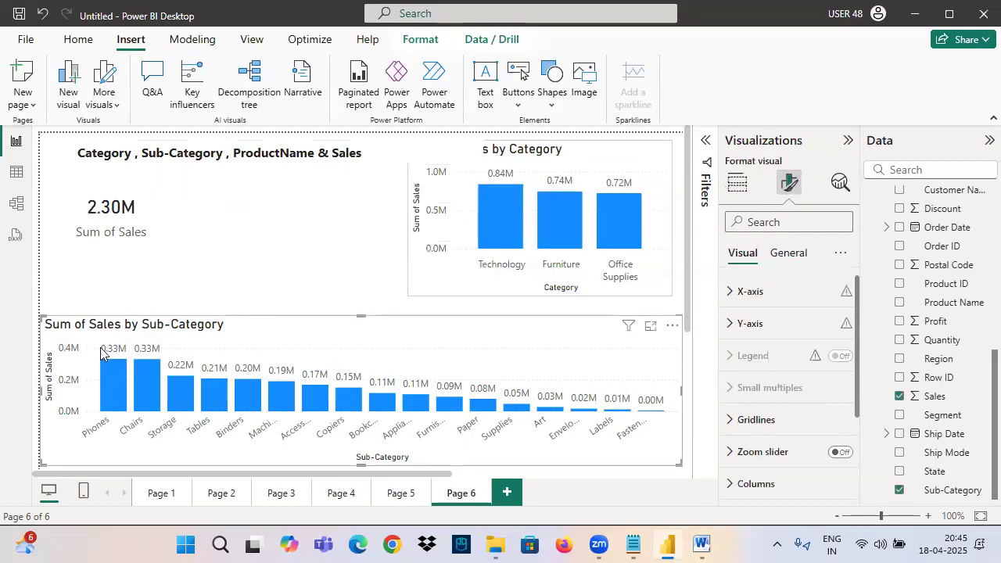
{"action": "key", "text": "ctrl+2"}
{"action": "mouse_move", "coordinate": [42, 314]}
{"action": "left_mouse_down"}
{"action": "mouse_move", "coordinate": [673, 457]}
{"action": "mouse_move", "coordinate": [700, 472]}
{"action": "left_mouse_up"}
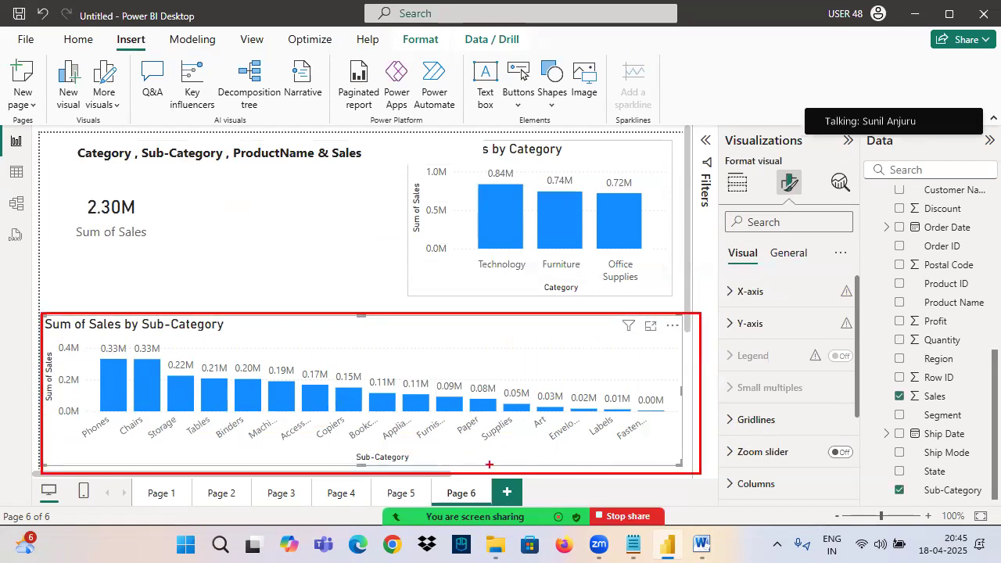
{"action": "left_click_drag", "start_coordinate": [440, 362], "coordinate": [458, 358]}
{"action": "mouse_move", "coordinate": [457, 336]}
{"action": "left_mouse_down"}
{"action": "mouse_move", "coordinate": [392, 358]}
{"action": "mouse_move", "coordinate": [469, 344]}
{"action": "left_mouse_up"}
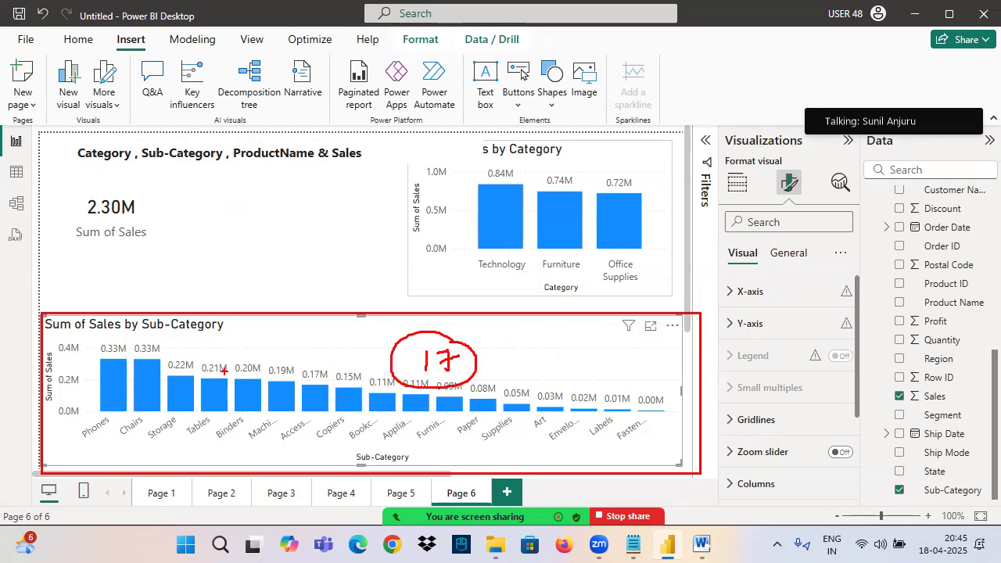
{"action": "mouse_move", "coordinate": [88, 218]}
{"action": "left_mouse_down"}
{"action": "mouse_move", "coordinate": [134, 218]}
{"action": "mouse_move", "coordinate": [84, 191]}
{"action": "mouse_move", "coordinate": [156, 194]}
{"action": "left_mouse_up"}
{"action": "key", "text": "Escape"}
Turn on the visual border for the Sales card and set its colour to light grey
{"action": "left_click", "coordinate": [121, 230]}
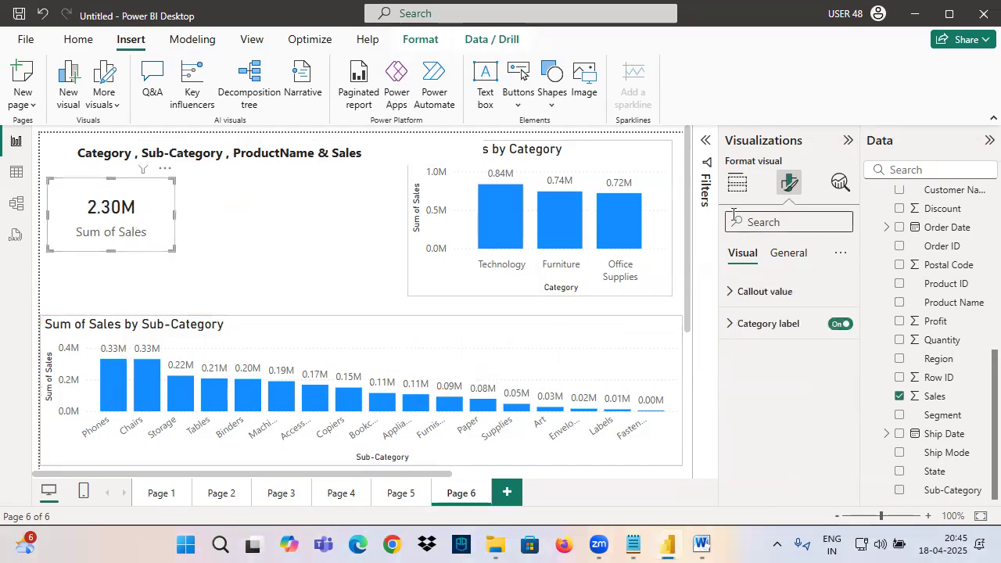
{"action": "left_click", "coordinate": [788, 253]}
{"action": "left_click", "coordinate": [749, 355]}
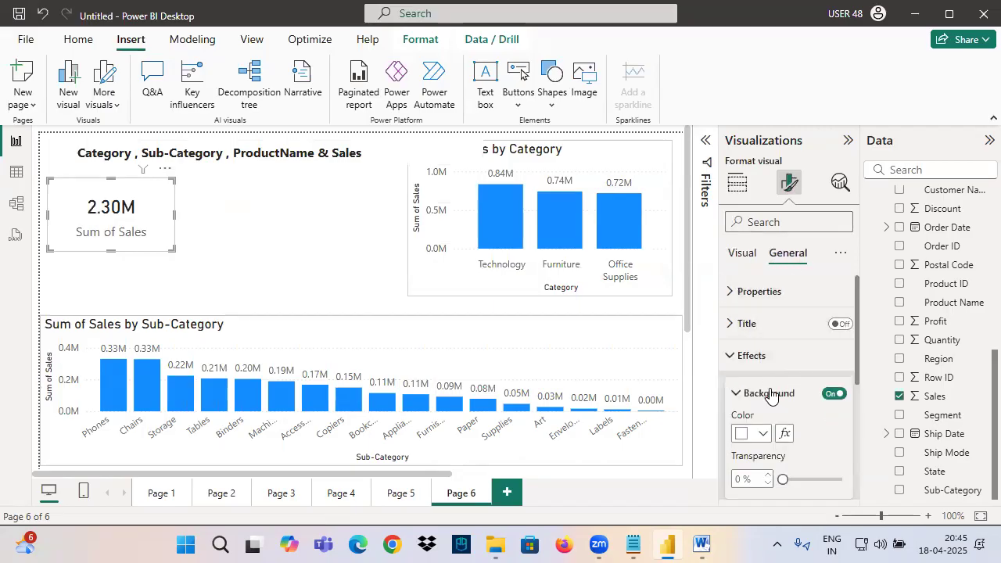
{"action": "left_click", "coordinate": [746, 391]}
{"action": "left_click", "coordinate": [835, 431]}
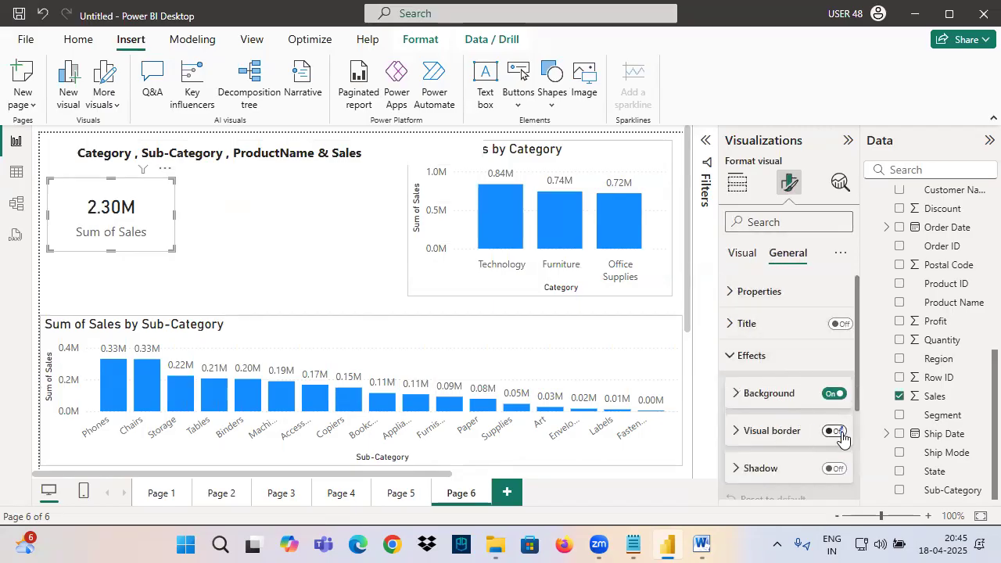
{"action": "left_click", "coordinate": [790, 431]}
{"action": "left_click", "coordinate": [752, 471]}
{"action": "left_click", "coordinate": [750, 283]}
Box the Sub-Category chart in red, tick its first and last bars, and underline and tick the Sales card's total
{"action": "left_click", "coordinate": [458, 339]}
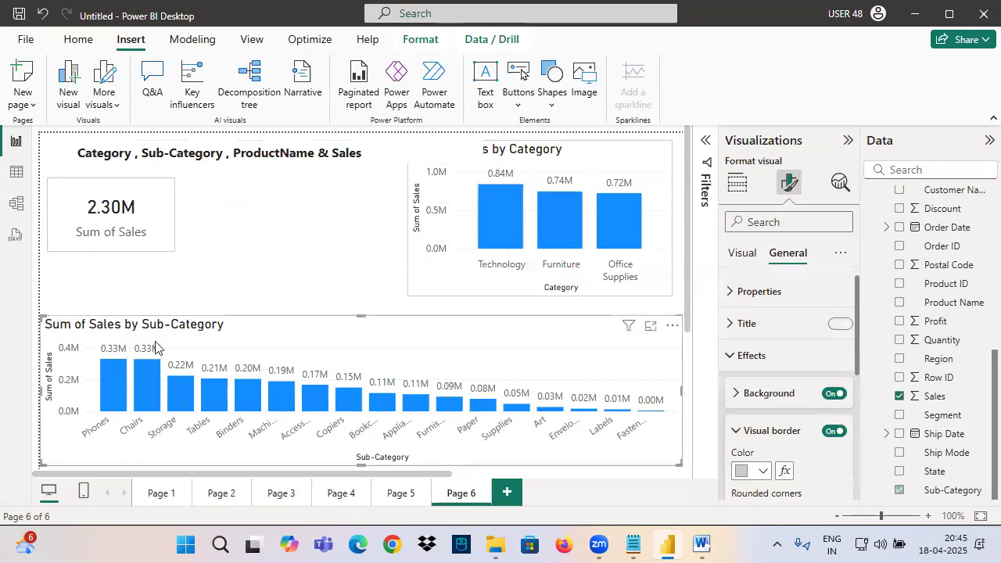
{"action": "left_click_drag", "start_coordinate": [46, 313], "coordinate": [710, 477]}
{"action": "mouse_move", "coordinate": [109, 355]}
{"action": "left_mouse_down"}
{"action": "mouse_move", "coordinate": [117, 376]}
{"action": "mouse_move", "coordinate": [170, 311]}
{"action": "left_mouse_up"}
{"action": "left_click_drag", "start_coordinate": [646, 400], "coordinate": [685, 376]}
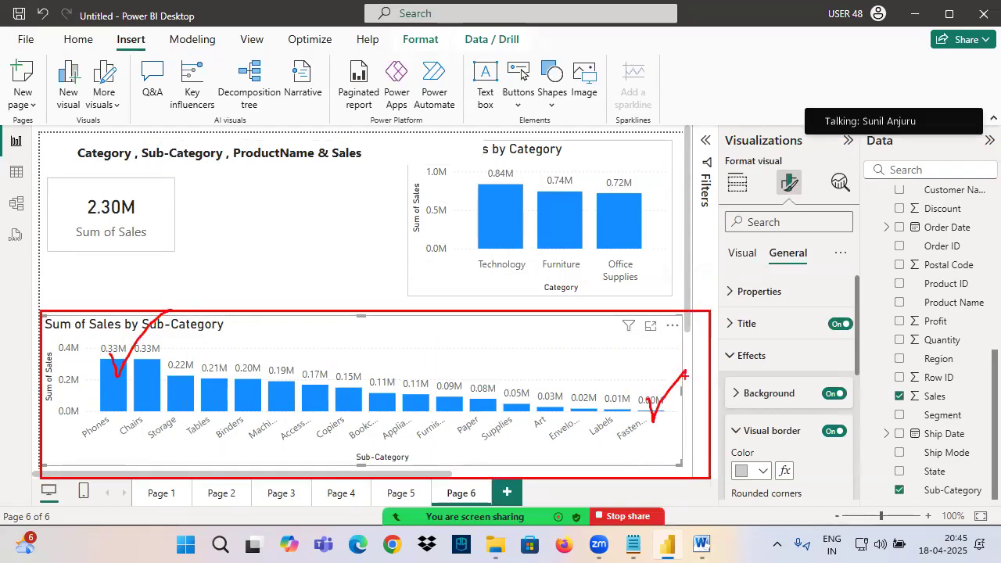
{"action": "mouse_move", "coordinate": [93, 213]}
{"action": "left_mouse_down"}
{"action": "mouse_move", "coordinate": [154, 217]}
{"action": "mouse_move", "coordinate": [192, 183]}
{"action": "left_mouse_up"}
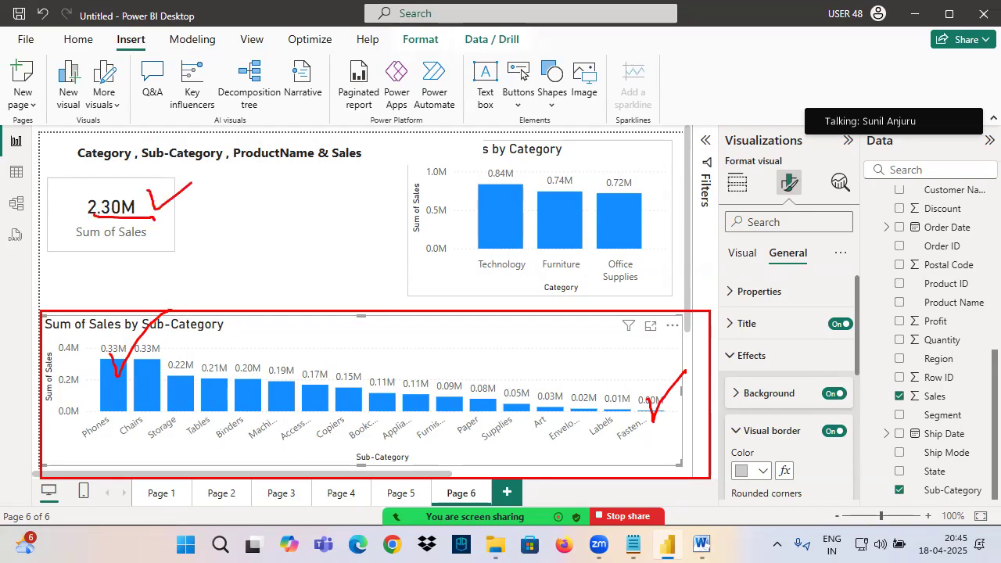
Narrow the heading text box to clear the Category chart's title, and select the Category chart
{"action": "left_click", "coordinate": [405, 156]}
{"action": "left_click_drag", "start_coordinate": [480, 151], "coordinate": [379, 151]}
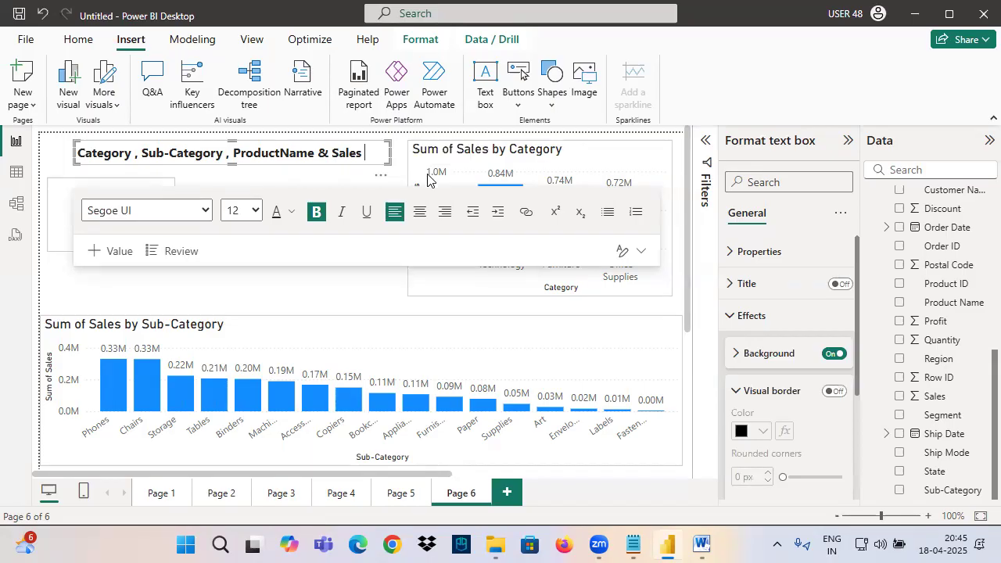
{"action": "left_click", "coordinate": [499, 205]}
Circle Technology's sales value, underline Technology and Sub-Category, and draw red arrows relating the two charts
{"action": "mouse_move", "coordinate": [517, 184]}
{"action": "left_mouse_down"}
{"action": "mouse_move", "coordinate": [512, 165]}
{"action": "mouse_move", "coordinate": [487, 183]}
{"action": "left_mouse_up"}
{"action": "left_click_drag", "start_coordinate": [355, 463], "coordinate": [419, 459]}
{"action": "mouse_move", "coordinate": [68, 349]}
{"action": "left_mouse_down"}
{"action": "mouse_move", "coordinate": [297, 111]}
{"action": "mouse_move", "coordinate": [479, 176]}
{"action": "mouse_move", "coordinate": [436, 211]}
{"action": "left_mouse_up"}
{"action": "left_click_drag", "start_coordinate": [459, 279], "coordinate": [535, 270]}
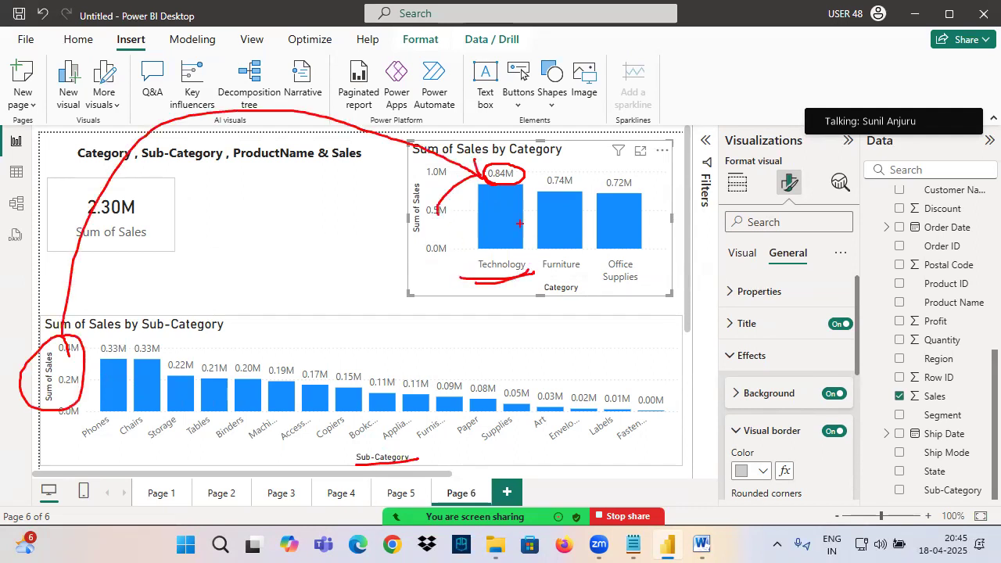
{"action": "left_click_drag", "start_coordinate": [490, 125], "coordinate": [485, 151]}
{"action": "mouse_move", "coordinate": [500, 184]}
{"action": "left_mouse_down"}
{"action": "mouse_move", "coordinate": [390, 435]}
{"action": "mouse_move", "coordinate": [426, 425]}
{"action": "left_mouse_up"}
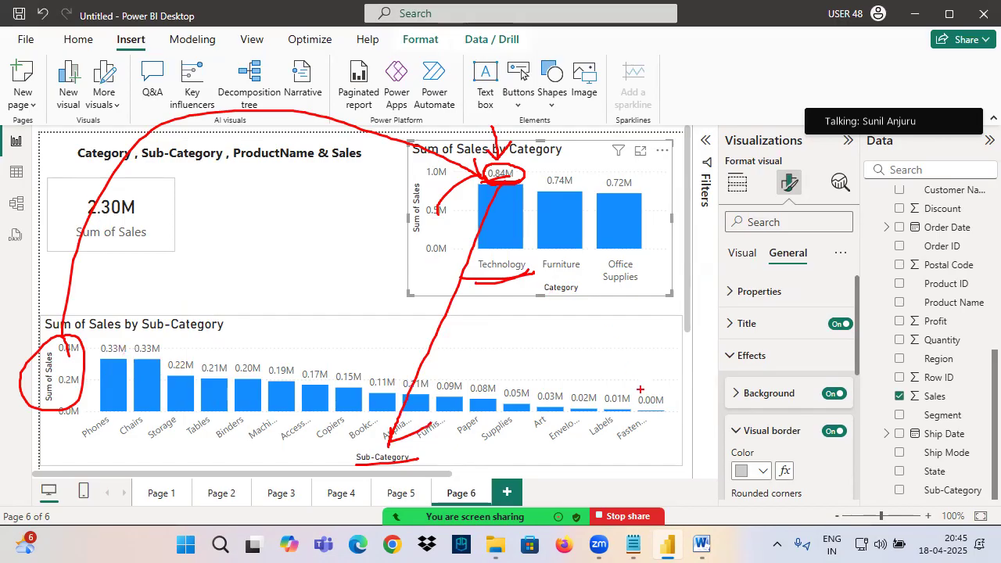
In the Notepad notes, duplicate the Sub-Category request line below itself and append where Category="Technology"
{"action": "left_click", "coordinate": [635, 544]}
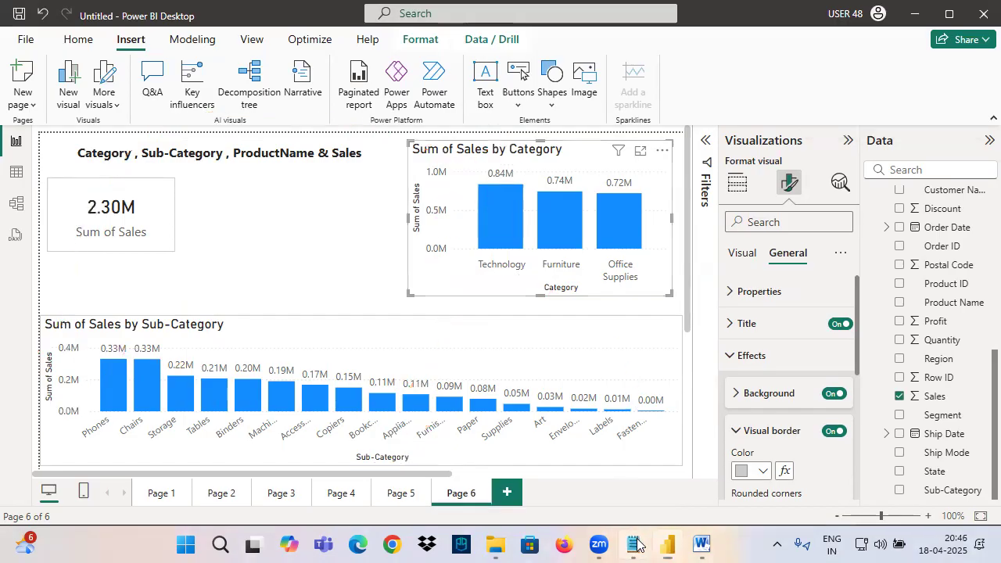
{"action": "left_click", "coordinate": [635, 544]}
{"action": "left_click_drag", "start_coordinate": [207, 294], "coordinate": [7, 298]}
{"action": "key", "text": "ctrl+c"}
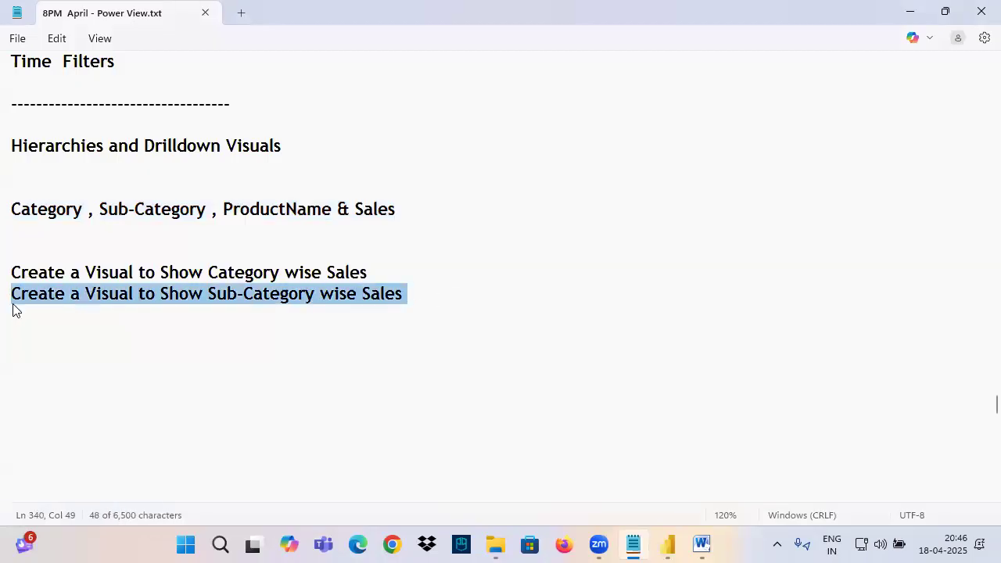
{"action": "left_click", "coordinate": [88, 316]}
{"action": "key", "text": "ctrl+v"}
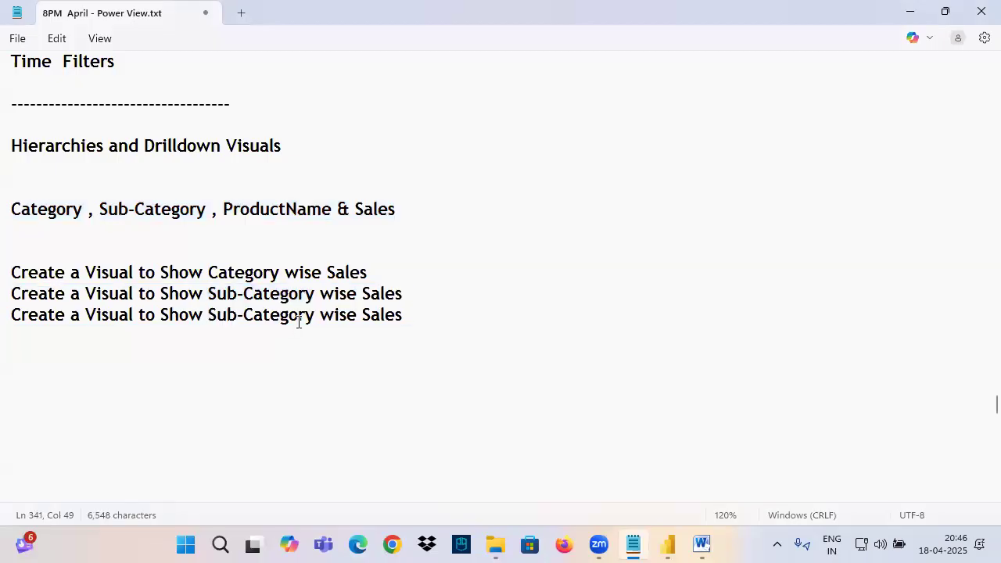
{"action": "type", "text": "where"}
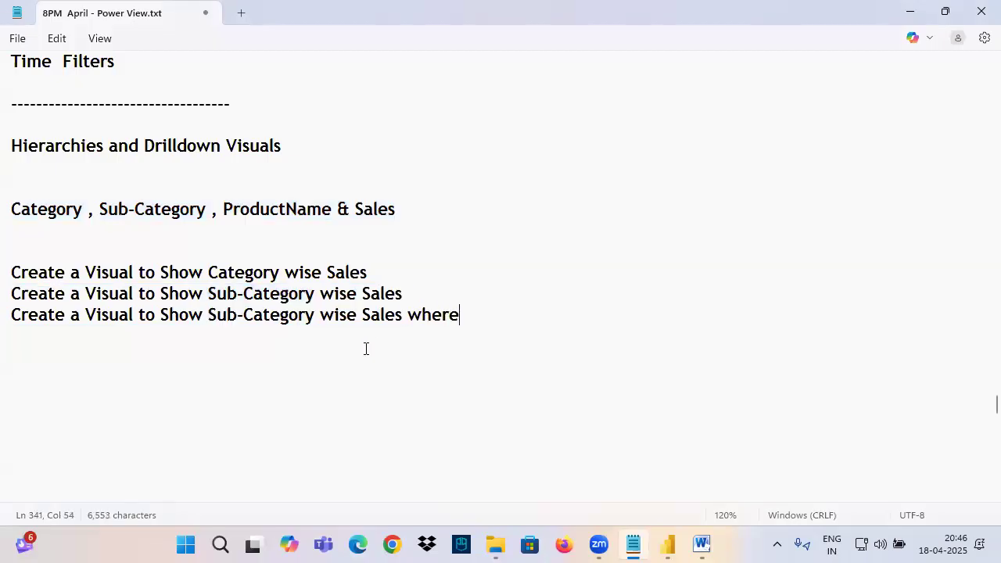
{"action": "type", "text": " Category"}
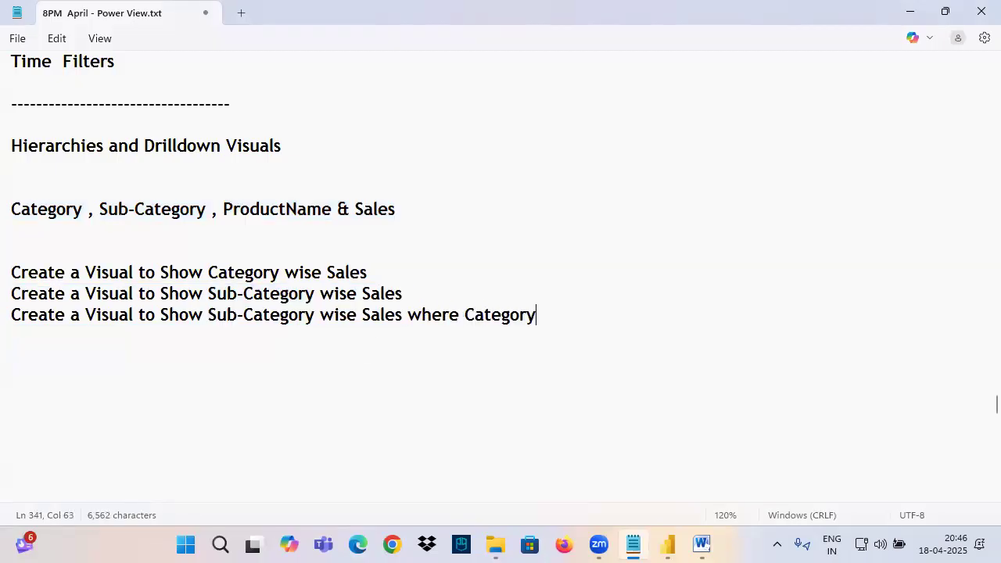
{"action": "type", "text": "=\"Technology"}
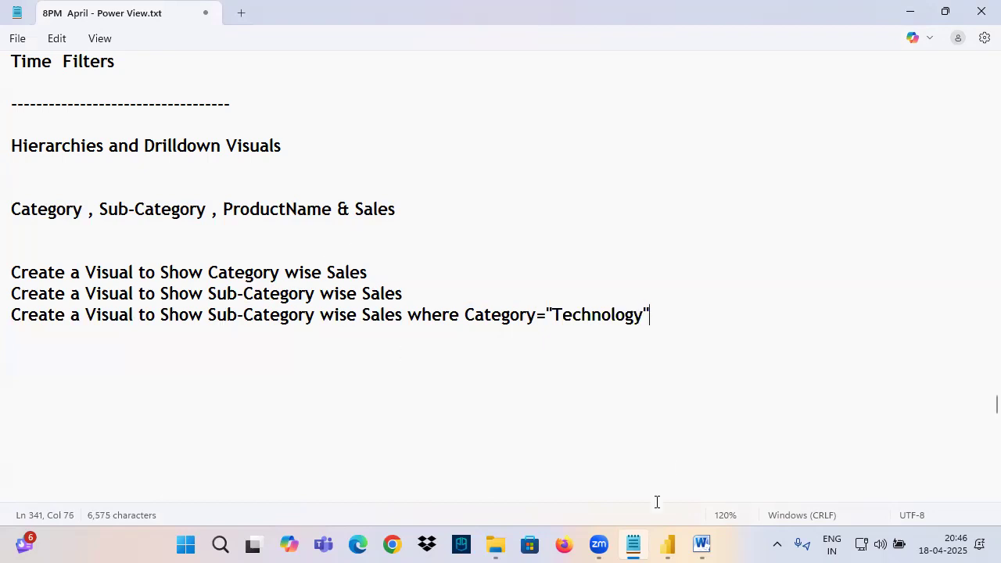
Switch back to Power BI Desktop and cross through the Sub-Category chart with the red pen
{"action": "left_click", "coordinate": [671, 543]}
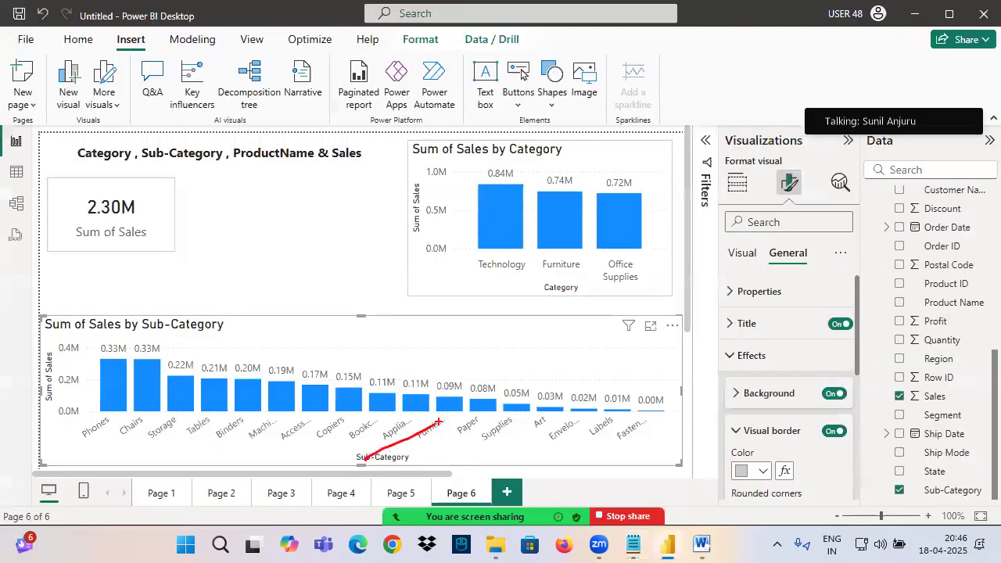
{"action": "left_click_drag", "start_coordinate": [215, 426], "coordinate": [378, 353]}
{"action": "left_click_drag", "start_coordinate": [223, 362], "coordinate": [379, 452]}
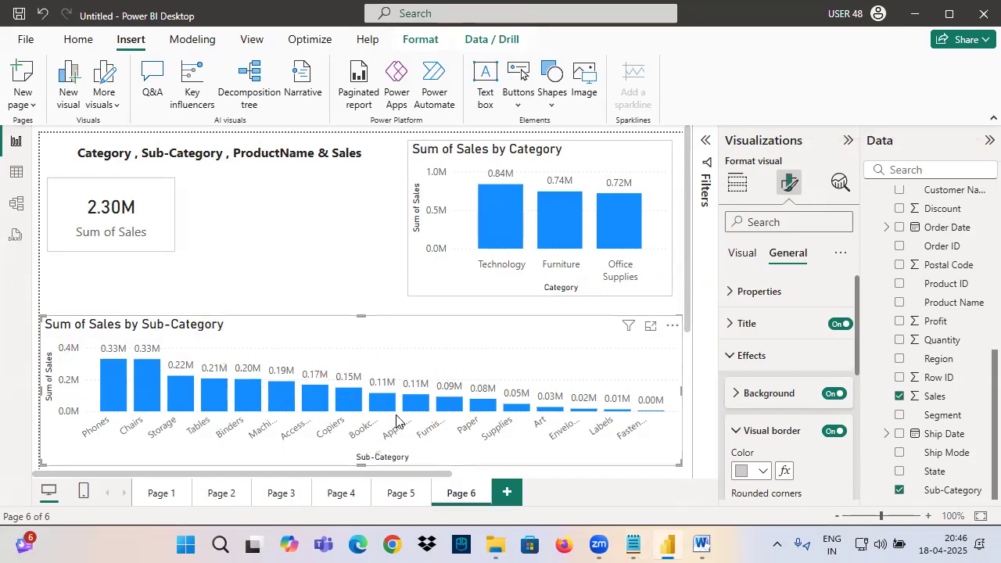
Add a new report page with a widened stacked column chart showing Sales by Sub-Category
{"action": "left_click", "coordinate": [509, 494]}
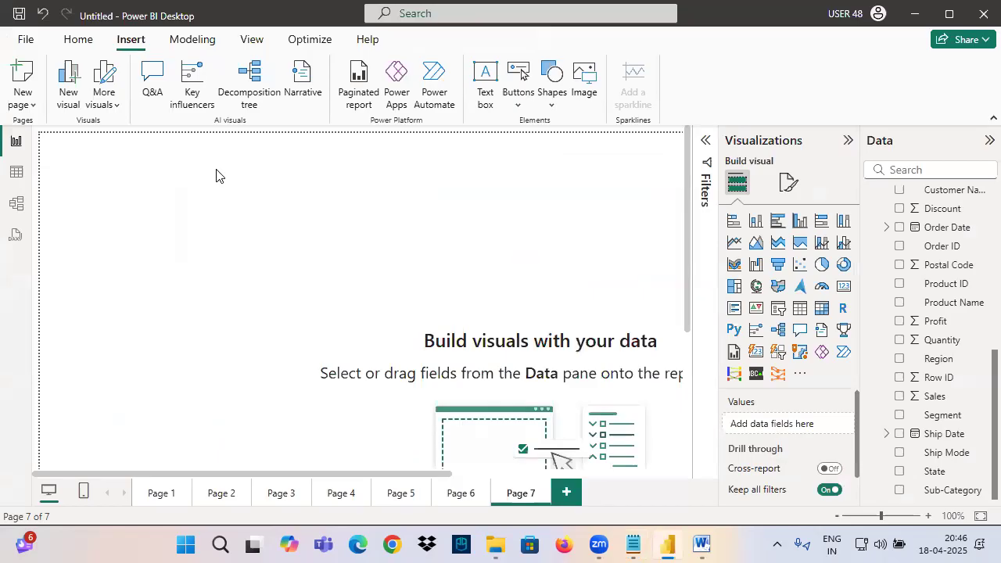
{"action": "left_click", "coordinate": [755, 220]}
{"action": "left_click_drag", "start_coordinate": [265, 349], "coordinate": [540, 305]}
{"action": "left_click_drag", "start_coordinate": [425, 255], "coordinate": [436, 269]}
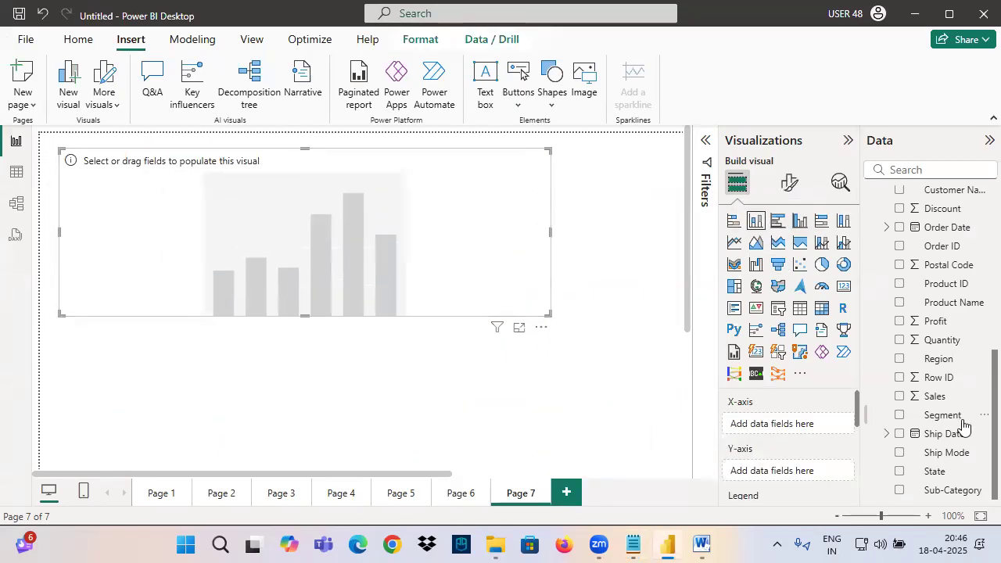
{"action": "left_click_drag", "start_coordinate": [942, 491], "coordinate": [336, 244]}
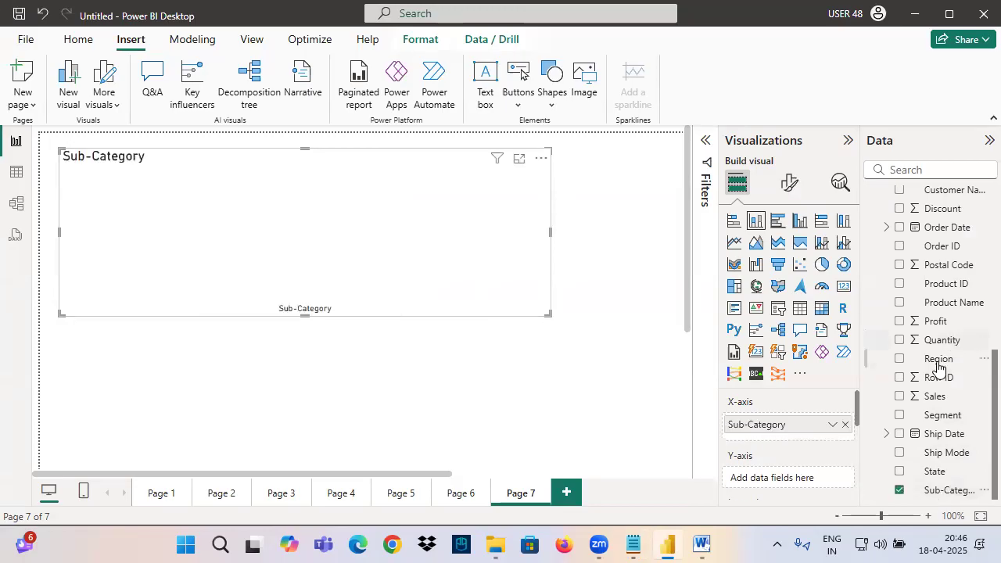
{"action": "left_click_drag", "start_coordinate": [936, 396], "coordinate": [336, 234]}
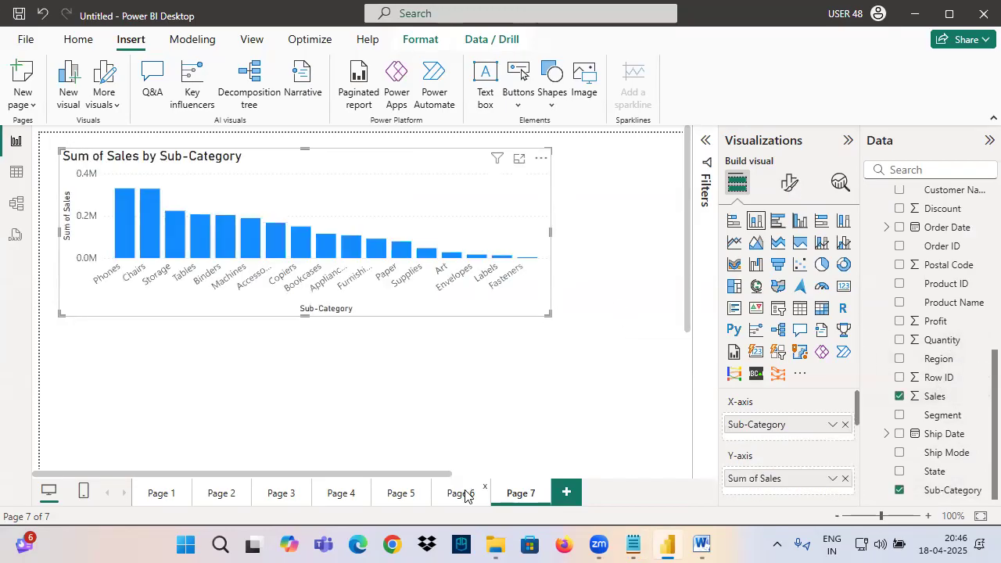
Copy the Page 6 Category chart's formatting to the Page 7 Sub-Category chart with Format painter, and widen the Page 7 chart
{"action": "left_click", "coordinate": [459, 494]}
{"action": "left_click", "coordinate": [464, 200]}
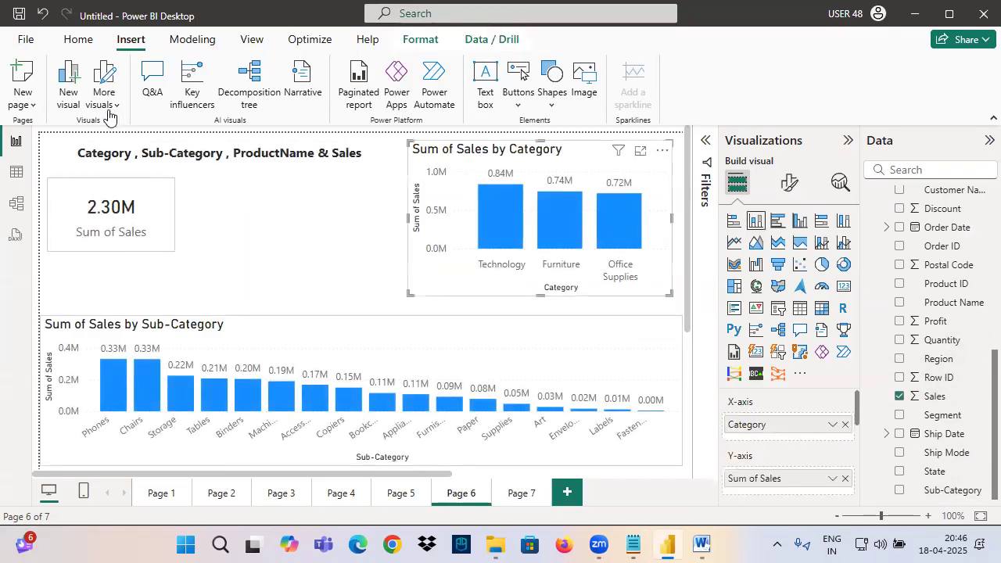
{"action": "left_click", "coordinate": [79, 39]}
{"action": "left_click", "coordinate": [104, 104]}
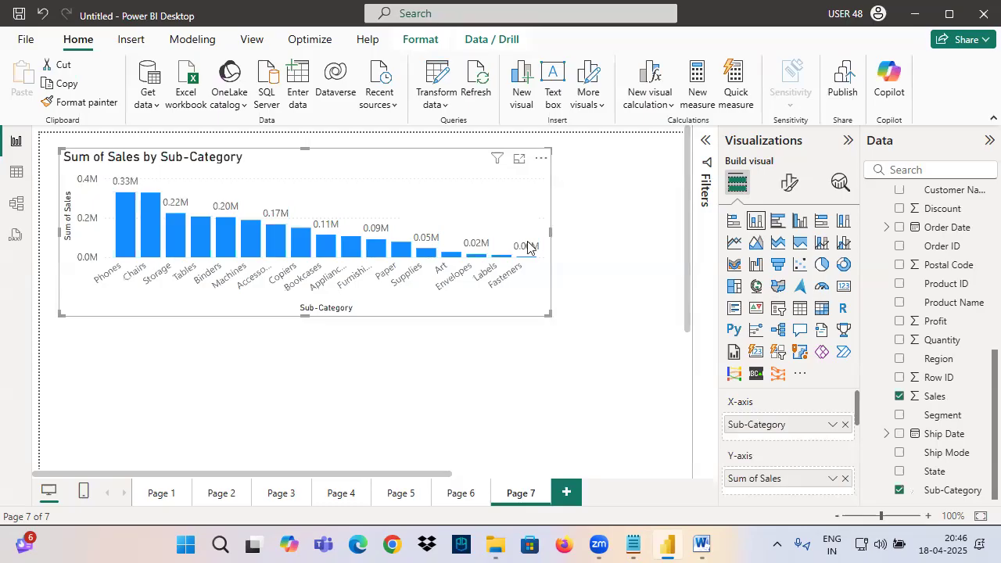
{"action": "left_click_drag", "start_coordinate": [527, 250], "coordinate": [623, 232]}
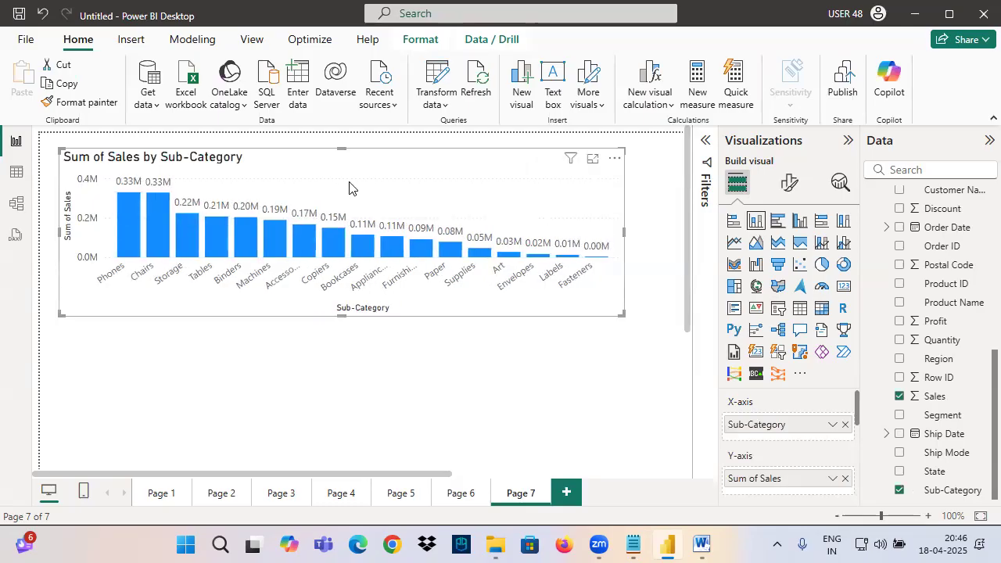
Handwrite Tech in red with an arrow pointing to the Sub-Category chart's columns, and clear the markings
{"action": "left_click_drag", "start_coordinate": [329, 178], "coordinate": [324, 201]}
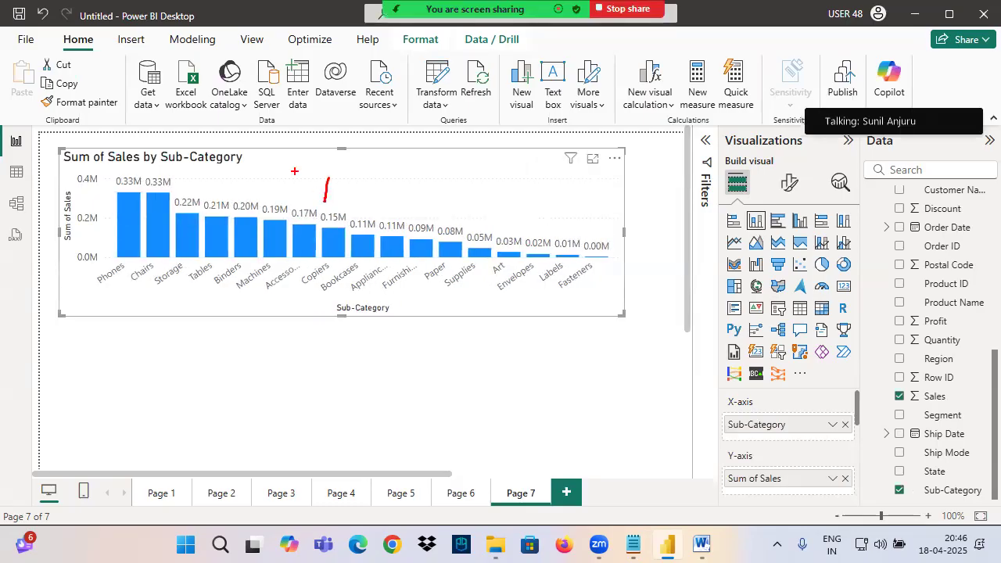
{"action": "left_click_drag", "start_coordinate": [297, 170], "coordinate": [350, 162]}
{"action": "left_click_drag", "start_coordinate": [336, 185], "coordinate": [352, 187]}
{"action": "mouse_move", "coordinate": [415, 186]}
{"action": "left_mouse_down"}
{"action": "mouse_move", "coordinate": [451, 167]}
{"action": "mouse_move", "coordinate": [405, 227]}
{"action": "mouse_move", "coordinate": [407, 242]}
{"action": "left_mouse_up"}
{"action": "left_click_drag", "start_coordinate": [395, 232], "coordinate": [413, 249]}
{"action": "left_click_drag", "start_coordinate": [433, 227], "coordinate": [396, 285]}
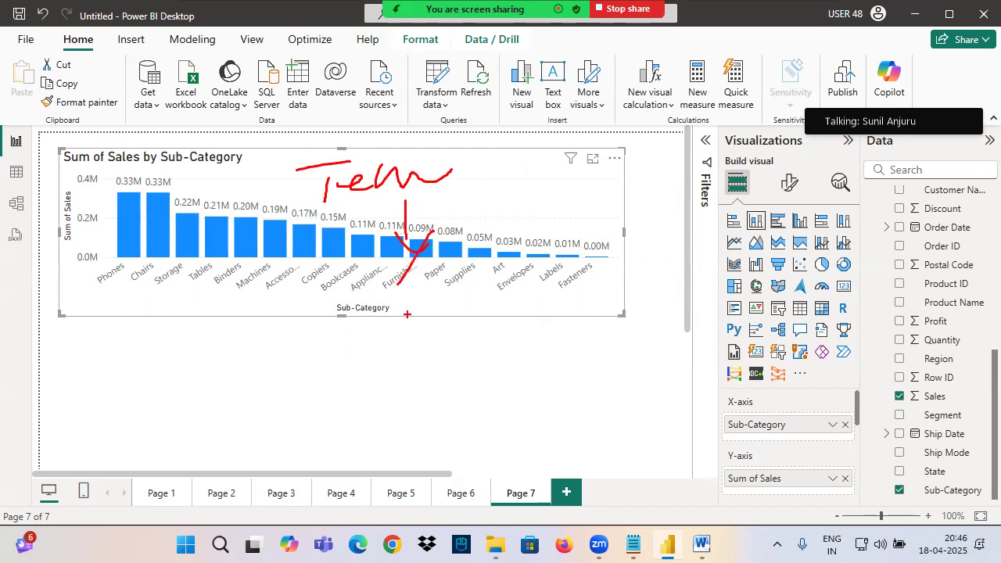
{"action": "mouse_move", "coordinate": [443, 293]}
{"action": "left_mouse_down"}
{"action": "mouse_move", "coordinate": [443, 338]}
{"action": "mouse_move", "coordinate": [417, 298]}
{"action": "left_mouse_up"}
{"action": "key", "text": "Escape"}
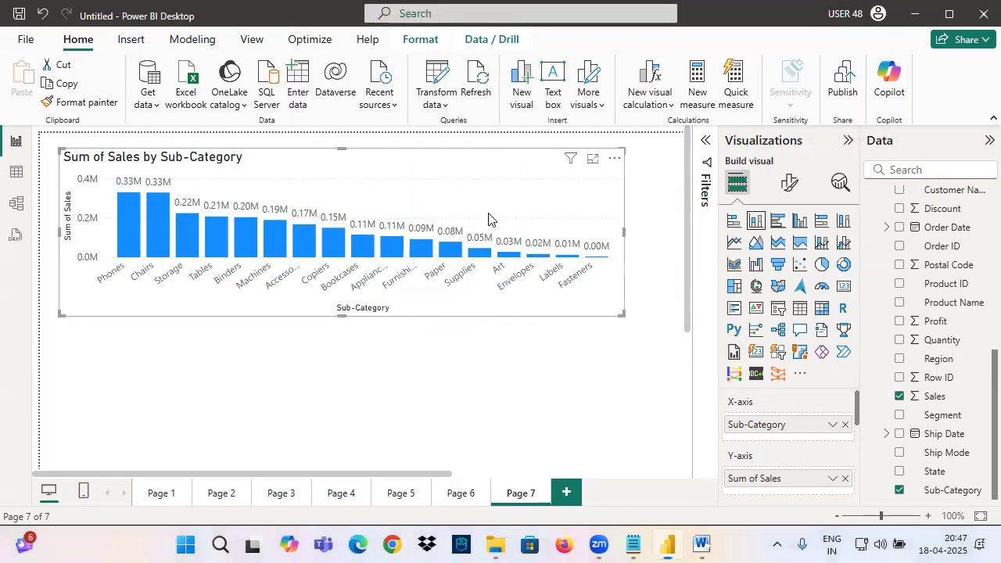
Add Category as a visual-level filter on the Sub-Category chart and restrict it to Technology
{"action": "left_click", "coordinate": [705, 143]}
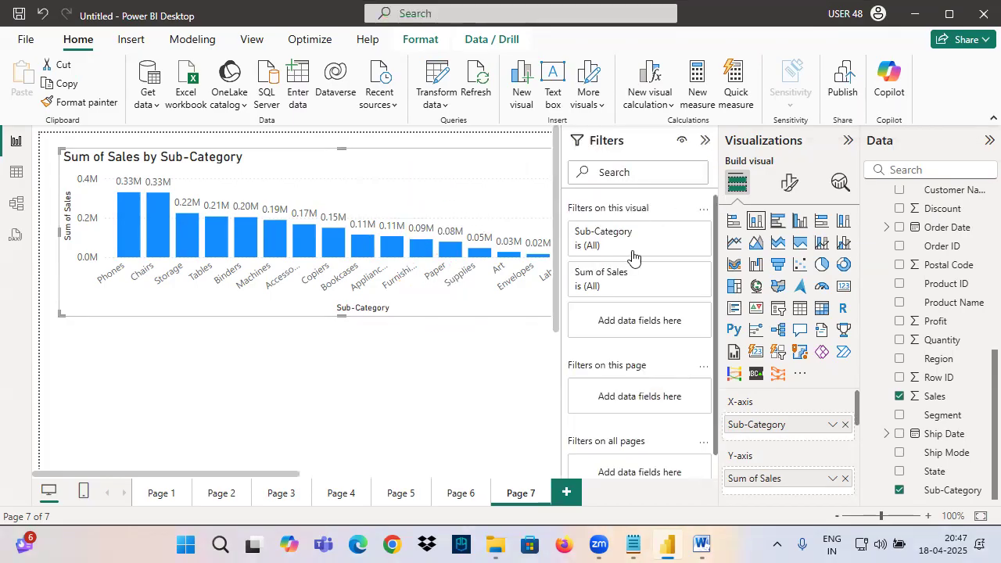
{"action": "scroll", "coordinate": [941, 273], "scroll_direction": "up", "scroll_amount": 4}
{"action": "left_click_drag", "start_coordinate": [941, 274], "coordinate": [661, 335]}
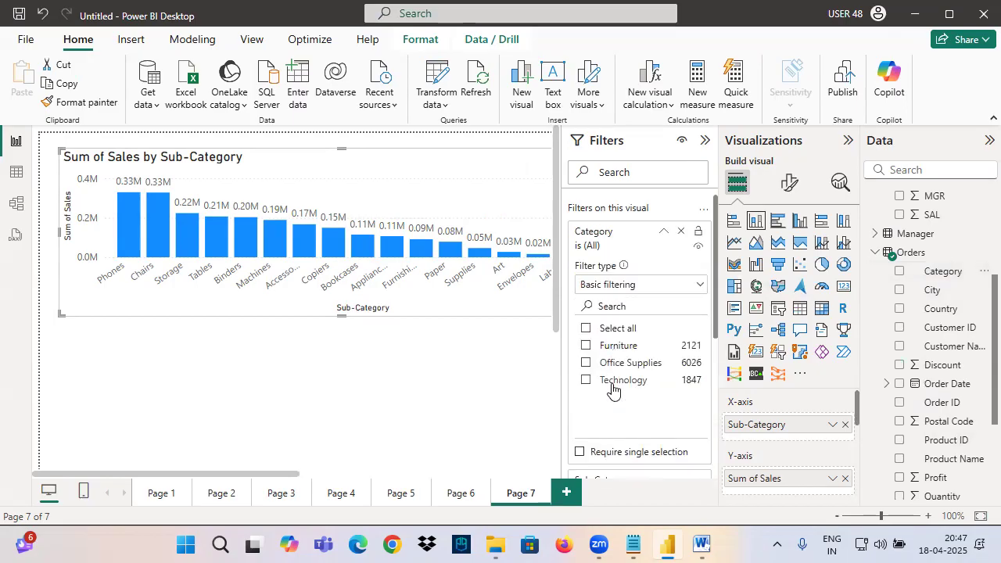
{"action": "left_click", "coordinate": [612, 383]}
{"action": "left_click", "coordinate": [664, 231]}
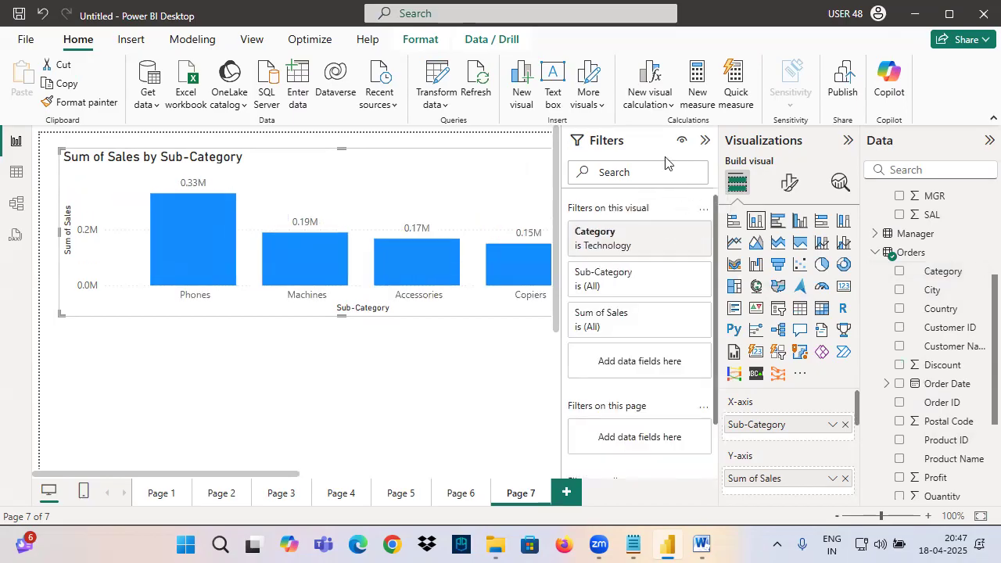
{"action": "left_click", "coordinate": [704, 140]}
Underline Phones, Machines, Accessories and Copiers with the red pen and mark their sales values
{"action": "left_click_drag", "start_coordinate": [180, 305], "coordinate": [327, 305]}
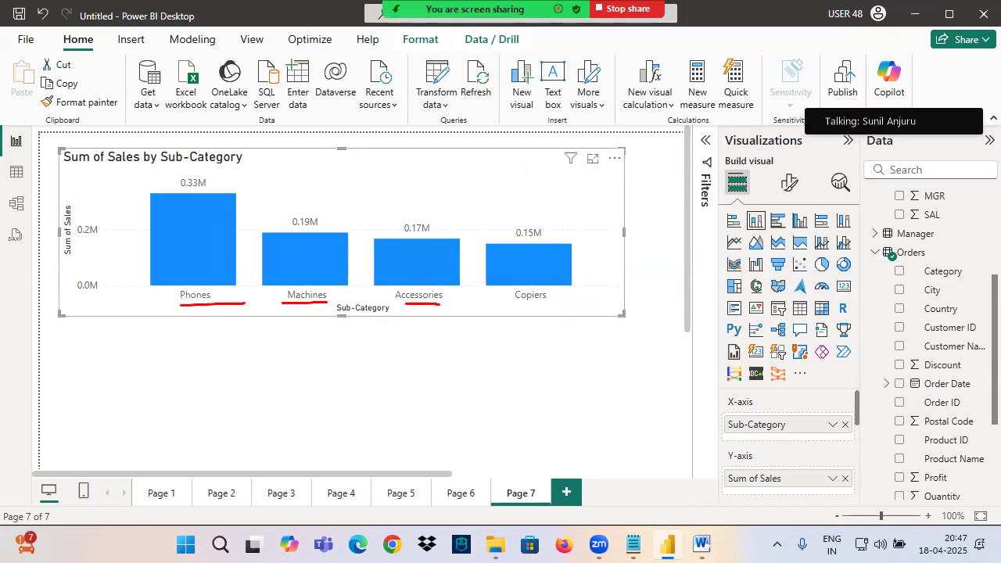
{"action": "left_click_drag", "start_coordinate": [522, 304], "coordinate": [552, 303]}
{"action": "left_click_drag", "start_coordinate": [171, 189], "coordinate": [228, 186]}
{"action": "mouse_move", "coordinate": [546, 231]}
{"action": "left_mouse_down"}
{"action": "mouse_move", "coordinate": [508, 233]}
{"action": "mouse_move", "coordinate": [522, 225]}
{"action": "left_mouse_up"}
{"action": "mouse_move", "coordinate": [182, 195]}
{"action": "left_mouse_down"}
{"action": "mouse_move", "coordinate": [322, 225]}
{"action": "mouse_move", "coordinate": [536, 191]}
{"action": "mouse_move", "coordinate": [136, 186]}
{"action": "left_mouse_up"}
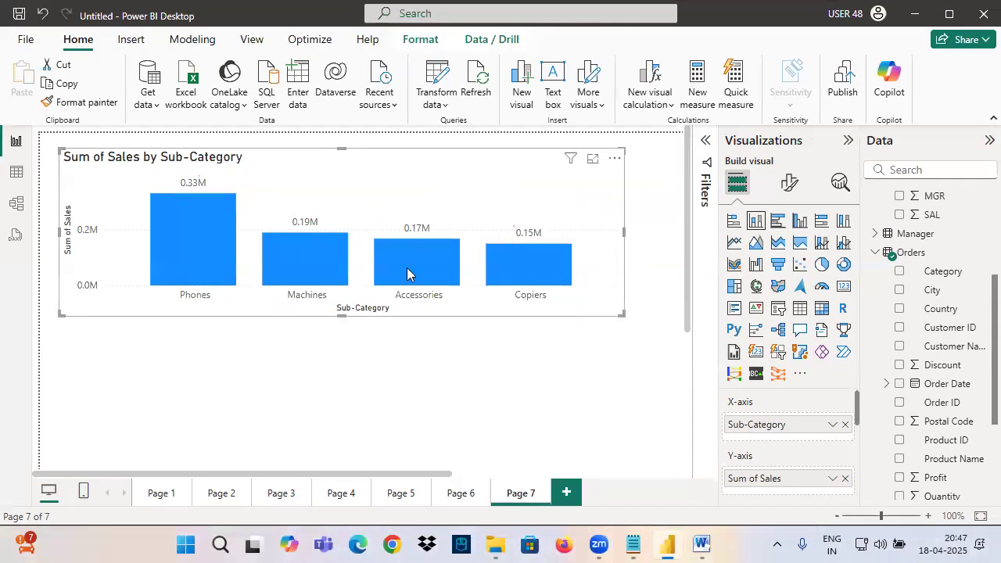
On Page 6, link the circled total sales to Sub-Category with a red arrow and circle Technology's sales value
{"action": "left_click", "coordinate": [461, 493]}
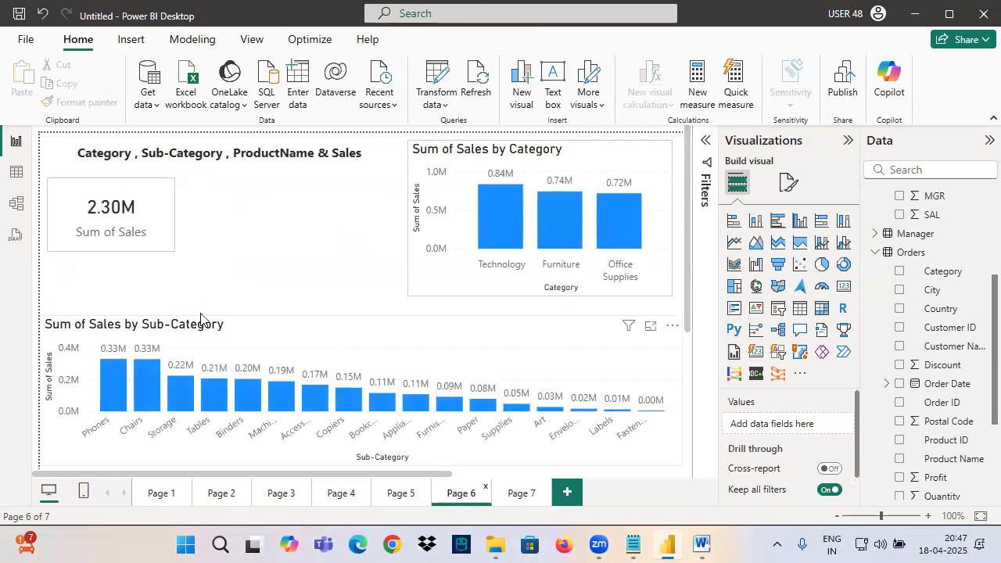
{"action": "mouse_move", "coordinate": [77, 213]}
{"action": "left_mouse_down"}
{"action": "mouse_move", "coordinate": [140, 194]}
{"action": "mouse_move", "coordinate": [352, 455]}
{"action": "mouse_move", "coordinate": [328, 466]}
{"action": "mouse_move", "coordinate": [362, 465]}
{"action": "mouse_move", "coordinate": [322, 451]}
{"action": "left_mouse_up"}
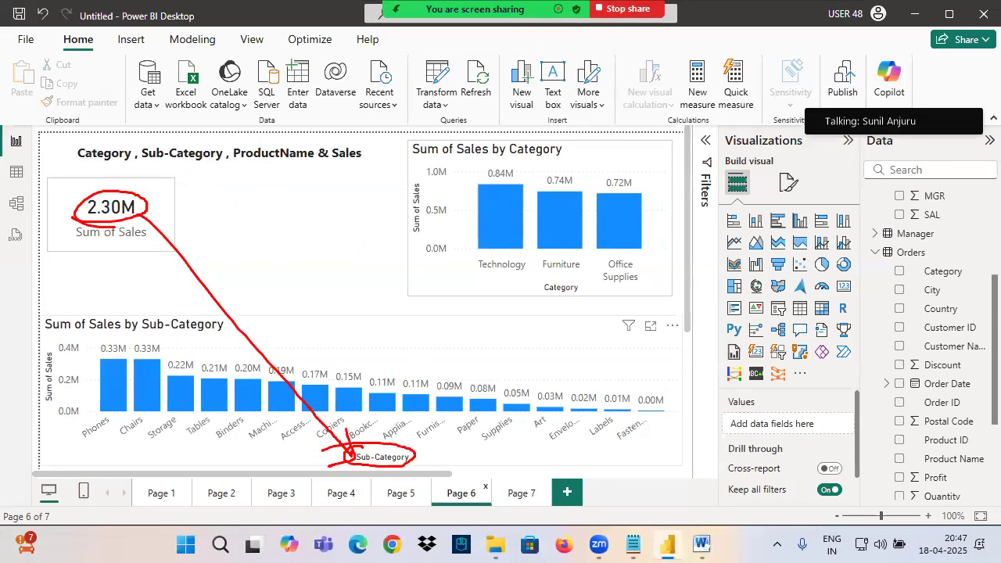
{"action": "mouse_move", "coordinate": [481, 175]}
{"action": "left_mouse_down"}
{"action": "mouse_move", "coordinate": [502, 163]}
{"action": "mouse_move", "coordinate": [480, 174]}
{"action": "left_mouse_up"}
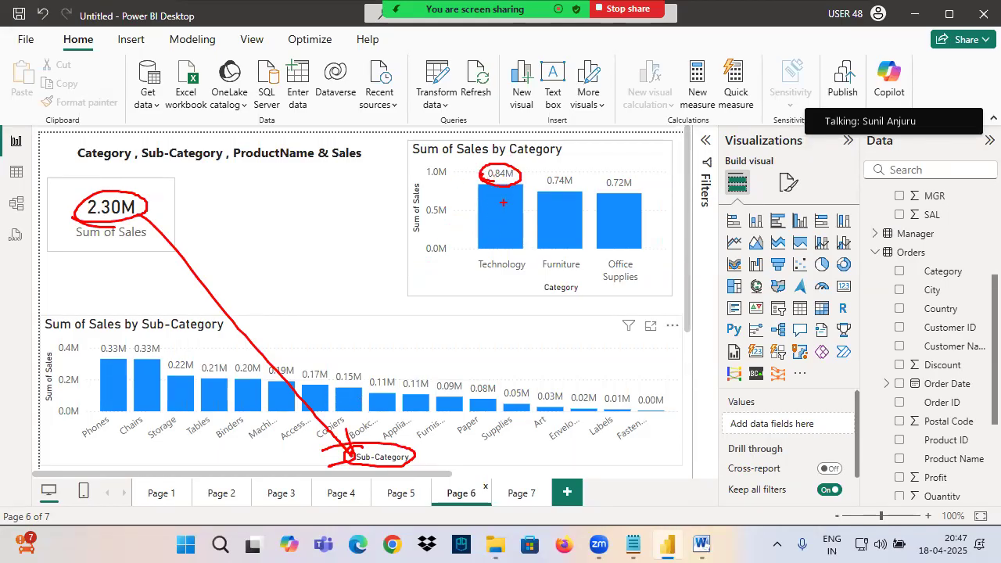
In the Notepad notes, duplicate the Category="Technology" request line below itself and change its category to Furniture
{"action": "left_click", "coordinate": [633, 545]}
{"action": "left_click_drag", "start_coordinate": [171, 310], "coordinate": [591, 358]}
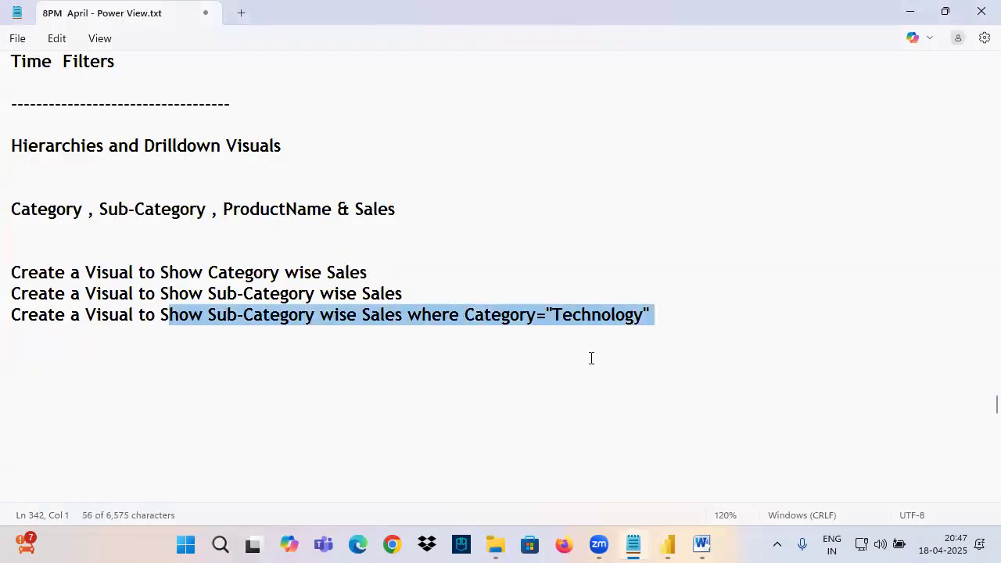
{"action": "left_click", "coordinate": [473, 349]}
{"action": "left_click_drag", "start_coordinate": [650, 315], "coordinate": [10, 316]}
{"action": "key", "text": "ctrl+c"}
{"action": "left_click", "coordinate": [38, 337]}
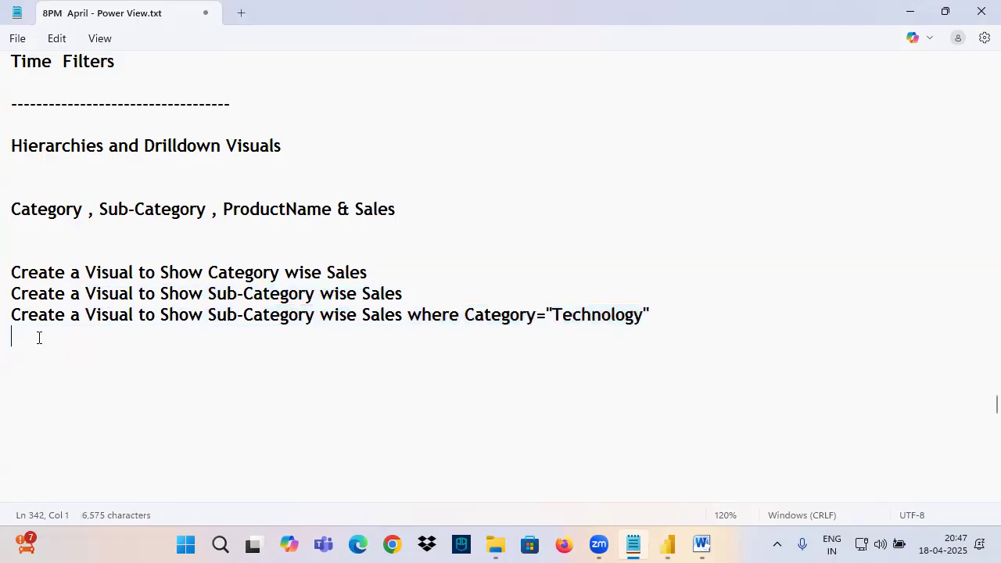
{"action": "key", "text": "ctrl+v"}
{"action": "double_click", "coordinate": [599, 337]}
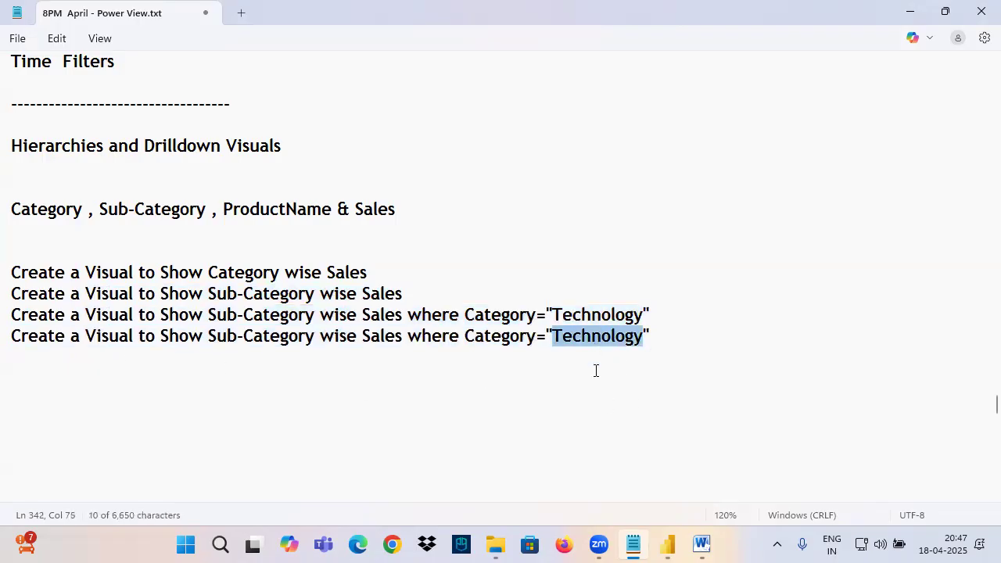
{"action": "type", "text": "Fun"}
{"action": "key", "text": "BackSpace"}
{"action": "type", "text": "rniture"}
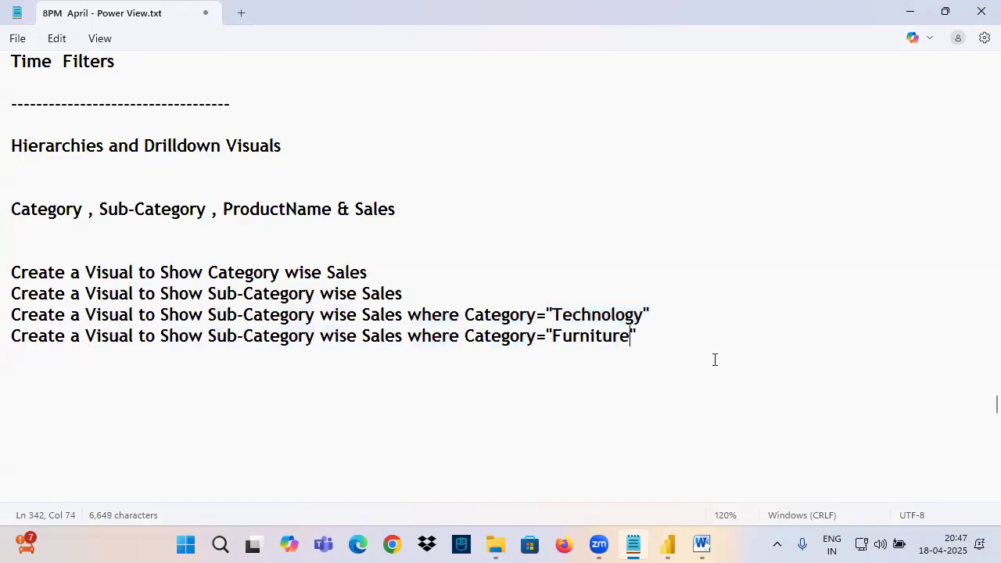
Add another copy of the Sub-Category request line below the Furniture one with Category="Office Supplies"
{"action": "key", "text": "Return"}
{"action": "key", "text": "ctrl+v"}
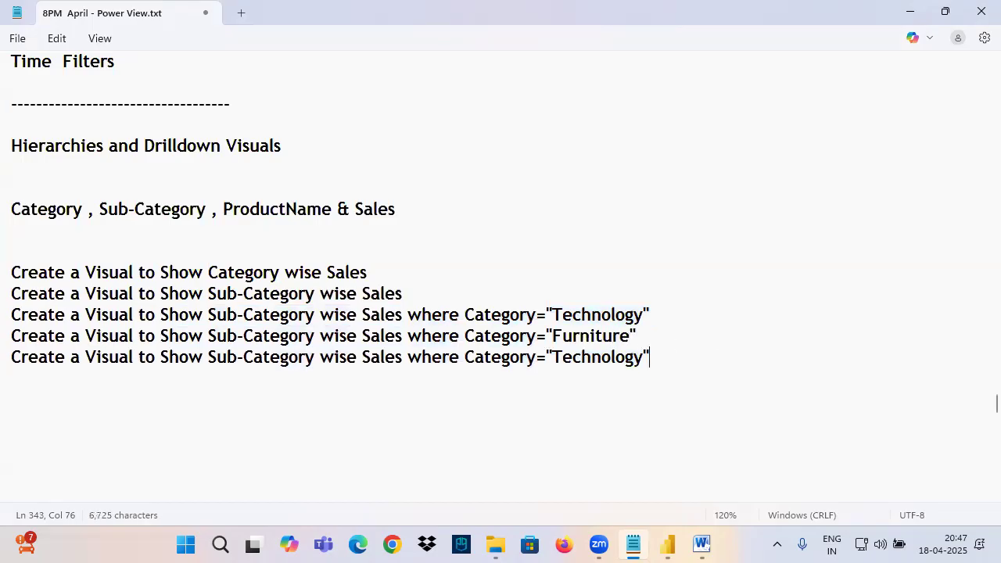
{"action": "left_click_drag", "start_coordinate": [552, 357], "coordinate": [644, 363]}
{"action": "type", "text": "Office Sup"}
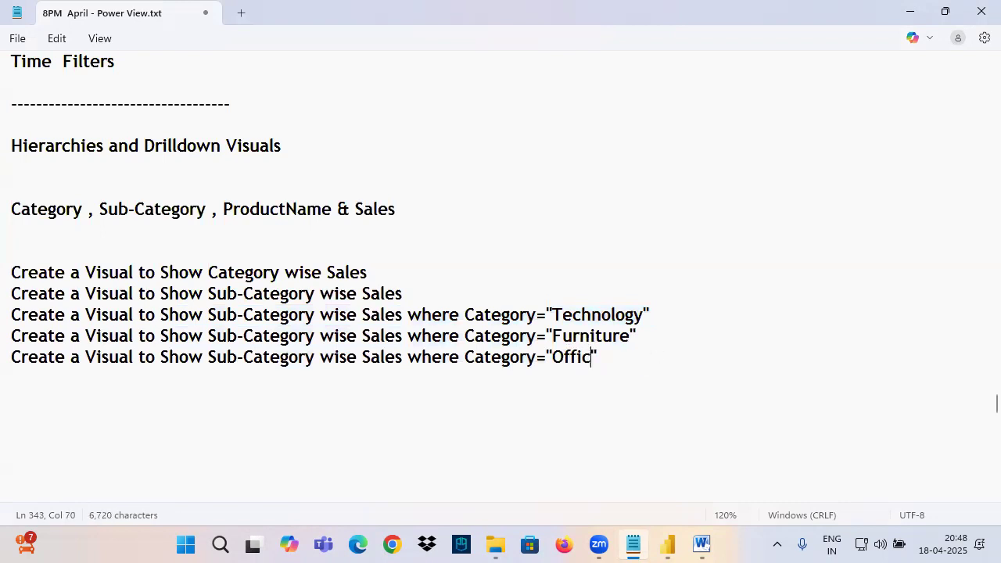
{"action": "type", "text": "plies"}
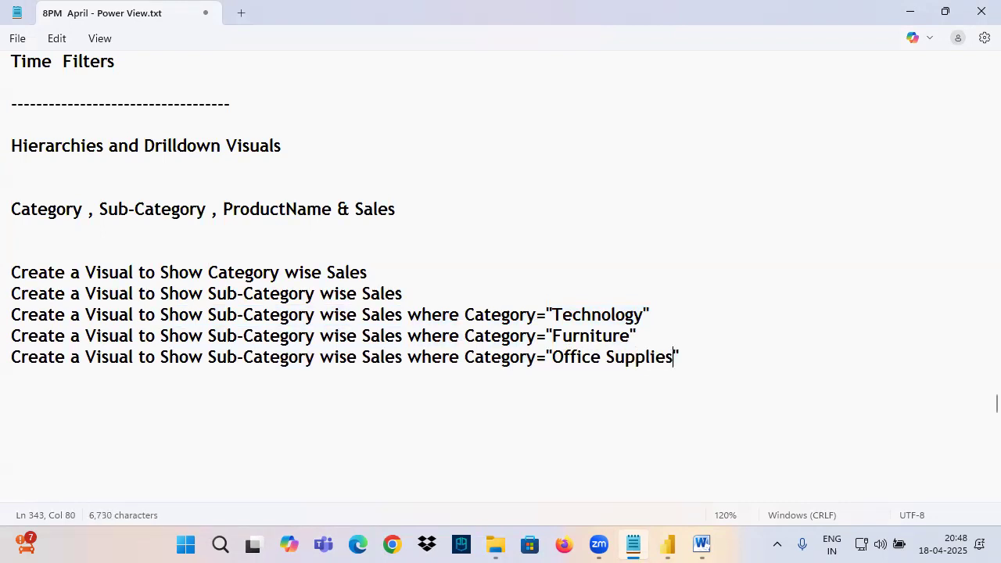
{"action": "key", "text": "BackSpace"}
Review the Sub-Category request lines and their where conditions for each category
{"action": "double_click", "coordinate": [592, 314]}
{"action": "double_click", "coordinate": [590, 336]}
{"action": "left_click", "coordinate": [238, 314]}
{"action": "left_click", "coordinate": [412, 313]}
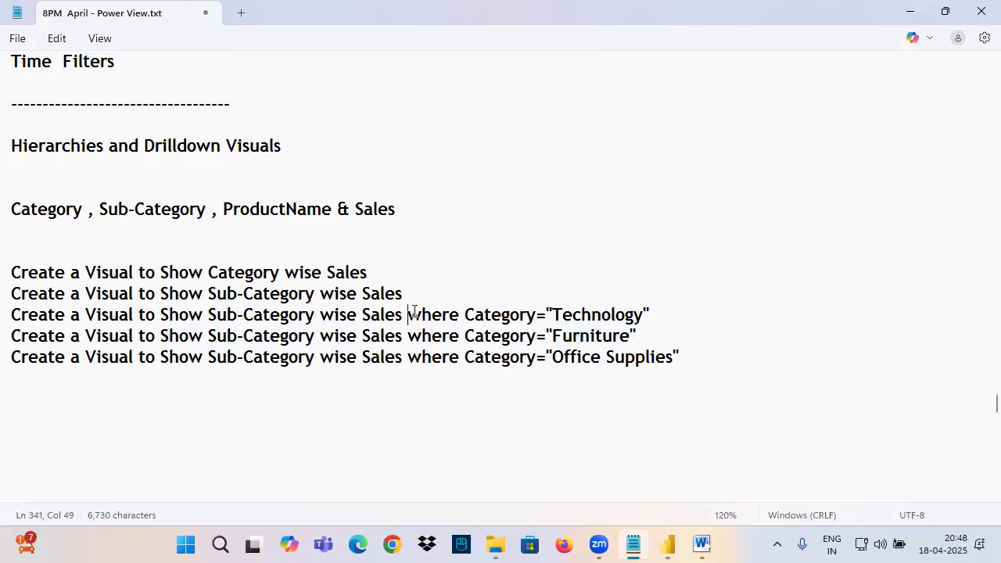
{"action": "left_click", "coordinate": [415, 361]}
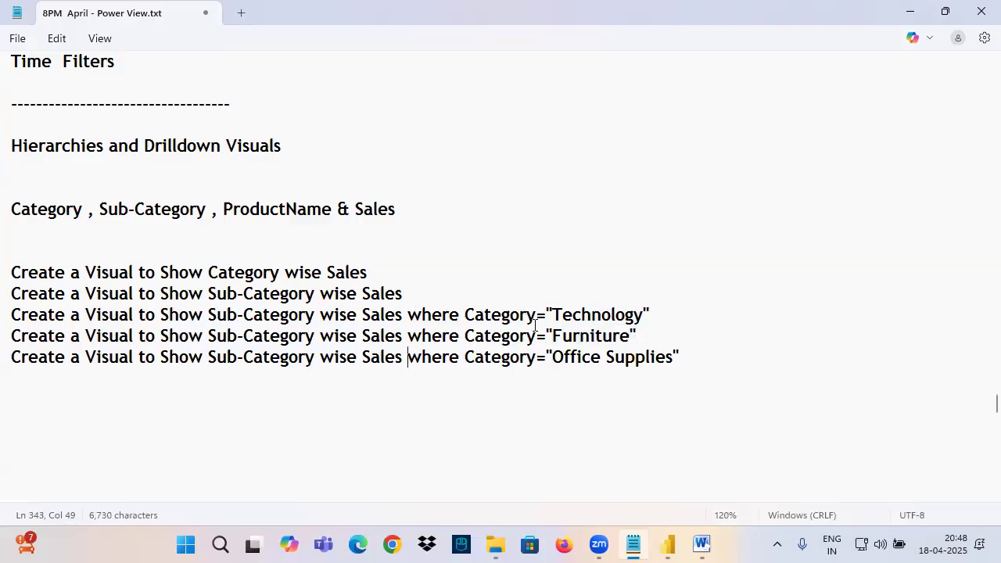
Switch to Power BI Desktop and inspect the filters affecting the Sub-Category chart on Page 7
{"action": "key", "text": "alt+Tab"}
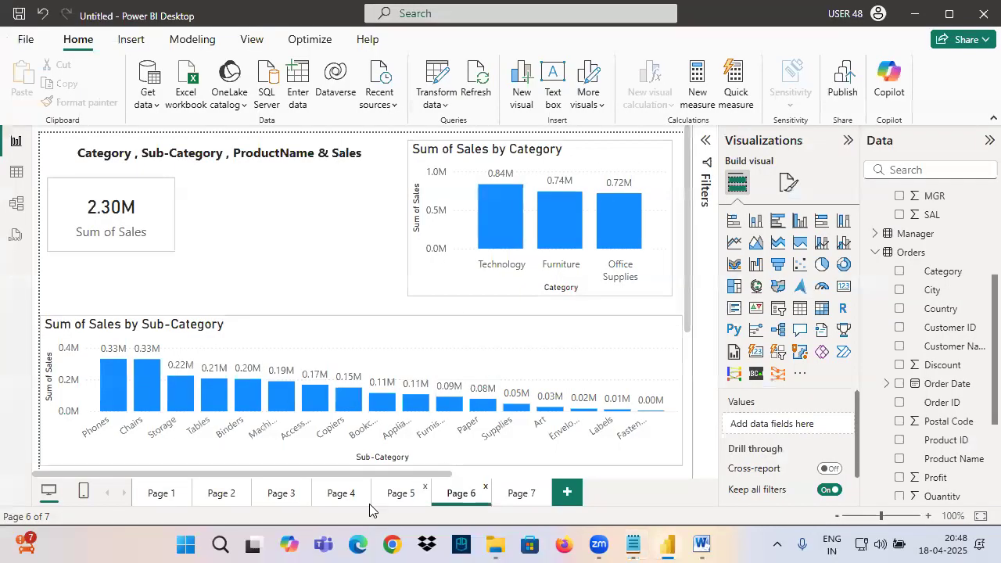
{"action": "left_click", "coordinate": [516, 494]}
{"action": "left_click", "coordinate": [320, 312]}
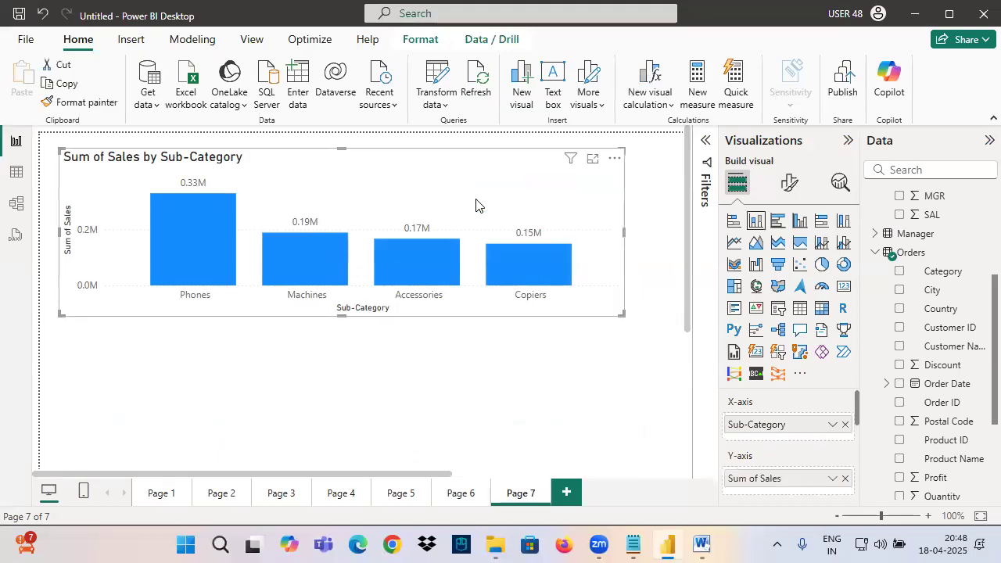
{"action": "mouse_move", "coordinate": [569, 164]}
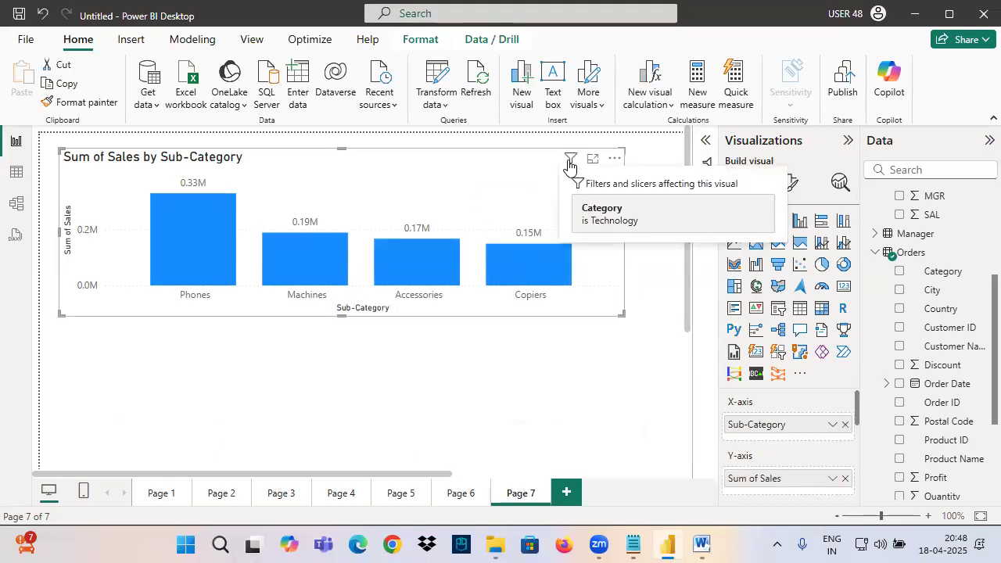
{"action": "left_click", "coordinate": [284, 349]}
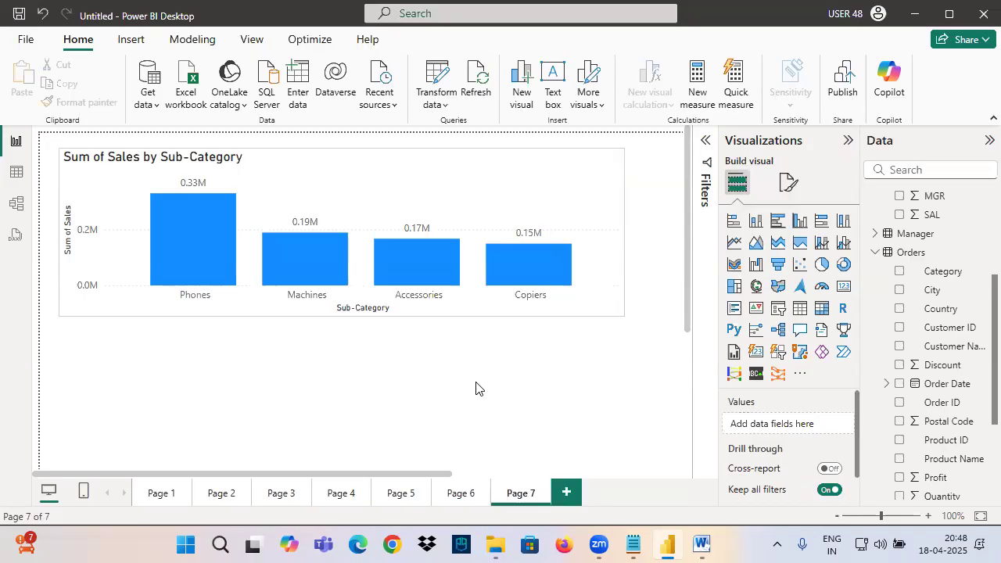
Return to the Notepad notes and review the field list and each Category and Sub-Category request line with its condition
{"action": "left_click", "coordinate": [636, 545]}
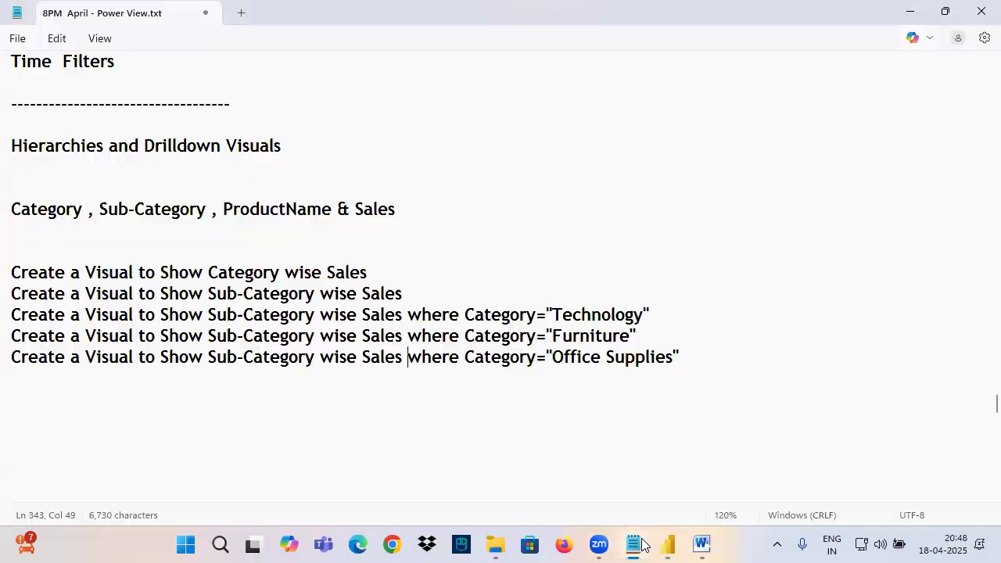
{"action": "left_click_drag", "start_coordinate": [693, 355], "coordinate": [22, 266]}
{"action": "left_click_drag", "start_coordinate": [21, 209], "coordinate": [434, 227]}
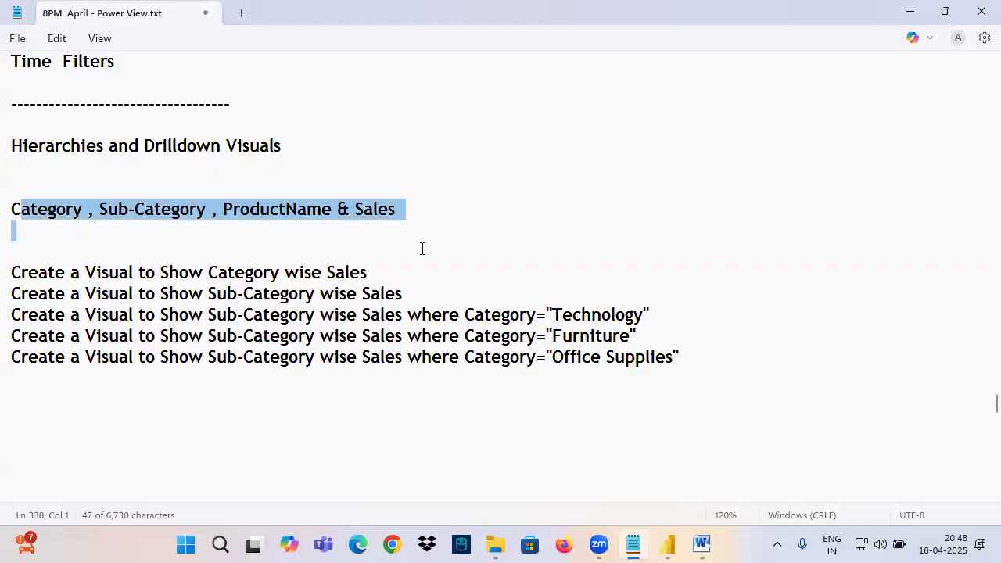
{"action": "left_click_drag", "start_coordinate": [217, 295], "coordinate": [398, 293]}
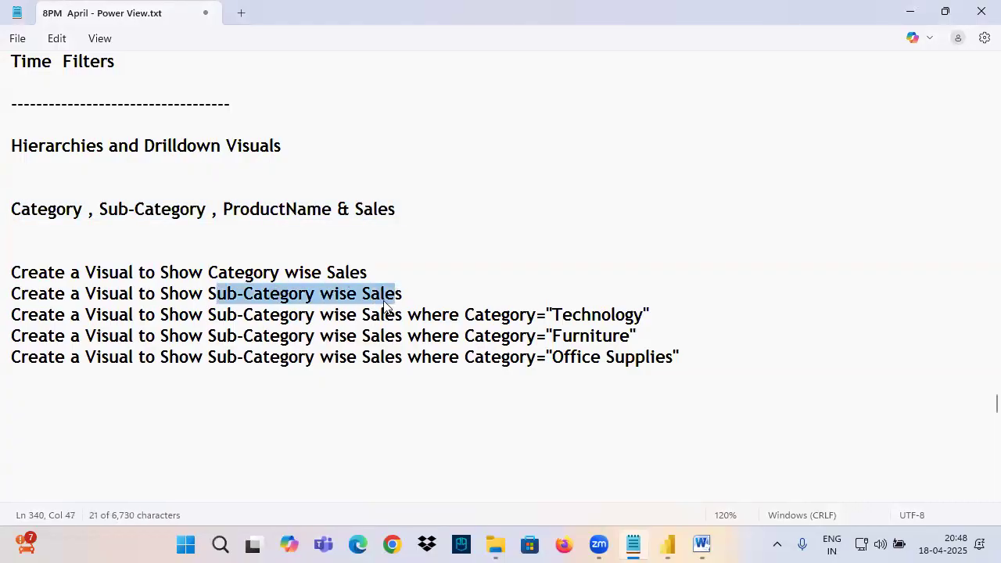
{"action": "left_click_drag", "start_coordinate": [253, 314], "coordinate": [404, 314]}
{"action": "left_click_drag", "start_coordinate": [485, 314], "coordinate": [682, 316]}
{"action": "double_click", "coordinate": [626, 314]}
{"action": "double_click", "coordinate": [269, 314]}
{"action": "left_click", "coordinate": [369, 316]}
{"action": "left_click_drag", "start_coordinate": [369, 316], "coordinate": [432, 316]}
{"action": "left_click_drag", "start_coordinate": [493, 336], "coordinate": [616, 336]}
{"action": "left_click_drag", "start_coordinate": [216, 336], "coordinate": [280, 337]}
{"action": "left_click_drag", "start_coordinate": [356, 336], "coordinate": [420, 336]}
{"action": "left_click_drag", "start_coordinate": [216, 357], "coordinate": [319, 358]}
{"action": "left_click", "coordinate": [430, 357]}
{"action": "left_click_drag", "start_coordinate": [428, 357], "coordinate": [700, 353]}
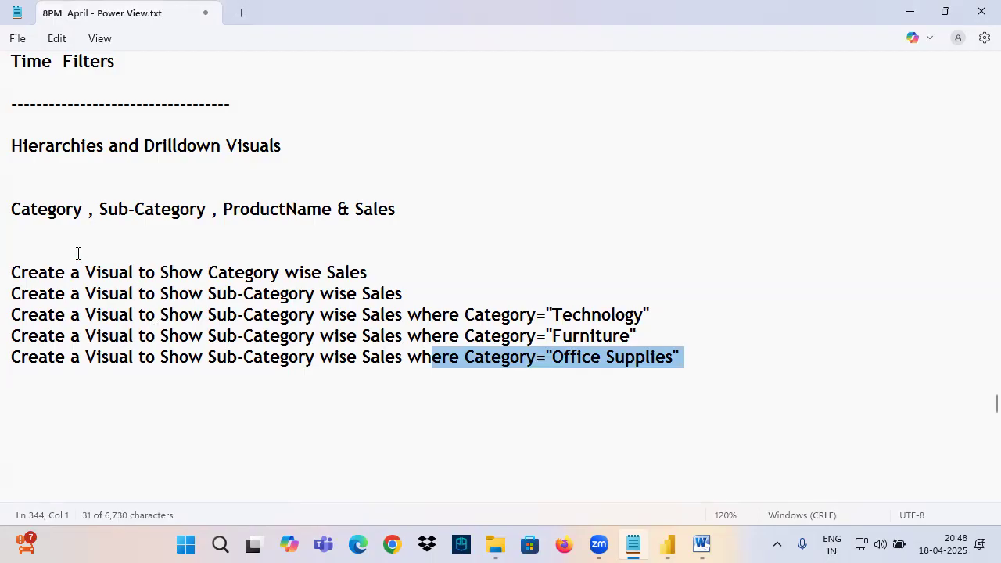
Tick Category and Sub-Category in the notes' field list with the red pen and underline ProductName
{"action": "left_click_drag", "start_coordinate": [31, 213], "coordinate": [86, 176]}
{"action": "left_click_drag", "start_coordinate": [125, 224], "coordinate": [205, 182]}
{"action": "left_click_drag", "start_coordinate": [244, 222], "coordinate": [327, 219]}
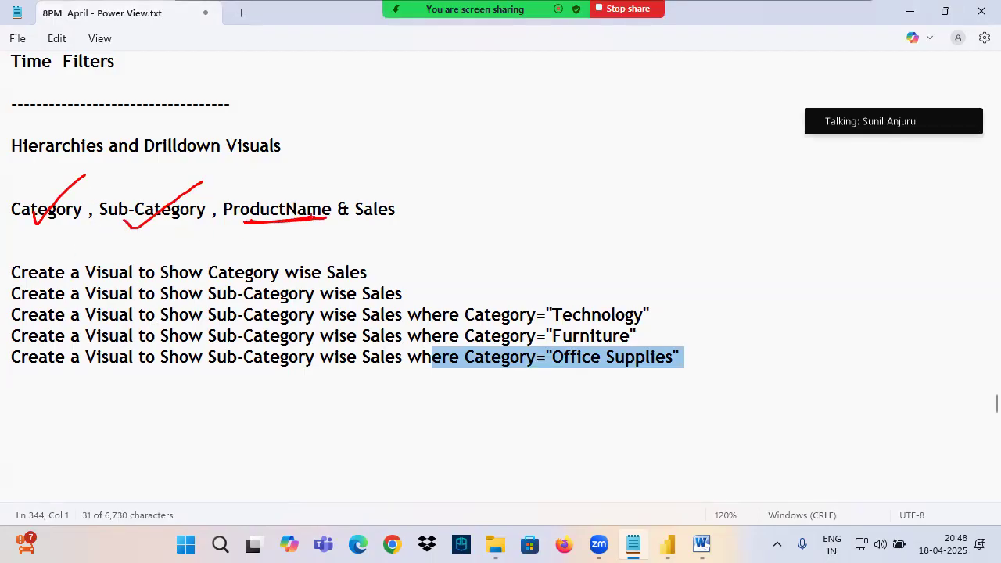
Copy the unfiltered Sub-Category request line below the Office Supplies line and replace Sub-Category with ProductName
{"action": "left_click", "coordinate": [697, 361]}
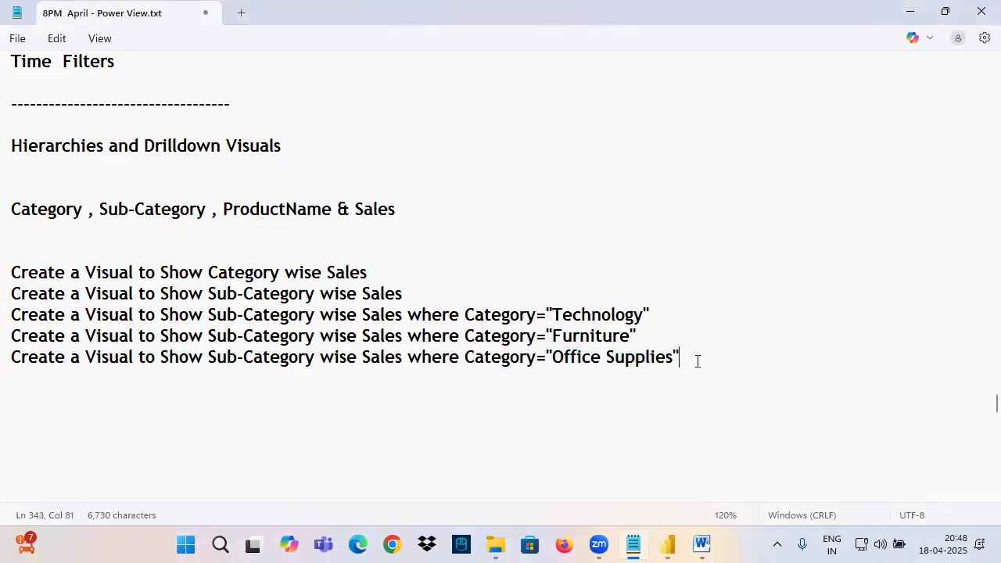
{"action": "triple_click", "coordinate": [407, 288]}
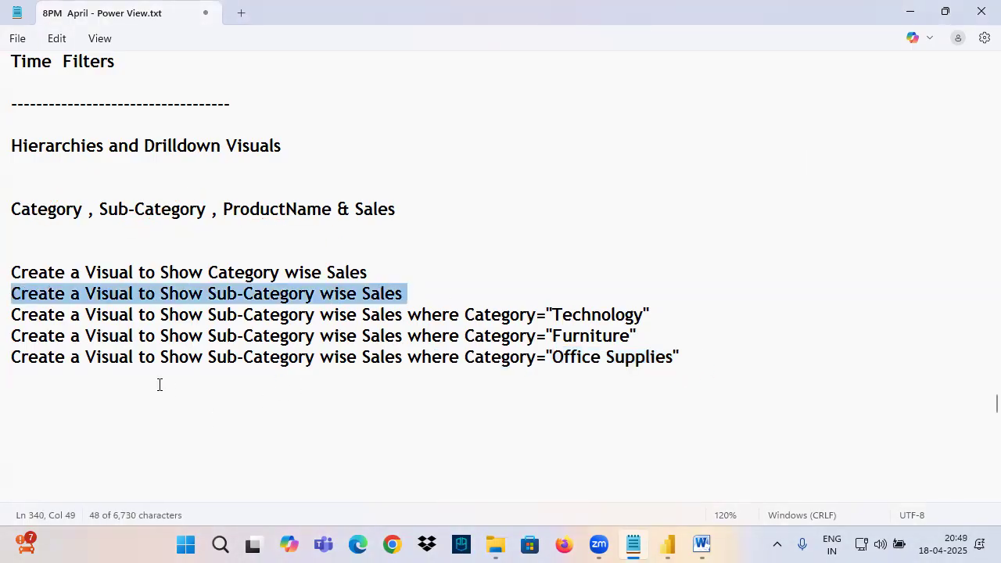
{"action": "key", "text": "ctrl+c"}
{"action": "left_click", "coordinate": [105, 379]}
{"action": "key", "text": "ctrl+v"}
{"action": "left_click_drag", "start_coordinate": [206, 379], "coordinate": [316, 380]}
{"action": "type", "text": "ProductName"}
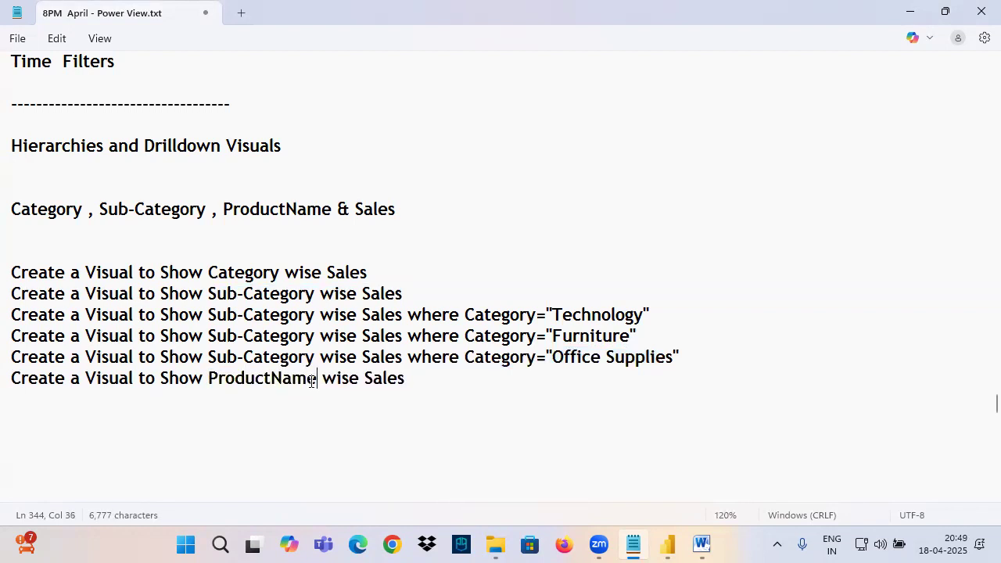
Switch to Power BI Desktop and add a report page with a wide stacked column chart of Sales by Product Name
{"action": "left_click", "coordinate": [666, 544]}
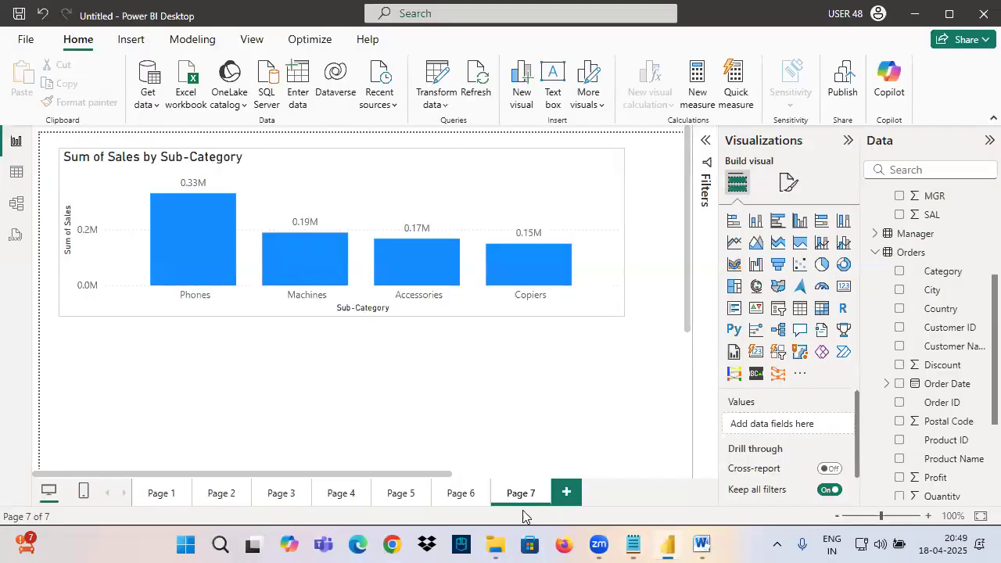
{"action": "left_click", "coordinate": [567, 492]}
{"action": "left_click", "coordinate": [755, 220]}
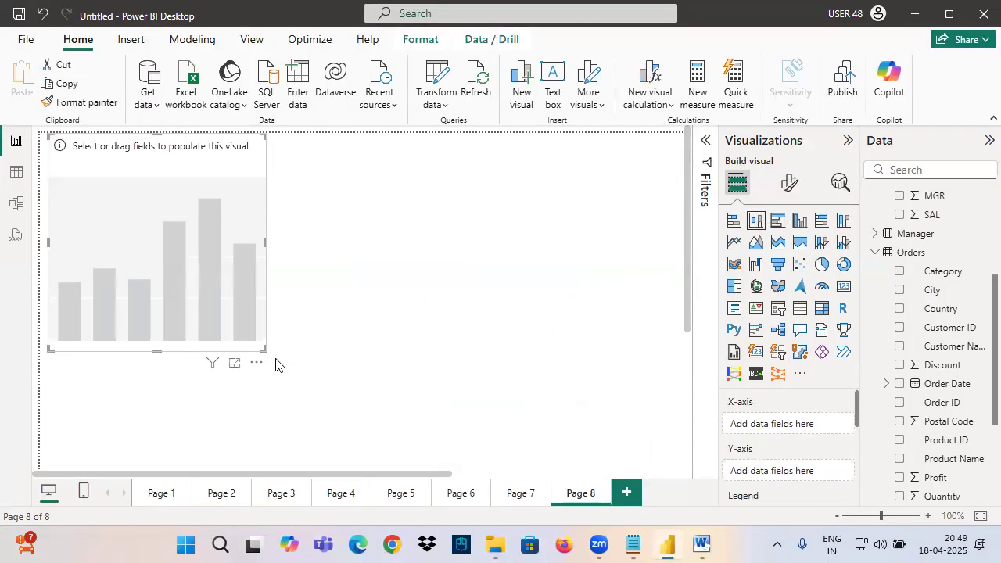
{"action": "left_click_drag", "start_coordinate": [261, 348], "coordinate": [626, 304]}
{"action": "left_click_drag", "start_coordinate": [525, 277], "coordinate": [523, 318]}
{"action": "left_click_drag", "start_coordinate": [948, 459], "coordinate": [489, 266]}
{"action": "scroll", "coordinate": [946, 400], "scroll_direction": "down", "scroll_amount": 2}
{"action": "left_click_drag", "start_coordinate": [945, 399], "coordinate": [594, 336]}
Copy the formatting of the Sub-Category chart on Page 7 onto the Product Name chart on Page 8
{"action": "left_click", "coordinate": [521, 493]}
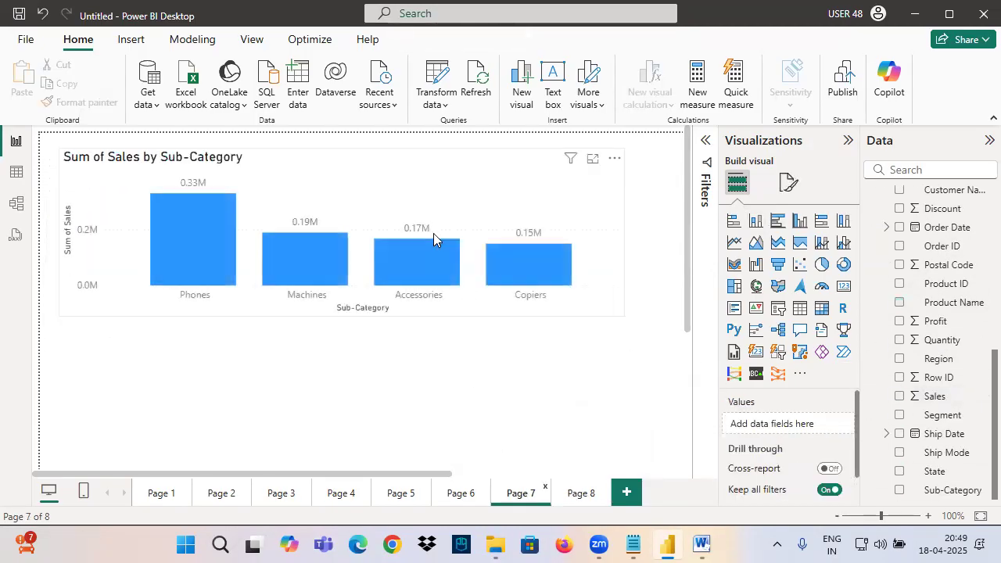
{"action": "left_click", "coordinate": [224, 172]}
{"action": "left_click", "coordinate": [80, 101]}
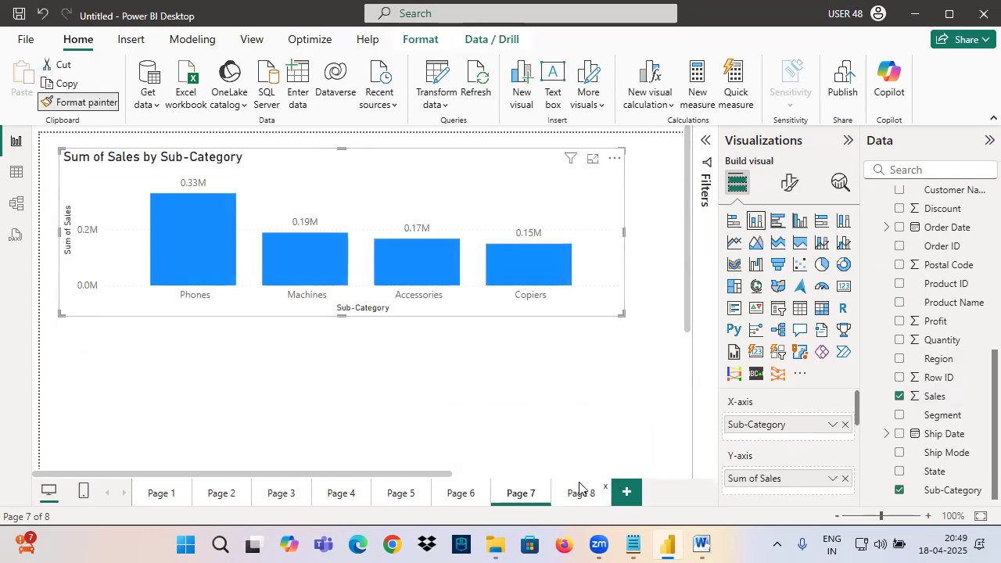
{"action": "left_click", "coordinate": [580, 492]}
{"action": "left_click", "coordinate": [264, 208]}
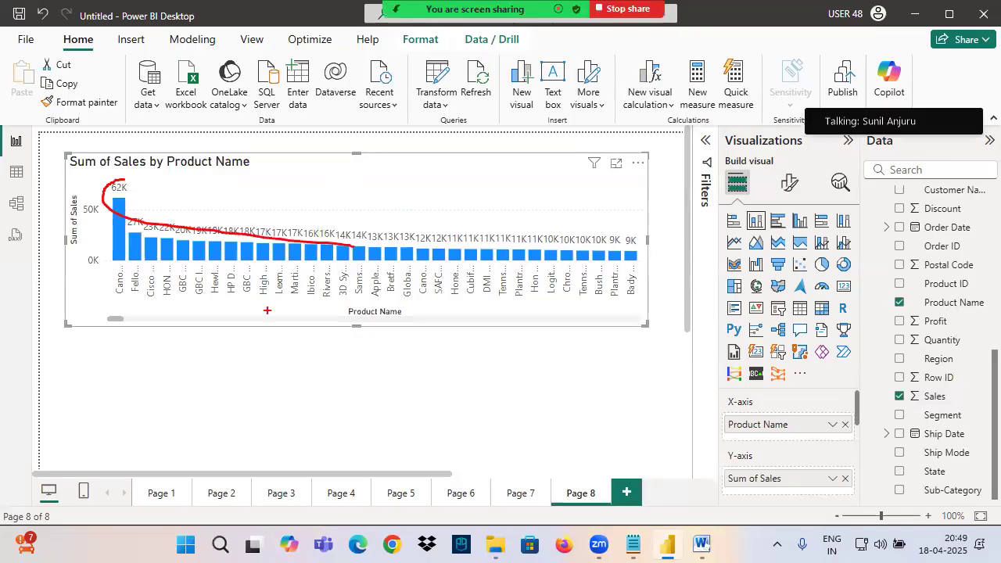
Scroll through the Product Name bars, circle their data labels with the red pen and handwrite 2.3M above them
{"action": "mouse_move", "coordinate": [117, 319]}
{"action": "left_mouse_down"}
{"action": "mouse_move", "coordinate": [430, 337]}
{"action": "mouse_move", "coordinate": [134, 339]}
{"action": "left_mouse_up"}
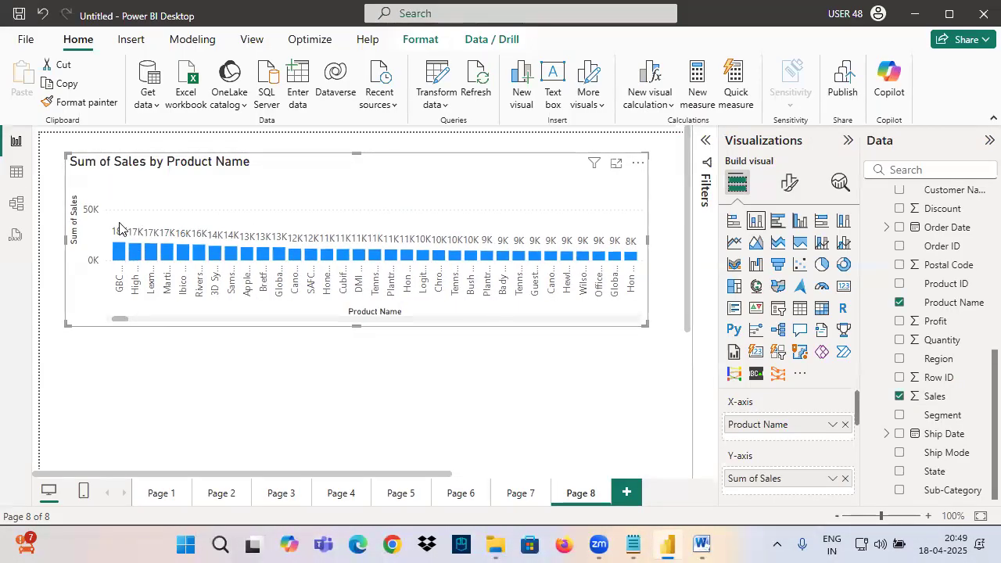
{"action": "left_click_drag", "start_coordinate": [663, 225], "coordinate": [242, 229]}
{"action": "mouse_move", "coordinate": [316, 179]}
{"action": "left_mouse_down"}
{"action": "mouse_move", "coordinate": [297, 199]}
{"action": "mouse_move", "coordinate": [323, 194]}
{"action": "left_mouse_up"}
{"action": "left_click_drag", "start_coordinate": [329, 183], "coordinate": [335, 182]}
{"action": "mouse_move", "coordinate": [344, 173]}
{"action": "left_mouse_down"}
{"action": "mouse_move", "coordinate": [360, 165]}
{"action": "mouse_move", "coordinate": [361, 189]}
{"action": "left_mouse_up"}
{"action": "left_click_drag", "start_coordinate": [375, 188], "coordinate": [396, 177]}
{"action": "left_click_drag", "start_coordinate": [332, 207], "coordinate": [415, 189]}
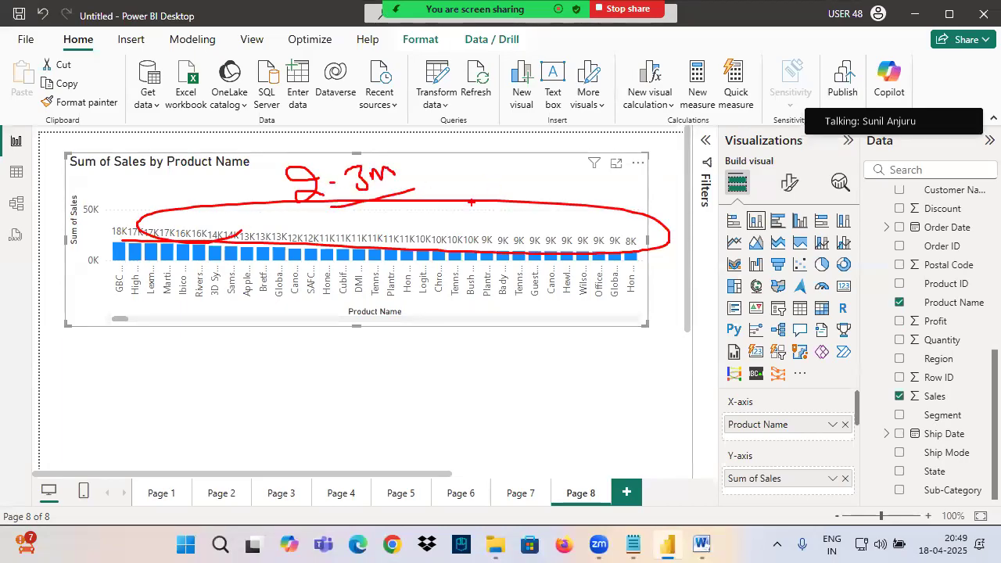
Return to the Notepad notes and duplicate the ProductName wise Sales request line directly below itself
{"action": "left_click", "coordinate": [633, 545]}
{"action": "left_click_drag", "start_coordinate": [208, 378], "coordinate": [424, 388]}
{"action": "left_click_drag", "start_coordinate": [21, 204], "coordinate": [418, 210]}
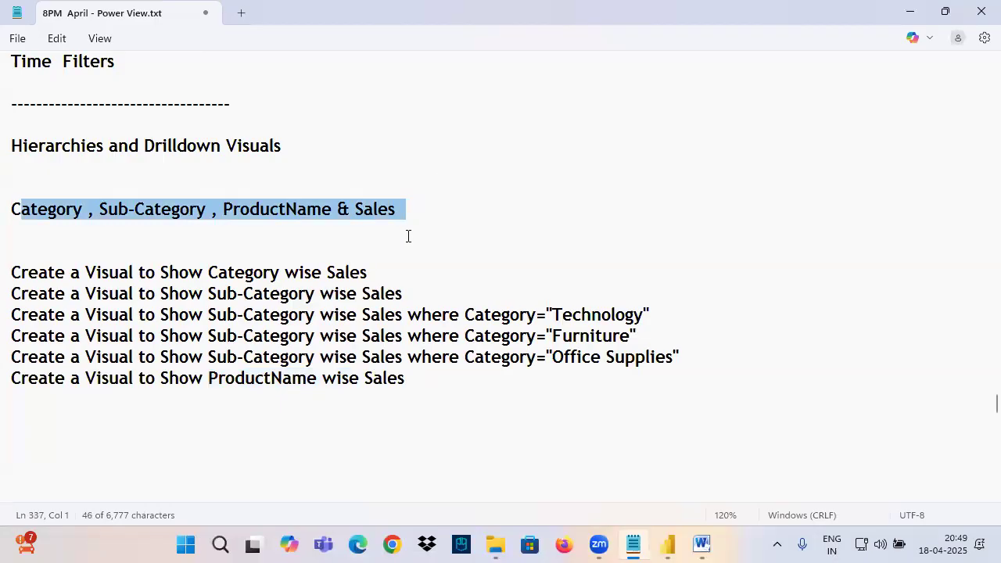
{"action": "left_click_drag", "start_coordinate": [411, 382], "coordinate": [11, 379]}
{"action": "key", "text": "ctrl+c"}
{"action": "left_click", "coordinate": [43, 399]}
{"action": "key", "text": "ctrl+v"}
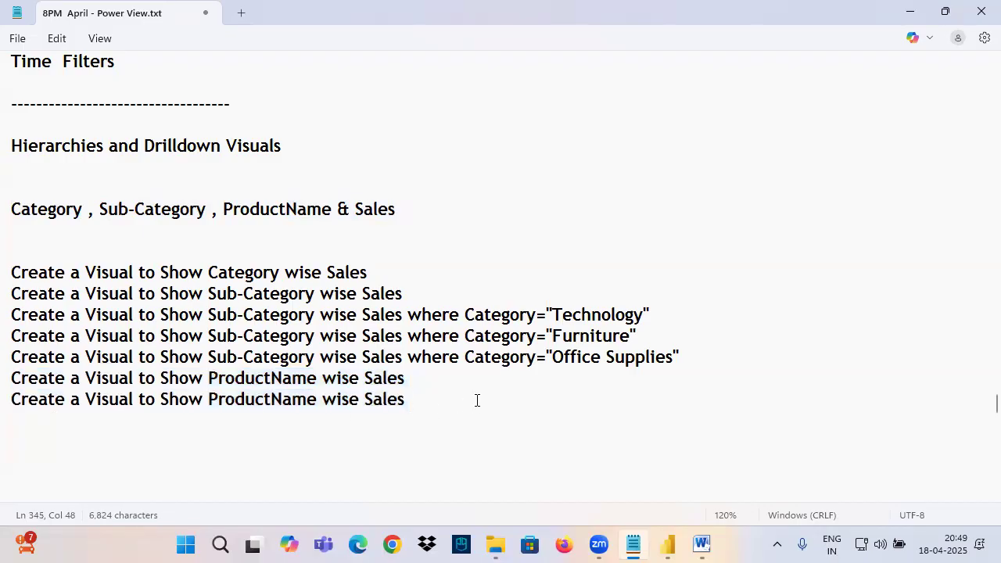
Mark the two ProductName lines with the red pen, handwriting 2.3M beside the first and 0.84M beside the second
{"action": "key", "text": "ctrl+2"}
{"action": "mouse_move", "coordinate": [230, 378]}
{"action": "left_mouse_down"}
{"action": "mouse_move", "coordinate": [402, 390]}
{"action": "mouse_move", "coordinate": [455, 381]}
{"action": "left_mouse_up"}
{"action": "mouse_move", "coordinate": [445, 373]}
{"action": "left_mouse_down"}
{"action": "mouse_move", "coordinate": [446, 386]}
{"action": "mouse_move", "coordinate": [503, 380]}
{"action": "left_mouse_up"}
{"action": "mouse_move", "coordinate": [508, 367]}
{"action": "left_mouse_down"}
{"action": "mouse_move", "coordinate": [521, 367]}
{"action": "mouse_move", "coordinate": [529, 391]}
{"action": "mouse_move", "coordinate": [591, 360]}
{"action": "left_mouse_up"}
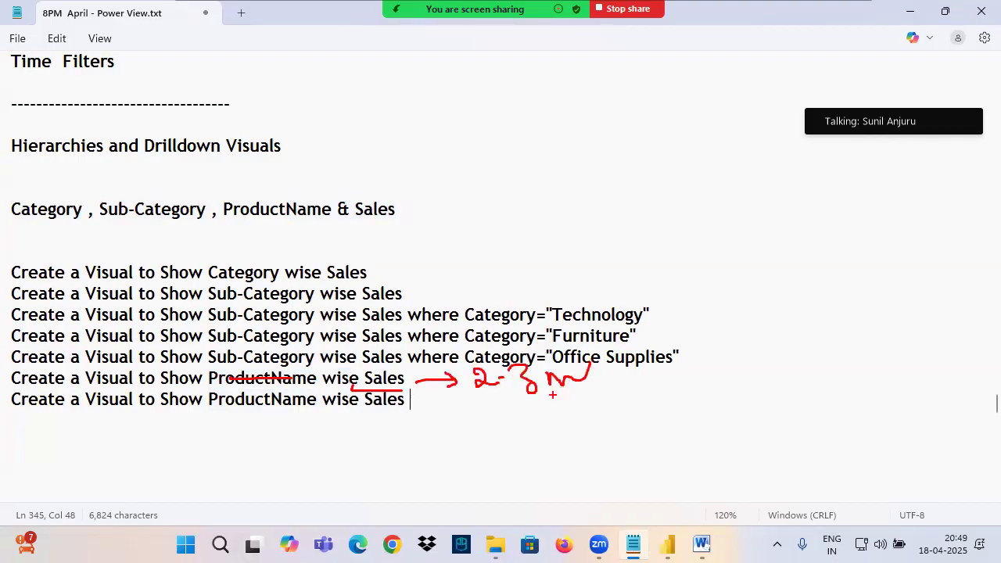
{"action": "left_click_drag", "start_coordinate": [224, 412], "coordinate": [474, 398]}
{"action": "mouse_move", "coordinate": [469, 392]}
{"action": "left_mouse_down"}
{"action": "mouse_move", "coordinate": [486, 399]}
{"action": "mouse_move", "coordinate": [471, 417]}
{"action": "left_mouse_up"}
{"action": "mouse_move", "coordinate": [509, 408]}
{"action": "left_mouse_down"}
{"action": "mouse_move", "coordinate": [519, 396]}
{"action": "mouse_move", "coordinate": [551, 406]}
{"action": "left_mouse_up"}
{"action": "mouse_move", "coordinate": [570, 395]}
{"action": "left_mouse_down"}
{"action": "mouse_move", "coordinate": [559, 400]}
{"action": "mouse_move", "coordinate": [578, 422]}
{"action": "left_mouse_up"}
{"action": "mouse_move", "coordinate": [588, 397]}
{"action": "left_mouse_down"}
{"action": "mouse_move", "coordinate": [609, 412]}
{"action": "mouse_move", "coordinate": [606, 427]}
{"action": "left_mouse_up"}
{"action": "mouse_move", "coordinate": [623, 398]}
{"action": "left_mouse_down"}
{"action": "mouse_move", "coordinate": [639, 418]}
{"action": "mouse_move", "coordinate": [669, 383]}
{"action": "left_mouse_up"}
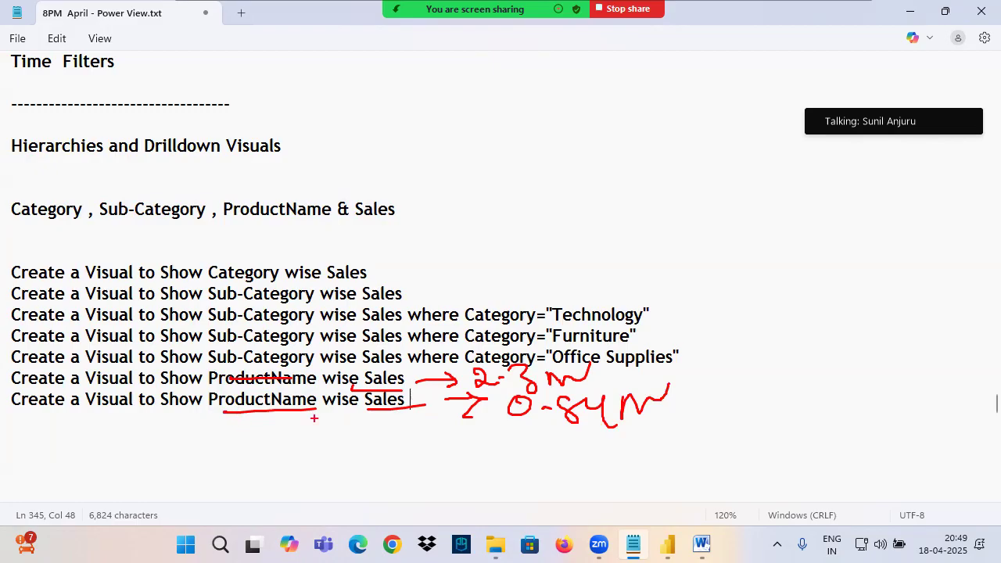
Draw two more arrow branches from the second ProductName line with handwritten sales values, including 0.74M, and clear the pen marks
{"action": "left_click_drag", "start_coordinate": [445, 400], "coordinate": [486, 444]}
{"action": "mouse_move", "coordinate": [481, 438]}
{"action": "left_mouse_down"}
{"action": "mouse_move", "coordinate": [505, 455]}
{"action": "mouse_move", "coordinate": [517, 439]}
{"action": "mouse_move", "coordinate": [578, 436]}
{"action": "left_mouse_up"}
{"action": "left_click_drag", "start_coordinate": [578, 435], "coordinate": [652, 450]}
{"action": "mouse_move", "coordinate": [652, 439]}
{"action": "left_mouse_down"}
{"action": "mouse_move", "coordinate": [666, 477]}
{"action": "mouse_move", "coordinate": [709, 438]}
{"action": "mouse_move", "coordinate": [712, 452]}
{"action": "left_mouse_up"}
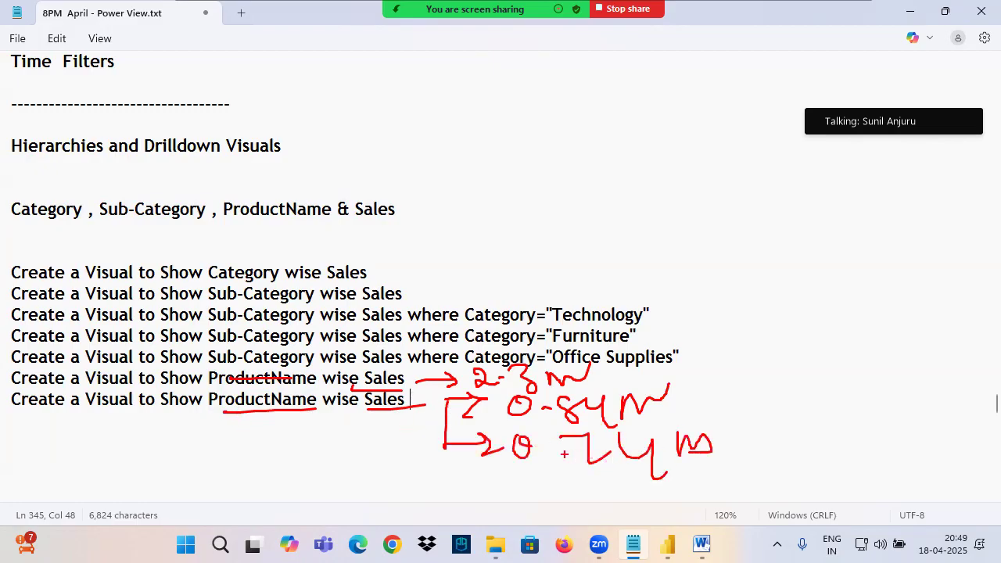
{"action": "left_click_drag", "start_coordinate": [242, 414], "coordinate": [324, 416]}
{"action": "mouse_move", "coordinate": [445, 446]}
{"action": "left_mouse_down"}
{"action": "mouse_move", "coordinate": [444, 460]}
{"action": "mouse_move", "coordinate": [514, 487]}
{"action": "left_mouse_up"}
{"action": "left_click_drag", "start_coordinate": [500, 473], "coordinate": [495, 512]}
{"action": "mouse_move", "coordinate": [555, 485]}
{"action": "left_mouse_down"}
{"action": "mouse_move", "coordinate": [547, 478]}
{"action": "mouse_move", "coordinate": [594, 483]}
{"action": "left_mouse_up"}
{"action": "mouse_move", "coordinate": [602, 478]}
{"action": "left_mouse_down"}
{"action": "mouse_move", "coordinate": [617, 507]}
{"action": "mouse_move", "coordinate": [711, 479]}
{"action": "left_mouse_up"}
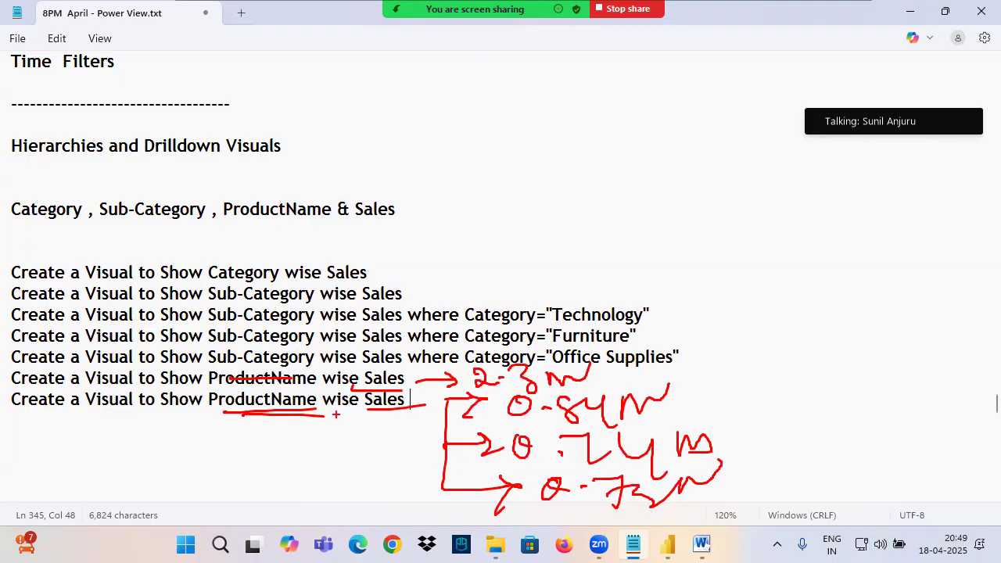
{"action": "key", "text": "Escape"}
Add two more copies of the ProductName wise Sales request line at the end of the list
{"action": "left_click_drag", "start_coordinate": [328, 498], "coordinate": [329, 494]}
{"action": "scroll", "coordinate": [354, 325], "scroll_direction": "up", "scroll_amount": 2}
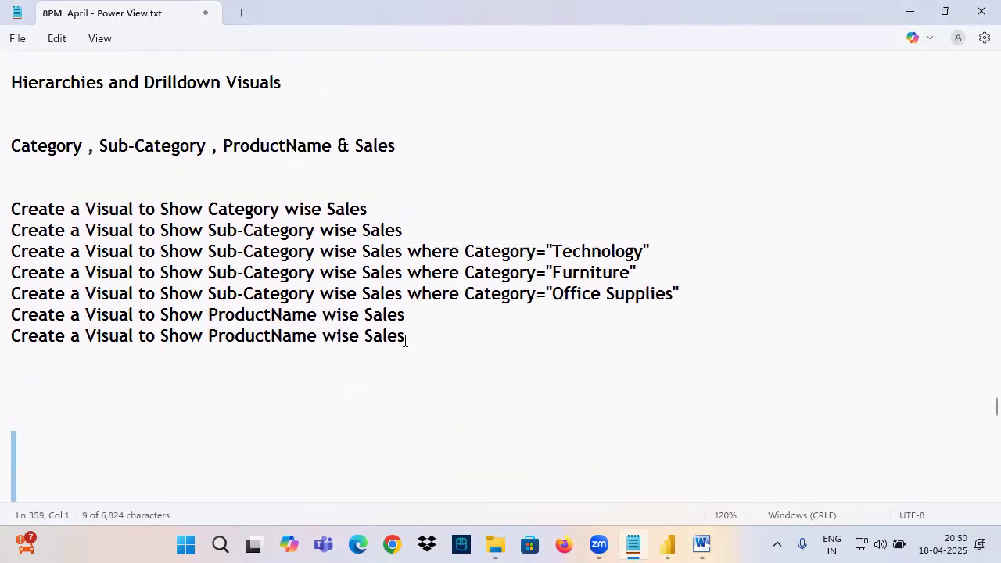
{"action": "left_click", "coordinate": [414, 336]}
{"action": "left_click_drag", "start_coordinate": [405, 336], "coordinate": [8, 335]}
{"action": "left_click", "coordinate": [47, 360]}
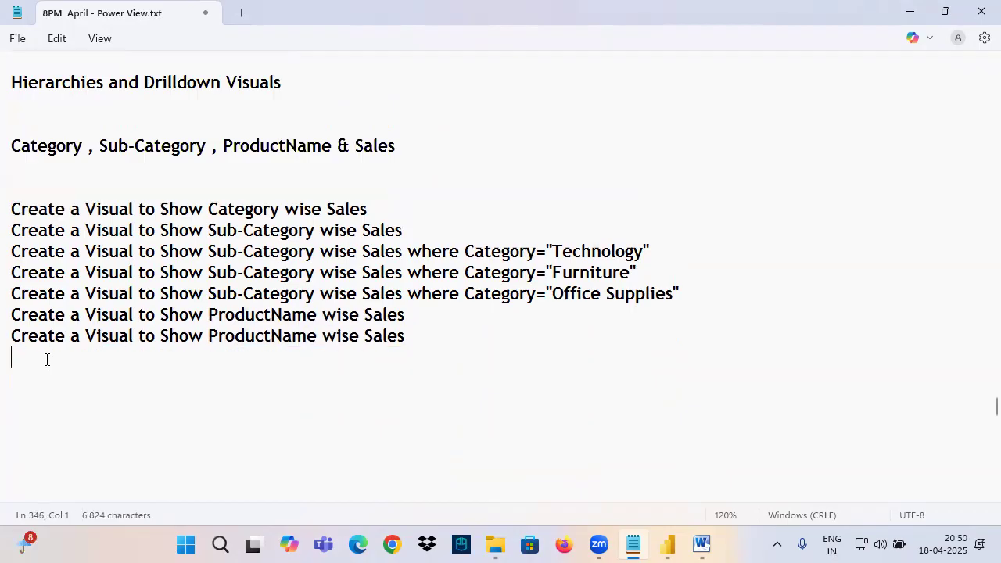
{"action": "key", "text": "ctrl+v"}
{"action": "key", "text": "Return"}
{"action": "key", "text": "ctrl+v"}
Append the Category="Technology", "Furniture" and "Office Supplies" conditions from the Sub-Category lines to the last three ProductName lines, respectively
{"action": "left_click_drag", "start_coordinate": [407, 251], "coordinate": [652, 251]}
{"action": "left_click", "coordinate": [443, 333]}
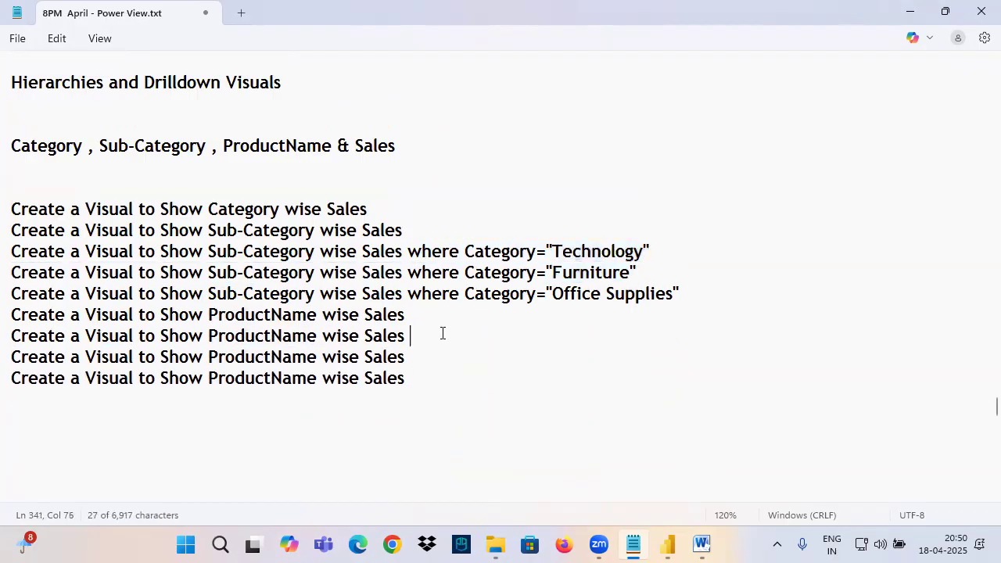
{"action": "key", "text": "ctrl+v"}
{"action": "left_click_drag", "start_coordinate": [412, 272], "coordinate": [638, 273]}
{"action": "key", "text": "ctrl+c"}
{"action": "left_click", "coordinate": [443, 361]}
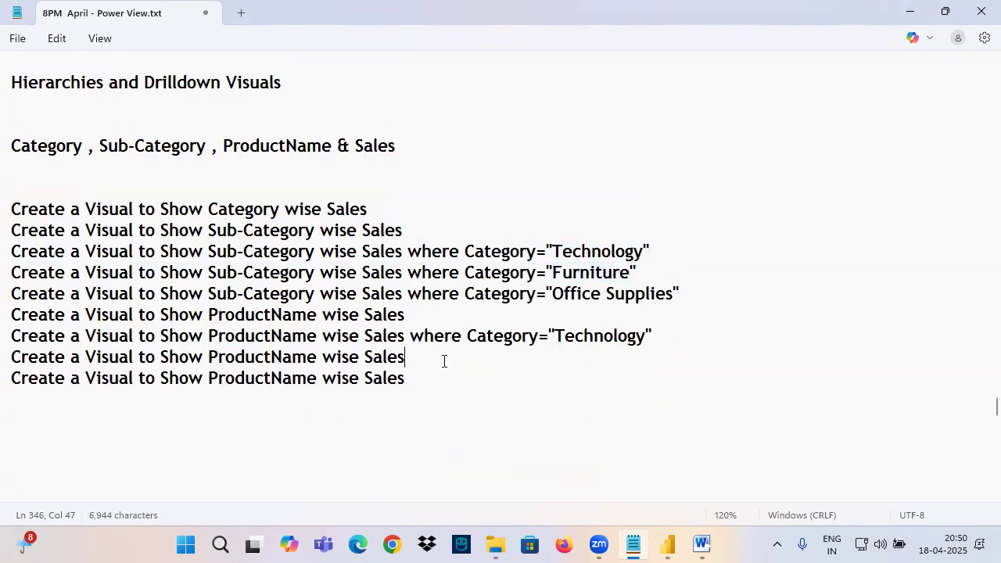
{"action": "key", "text": "ctrl+v"}
{"action": "left_click_drag", "start_coordinate": [408, 293], "coordinate": [682, 295]}
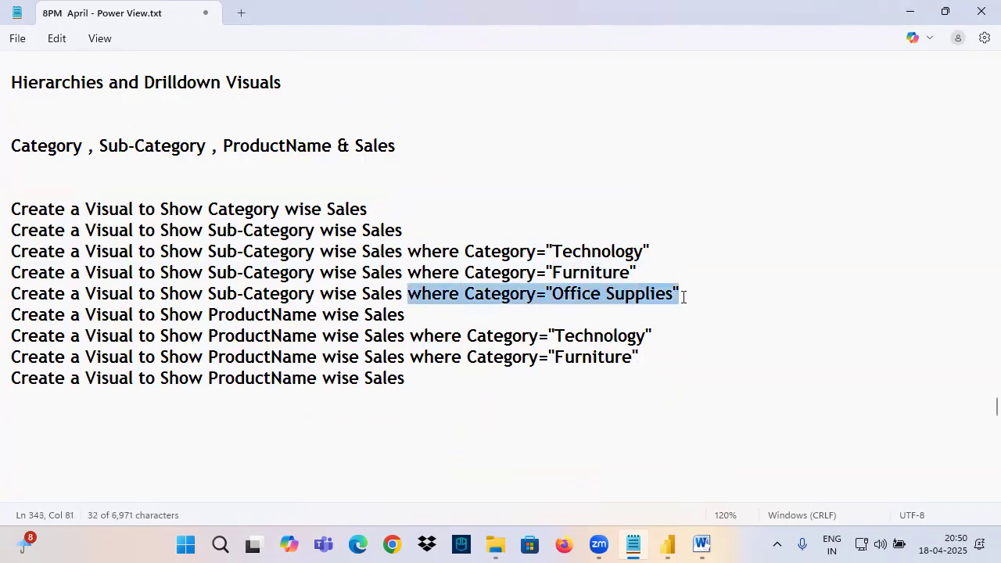
{"action": "key", "text": "ctrl+c"}
{"action": "left_click", "coordinate": [440, 379]}
{"action": "key", "text": "ctrl+v"}
Review the ProductName request lines with their Category conditions, the whole request list and the field list above it
{"action": "left_click_drag", "start_coordinate": [234, 315], "coordinate": [433, 310]}
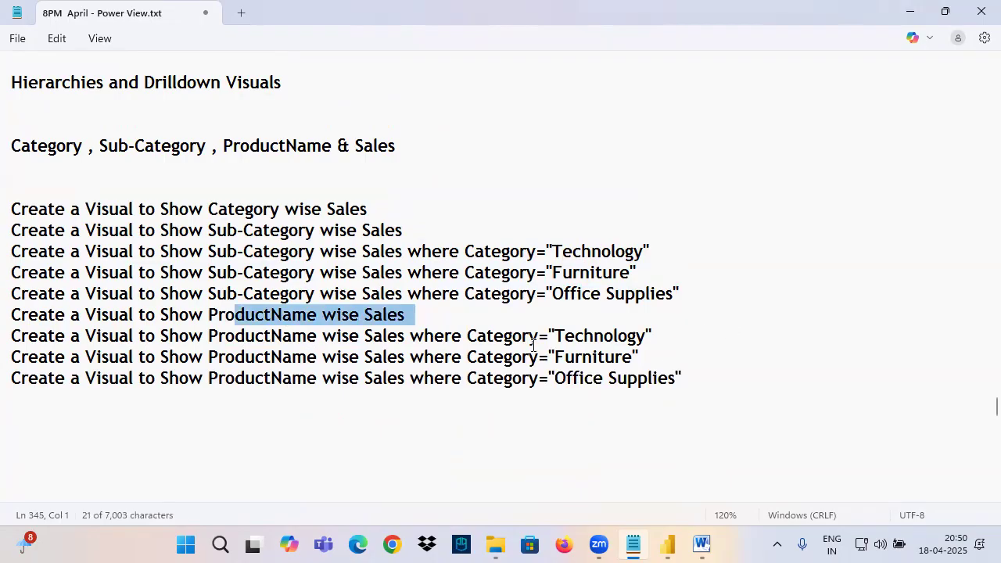
{"action": "left_click_drag", "start_coordinate": [530, 337], "coordinate": [655, 336]}
{"action": "left_click_drag", "start_coordinate": [255, 336], "coordinate": [282, 336]}
{"action": "left_click_drag", "start_coordinate": [360, 337], "coordinate": [410, 334]}
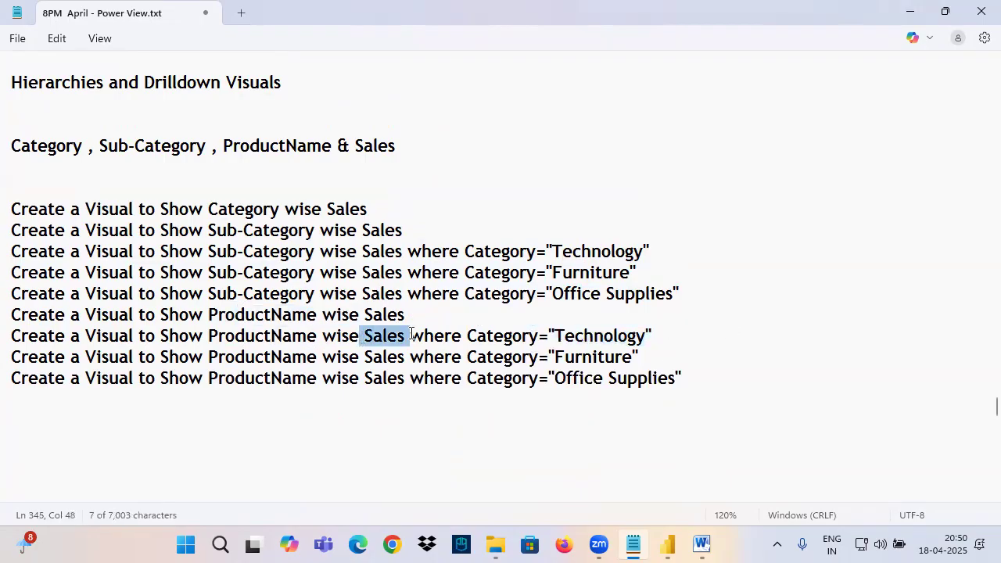
{"action": "left_click_drag", "start_coordinate": [245, 336], "coordinate": [306, 336]}
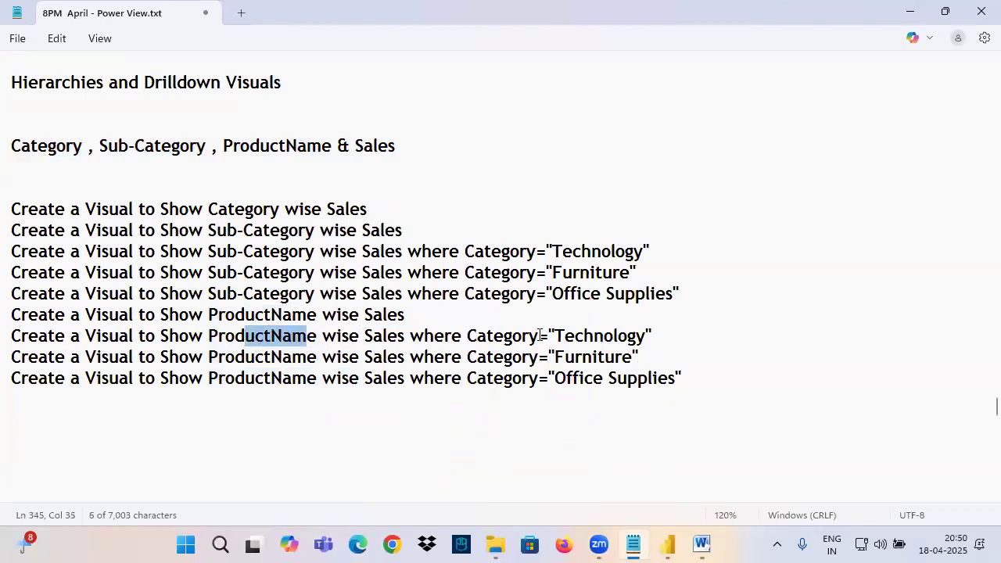
{"action": "left_click_drag", "start_coordinate": [563, 336], "coordinate": [645, 336]}
{"action": "left_click_drag", "start_coordinate": [255, 337], "coordinate": [292, 336]}
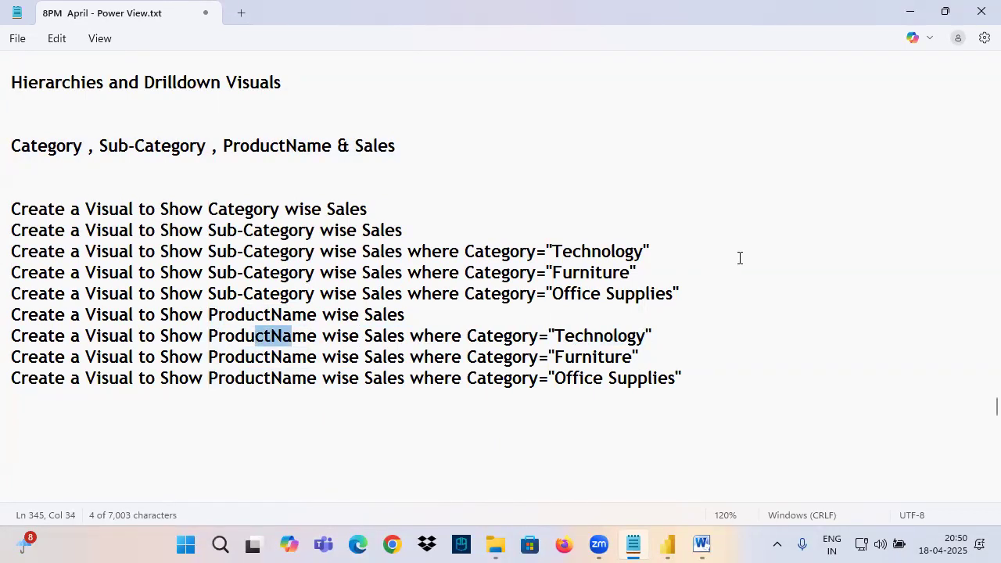
{"action": "left_click_drag", "start_coordinate": [561, 356], "coordinate": [631, 356]}
{"action": "left_click", "coordinate": [225, 357]}
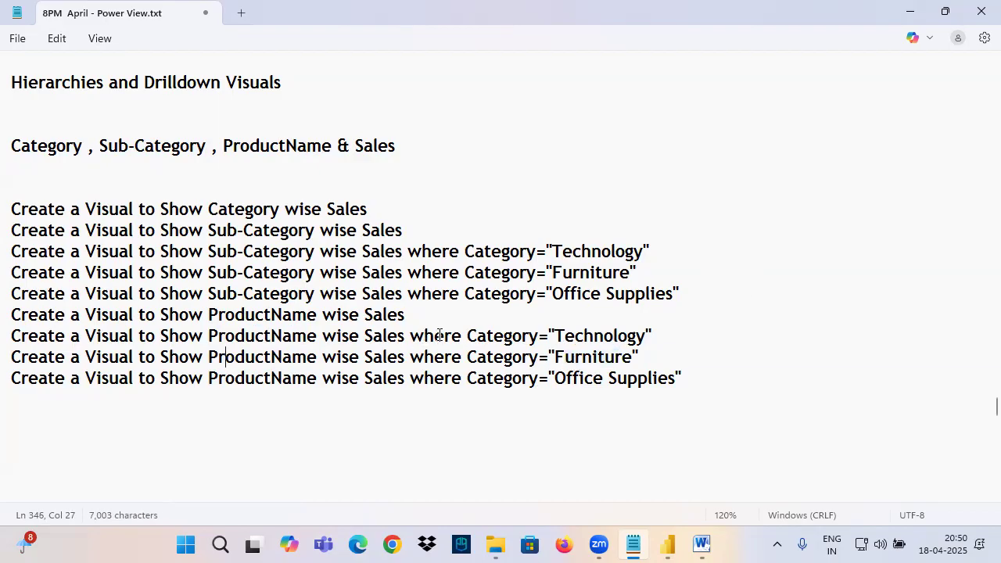
{"action": "left_click_drag", "start_coordinate": [579, 378], "coordinate": [713, 388]}
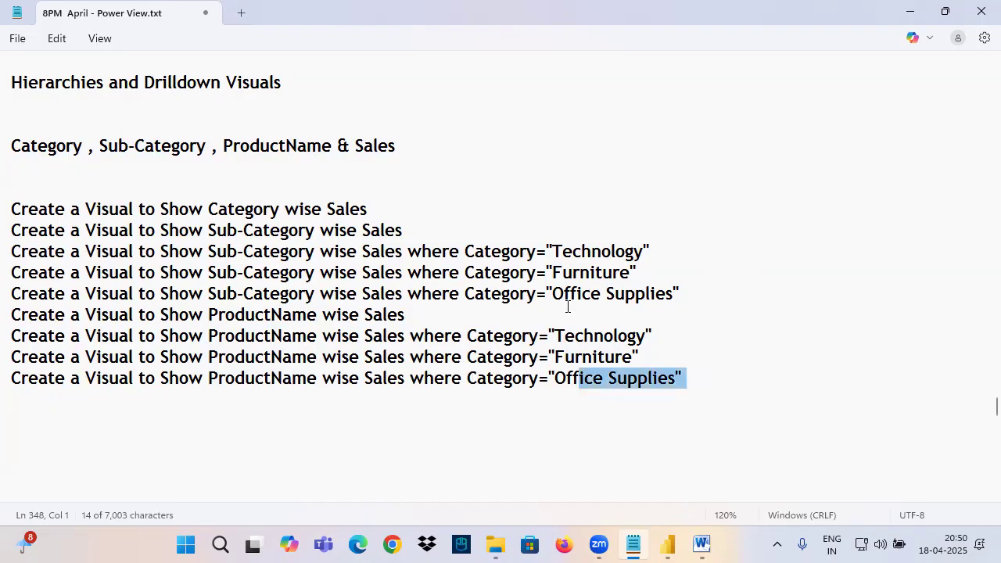
{"action": "left_click_drag", "start_coordinate": [722, 391], "coordinate": [15, 209]}
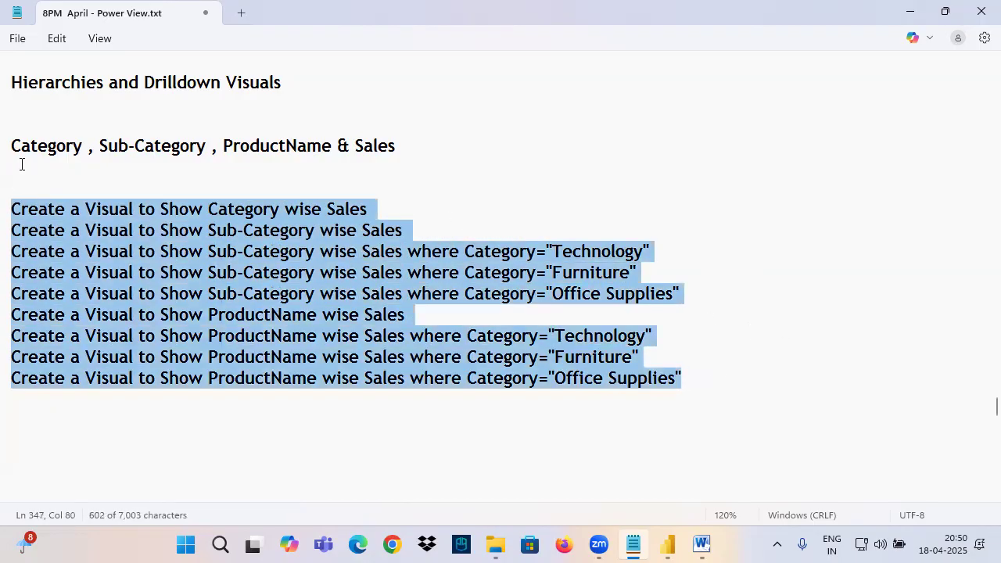
{"action": "left_click_drag", "start_coordinate": [49, 154], "coordinate": [413, 145]}
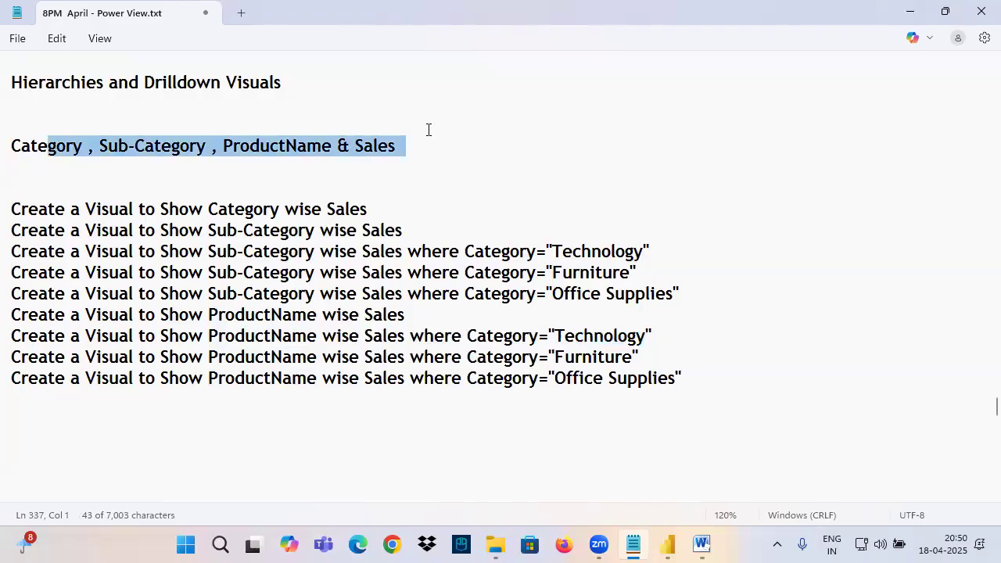
Add a ProductName wise Sales request line with the condition where Sub-Category="Copiers" at the end of the list
{"action": "scroll", "coordinate": [428, 130], "scroll_direction": "down", "scroll_amount": 1}
{"action": "left_click_drag", "start_coordinate": [413, 252], "coordinate": [8, 258]}
{"action": "left_click", "coordinate": [60, 337]}
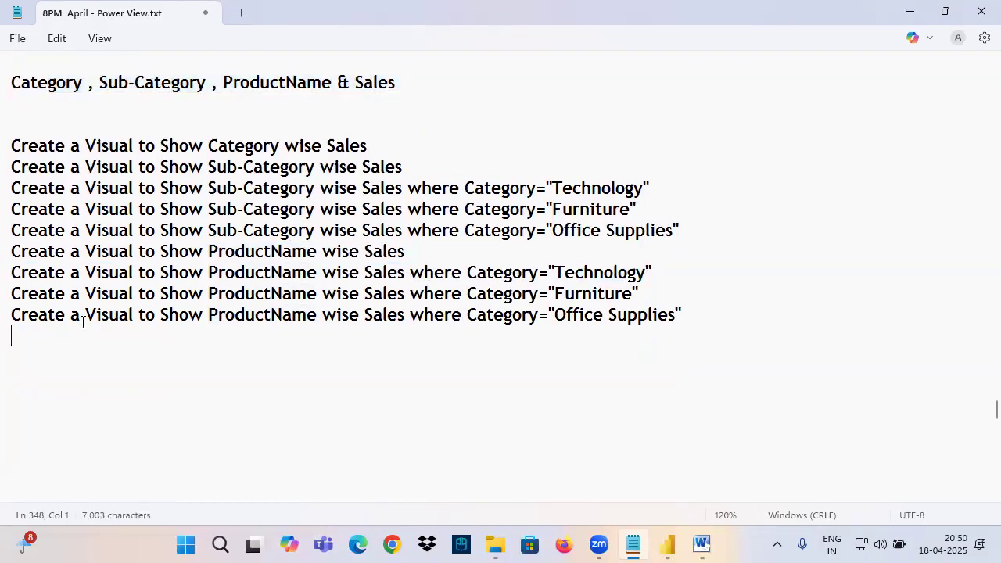
{"action": "key", "text": "ctrl+v"}
{"action": "type", "text": "where Sub-Category=\""}
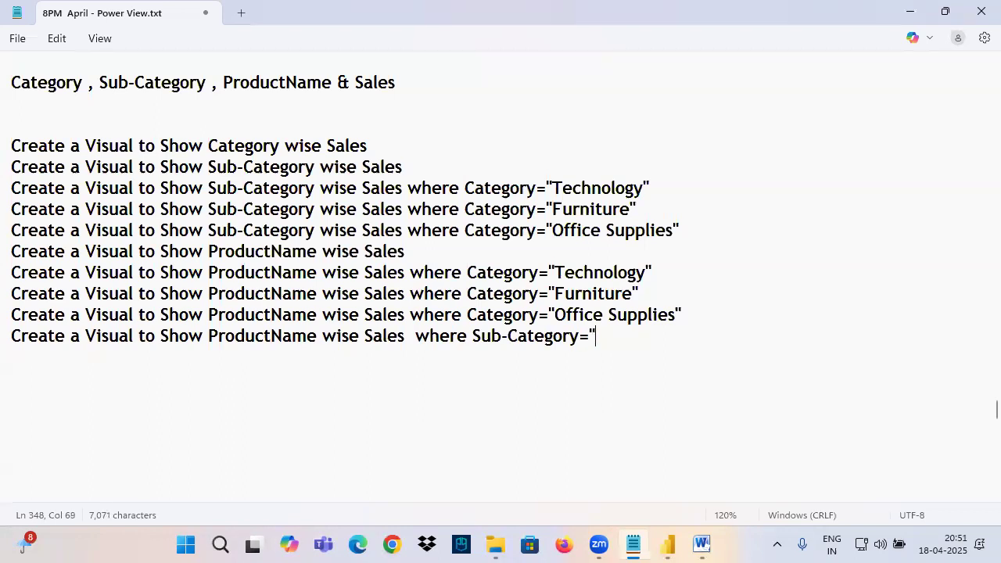
{"action": "type", "text": "Copiers"}
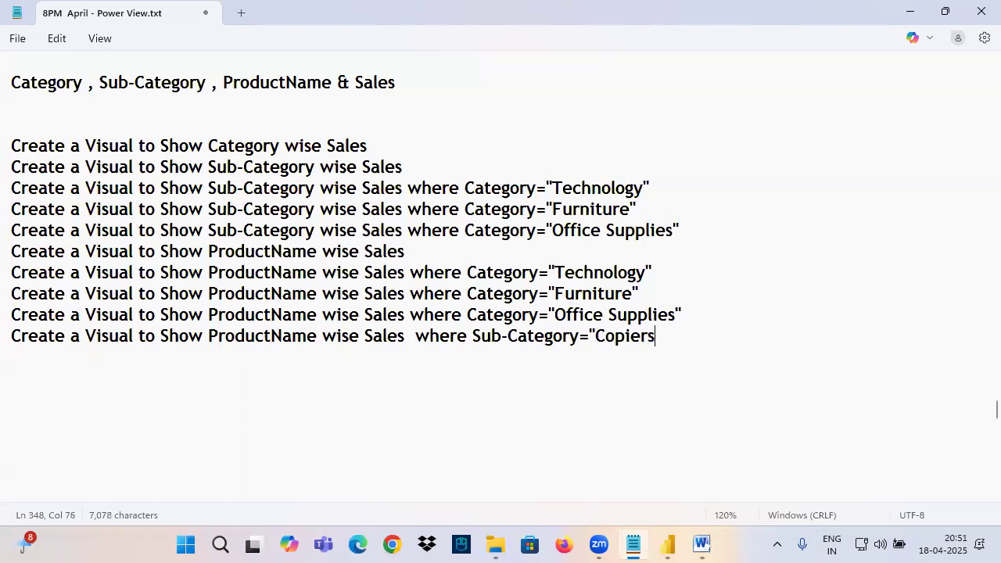
{"action": "type", "text": "\""}
{"action": "key", "text": "Return"}
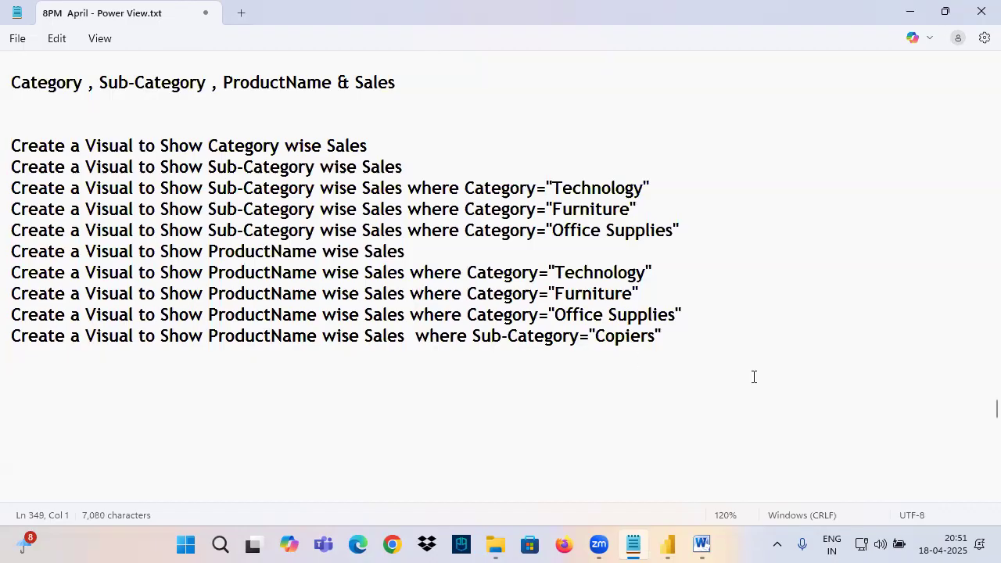
Duplicate the Copiers request line below itself and change its Sub-Category value to "Phones"
{"action": "left_click_drag", "start_coordinate": [655, 335], "coordinate": [7, 343]}
{"action": "key", "text": "ctrl+c"}
{"action": "left_click", "coordinate": [69, 356]}
{"action": "key", "text": "ctrl+v"}
{"action": "left_click_drag", "start_coordinate": [596, 356], "coordinate": [661, 359]}
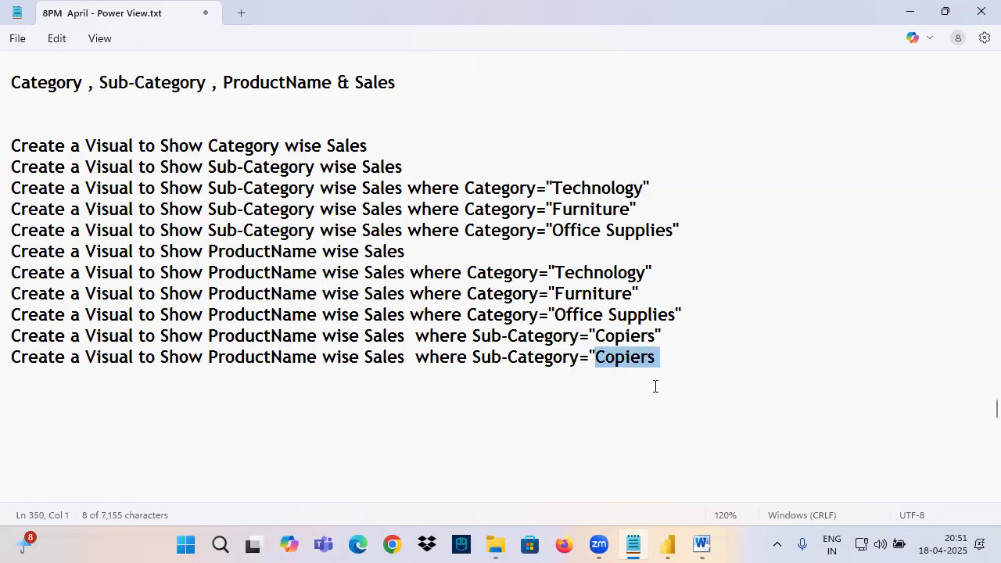
{"action": "type", "text": "Phones\""}
{"action": "key", "text": "Return"}
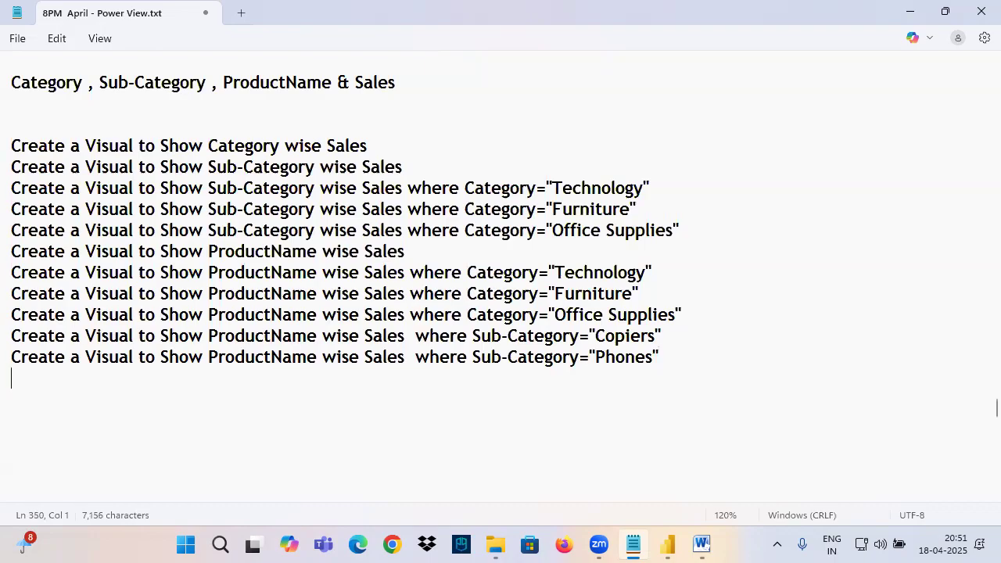
Copy the "Create a Visual to Show ProductName wise Sales" text onto a new line at the end of the request list
{"action": "left_click_drag", "start_coordinate": [11, 356], "coordinate": [408, 360]}
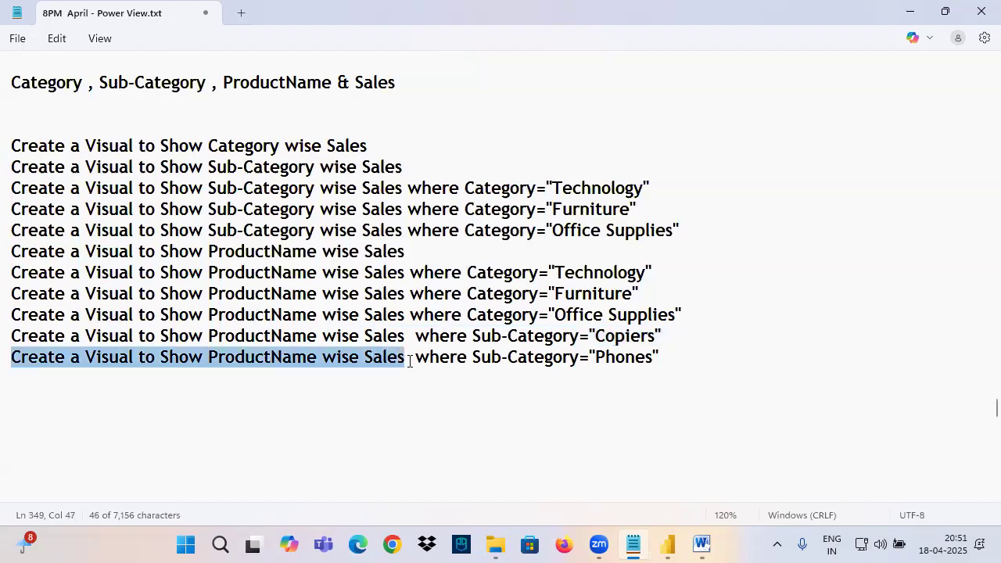
{"action": "key", "text": "ctrl+c"}
{"action": "left_click", "coordinate": [120, 375]}
{"action": "key", "text": "ctrl+v"}
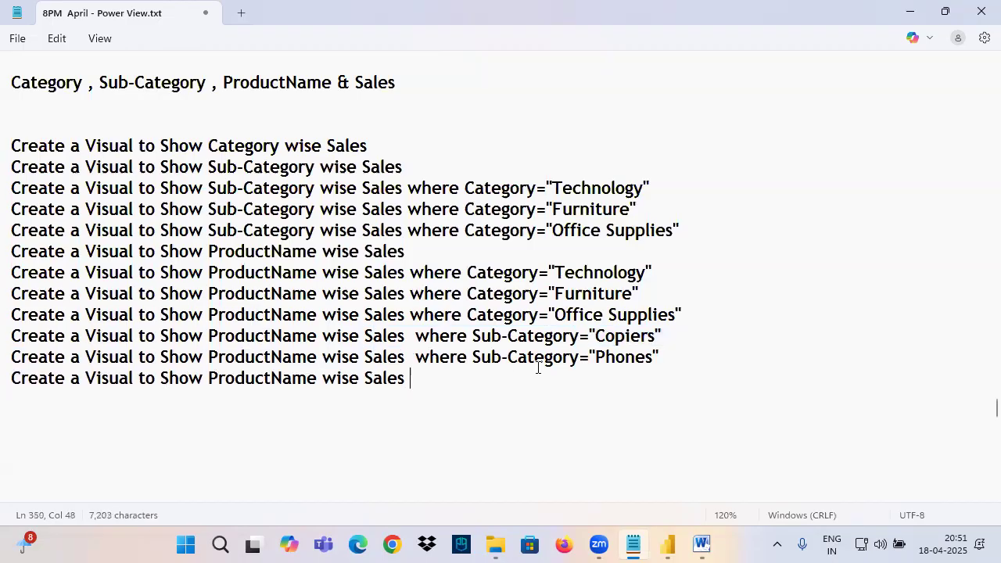
Complete the new last request line with "for 17 Different Sub-Categories - 17 Visuals"
{"action": "type", "text": "for 17 "}
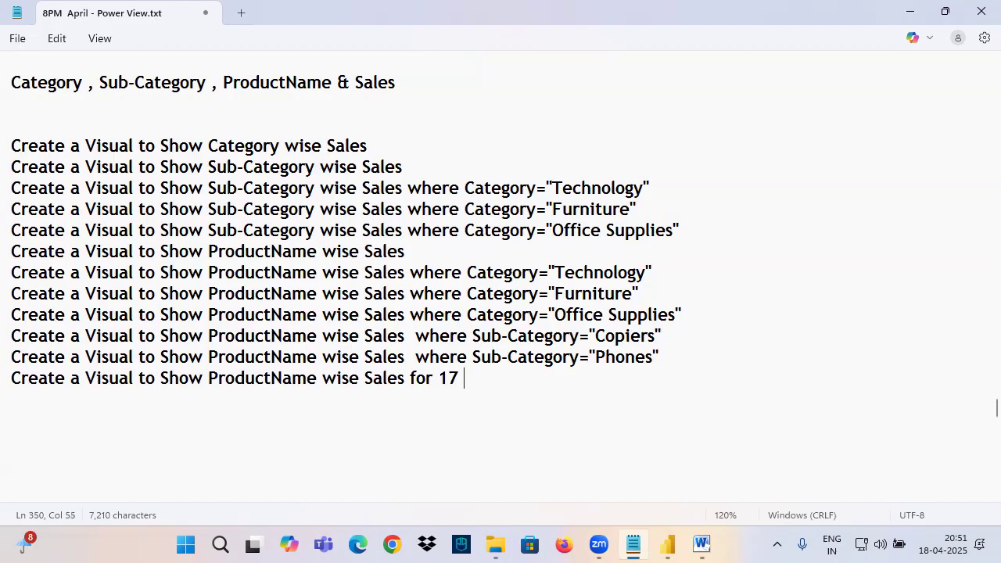
{"action": "type", "text": "Differneyt"}
{"action": "key", "text": "BackSpace"}
{"action": "key", "text": "BackSpace"}
{"action": "key", "text": "BackSpace"}
{"action": "key", "text": "BackSpace"}
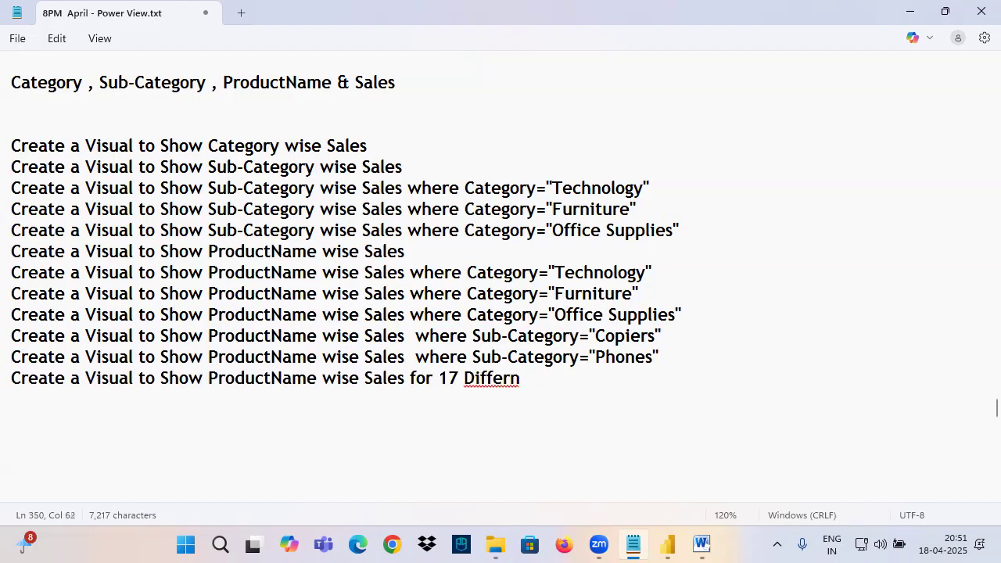
{"action": "type", "text": "ent"}
{"action": "right_click", "coordinate": [522, 379]}
{"action": "left_click", "coordinate": [502, 412]}
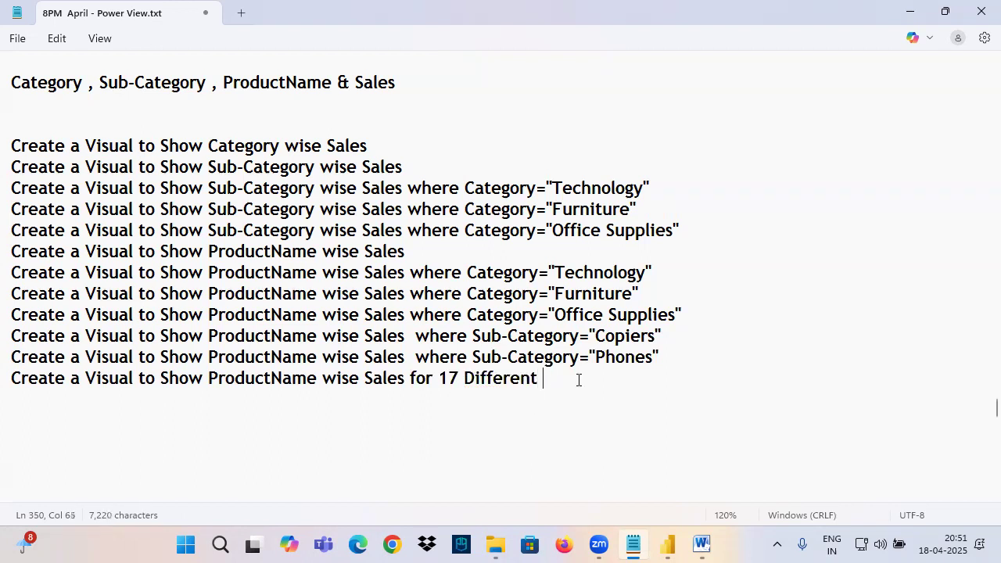
{"action": "type", "text": "Sub-Categor"}
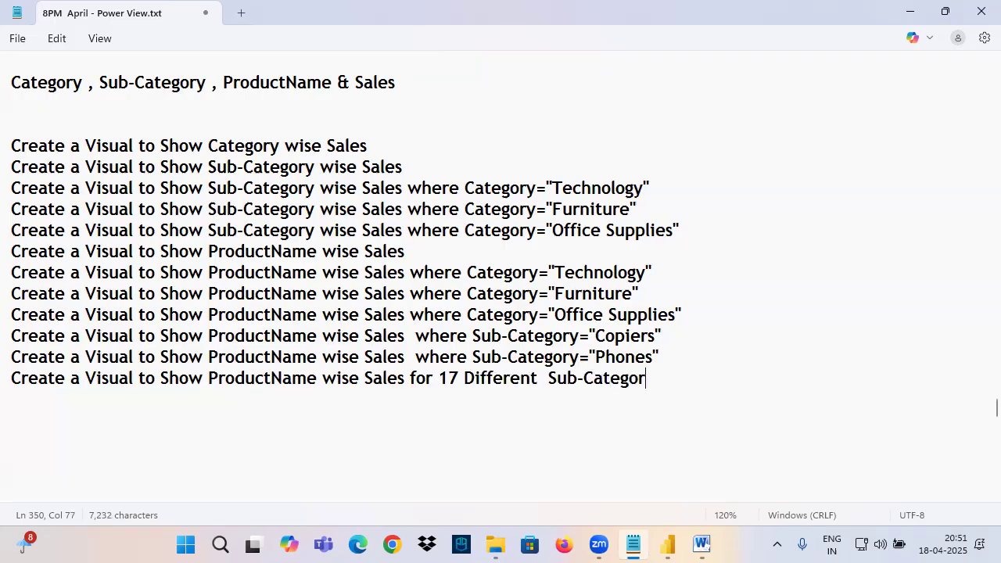
{"action": "type", "text": "ies  - 17 Visuals"}
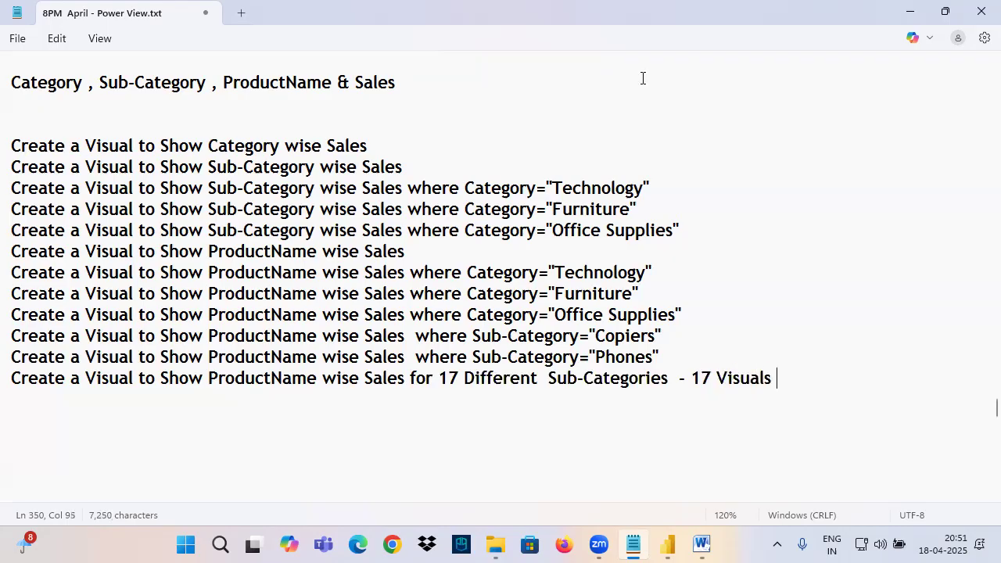
Review the Category, Sub-Category, ProductName & Sales field list and the request lines below it
{"action": "scroll", "coordinate": [25, 215], "scroll_direction": "up", "scroll_amount": 2}
{"action": "left_click_drag", "start_coordinate": [22, 208], "coordinate": [413, 219]}
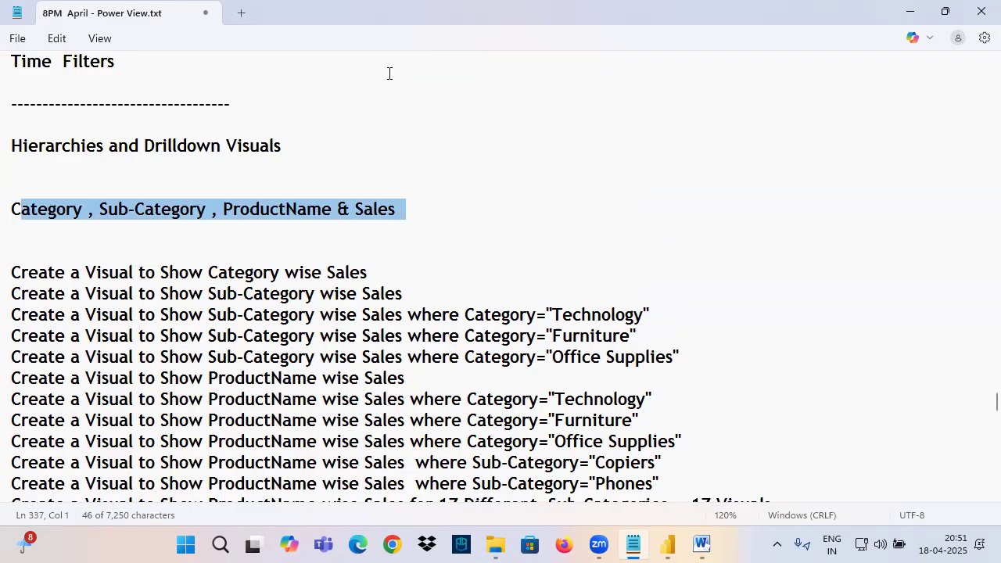
{"action": "scroll", "coordinate": [246, 185], "scroll_direction": "down", "scroll_amount": 1}
{"action": "left_click", "coordinate": [48, 146]}
{"action": "left_click_drag", "start_coordinate": [18, 149], "coordinate": [412, 185]}
{"action": "scroll", "coordinate": [614, 317], "scroll_direction": "down", "scroll_amount": 2}
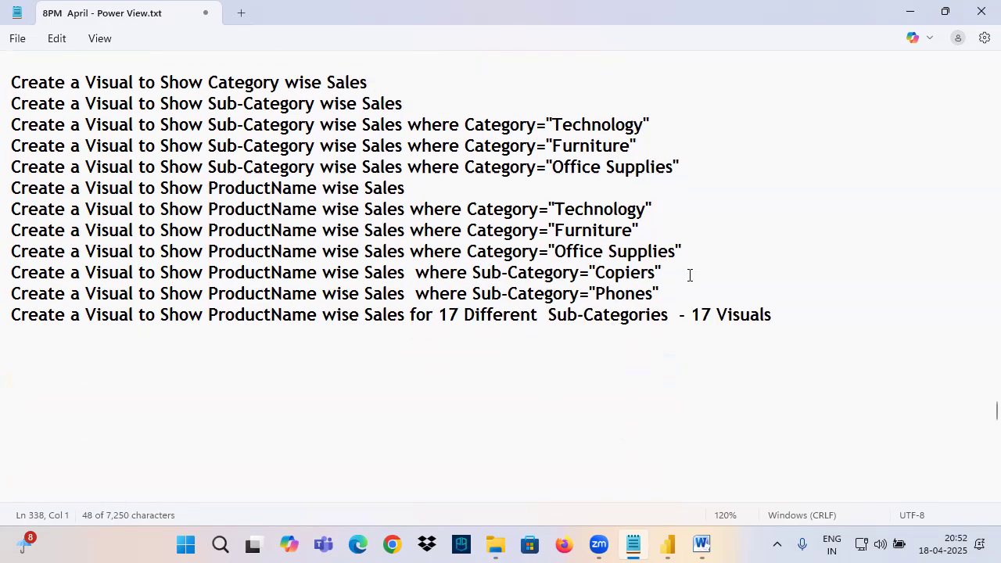
Annotate the Sub-Category-conditioned ProductName lines with a red bracket, an arrow and the count 17
{"action": "mouse_move", "coordinate": [682, 262]}
{"action": "left_mouse_down"}
{"action": "mouse_move", "coordinate": [796, 337]}
{"action": "mouse_move", "coordinate": [661, 328]}
{"action": "left_mouse_up"}
{"action": "mouse_move", "coordinate": [794, 293]}
{"action": "left_mouse_down"}
{"action": "mouse_move", "coordinate": [838, 292]}
{"action": "mouse_move", "coordinate": [815, 308]}
{"action": "left_mouse_up"}
{"action": "left_click_drag", "start_coordinate": [857, 273], "coordinate": [857, 307]}
{"action": "mouse_move", "coordinate": [866, 283]}
{"action": "left_mouse_down"}
{"action": "mouse_move", "coordinate": [885, 279]}
{"action": "mouse_move", "coordinate": [871, 305]}
{"action": "left_mouse_up"}
{"action": "left_click_drag", "start_coordinate": [868, 294], "coordinate": [909, 286]}
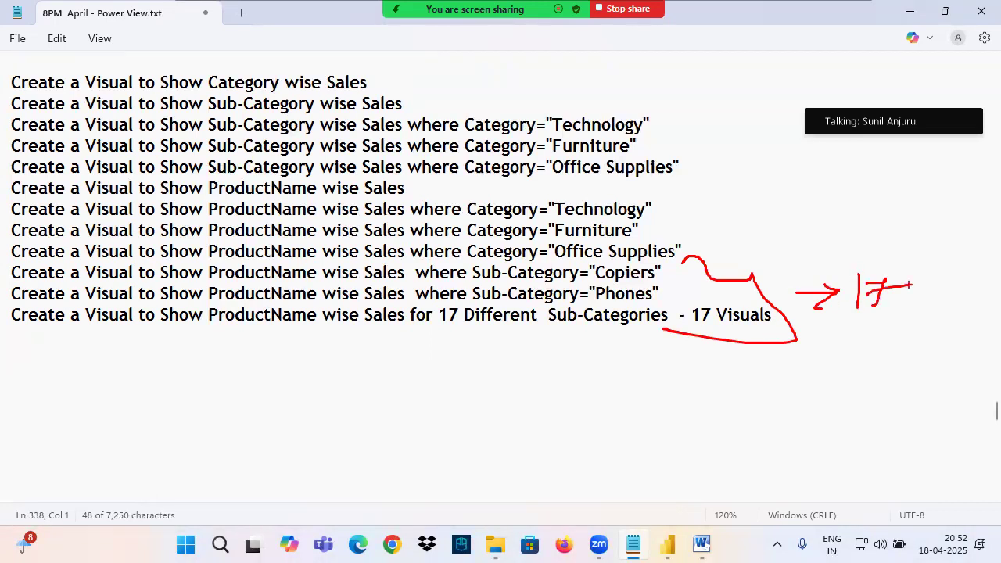
Annotate the remaining request lines in red with their visual counts: 3 for each Category-conditioned group and 1 for each unconditioned line
{"action": "mouse_move", "coordinate": [671, 202]}
{"action": "left_mouse_down"}
{"action": "mouse_move", "coordinate": [696, 228]}
{"action": "mouse_move", "coordinate": [650, 256]}
{"action": "left_mouse_up"}
{"action": "mouse_move", "coordinate": [728, 223]}
{"action": "left_mouse_down"}
{"action": "mouse_move", "coordinate": [743, 232]}
{"action": "mouse_move", "coordinate": [654, 230]}
{"action": "left_mouse_up"}
{"action": "mouse_move", "coordinate": [423, 190]}
{"action": "left_mouse_down"}
{"action": "mouse_move", "coordinate": [800, 189]}
{"action": "mouse_move", "coordinate": [786, 204]}
{"action": "left_mouse_up"}
{"action": "left_click_drag", "start_coordinate": [822, 183], "coordinate": [826, 208]}
{"action": "mouse_move", "coordinate": [658, 113]}
{"action": "left_mouse_down"}
{"action": "mouse_move", "coordinate": [677, 108]}
{"action": "mouse_move", "coordinate": [691, 178]}
{"action": "left_mouse_up"}
{"action": "left_click_drag", "start_coordinate": [723, 152], "coordinate": [752, 155]}
{"action": "mouse_move", "coordinate": [750, 141]}
{"action": "left_mouse_down"}
{"action": "mouse_move", "coordinate": [765, 154]}
{"action": "mouse_move", "coordinate": [725, 163]}
{"action": "left_mouse_up"}
{"action": "mouse_move", "coordinate": [409, 101]}
{"action": "left_mouse_down"}
{"action": "mouse_move", "coordinate": [464, 100]}
{"action": "mouse_move", "coordinate": [454, 108]}
{"action": "left_mouse_up"}
{"action": "left_click_drag", "start_coordinate": [480, 86], "coordinate": [488, 114]}
{"action": "left_click_drag", "start_coordinate": [383, 79], "coordinate": [473, 76]}
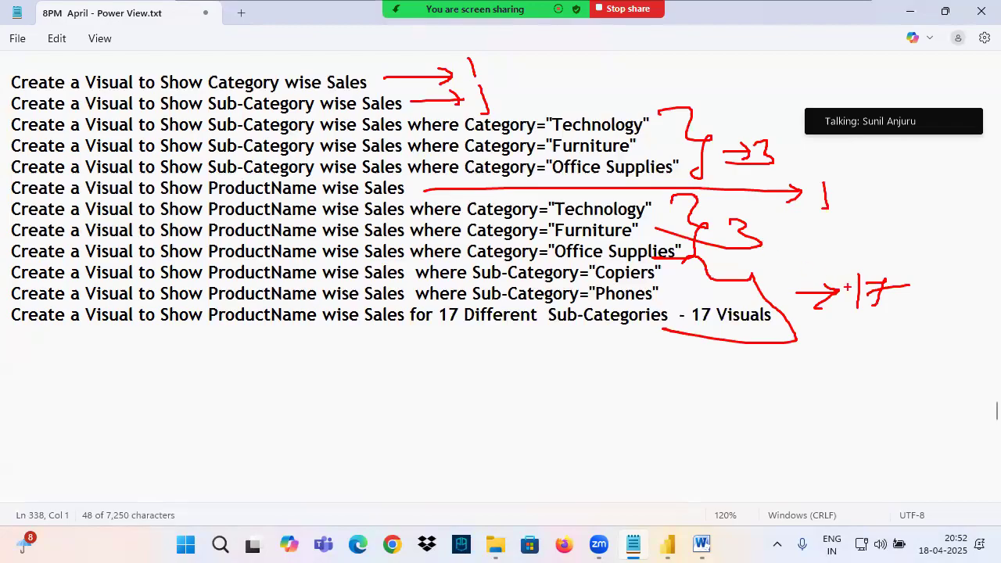
Mark the total number of visuals below the handwritten counts, and clear the annotations
{"action": "left_click_drag", "start_coordinate": [811, 386], "coordinate": [918, 299]}
{"action": "left_click_drag", "start_coordinate": [859, 368], "coordinate": [874, 401]}
{"action": "left_click_drag", "start_coordinate": [891, 366], "coordinate": [916, 341]}
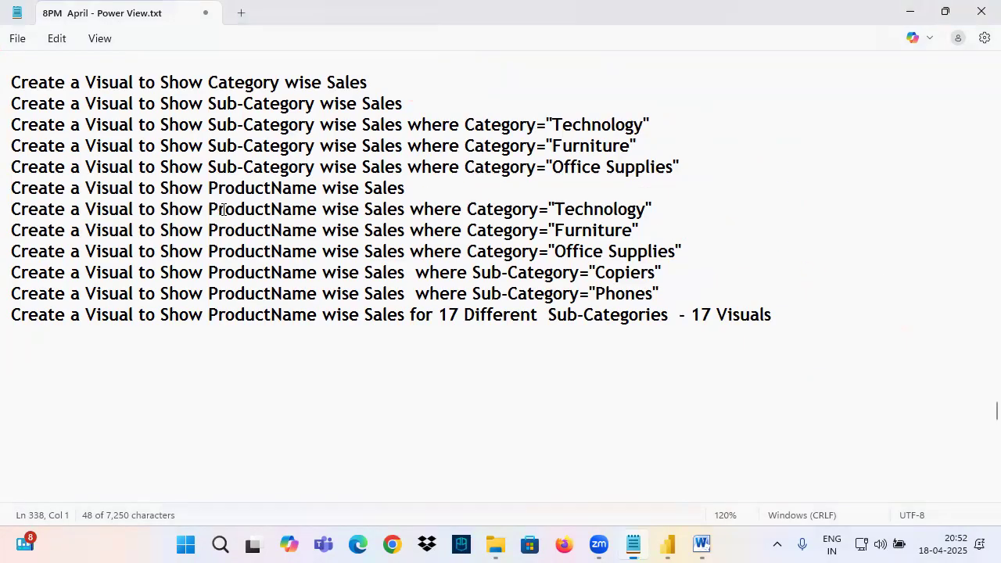
Examine the field list above the requests, focusing on Category, Sub-Category and ProductName in turn
{"action": "scroll", "coordinate": [78, 208], "scroll_direction": "up", "scroll_amount": 3}
{"action": "left_click", "coordinate": [82, 208]}
{"action": "left_click_drag", "start_coordinate": [25, 209], "coordinate": [458, 206]}
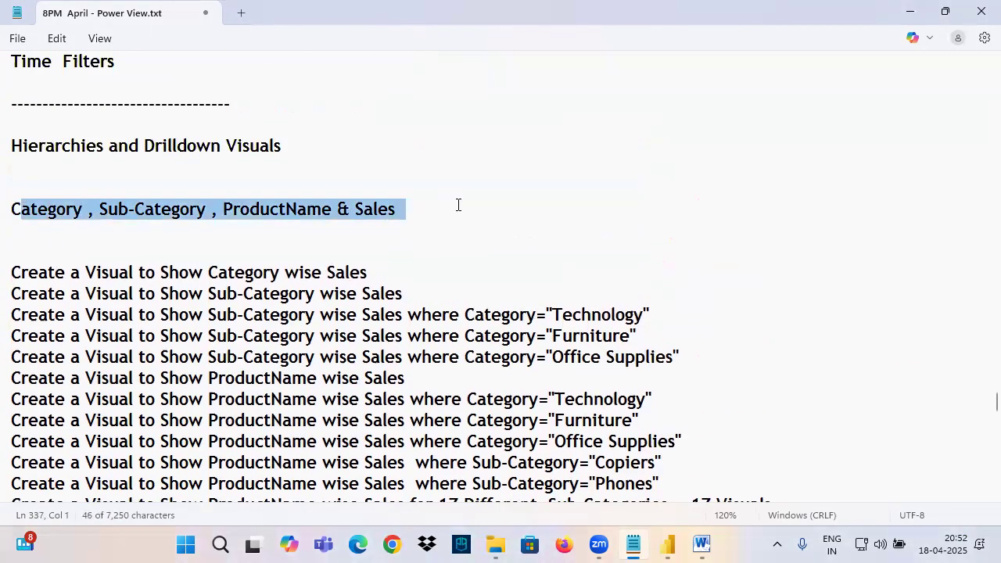
{"action": "left_click", "coordinate": [46, 217]}
{"action": "triple_click", "coordinate": [17, 209]}
{"action": "scroll", "coordinate": [450, 179], "scroll_direction": "down", "scroll_amount": 2}
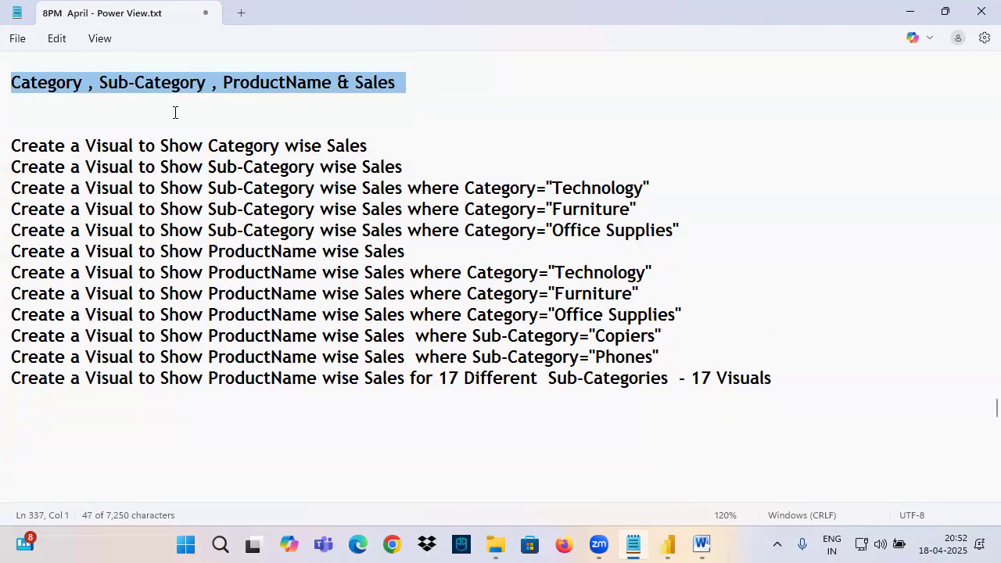
{"action": "left_click", "coordinate": [120, 94]}
{"action": "left_click_drag", "start_coordinate": [21, 81], "coordinate": [86, 101]}
{"action": "double_click", "coordinate": [47, 85]}
{"action": "double_click", "coordinate": [170, 90]}
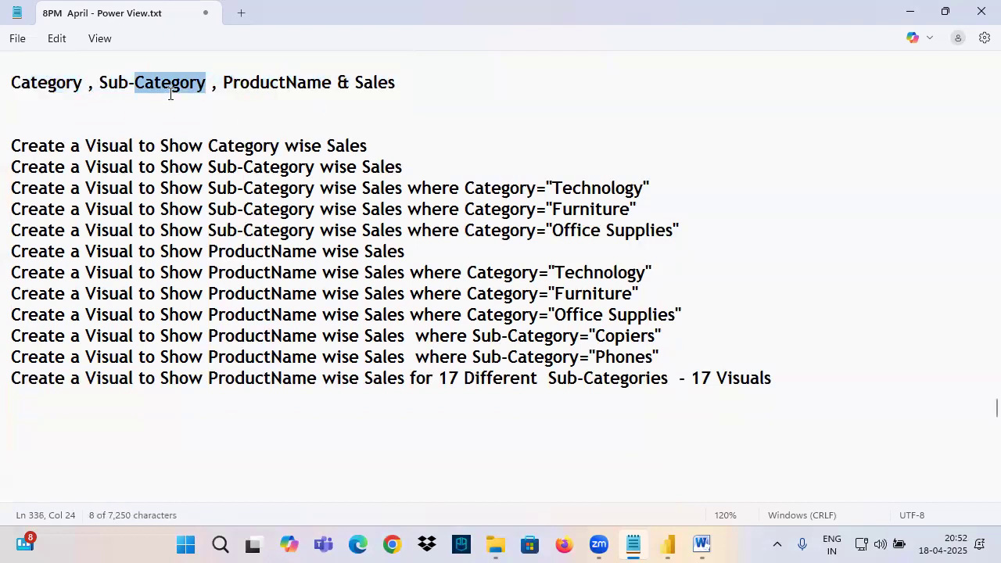
{"action": "double_click", "coordinate": [277, 89]}
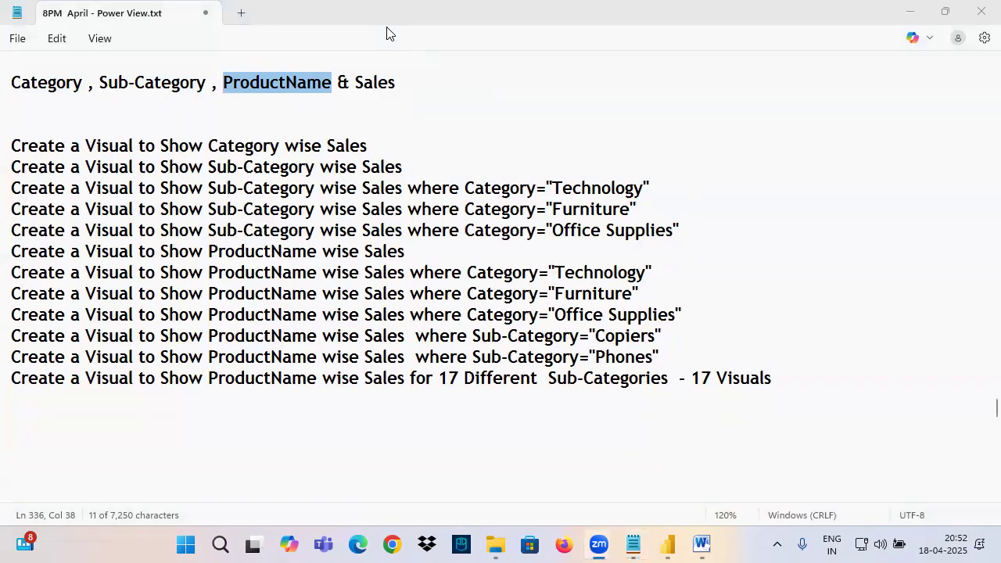
Save the notes, and add a dashed separator line below the request list
{"action": "left_click", "coordinate": [364, 145]}
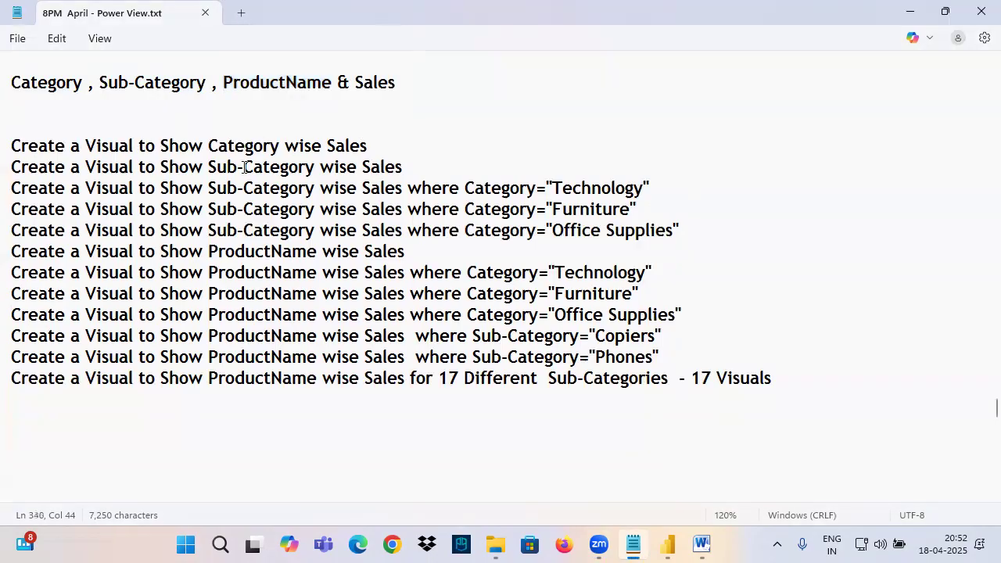
{"action": "scroll", "coordinate": [234, 167], "scroll_direction": "up", "scroll_amount": 2}
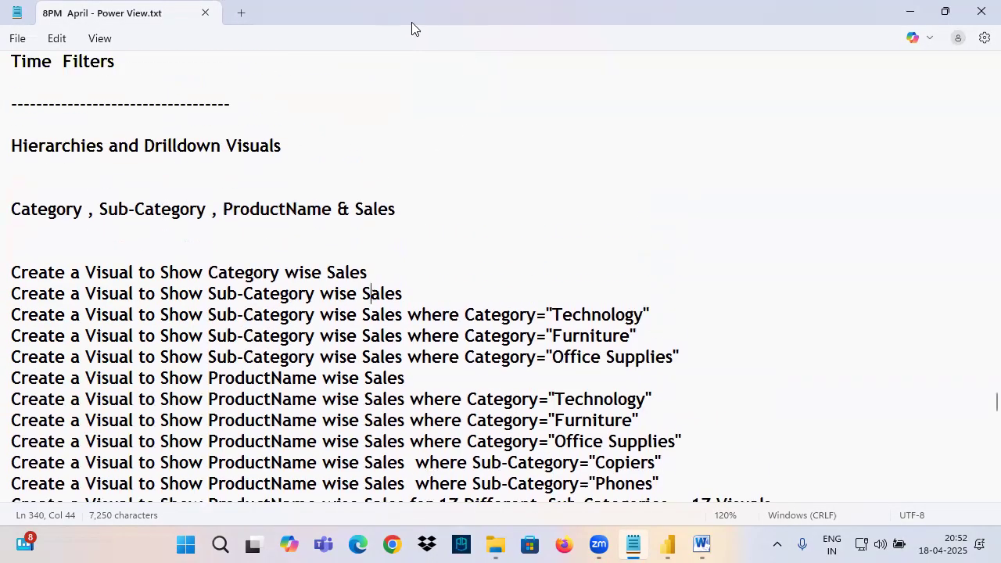
{"action": "left_click_drag", "start_coordinate": [28, 146], "coordinate": [275, 143]}
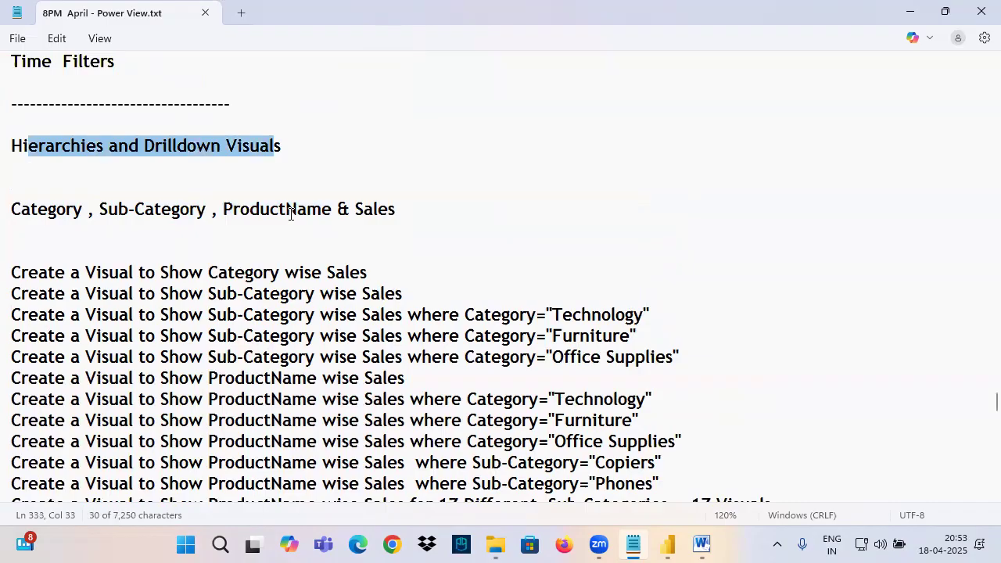
{"action": "scroll", "coordinate": [305, 225], "scroll_direction": "down", "scroll_amount": 4}
{"action": "left_click", "coordinate": [42, 295]}
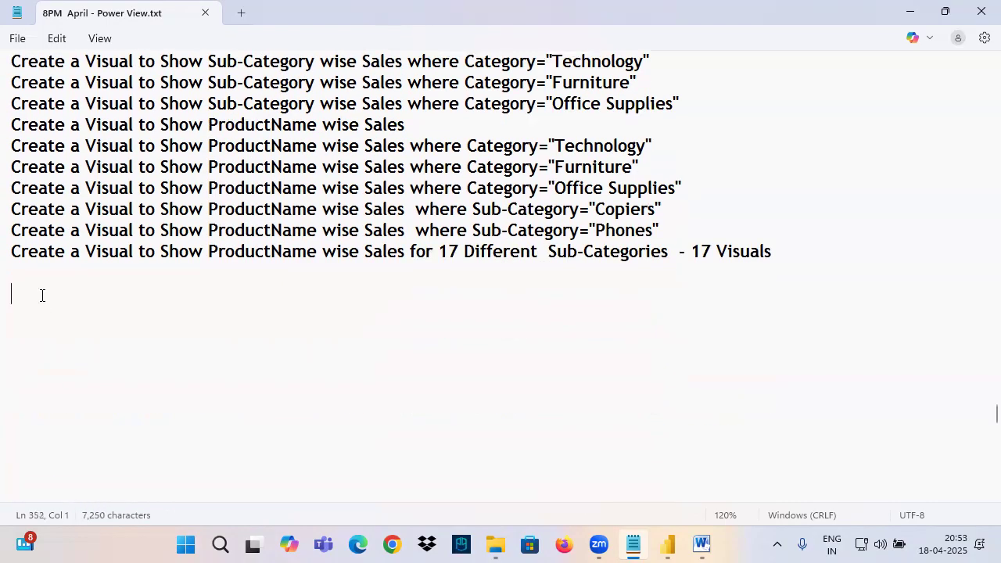
{"action": "type", "text": "-----------------"}
{"action": "key", "text": "Return"}
Compare the field list with the full set of visual requests written below it
{"action": "scroll", "coordinate": [86, 215], "scroll_direction": "up", "scroll_amount": 2}
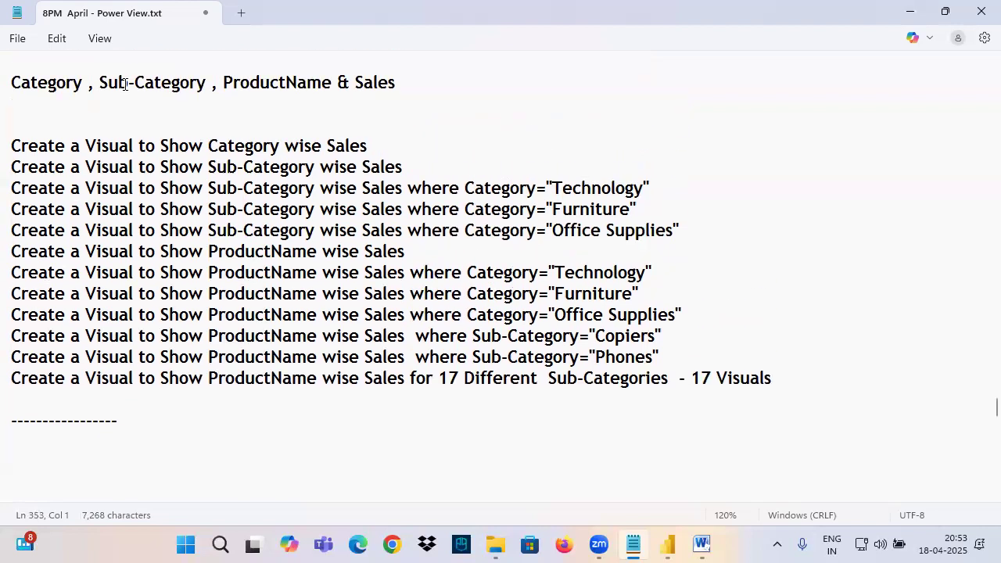
{"action": "left_click_drag", "start_coordinate": [13, 83], "coordinate": [337, 83]}
{"action": "left_click", "coordinate": [340, 188]}
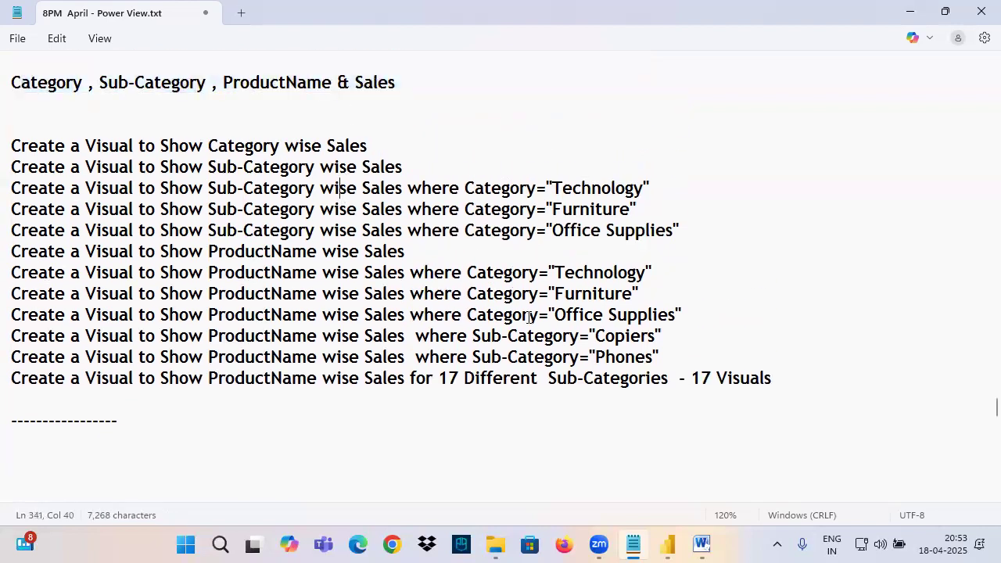
{"action": "left_click_drag", "start_coordinate": [774, 377], "coordinate": [11, 122]}
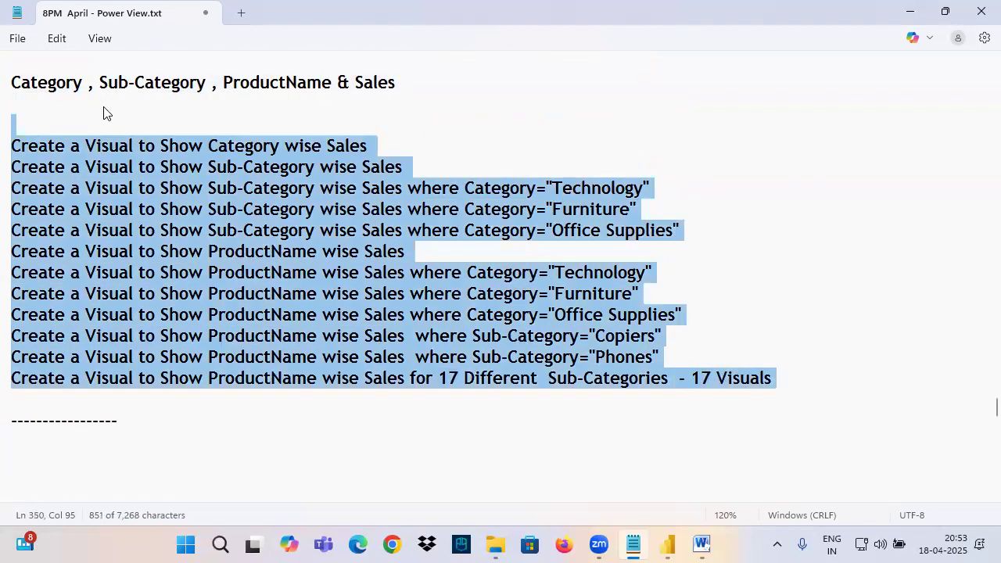
{"action": "left_click_drag", "start_coordinate": [20, 86], "coordinate": [435, 89]}
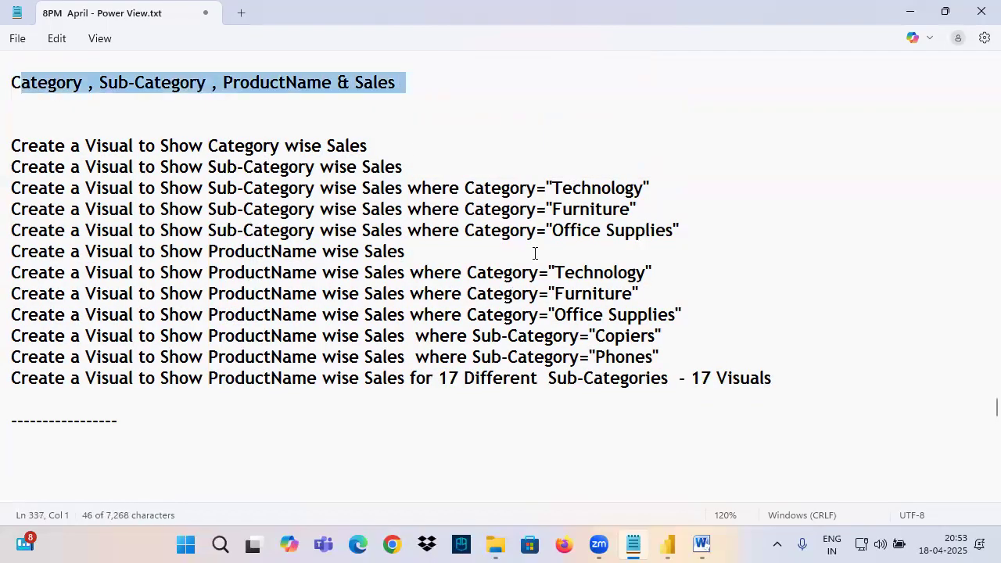
{"action": "left_click_drag", "start_coordinate": [772, 378], "coordinate": [47, 136]}
Write the note "Instead of Creating above 26 Visuals if we Can Create One DrillDown Visuals" below the dashed separator
{"action": "scroll", "coordinate": [47, 136], "scroll_direction": "down", "scroll_amount": 2}
{"action": "left_click", "coordinate": [47, 315]}
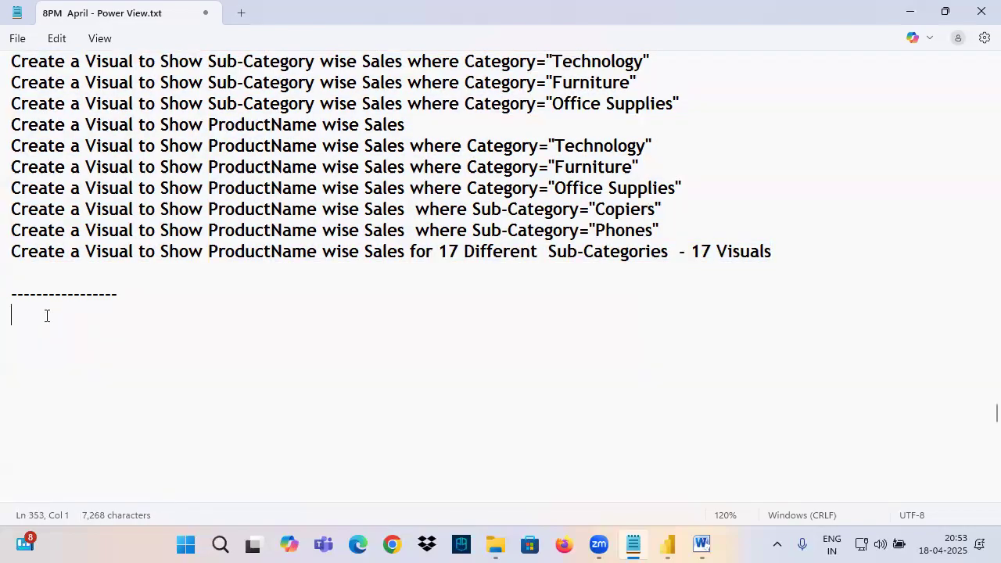
{"action": "type", "text": "Instead "}
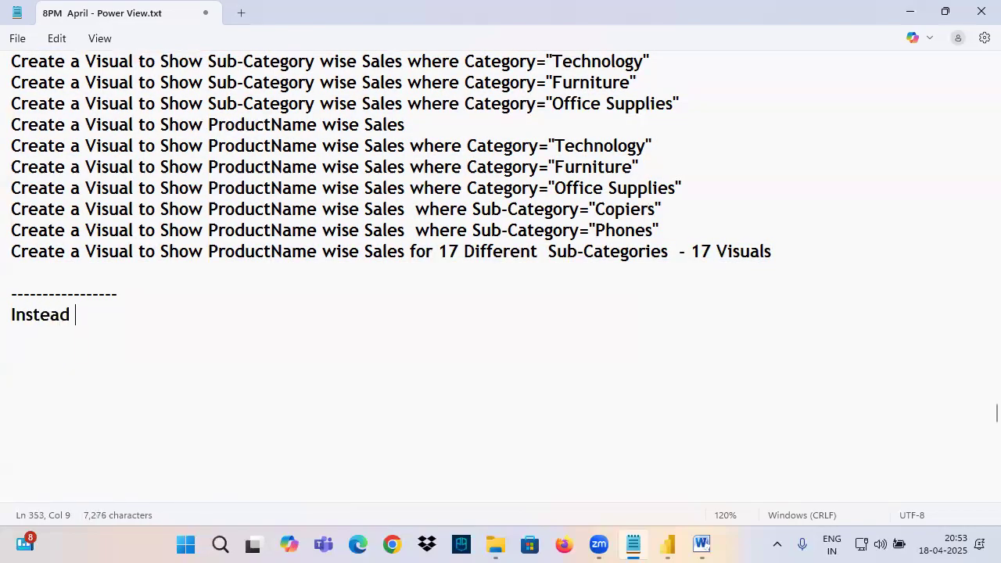
{"action": "type", "text": "of Creatin"}
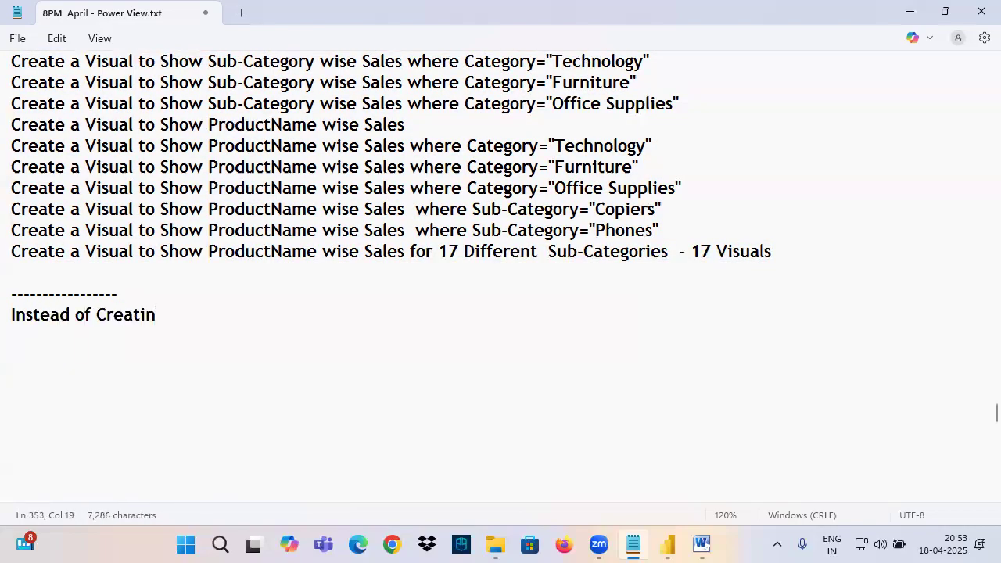
{"action": "type", "text": "g above "}
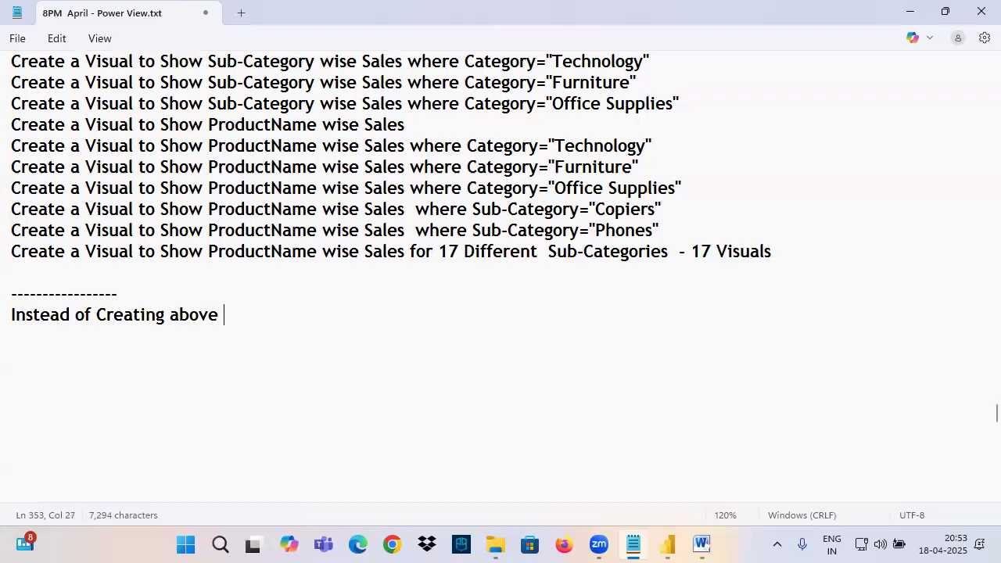
{"action": "type", "text": "26 Visual"}
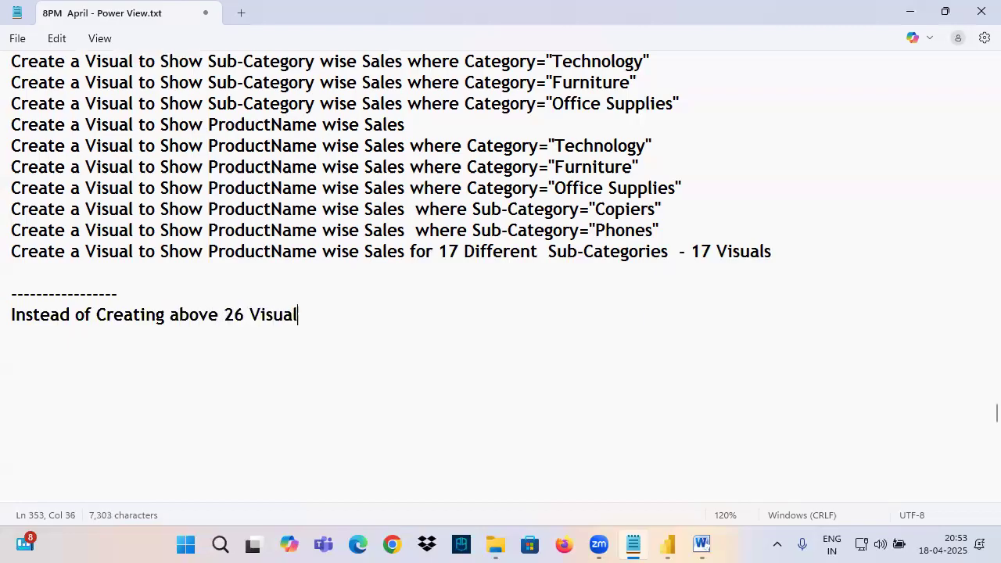
{"action": "type", "text": "s if we C"}
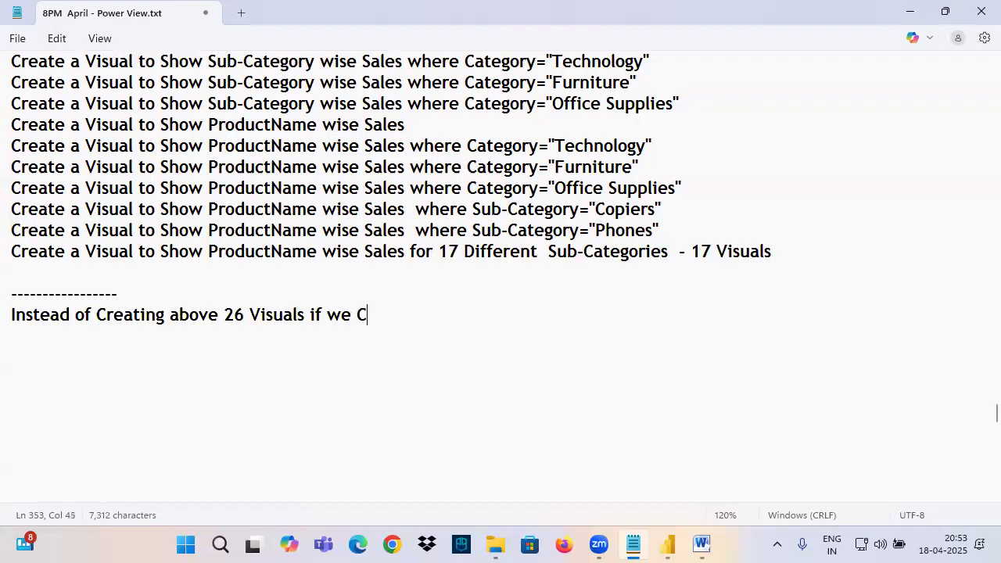
{"action": "type", "text": "an Create "}
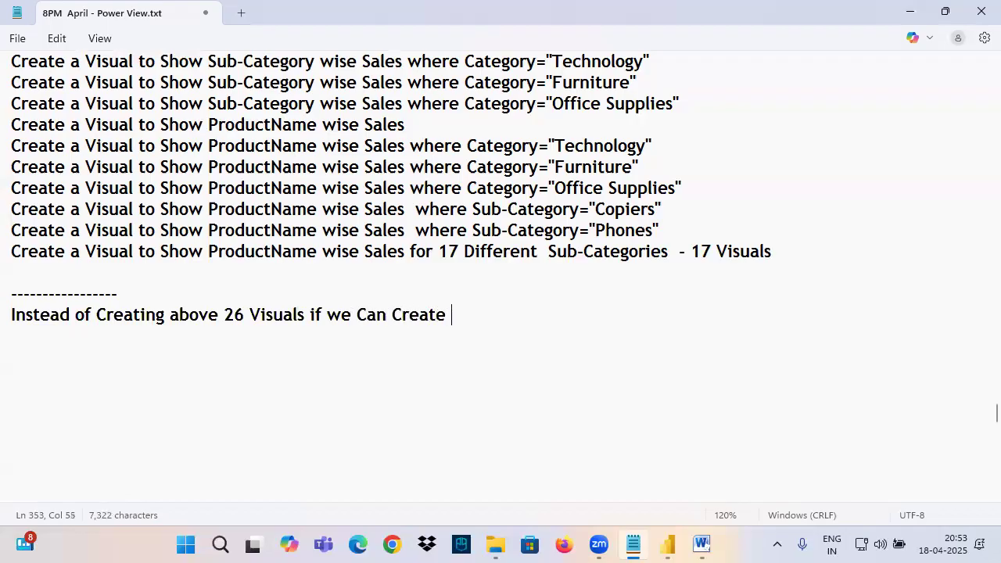
{"action": "type", "text": "One Drill"}
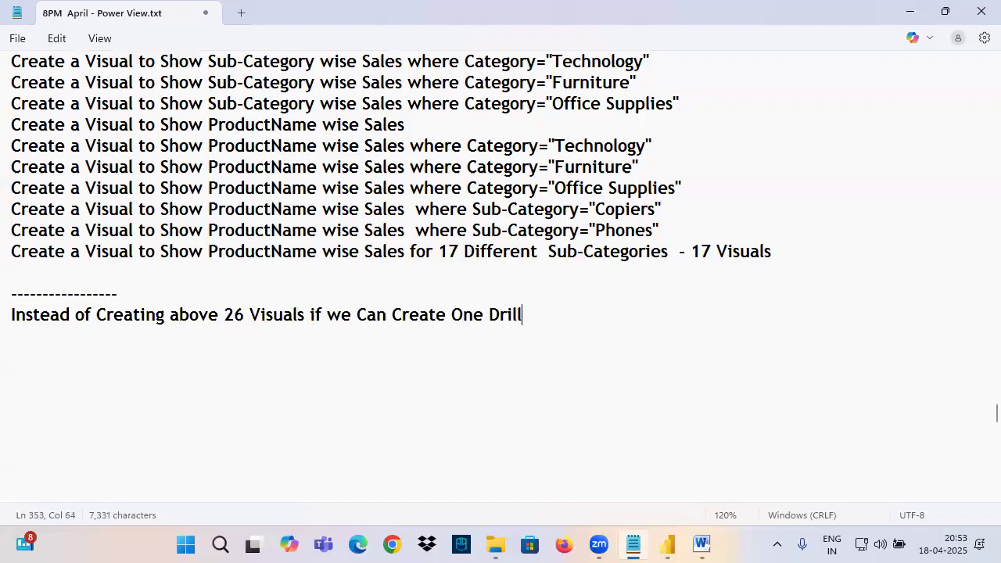
{"action": "type", "text": "Down "}
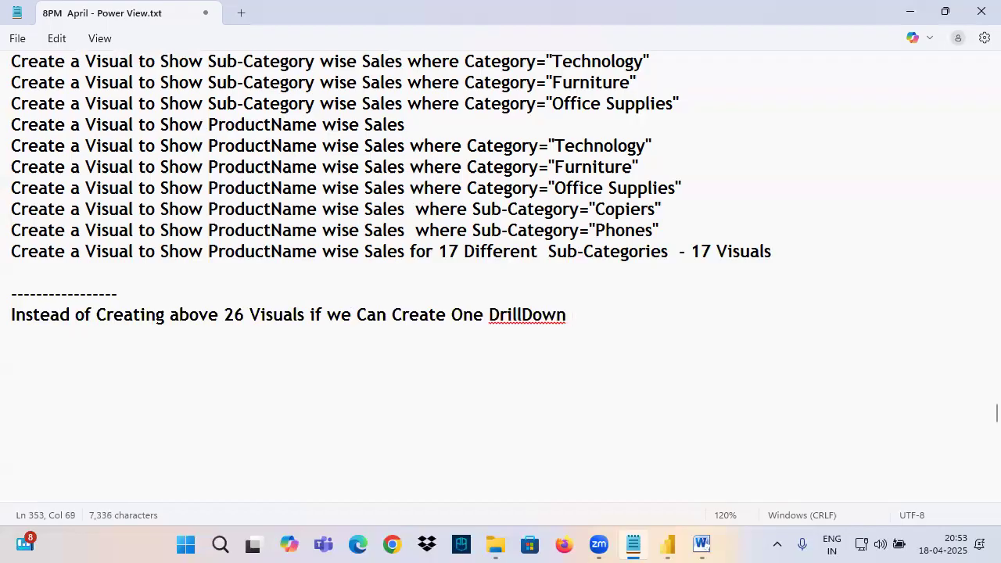
{"action": "type", "text": "Visuals"}
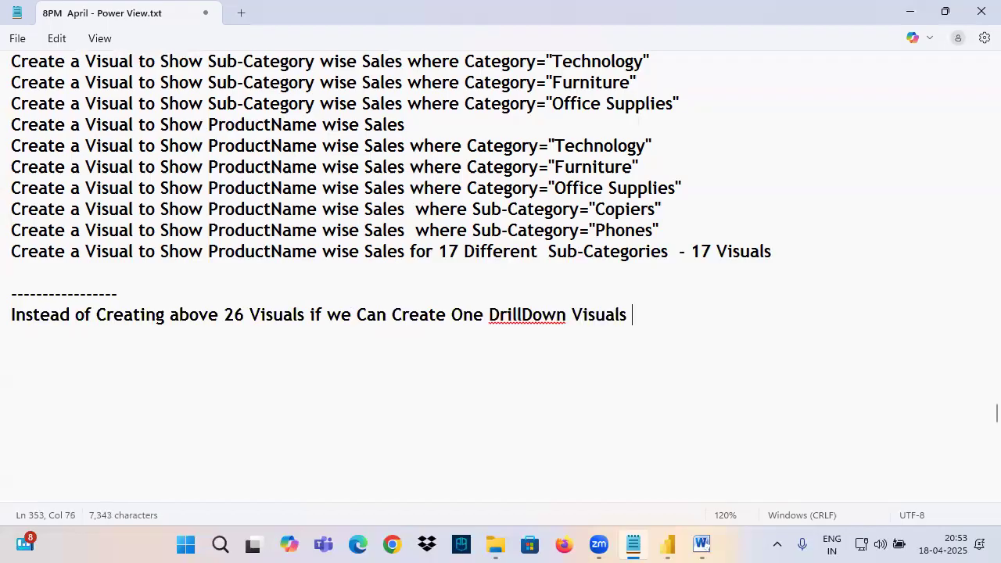
Extend the note with "we can Show all the Above Information in One Visuals" and correct the spelling of "DrillDown" to "Drilldown"
{"action": "type", "text": " we ca"}
{"action": "key", "text": "BackSpace"}
{"action": "key", "text": "BackSpace"}
{"action": "type", "text": "n S"}
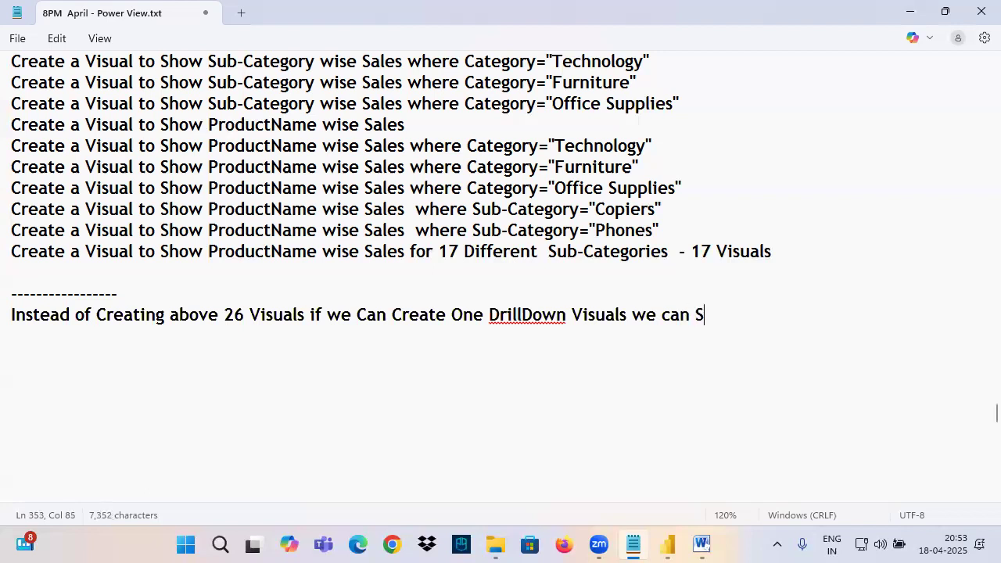
{"action": "type", "text": "how all the"}
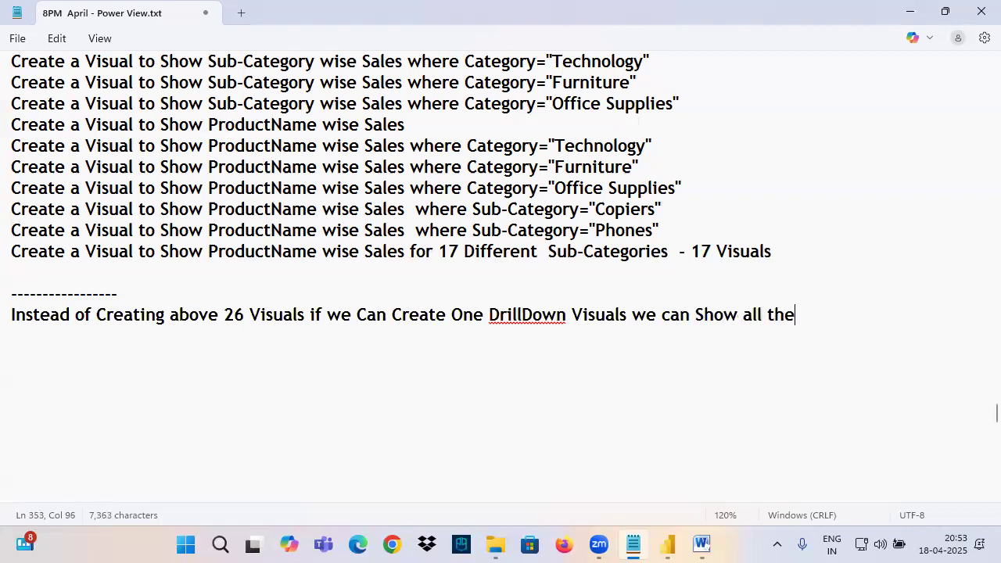
{"action": "type", "text": " Above Inf"}
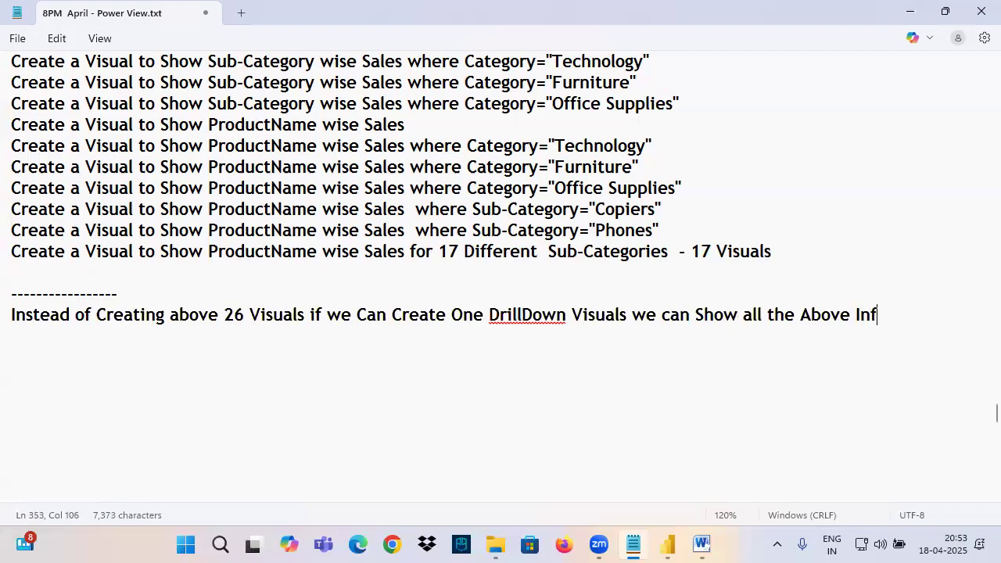
{"action": "type", "text": "ormation in"}
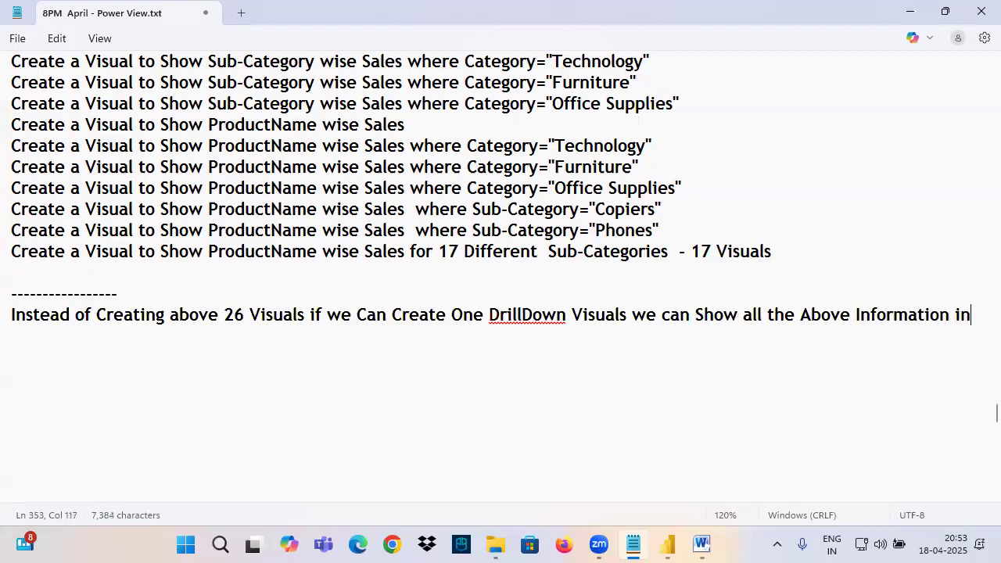
{"action": "type", "text": " One Visuals"}
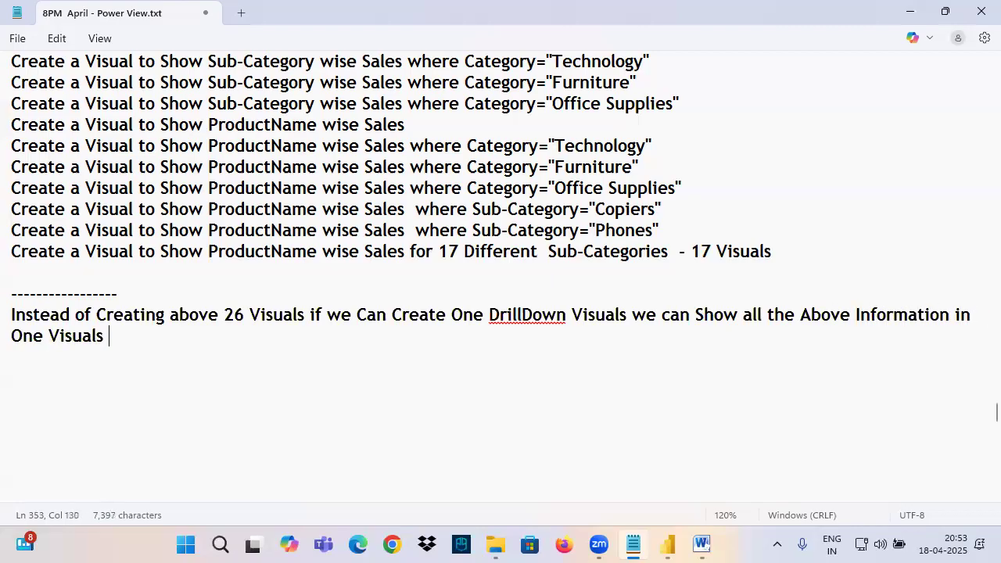
{"action": "right_click", "coordinate": [536, 314]}
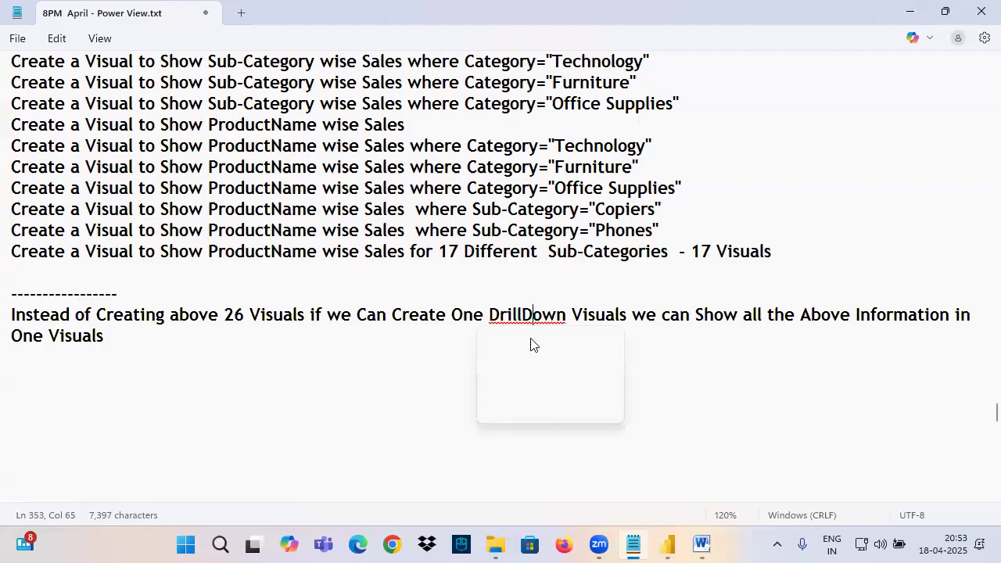
{"action": "left_click", "coordinate": [529, 344]}
Compare the phrases "One Drilldown" and "26 Visuals" in the note with the visual requests listed above it
{"action": "left_click_drag", "start_coordinate": [452, 314], "coordinate": [567, 323]}
{"action": "scroll", "coordinate": [567, 322], "scroll_direction": "up", "scroll_amount": 2}
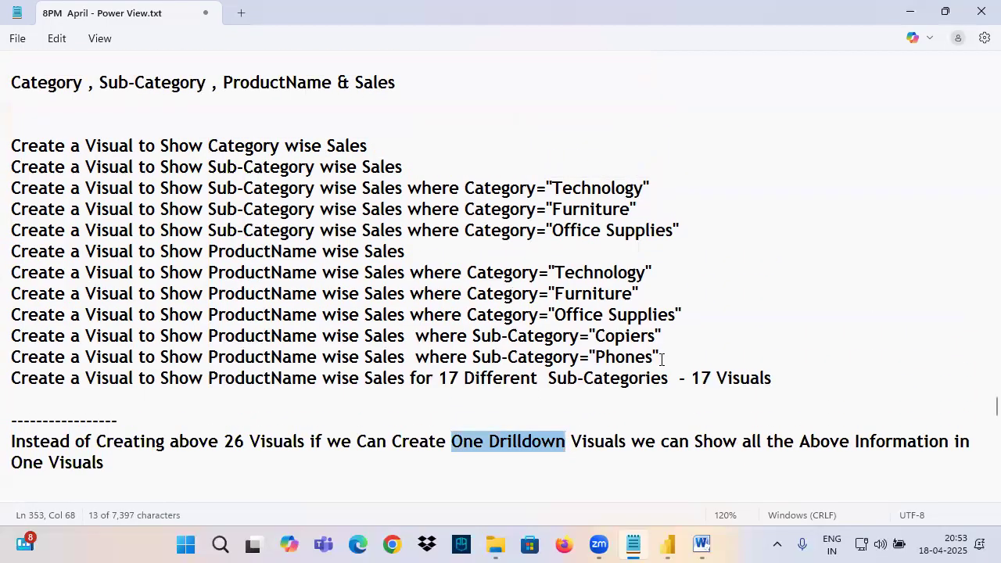
{"action": "scroll", "coordinate": [216, 352], "scroll_direction": "down", "scroll_amount": 2}
{"action": "left_click_drag", "start_coordinate": [223, 314], "coordinate": [305, 317]}
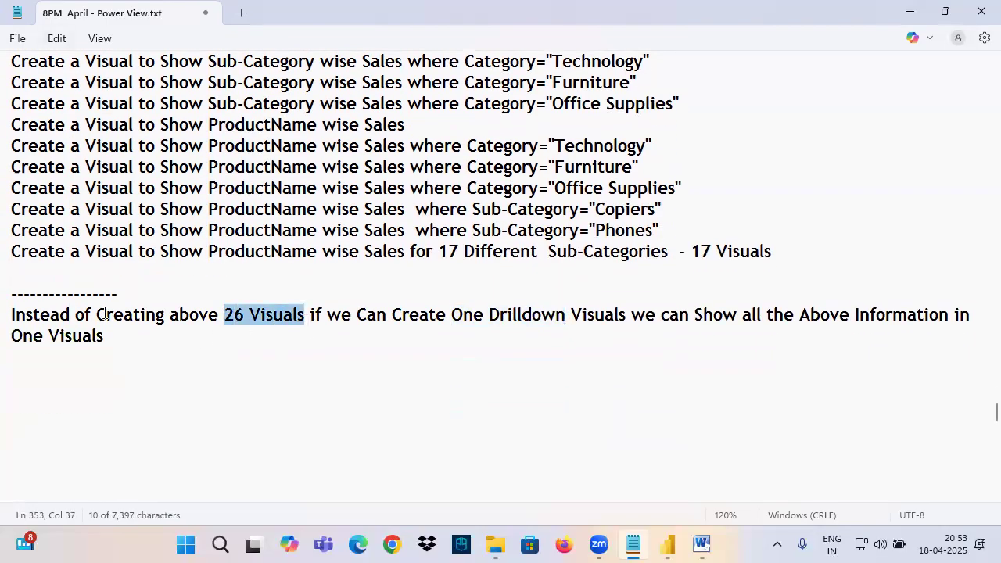
{"action": "scroll", "coordinate": [100, 274], "scroll_direction": "up", "scroll_amount": 5}
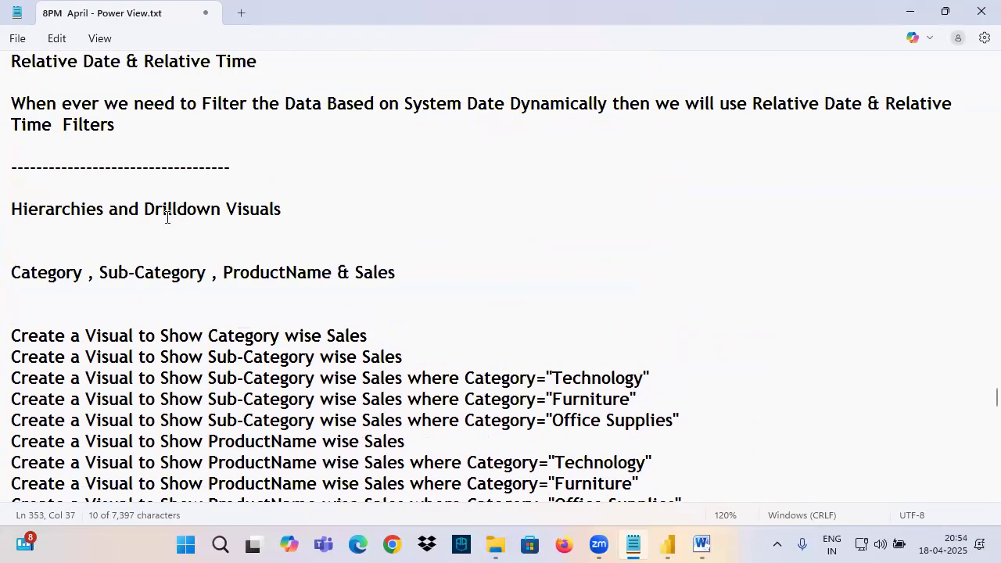
{"action": "scroll", "coordinate": [161, 188], "scroll_direction": "down", "scroll_amount": 7}
End the drilldown note with a period and start a new line separated by a blank one
{"action": "left_click", "coordinate": [255, 199]}
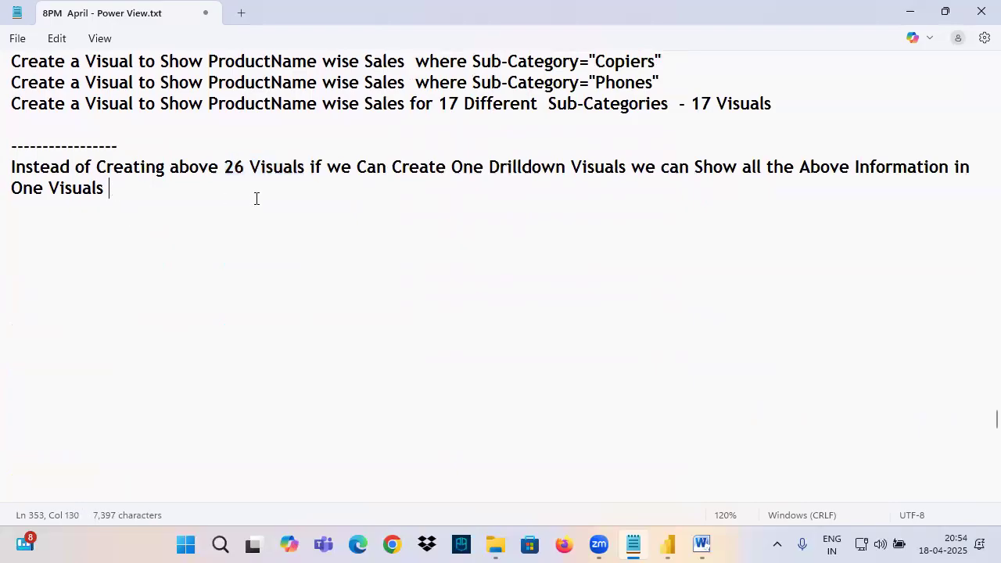
{"action": "type", "text": "."}
{"action": "key", "text": "Return"}
{"action": "key", "text": "Return"}
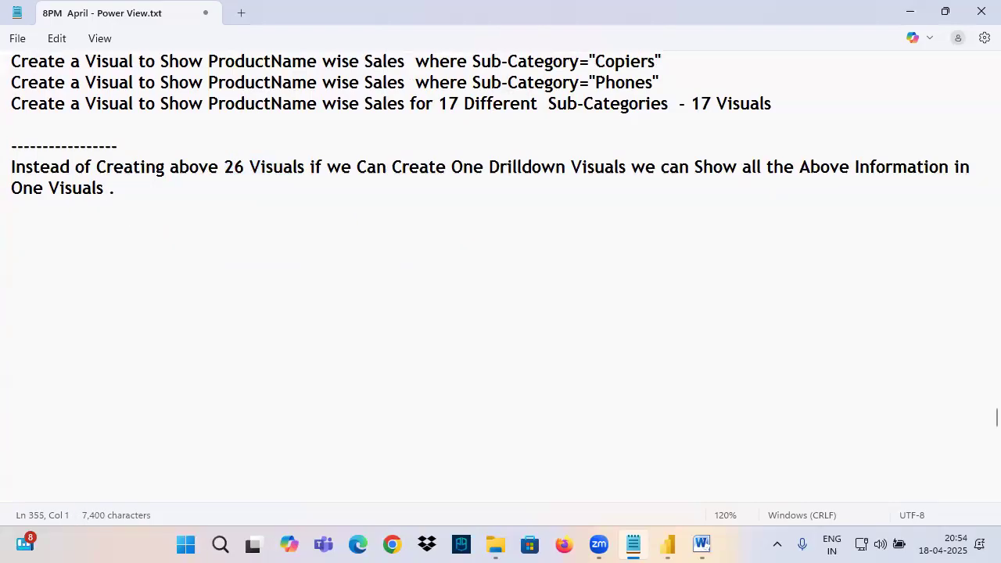
Review the word "Hierarchies" in the section heading, and return to the empty line below the drilldown note
{"action": "scroll", "coordinate": [161, 172], "scroll_direction": "up", "scroll_amount": 6}
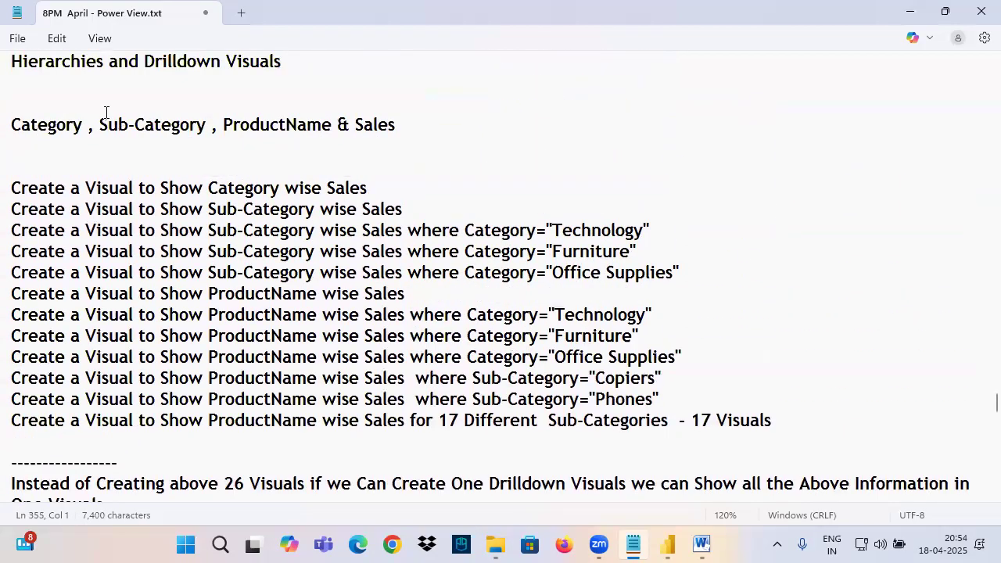
{"action": "scroll", "coordinate": [41, 131], "scroll_direction": "up", "scroll_amount": 1}
{"action": "left_click_drag", "start_coordinate": [21, 125], "coordinate": [105, 125]}
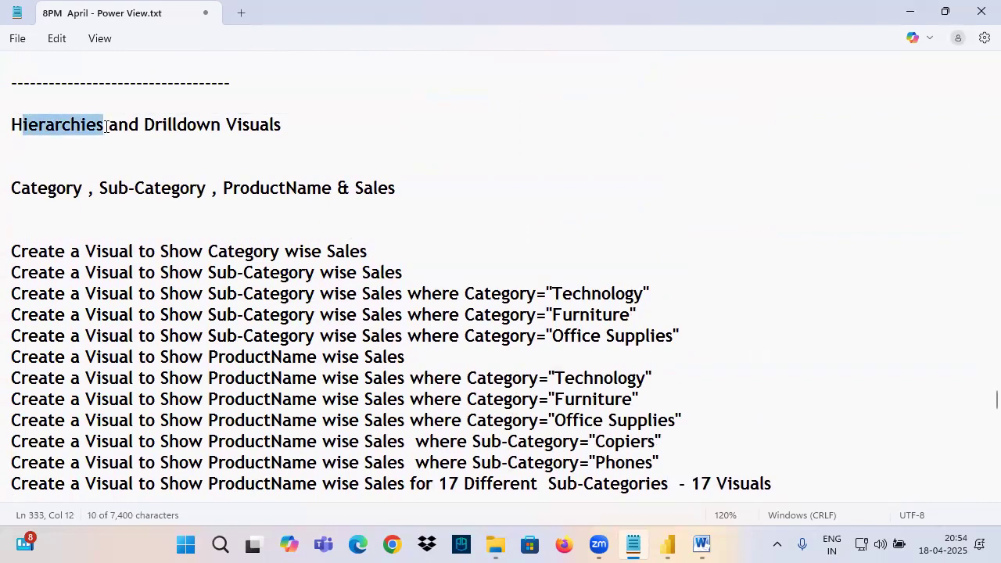
{"action": "scroll", "coordinate": [227, 123], "scroll_direction": "down", "scroll_amount": 4}
{"action": "left_click", "coordinate": [58, 347]}
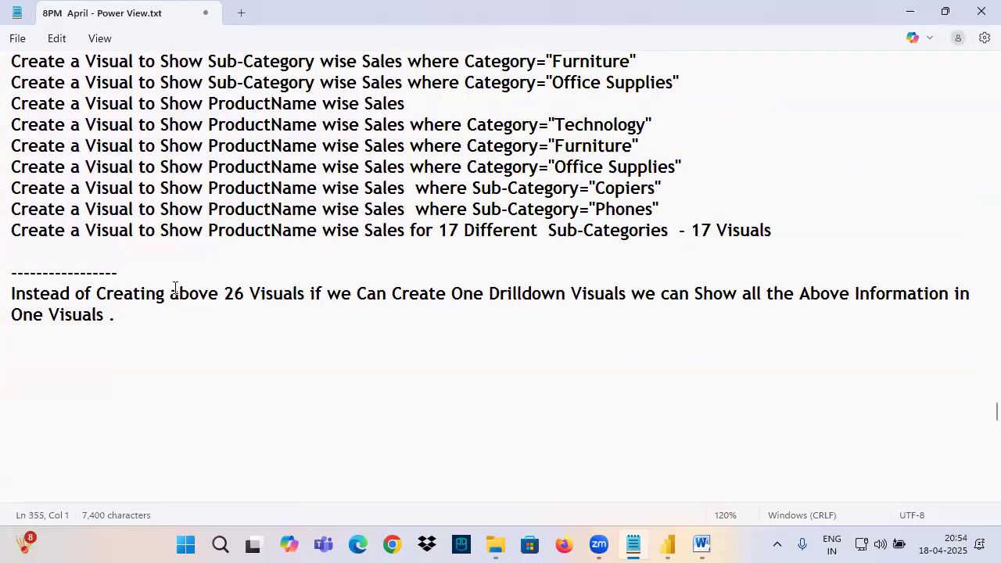
Cross out the visual request list with temporary screen ink, mark "26 Visuals" and "One Drilldown Visuals" in the note, and clear the ink
{"action": "scroll", "coordinate": [181, 311], "scroll_direction": "up", "scroll_amount": 2}
{"action": "key", "text": "ctrl+2"}
{"action": "mouse_move", "coordinate": [392, 110]}
{"action": "left_mouse_down"}
{"action": "mouse_move", "coordinate": [321, 207]}
{"action": "mouse_move", "coordinate": [157, 361]}
{"action": "left_mouse_up"}
{"action": "left_click_drag", "start_coordinate": [181, 135], "coordinate": [488, 432]}
{"action": "left_click_drag", "start_coordinate": [509, 435], "coordinate": [614, 438]}
{"action": "left_click_drag", "start_coordinate": [540, 432], "coordinate": [638, 428]}
{"action": "left_click_drag", "start_coordinate": [558, 371], "coordinate": [559, 431]}
{"action": "left_click_drag", "start_coordinate": [539, 405], "coordinate": [559, 431]}
{"action": "left_click_drag", "start_coordinate": [574, 398], "coordinate": [526, 452]}
{"action": "mouse_move", "coordinate": [218, 442]}
{"action": "left_mouse_down"}
{"action": "mouse_move", "coordinate": [291, 432]}
{"action": "mouse_move", "coordinate": [298, 422]}
{"action": "left_mouse_up"}
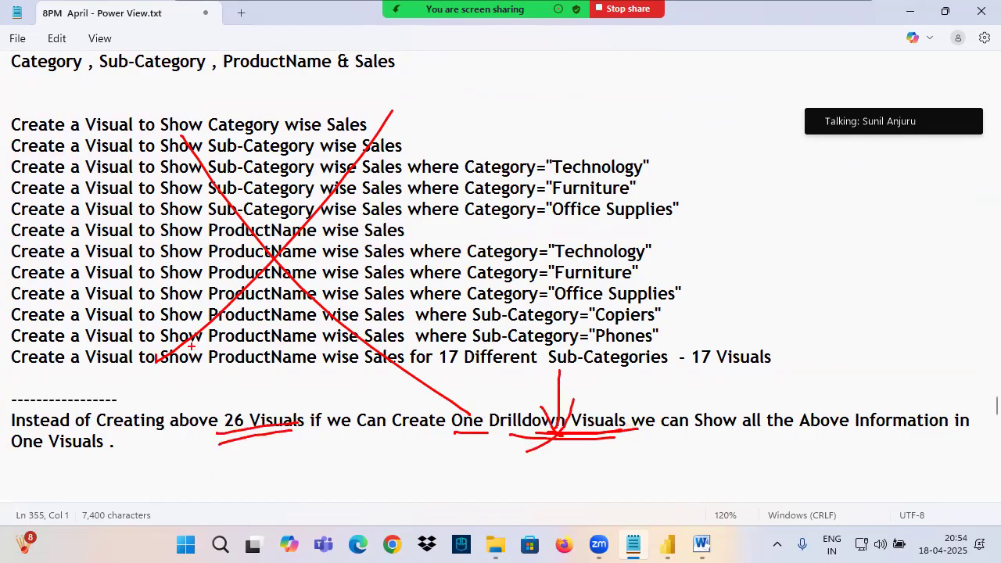
{"action": "key", "text": "Escape"}
Write the note "To Create Drilldown Visual we need a Hierarchy ." below the 26-visuals note, followed by a blank line
{"action": "scroll", "coordinate": [46, 379], "scroll_direction": "down", "scroll_amount": 2}
{"action": "type", "text": "T"}
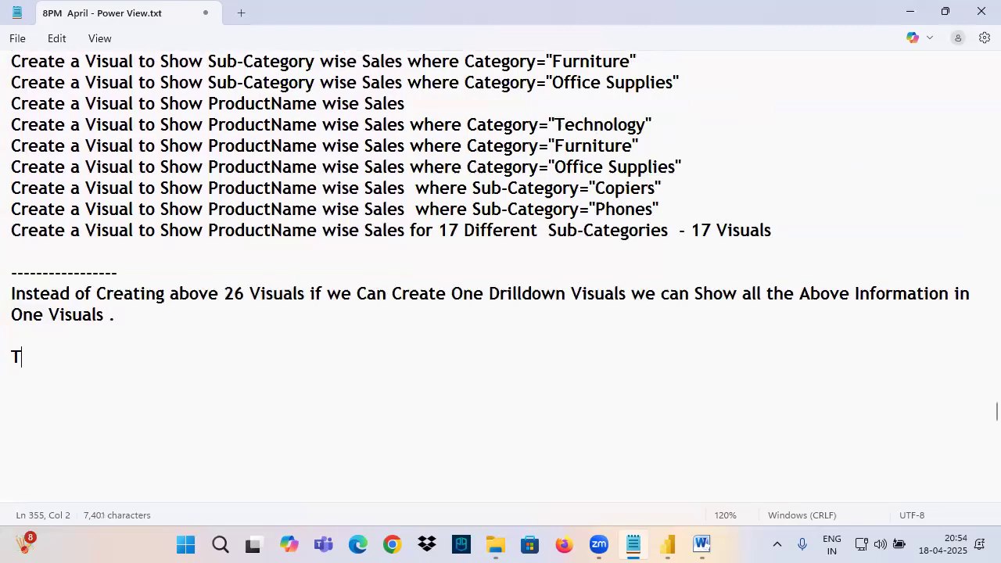
{"action": "type", "text": "o Create "}
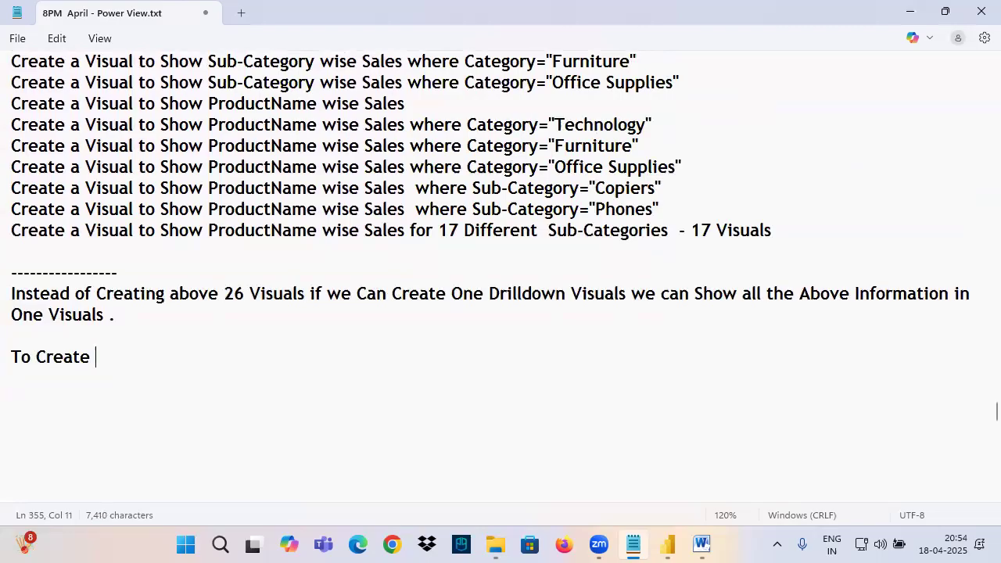
{"action": "type", "text": "Drill"}
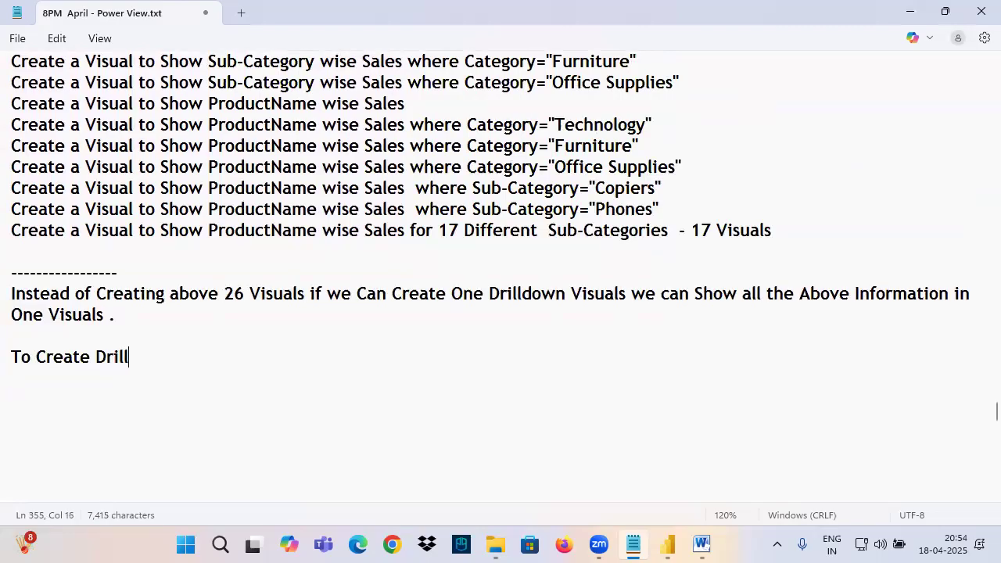
{"action": "type", "text": "down Vosu"}
{"action": "key", "text": "BackSpace"}
{"action": "key", "text": "BackSpace"}
{"action": "key", "text": "BackSpace"}
{"action": "type", "text": "isual we"}
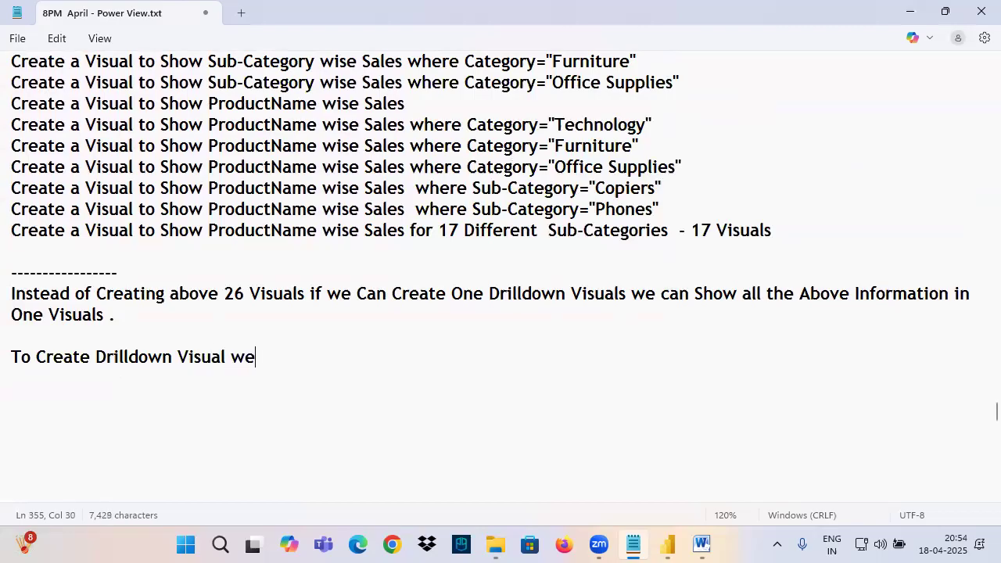
{"action": "type", "text": " need a H"}
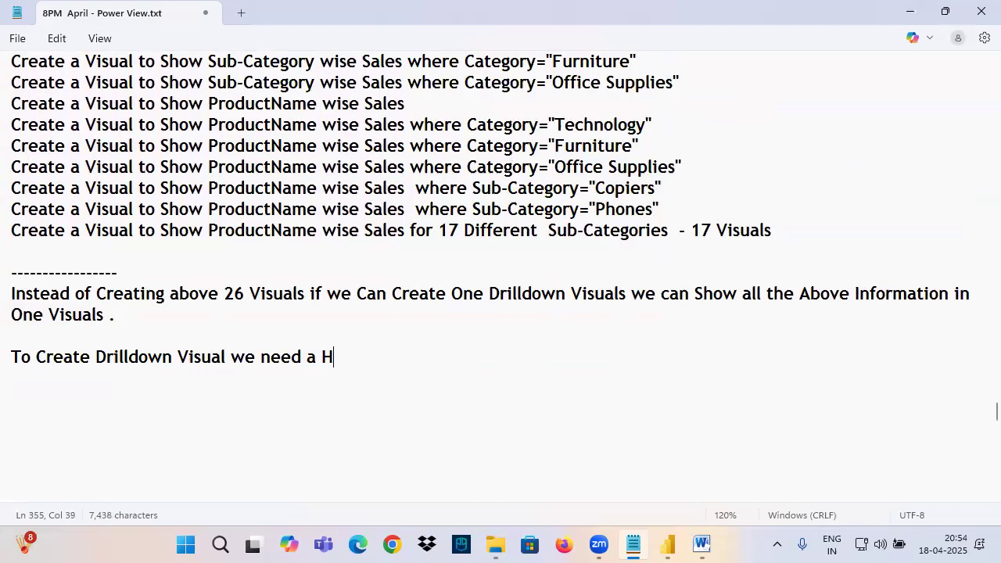
{"action": "type", "text": "ierarchy "}
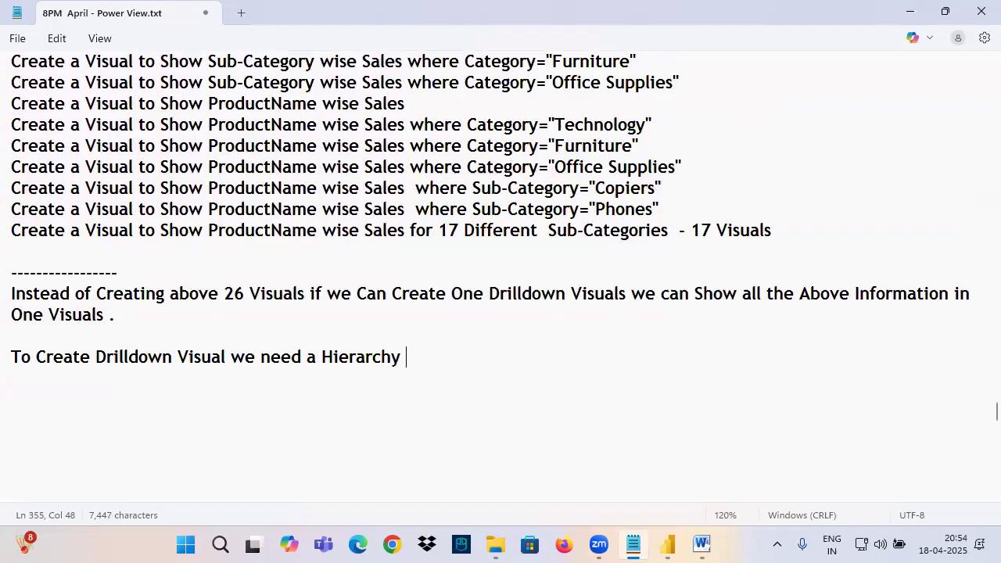
{"action": "type", "text": "."}
{"action": "key", "text": "Return"}
{"action": "key", "text": "Return"}
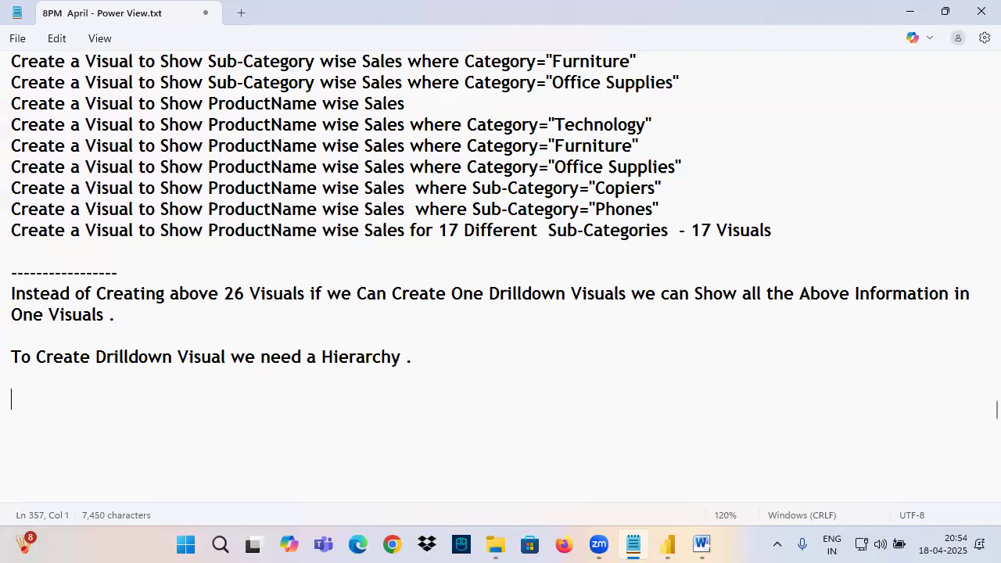
Write the note "To Create a Hierarchy we need Related Dimension Columns in the Tables"
{"action": "type", "text": "To Cre"}
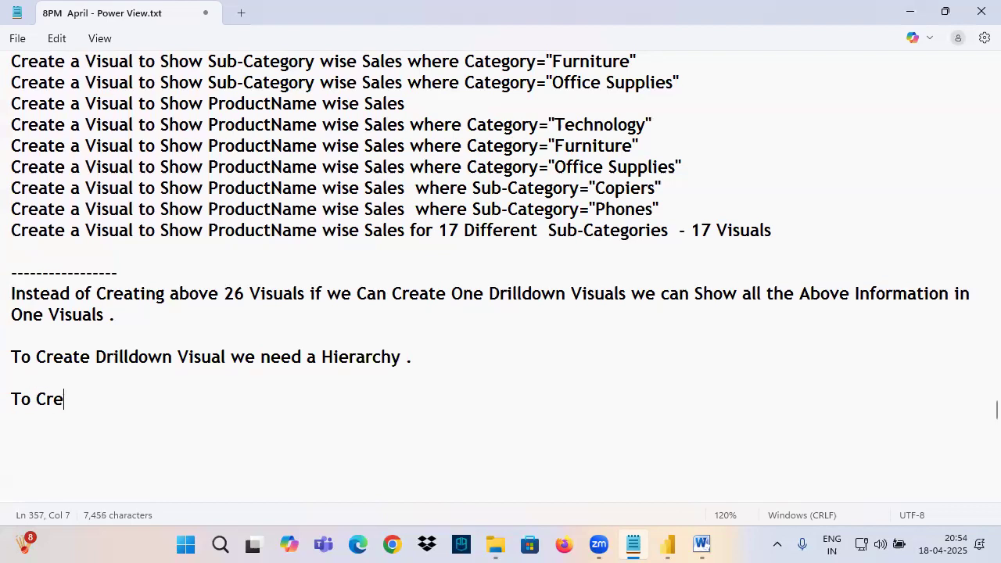
{"action": "type", "text": "ate a Hie"}
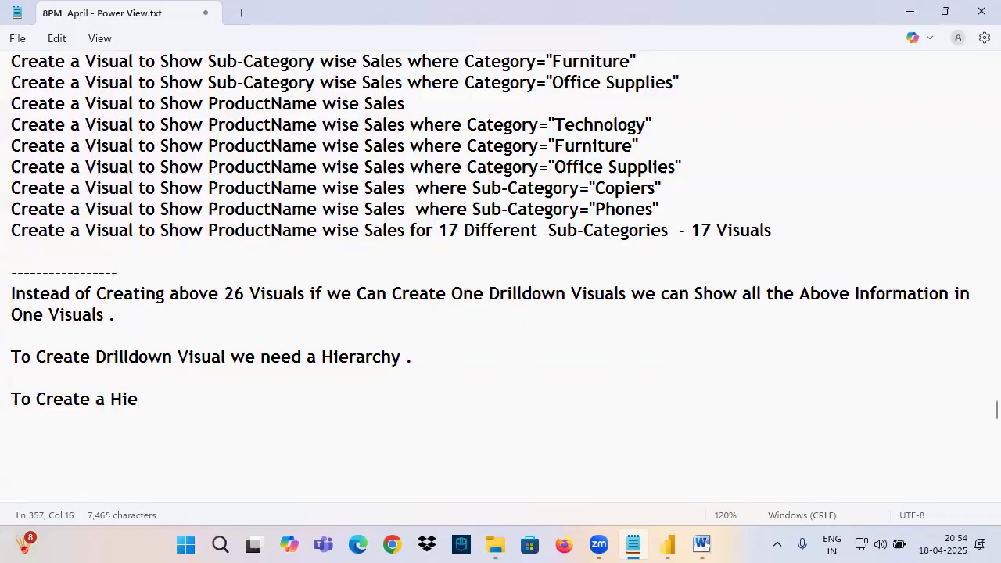
{"action": "type", "text": "rarchy w"}
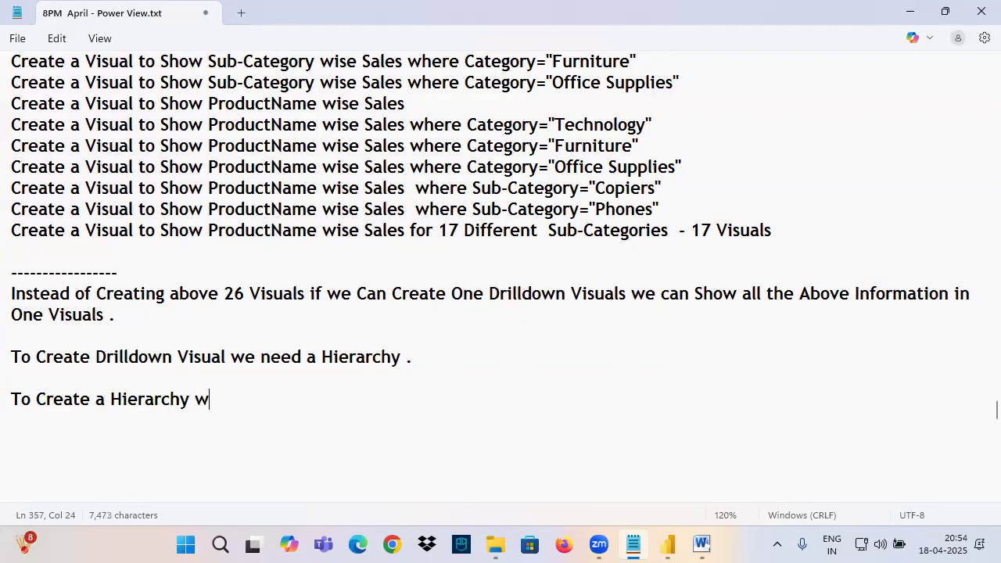
{"action": "type", "text": "e need Rela"}
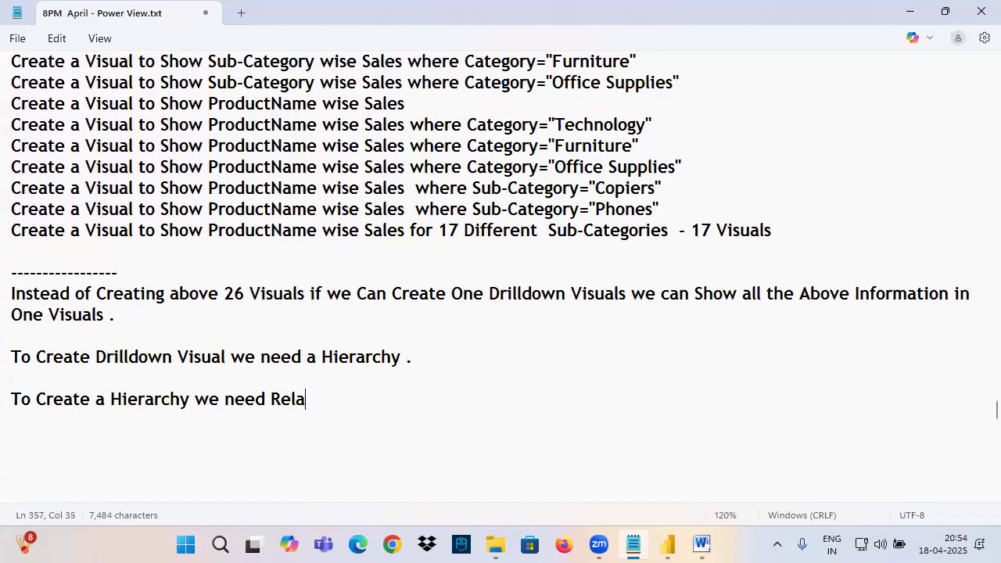
{"action": "type", "text": "ted Dimensio"}
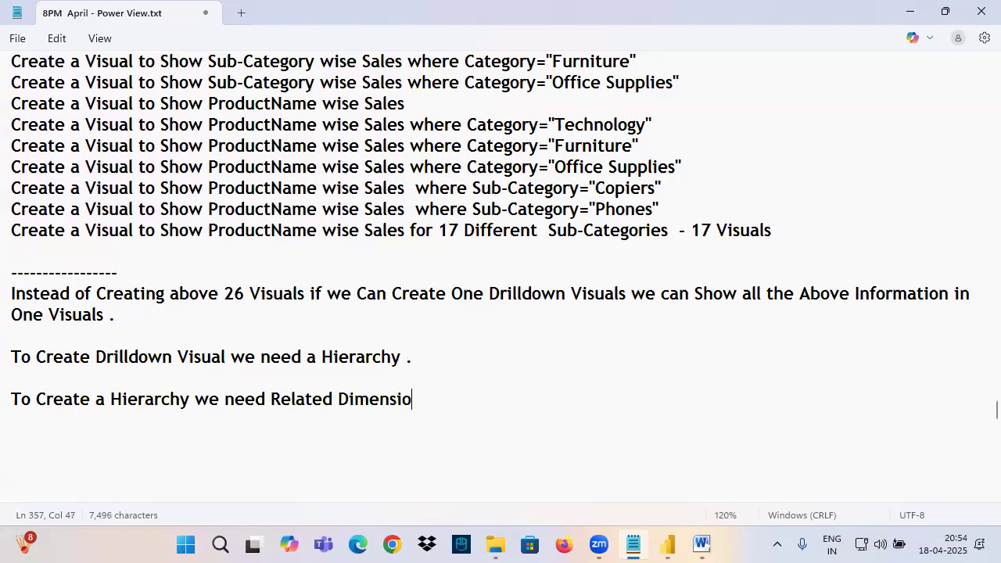
{"action": "type", "text": "n Columns in the Table"}
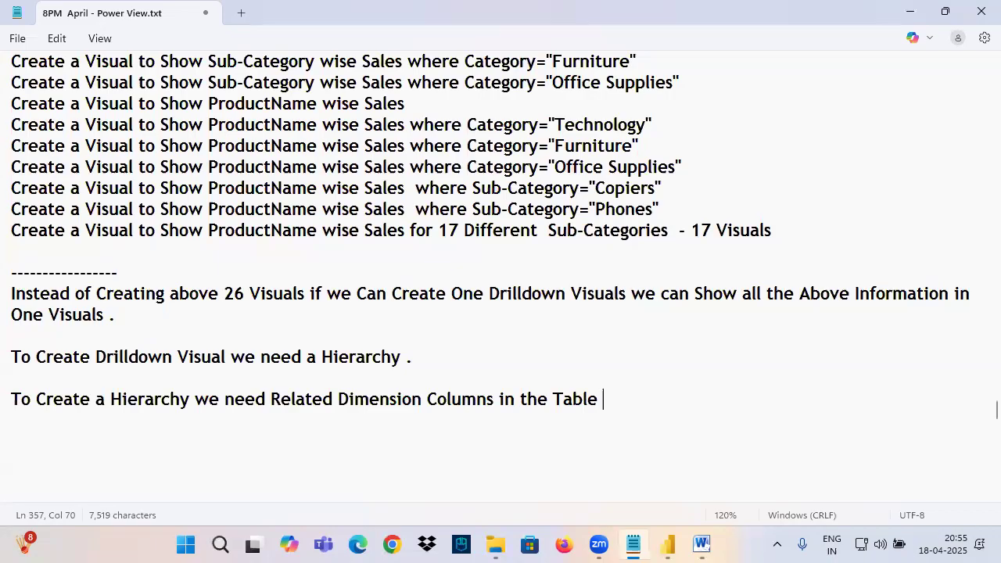
{"action": "key", "text": "BackSpace"}
{"action": "type", "text": "s"}
Mark the link from "Hierarchy" to "Drilldown Visual" with temporary ink, cross out "26 Visuals", and clear the ink
{"action": "scroll", "coordinate": [167, 356], "scroll_direction": "down", "scroll_amount": 2}
{"action": "left_click_drag", "start_coordinate": [102, 286], "coordinate": [194, 278]}
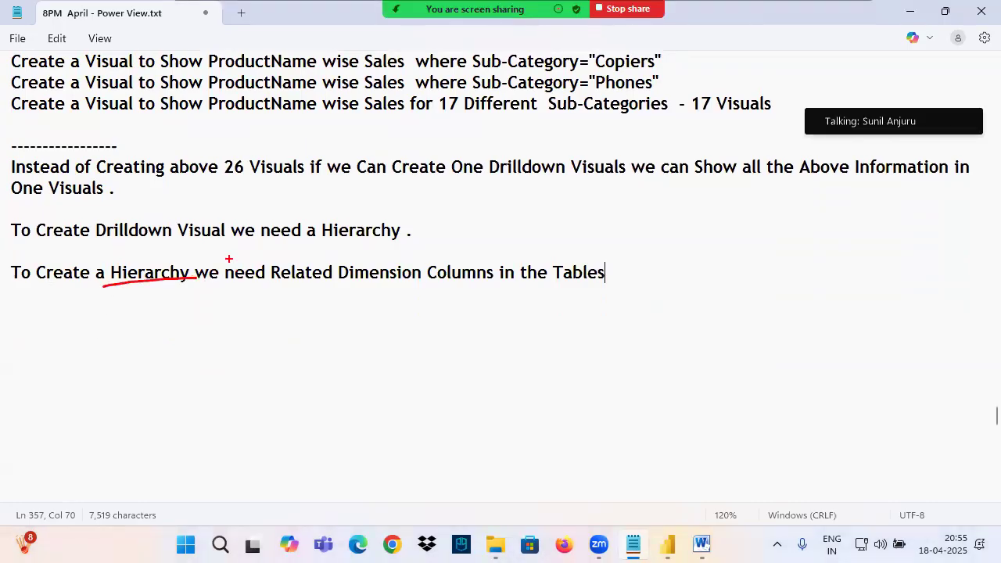
{"action": "mouse_move", "coordinate": [329, 243]}
{"action": "left_mouse_down"}
{"action": "mouse_move", "coordinate": [407, 244]}
{"action": "mouse_move", "coordinate": [223, 164]}
{"action": "mouse_move", "coordinate": [142, 211]}
{"action": "mouse_move", "coordinate": [176, 225]}
{"action": "left_mouse_up"}
{"action": "left_click_drag", "start_coordinate": [113, 242], "coordinate": [217, 241]}
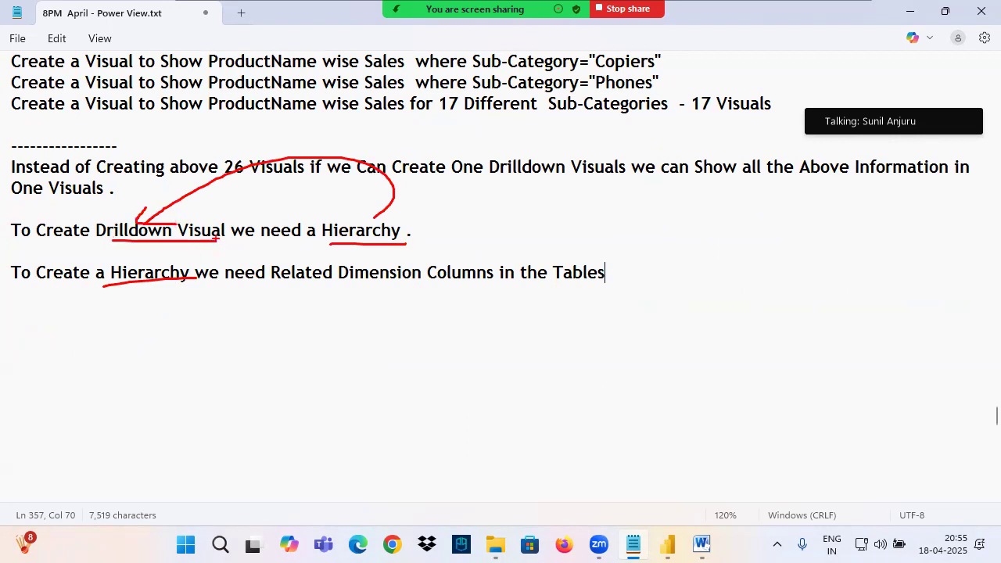
{"action": "mouse_move", "coordinate": [121, 243]}
{"action": "left_mouse_down"}
{"action": "mouse_move", "coordinate": [141, 200]}
{"action": "mouse_move", "coordinate": [186, 238]}
{"action": "left_mouse_up"}
{"action": "left_click_drag", "start_coordinate": [315, 132], "coordinate": [227, 189]}
{"action": "left_click_drag", "start_coordinate": [194, 136], "coordinate": [310, 193]}
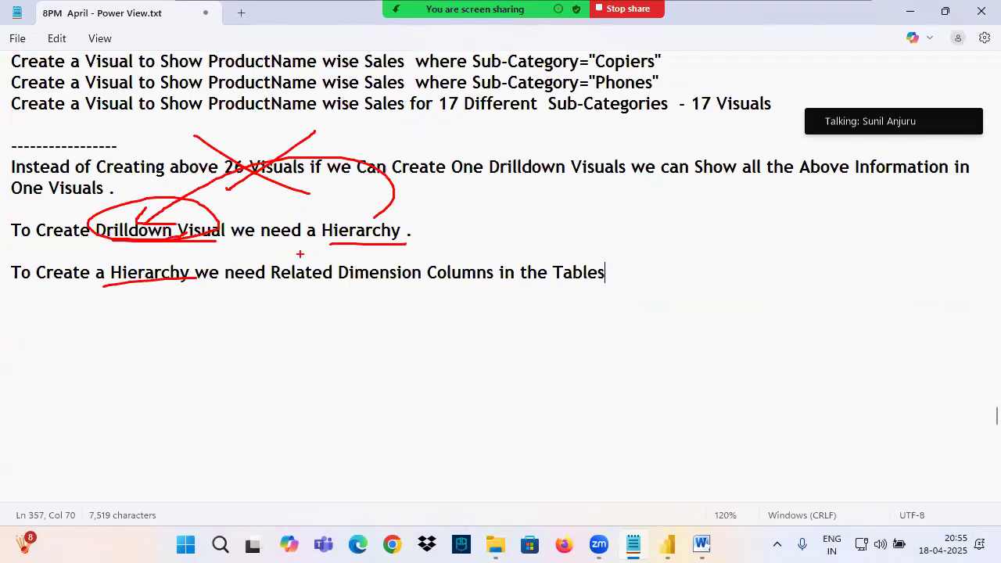
{"action": "left_click", "coordinate": [248, 214]}
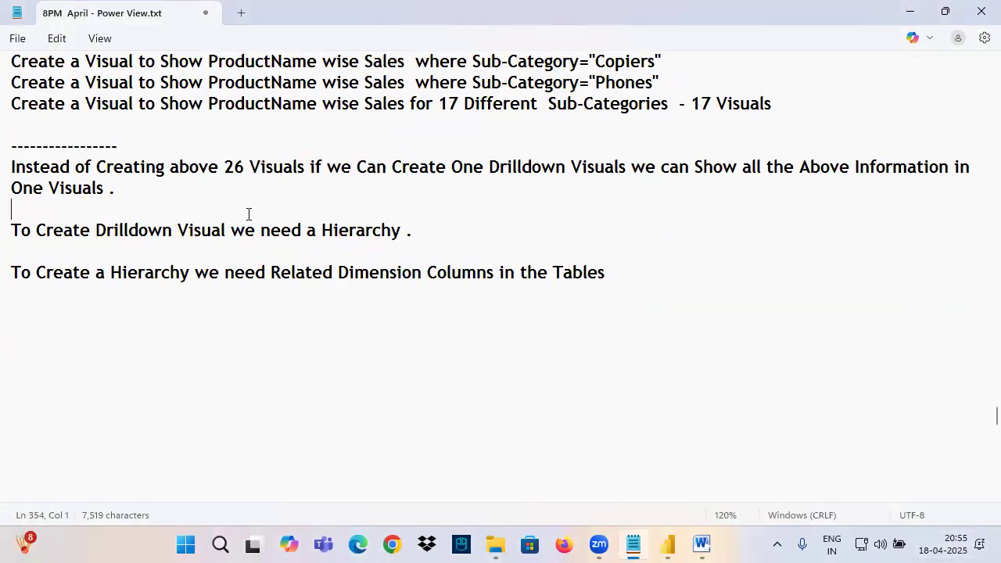
Review the three notes below the dashed separator, focusing on the related dimension columns a hierarchy needs
{"action": "left_click_drag", "start_coordinate": [25, 167], "coordinate": [623, 294]}
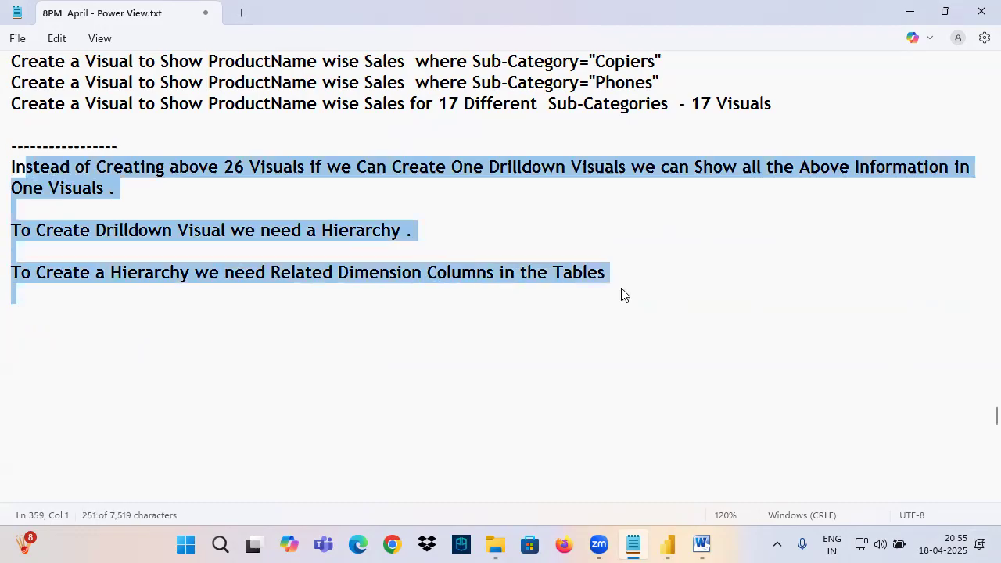
{"action": "left_click", "coordinate": [154, 272]}
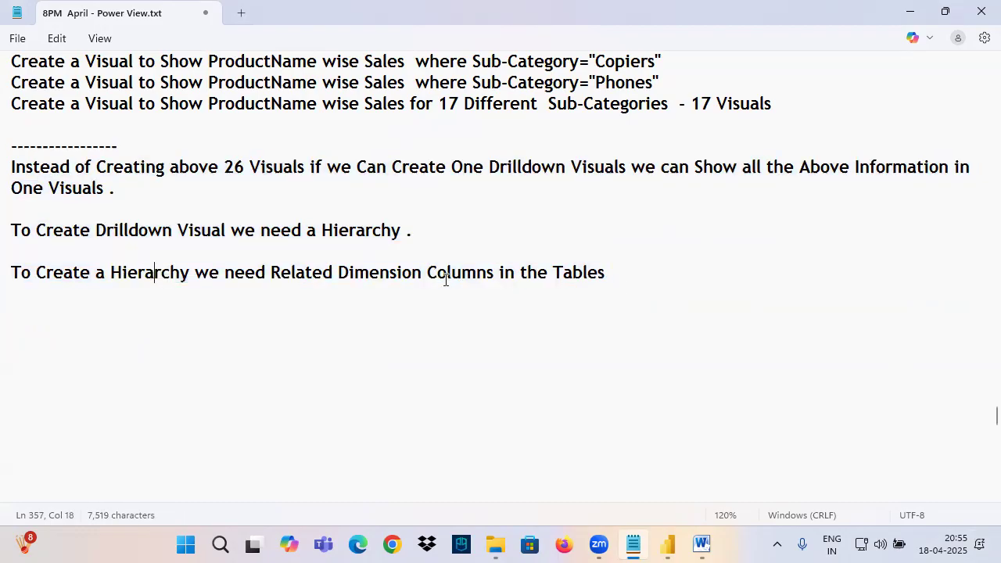
{"action": "left_click_drag", "start_coordinate": [309, 285], "coordinate": [466, 284]}
{"action": "mouse_move", "coordinate": [397, 287]}
{"action": "left_mouse_down"}
{"action": "mouse_move", "coordinate": [397, 369]}
{"action": "mouse_move", "coordinate": [125, 291]}
{"action": "left_mouse_up"}
Write the summary line "Related Dimension Columns - Hierarchy - Drilldown Visual" below the related dimension columns note, reusing the terms from the notes above
{"action": "left_click_drag", "start_coordinate": [270, 272], "coordinate": [495, 274]}
{"action": "key", "text": "ctrl+c"}
{"action": "left_click", "coordinate": [43, 333]}
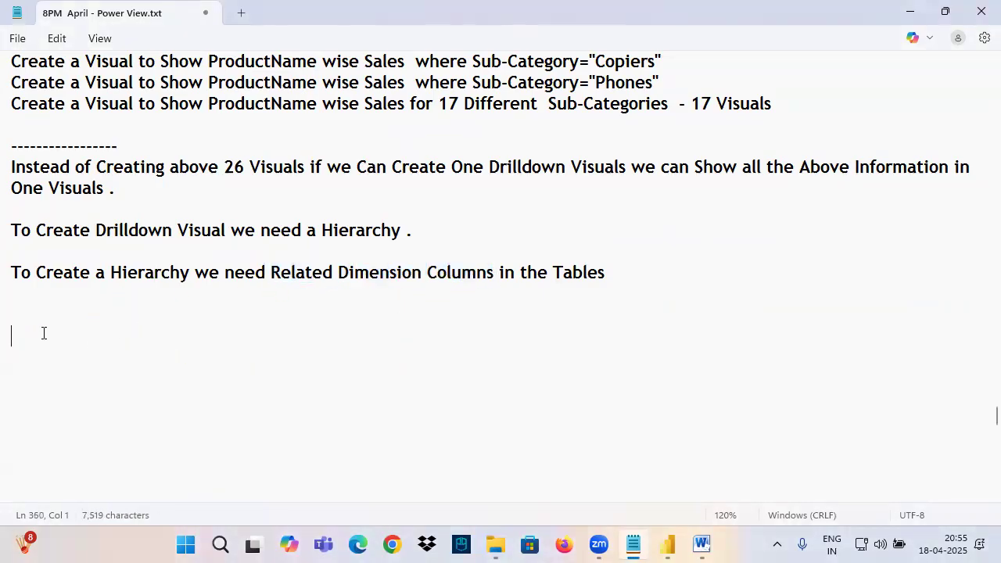
{"action": "key", "text": "ctrl+v"}
{"action": "type", "text": "-"}
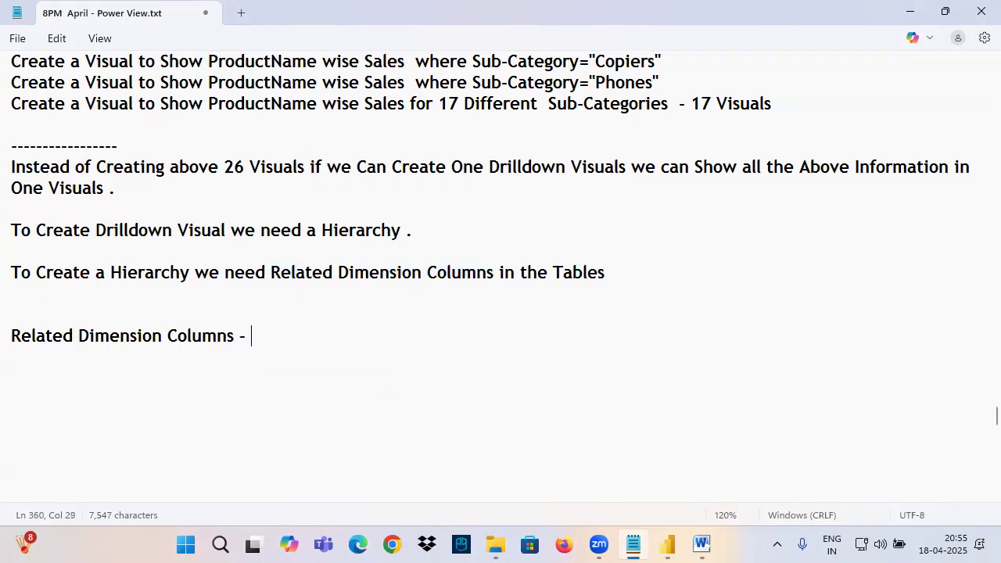
{"action": "left_click_drag", "start_coordinate": [111, 272], "coordinate": [199, 274]}
{"action": "left_click", "coordinate": [290, 327]}
{"action": "key", "text": "ctrl+v"}
{"action": "type", "text": "-"}
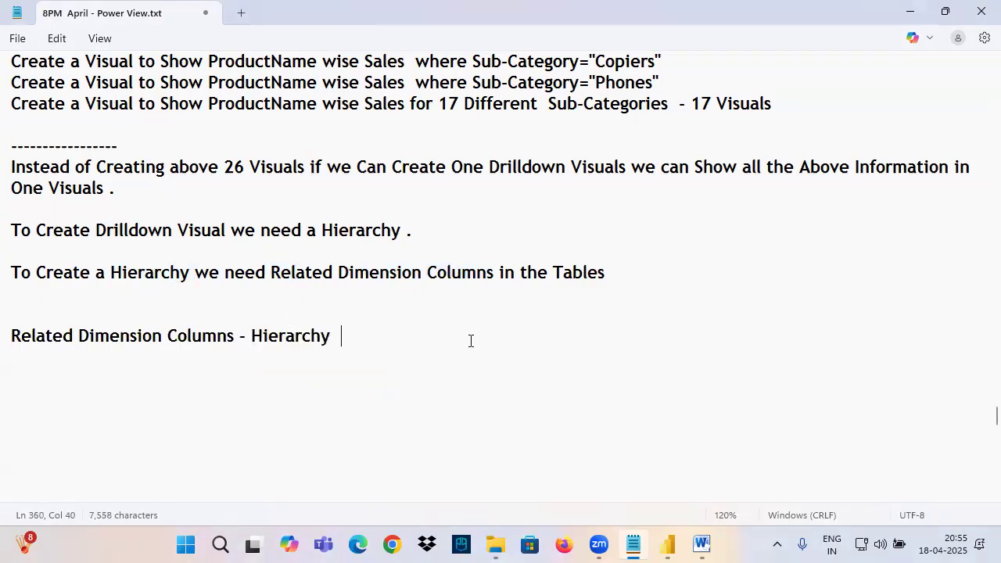
{"action": "left_click_drag", "start_coordinate": [101, 234], "coordinate": [226, 235]}
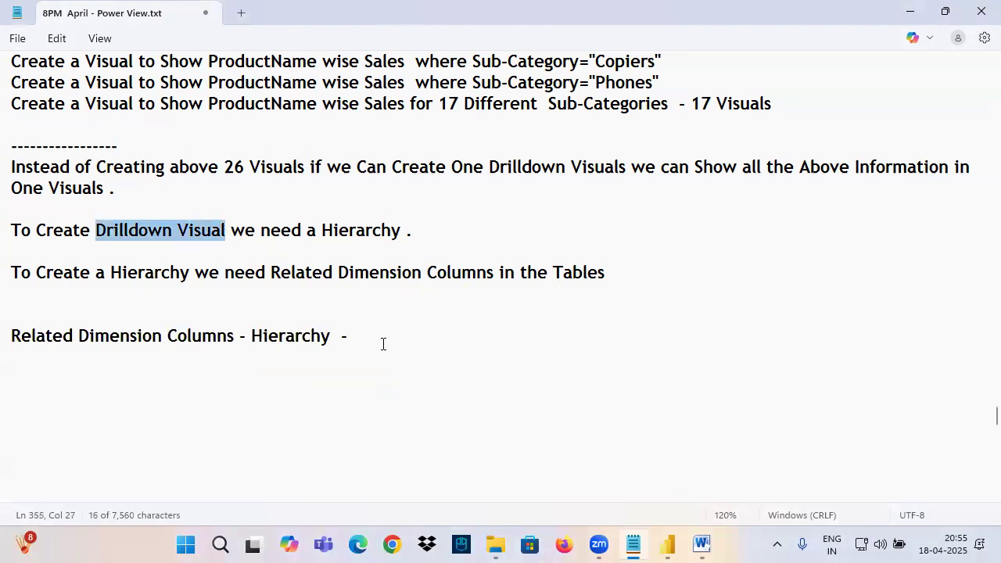
{"action": "left_click", "coordinate": [383, 344]}
{"action": "key", "text": "ctrl+v"}
Underline "Drilldown Visual" with temporary ink, draw an arrow to it from the circled "26 Visuals", and clear the ink
{"action": "left_click_drag", "start_coordinate": [370, 350], "coordinate": [479, 353]}
{"action": "left_click_drag", "start_coordinate": [249, 174], "coordinate": [444, 342]}
{"action": "left_click_drag", "start_coordinate": [445, 344], "coordinate": [457, 288]}
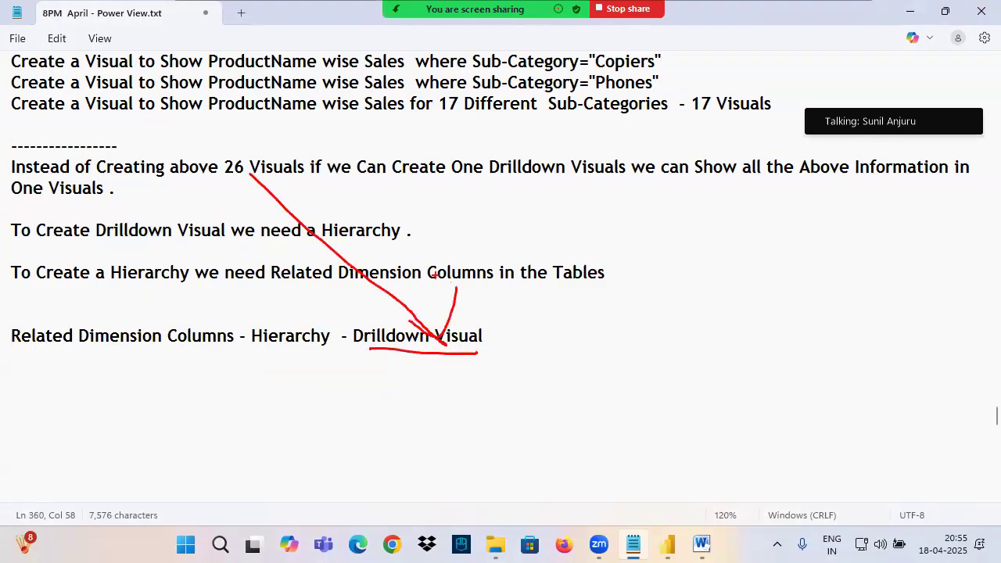
{"action": "mouse_move", "coordinate": [225, 178]}
{"action": "left_mouse_down"}
{"action": "mouse_move", "coordinate": [278, 150]}
{"action": "mouse_move", "coordinate": [258, 178]}
{"action": "left_mouse_up"}
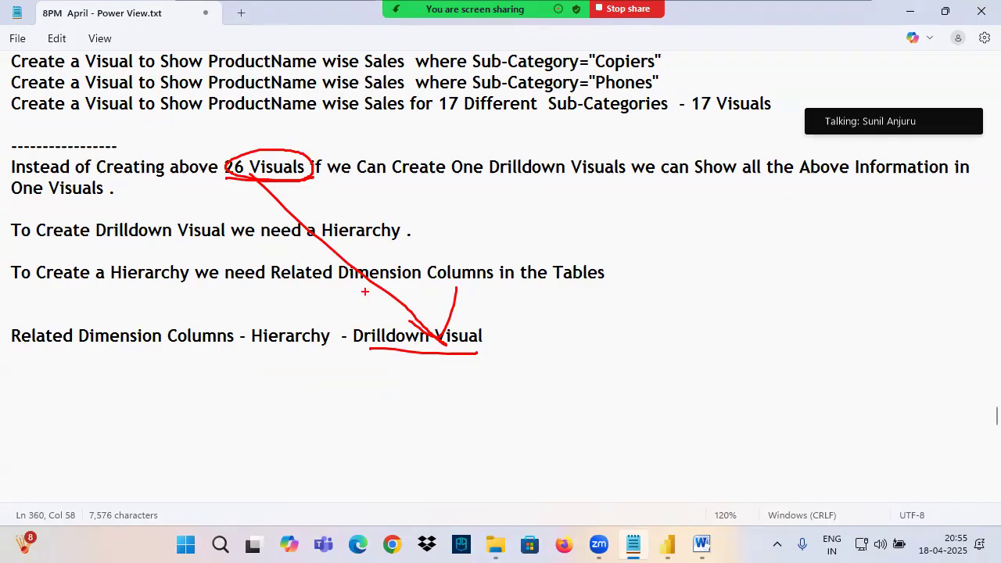
{"action": "key", "text": "Escape"}
Save the notes file with the new summary line
{"action": "left_click", "coordinate": [285, 335]}
{"action": "key", "text": "ctrl+s"}
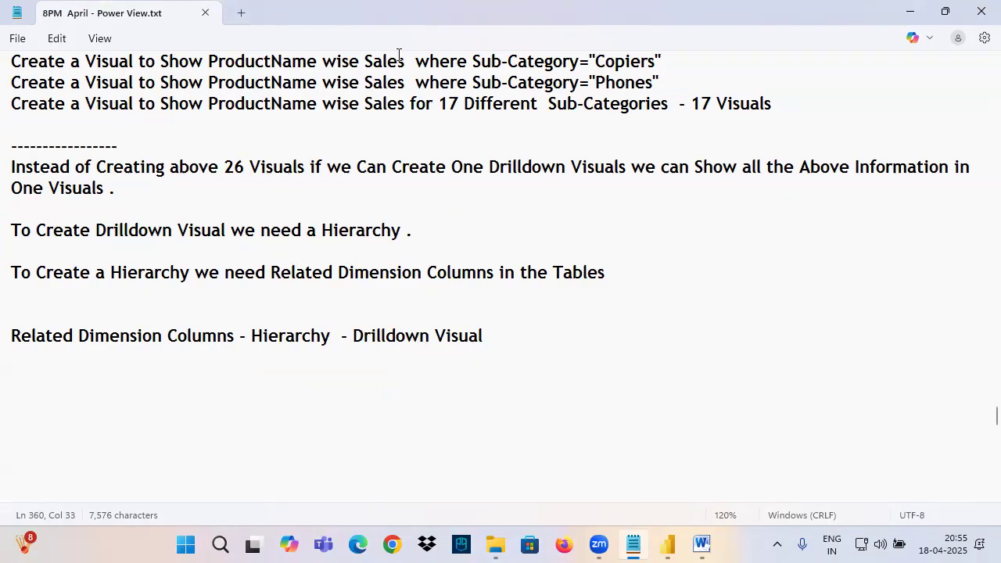
Return to the "Hierarchies and Drilldown Visuals" heading above the visual list and highlight it for review
{"action": "left_click", "coordinate": [494, 206]}
{"action": "scroll", "coordinate": [147, 164], "scroll_direction": "up", "scroll_amount": 7}
{"action": "left_click_drag", "start_coordinate": [49, 211], "coordinate": [355, 199]}
{"action": "key", "text": "shift+Down"}
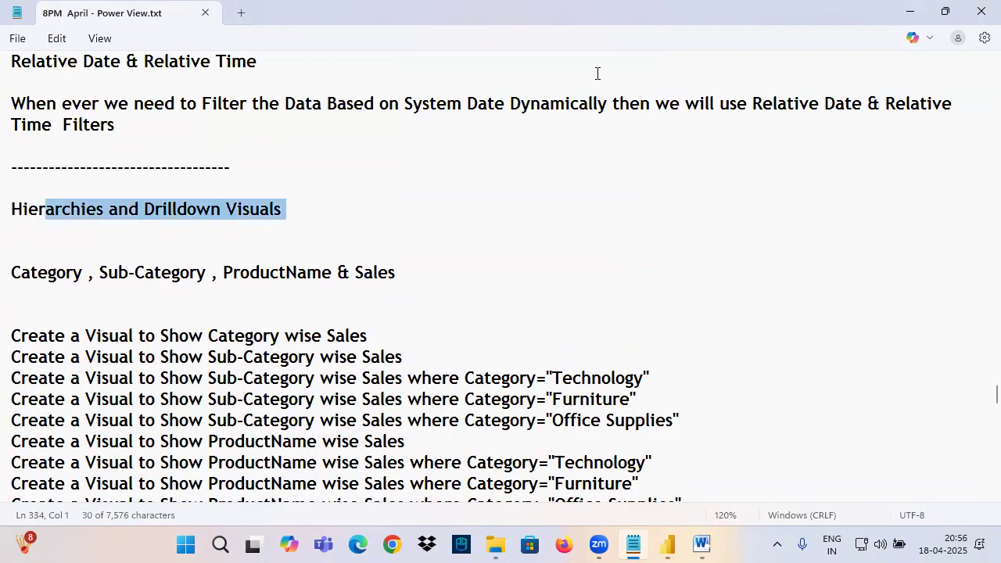